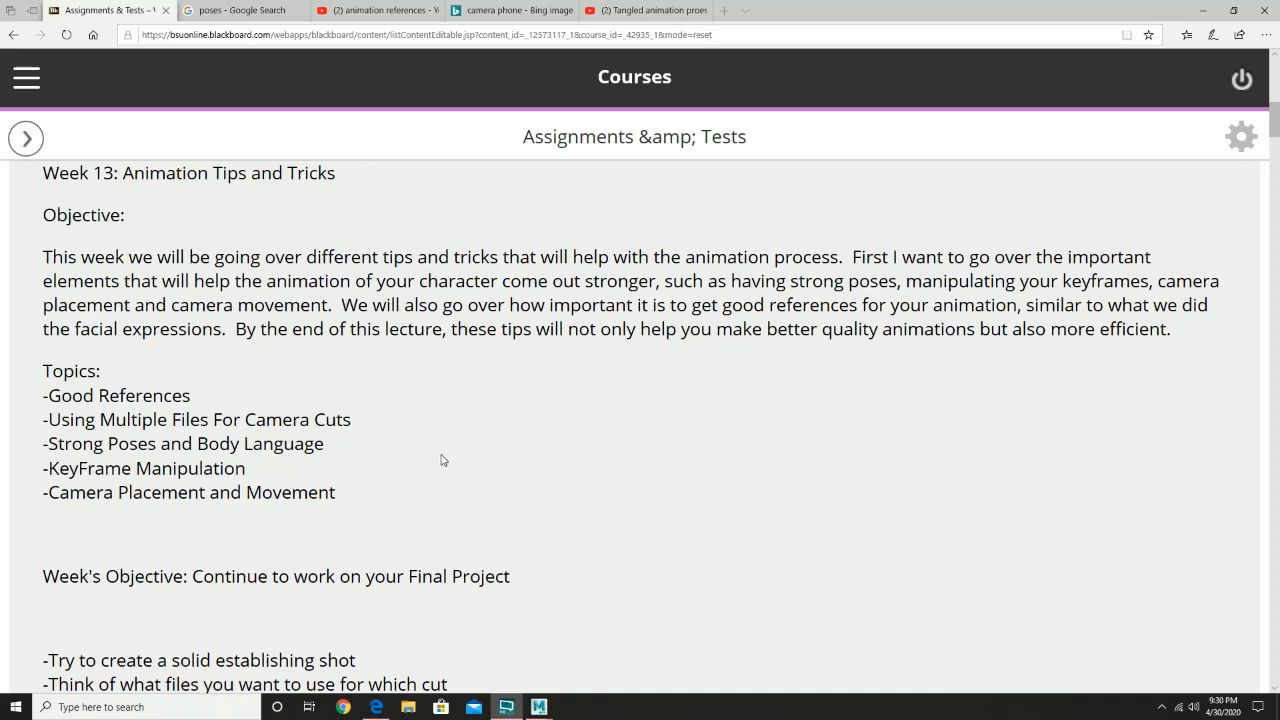
- Read the Week 13 animation objective, the topics list and the weekly tasks for the final project
scroll(445, 462, "down", 1)
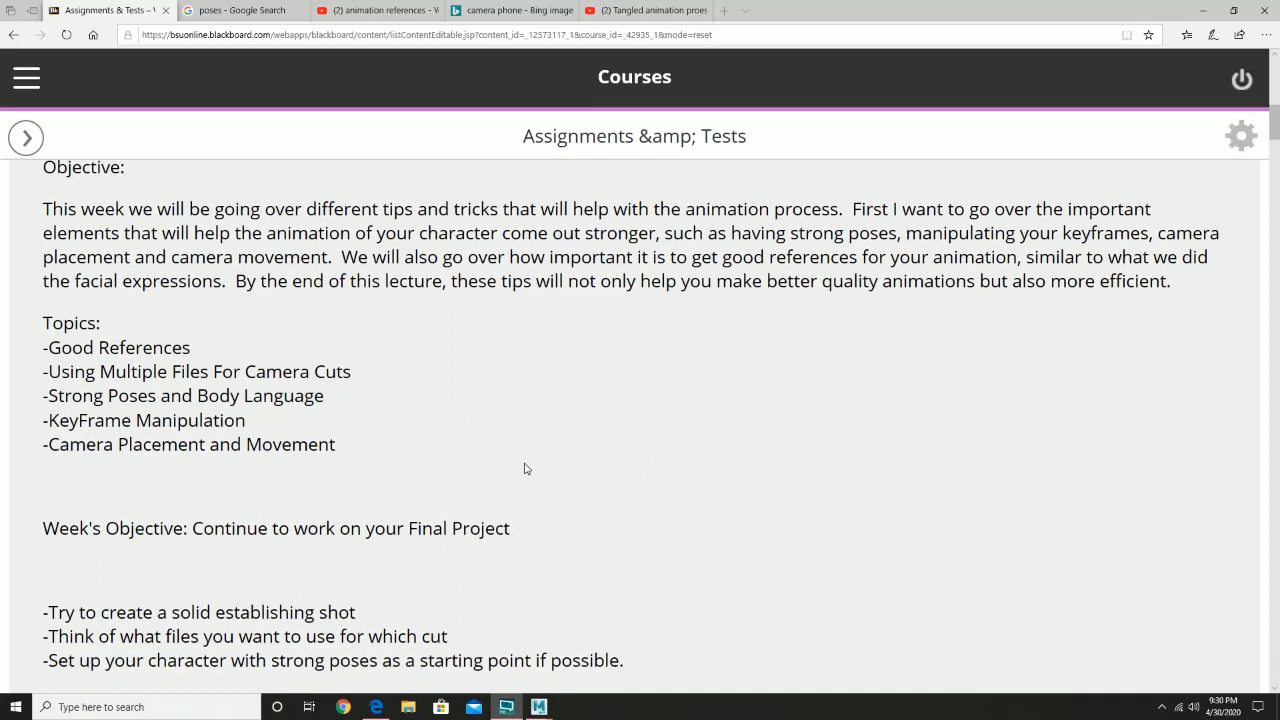
scroll(466, 496, "down", 1)
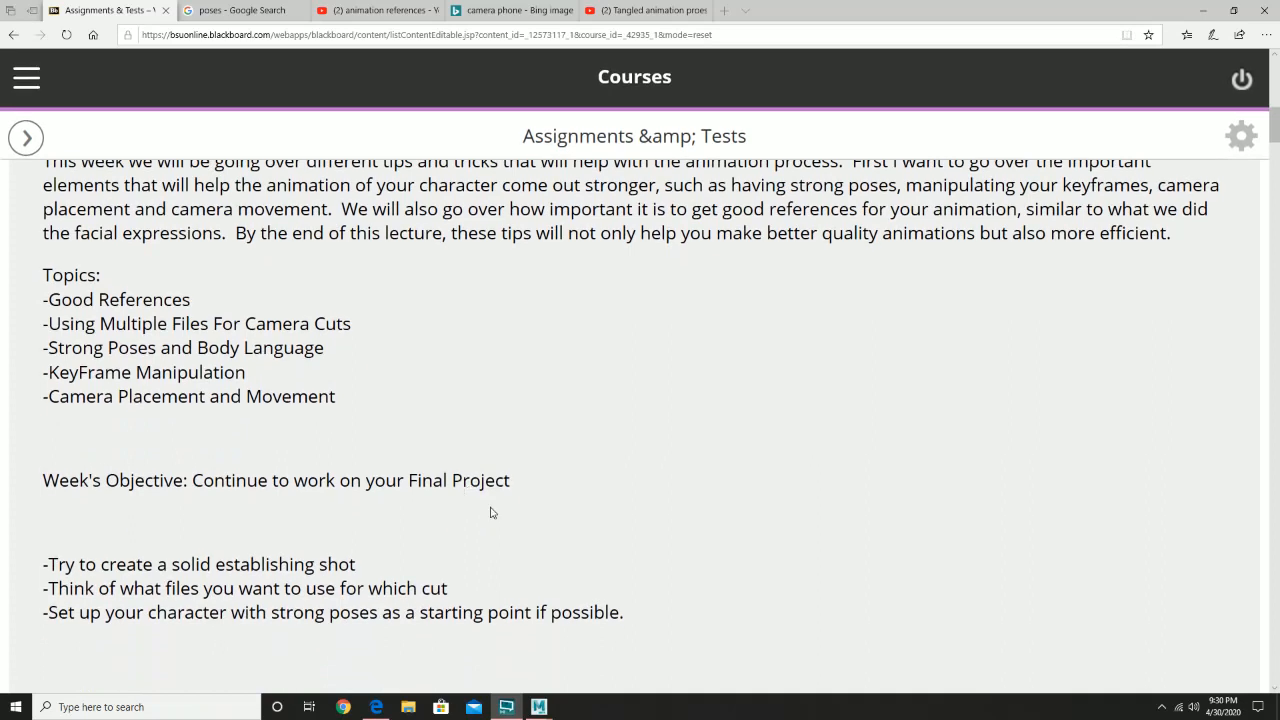
scroll(456, 500, "down", 1)
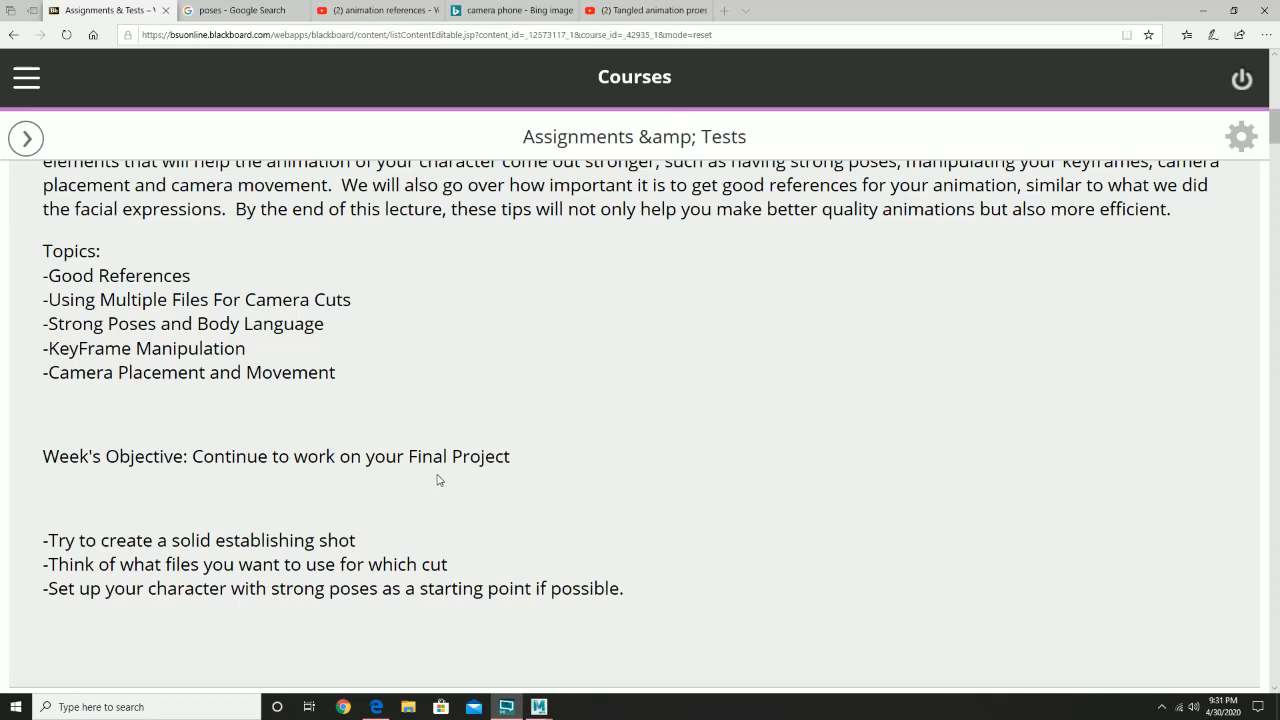
scroll(411, 488, "down", 3)
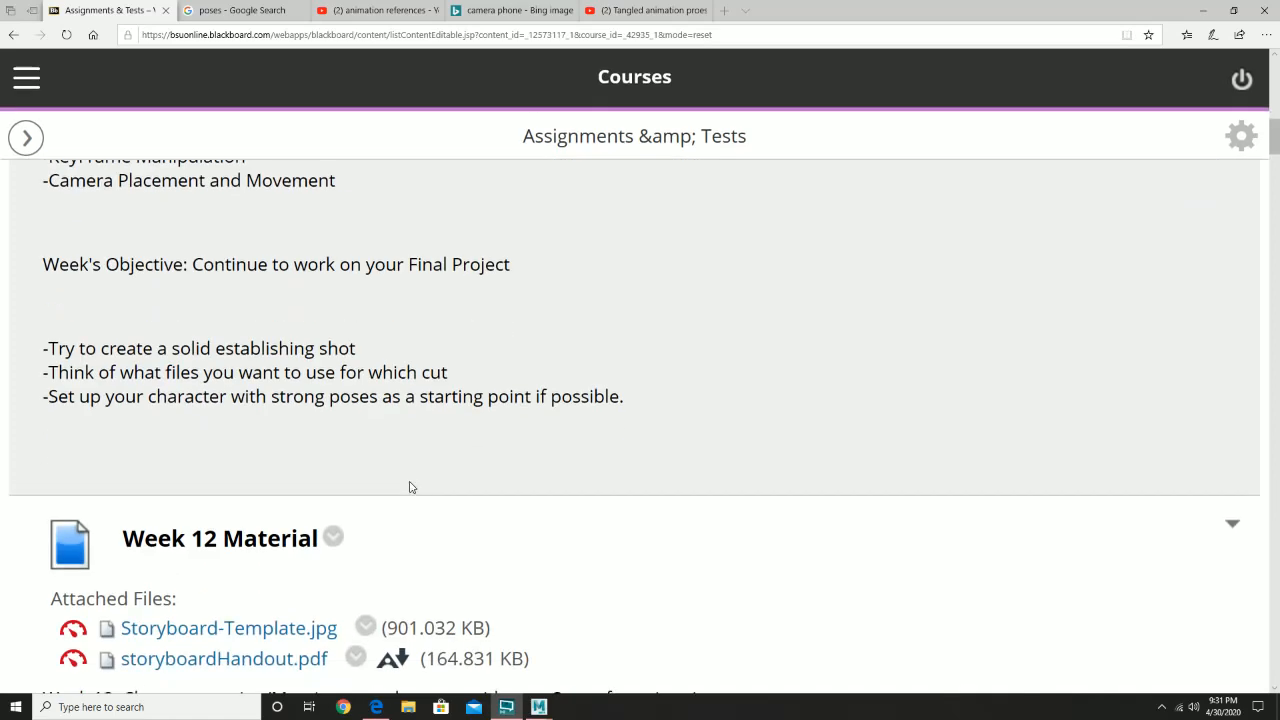
scroll(418, 482, "up", 2)
scroll(419, 481, "up", 3)
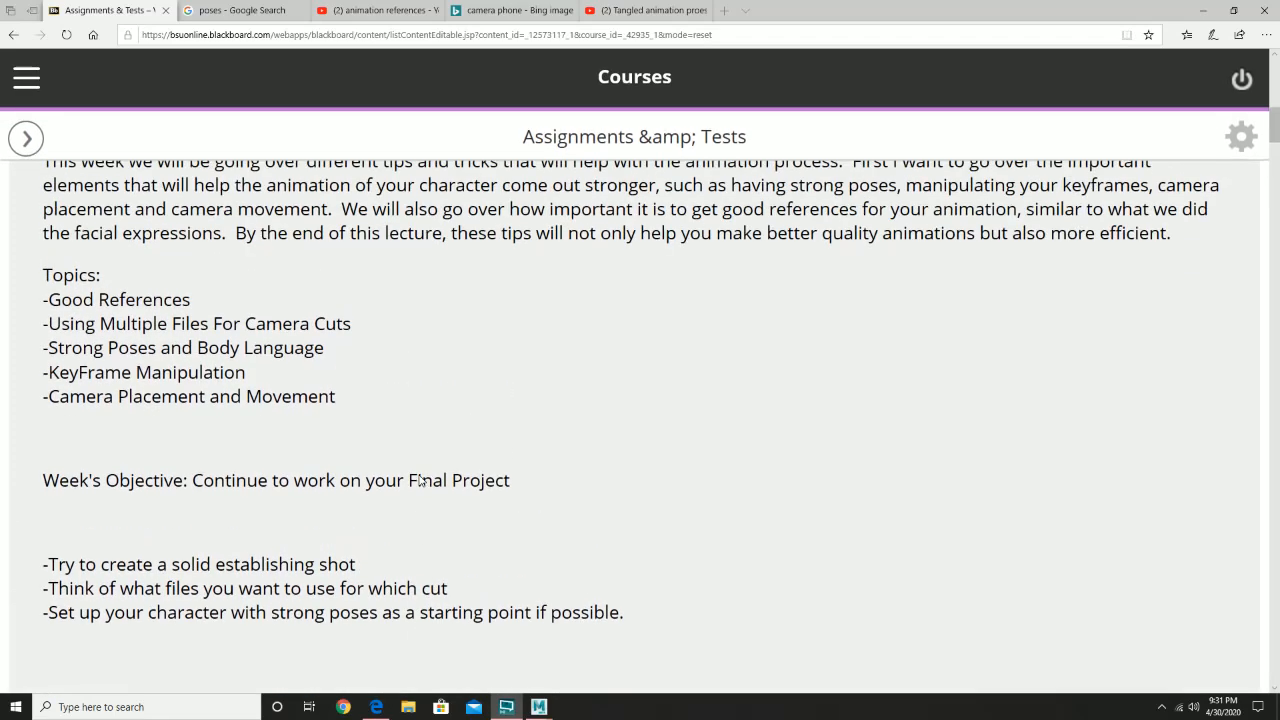
scroll(421, 480, "down", 1)
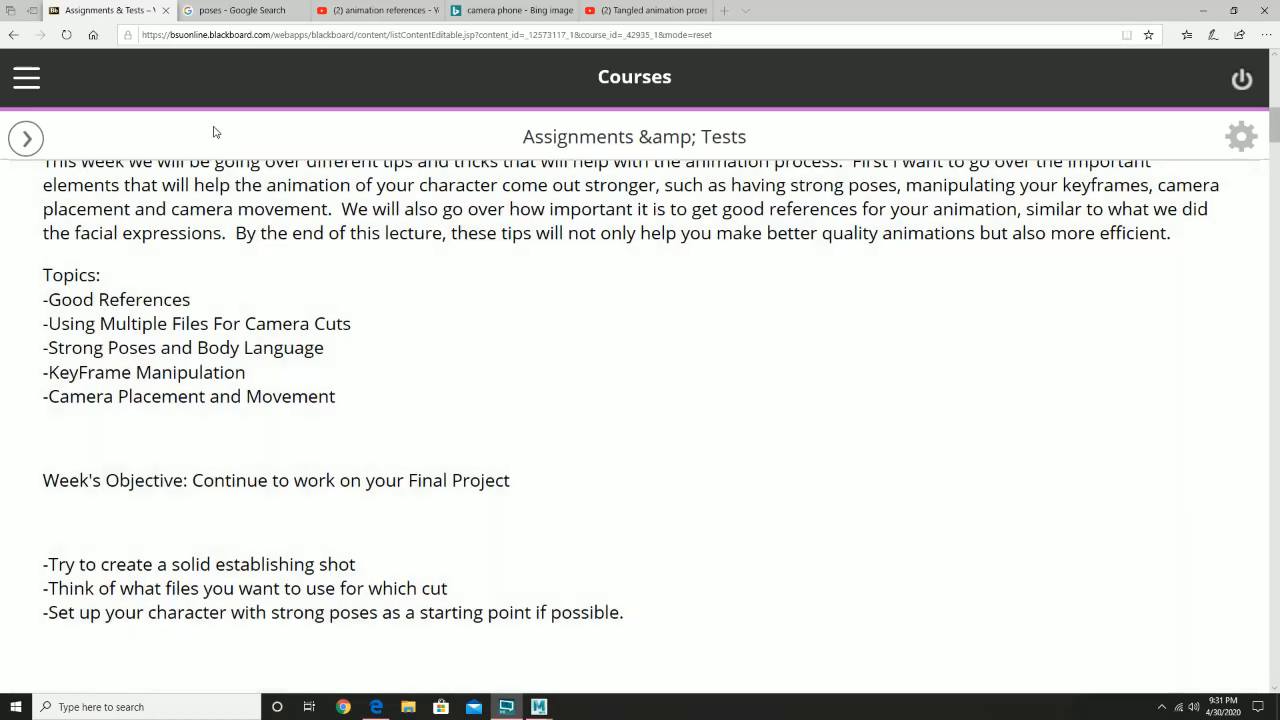
- Switch to the Google image results for poses and browse the pose reference thumbnails
mouse_move(226, 14)
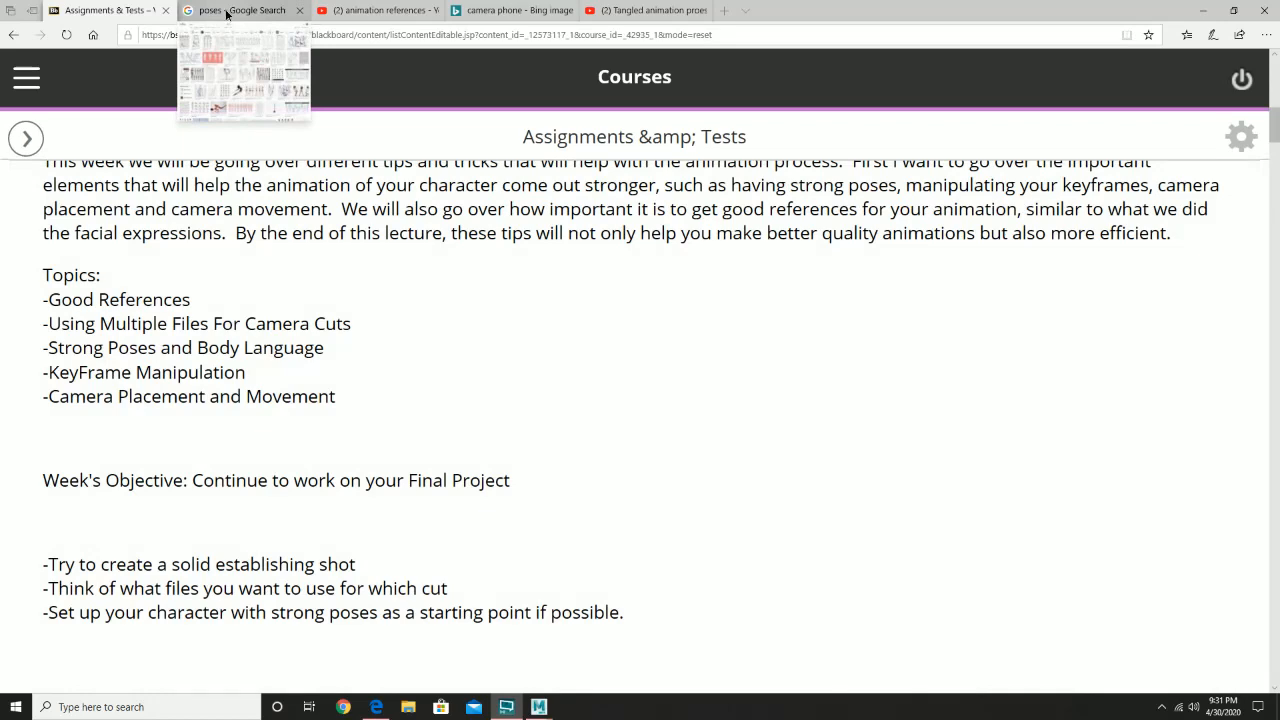
left_click(226, 14)
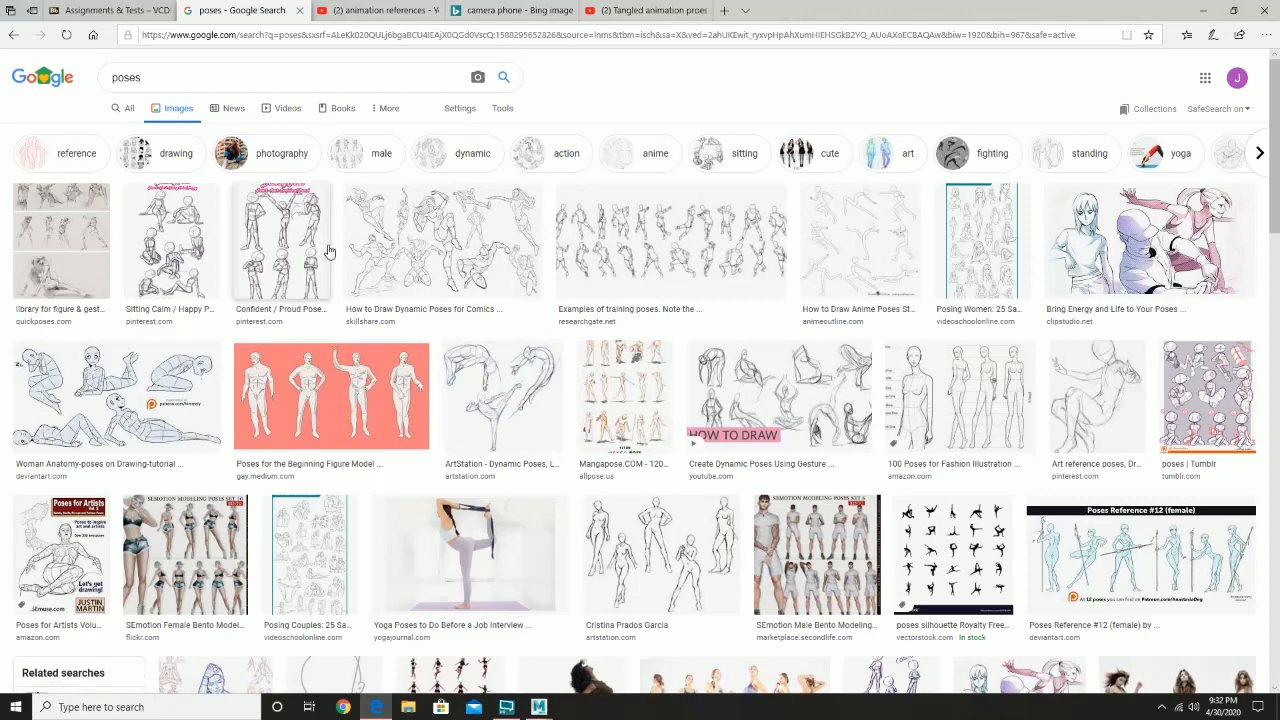
scroll(603, 418, "down", 1)
scroll(603, 418, "down", 2)
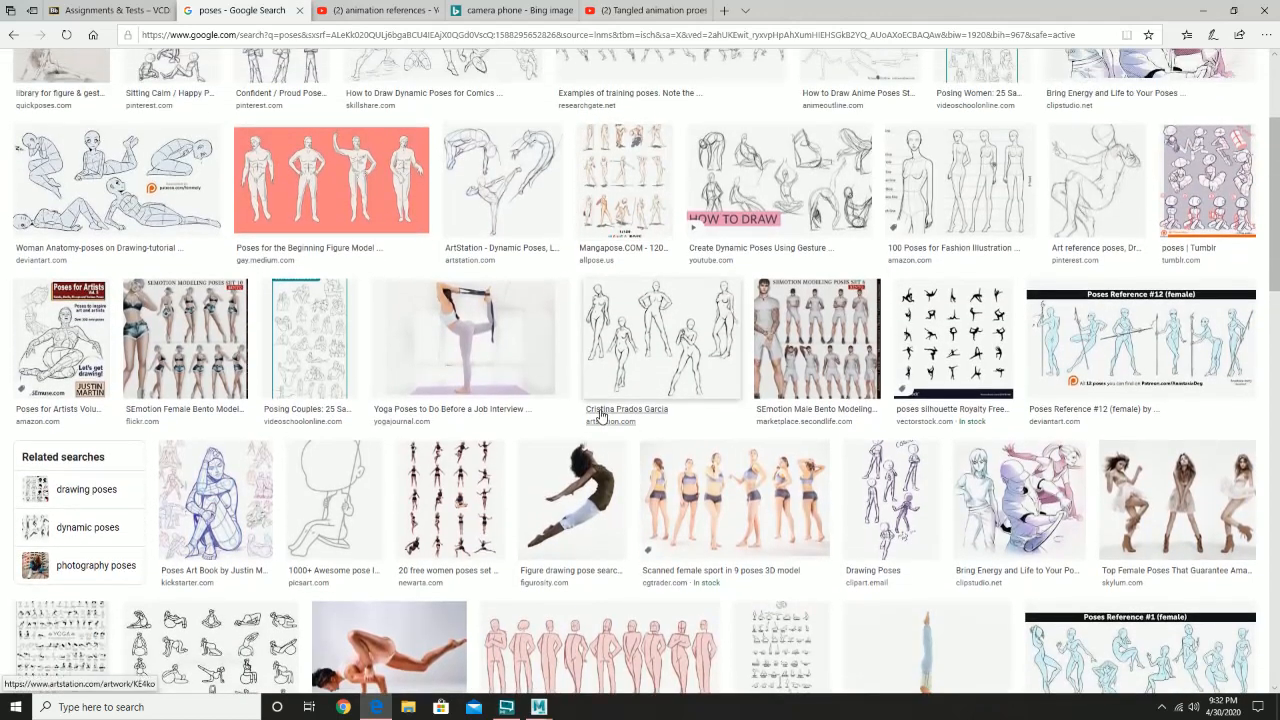
scroll(603, 418, "up", 3)
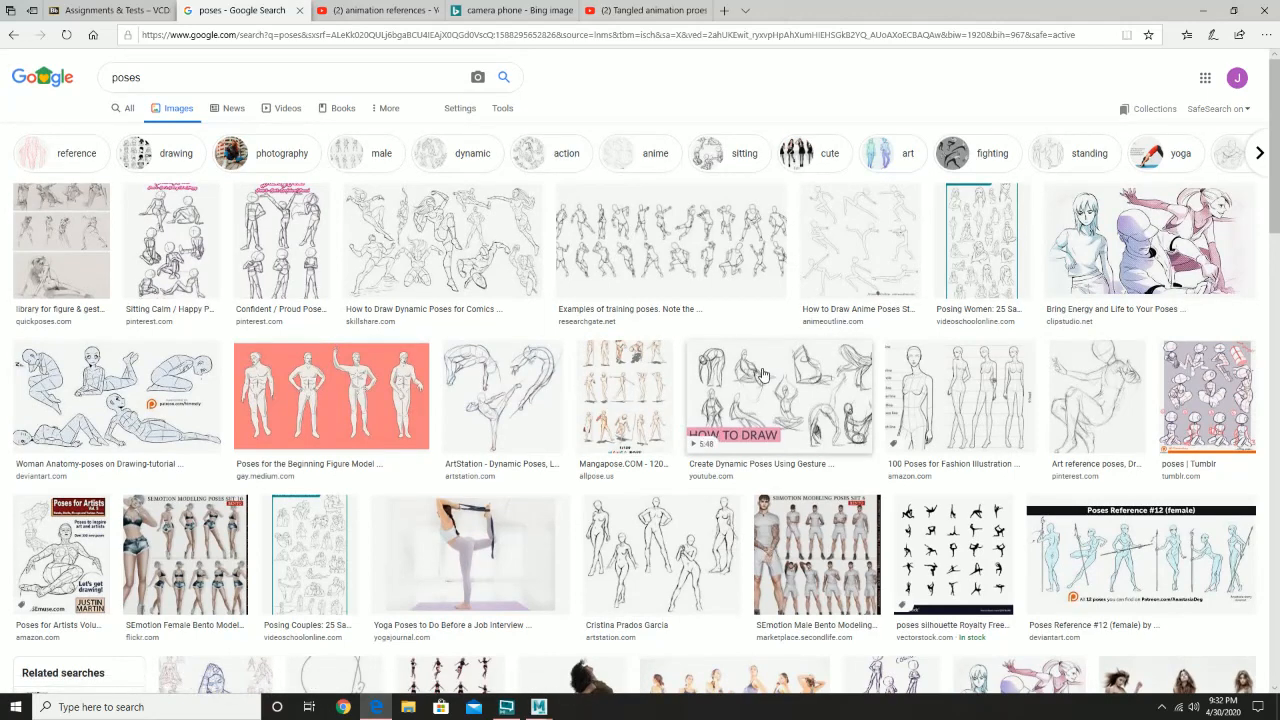
- Preview the dynamic comic poses, beginning figure model, training poses and related "At the beach" numbered pose sheet
left_click(467, 265)
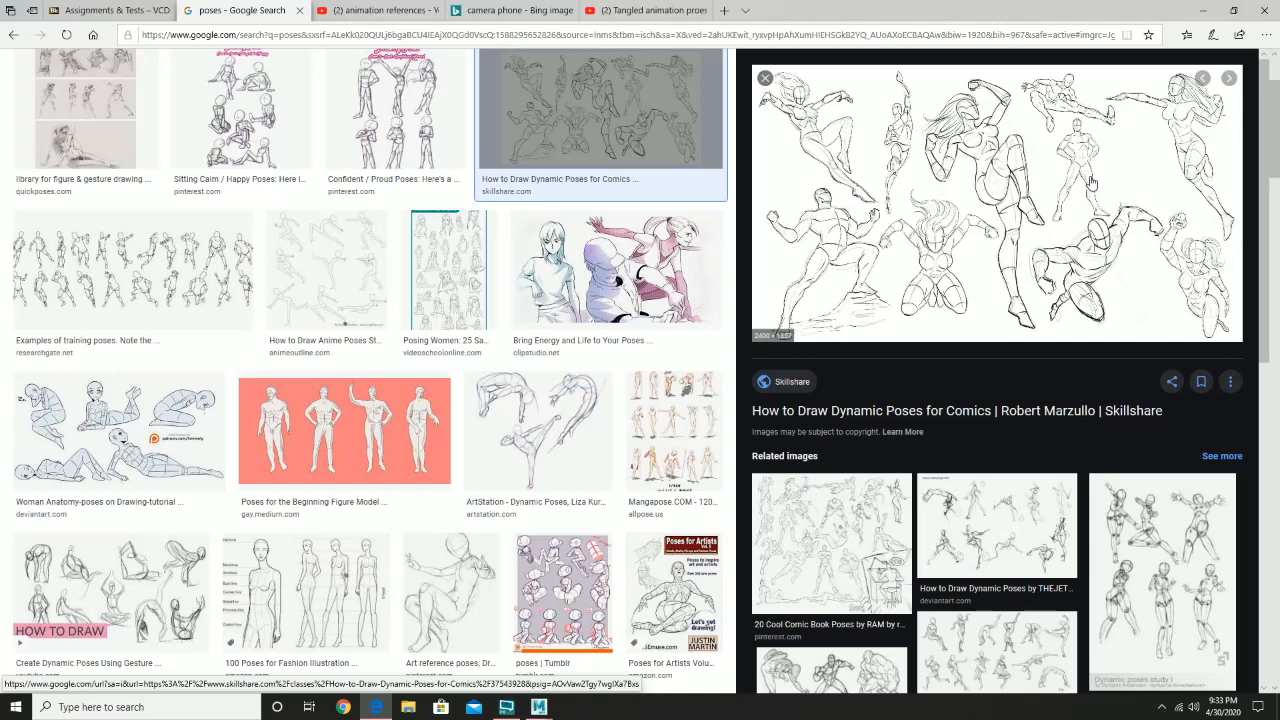
left_click(330, 440)
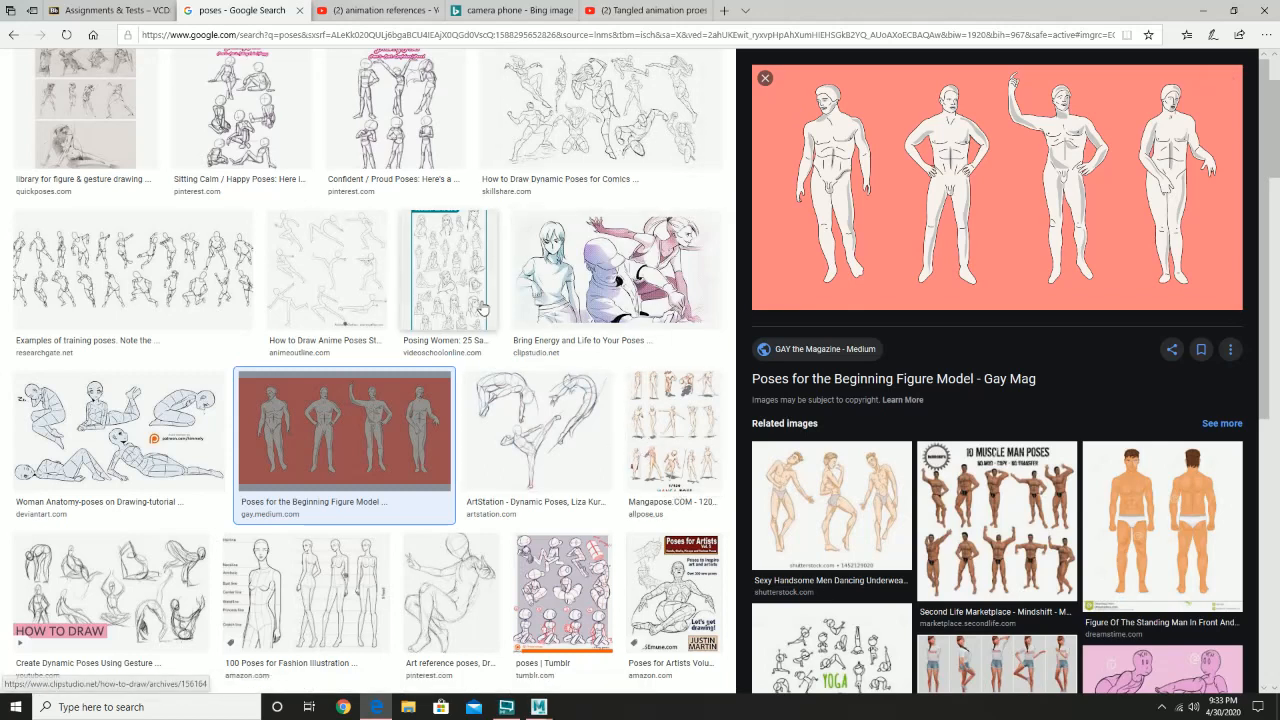
left_click(177, 279)
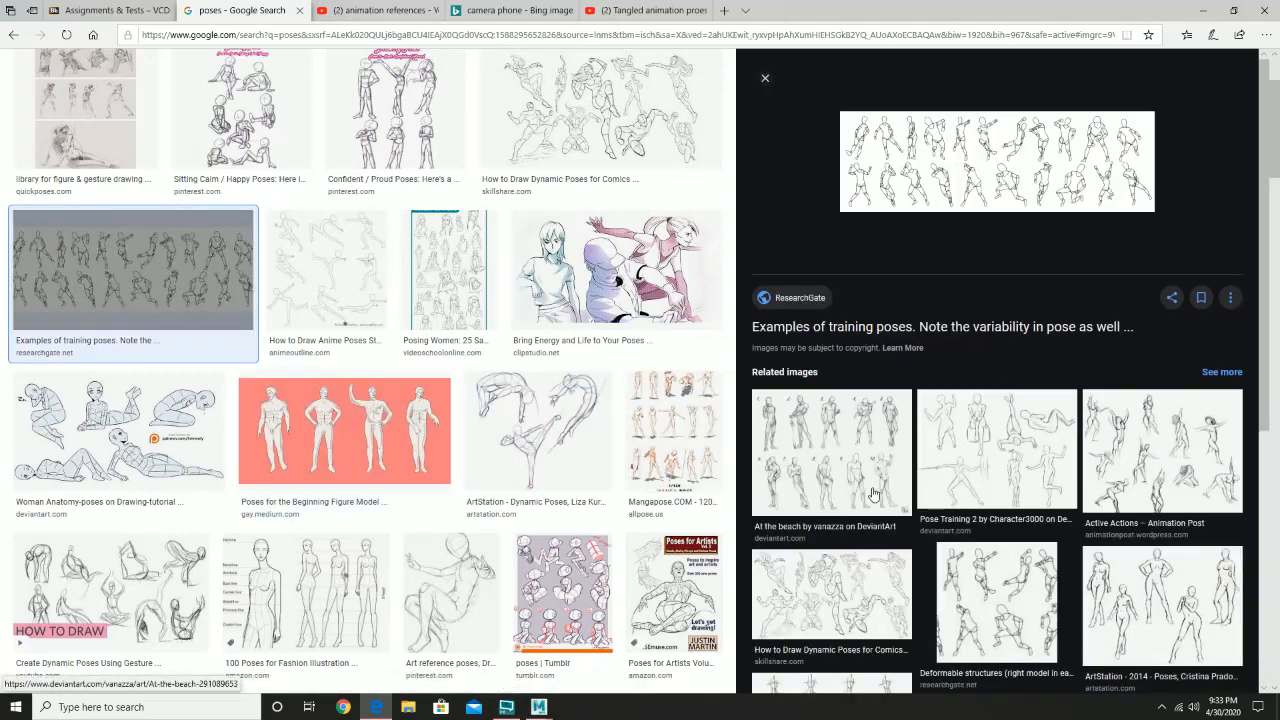
left_click(847, 469)
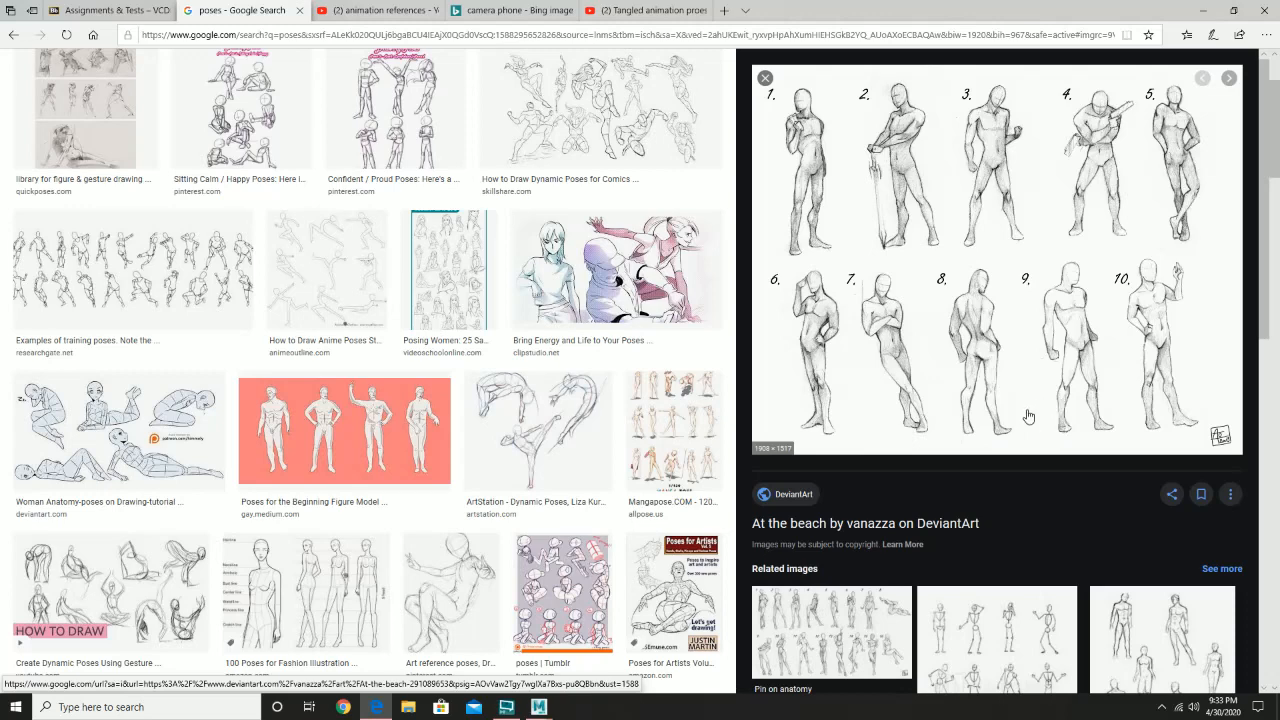
- Find the Redline Station idle posing image further down the results and preview its related male standing poses drawing
scroll(630, 520, "down", 6)
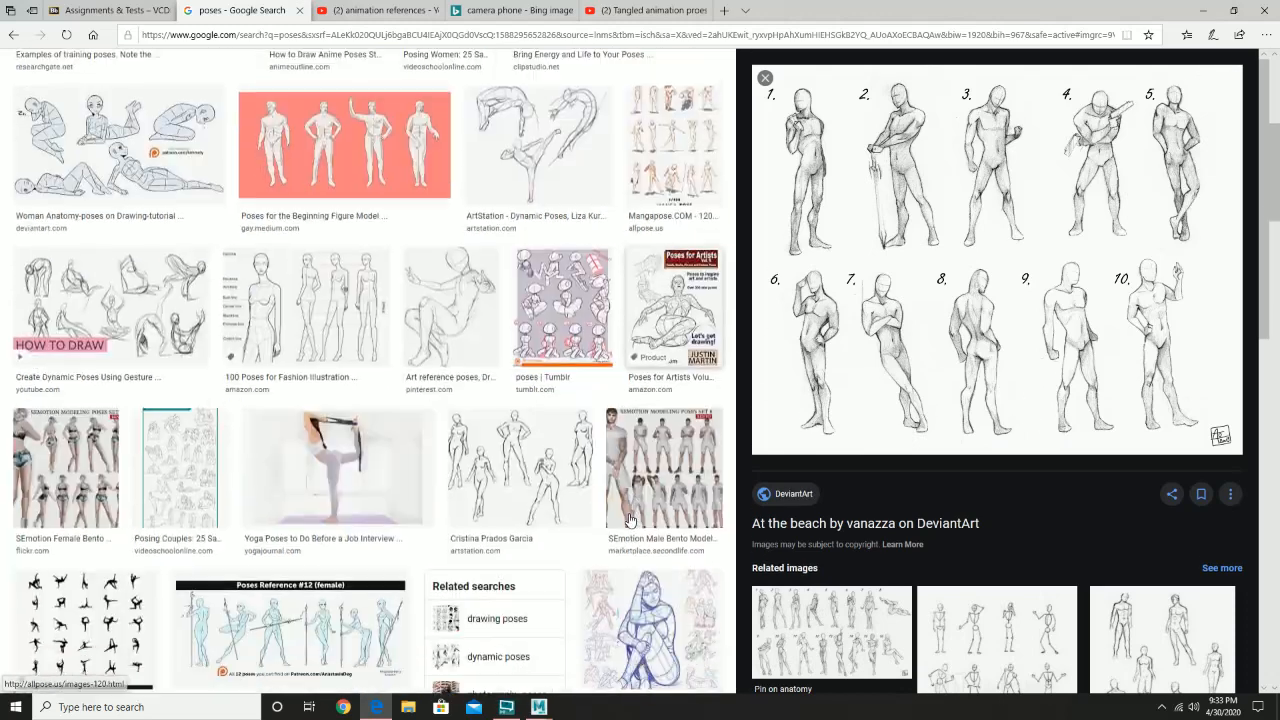
scroll(630, 520, "down", 2)
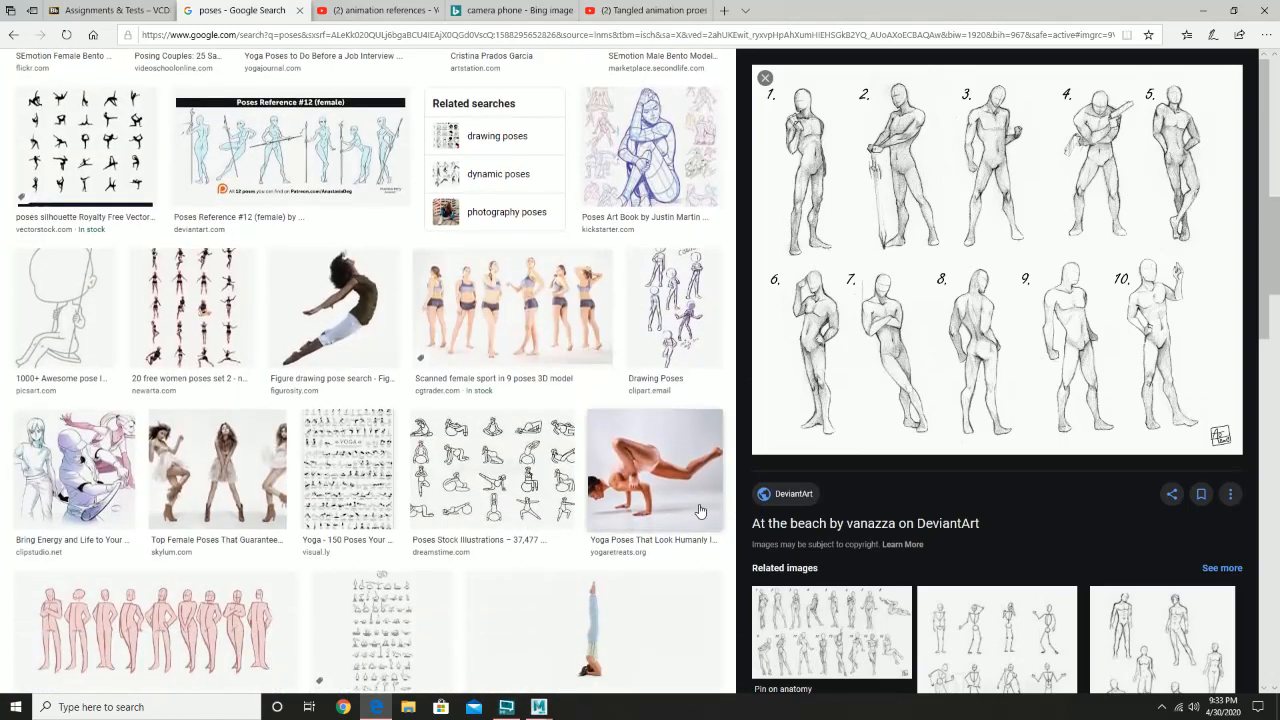
scroll(520, 512, "down", 1)
scroll(400, 505, "down", 1)
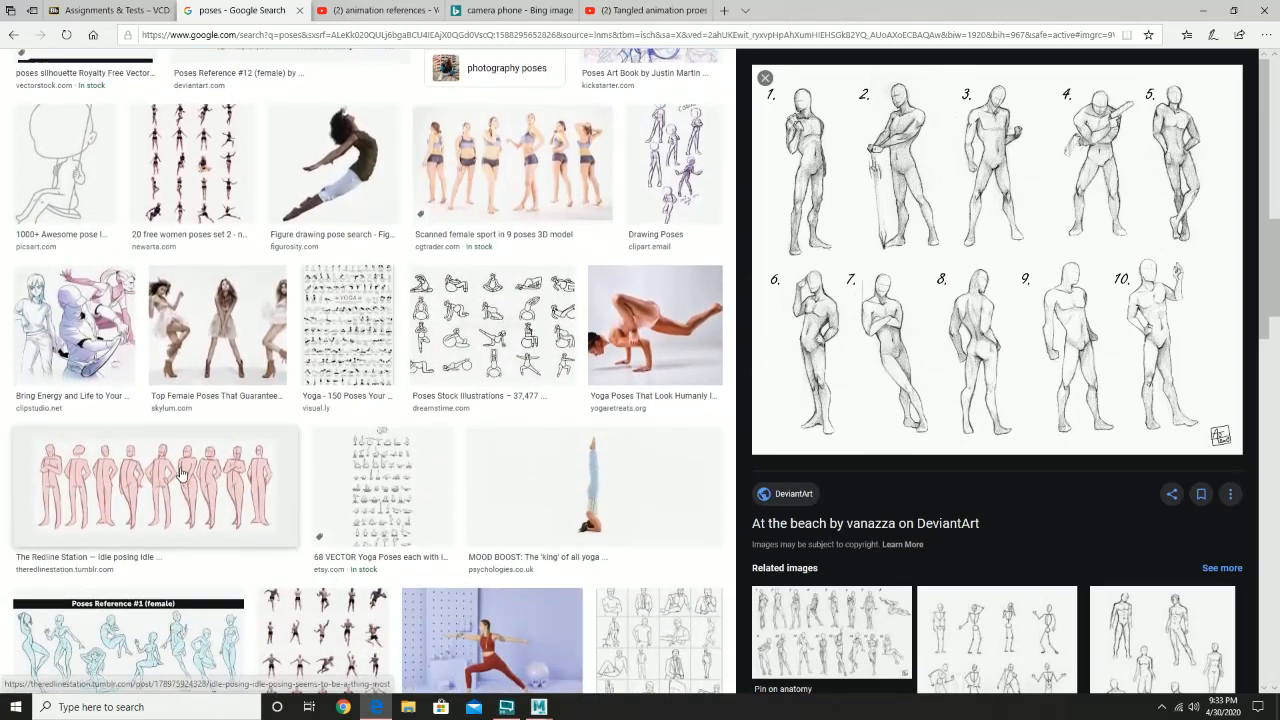
left_click(126, 488)
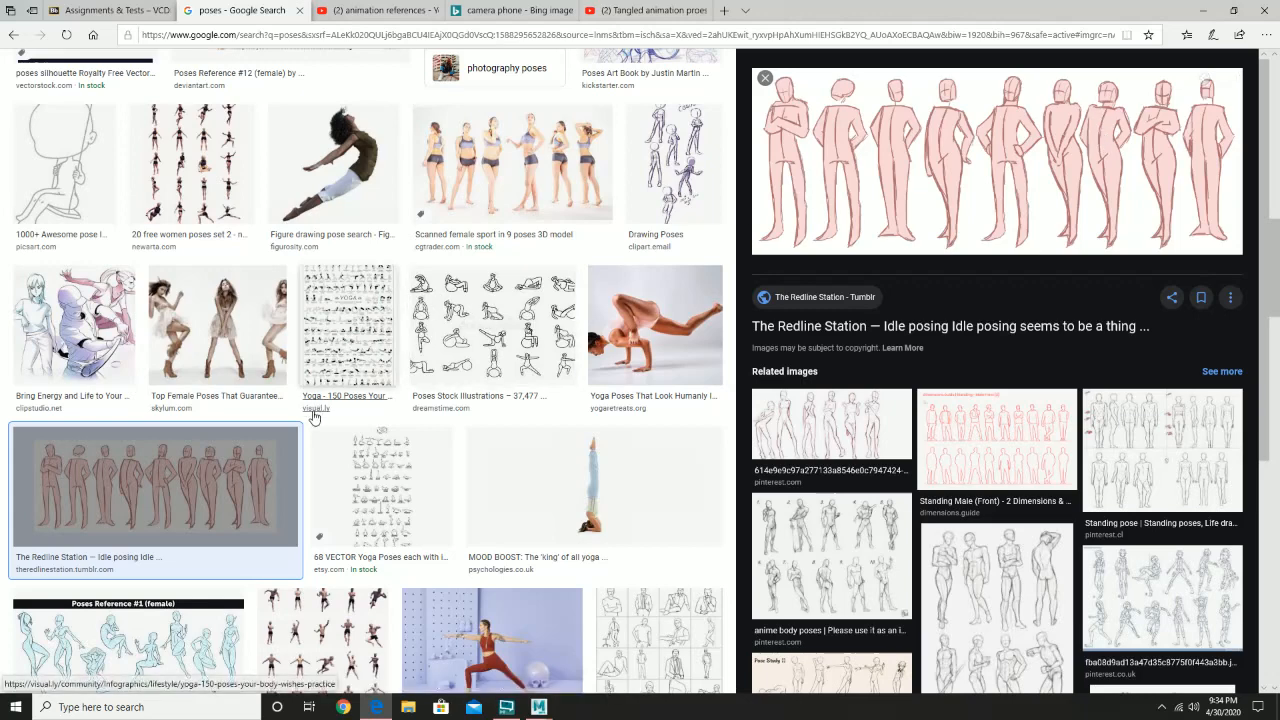
left_click(1012, 553)
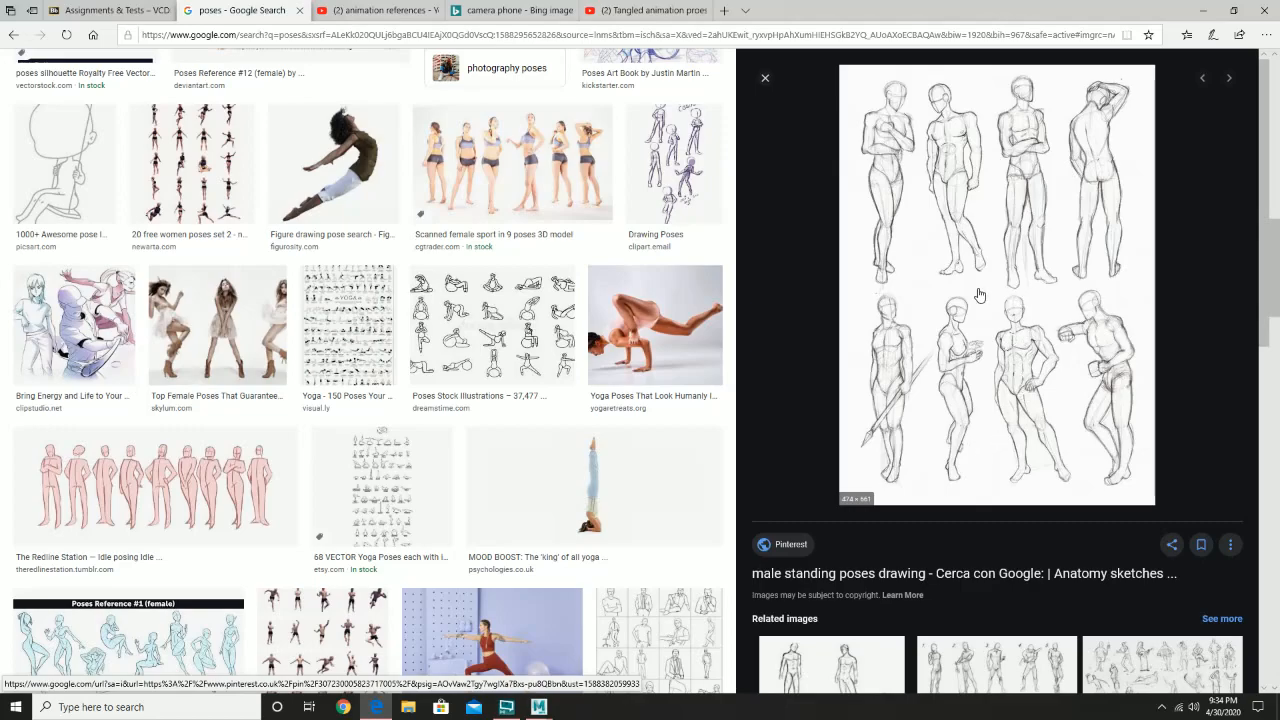
- Switch to the YouTube results for animation references and open the 26-video Animation Reference playlist
scroll(497, 390, "up", 10)
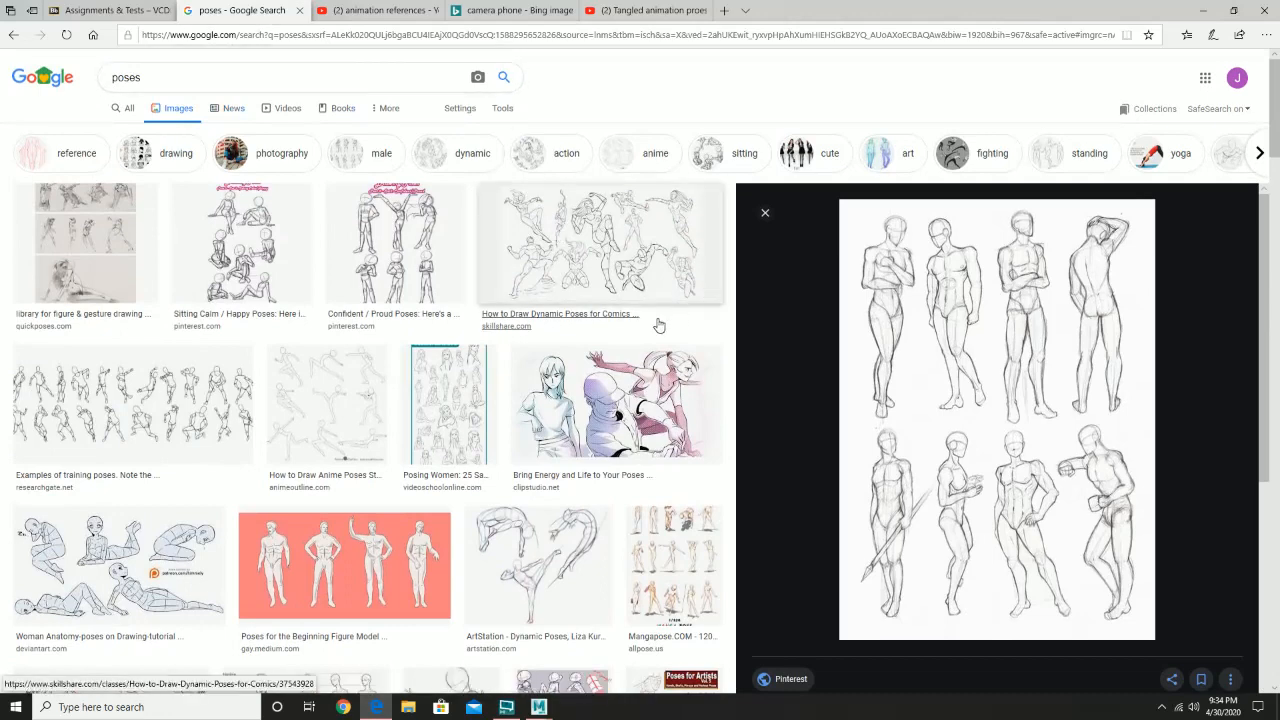
left_click(352, 8)
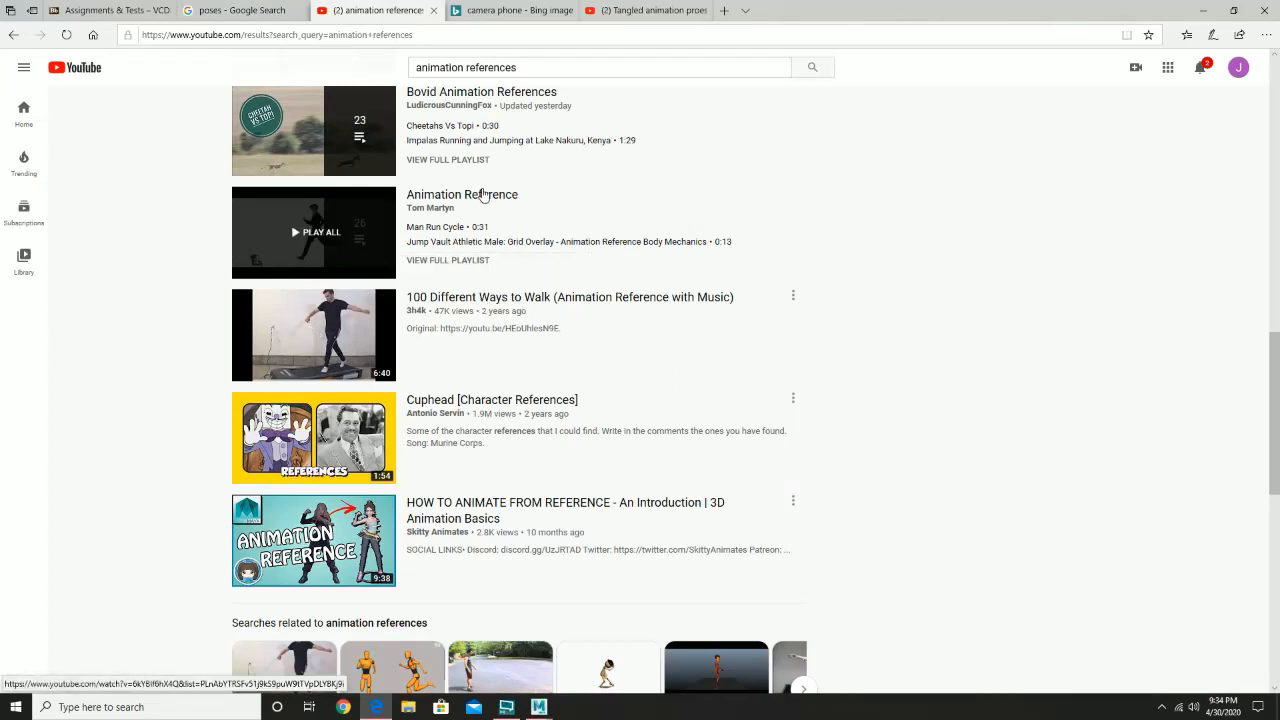
left_click(483, 194)
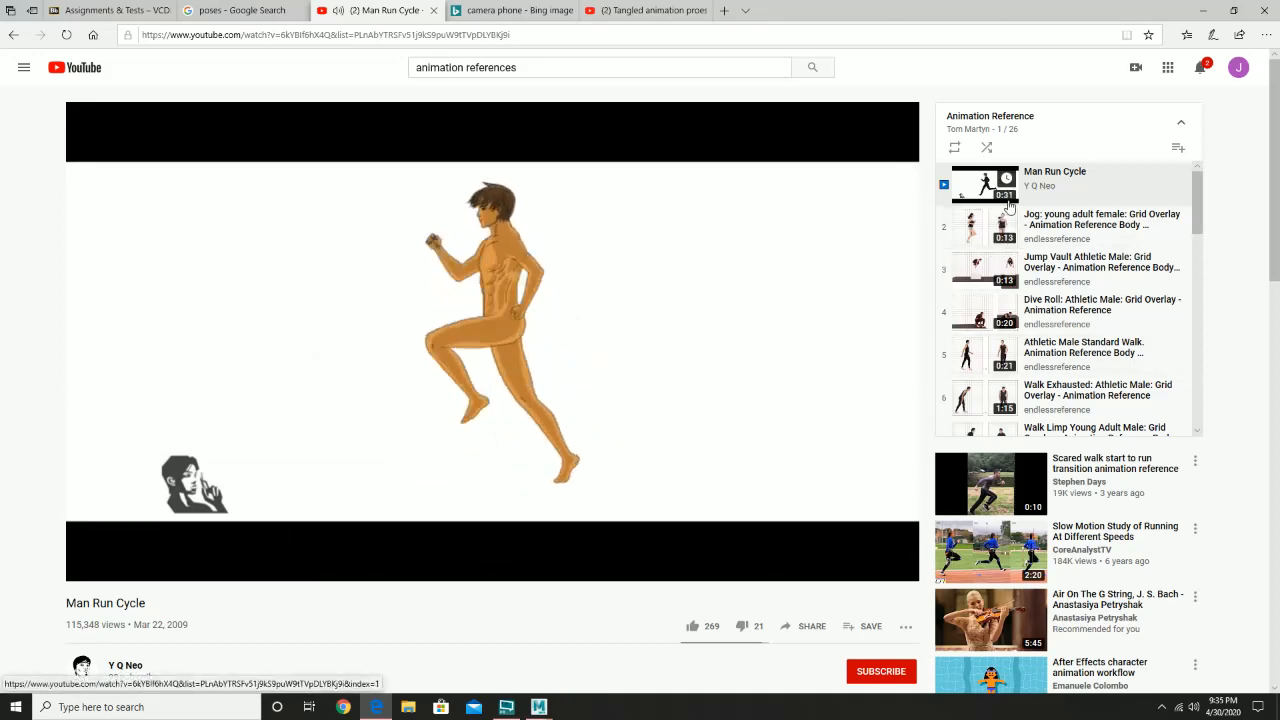
- Play the playlist's young adult female jog, athletic male standard walk and young adult male limp walk, pausing the limp walk
left_click(978, 234)
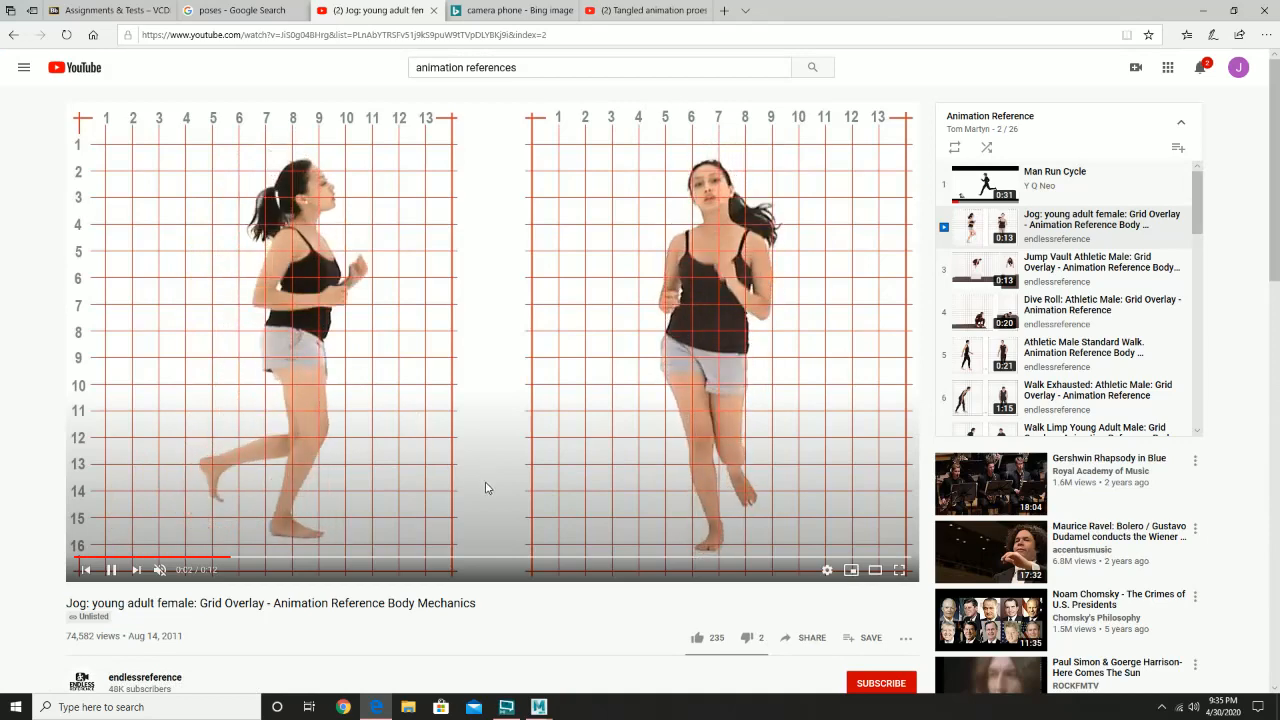
left_click(982, 360)
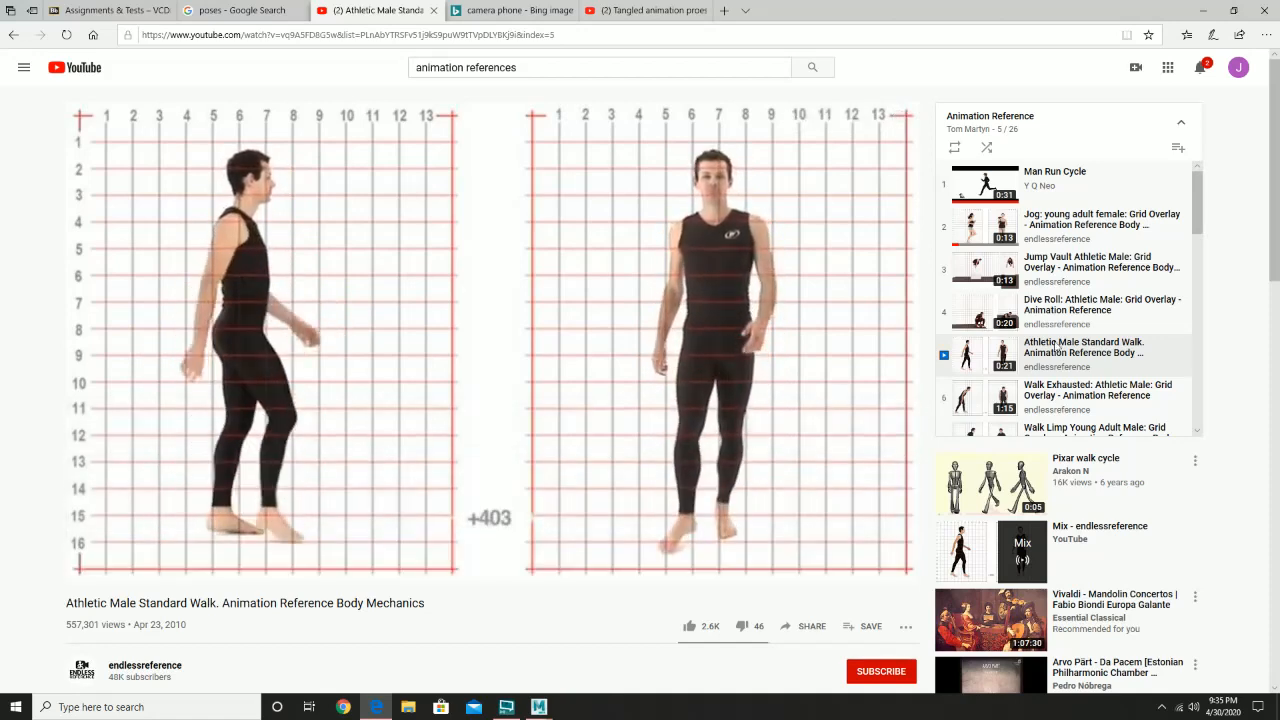
scroll(1057, 346, "down", 1)
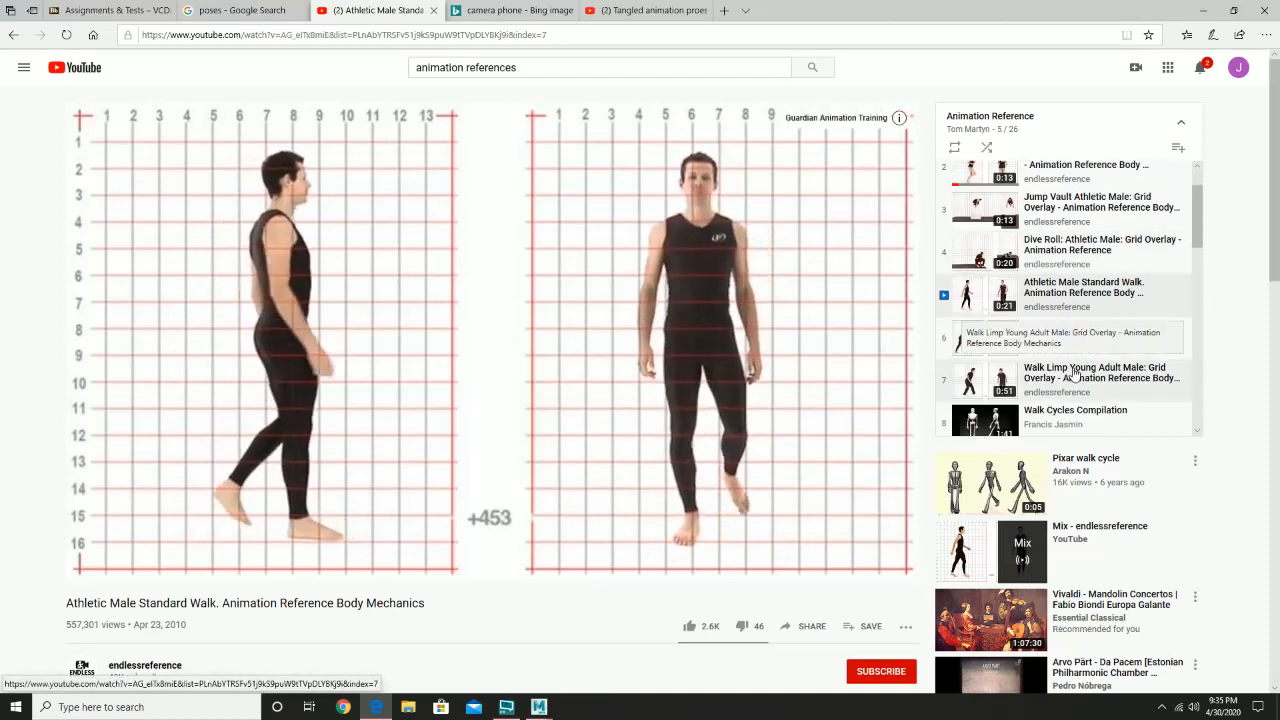
left_click(1073, 373)
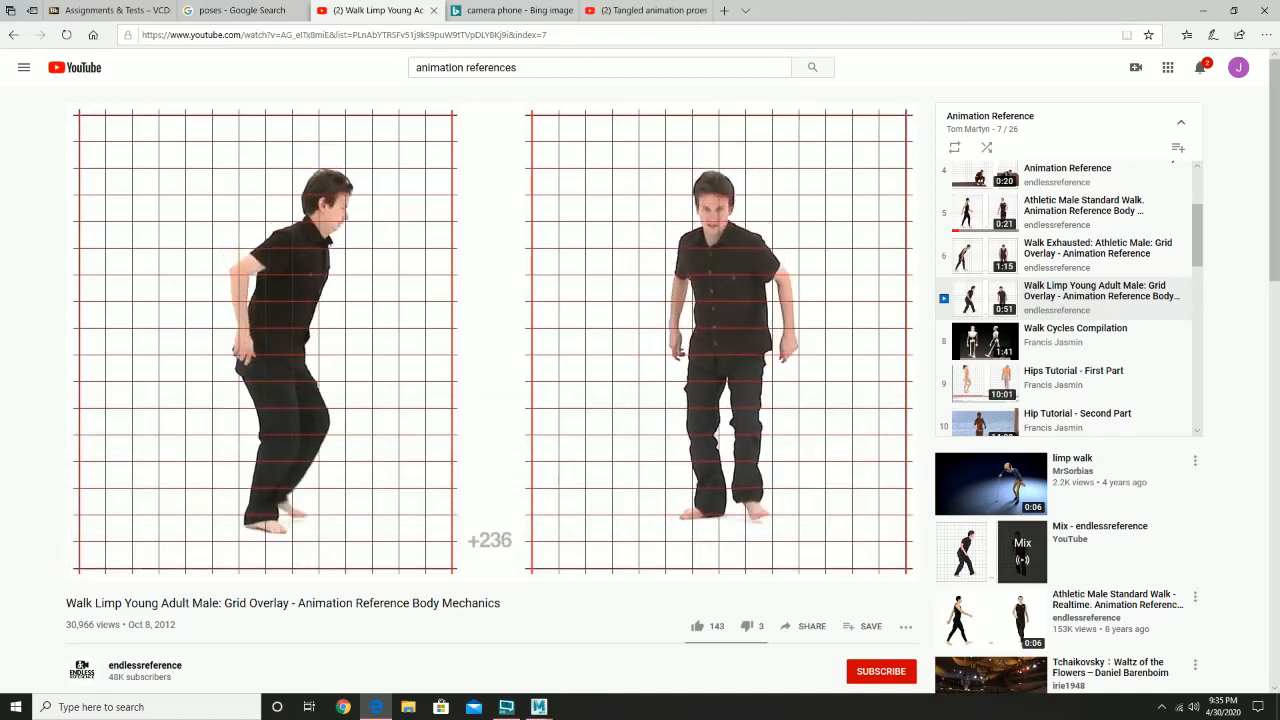
left_click(586, 283)
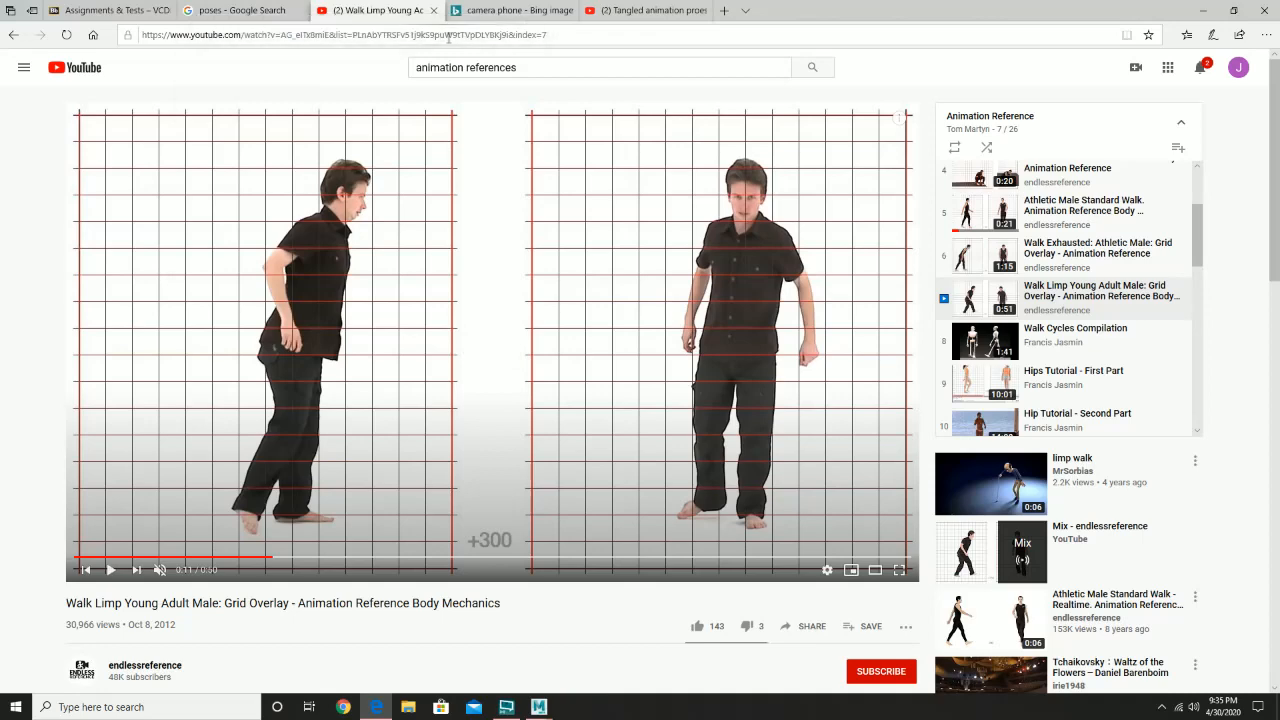
- View the Bing image results for camera phone and look over the Tangled animation process video page
left_click(510, 8)
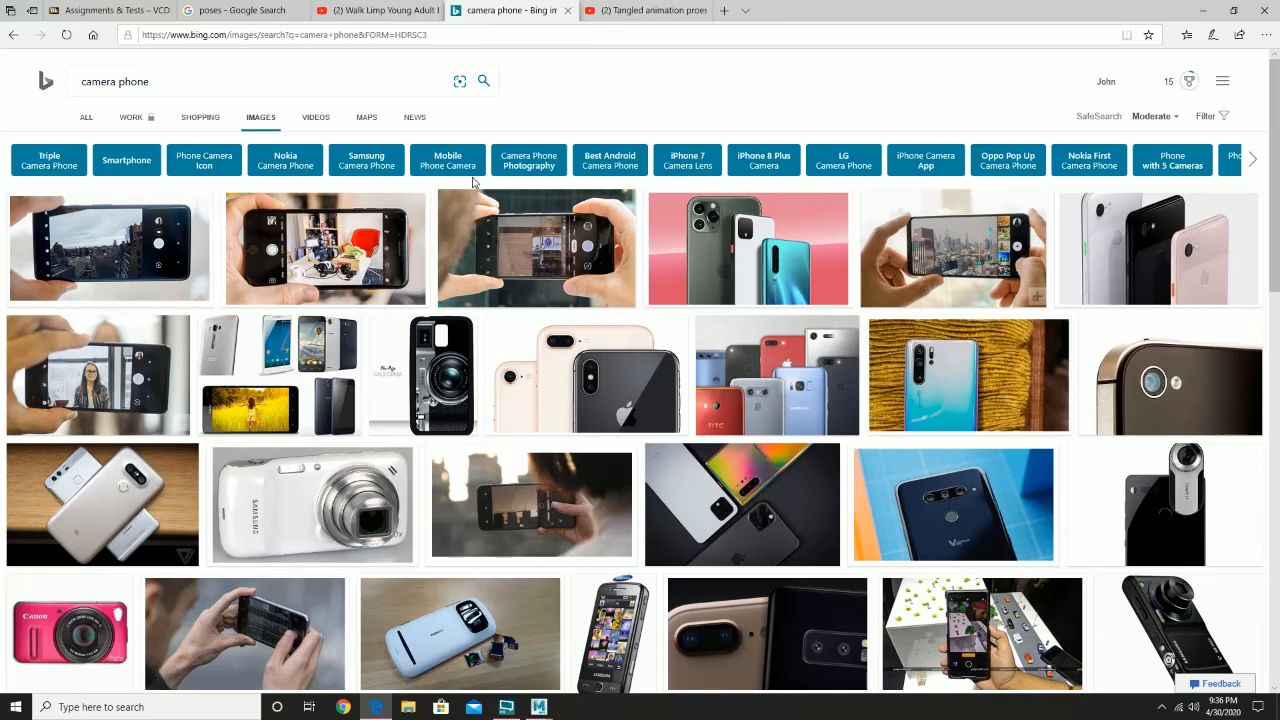
left_click(618, 9)
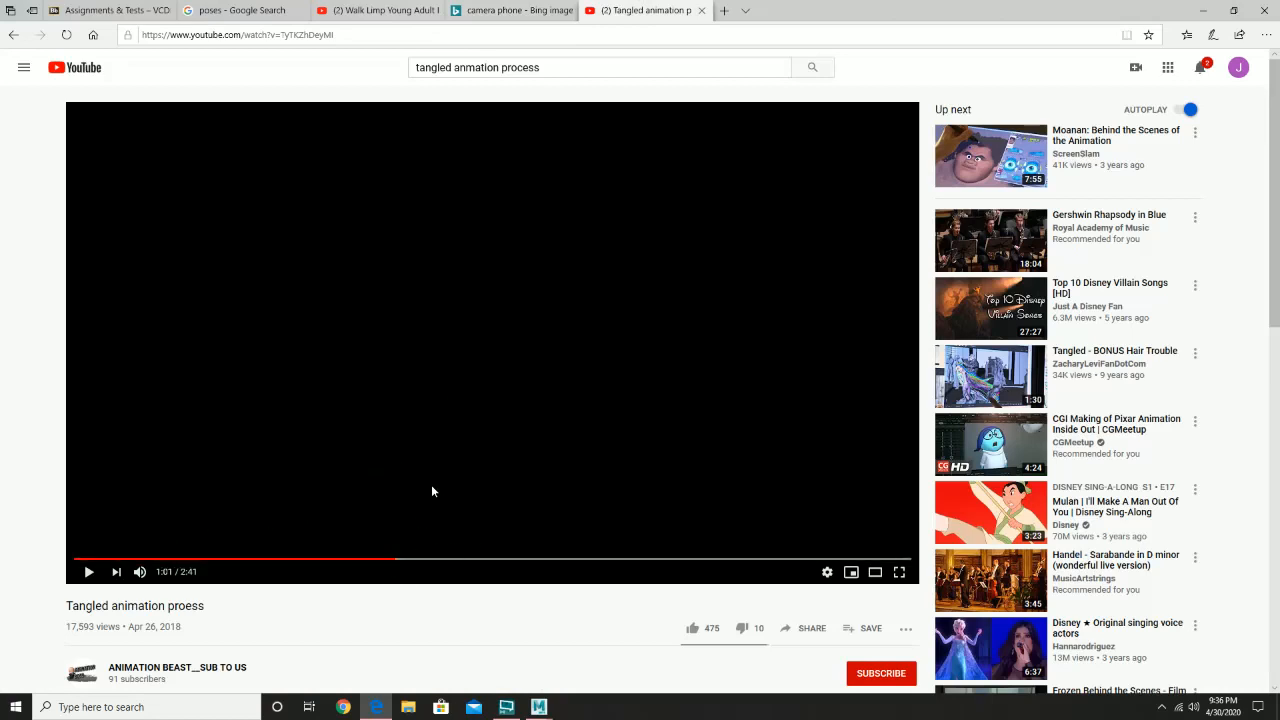
scroll(385, 595, "down", 1)
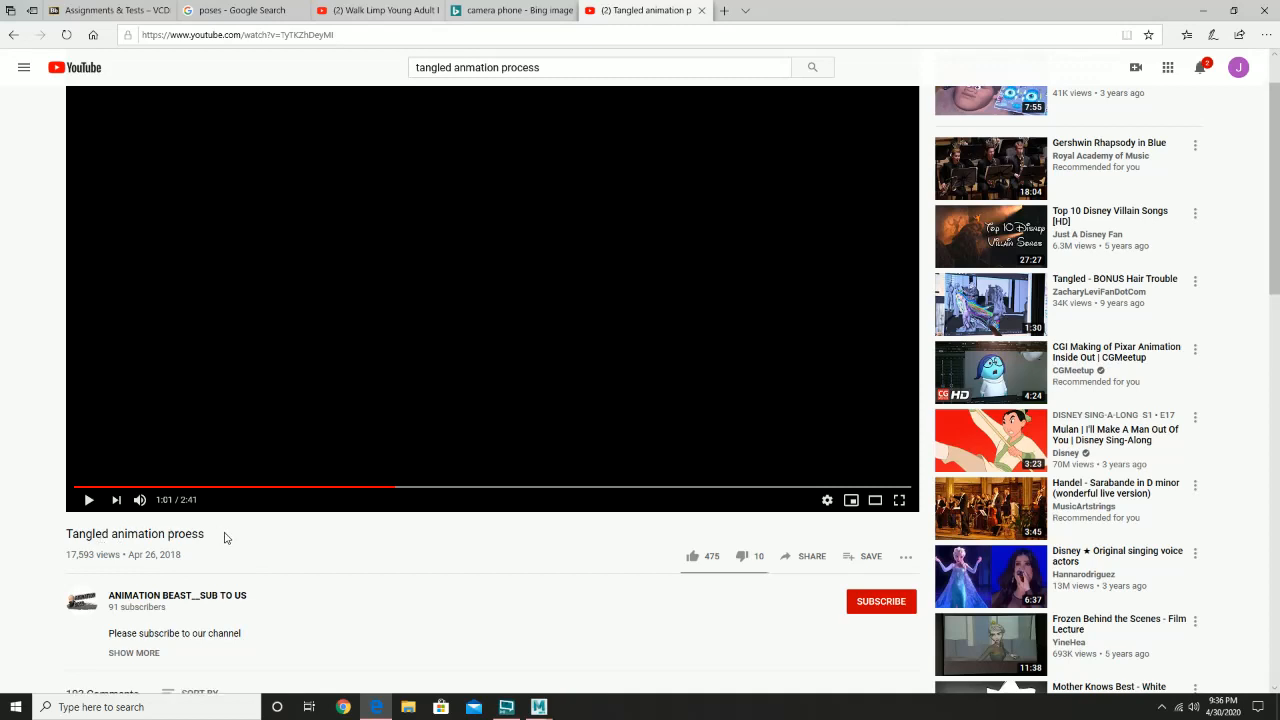
scroll(270, 561, "up", 1)
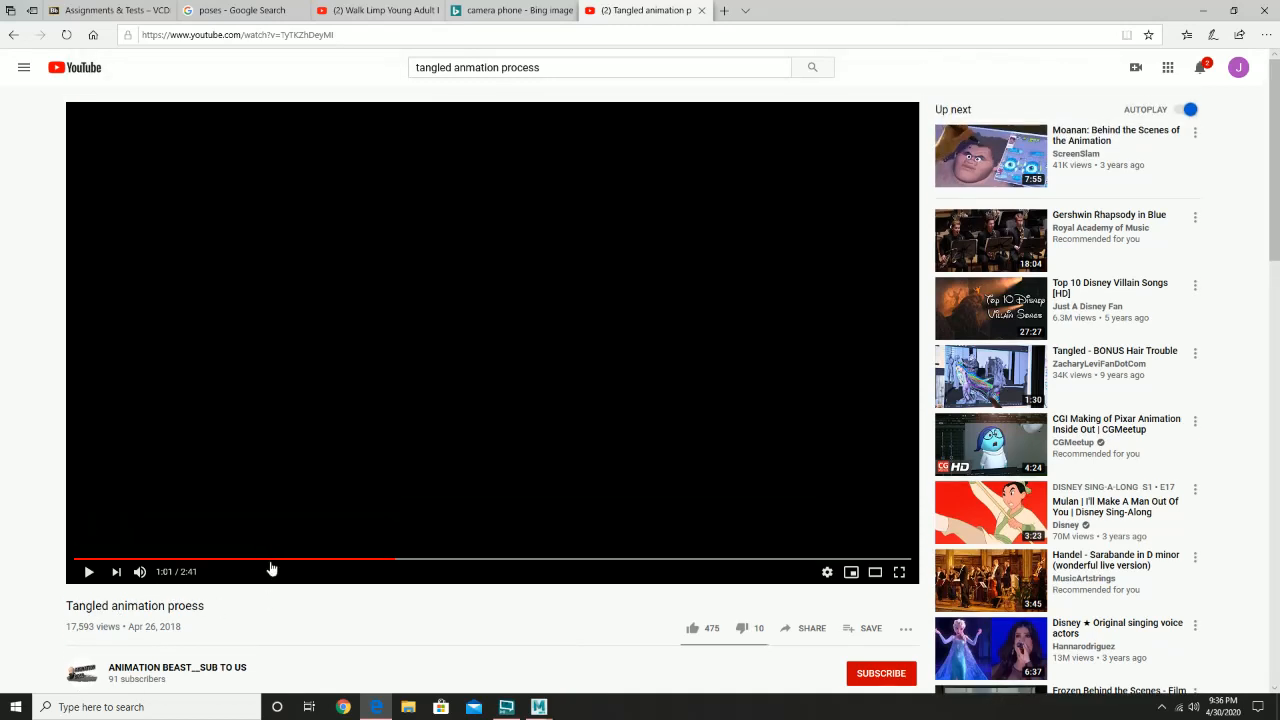
- Play the Tangled video's reference takes with the sound muted, and pause it at 1:18 on the blocking pass
left_click(85, 572)
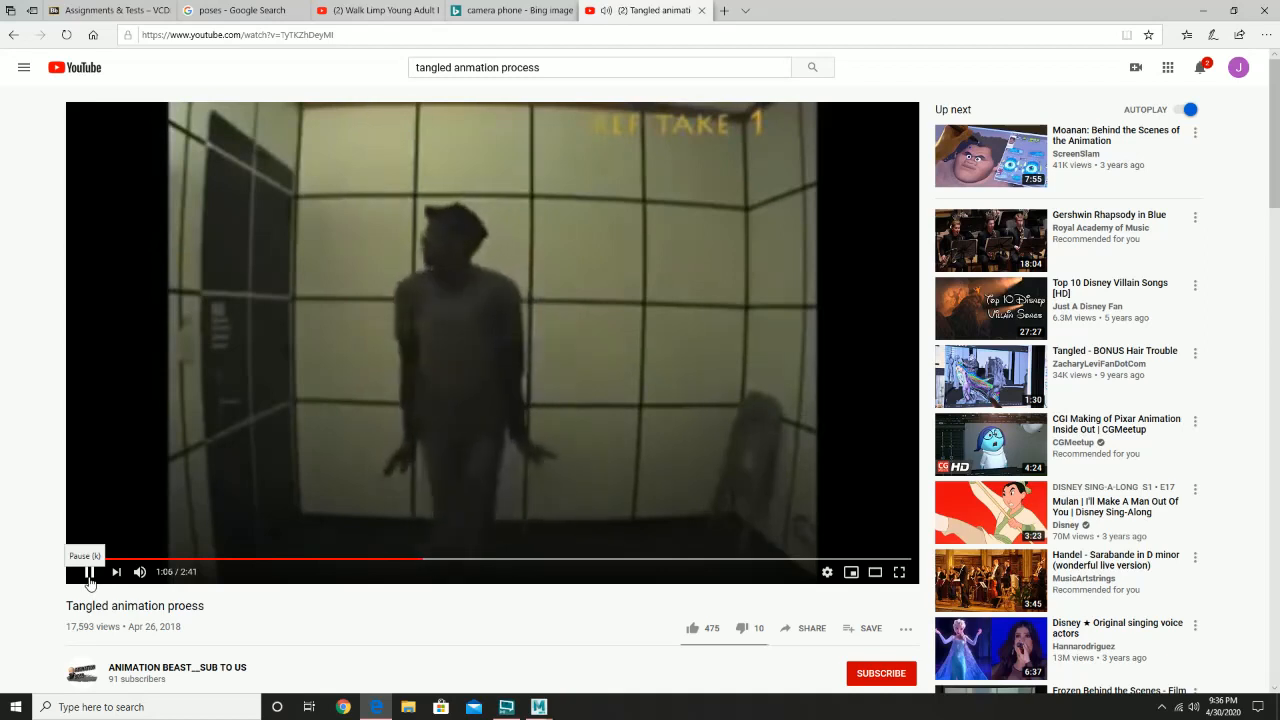
mouse_move(139, 573)
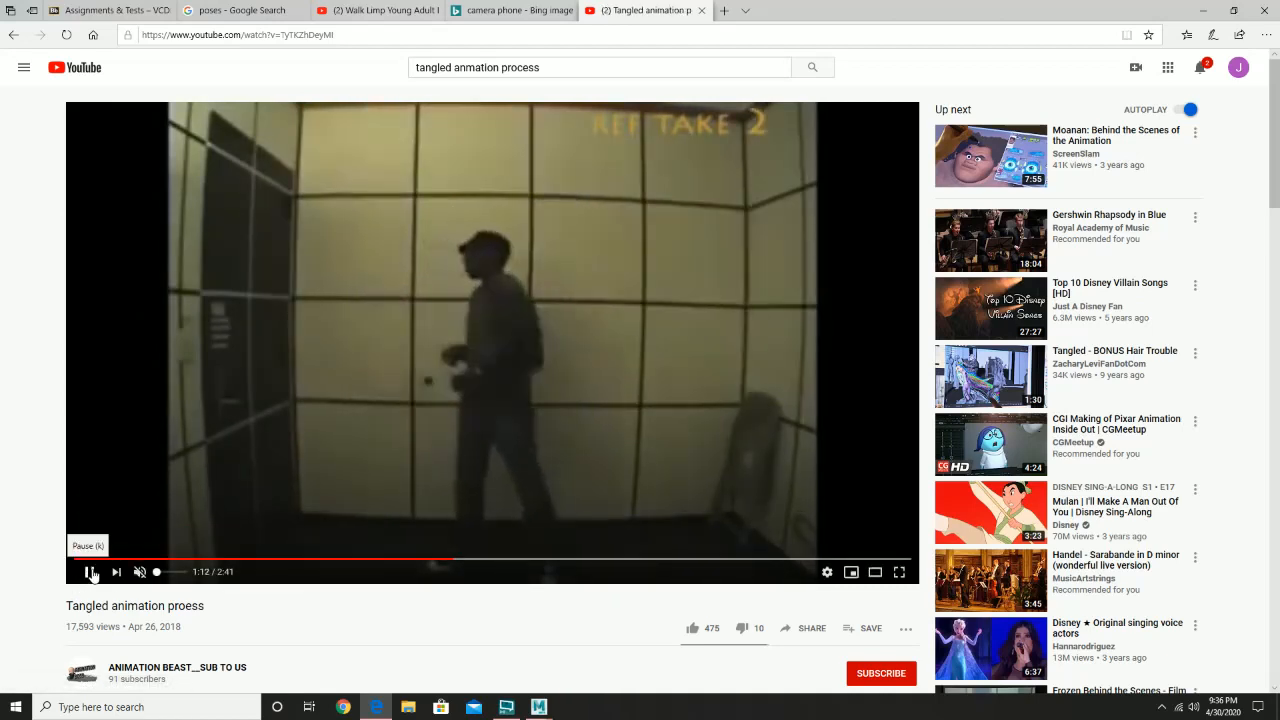
left_click(434, 567)
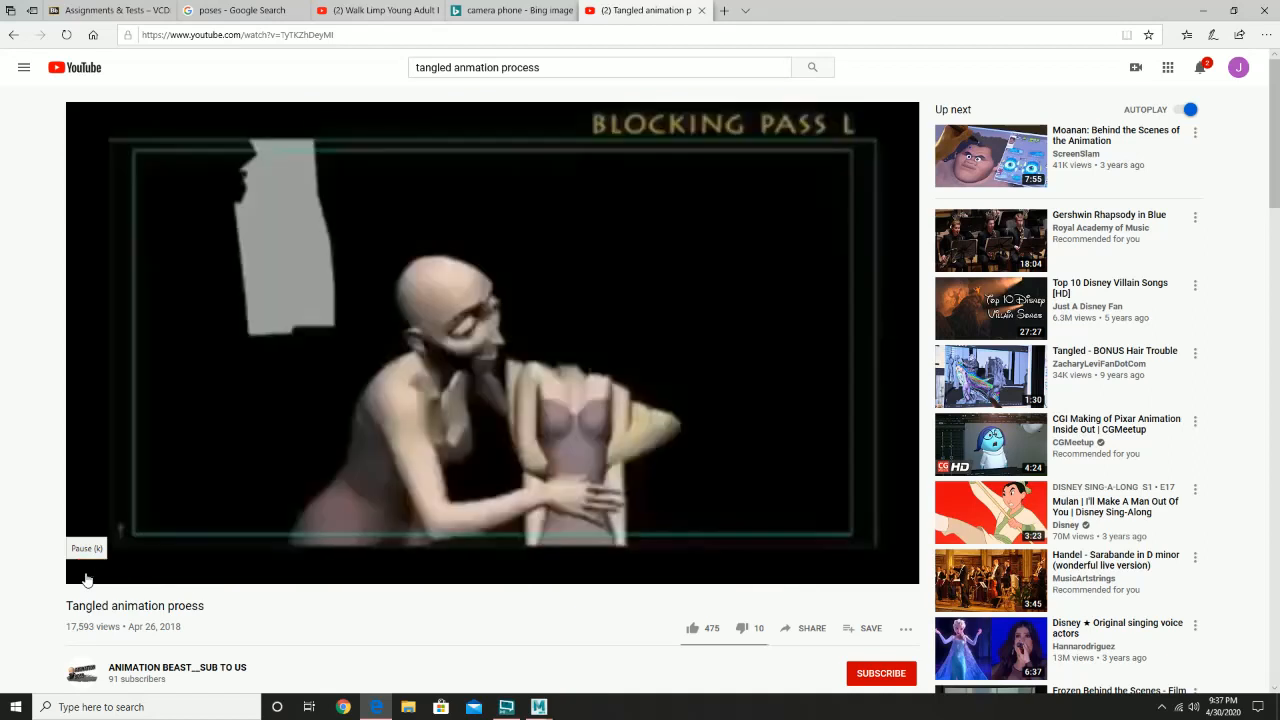
left_click(87, 574)
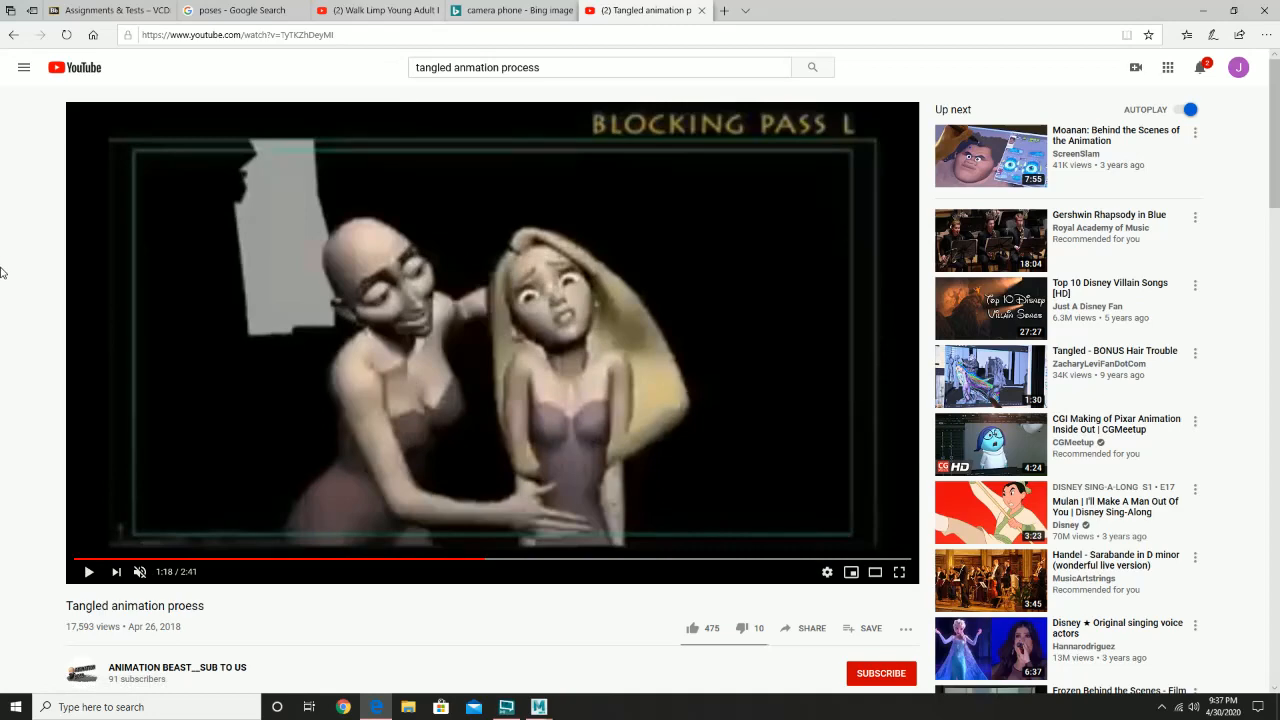
- Revisit the Google pose images, return to the limp walk video and look further through its Animation Reference playlist
left_click(252, 10)
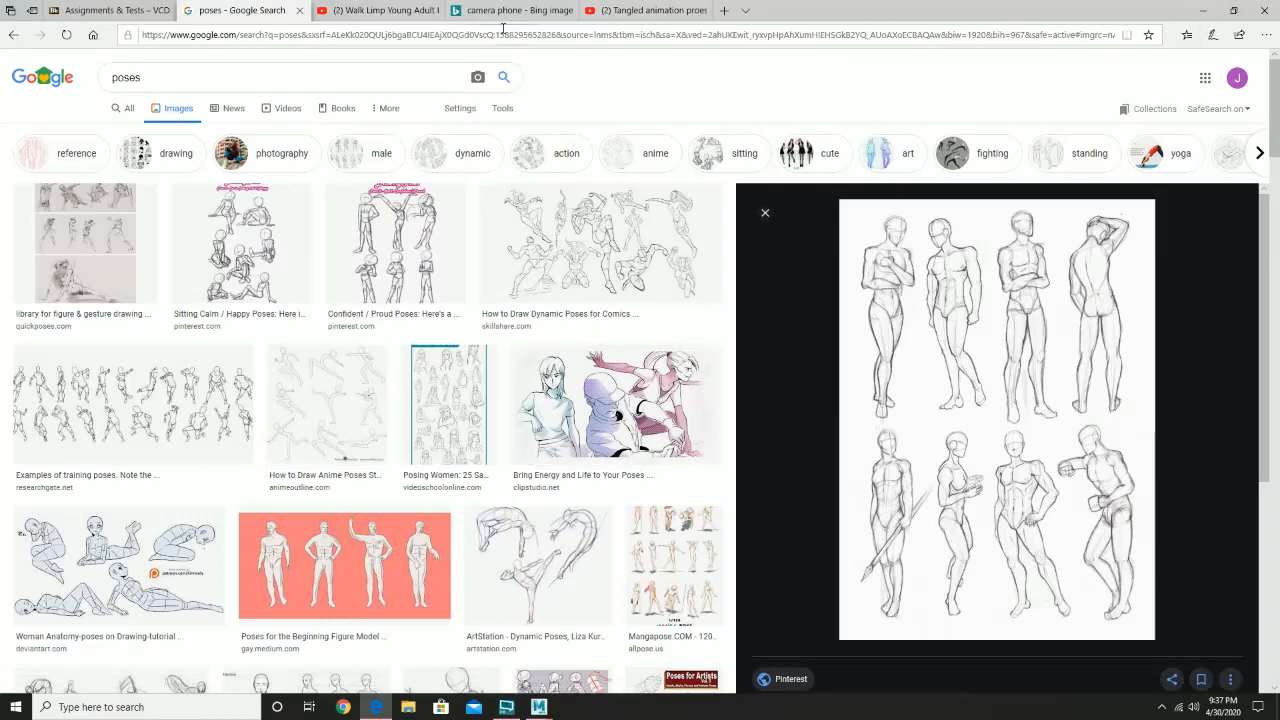
left_click(372, 12)
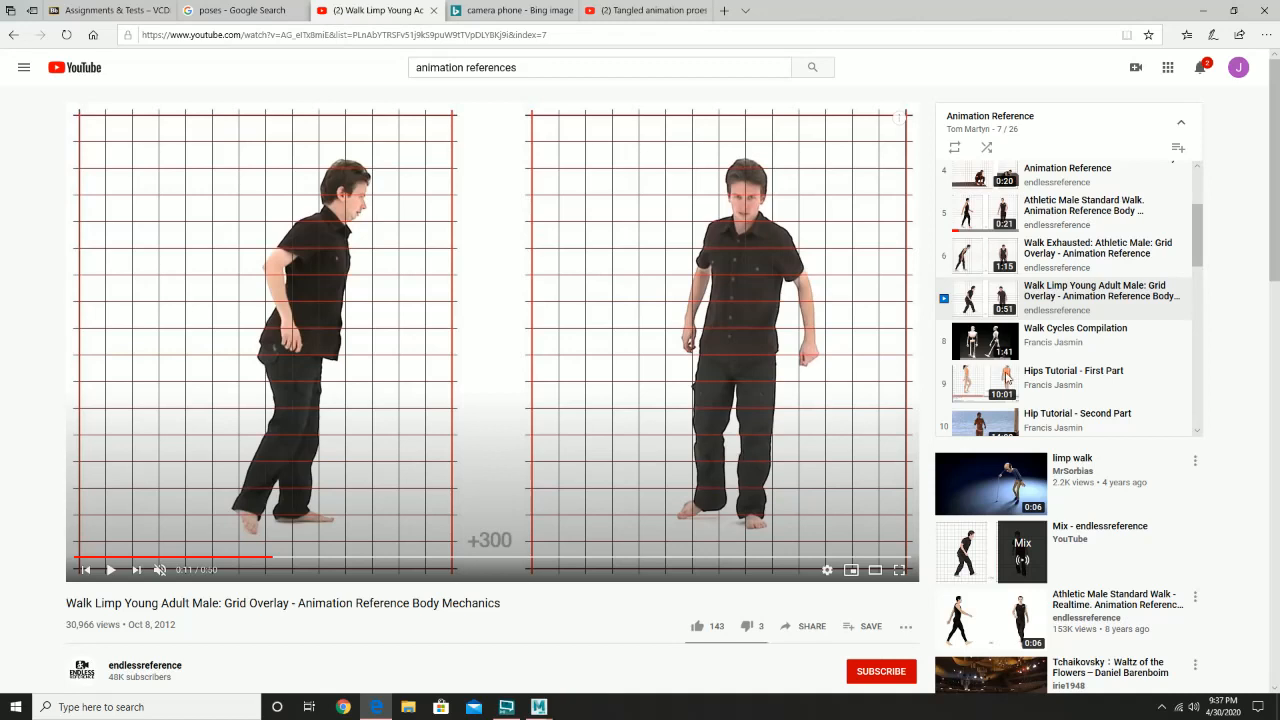
scroll(1008, 380, "down", 2)
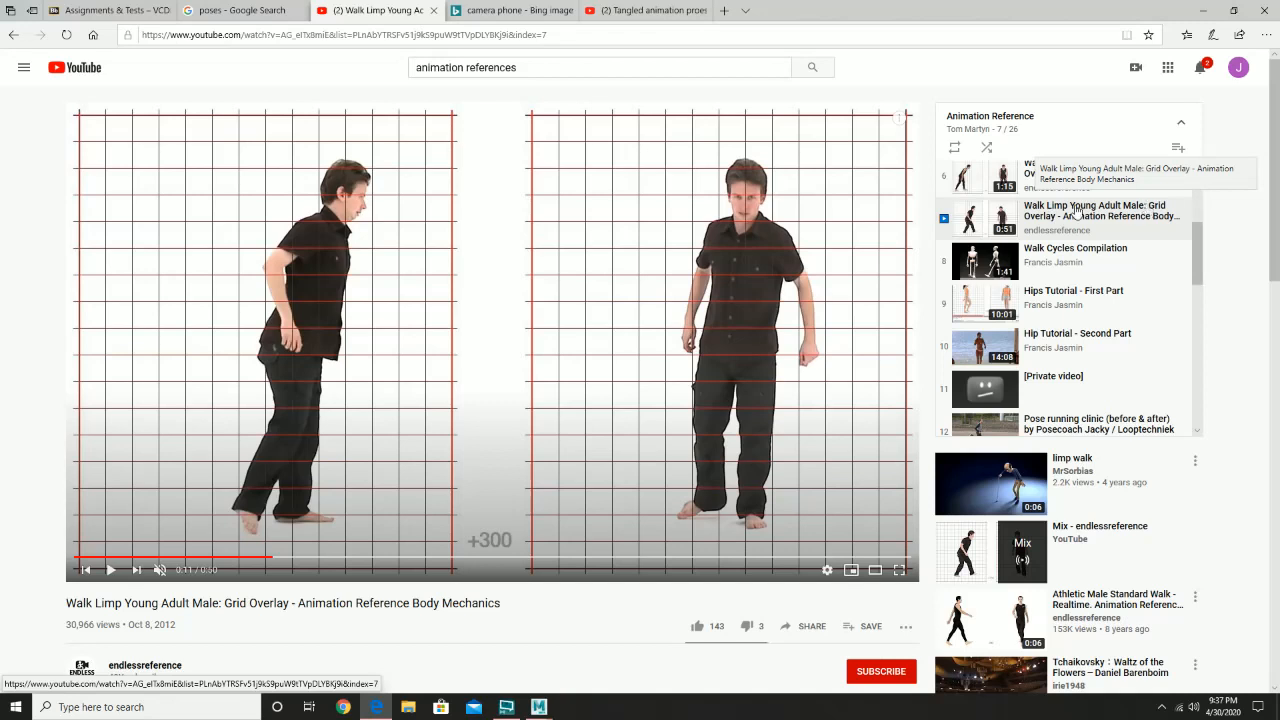
- Search YouTube for "building running references"
left_click_drag(515, 67, 418, 68)
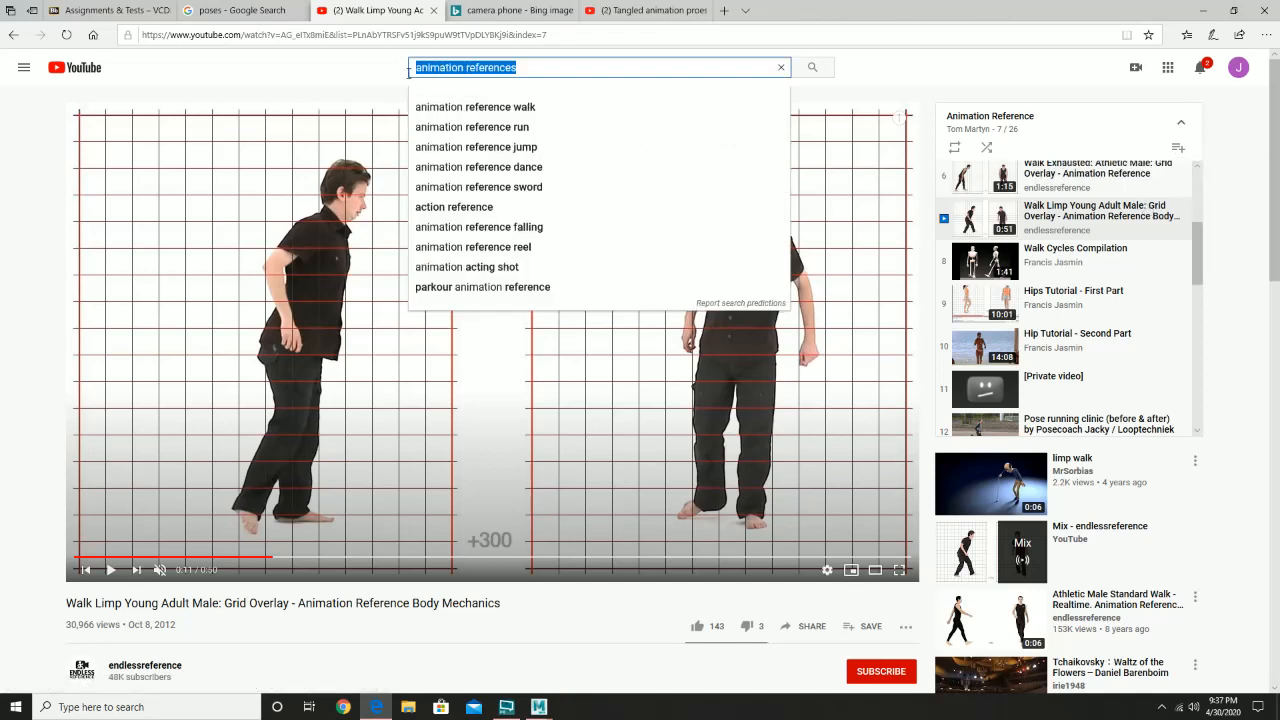
type("par")
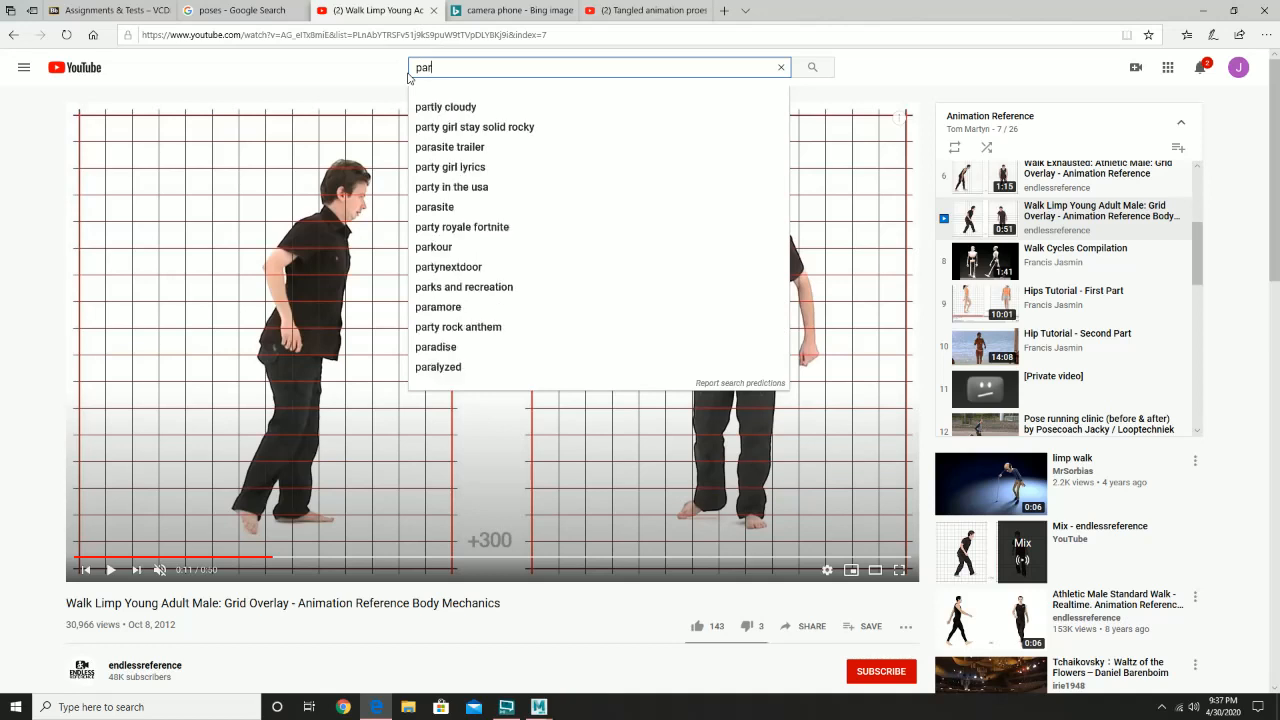
key("BackSpace")
key("BackSpace")
key("BackSpace")
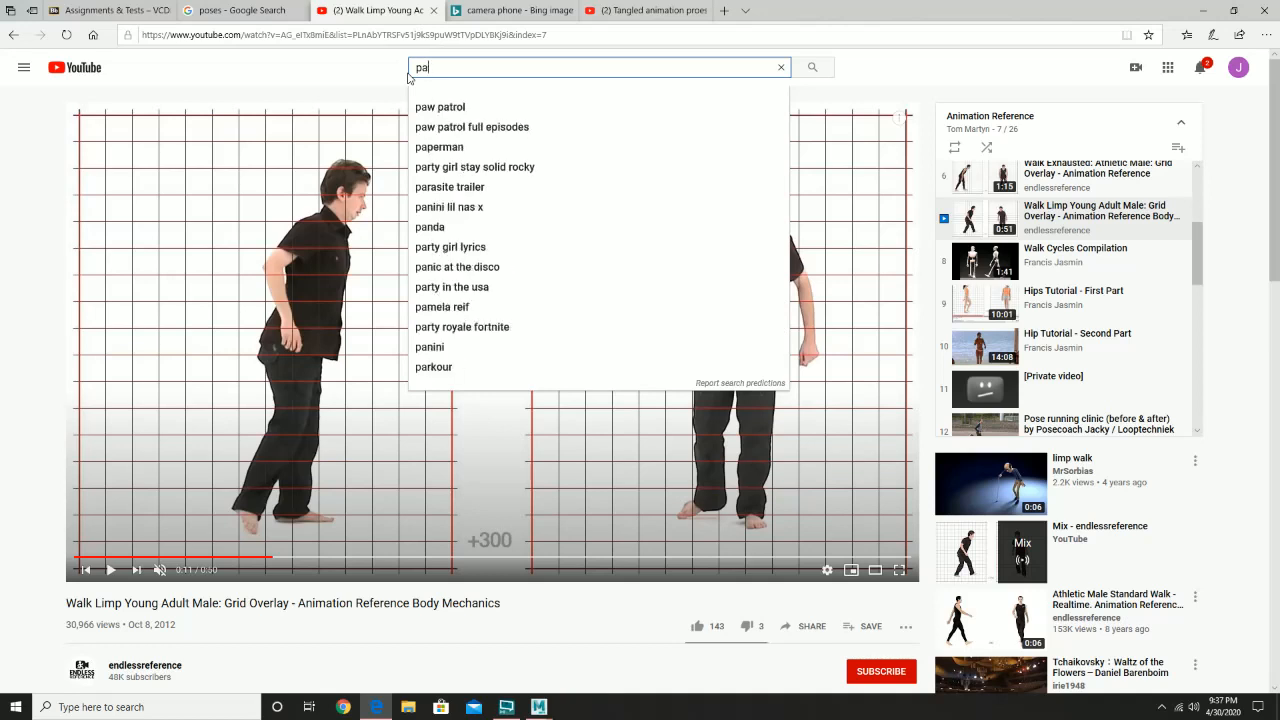
type("building running re")
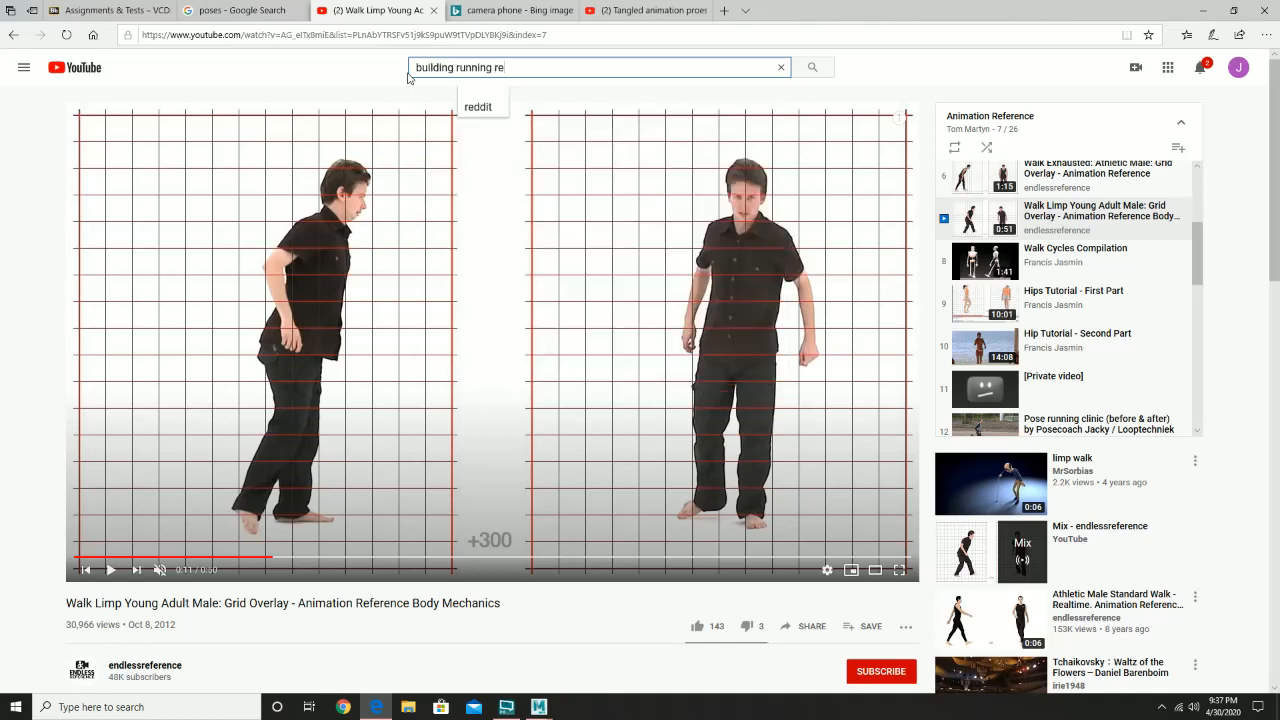
type("v")
key("BackSpace")
type("ferenc")
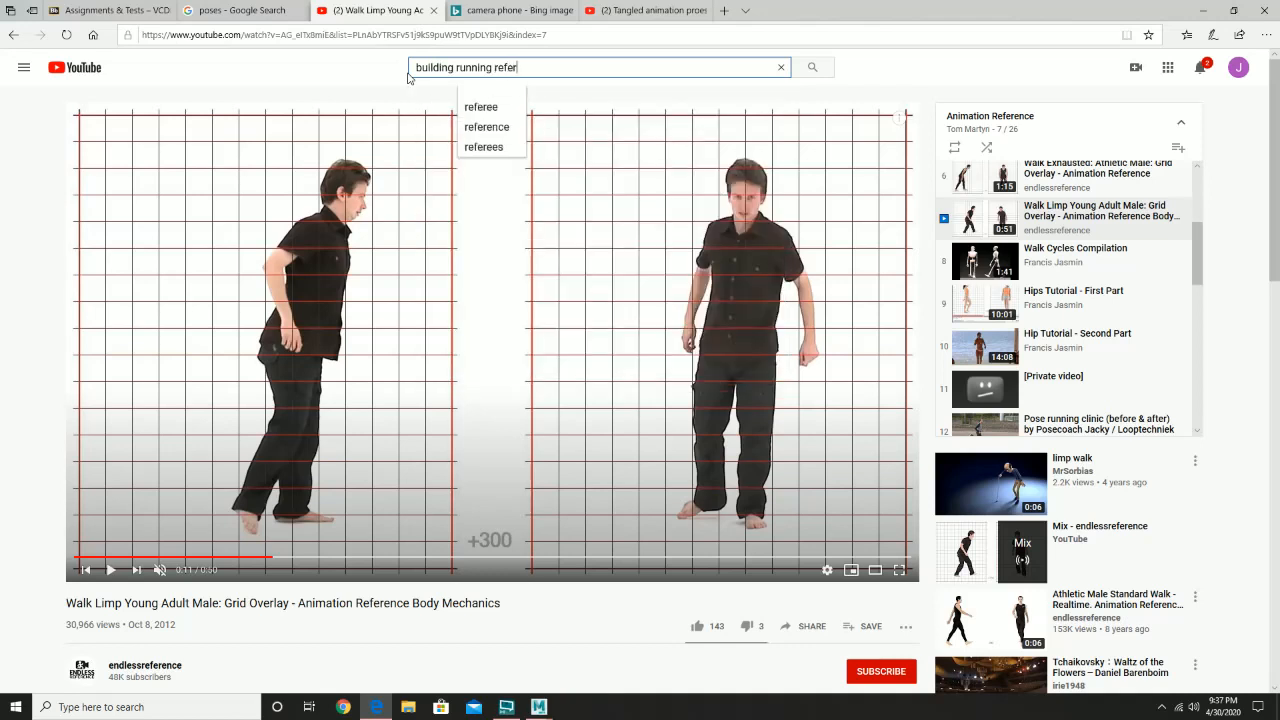
type("es")
key("Return")
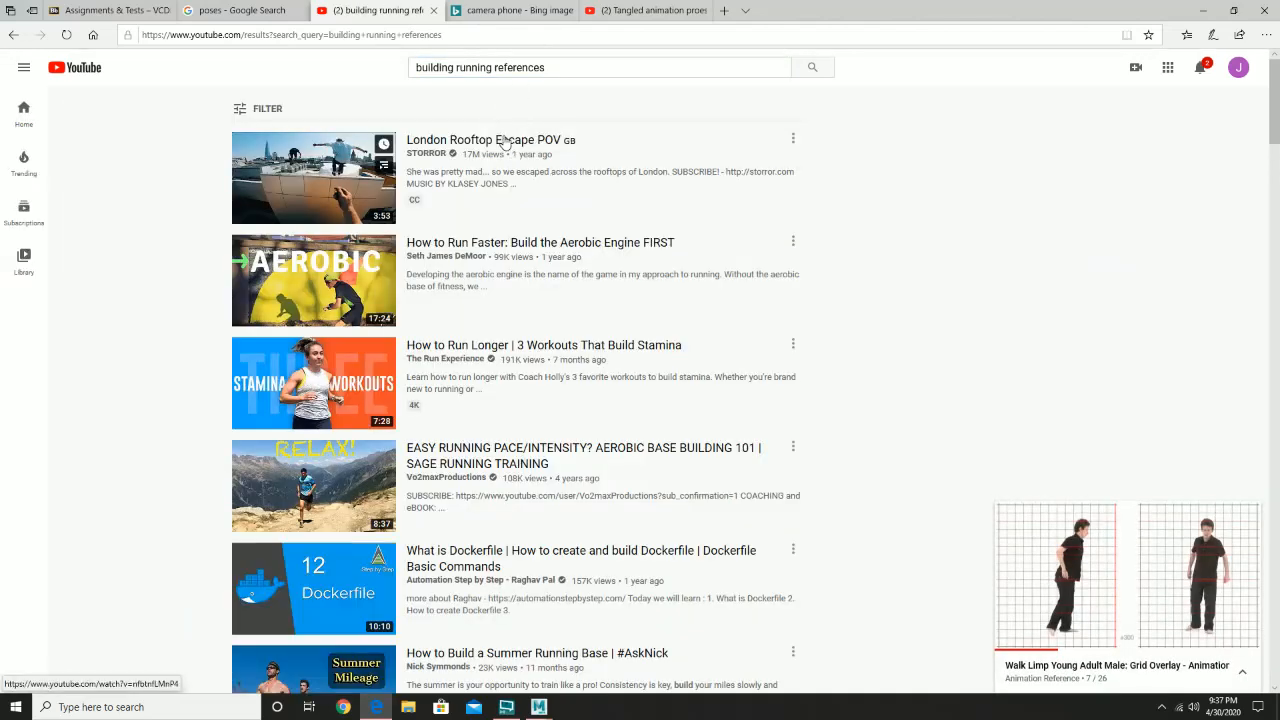
- Play the London Rooftop Escape POV video from about 0:09 and pause it at 0:41
left_click(505, 141)
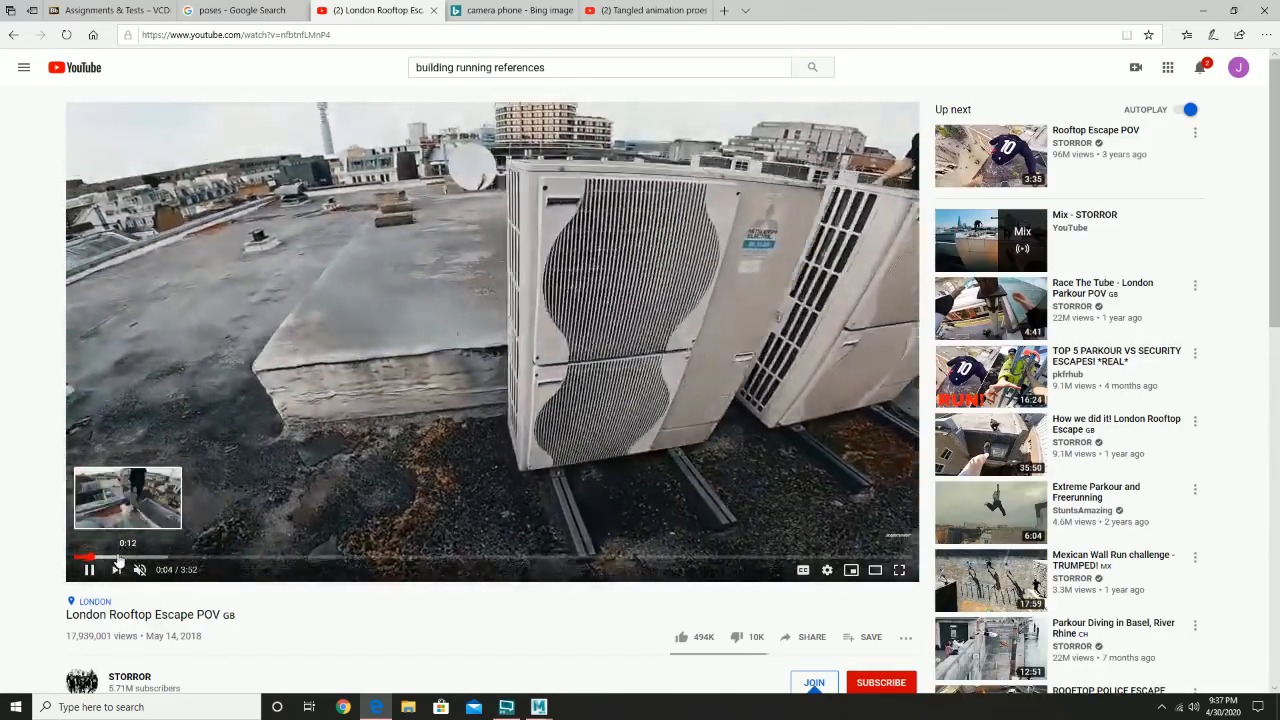
left_click(114, 557)
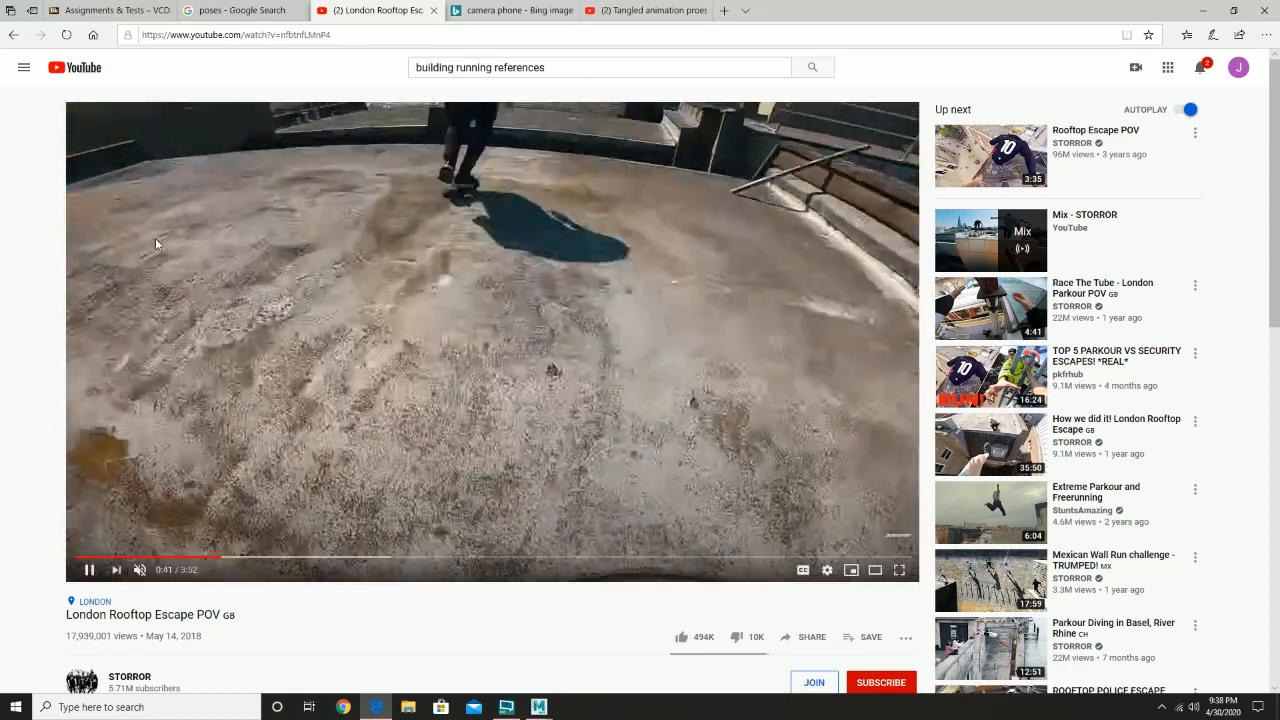
left_click(155, 244)
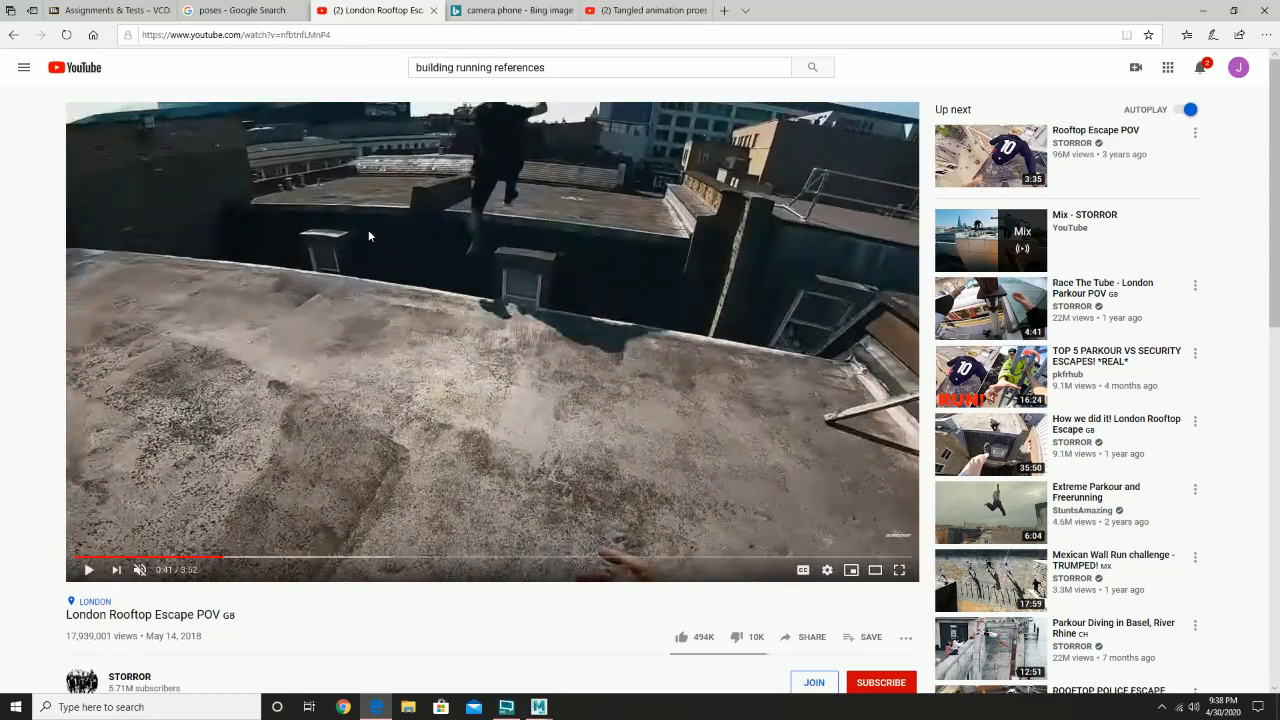
- Switch to Maya, select camera2 in the perspective view and turn on the Resolution Gate for the camera2 view
left_click(1202, 10)
left_click(611, 365)
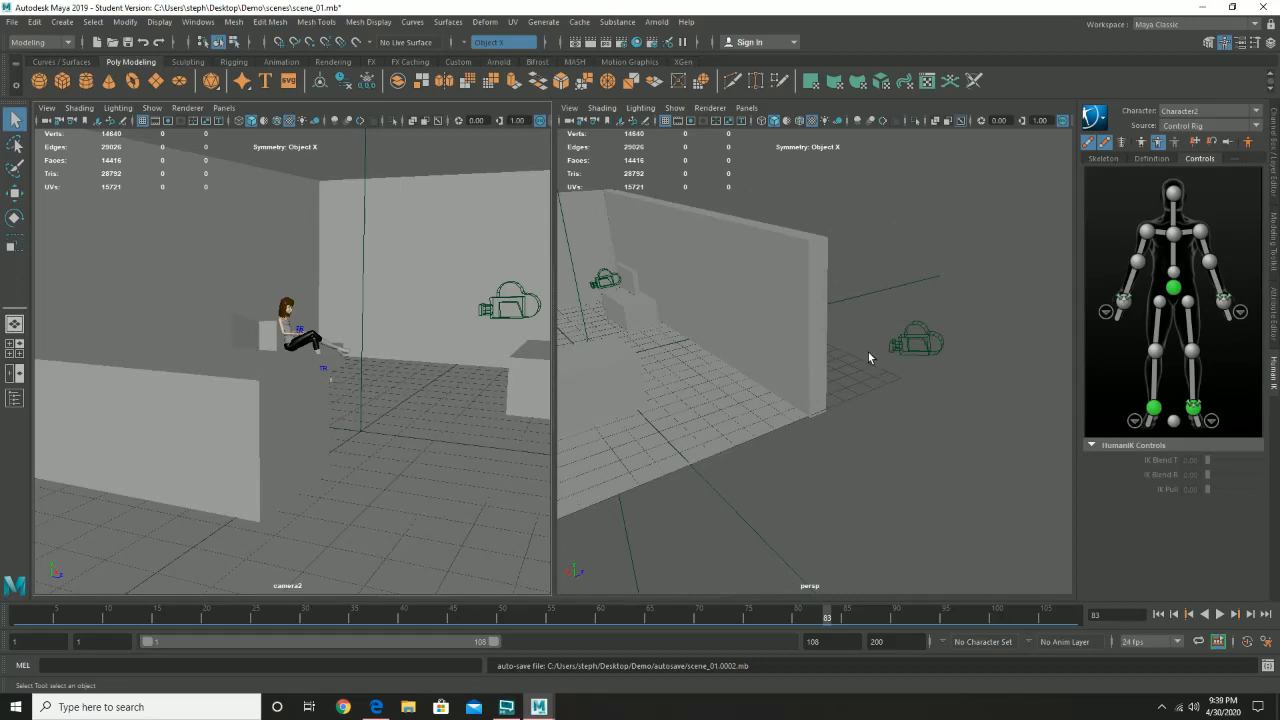
left_click_drag(911, 369, 878, 351, "alt")
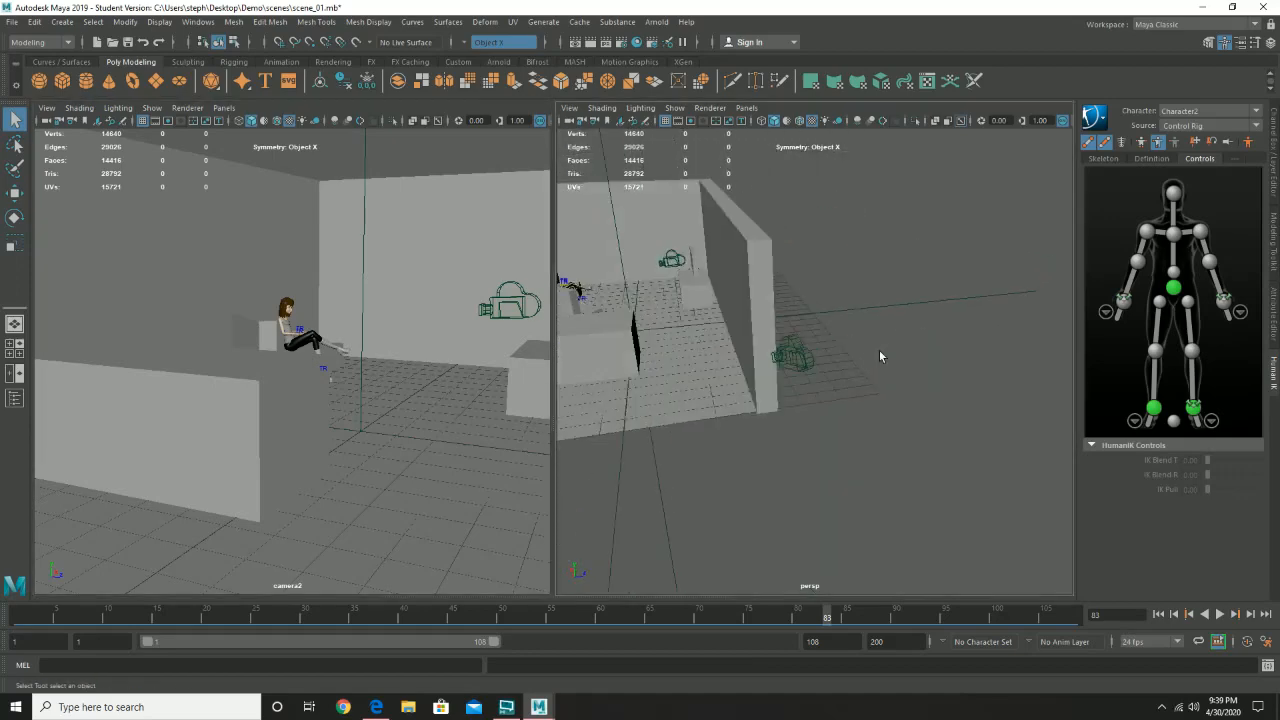
left_click(801, 355)
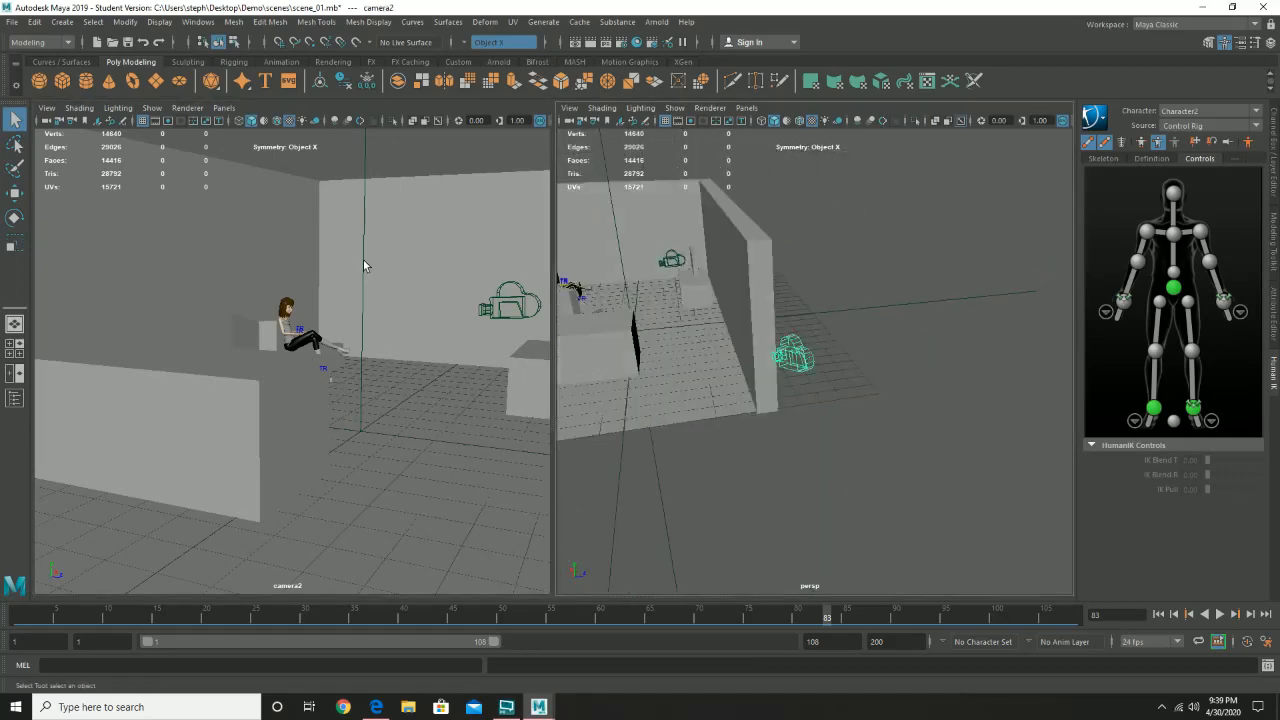
left_click(53, 111)
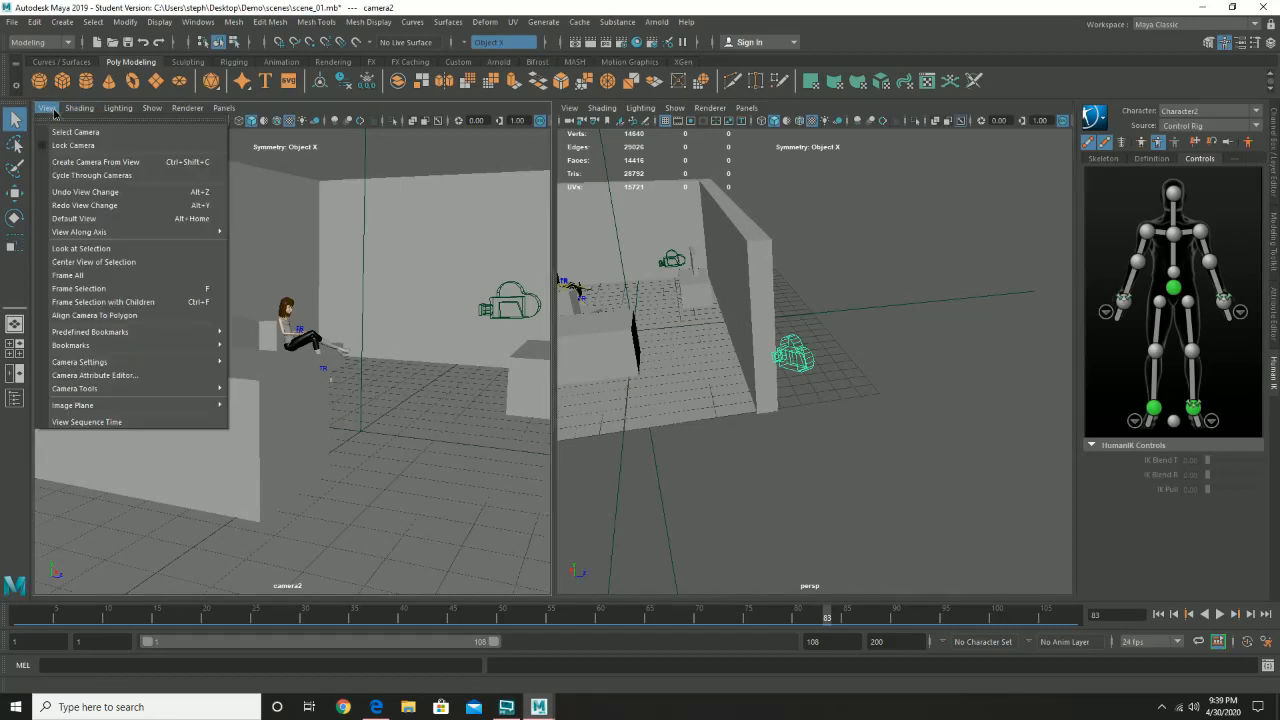
mouse_move(141, 333)
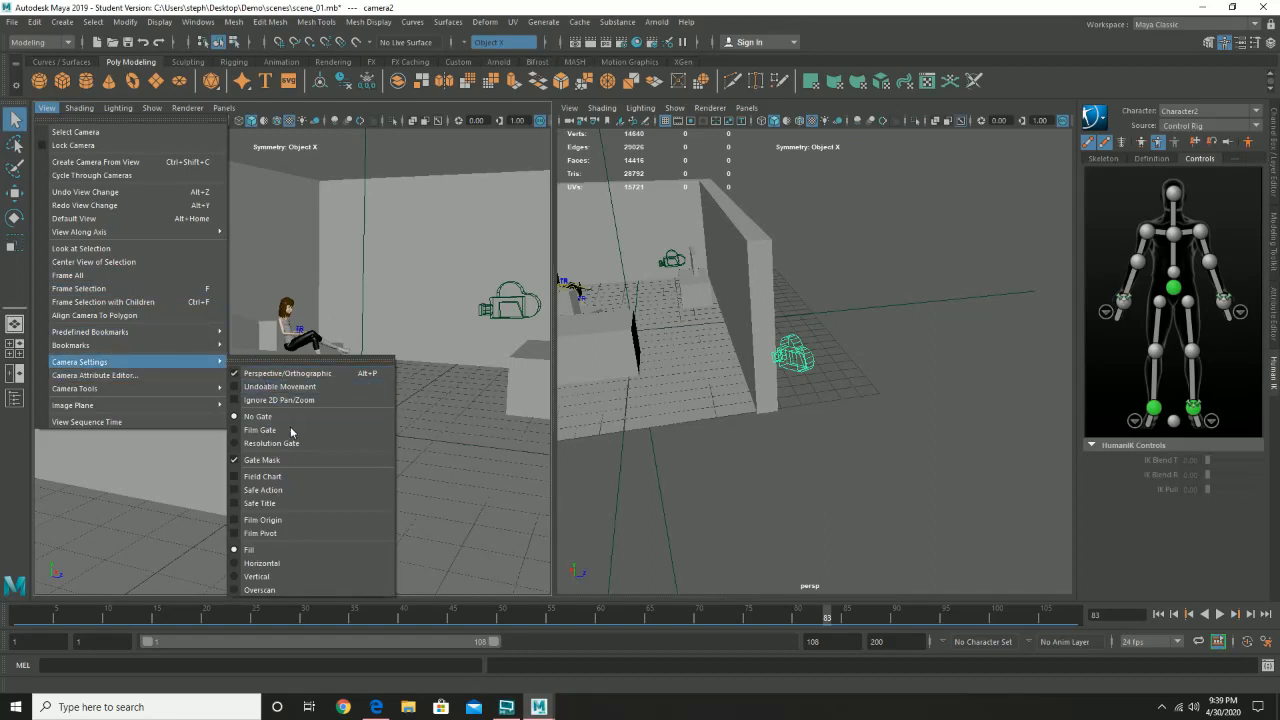
left_click(294, 443)
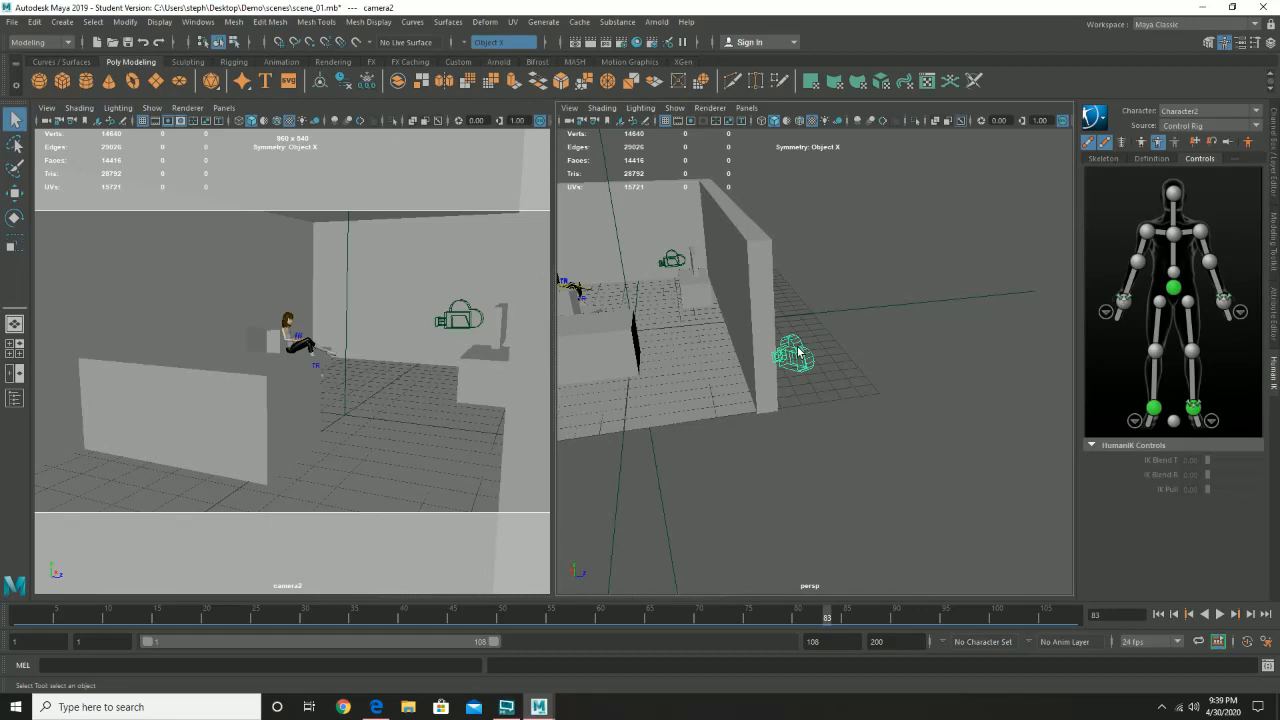
- Rotate camera2 and move it from outside the wall into the room to reframe the seated character
key("e")
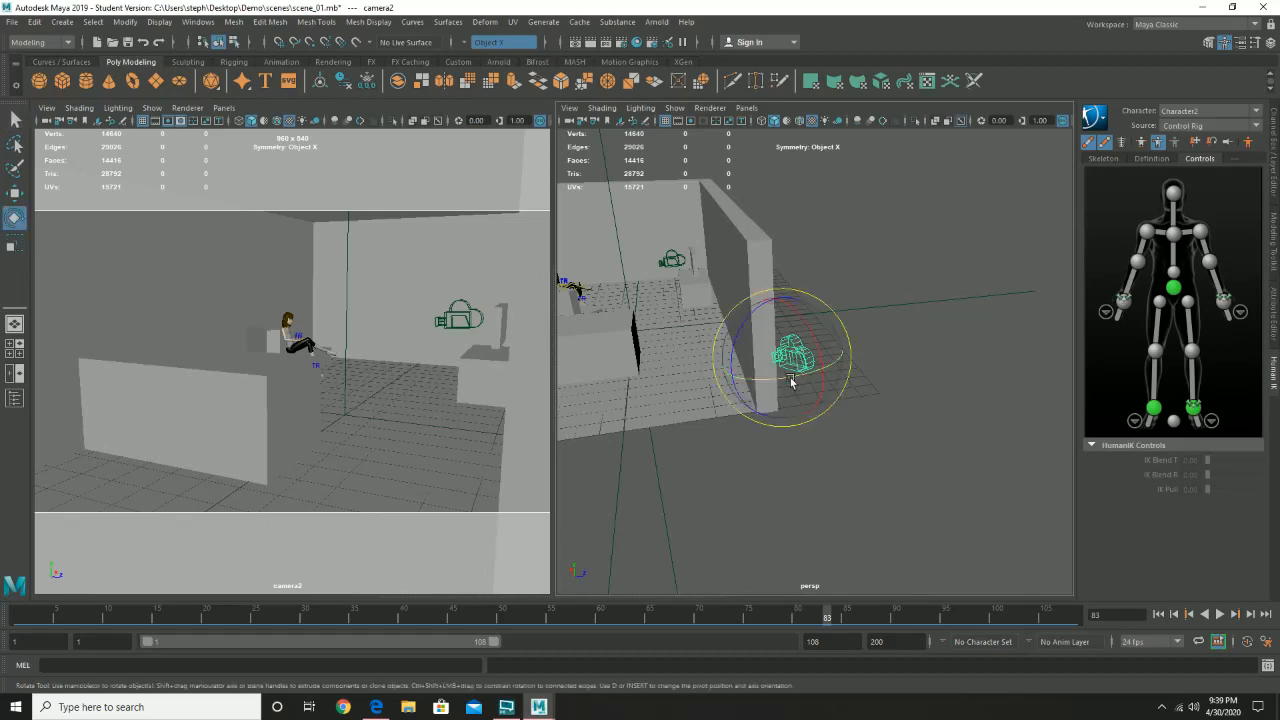
left_click_drag(790, 380, 674, 277)
key("w")
key("r")
key("e")
key("w")
key("e")
key("w")
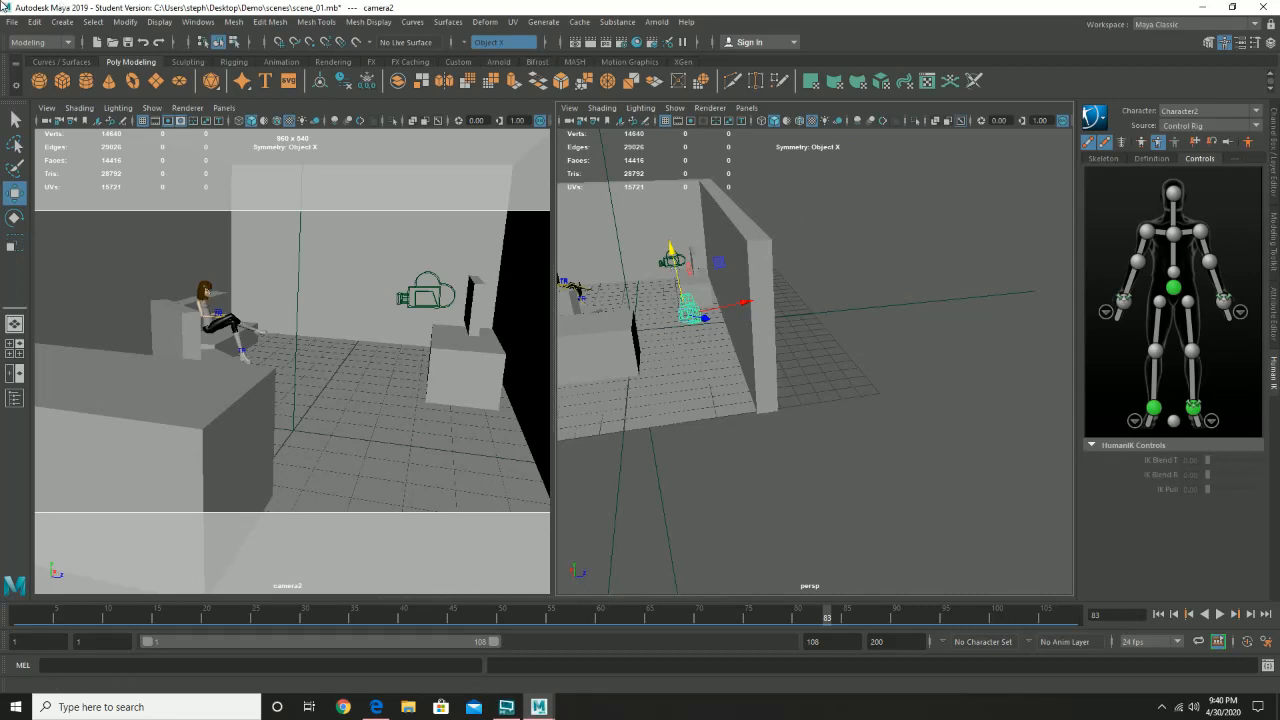
- Save the changes to scene_01.mb, accepting the student version notice
left_click(10, 22)
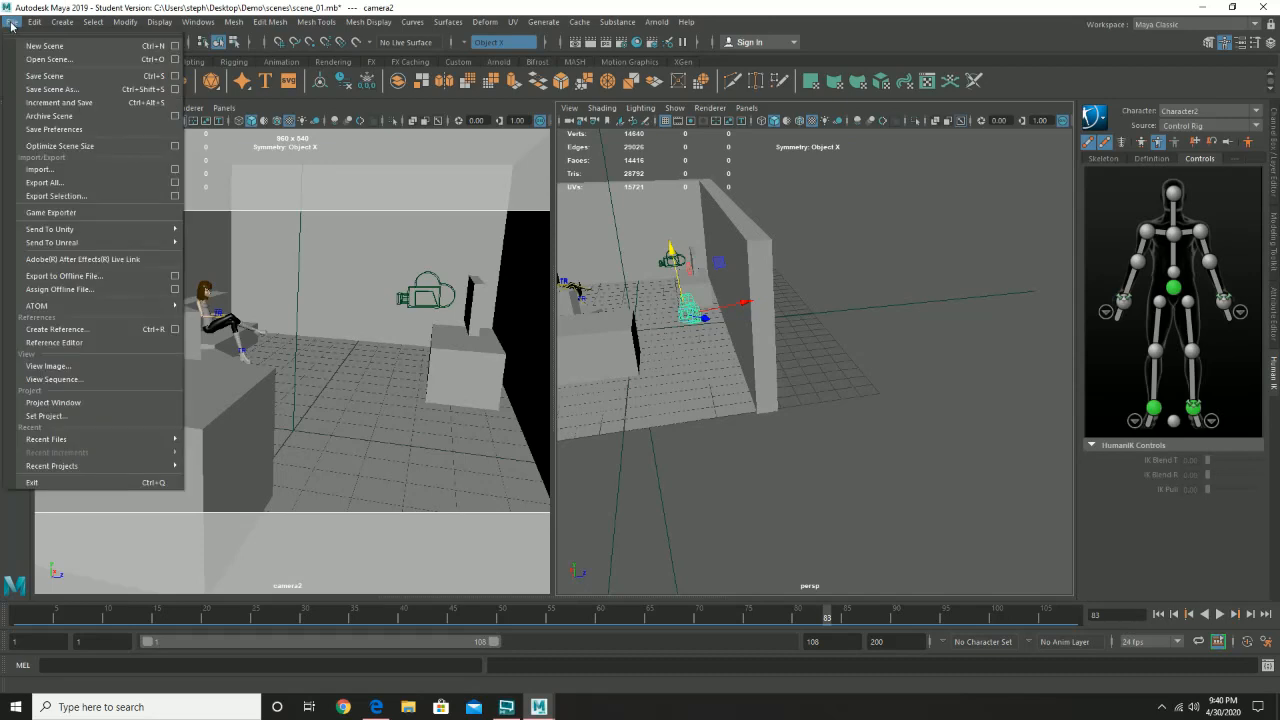
left_click(52, 82)
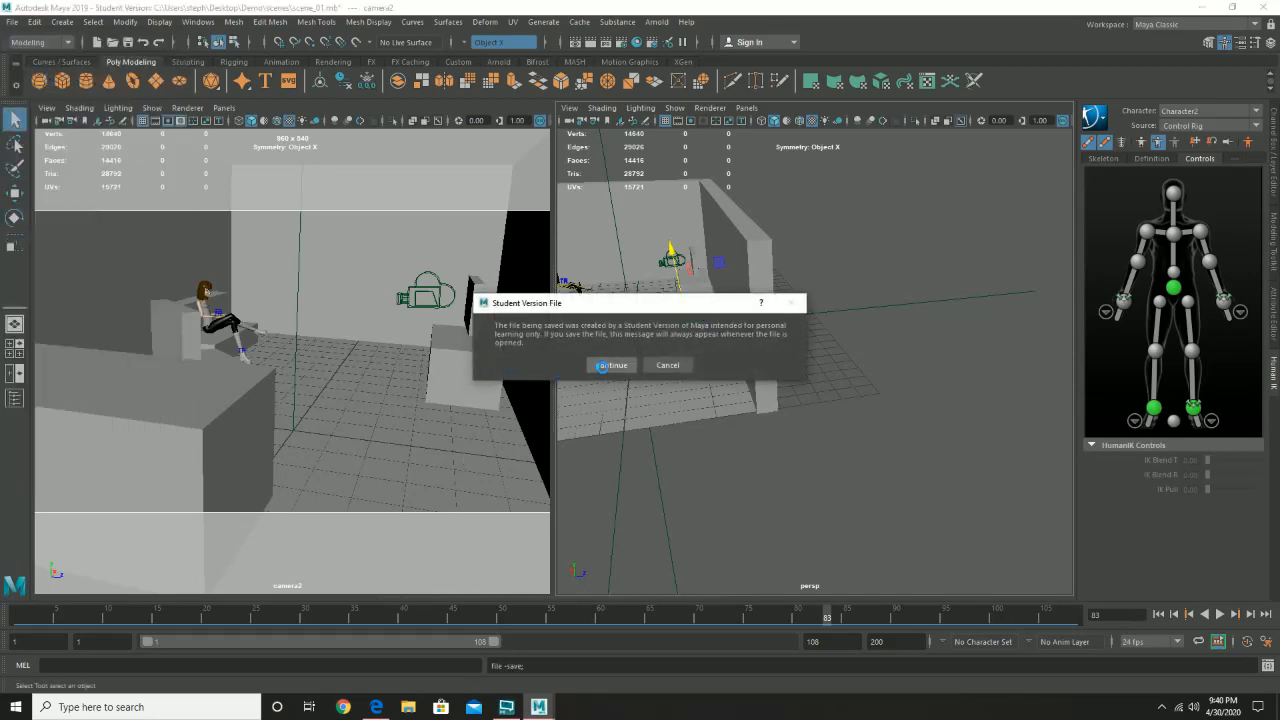
left_click(611, 365)
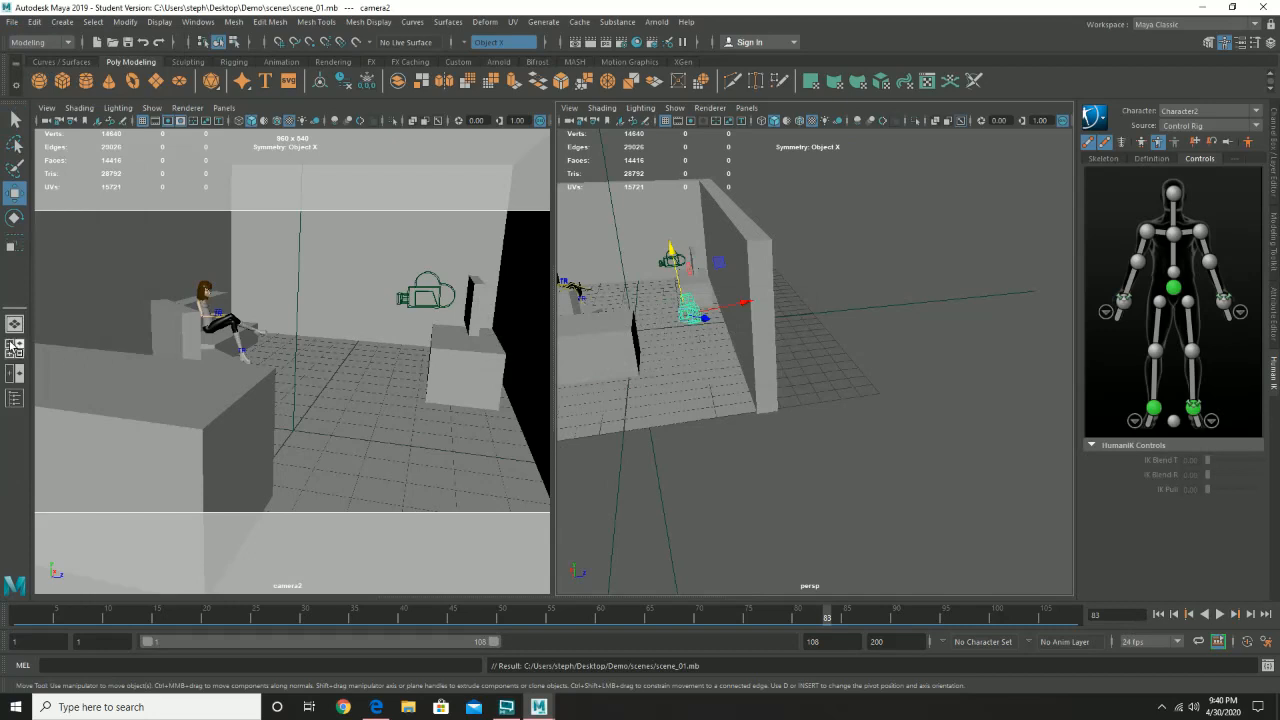
- Switch to the four-view layout, enlarge its upper two views to full height and show camera2 in place of the top view
left_click(13, 347)
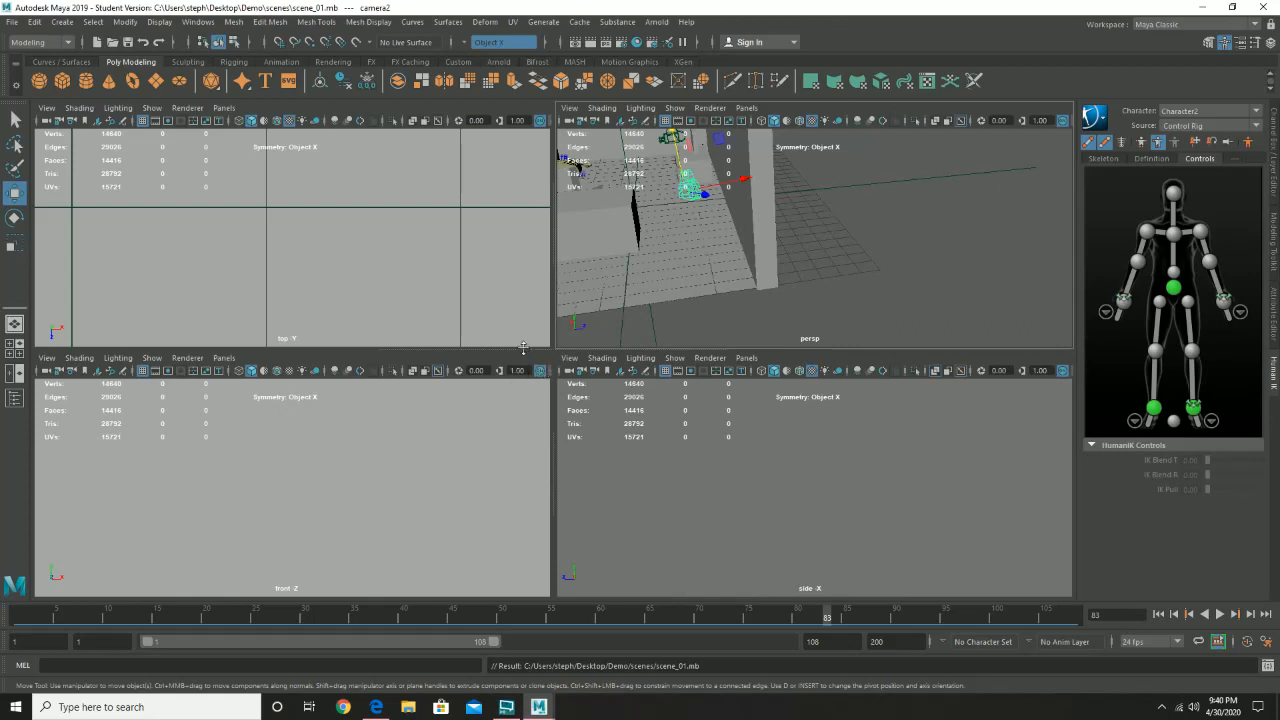
left_click_drag(523, 348, 509, 628)
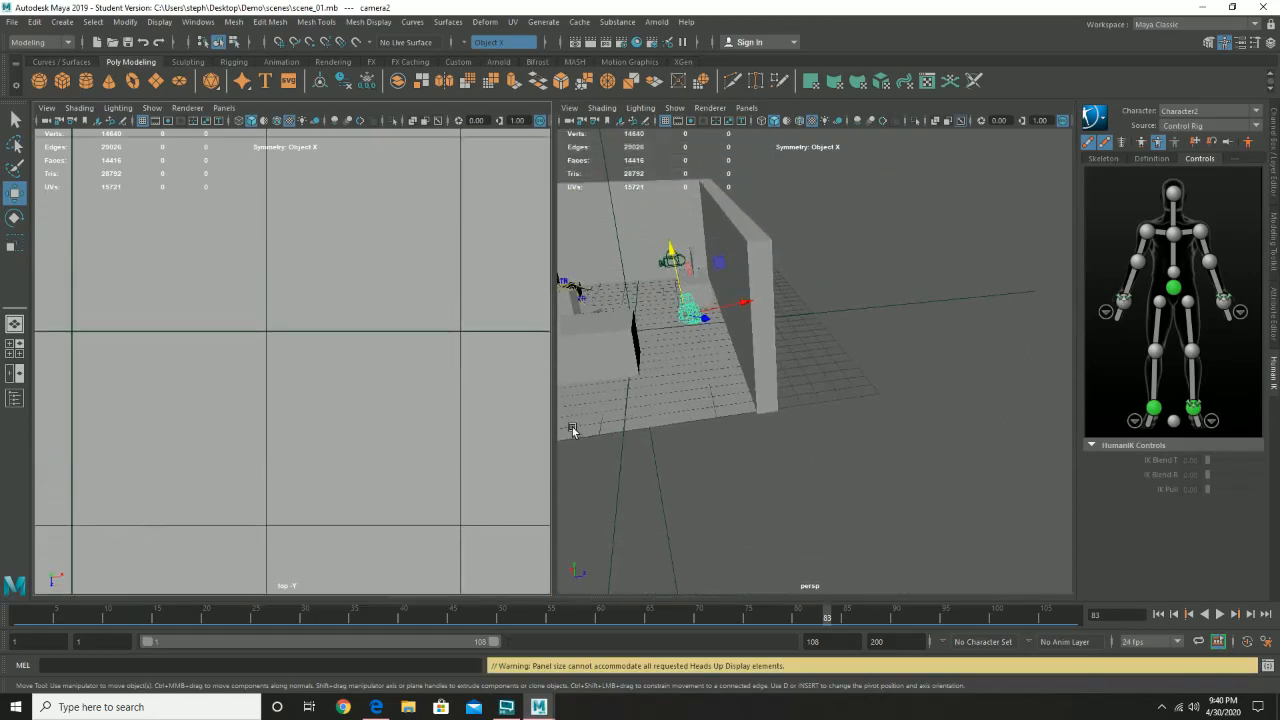
left_click(223, 108)
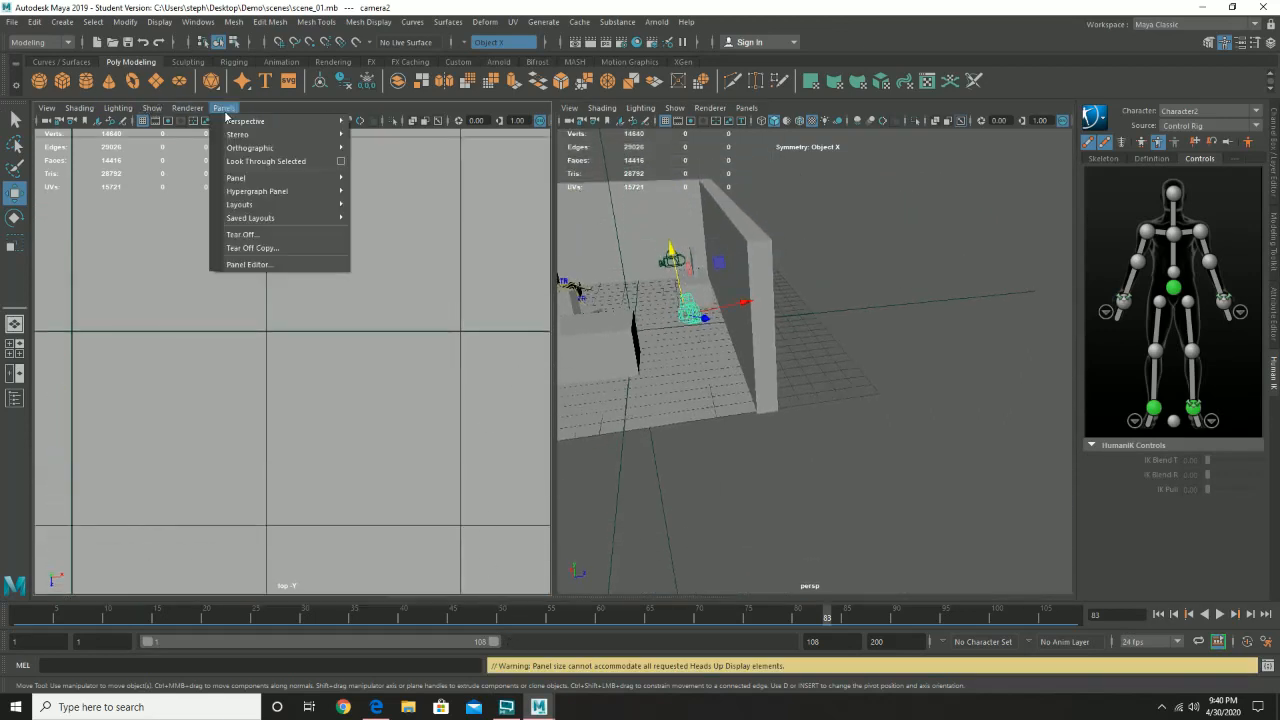
mouse_move(243, 127)
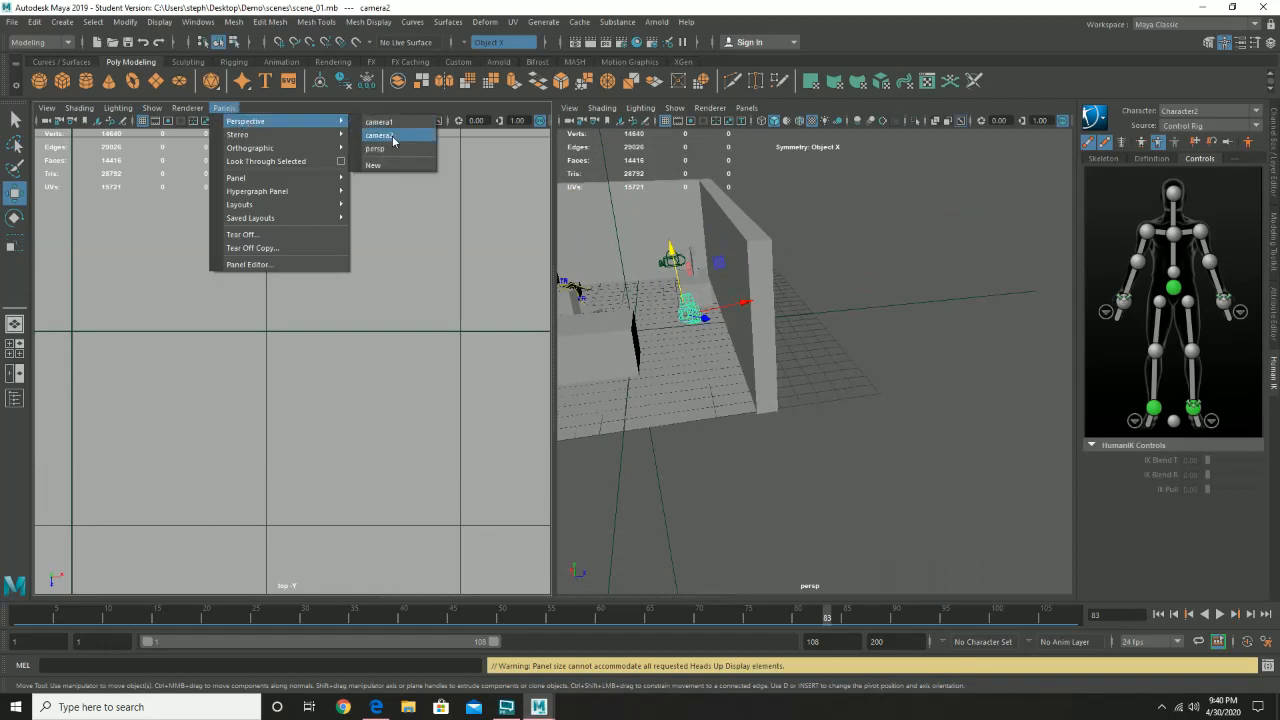
left_click(392, 140)
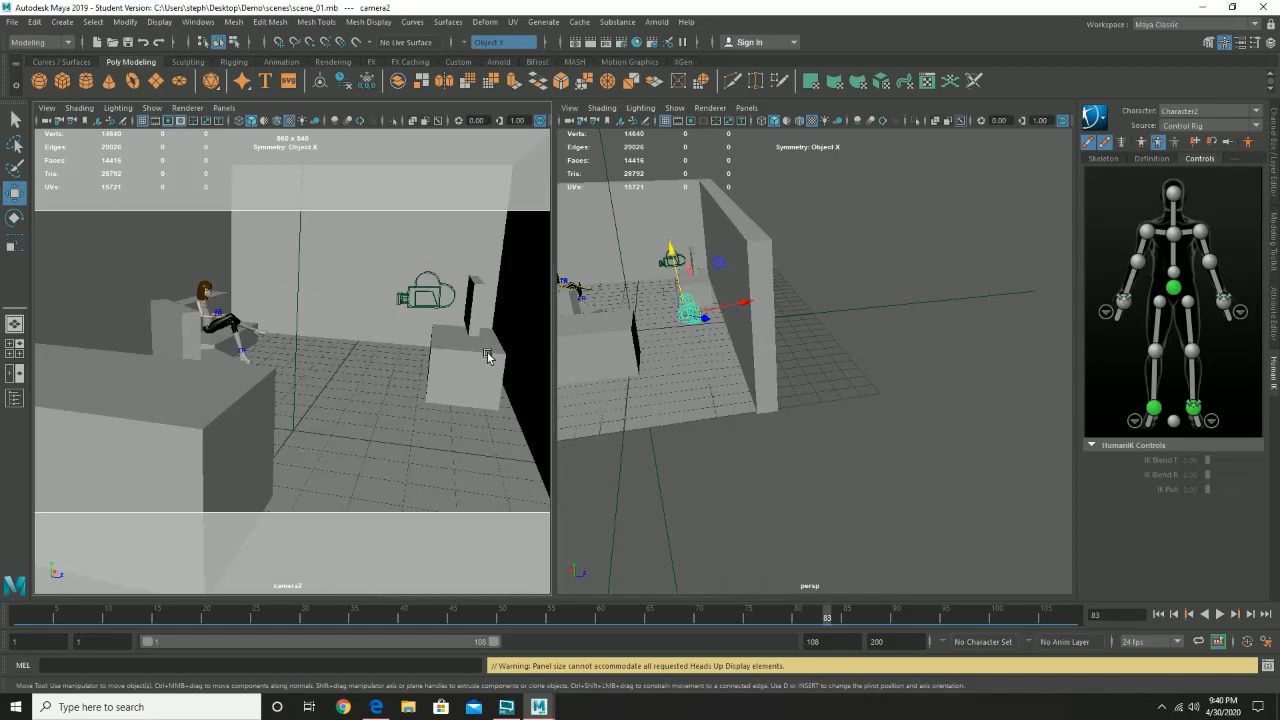
- Save scene_01.mb again and open scene_02.mb, accepting the student version notice
left_click(13, 23)
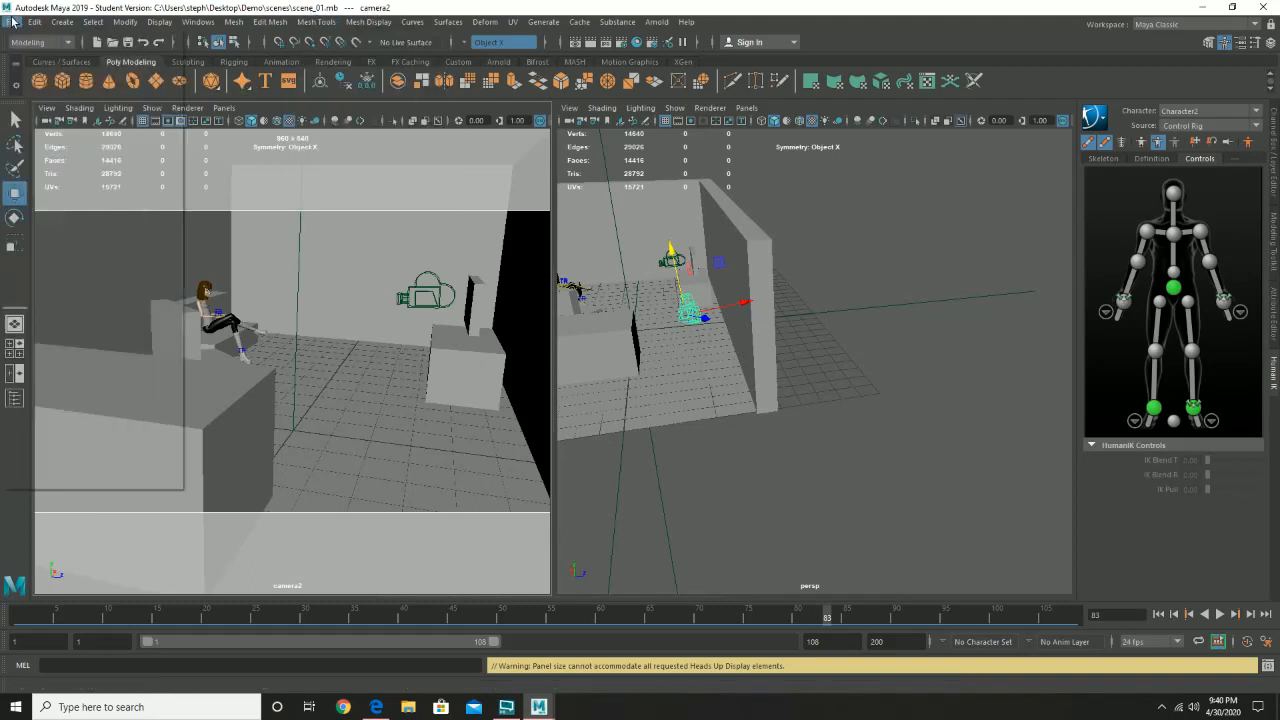
left_click(44, 77)
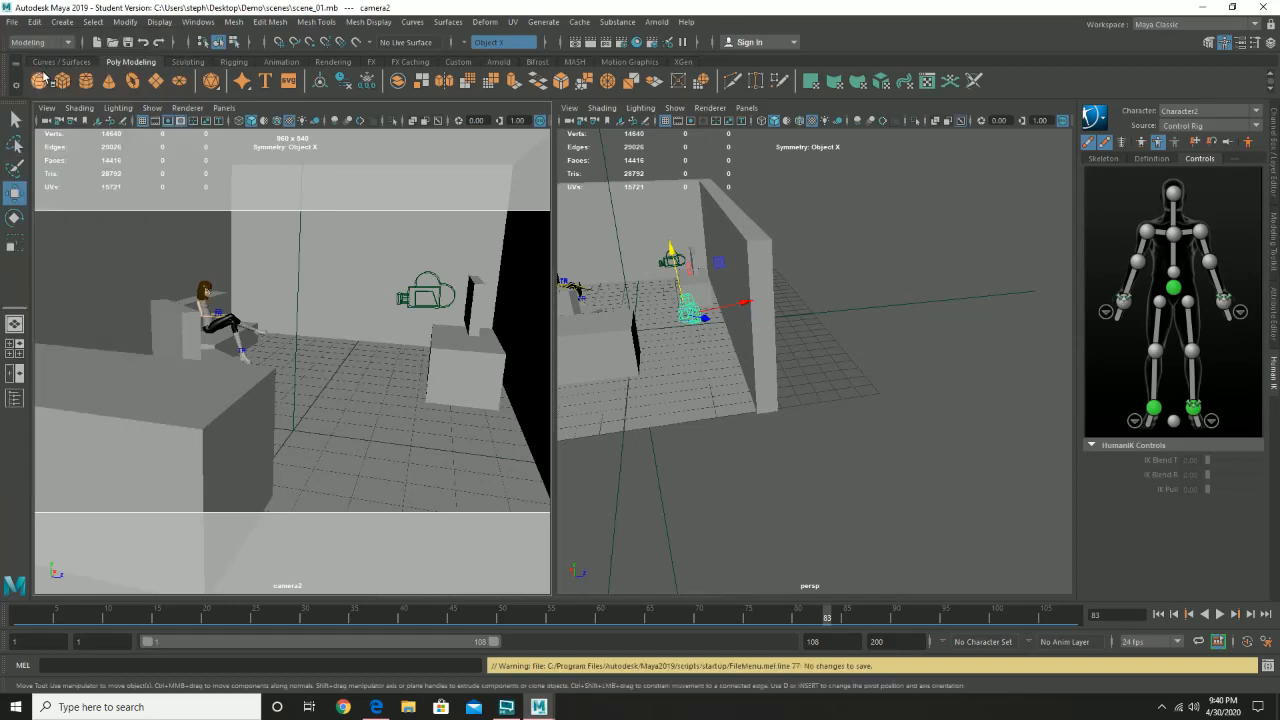
left_click(13, 23)
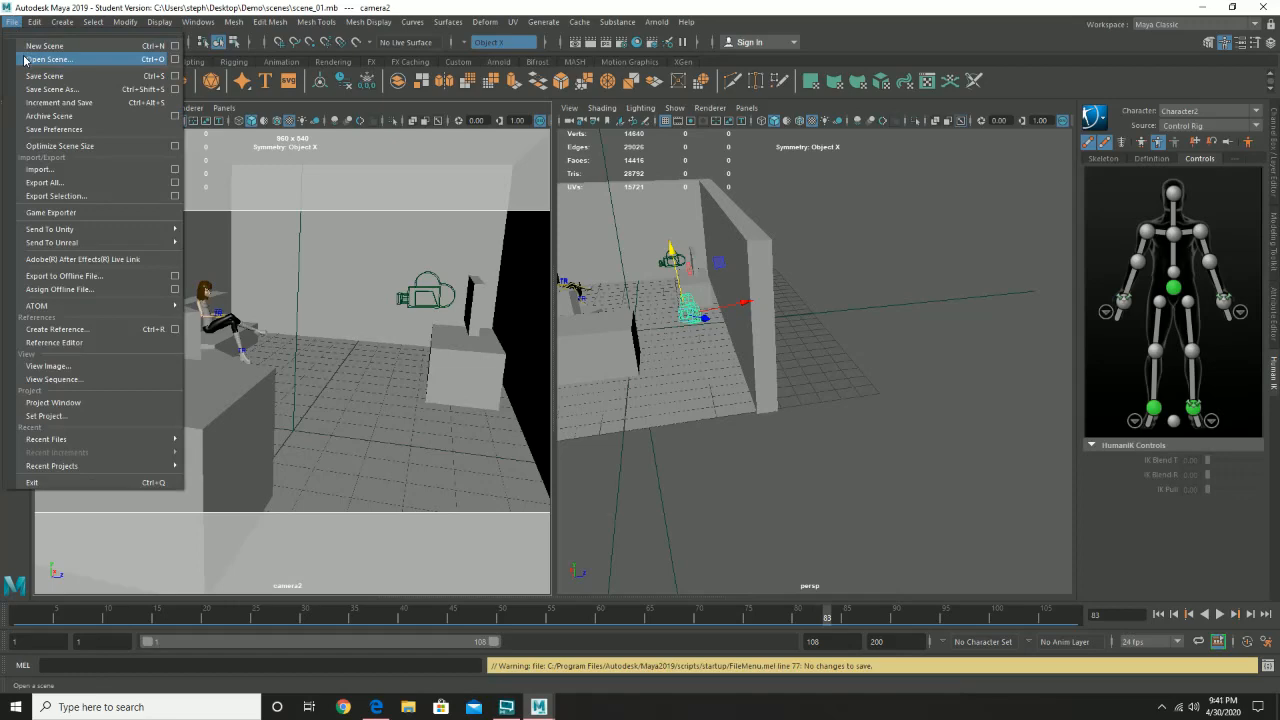
left_click(25, 60)
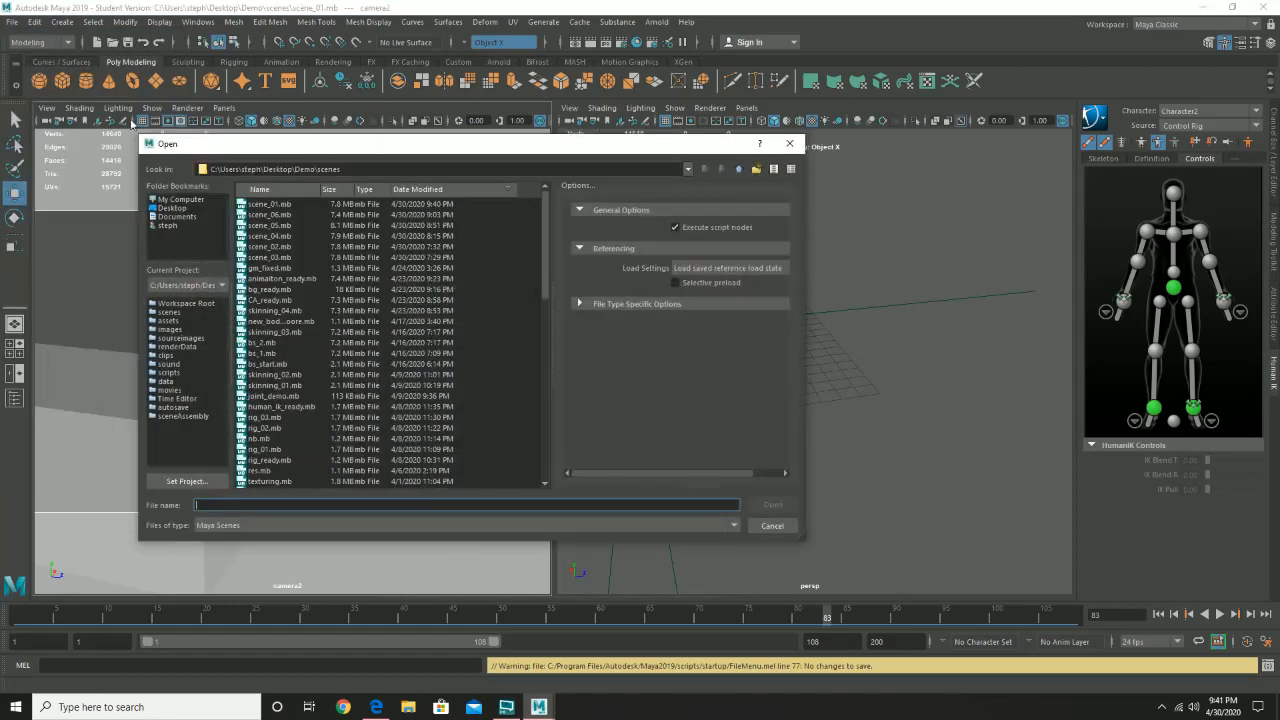
double_click(270, 246)
left_click(619, 362)
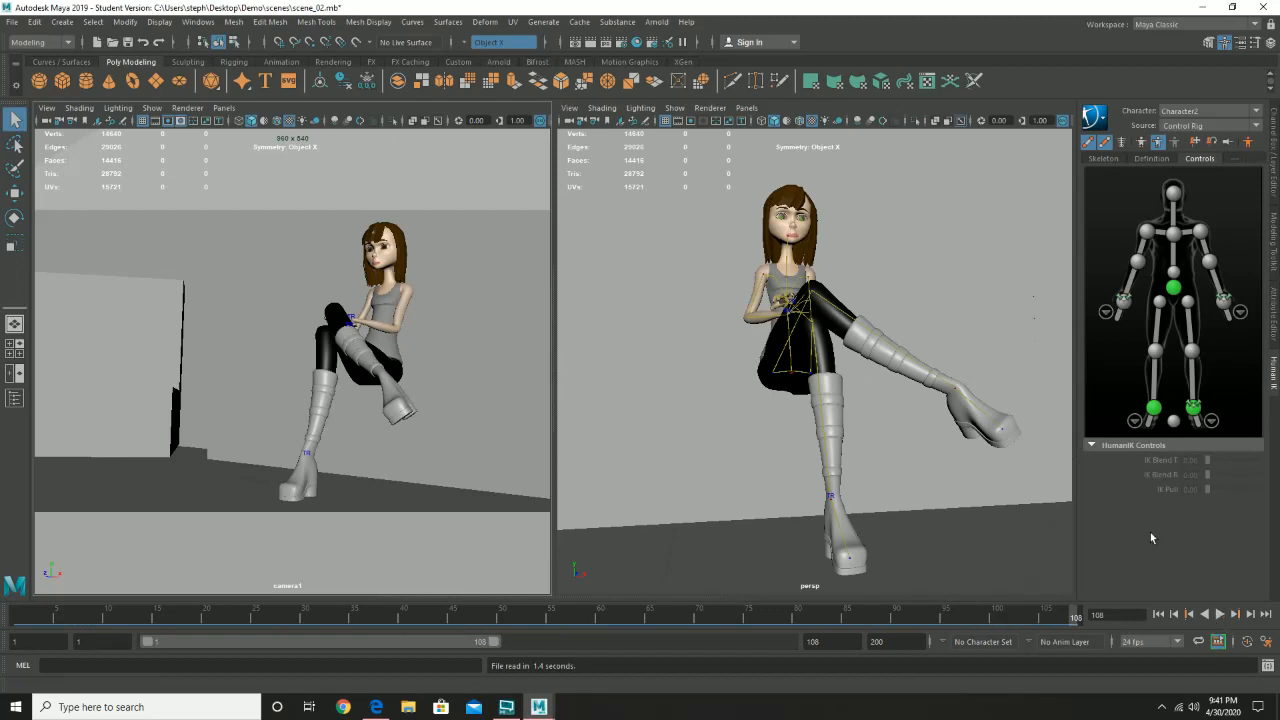
- Open scene_03.mb without saving the changes to scene_02.mb, accepting the student version notice
left_click(10, 23)
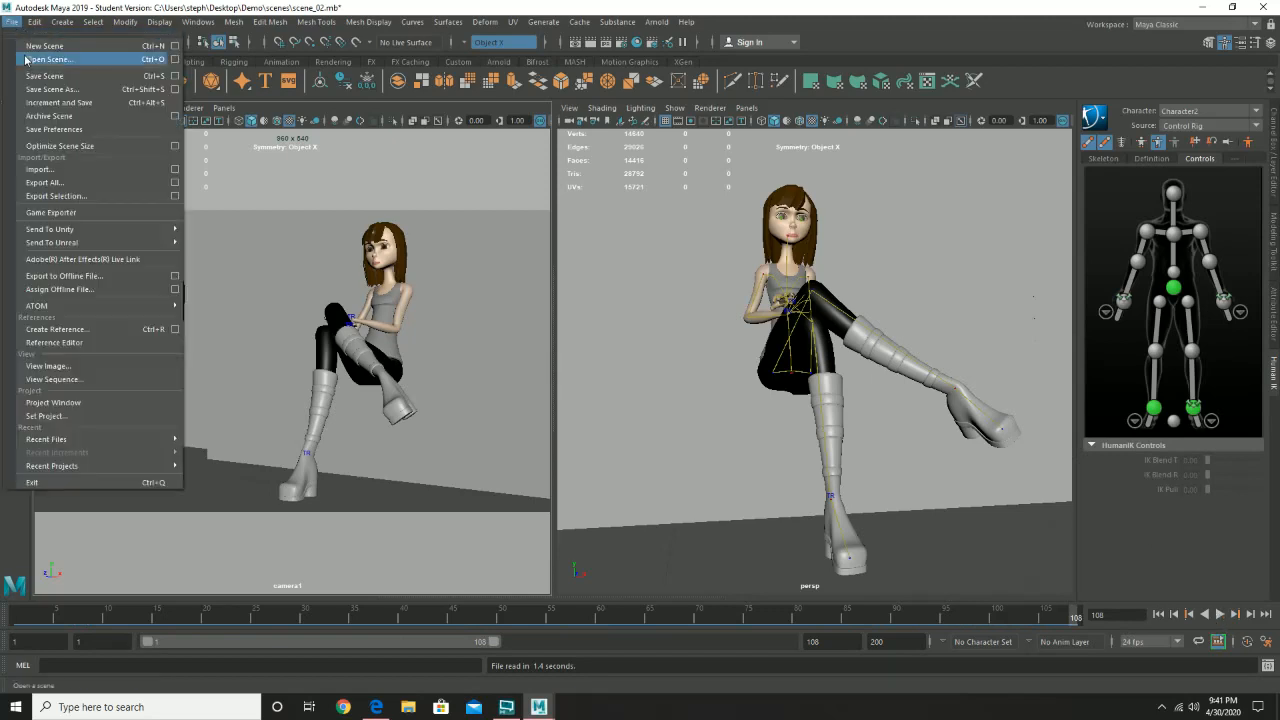
left_click(27, 60)
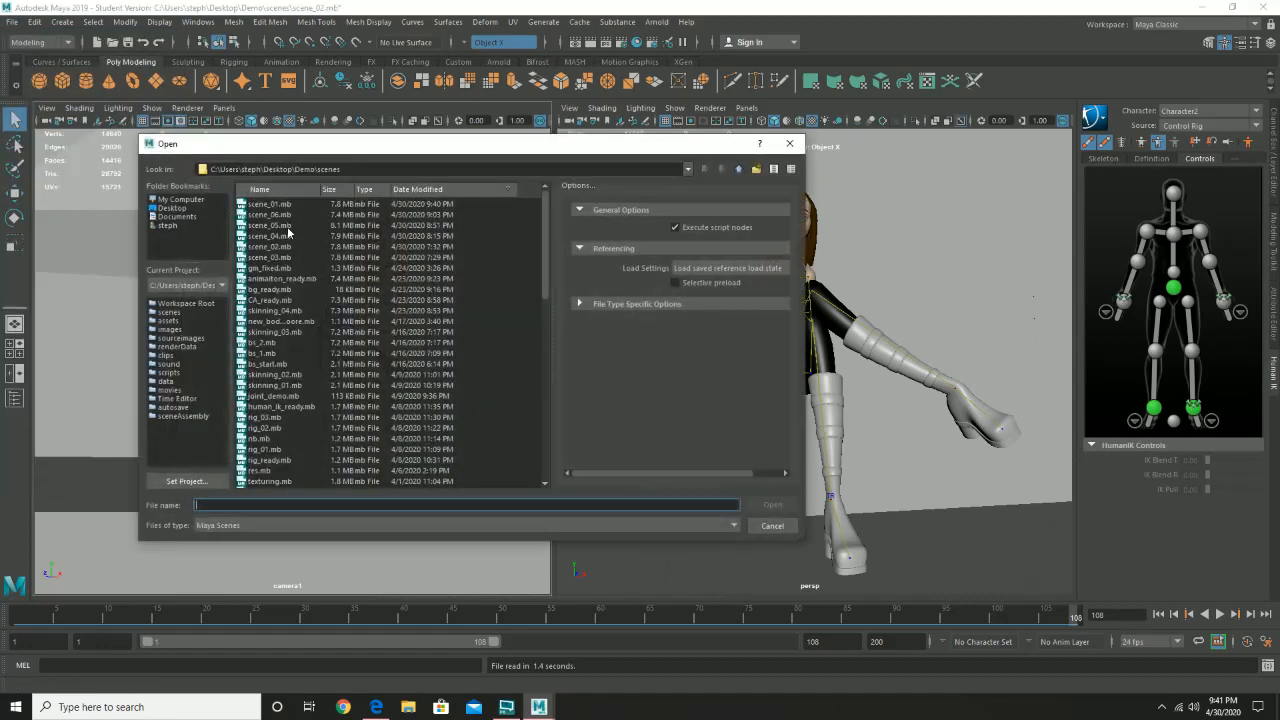
double_click(285, 257)
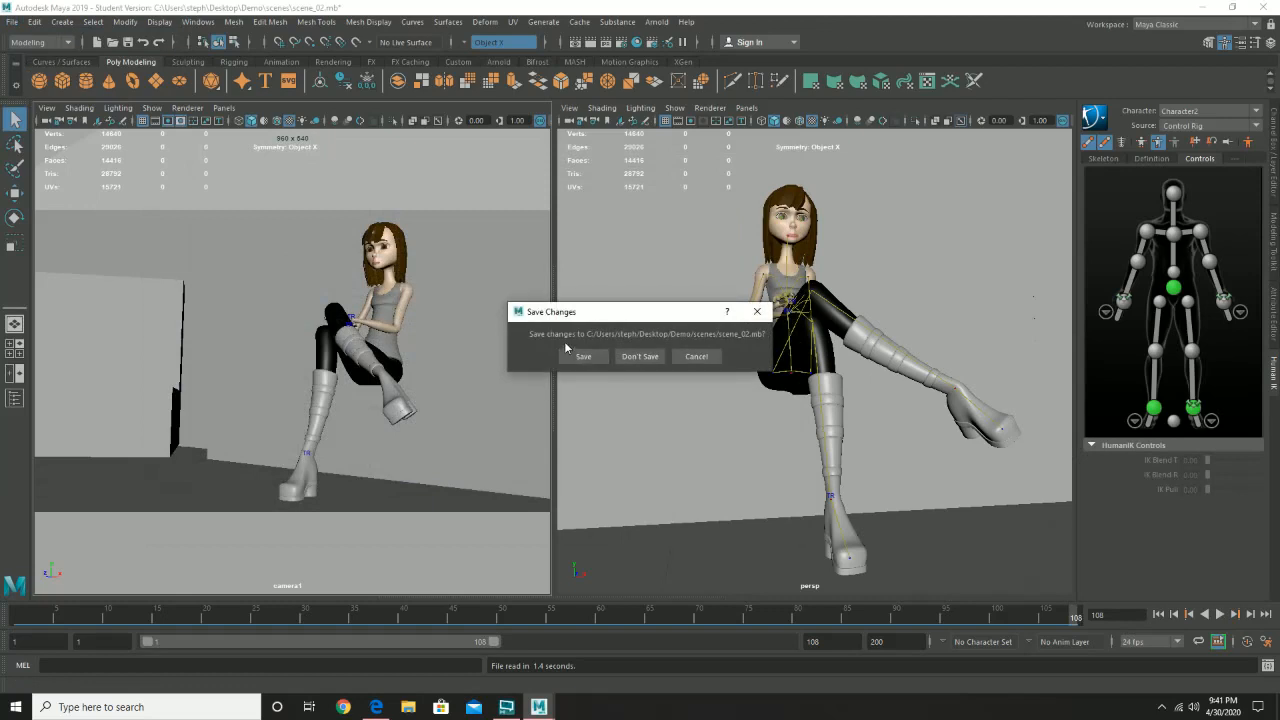
left_click(639, 358)
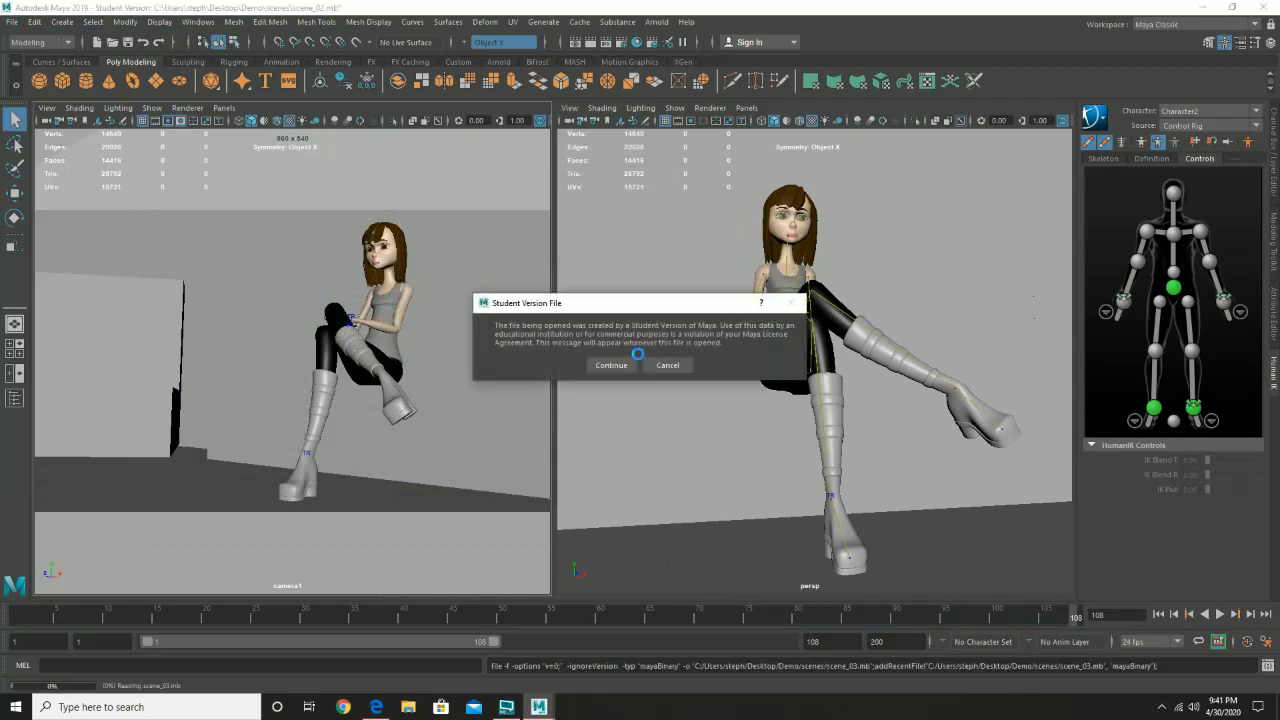
left_click(611, 362)
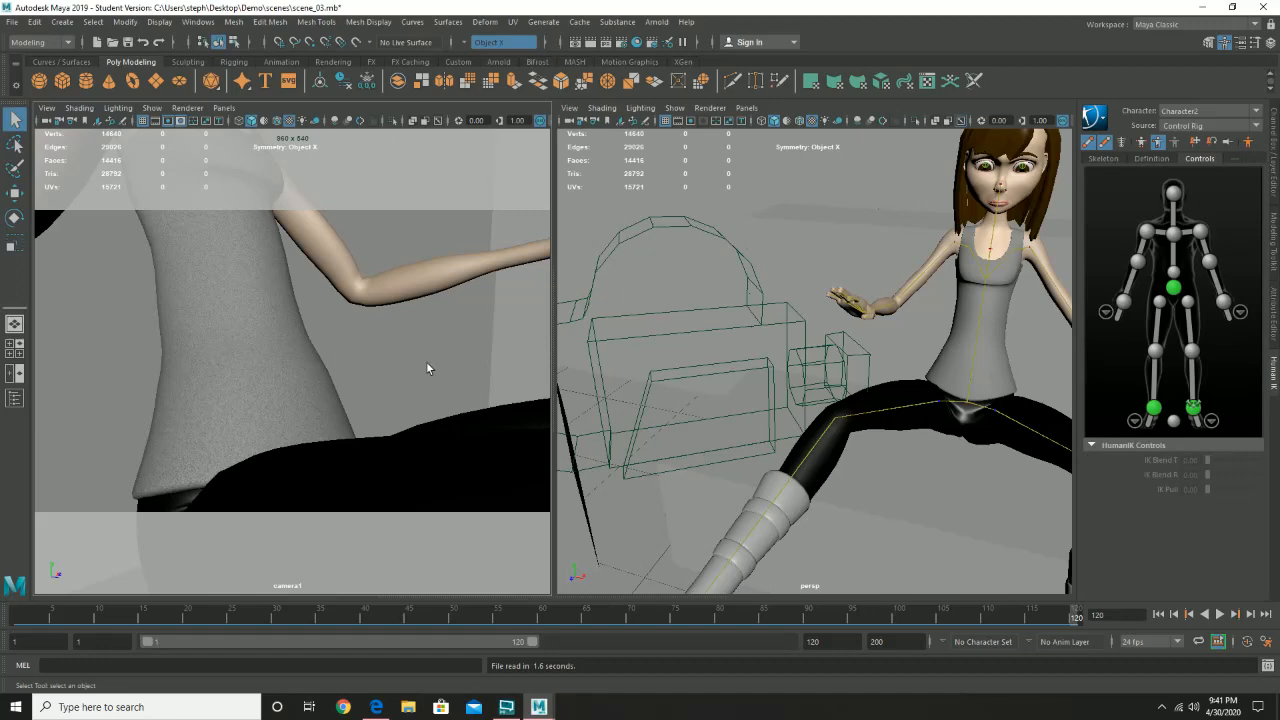
- Open scene_04.mb without saving the changes to scene_03.mb, accepting the student version notice
left_click(12, 22)
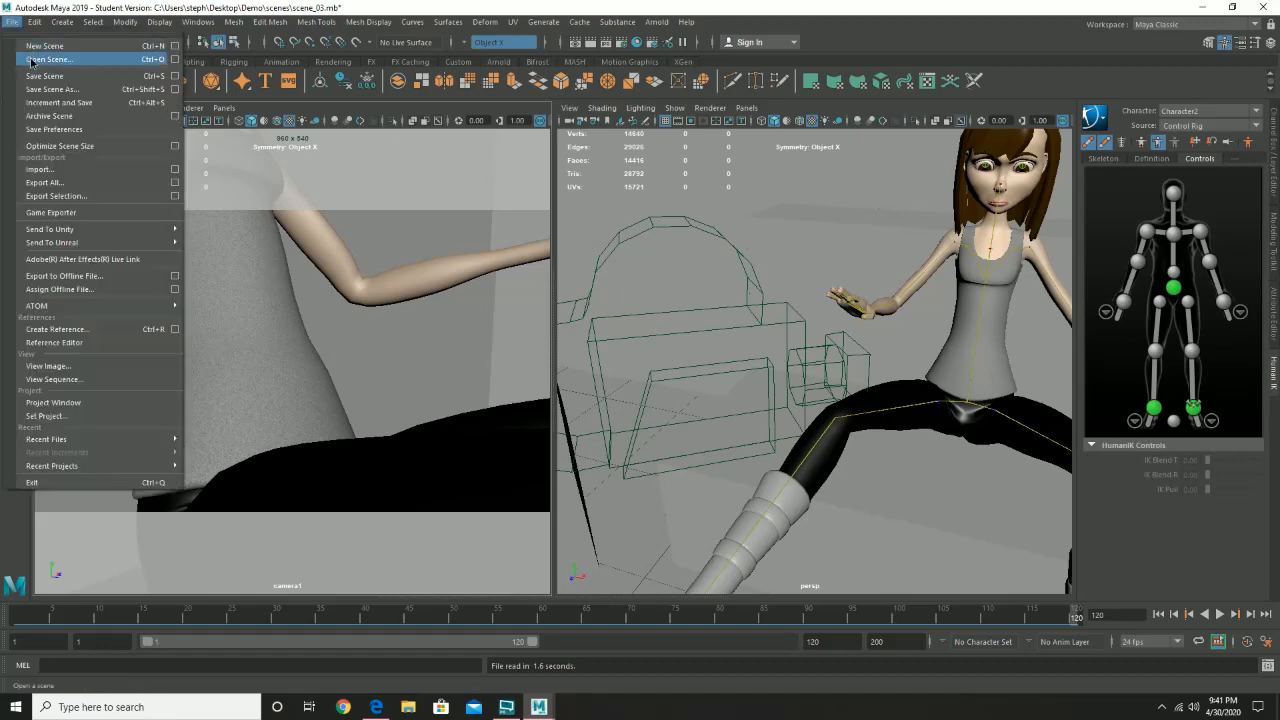
left_click(33, 60)
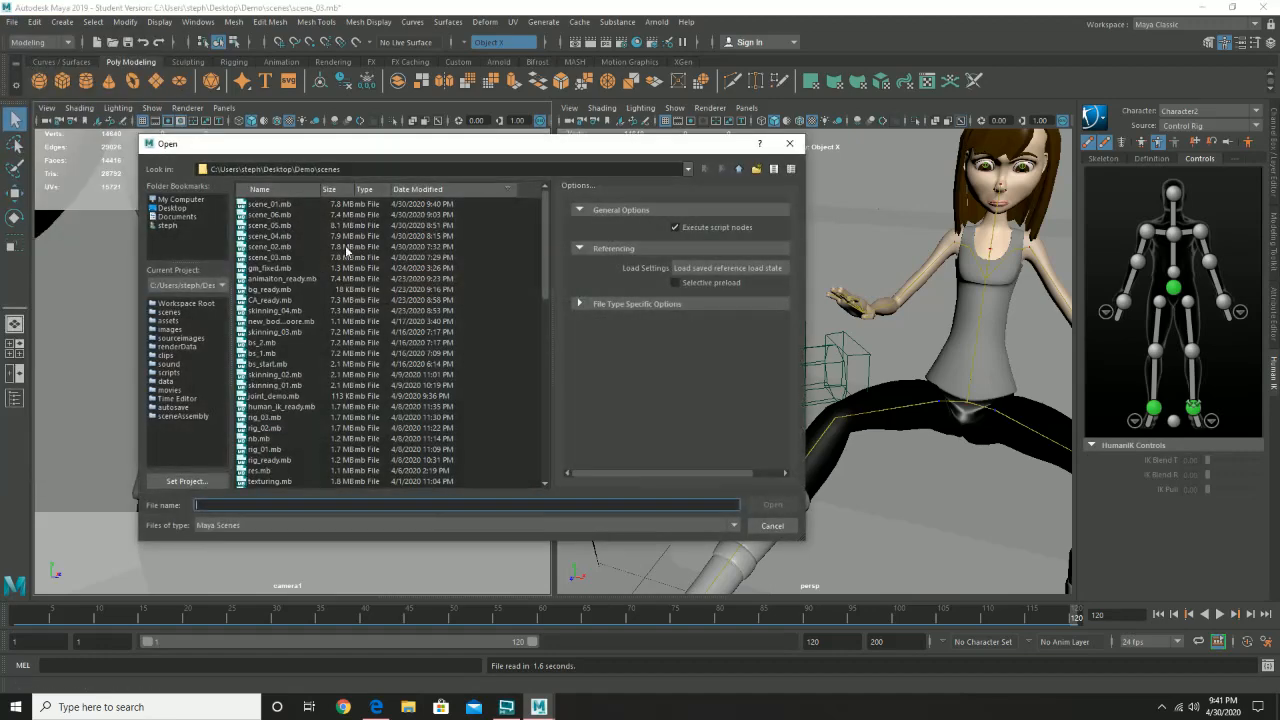
double_click(270, 236)
left_click(649, 357)
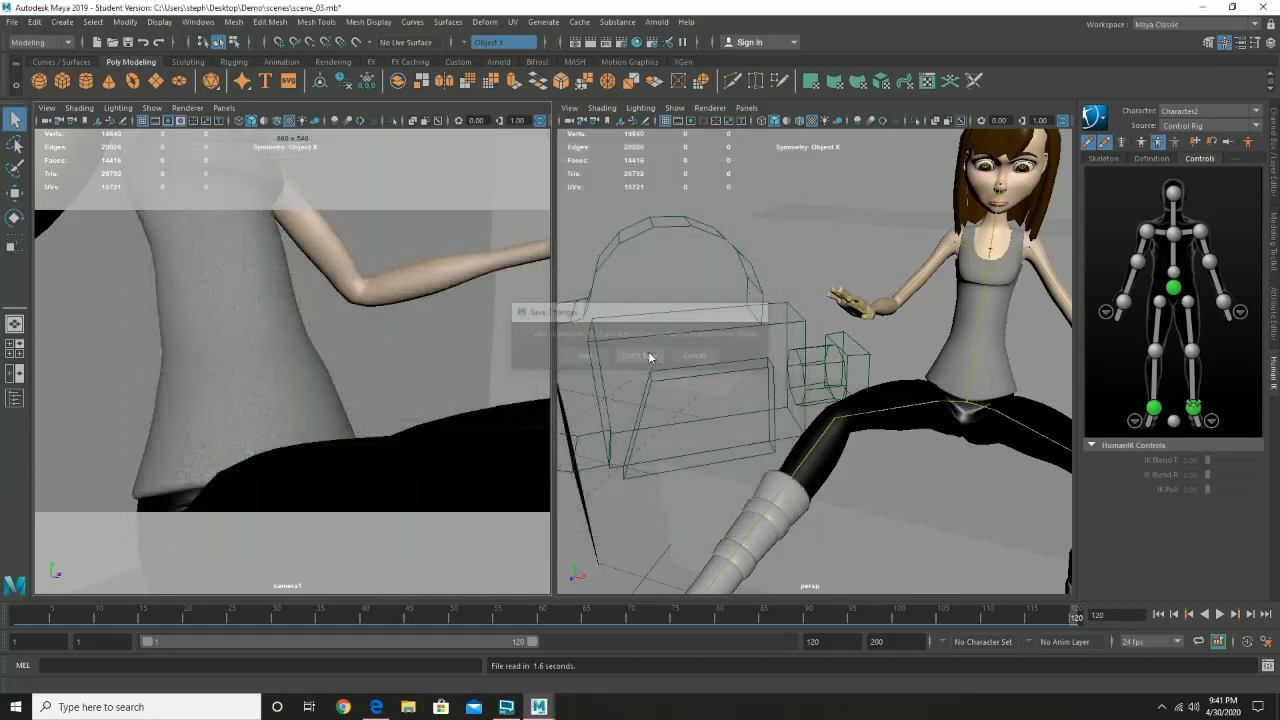
left_click(613, 364)
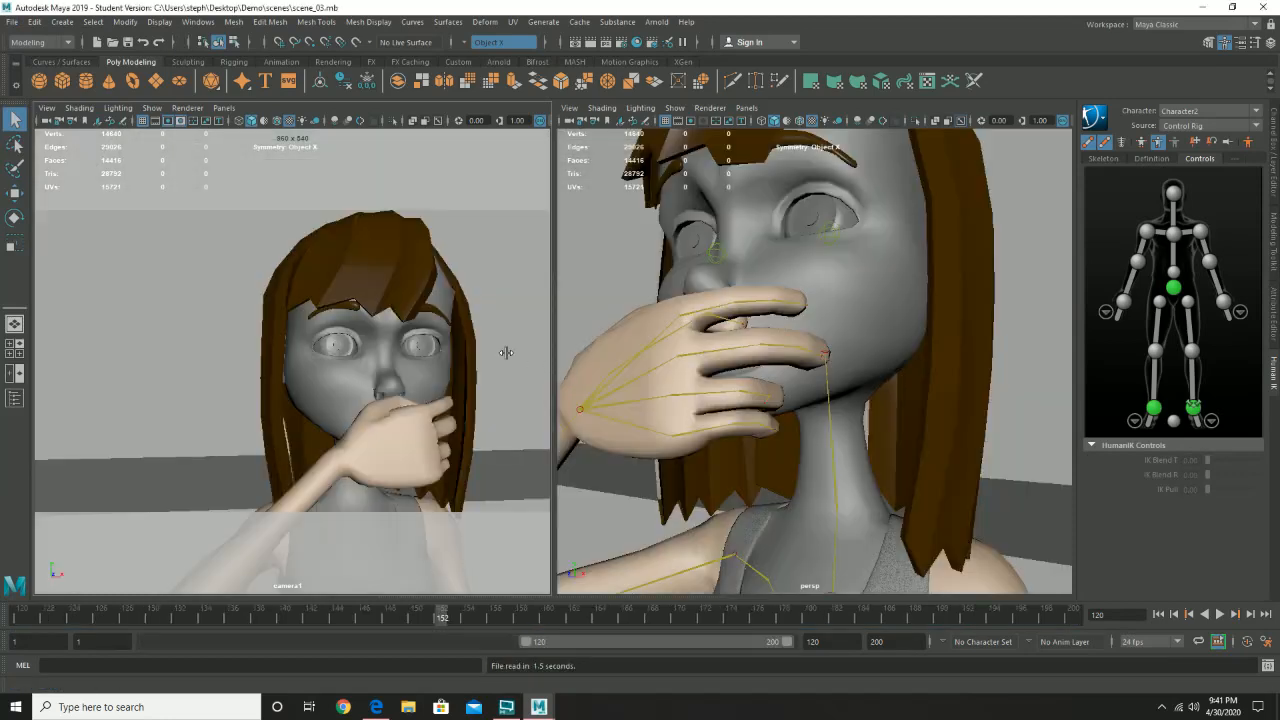
- At frame 120, reframe camera1 to centre the character's face and play back the animation
left_click(12, 620)
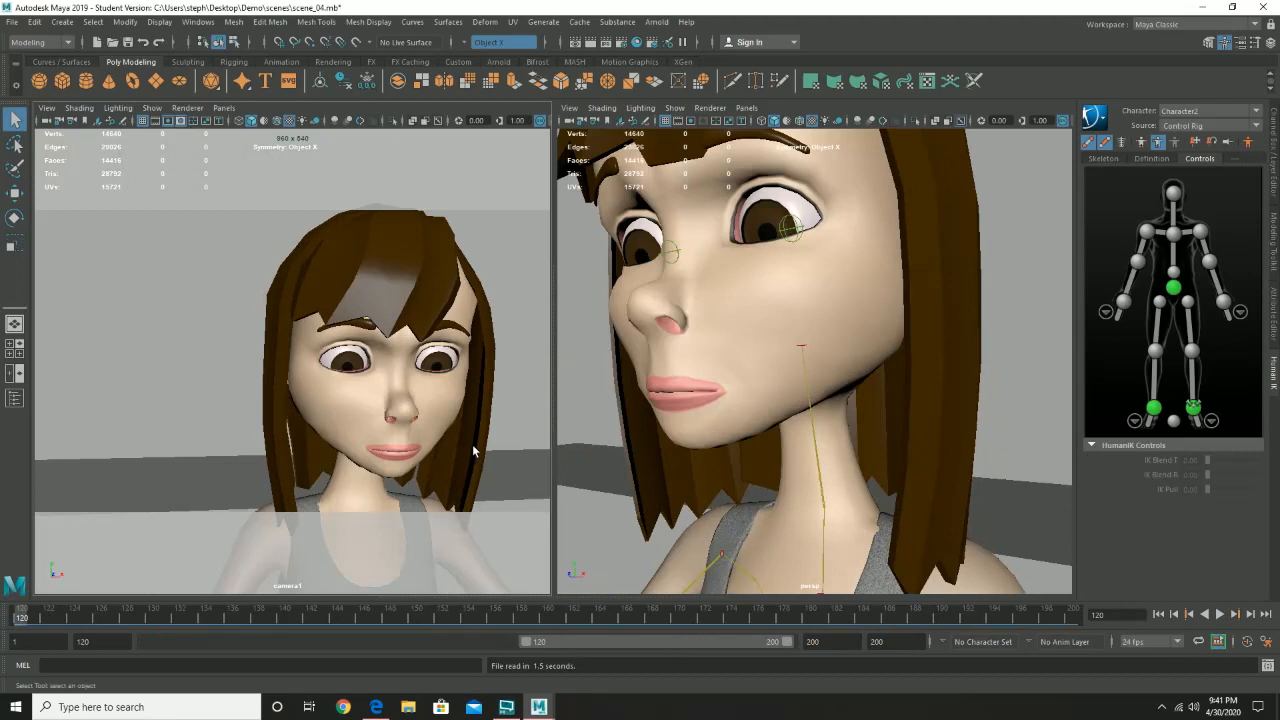
left_click_drag(475, 450, 451, 443, "alt")
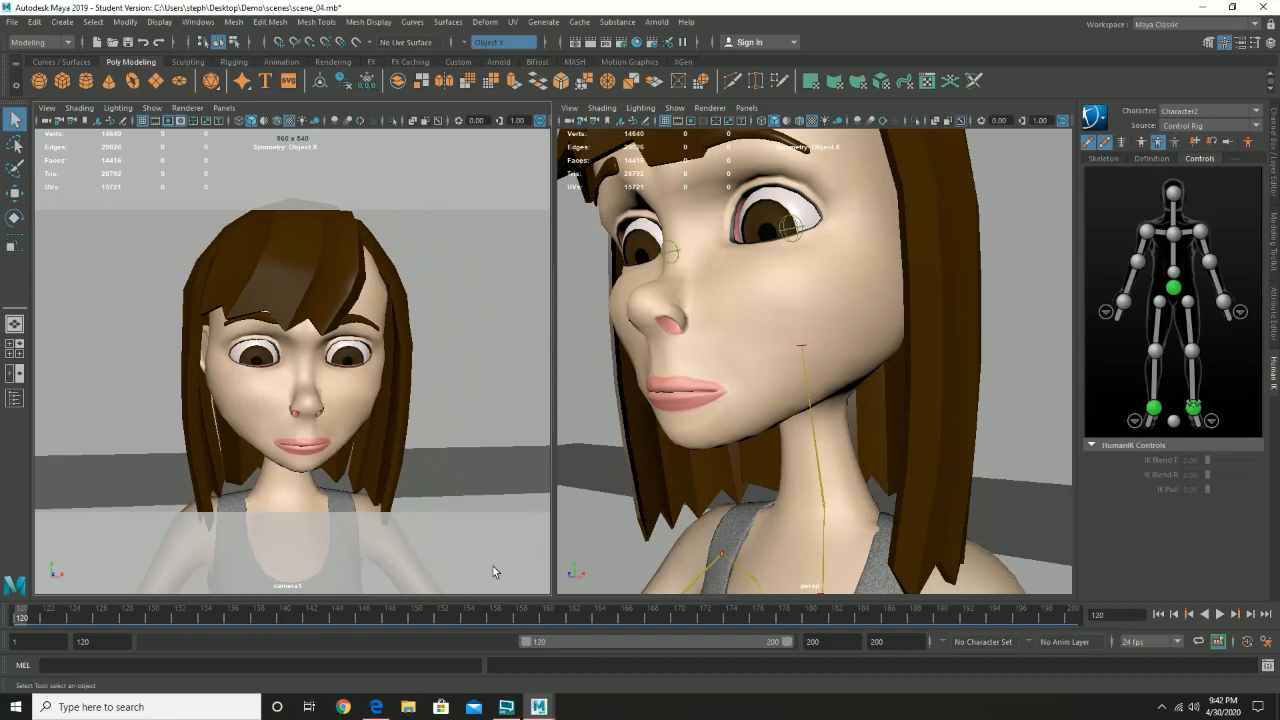
key("alt+v")
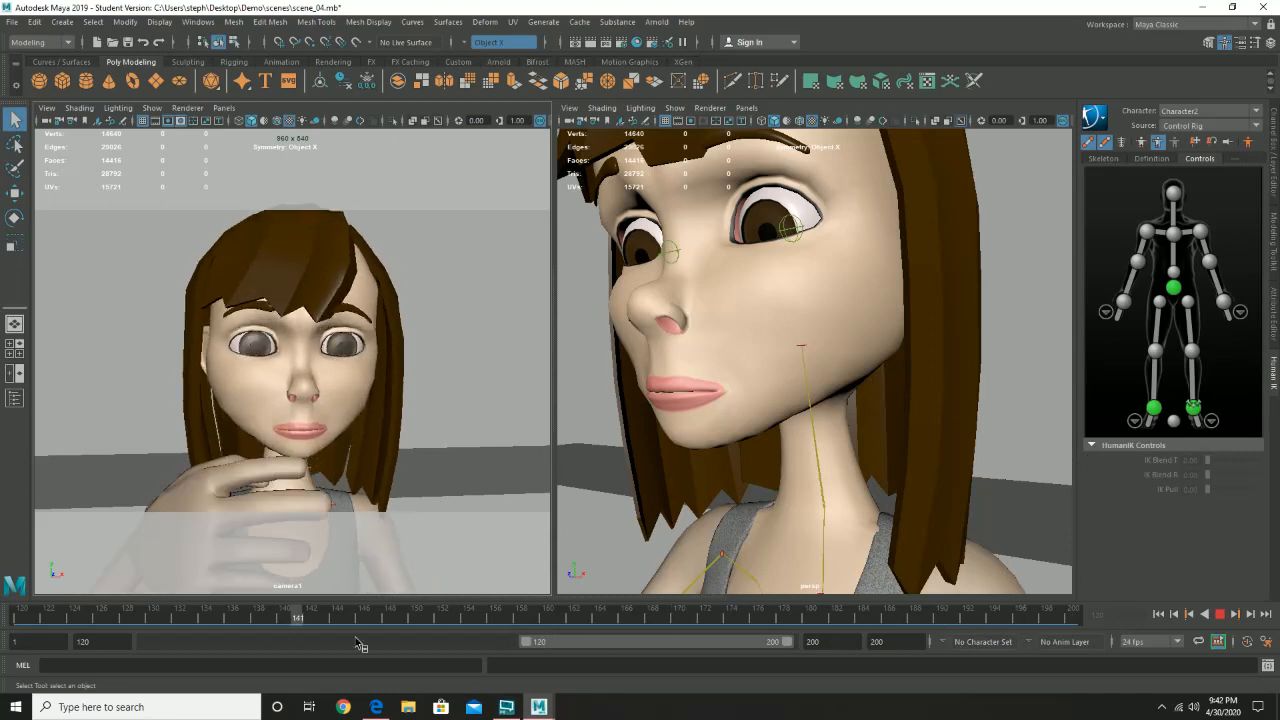
key("alt+v")
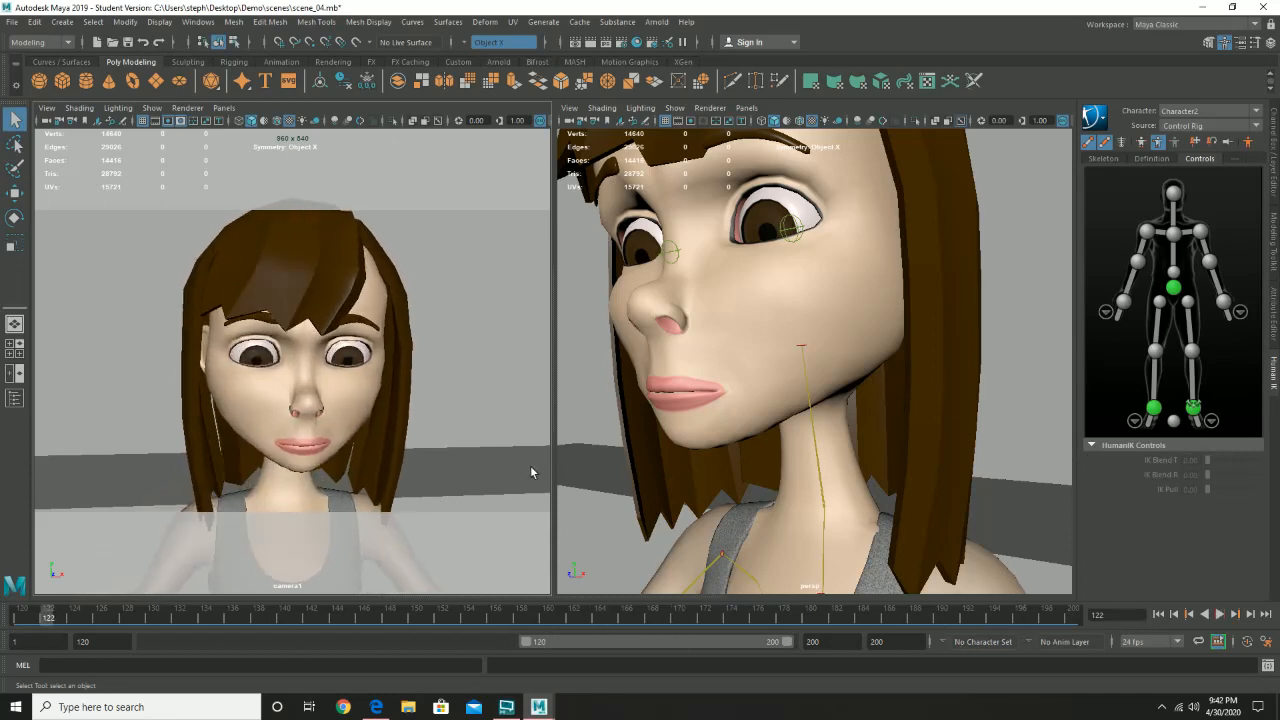
scroll(745, 419, "down", 10)
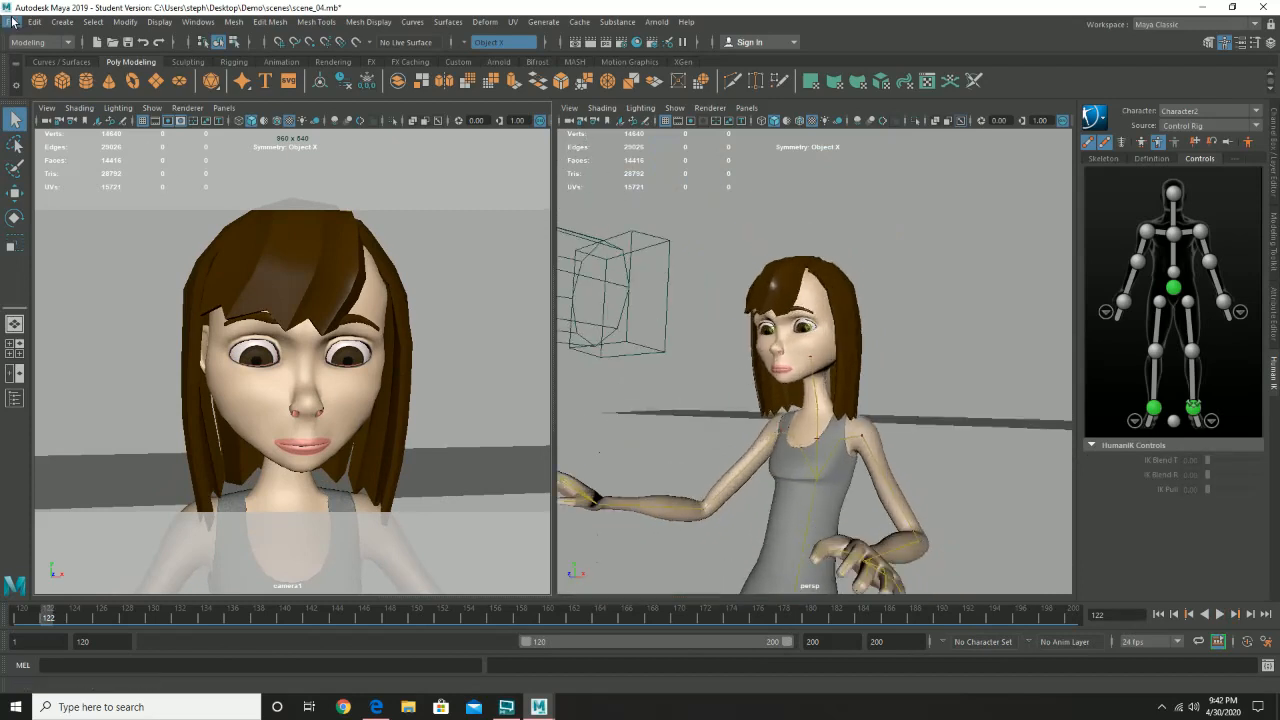
- Save the changes to scene_04.mb, accepting the student version notice
left_click(11, 21)
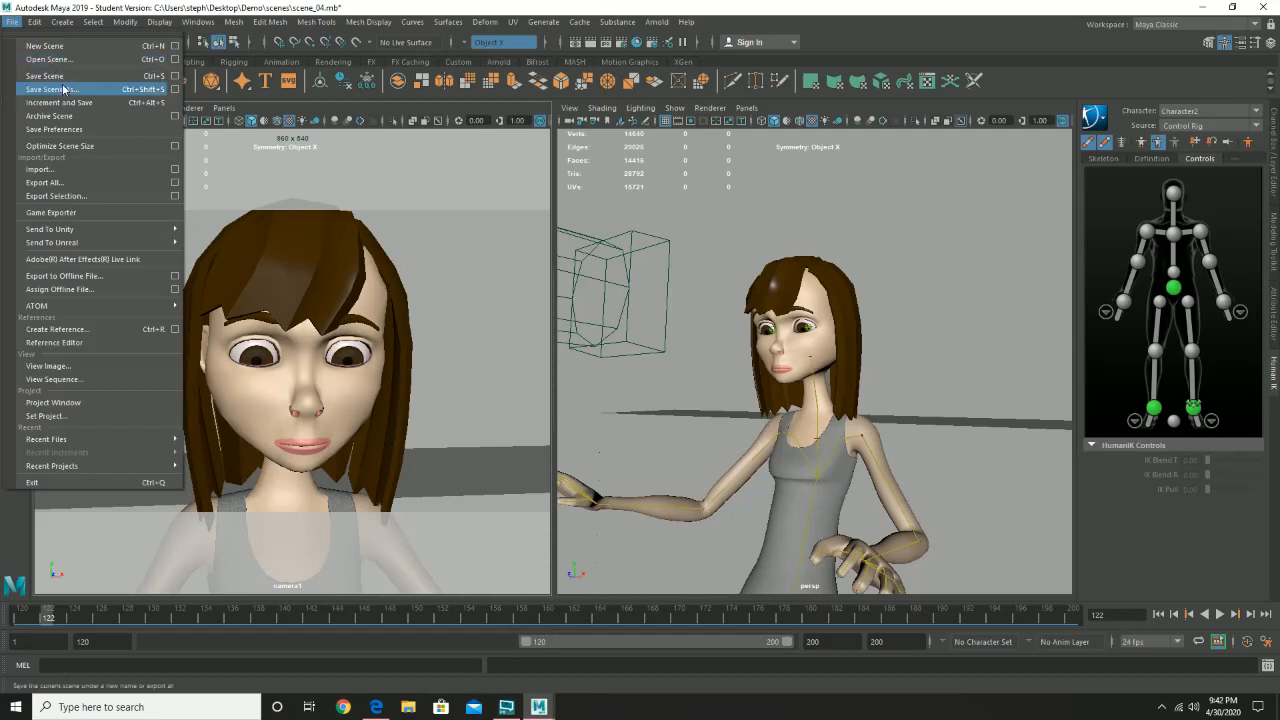
left_click(45, 76)
left_click(601, 362)
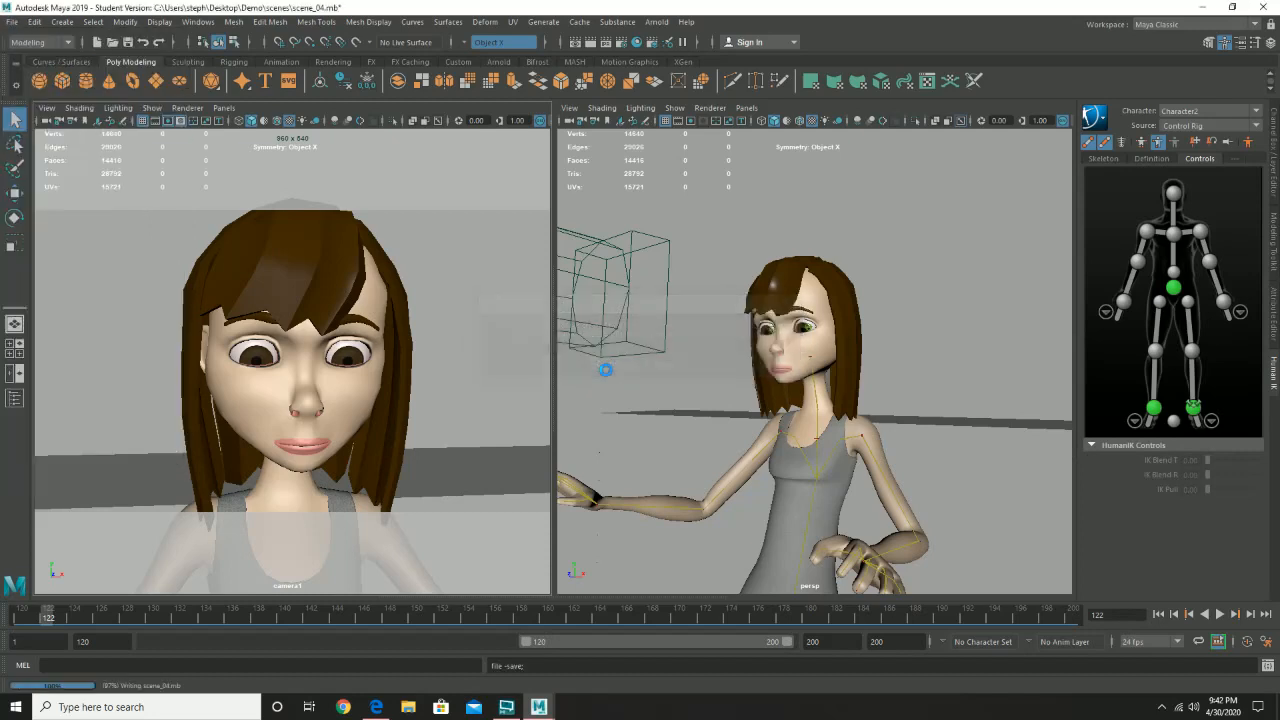
- Open scene_05.mb and accept the student version notice
left_click(12, 21)
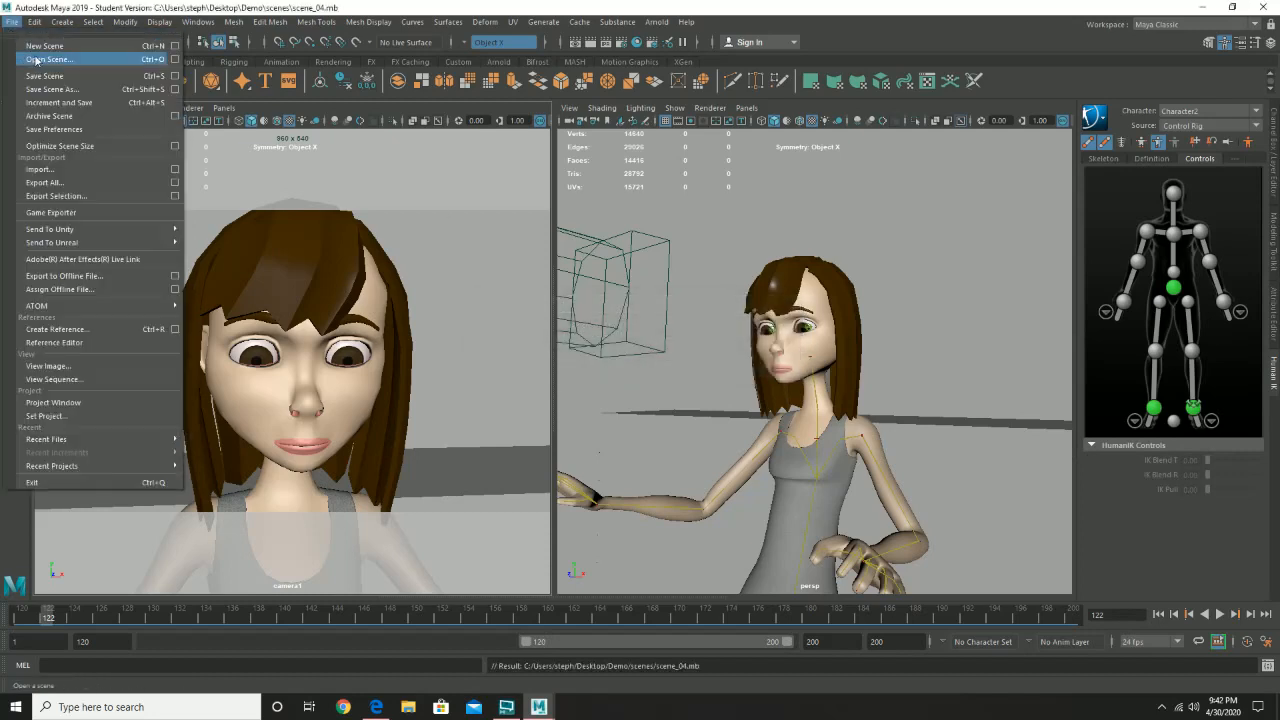
left_click(47, 59)
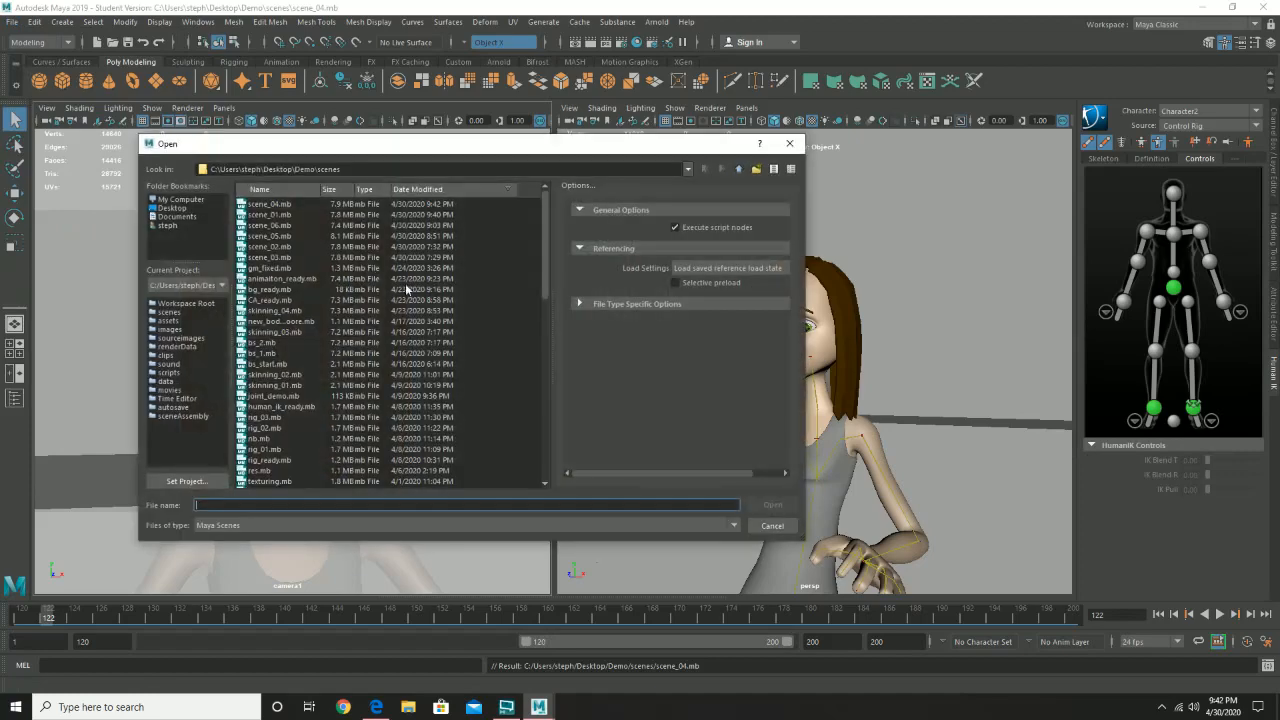
double_click(282, 237)
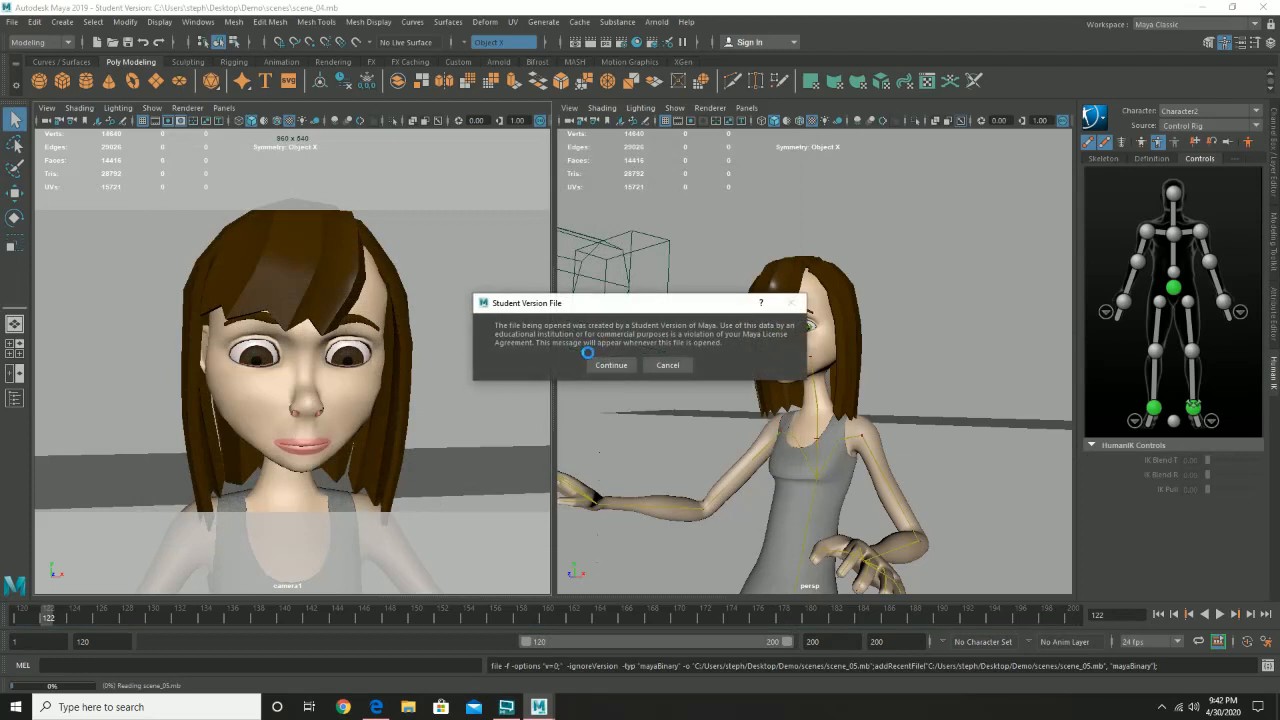
left_click(610, 364)
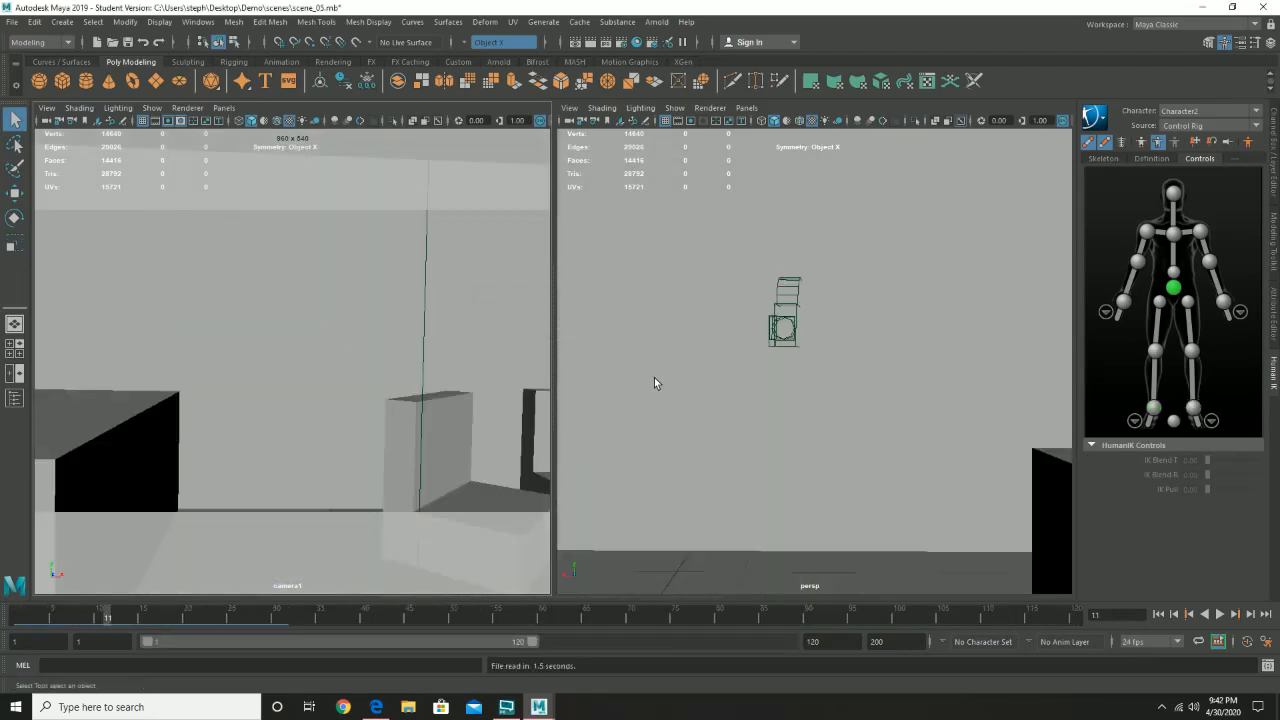
- Return to frame 1 and play back the animation of scene_05.mb
left_click_drag(90, 604, 16, 612)
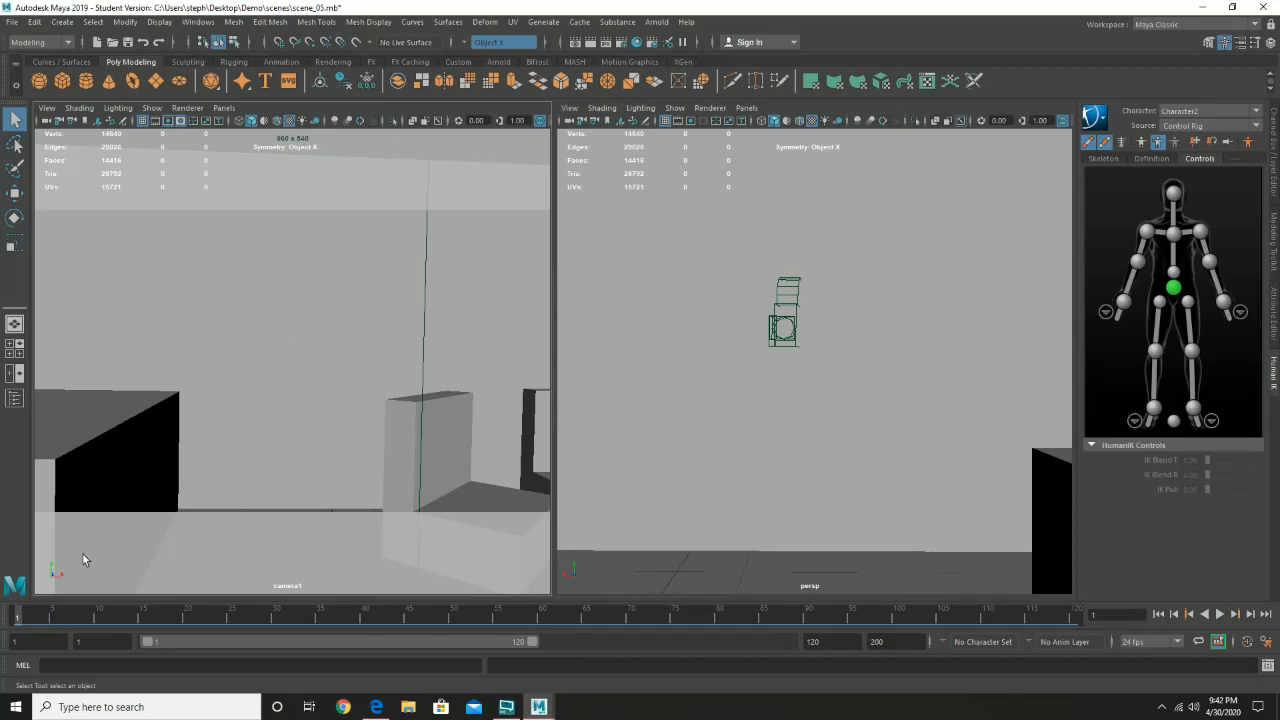
key("alt+v")
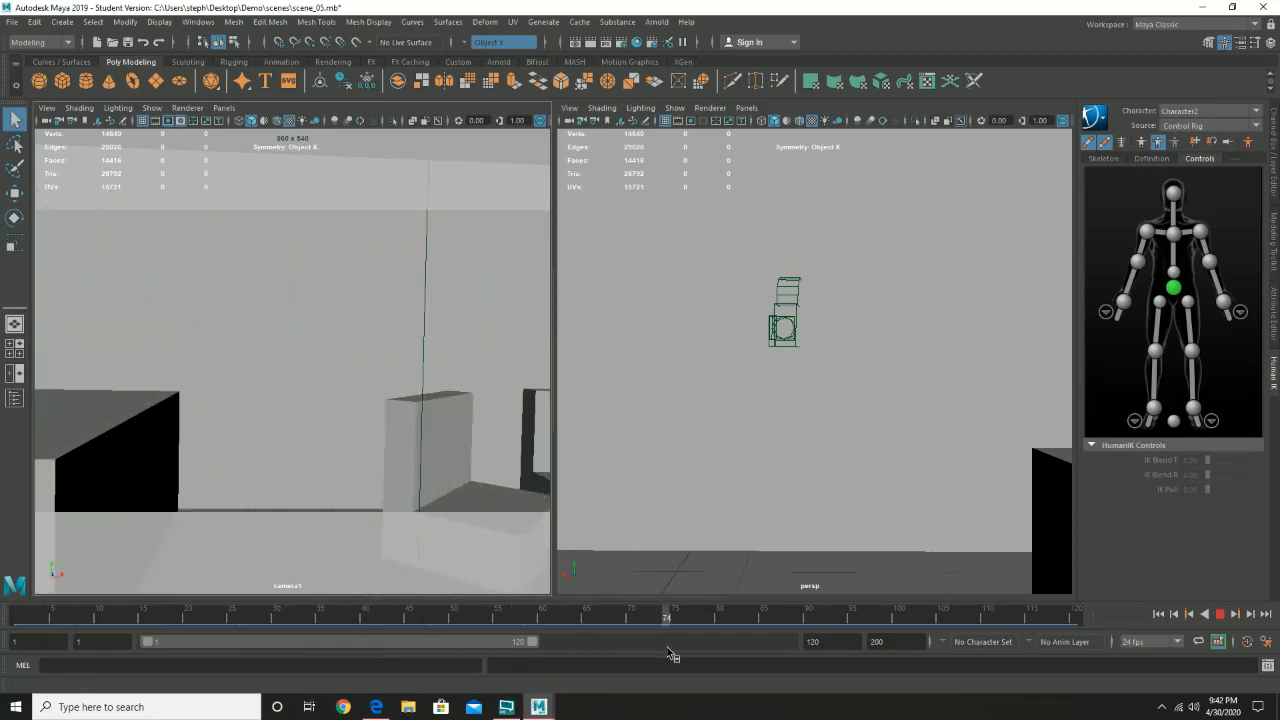
key("alt+v")
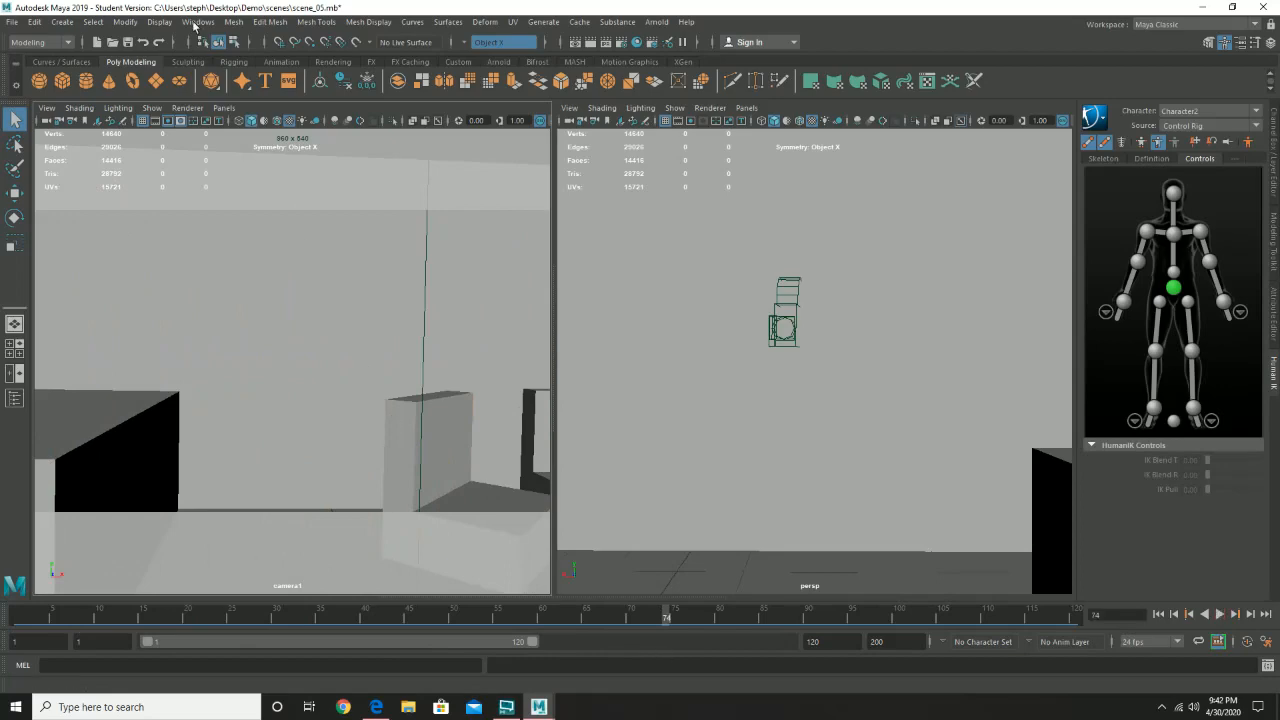
- Reopen scene_05.mb without saving its changes, accepting the student version notice
left_click(11, 22)
left_click(35, 60)
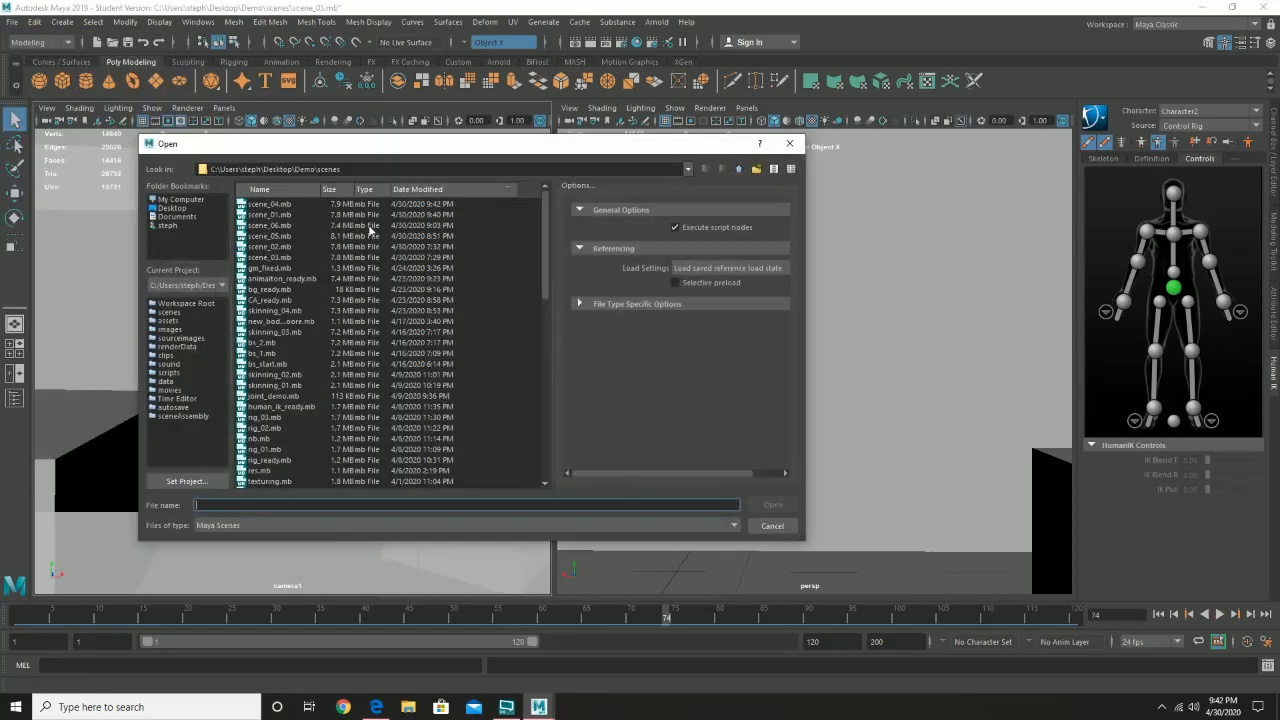
double_click(287, 236)
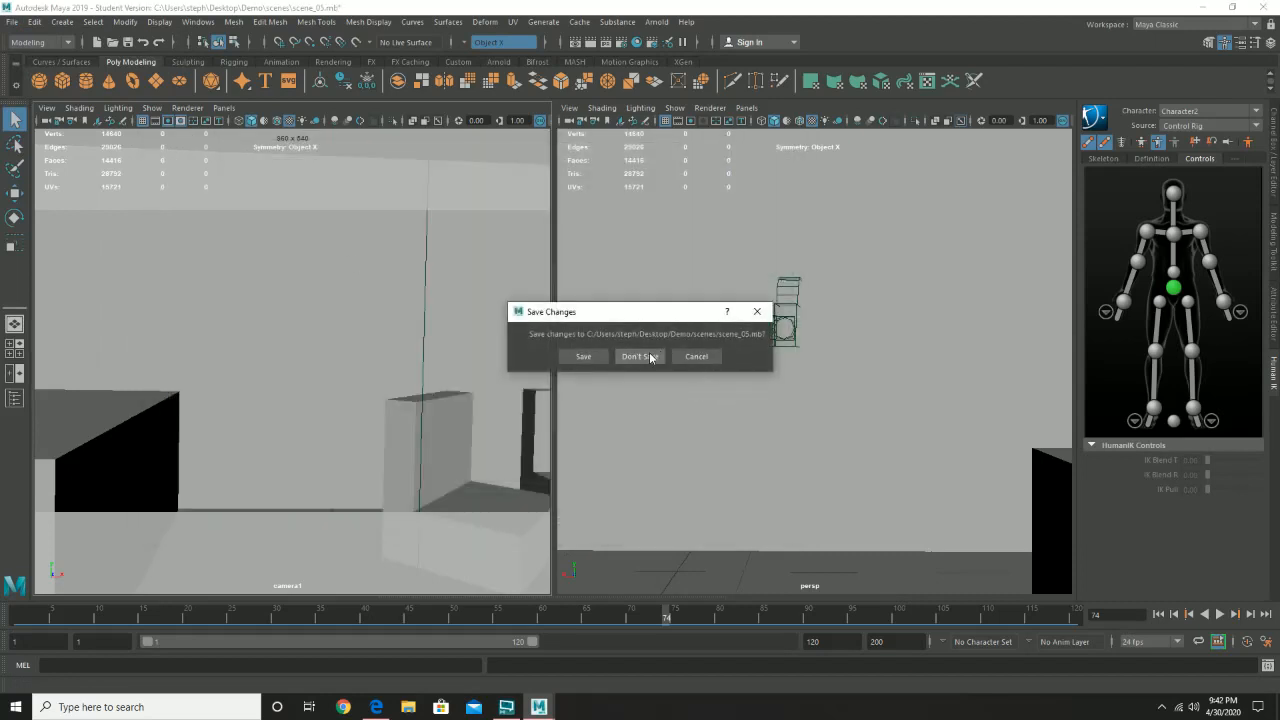
left_click(650, 357)
left_click(612, 362)
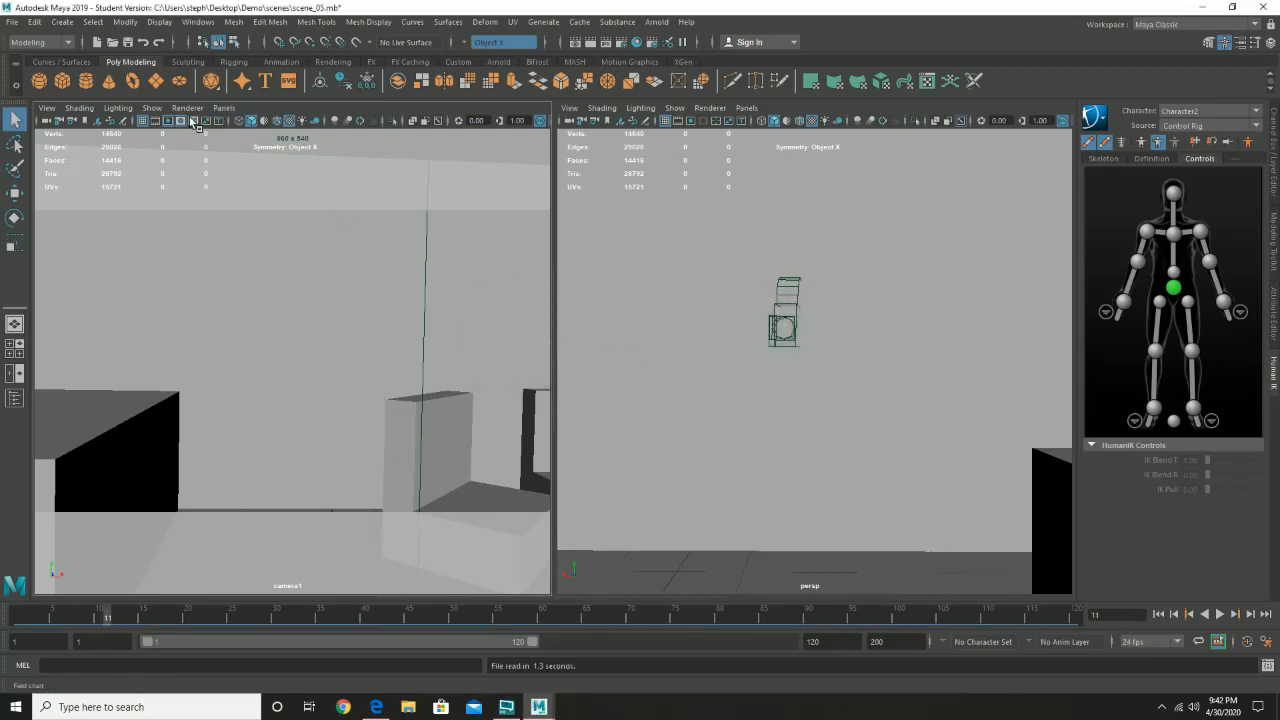
left_click(11, 21)
left_click(30, 60)
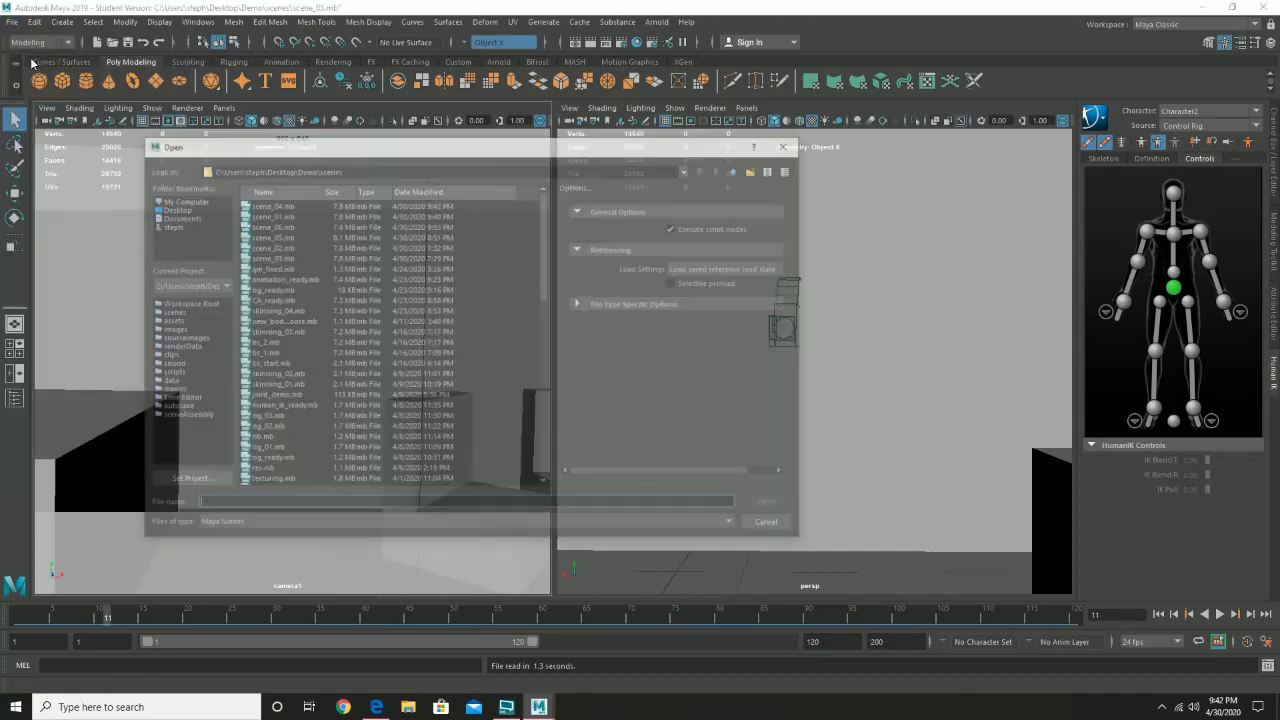
double_click(278, 237)
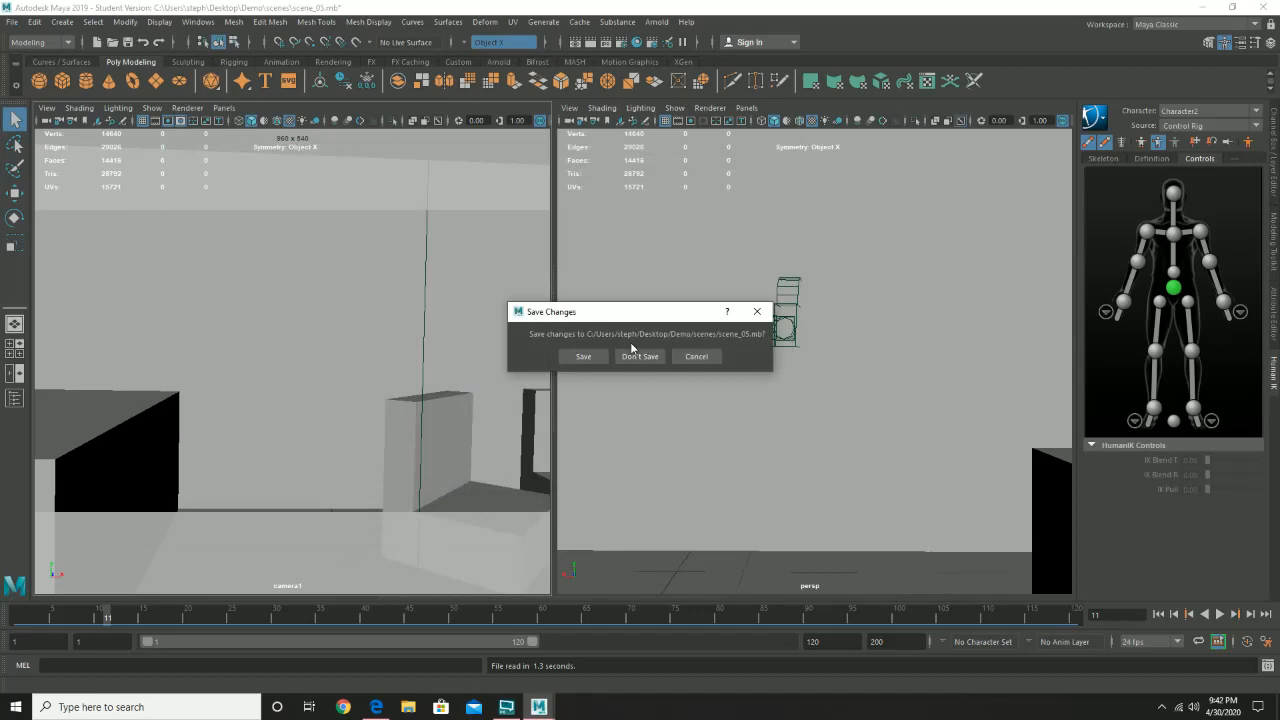
left_click(700, 357)
- Open scene_06.mb without saving the changes to scene_05.mb, accepting the student version notice
left_click(12, 21)
left_click(33, 59)
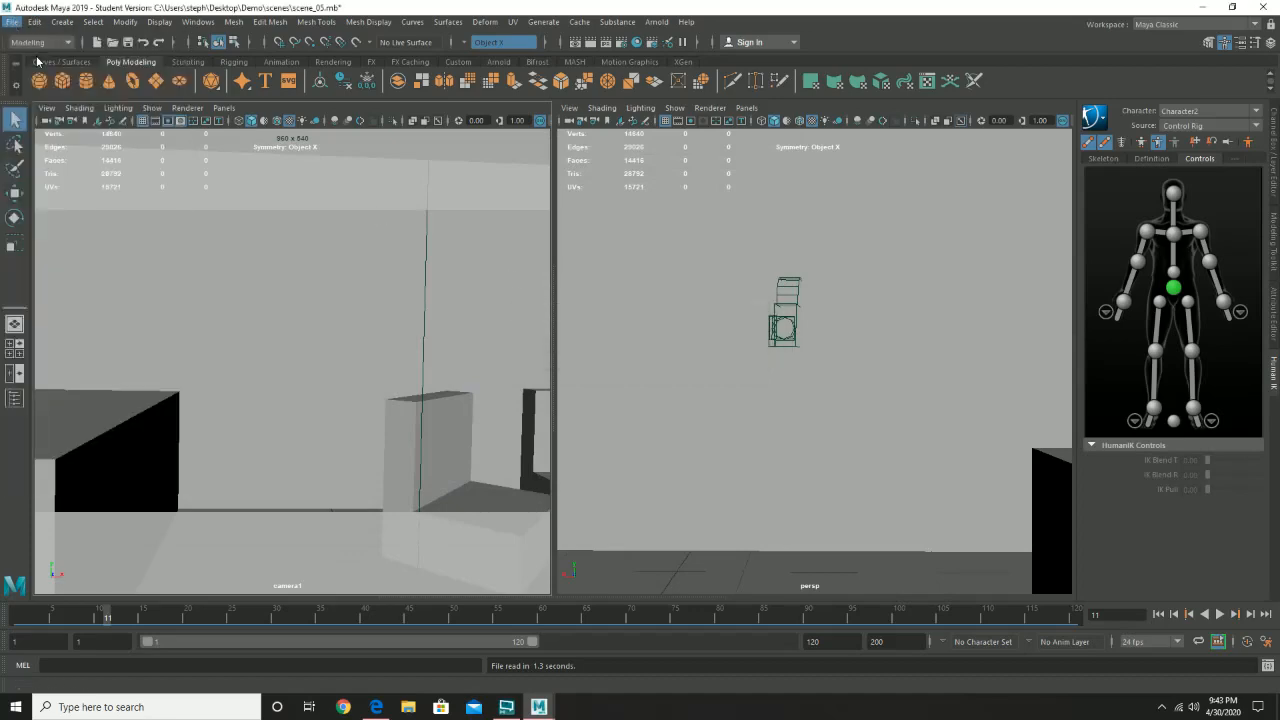
double_click(279, 237)
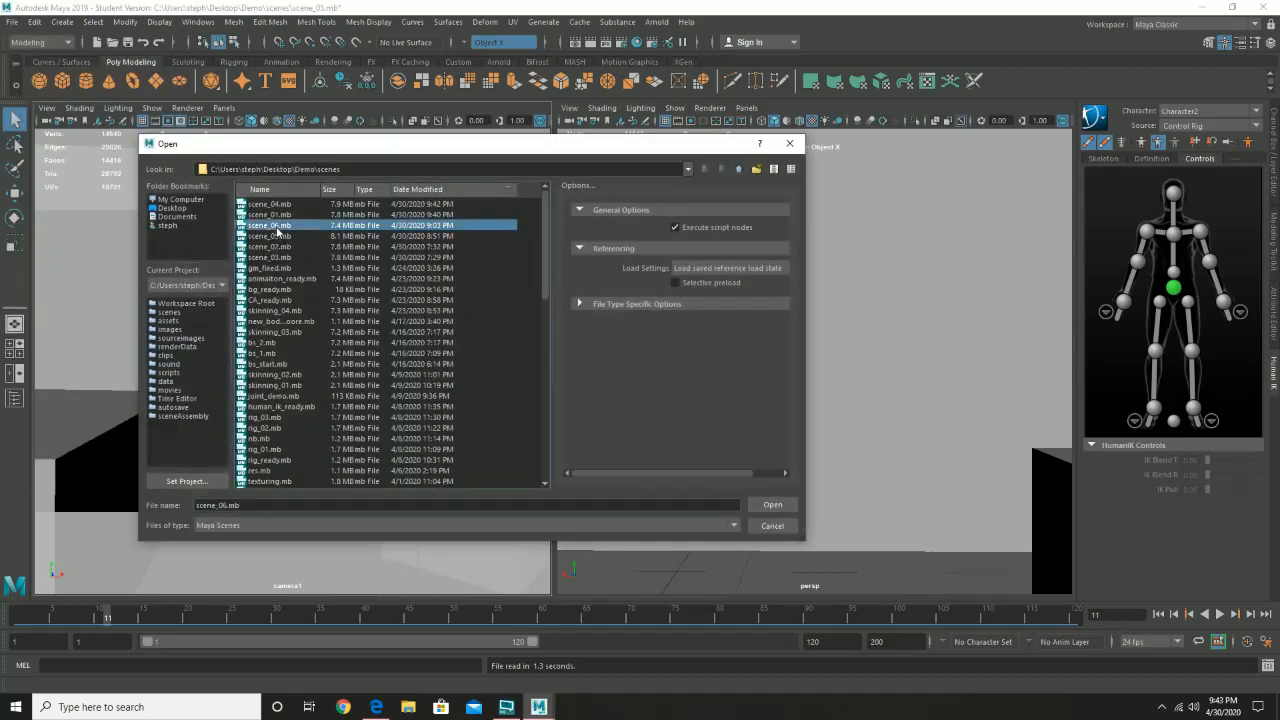
left_click(640, 356)
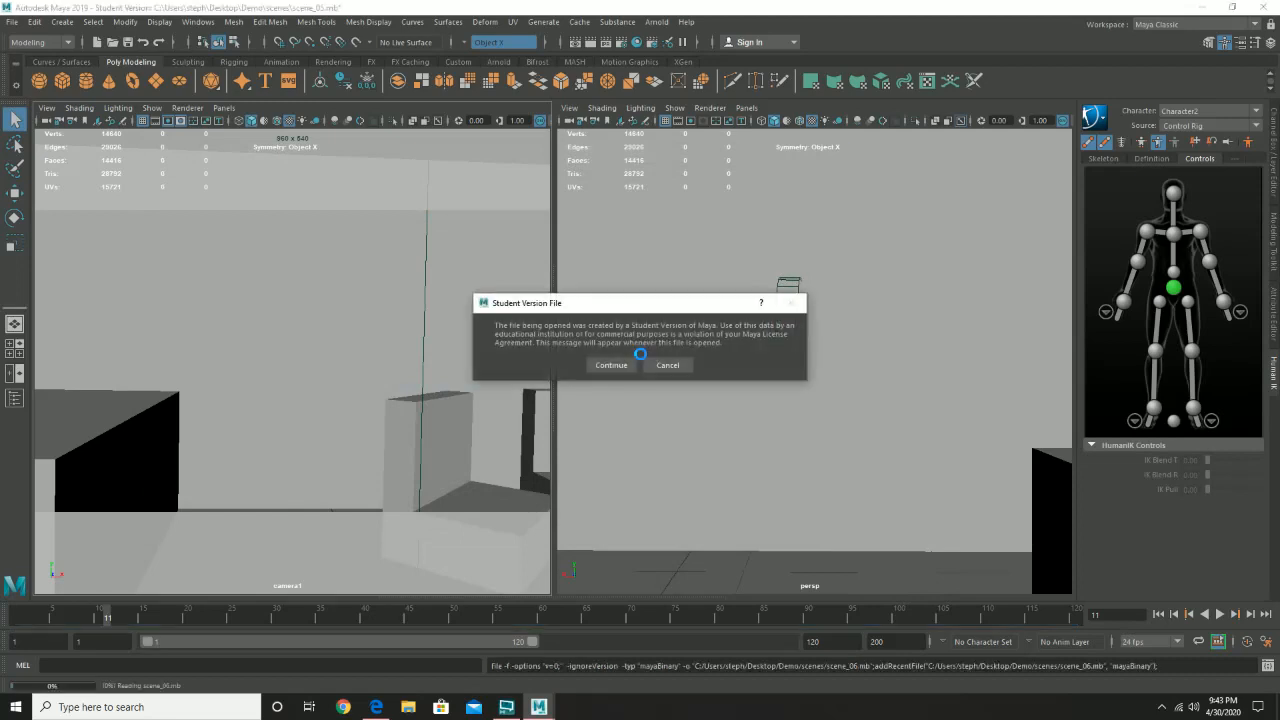
left_click(612, 360)
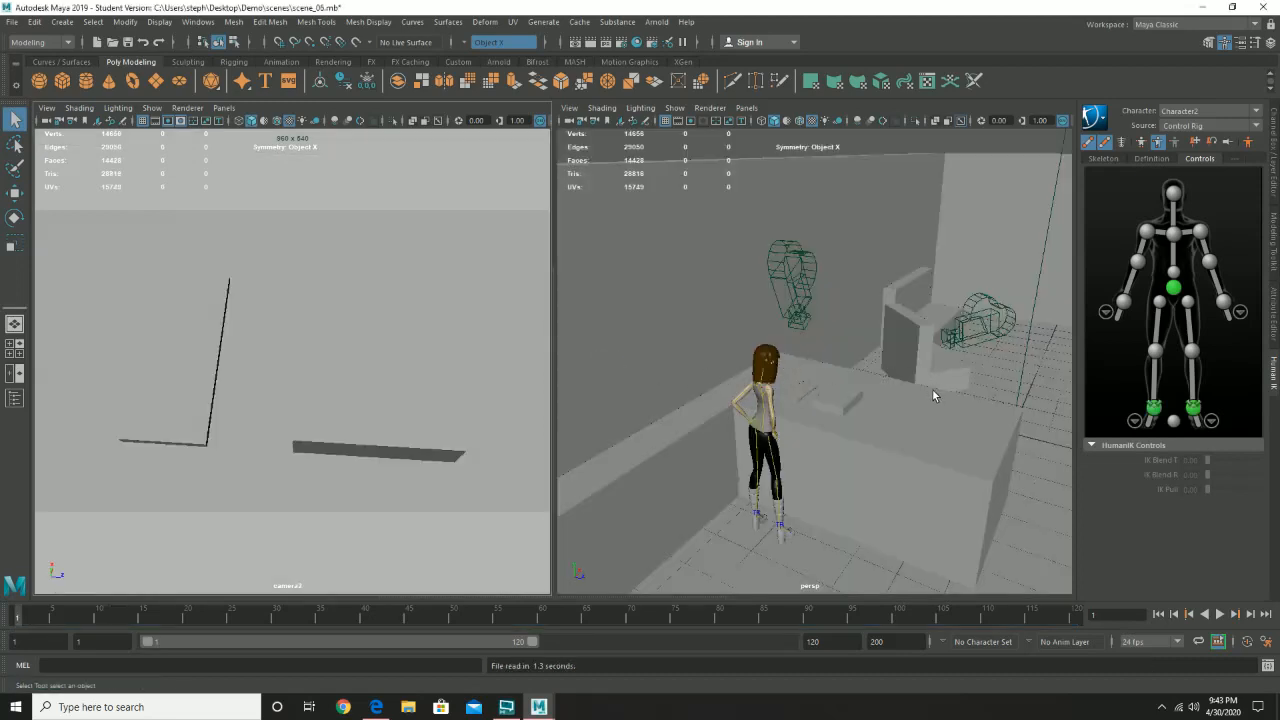
- Look through camera1 in the resolution-gated viewport and return that view to camera2
left_click_drag(926, 402, 798, 400, "alt")
right_click_drag(798, 400, 922, 449, "alt")
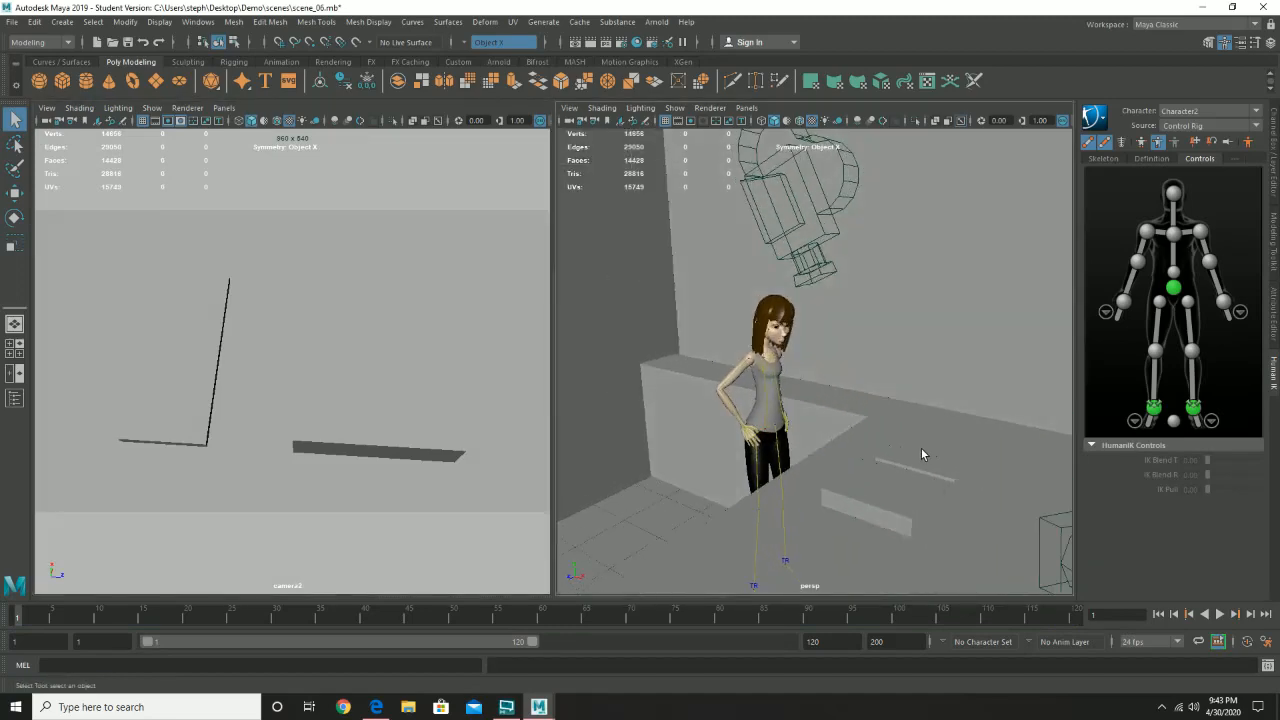
left_click_drag(922, 449, 791, 413, "alt")
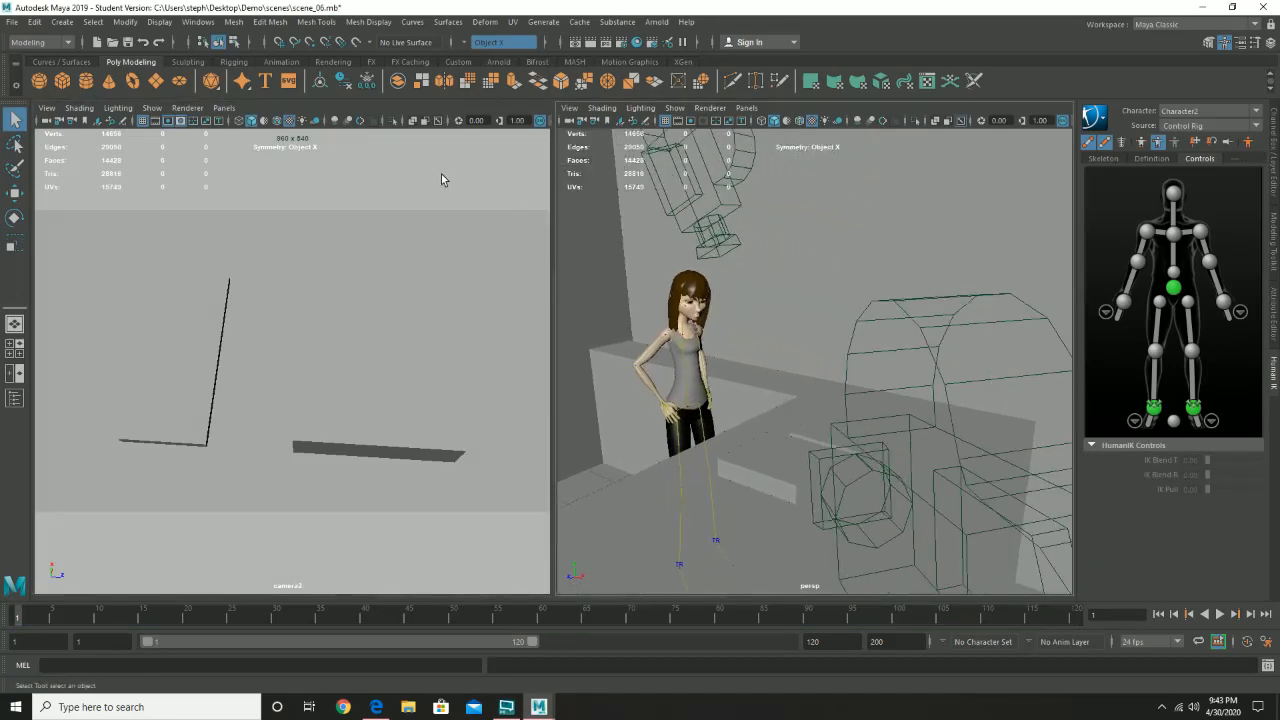
left_click(223, 108)
mouse_move(232, 121)
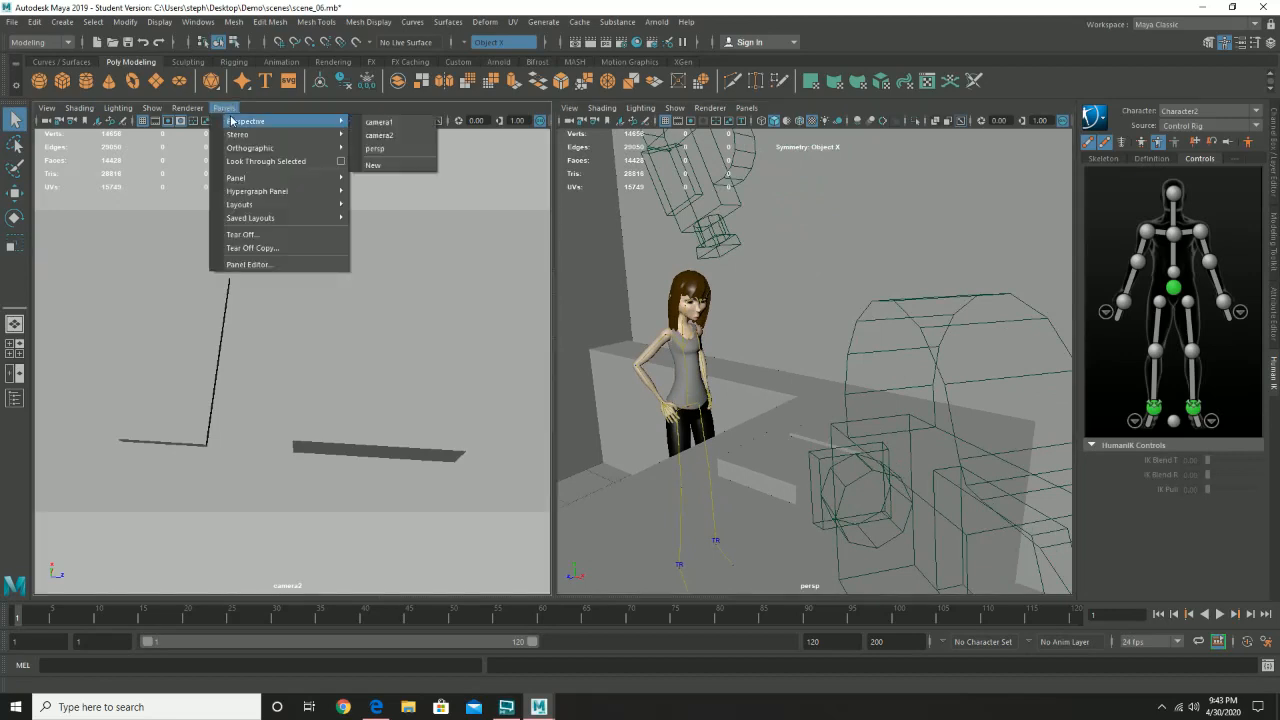
left_click(393, 122)
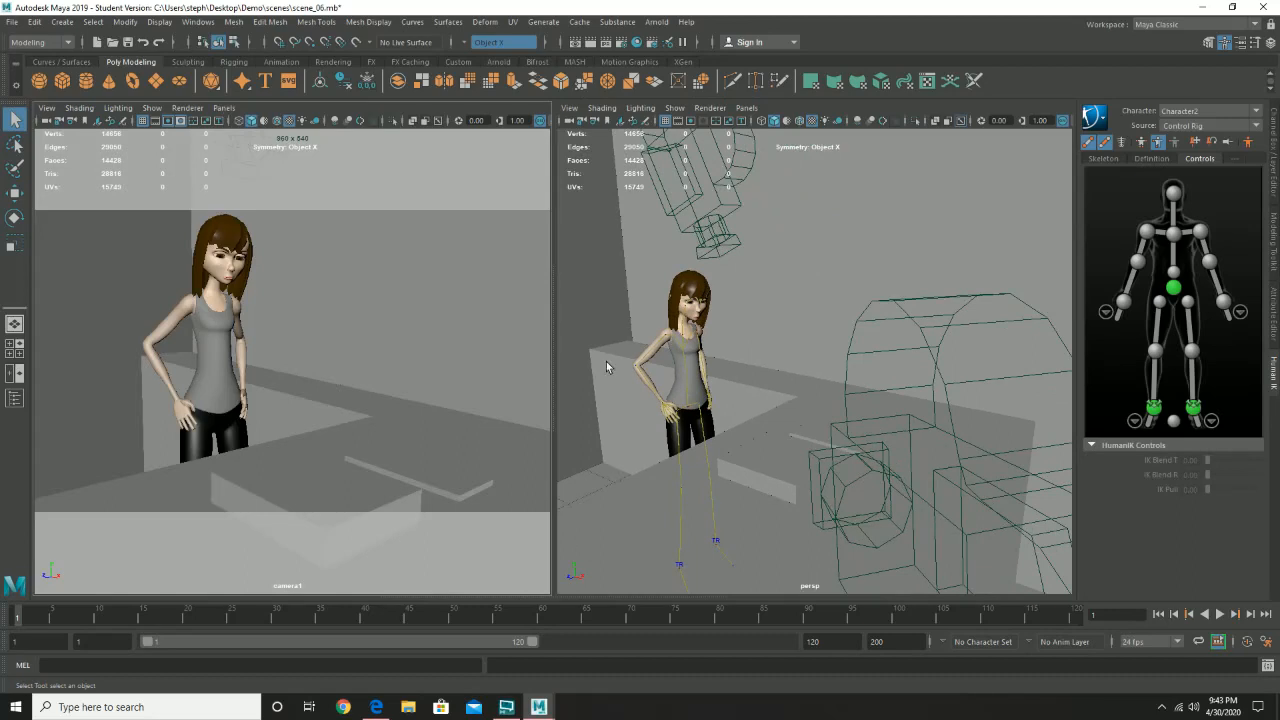
left_click(214, 108)
mouse_move(245, 121)
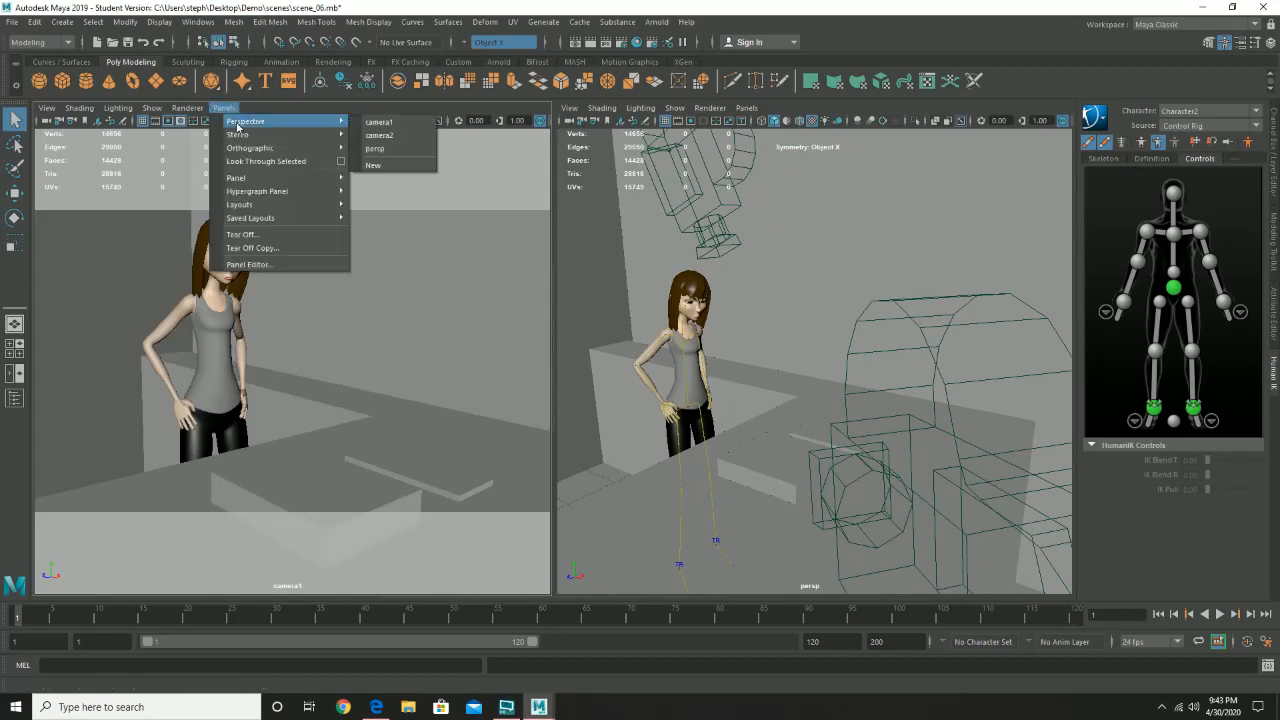
left_click(383, 132)
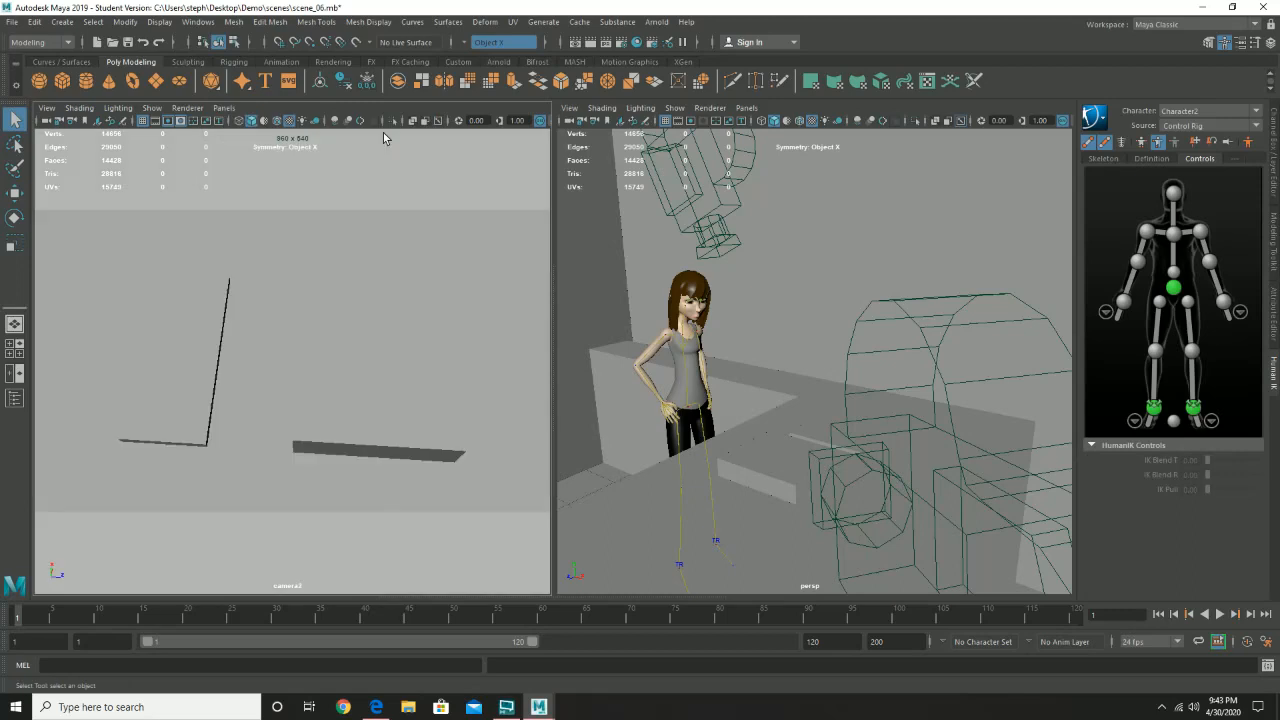
- Select the flat box lying on the desk in front of the character
left_click(376, 407)
left_click(154, 381)
left_click(806, 432)
left_click(771, 478)
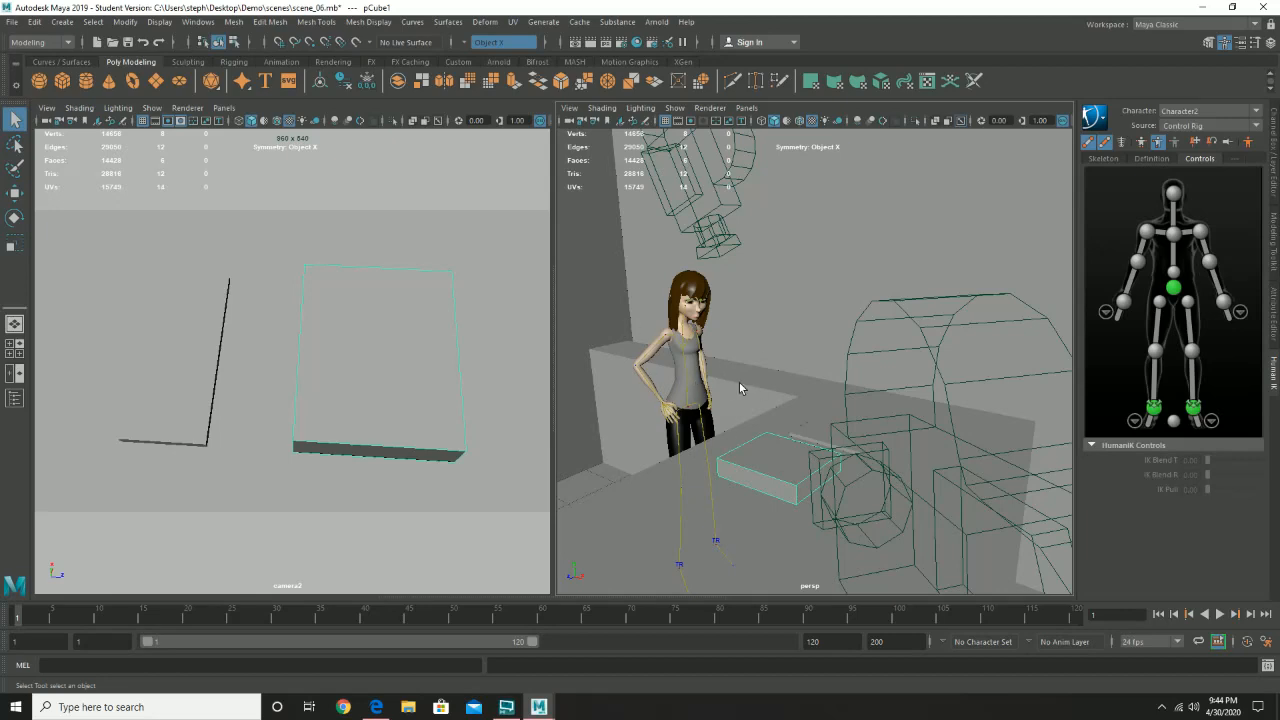
- Open scene_04.mb without saving the changes to scene_06.mb, accepting the student version notice
left_click(12, 22)
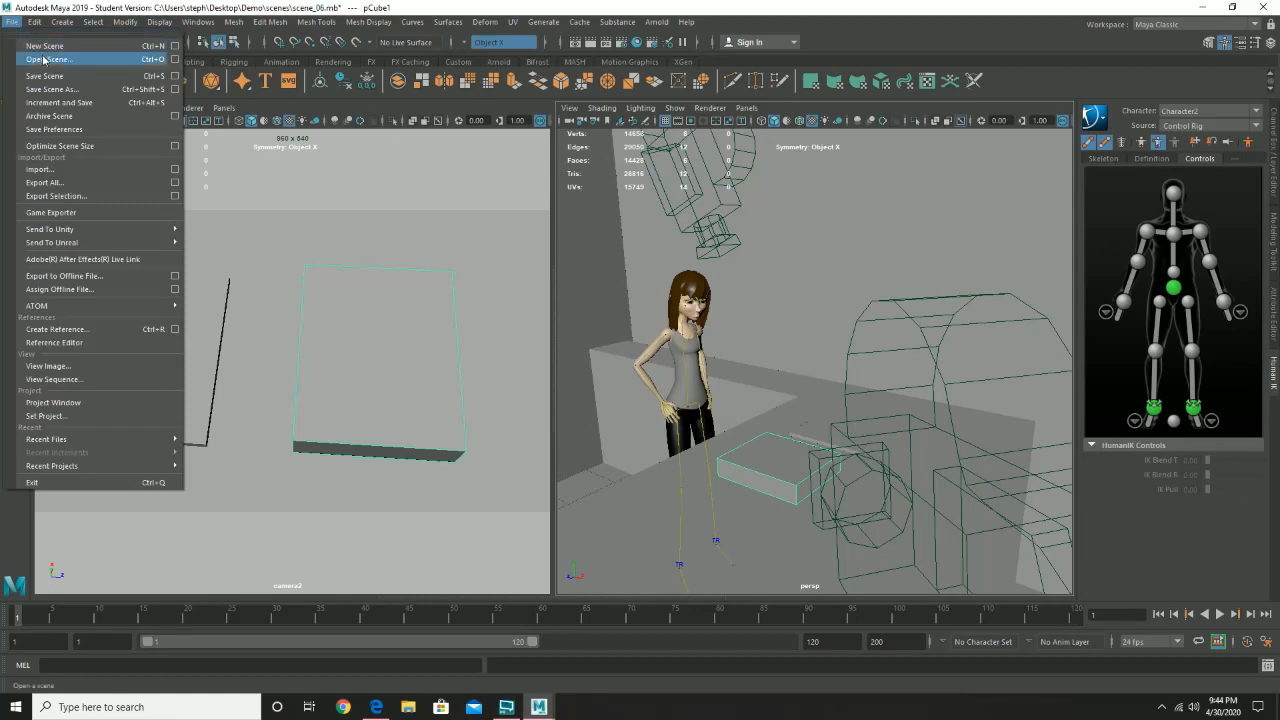
left_click(44, 59)
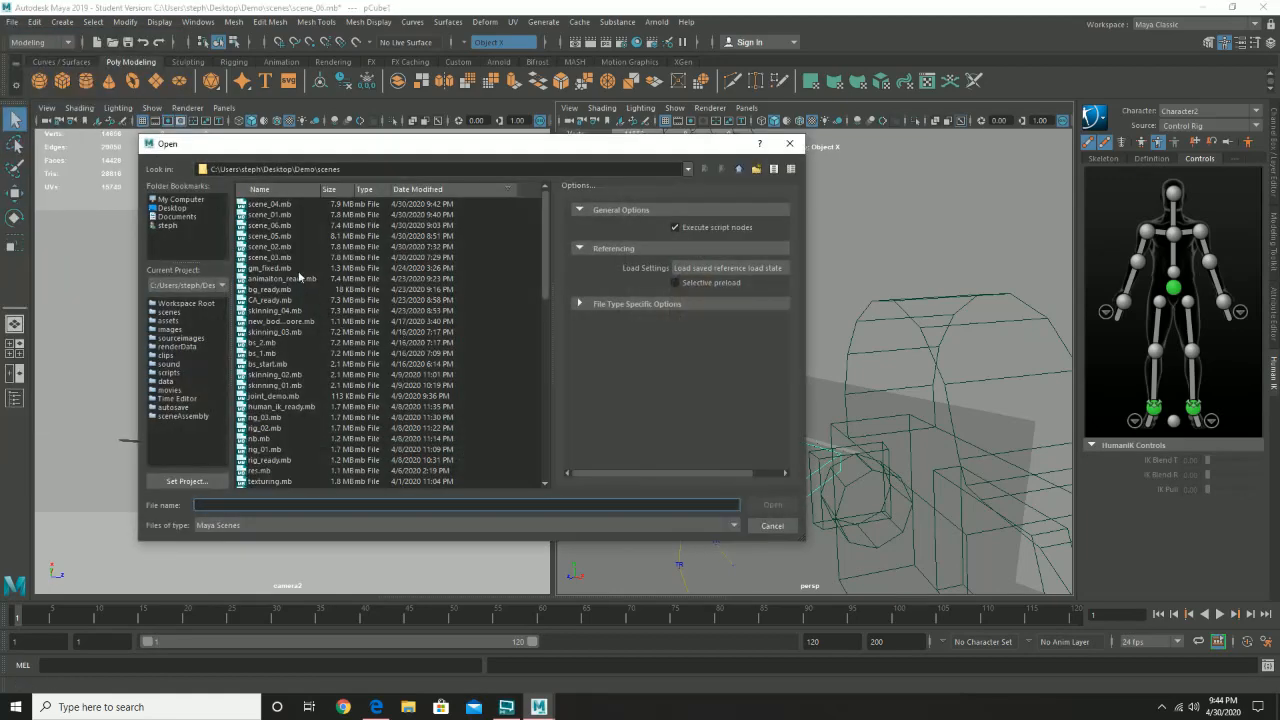
left_click(271, 204)
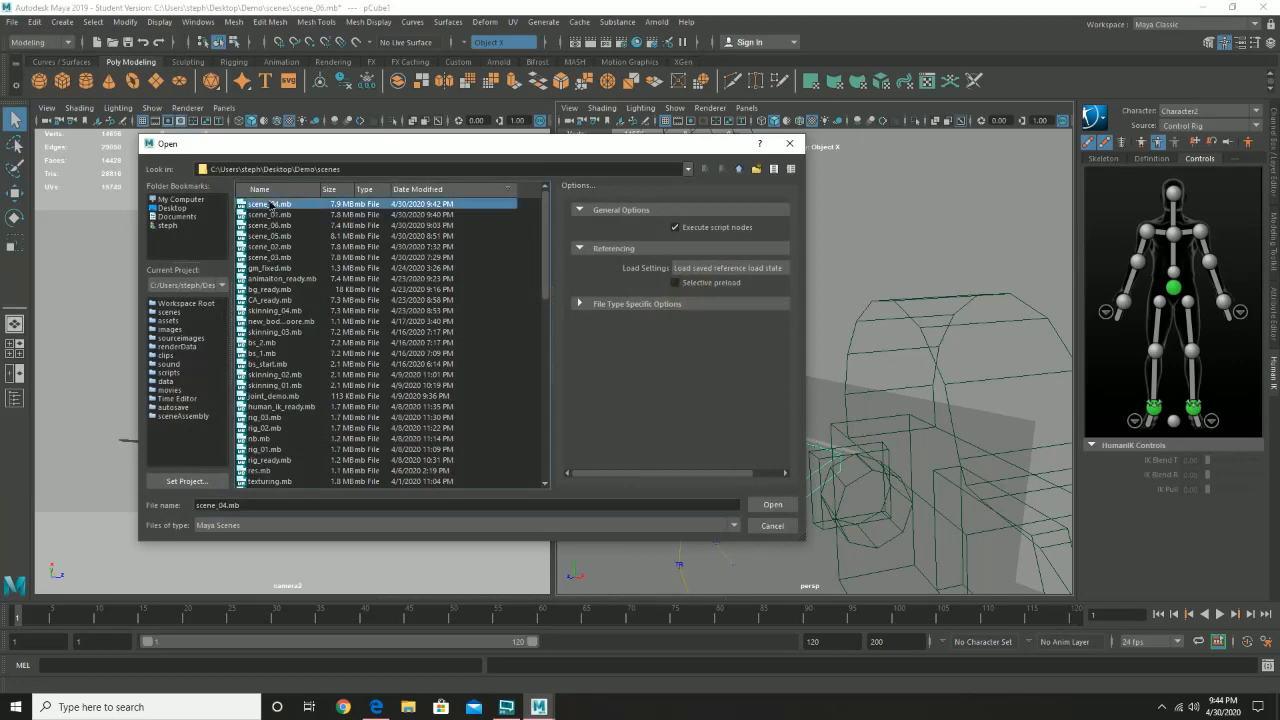
double_click(271, 204)
left_click(638, 358)
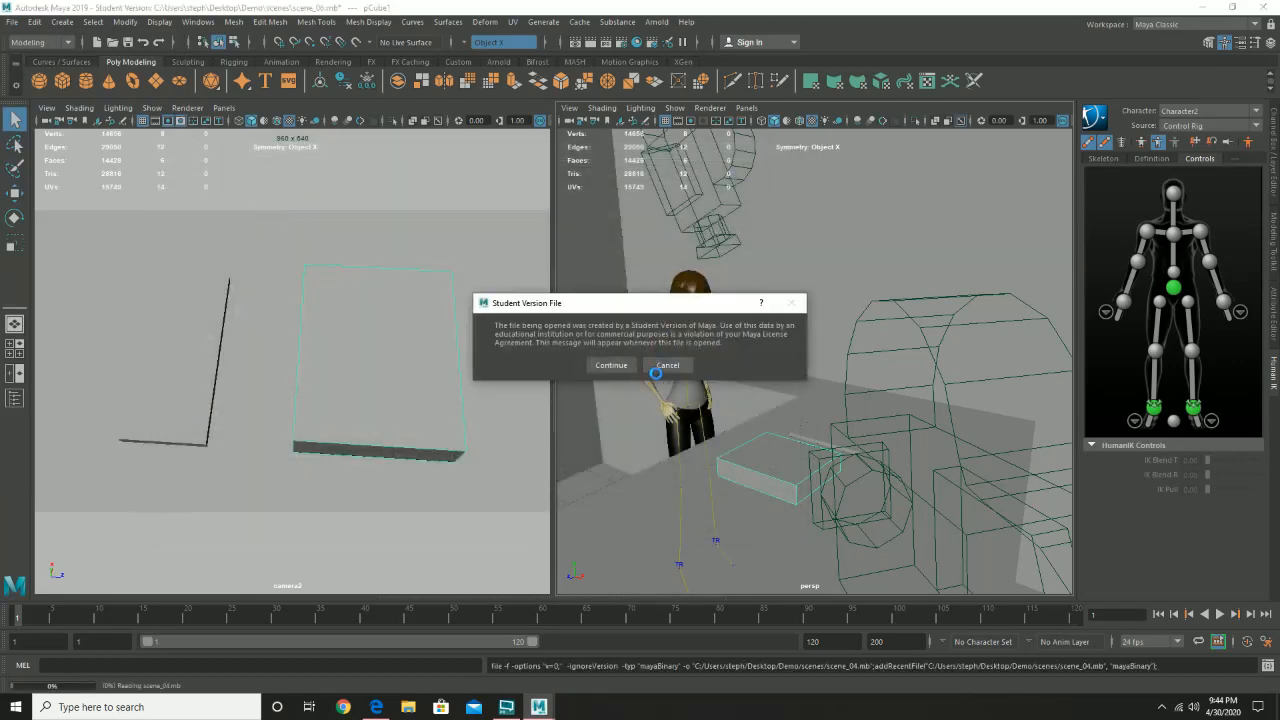
left_click(607, 365)
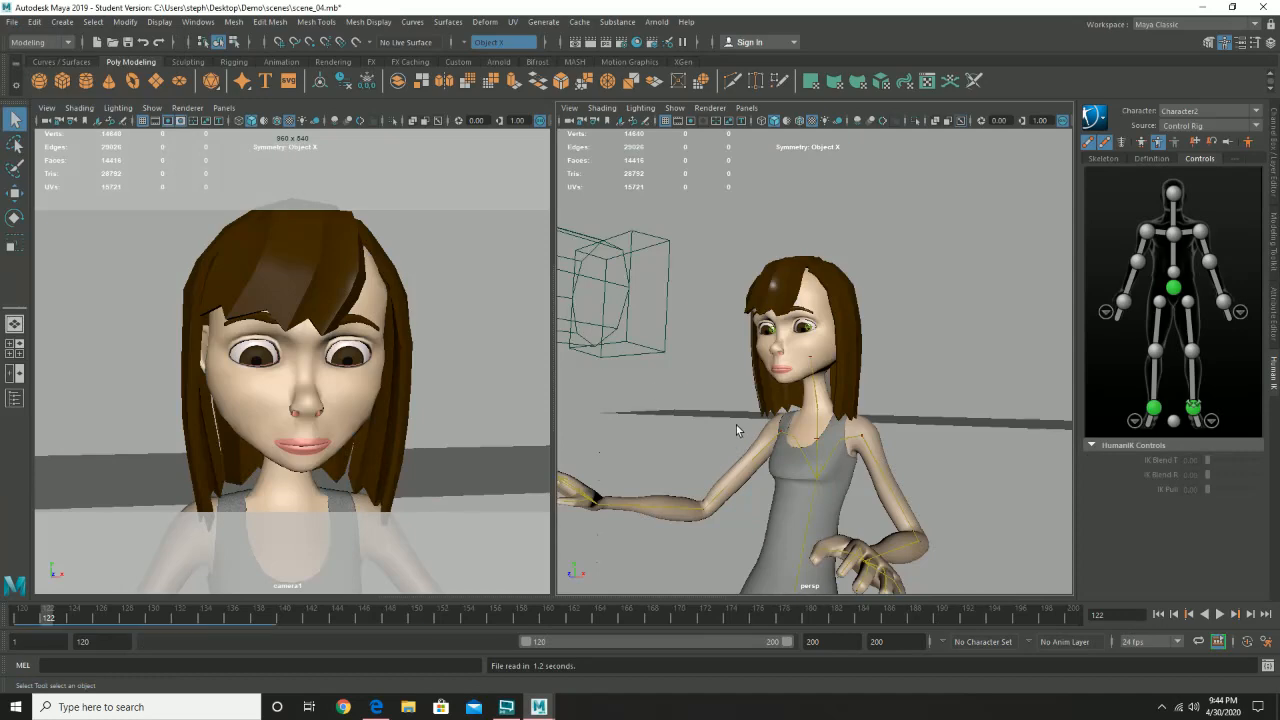
- Set the HumanIK control rig to Full Body mode and select the hips effector
left_click_drag(705, 450, 857, 443, "alt")
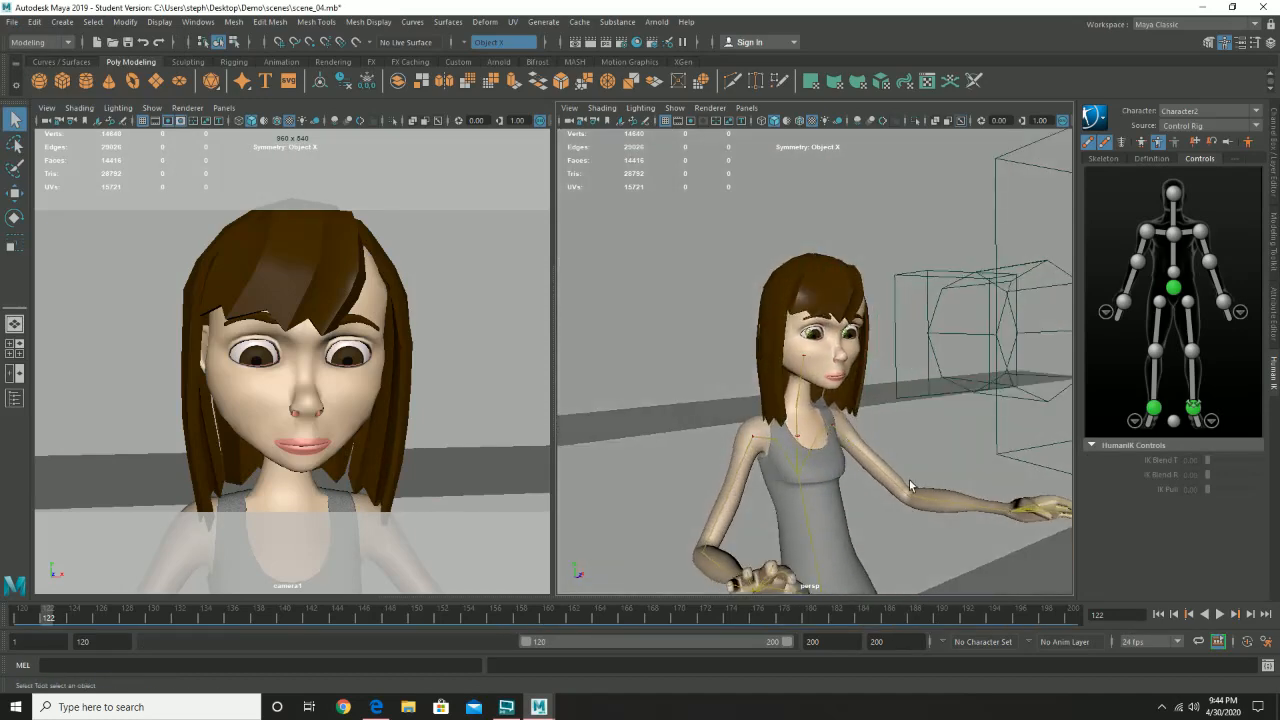
left_click_drag(894, 504, 804, 427, "alt")
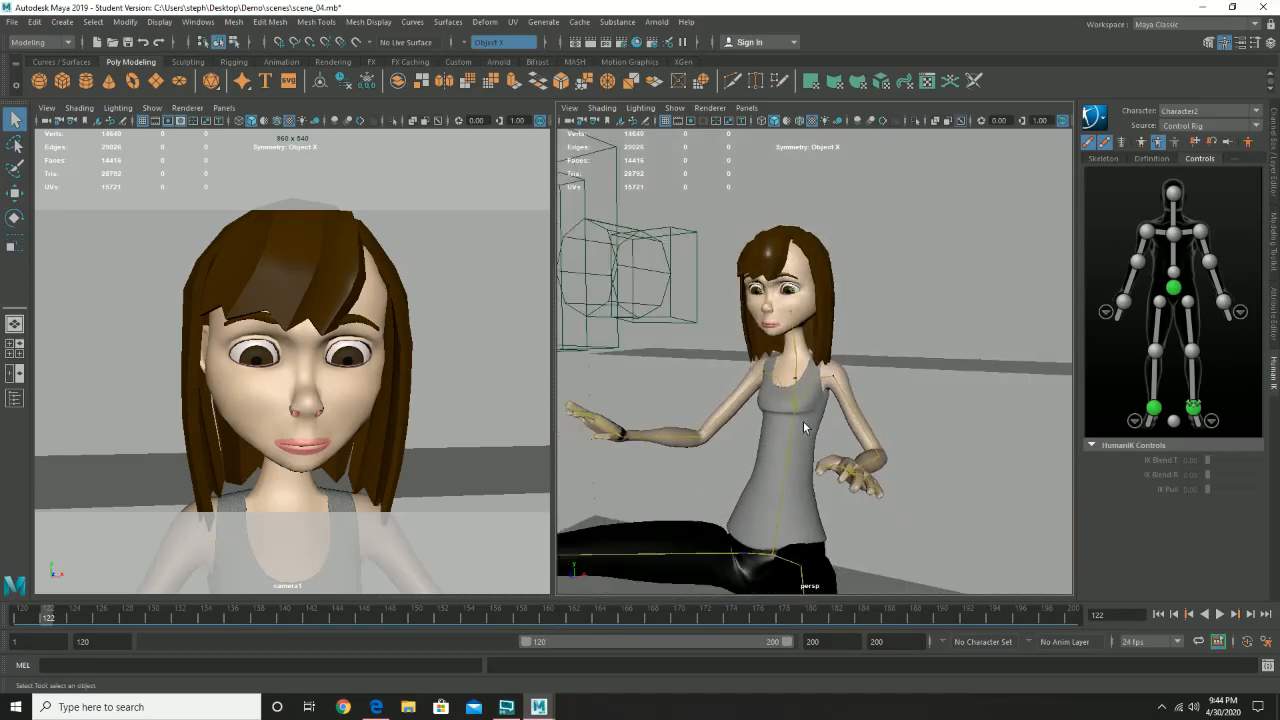
left_click(1143, 143)
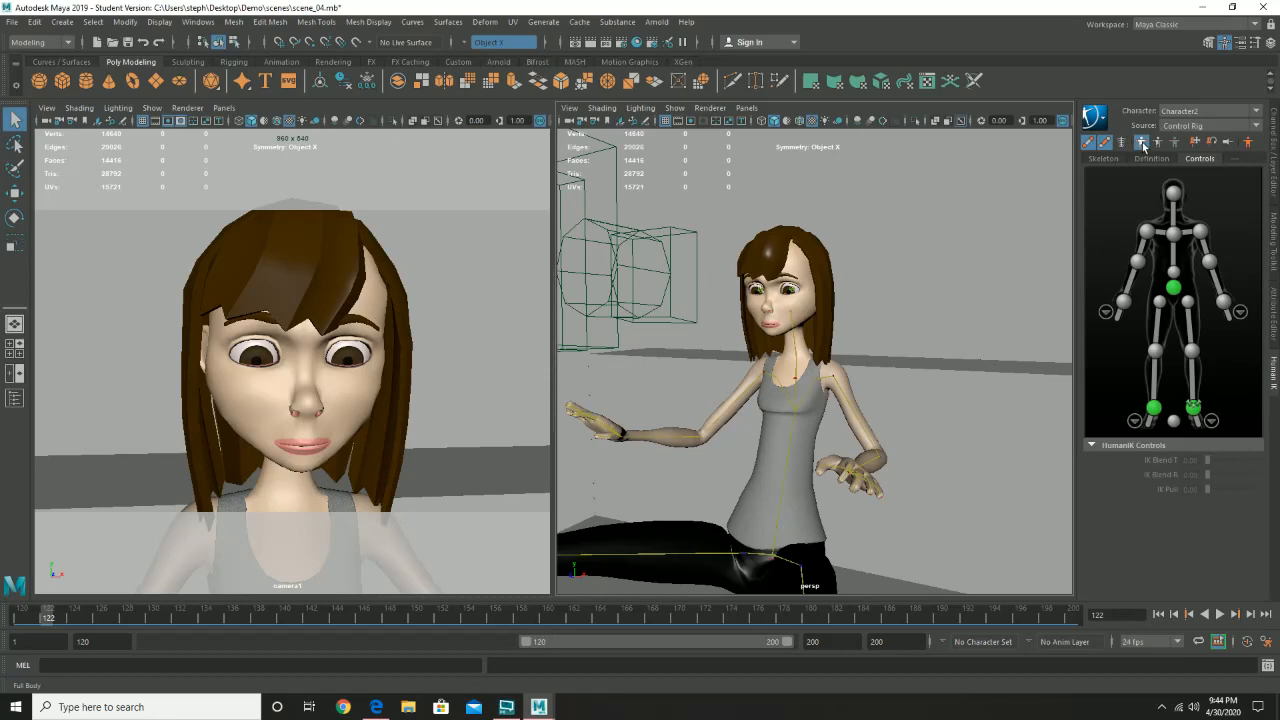
left_click(1173, 288)
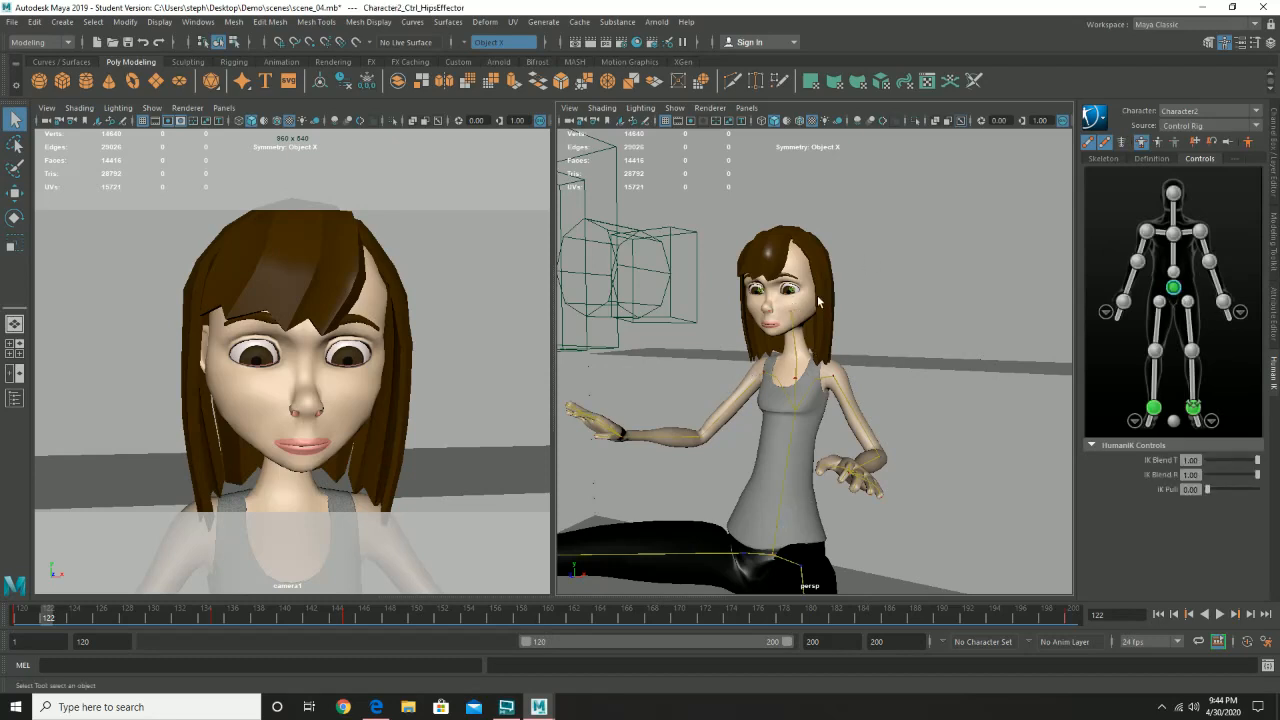
- Select the character's left eye control with the Rotate tool active, and switch the selection to the right eye control
scroll(800, 300, "up", 5)
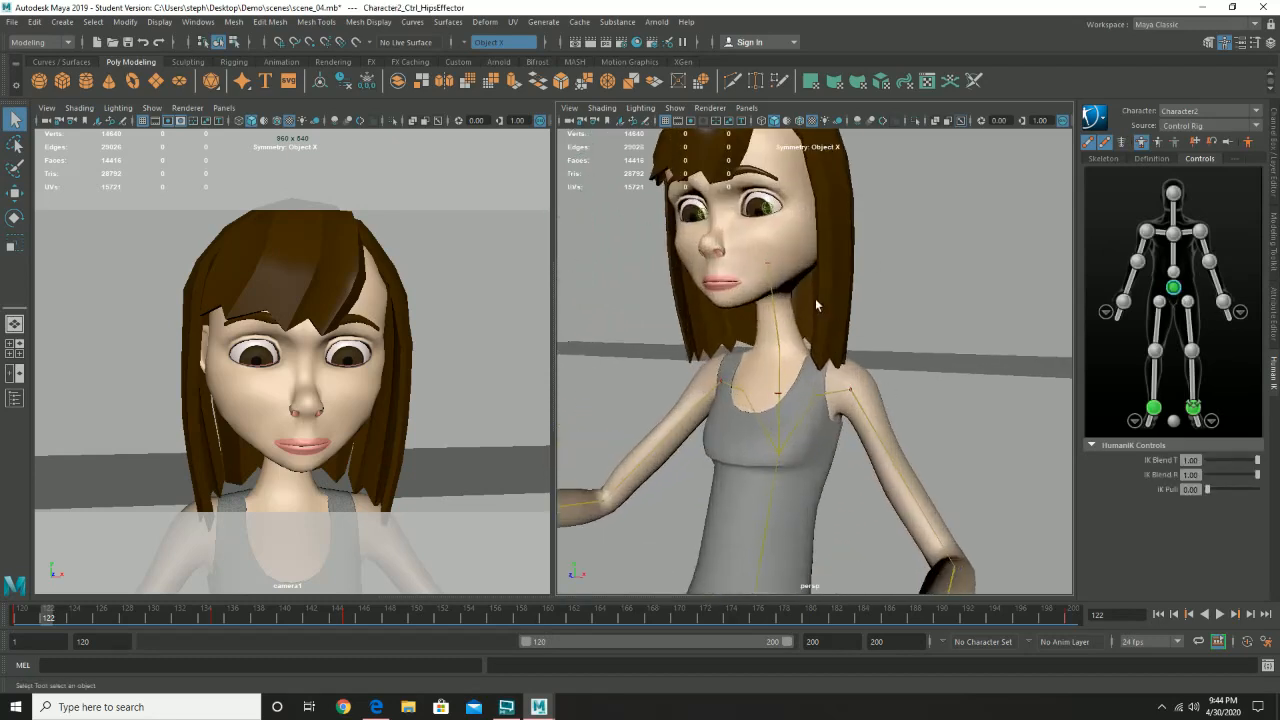
left_click_drag(817, 322, 857, 397, "alt")
middle_click_drag(857, 397, 895, 453, "alt")
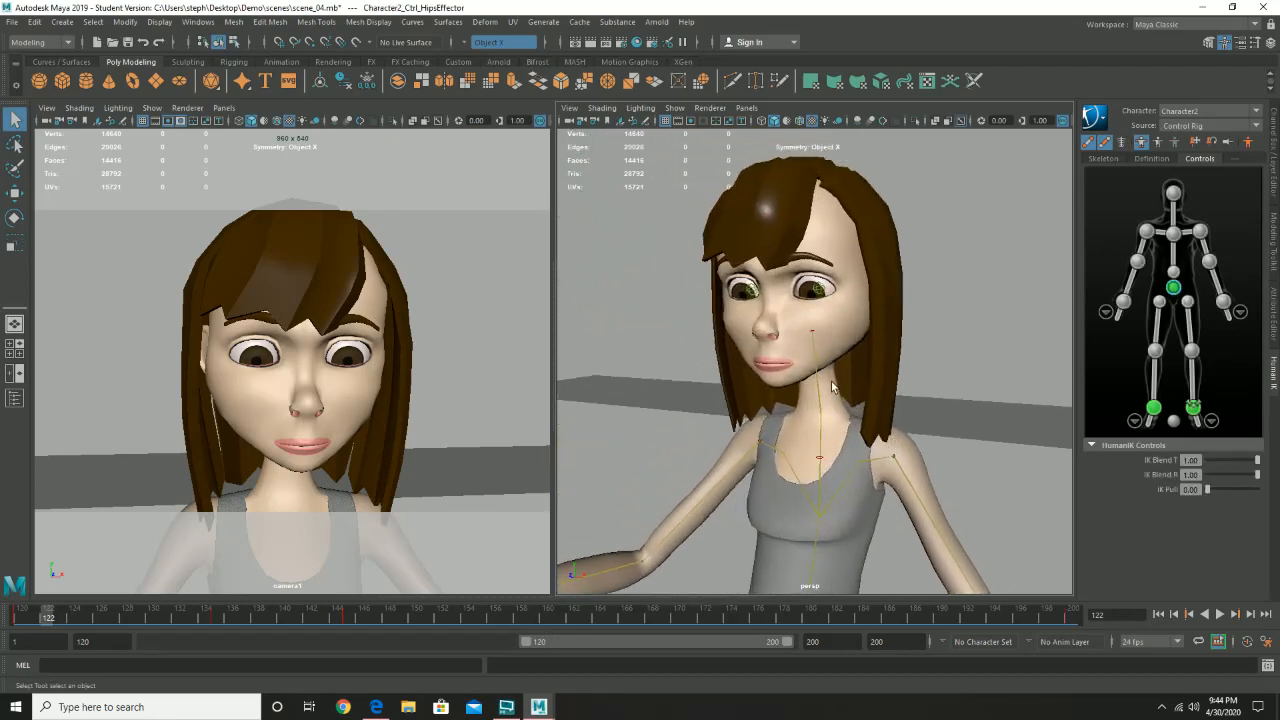
scroll(828, 340, "up", 2)
left_click(817, 268)
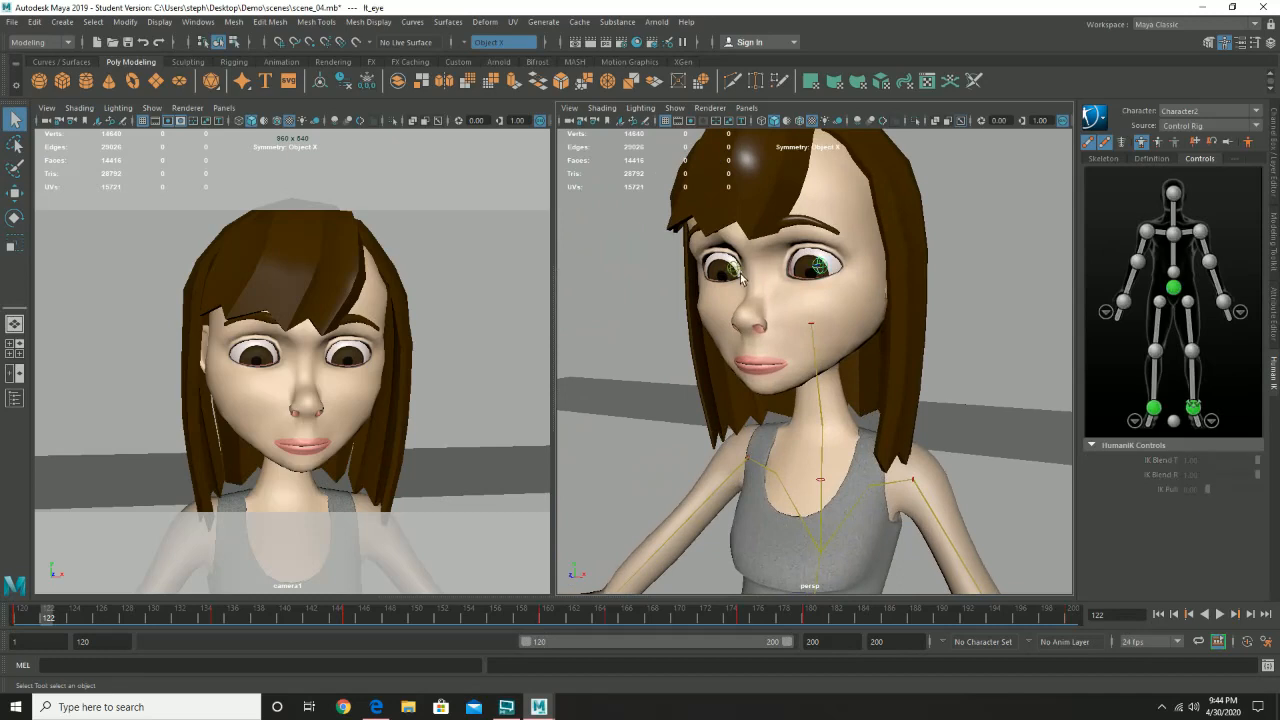
key("e")
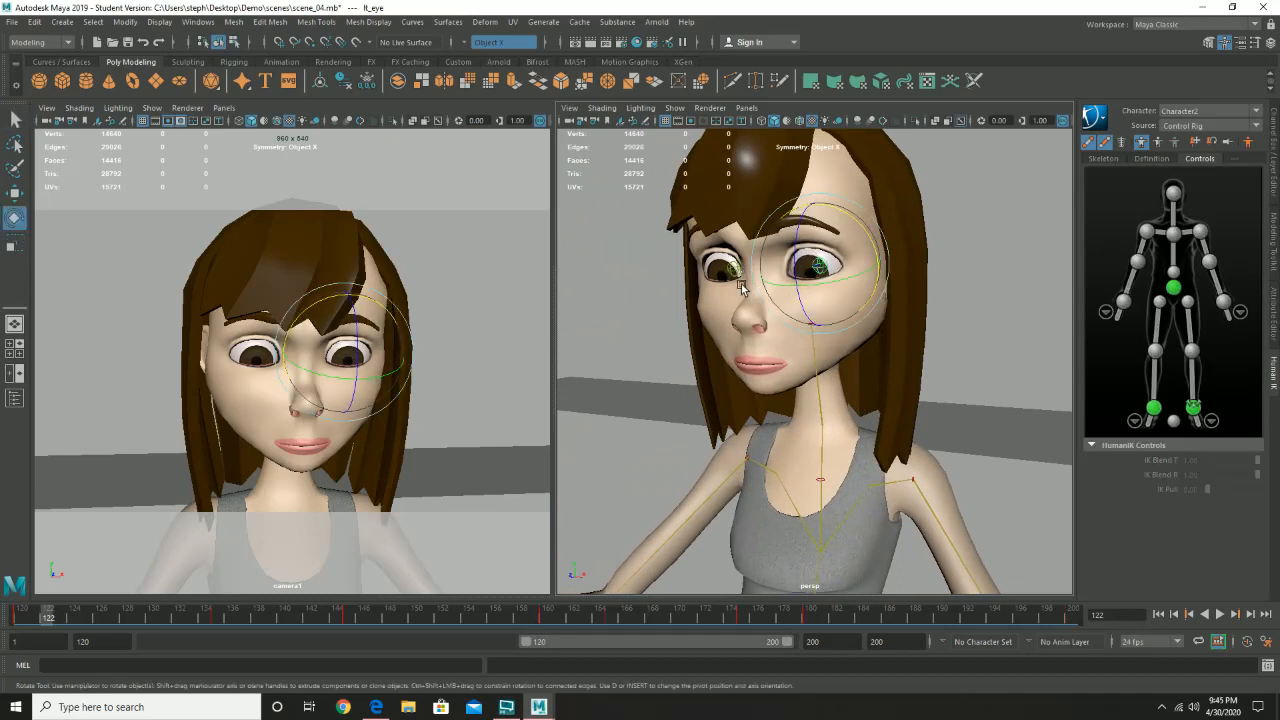
left_click(733, 270)
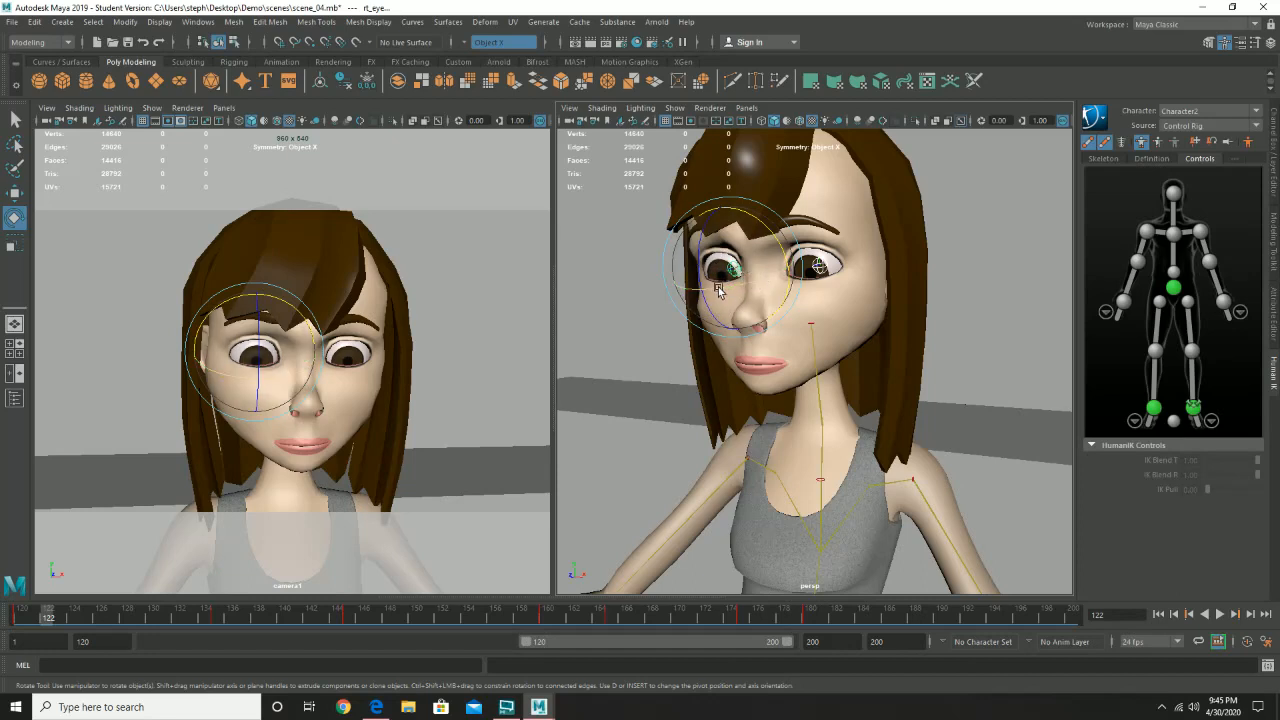
- Try rotating the right eye control about its Z axis and undo the rotations
left_click_drag(717, 289, 697, 240)
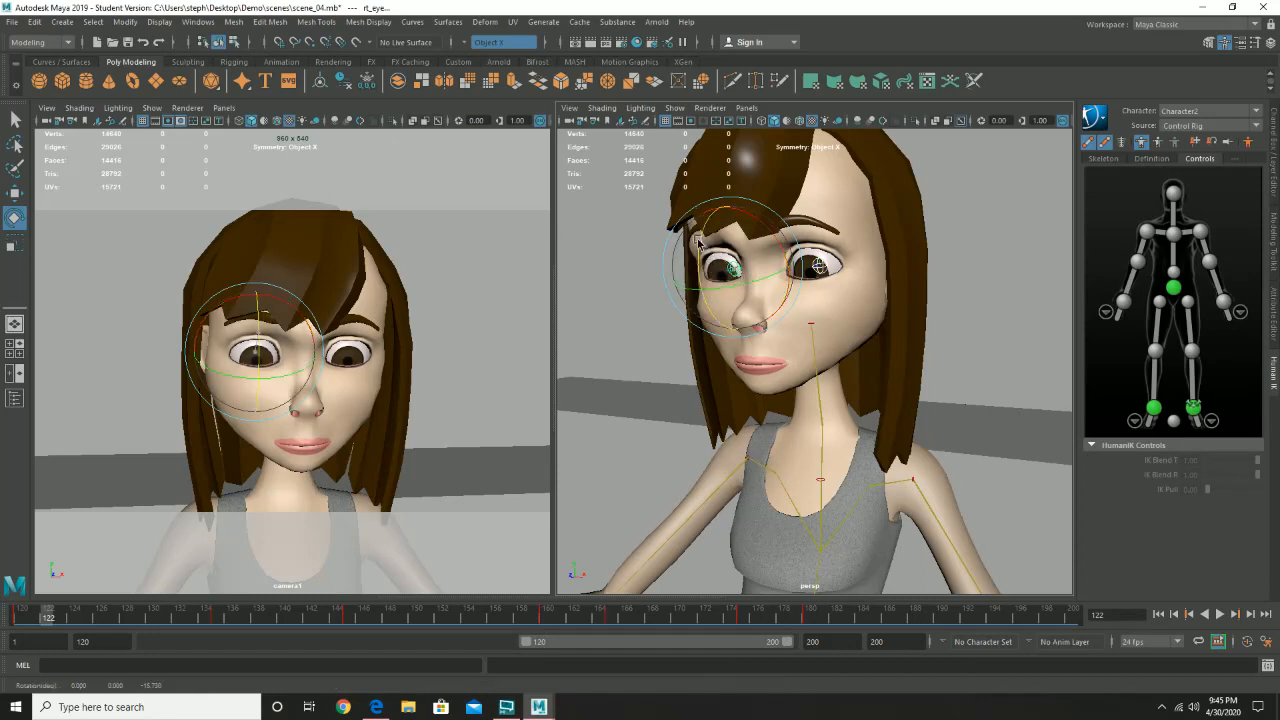
key("ctrl+z")
key("ctrl+z")
key("ctrl+z")
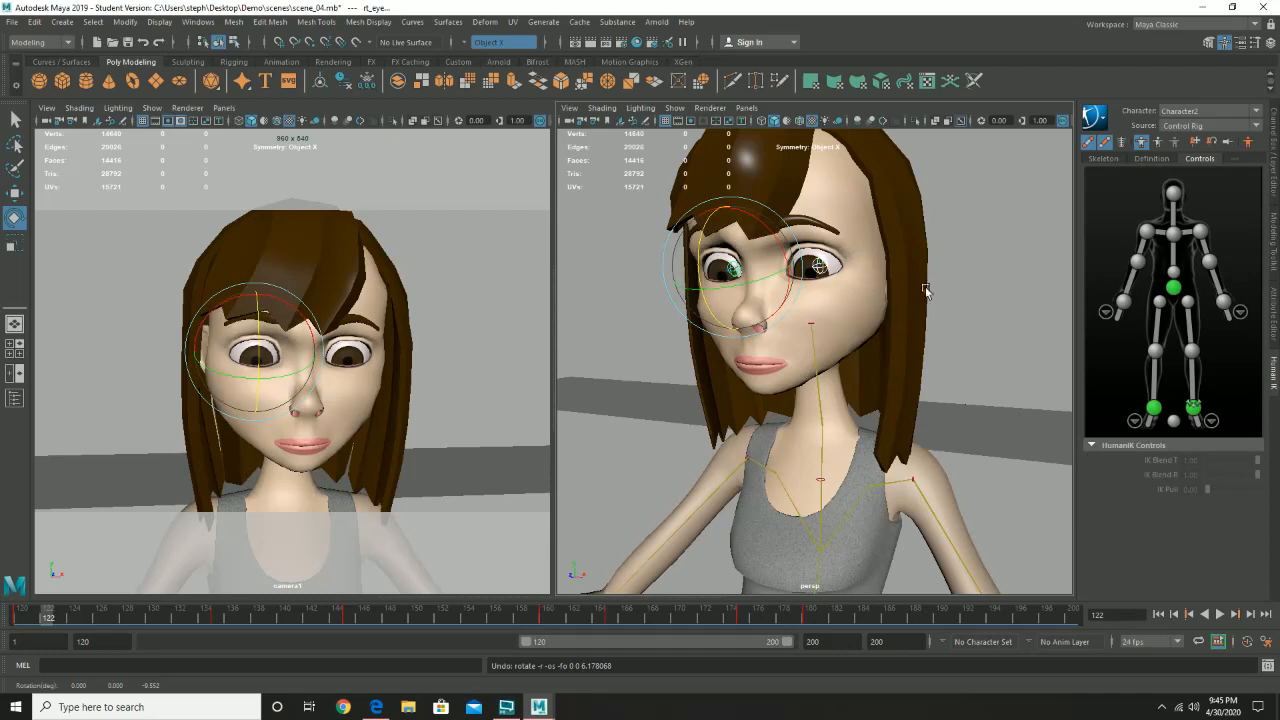
- Go to frame 120 and review the facial and eyebrow blend shape weights in the Shape Editor, closing it when done
left_click_drag(48, 614, 20, 614)
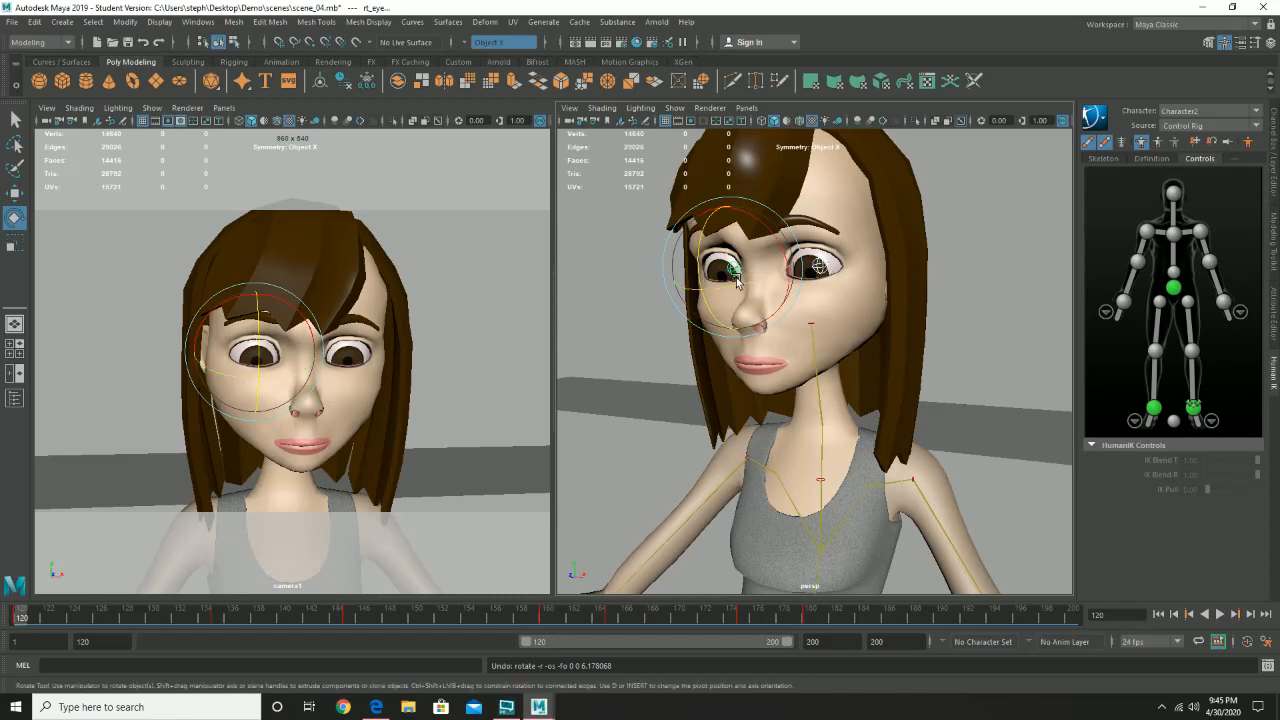
left_click(195, 22)
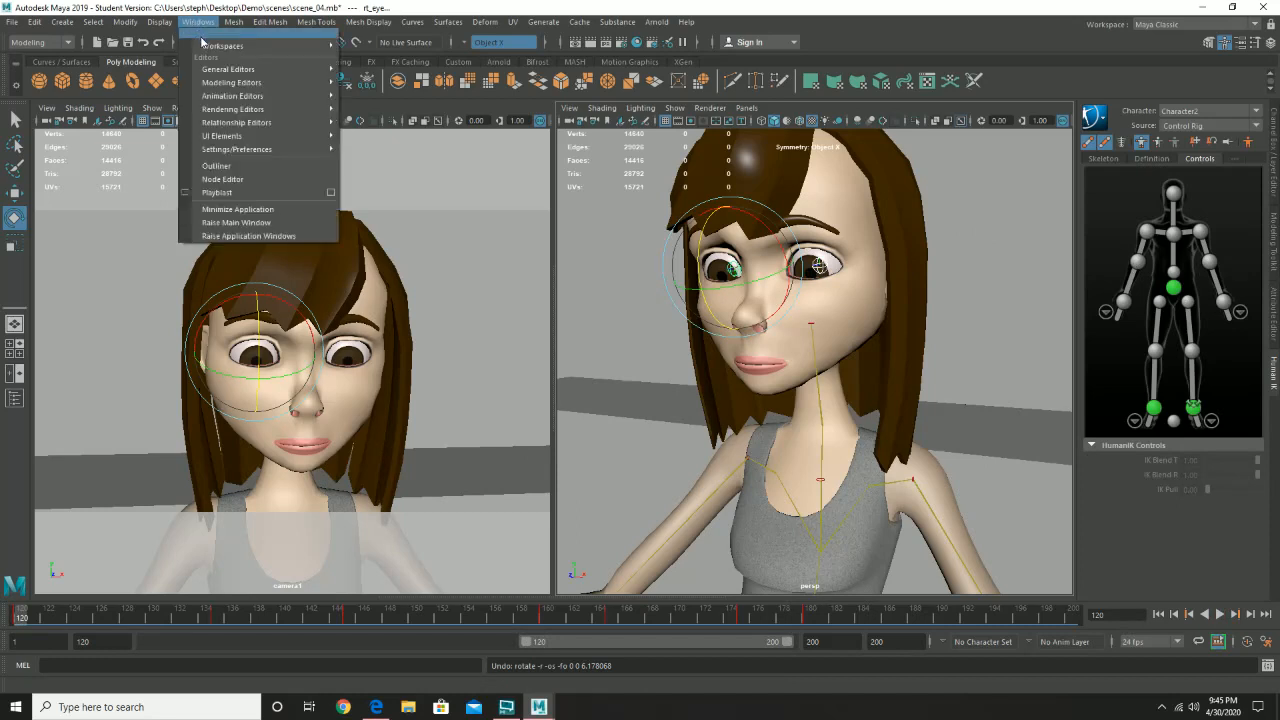
mouse_move(258, 100)
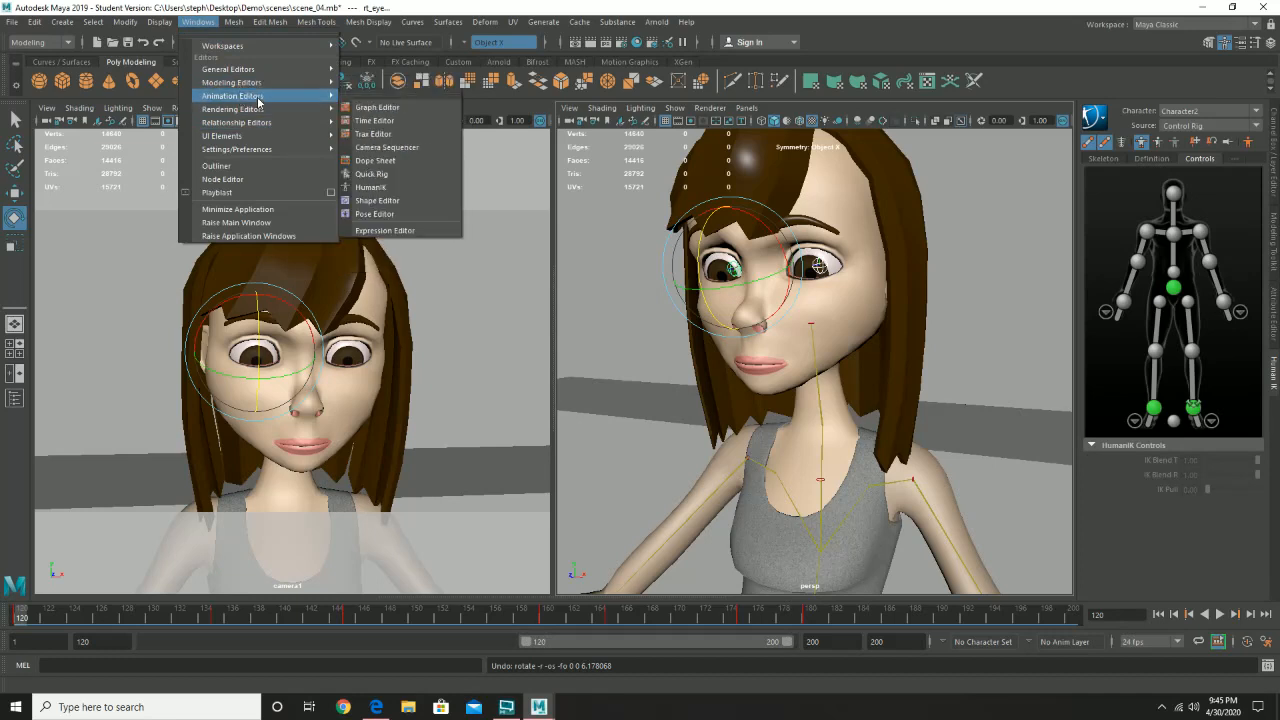
left_click(443, 204)
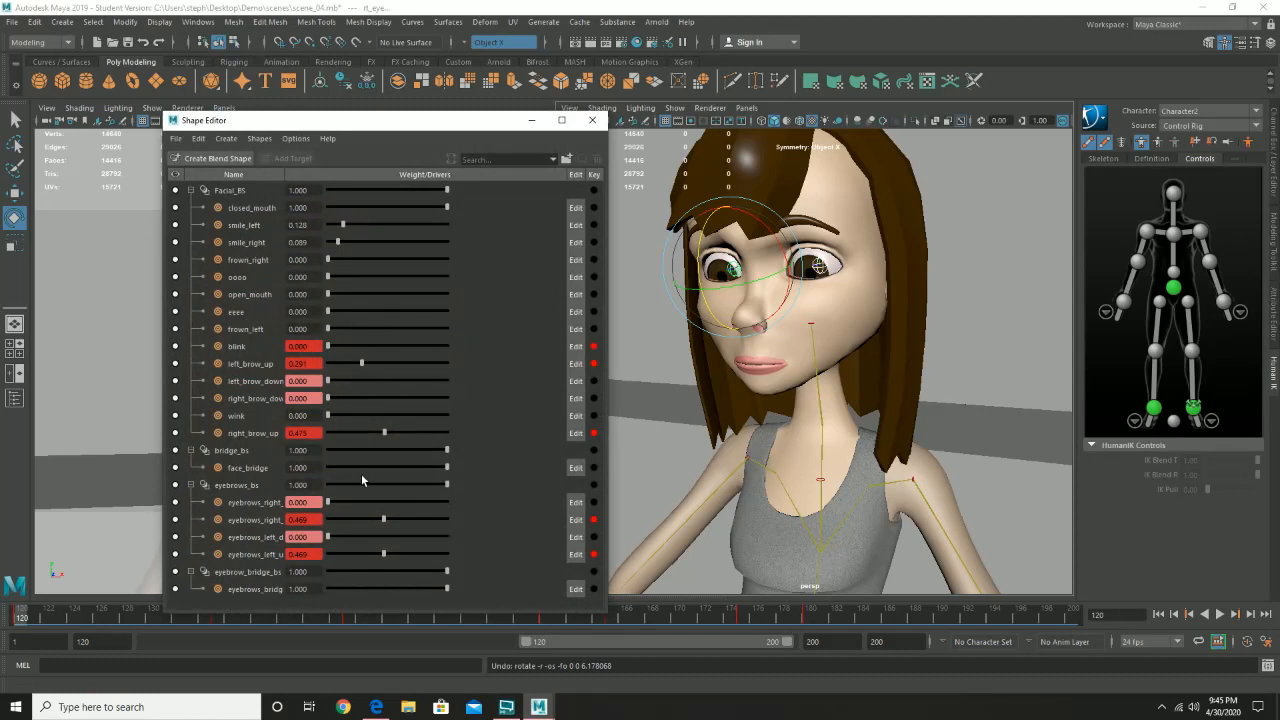
left_click(595, 121)
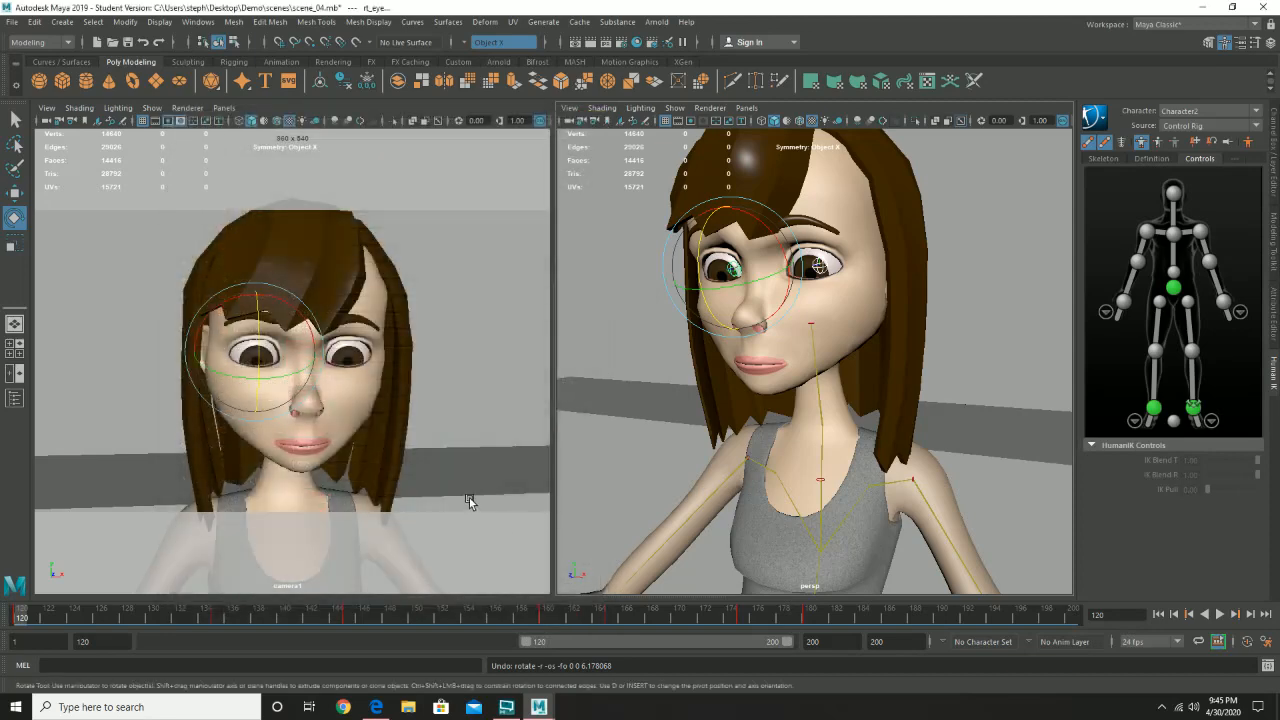
- Select the character's face mesh and expand the bridge_bs input among its channels
left_click(847, 323)
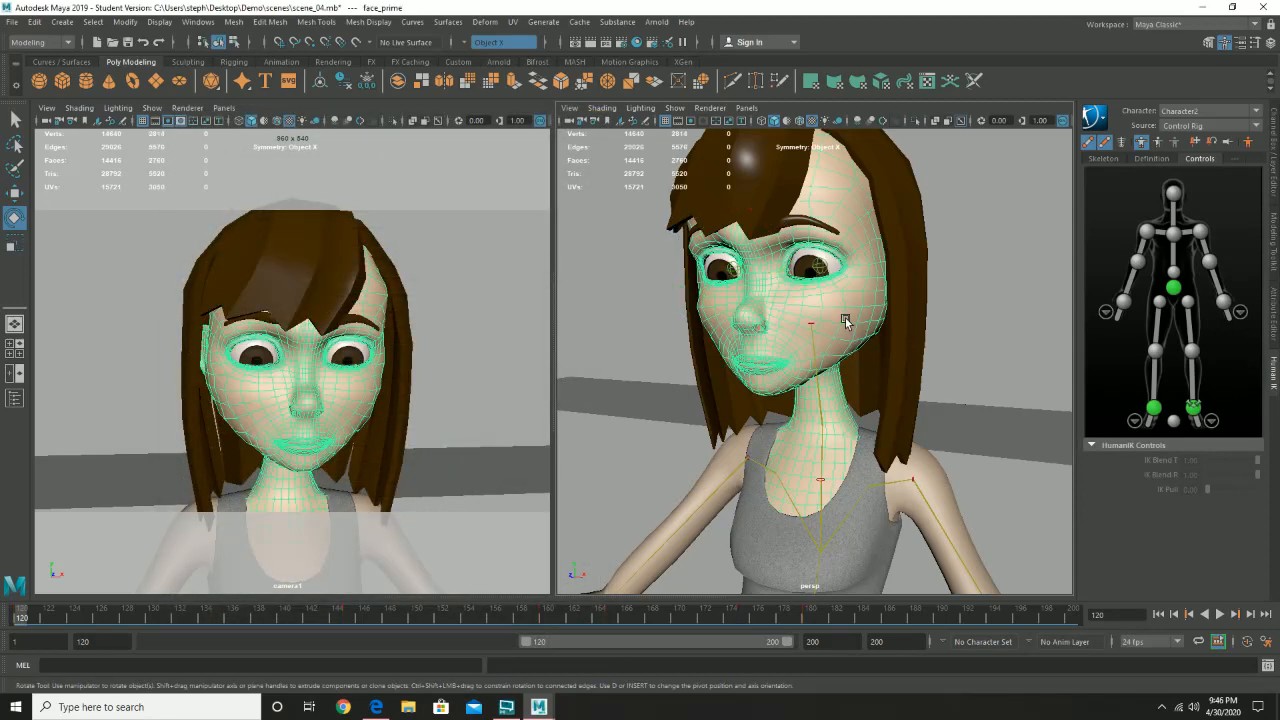
left_click(1273, 178)
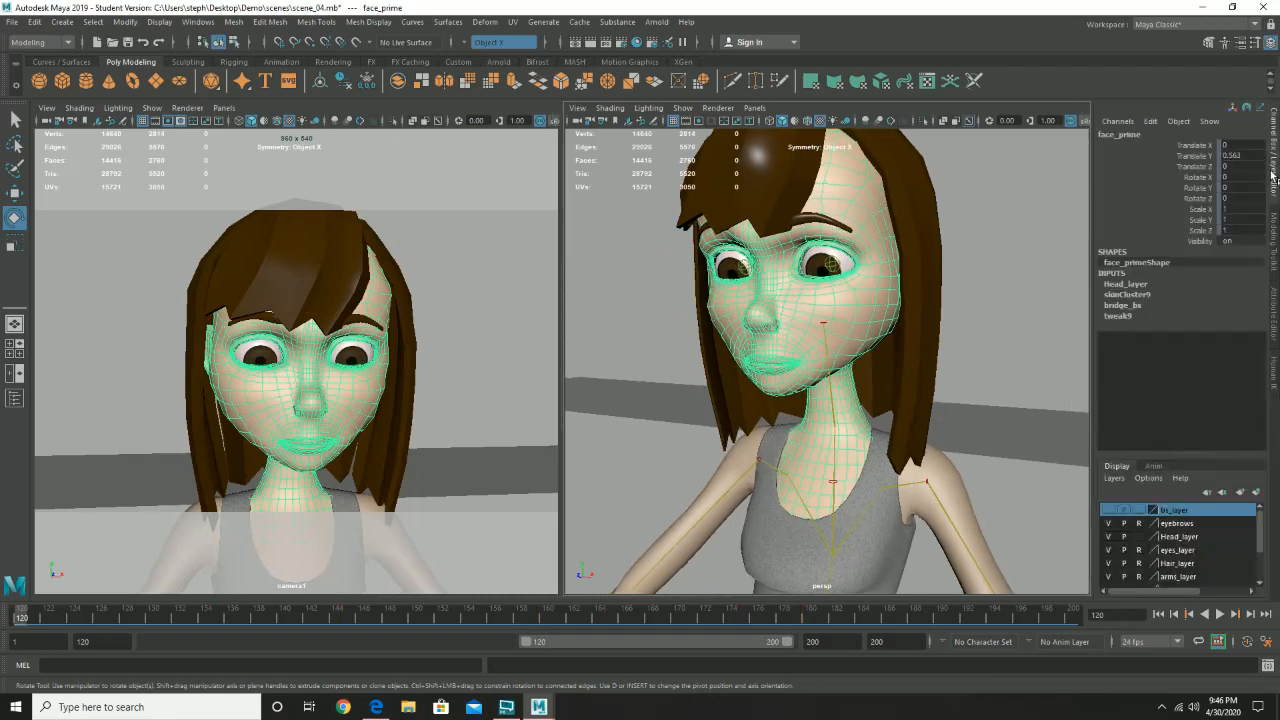
left_click(1122, 305)
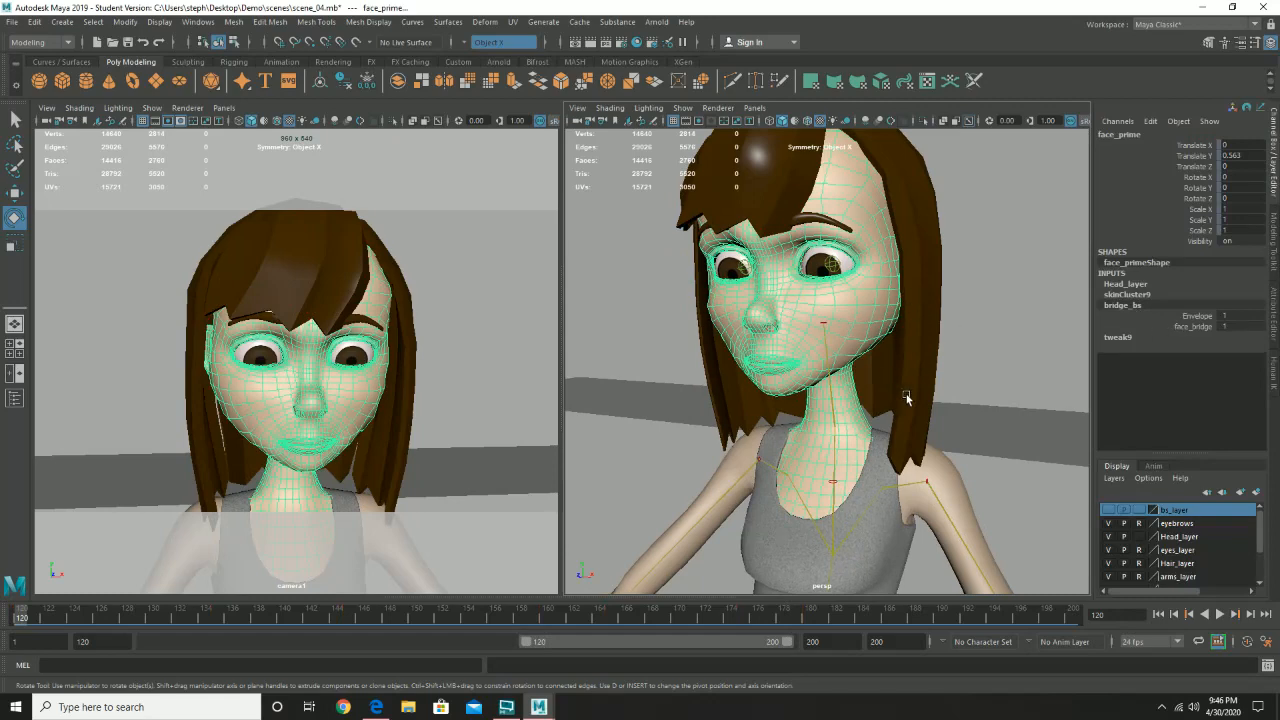
- Make the bs_layer display layer visible
scroll(993, 396, "down", 8)
scroll(993, 396, "up", 3)
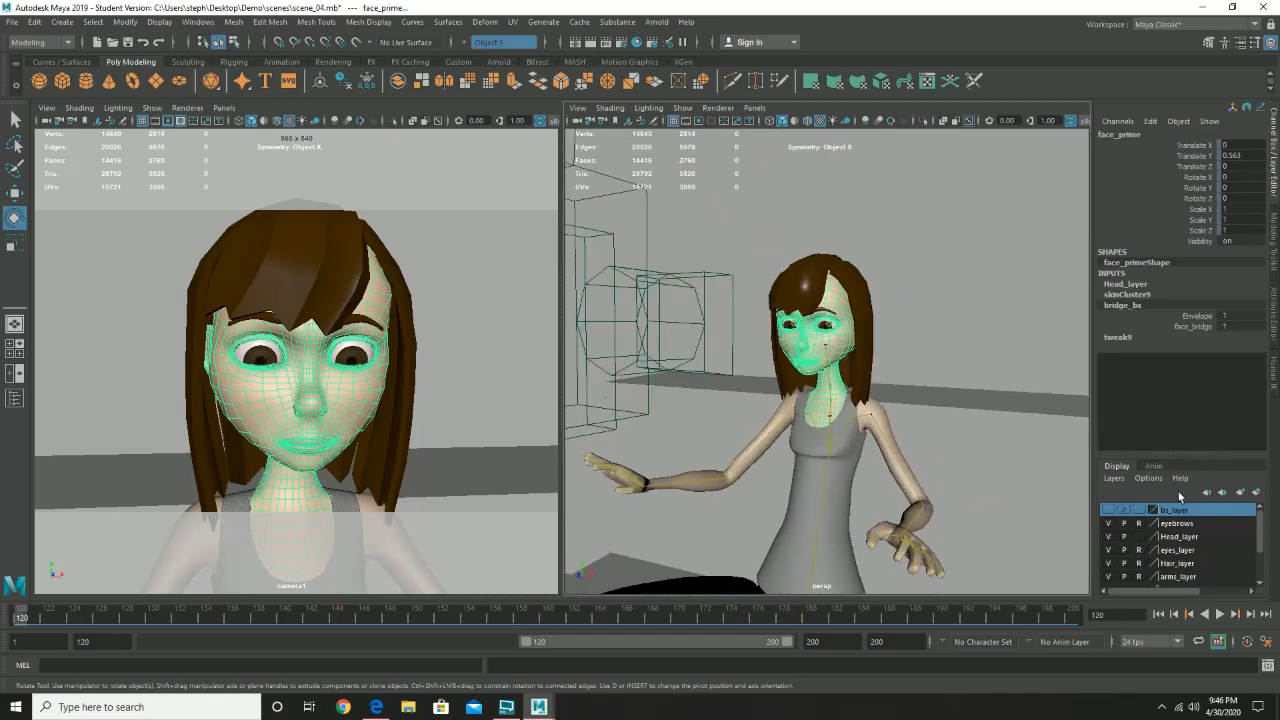
left_click(1107, 510)
- Find and select the face_bridge head among the blend shape heads, and expand its Facial_BS channels
scroll(980, 338, "down", 2)
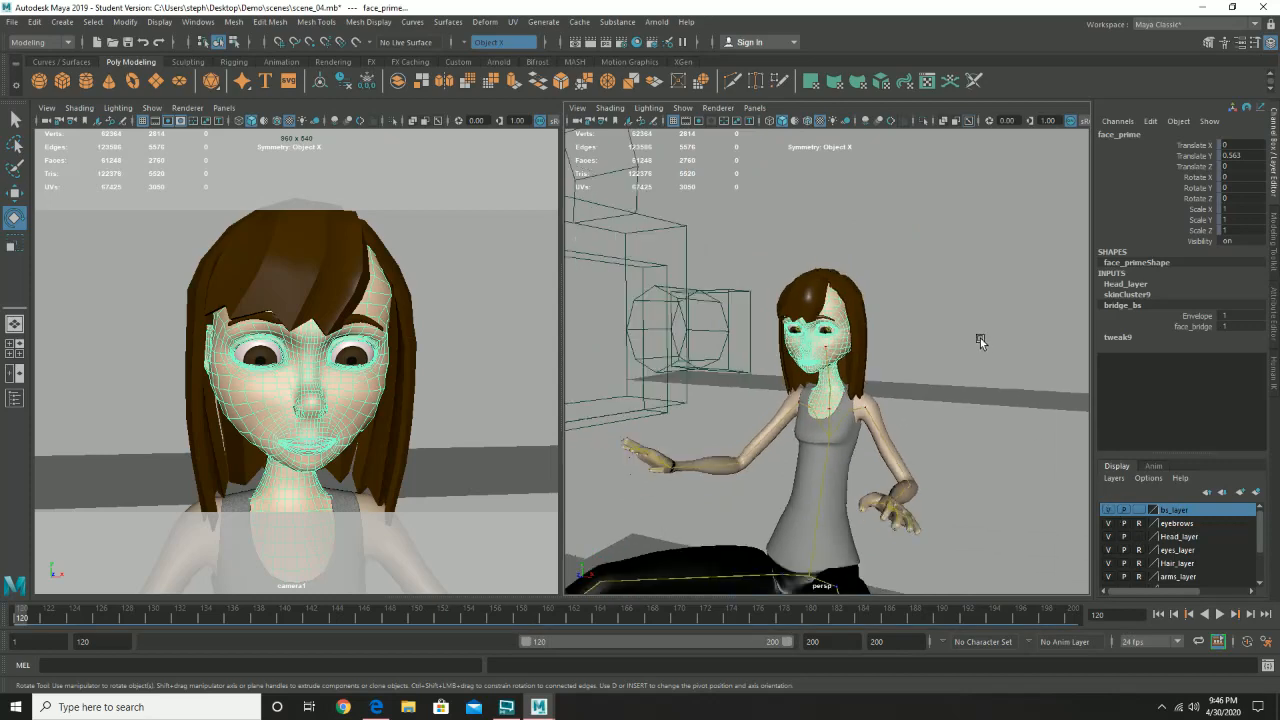
scroll(975, 341, "down", 8)
scroll(939, 319, "up", 3)
left_click_drag(939, 319, 783, 323, "alt")
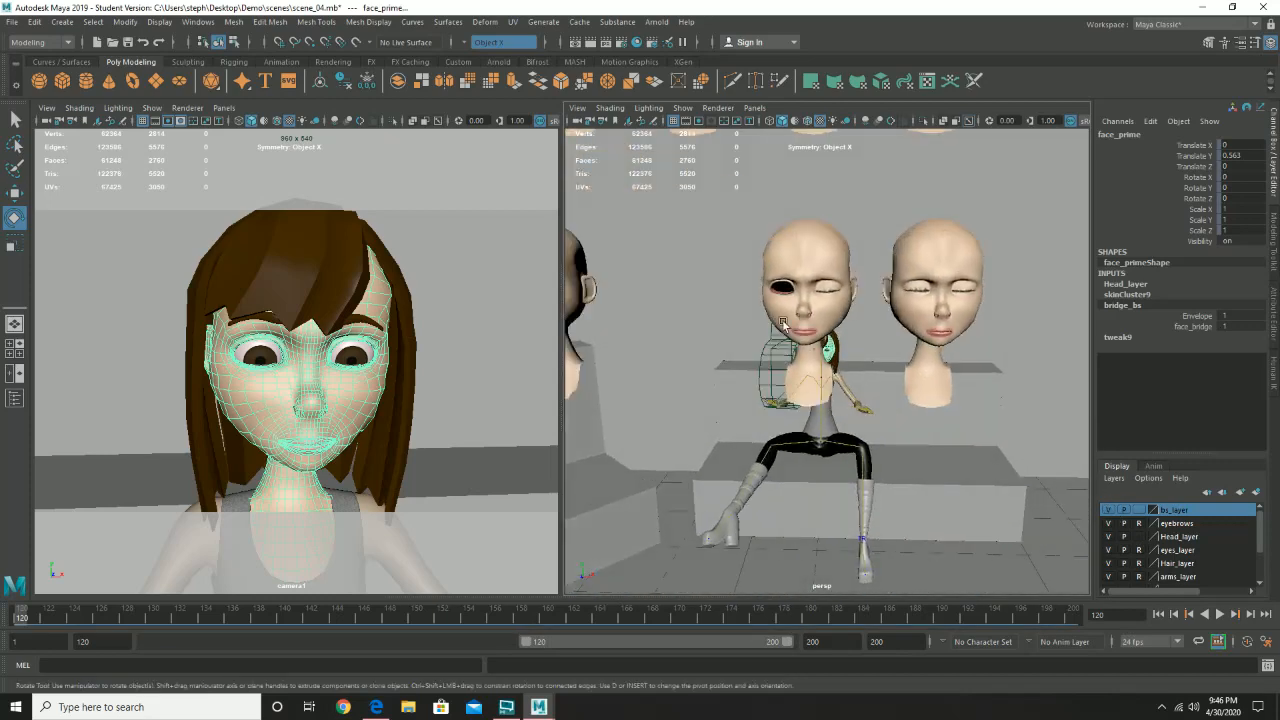
middle_click_drag(783, 323, 1024, 334, "alt")
middle_click_drag(742, 336, 1035, 330, "alt")
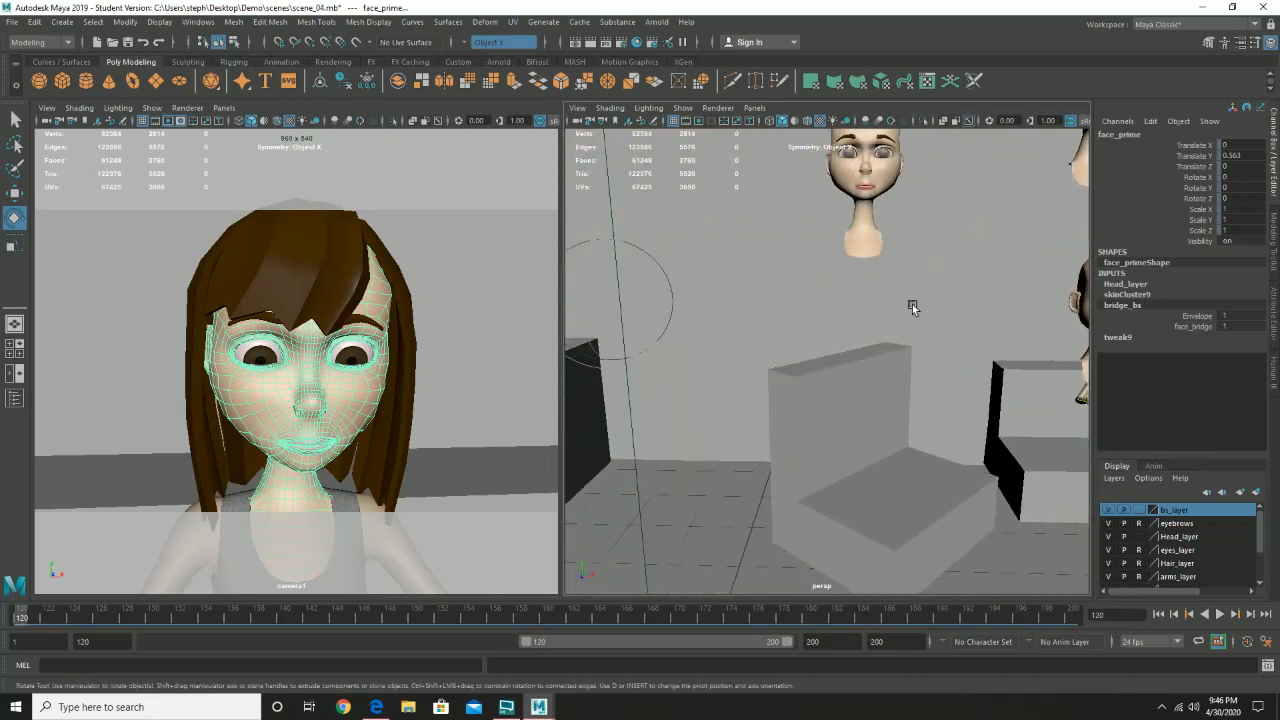
left_click_drag(872, 282, 813, 342, "alt")
left_click(757, 296)
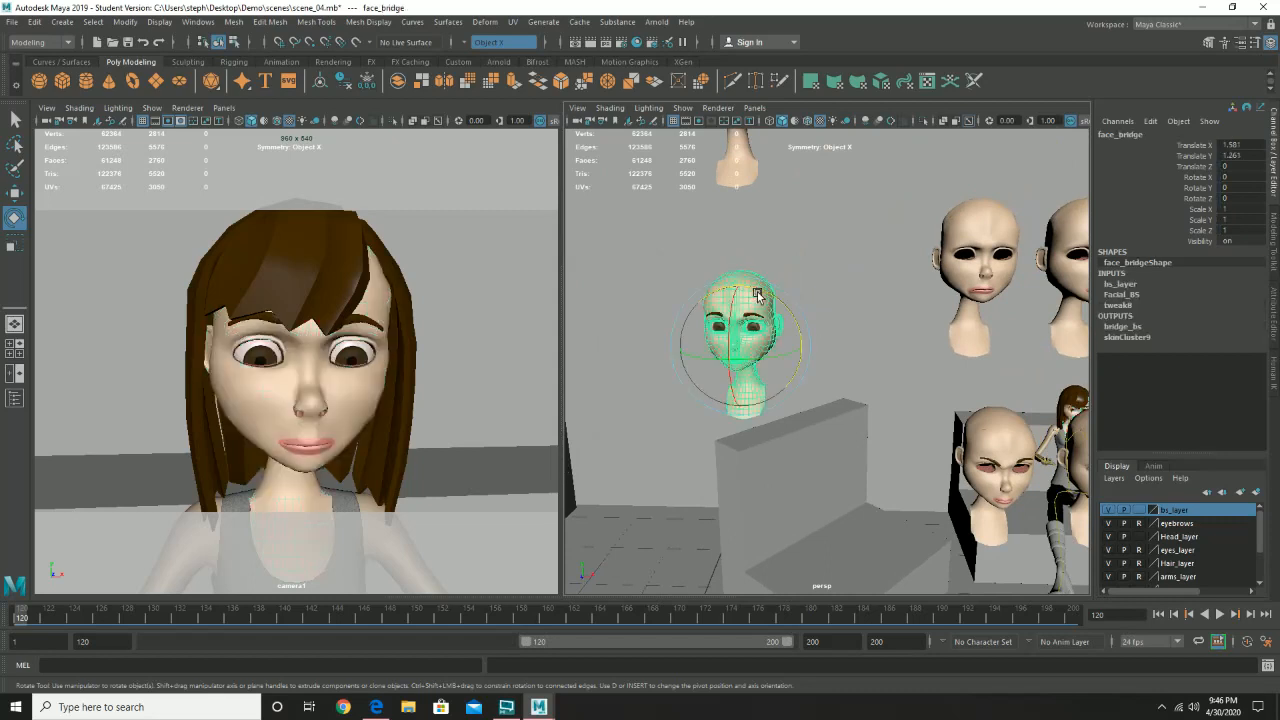
left_click(1123, 295)
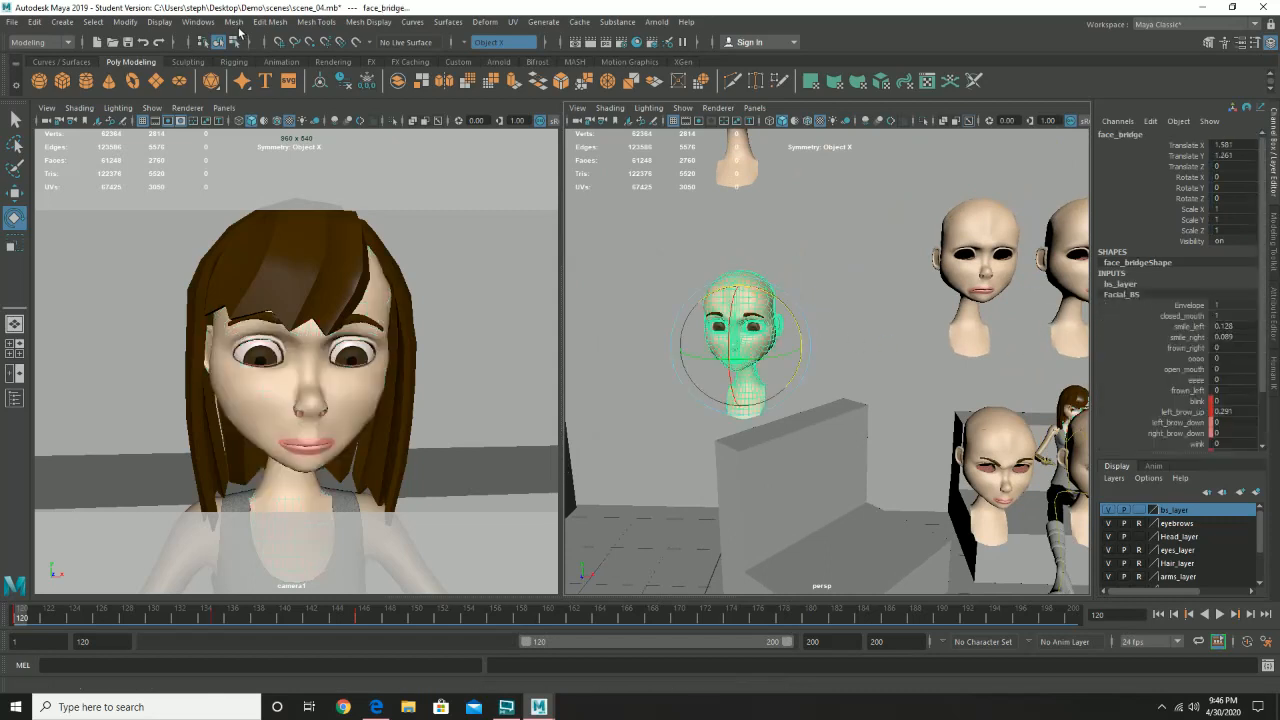
- Review the face_bridge head's left and right brow blend shape curves in the Graph Editor, closing it when done
left_click(197, 22)
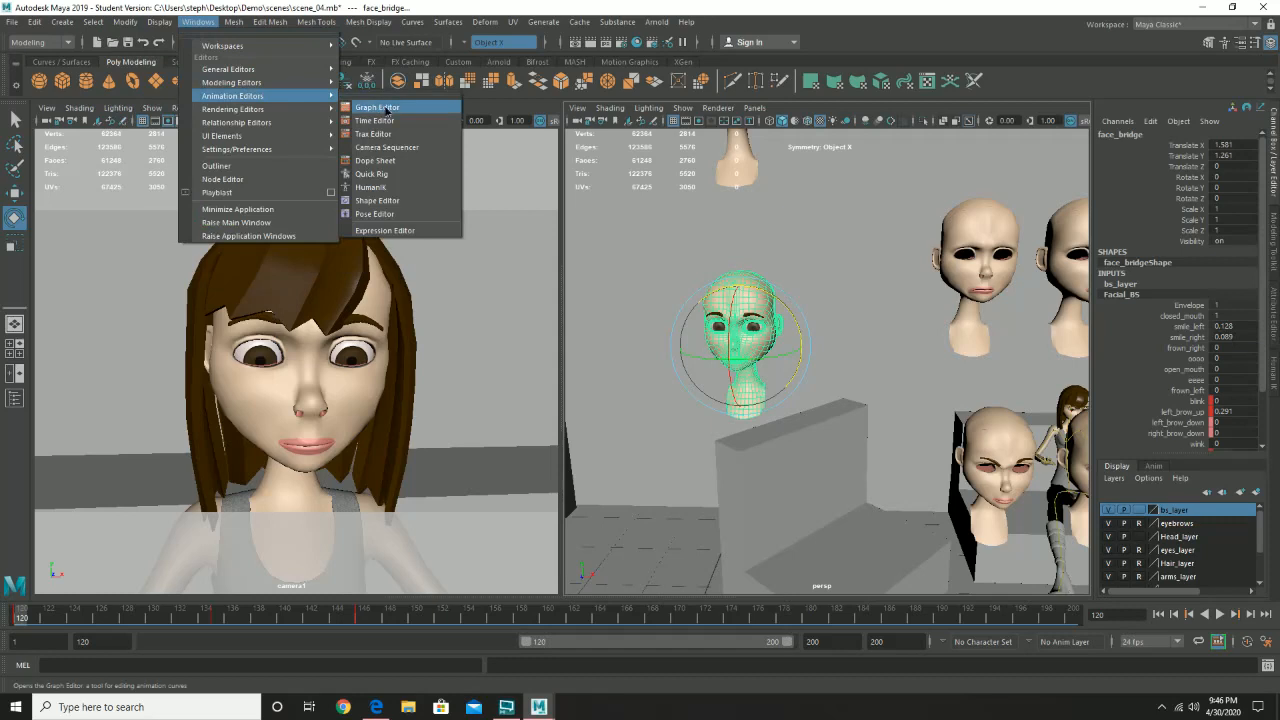
left_click(377, 107)
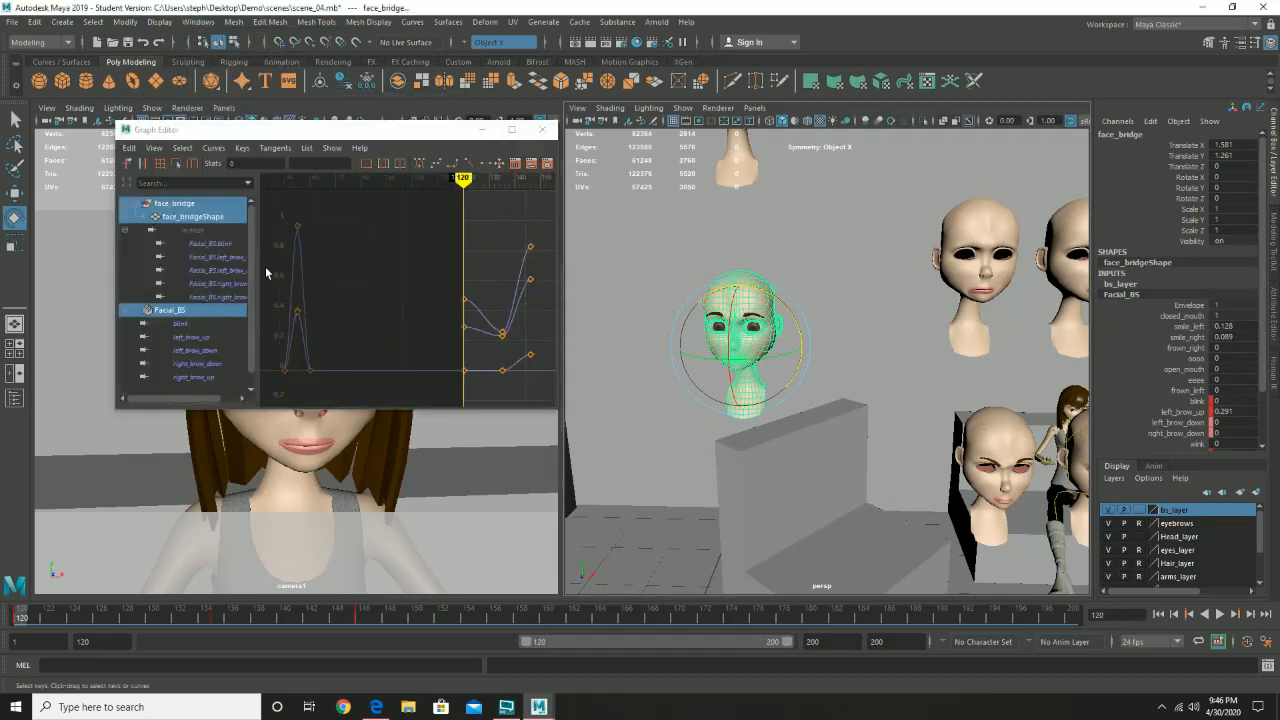
left_click(219, 257)
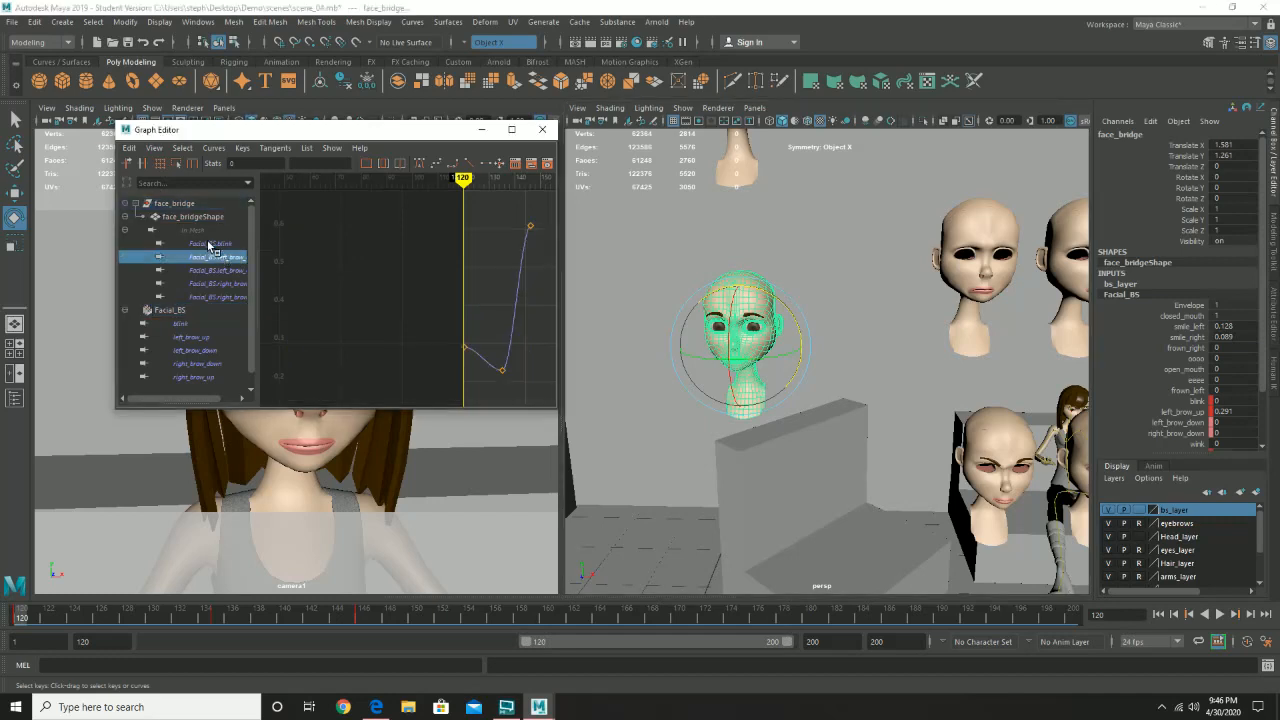
left_click(219, 270)
left_click(216, 284)
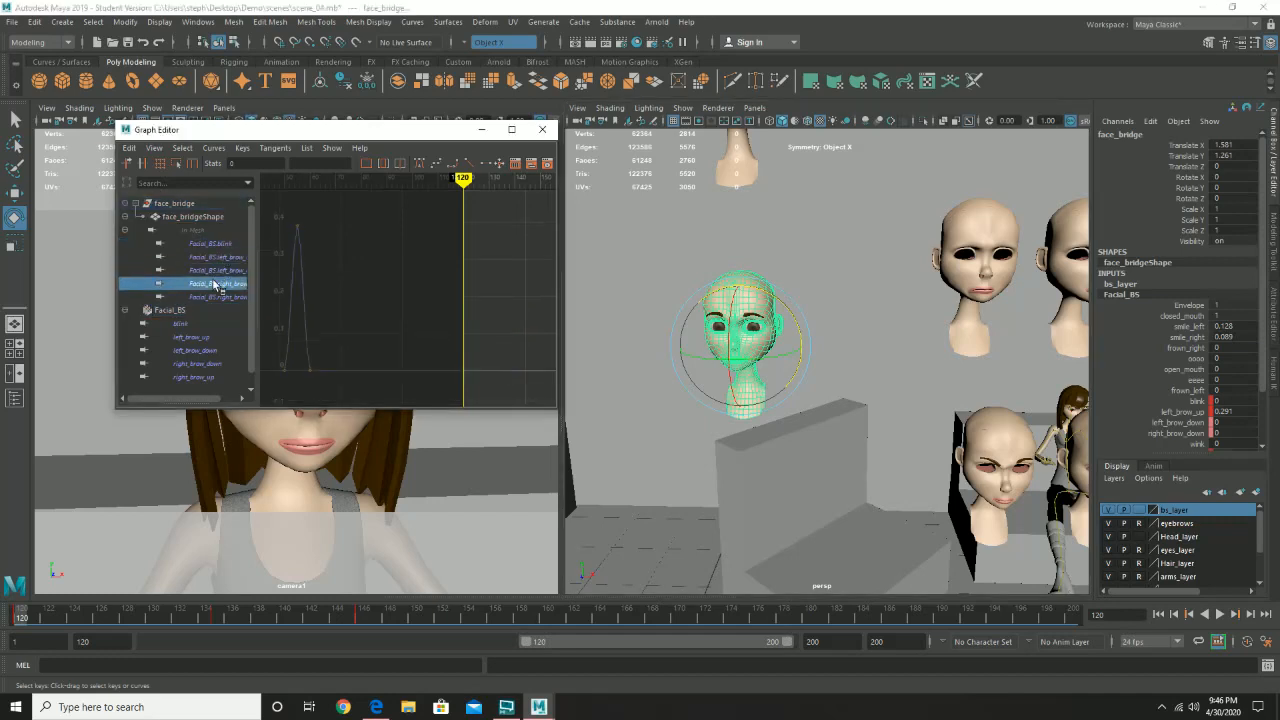
left_click_drag(280, 214, 410, 399)
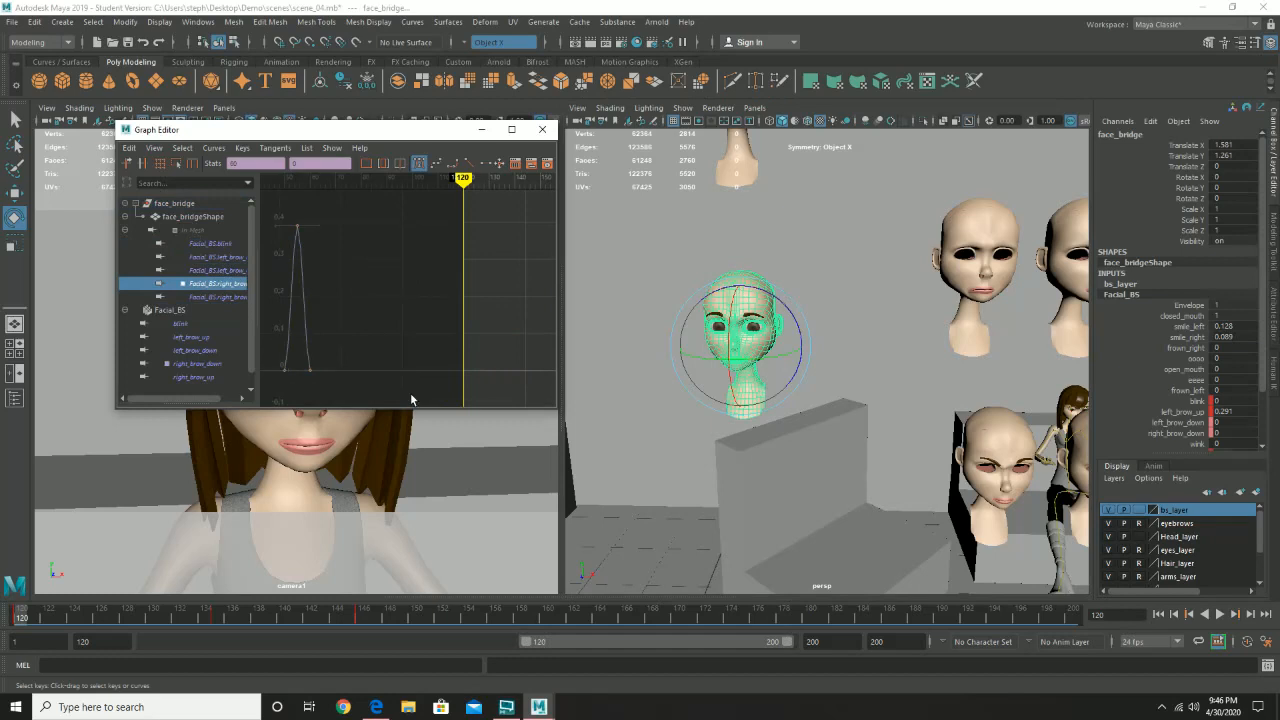
left_click(543, 130)
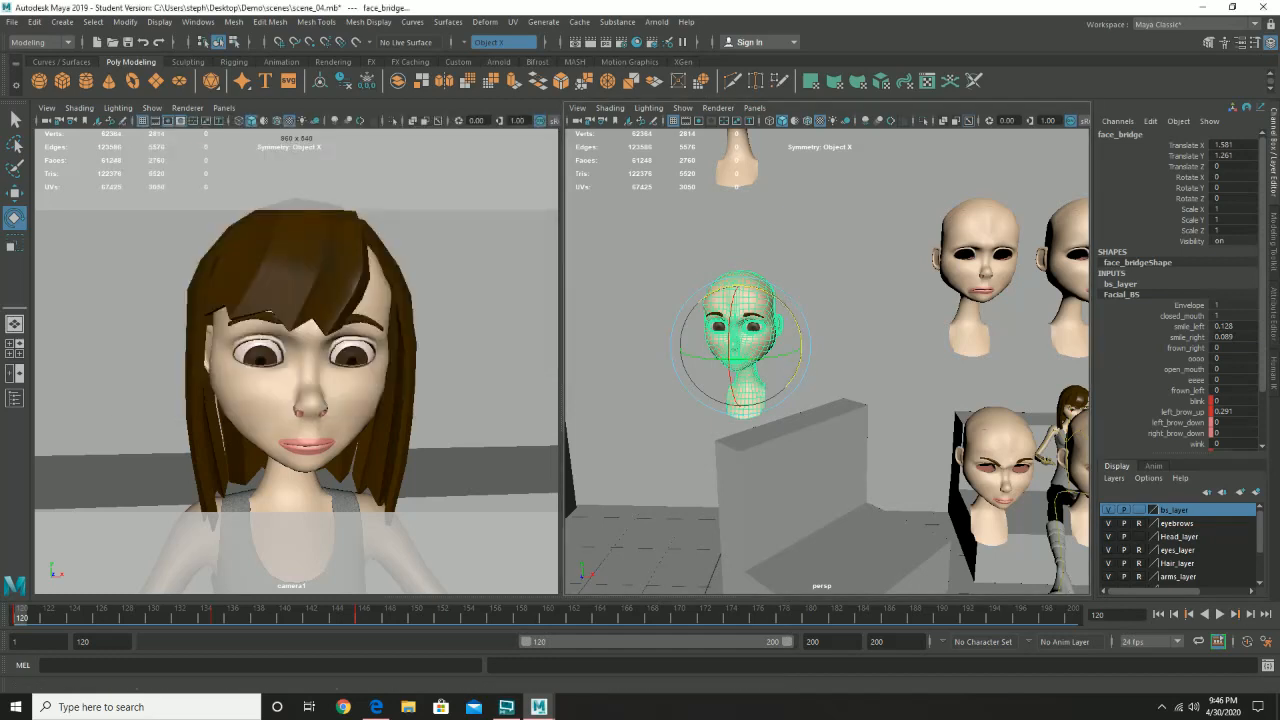
- Hide the bs_layer display layer and frame the seated character's upper body in the perspective view
left_click(1107, 510)
left_click(987, 298)
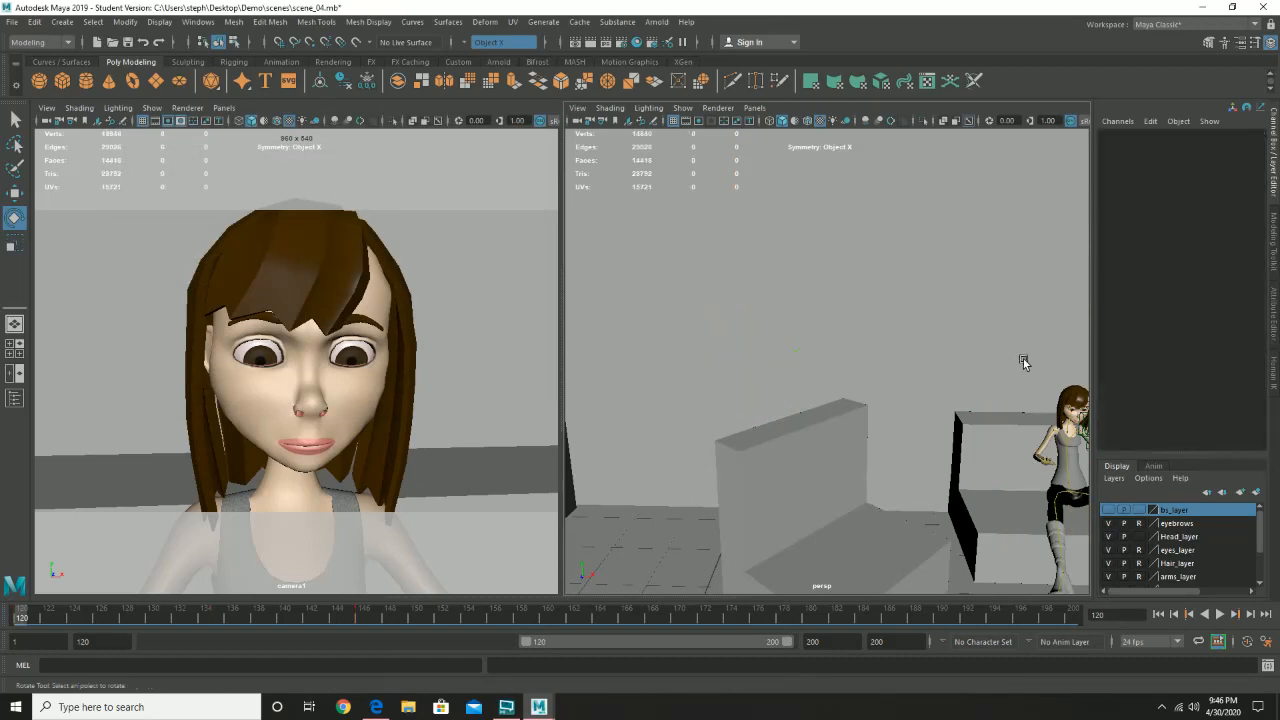
key("f")
left_click_drag(1010, 352, 885, 350, "alt")
right_click_drag(885, 350, 1031, 410, "alt")
left_click_drag(1008, 381, 778, 350, "alt")
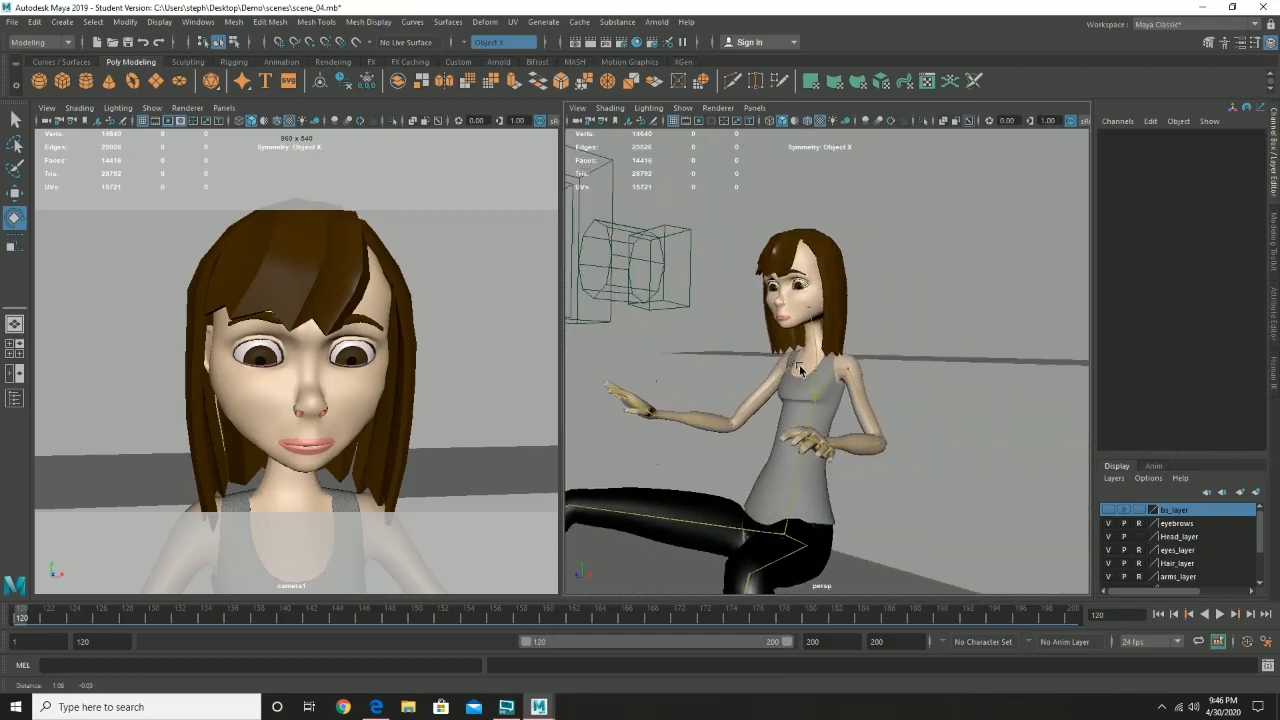
right_click_drag(778, 350, 840, 364, "alt")
left_click_drag(840, 364, 898, 430, "alt")
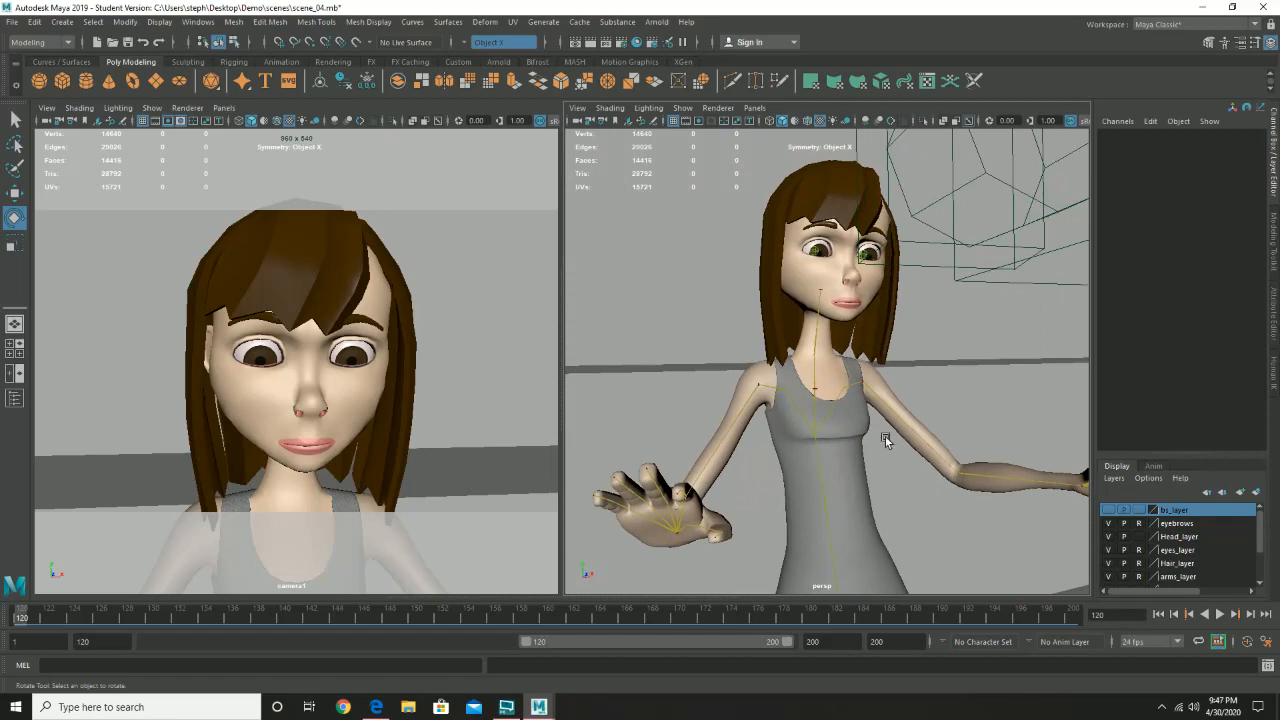
- Select the character's left arm control and show the HumanIK character controls
left_click(895, 410)
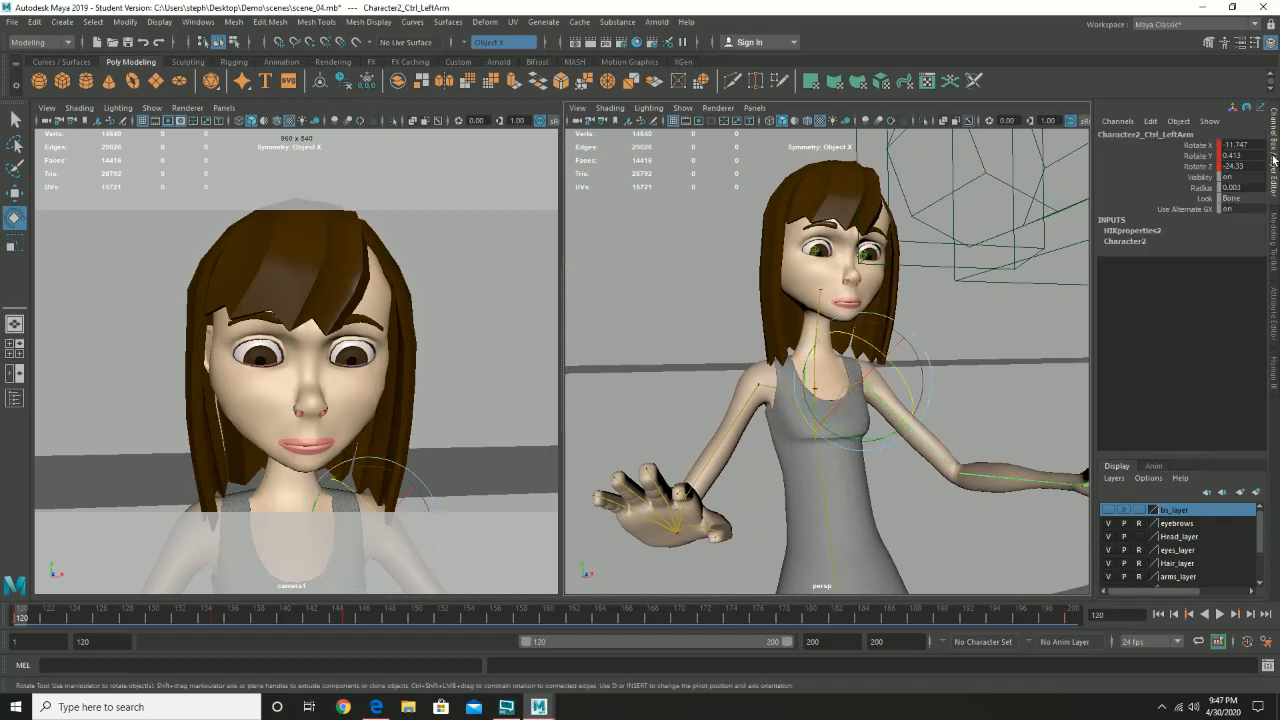
left_click(1225, 42)
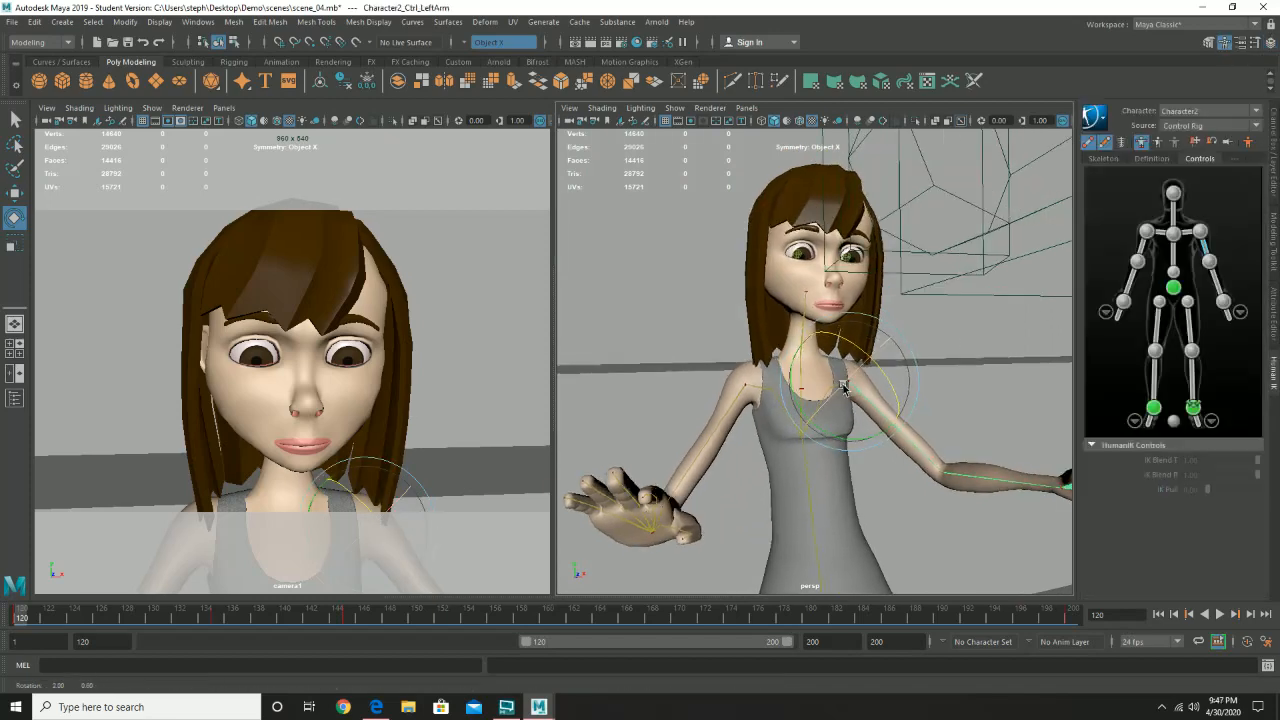
left_click_drag(843, 388, 779, 388, "alt")
right_click_drag(778, 405, 710, 453, "alt")
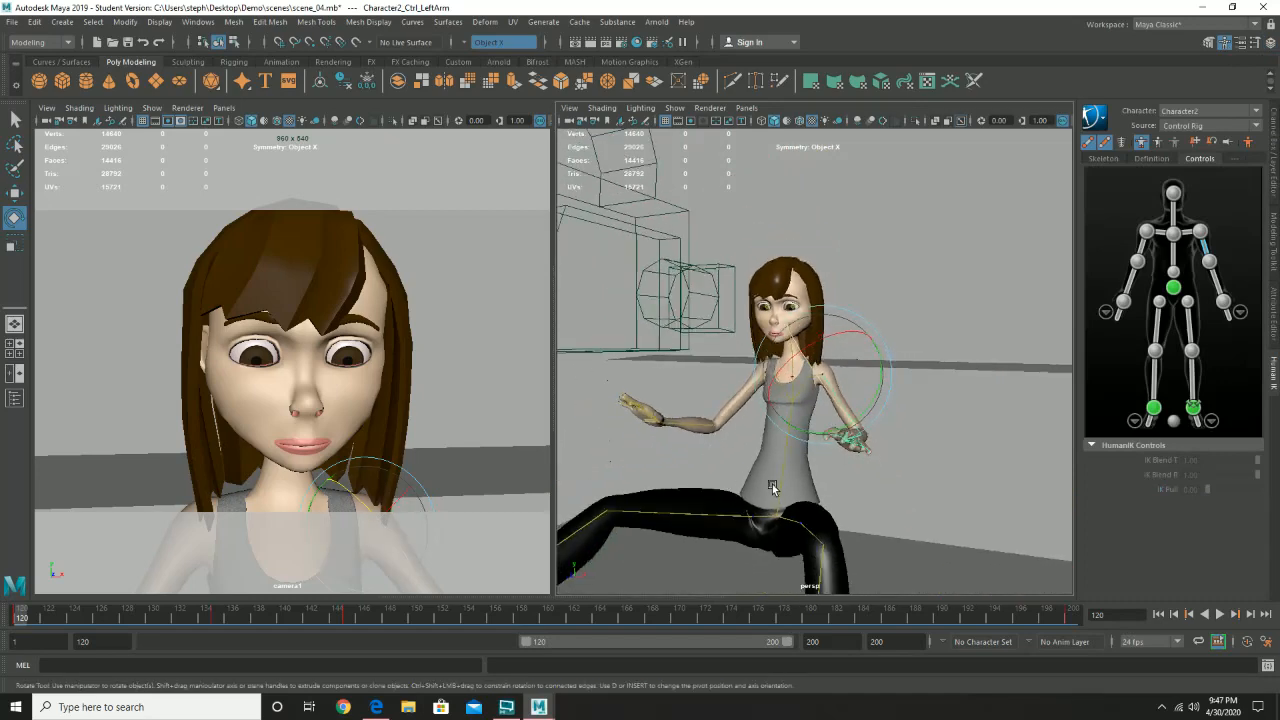
middle_click_drag(772, 487, 822, 390, "alt")
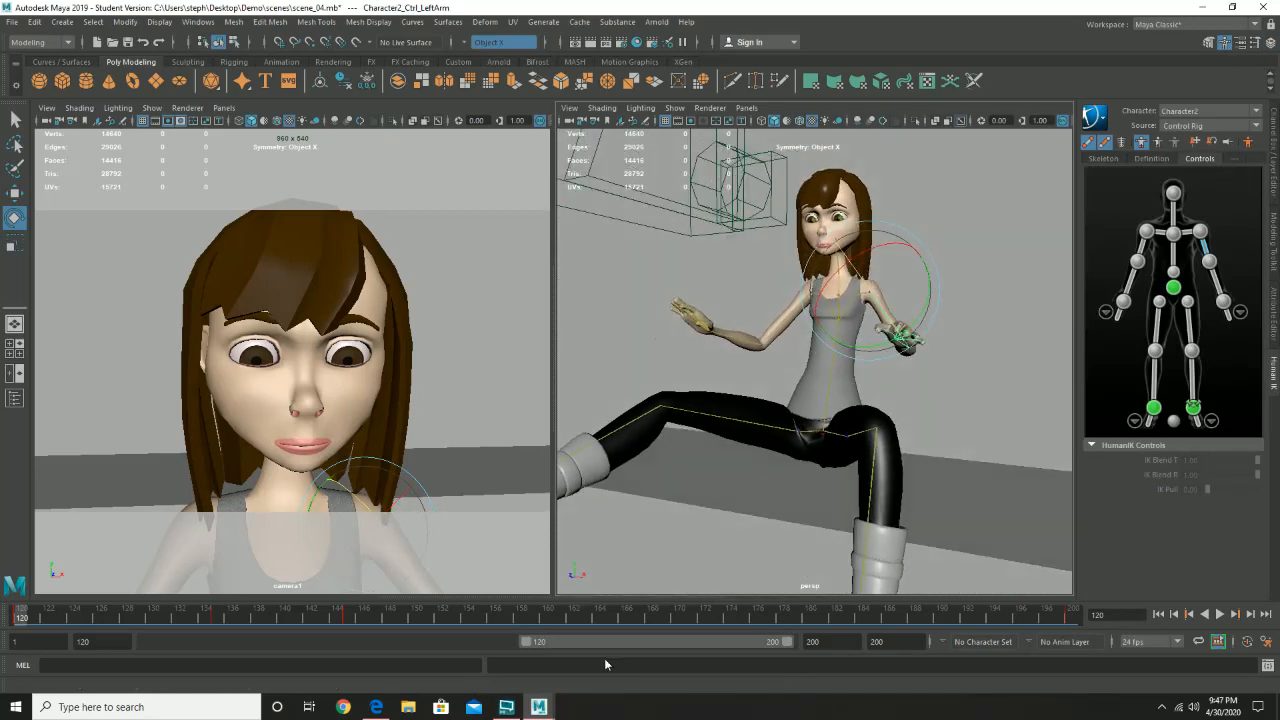
- Go to frame 123 and extend the playback range back to start at frame 35
left_click_drag(27, 610, 2, 610)
left_click(9, 22)
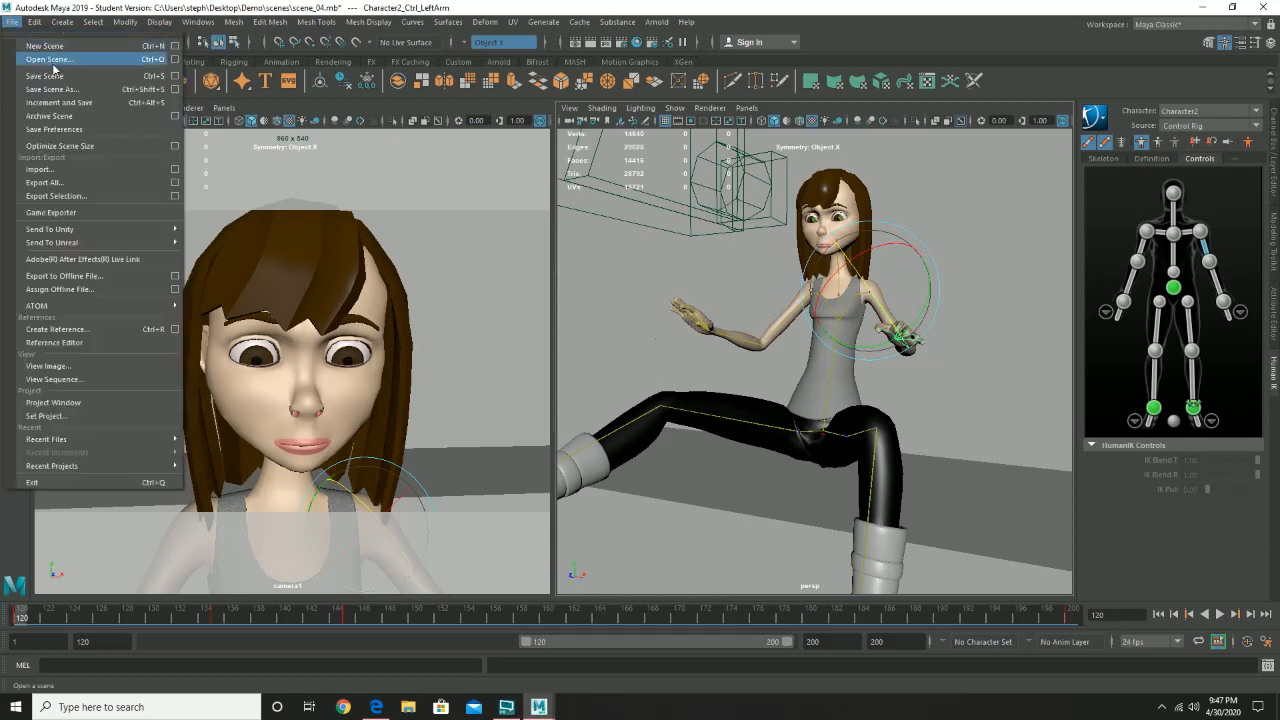
left_click(58, 617)
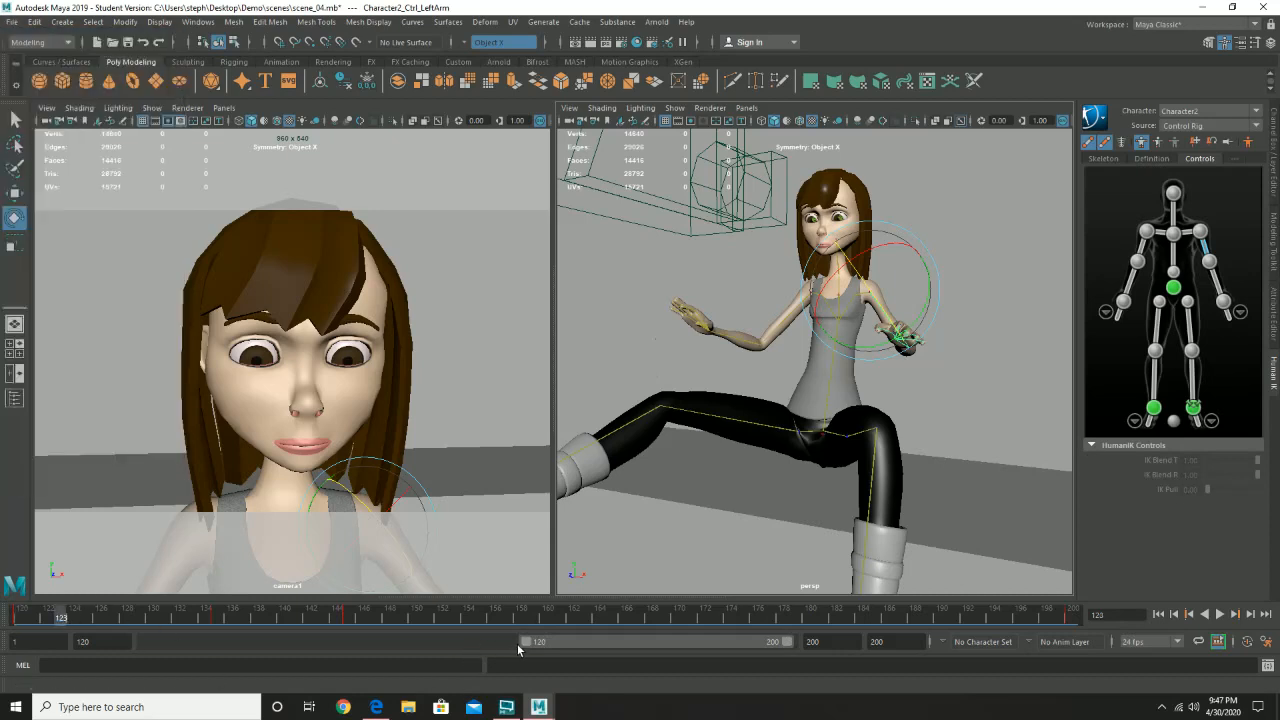
left_click_drag(525, 645, 255, 643)
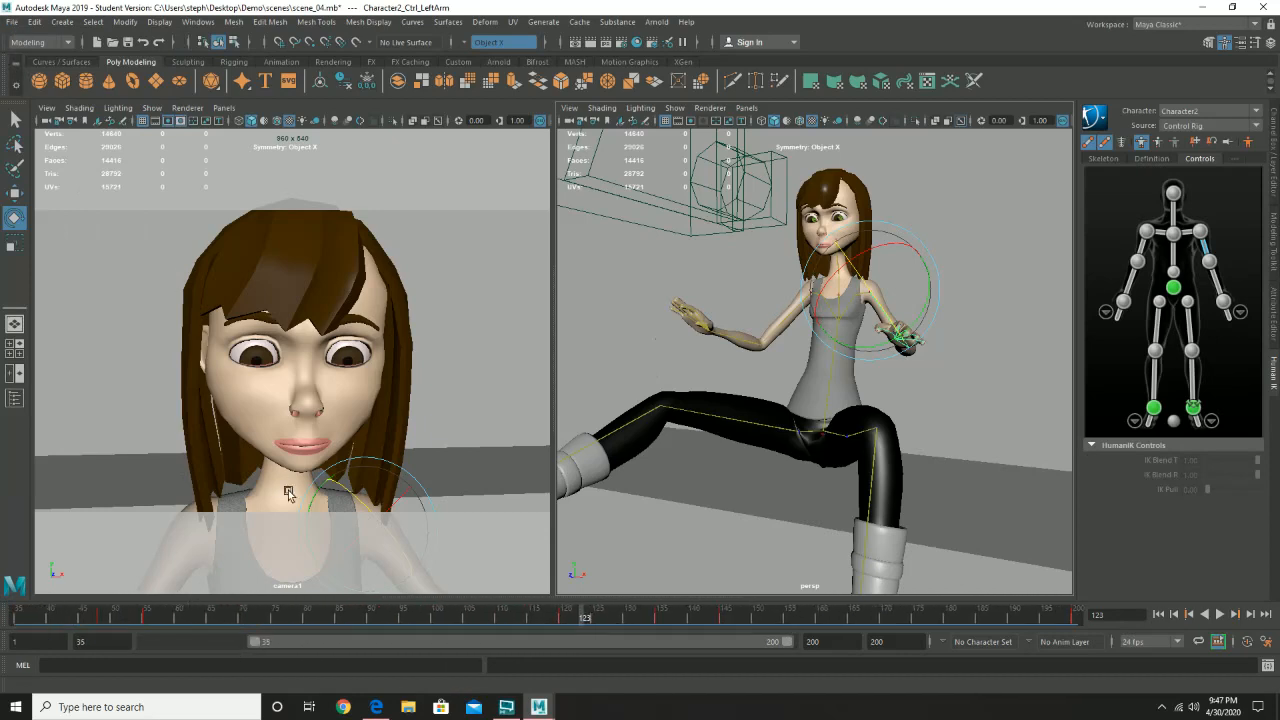
- Open scene_03.mb from the Demo scenes folder without saving the changes to scene_04
left_click(17, 24)
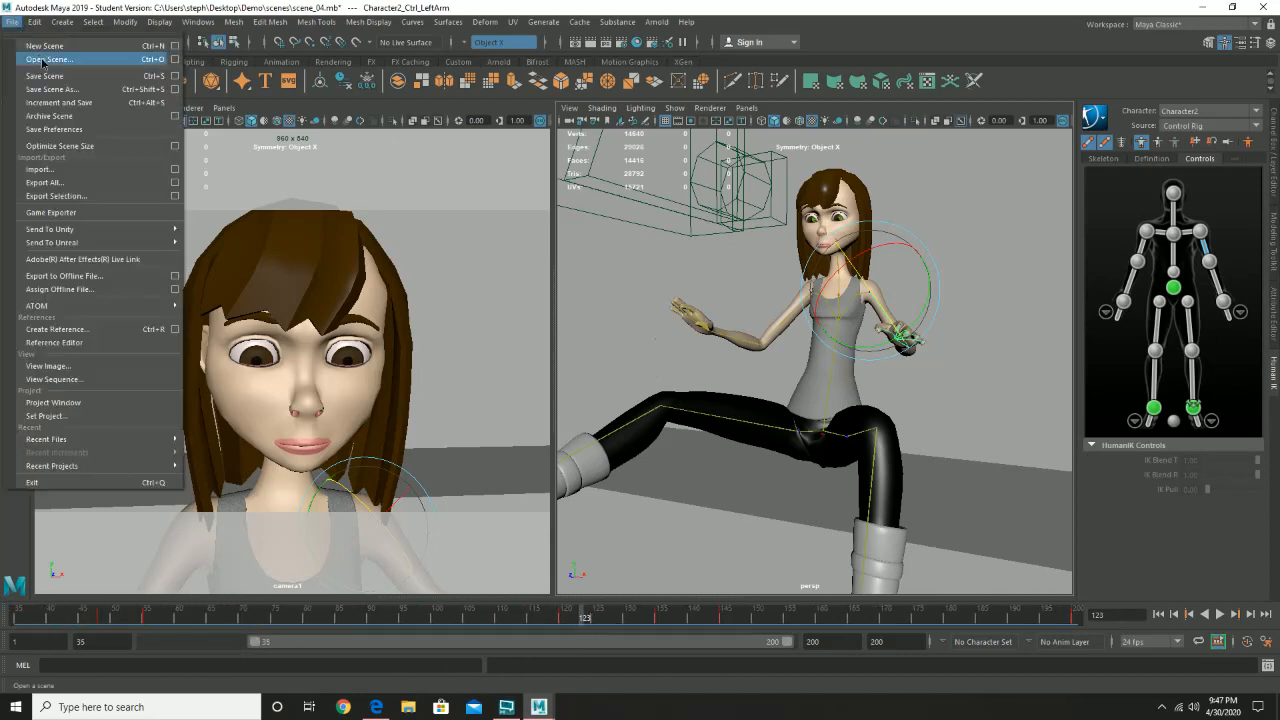
left_click(45, 60)
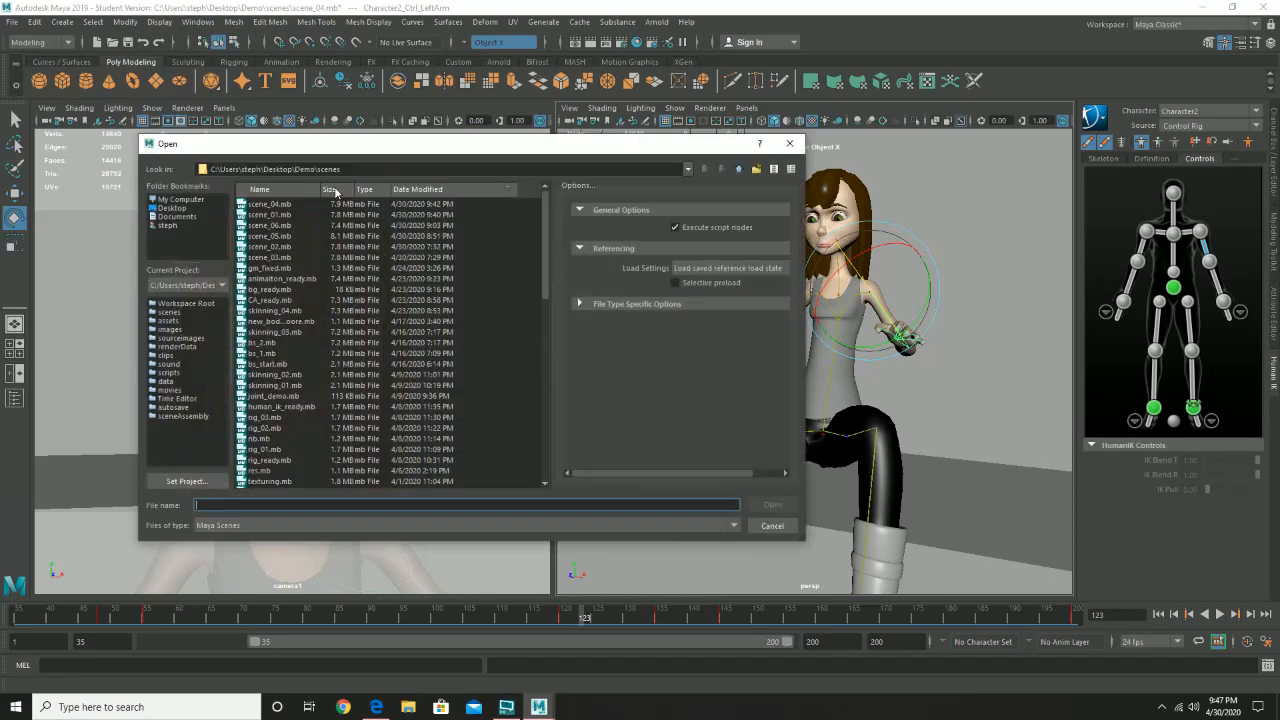
double_click(270, 258)
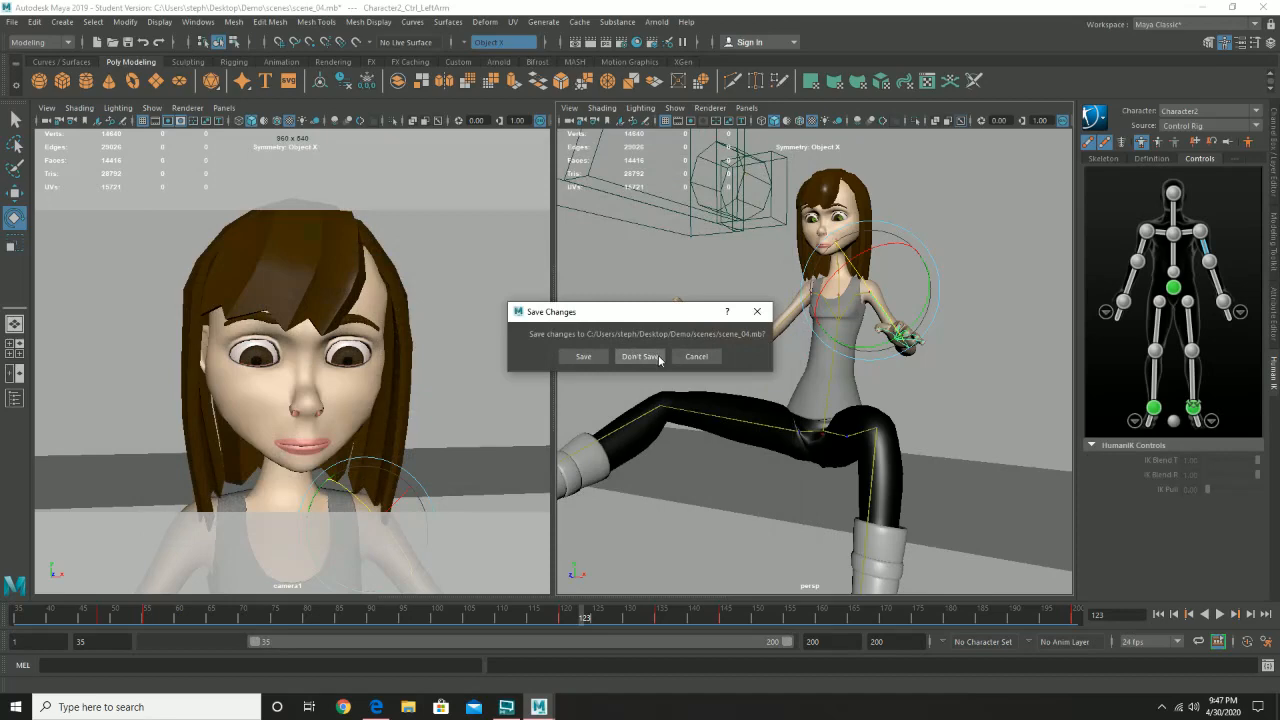
left_click(640, 357)
left_click(620, 364)
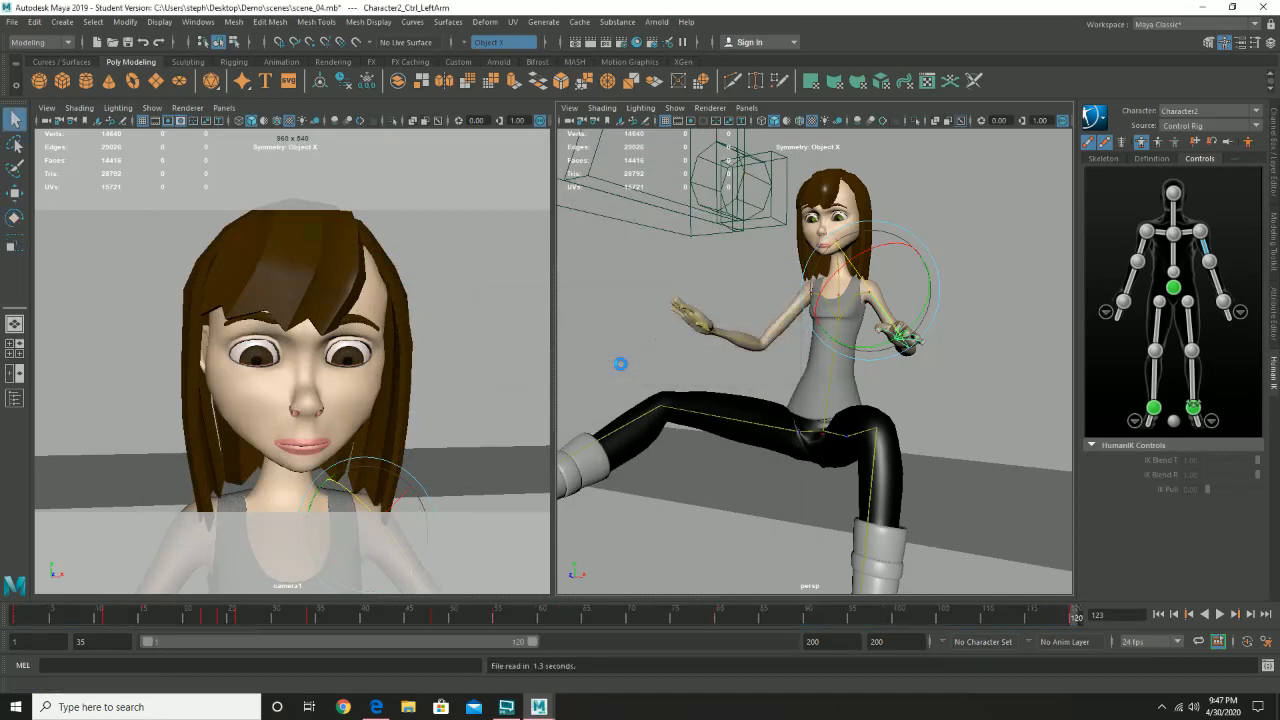
- Select the right lower leg control, try rotating the leg at the knee, and undo the rotation
left_click_drag(837, 394, 873, 407, "alt")
scroll(812, 386, "down", 4)
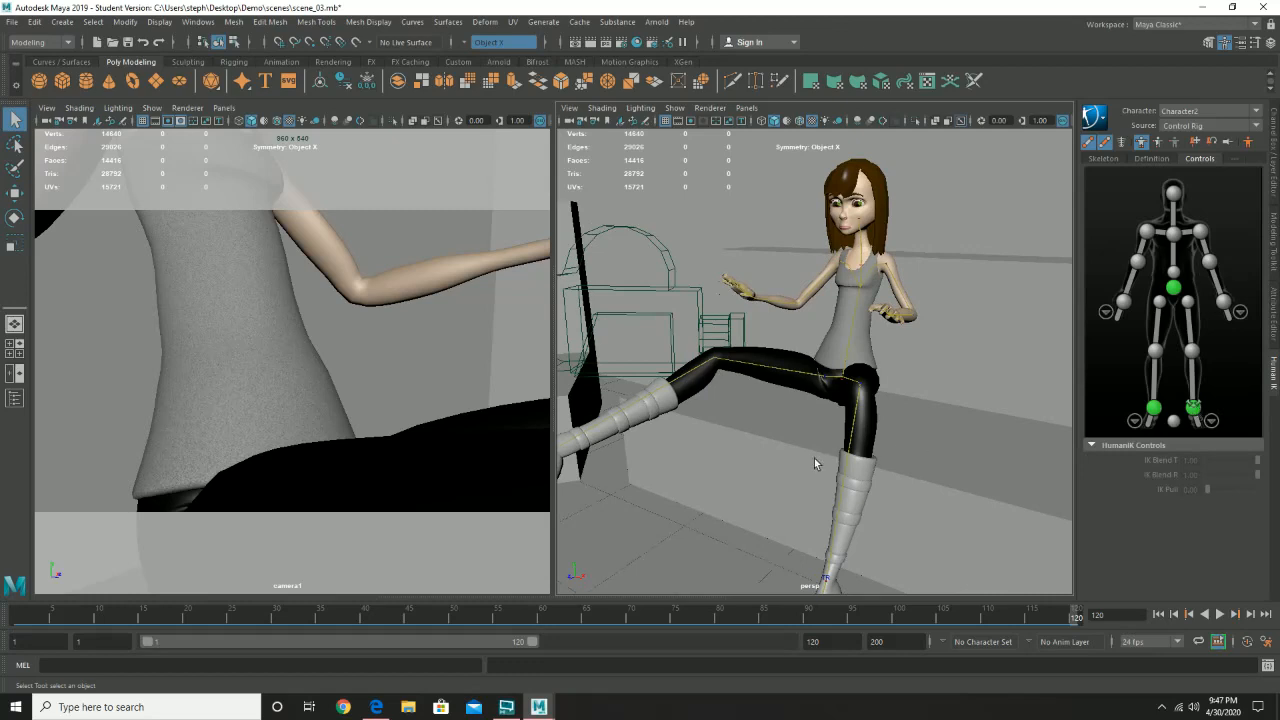
left_click_drag(814, 458, 758, 460, "alt")
left_click(675, 392)
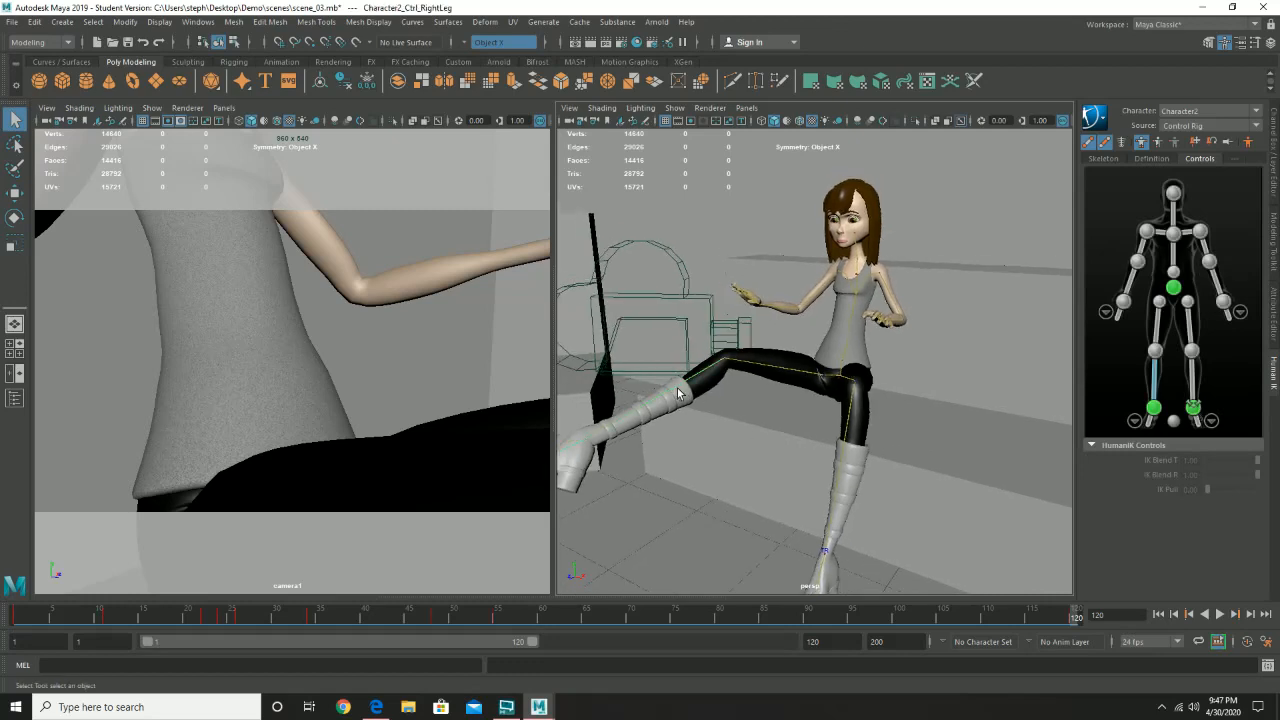
key("e")
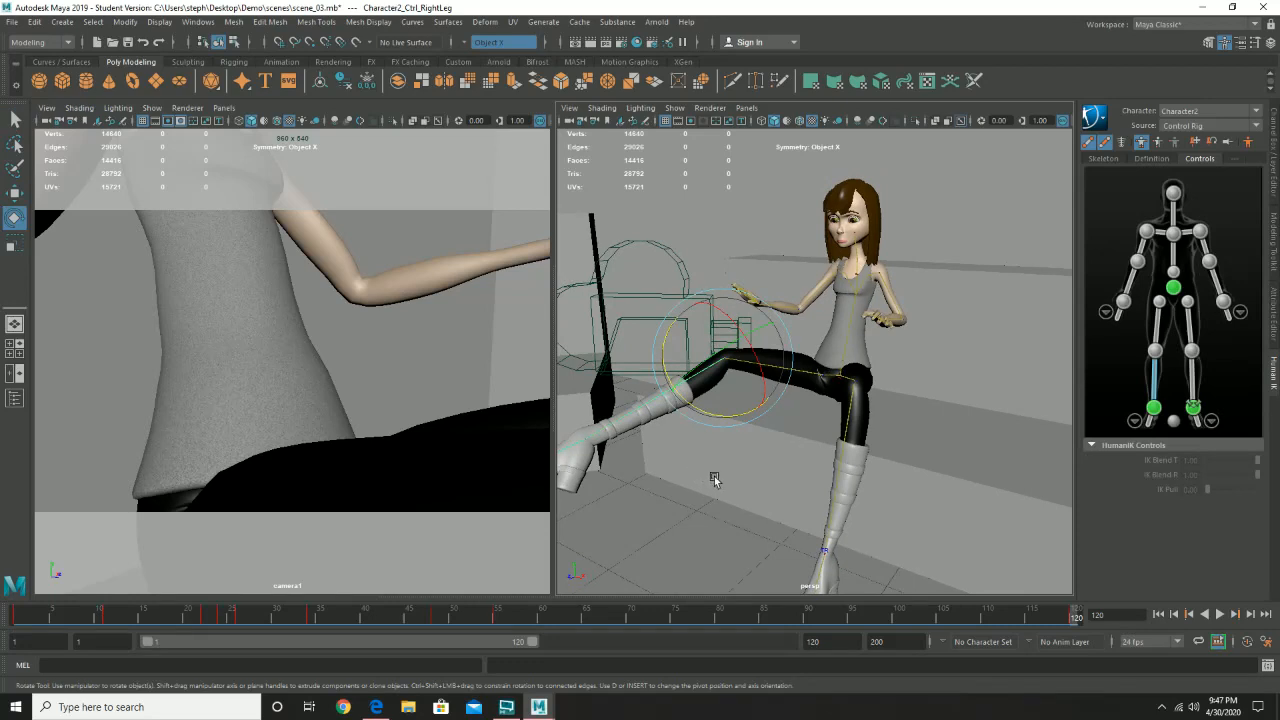
left_click_drag(714, 479, 828, 465, "alt")
left_click_drag(806, 400, 843, 340)
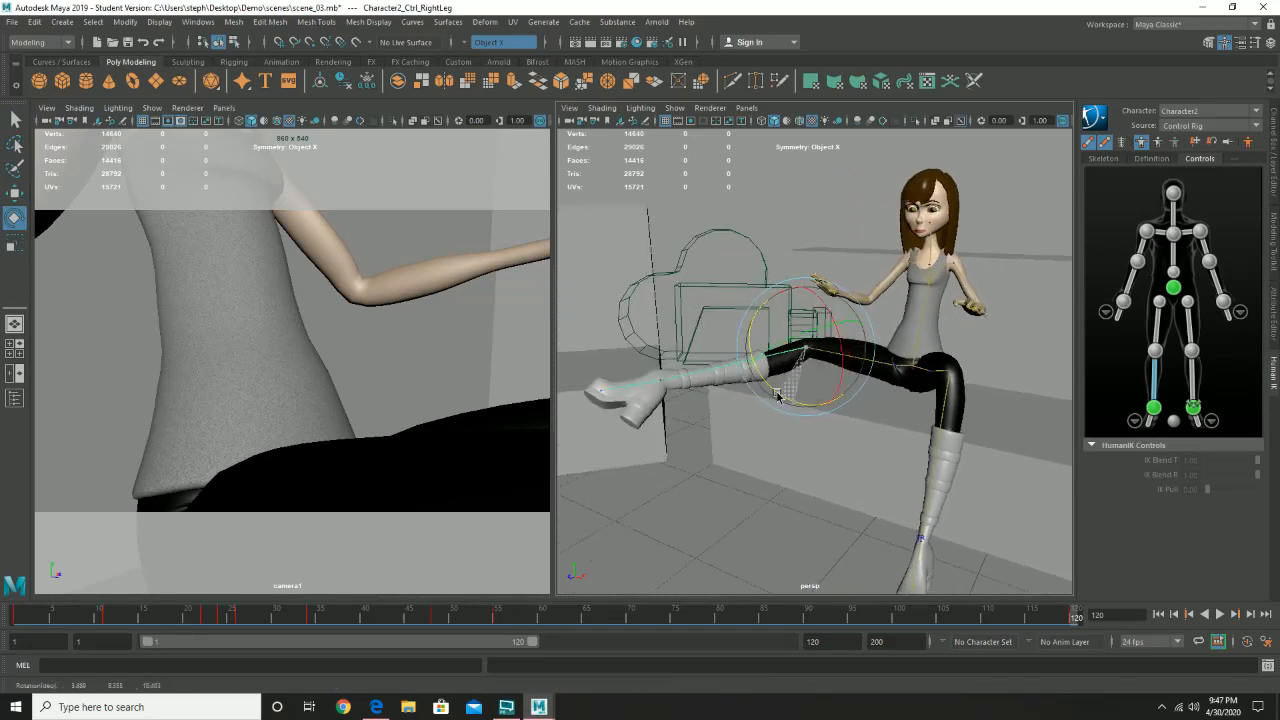
key("ctrl+z")
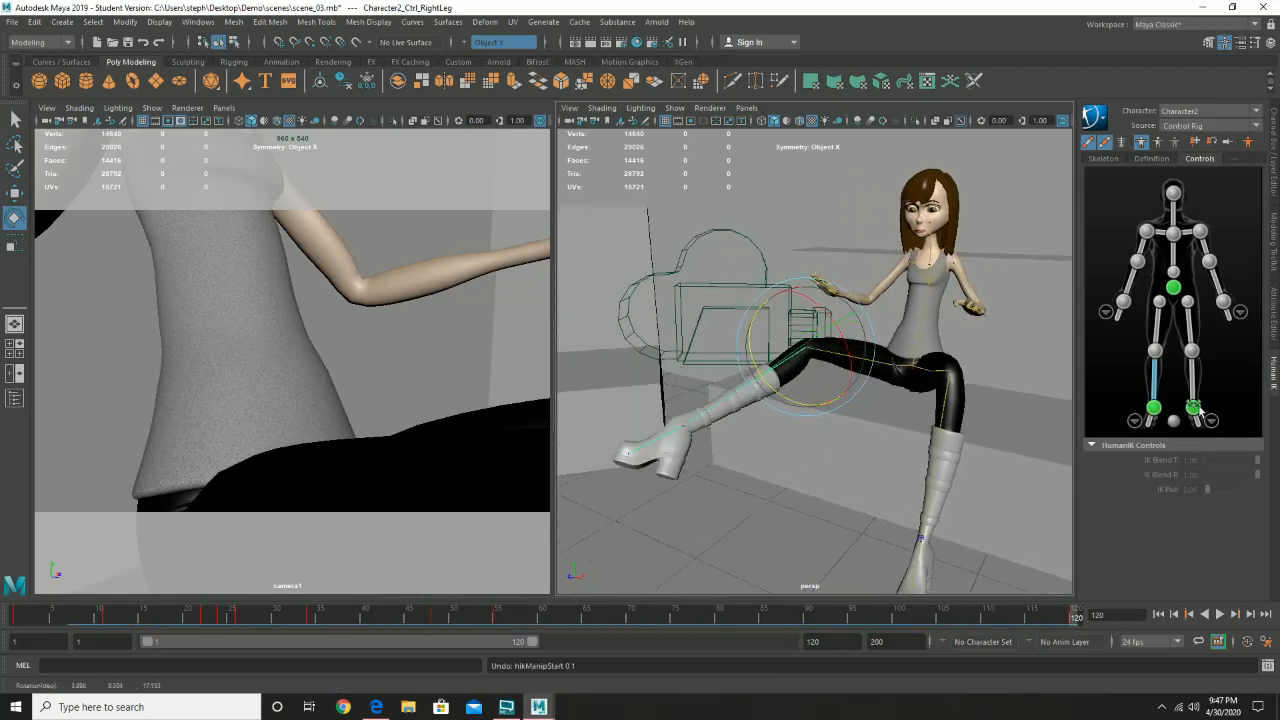
- Select the left ankle effector, try rotating the left upper leg control instead, and undo the rotation
left_click(1192, 407)
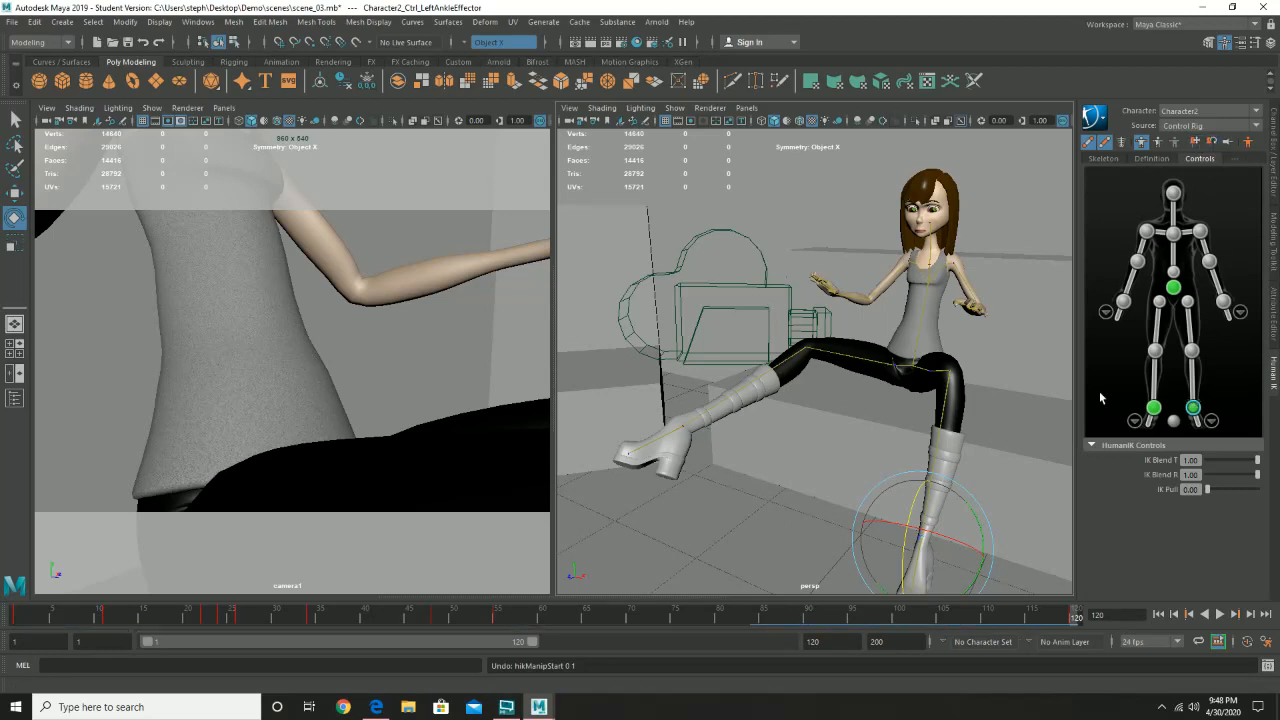
left_click(938, 369)
left_click_drag(938, 369, 941, 338)
key("ctrl+z")
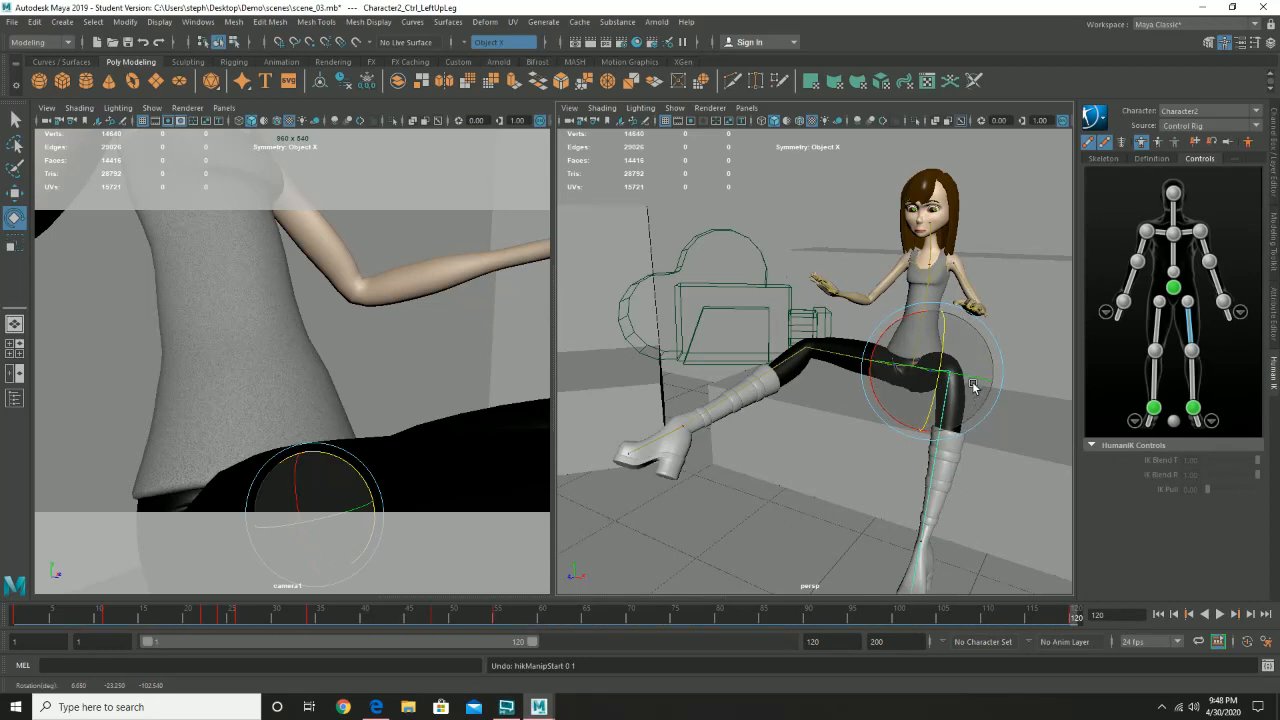
- Select the left hip effector in the HumanIK controls, try rotating it, and undo the rotation
left_click_drag(975, 394, 865, 412, "alt")
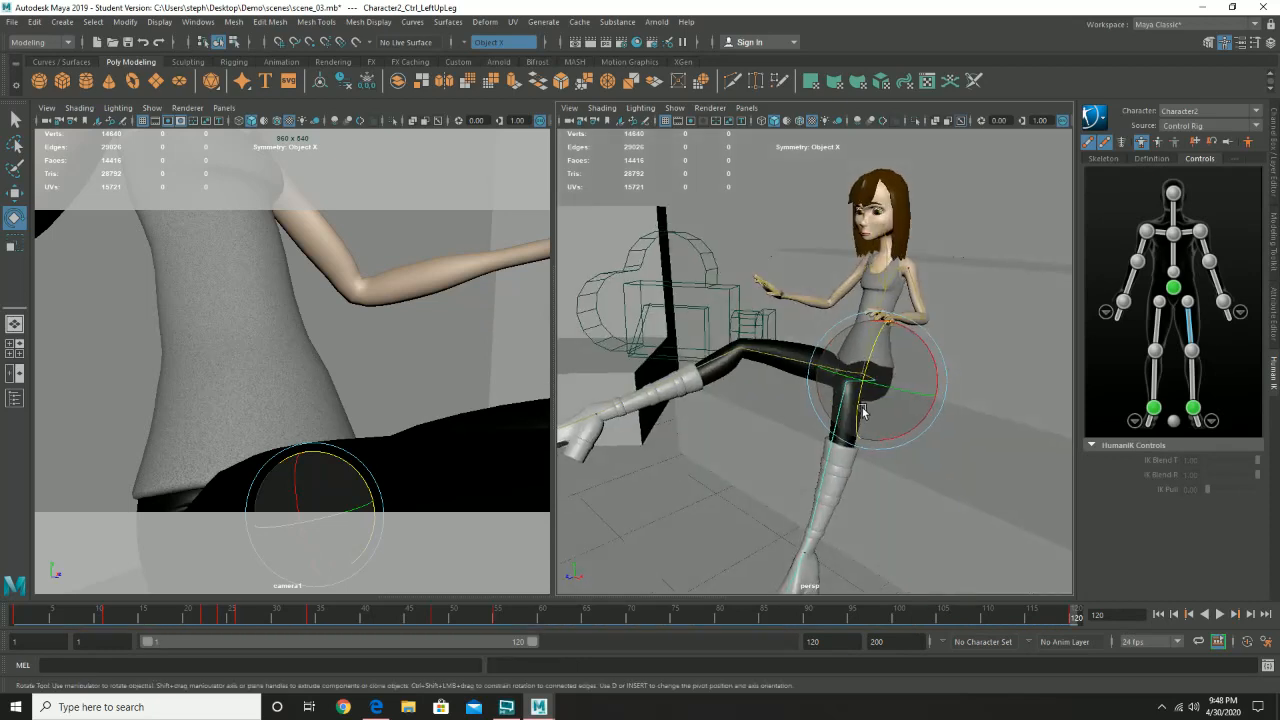
left_click(1188, 302)
left_click_drag(869, 360, 875, 329)
key("ctrl+z")
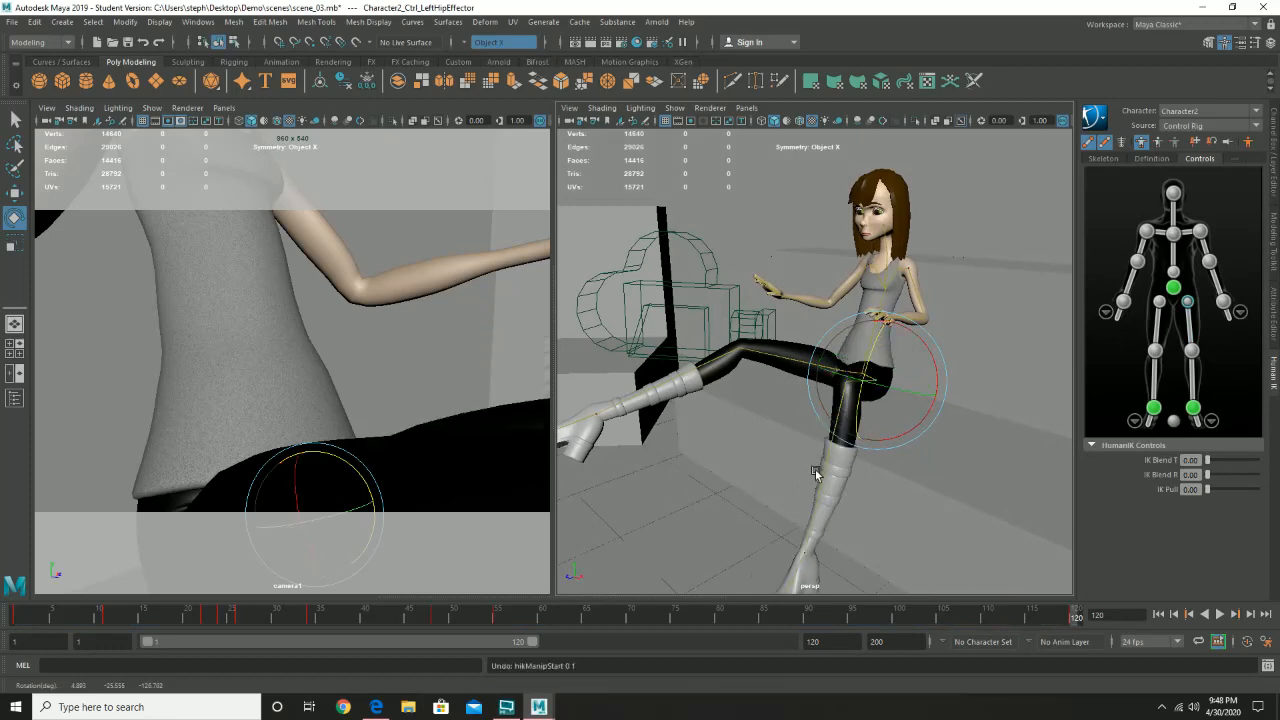
- Play the leg-uncrossing animation from frame 1, watch it in both views, stop it, and return to frame 1
left_click_drag(815, 473, 909, 527, "alt")
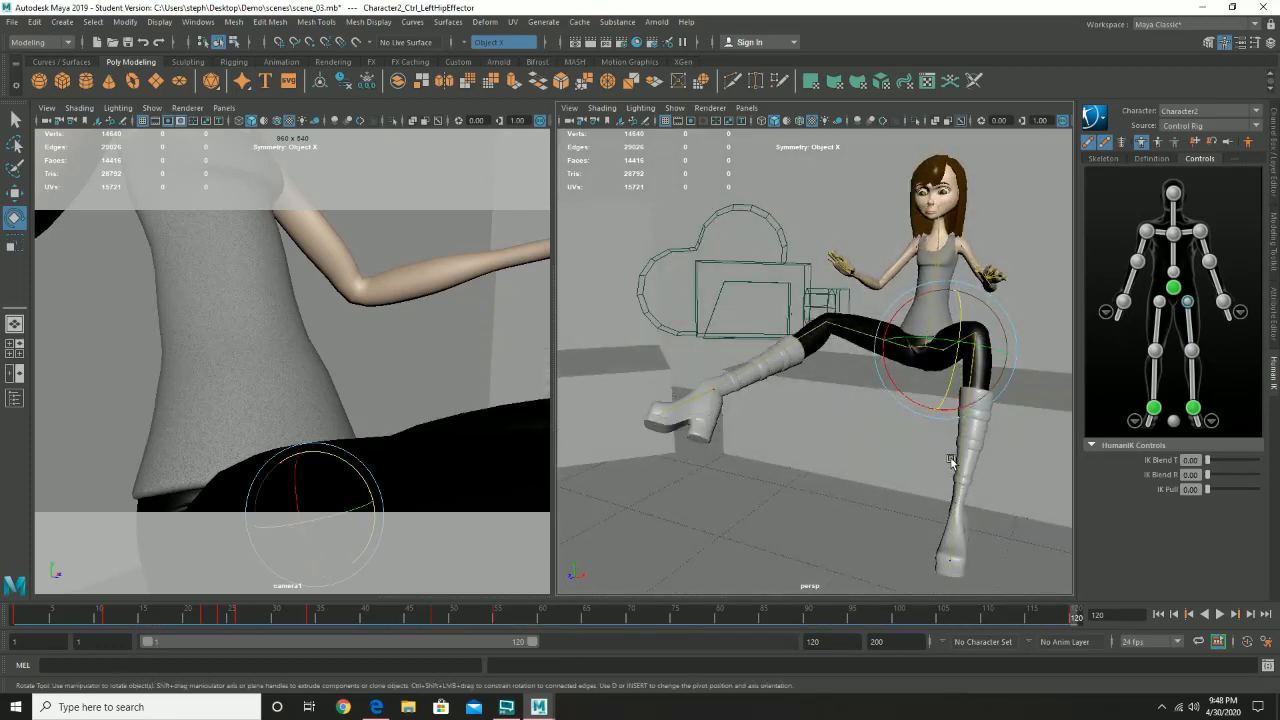
left_click_drag(951, 461, 869, 546, "alt")
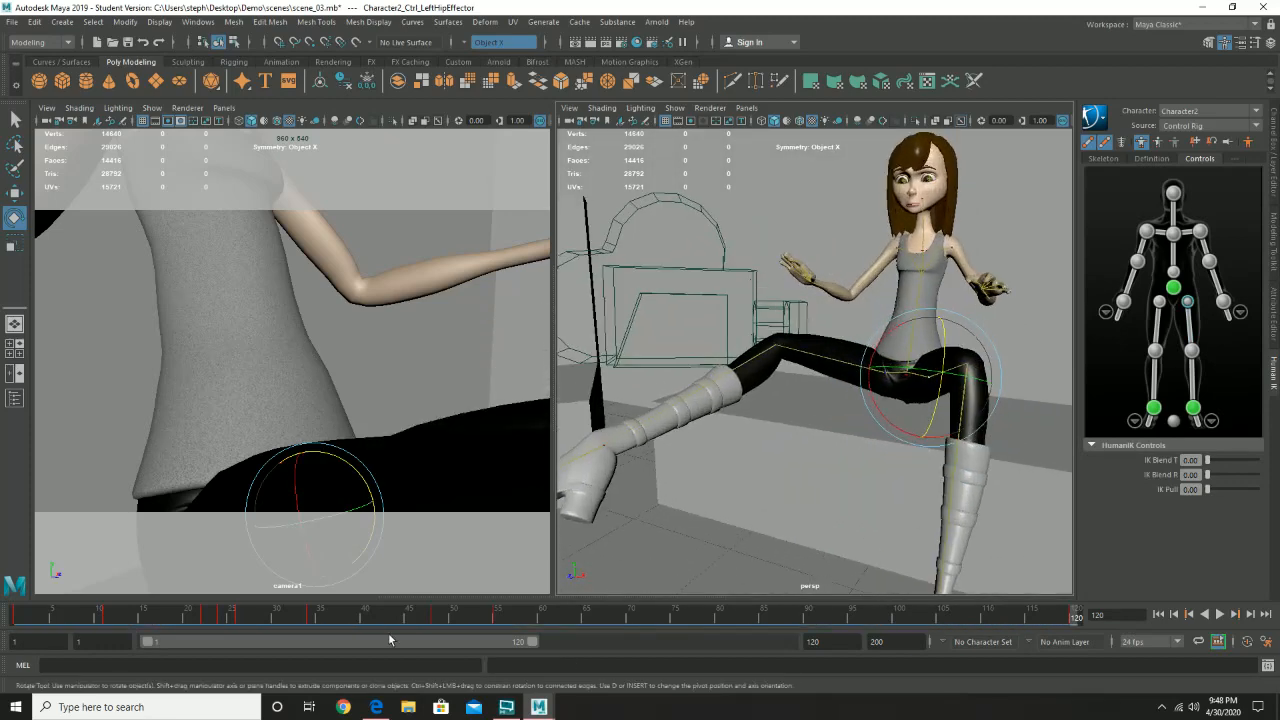
mouse_move(188, 613)
left_mouse_down()
mouse_move(5, 612)
mouse_move(540, 618)
mouse_move(3, 613)
left_mouse_up()
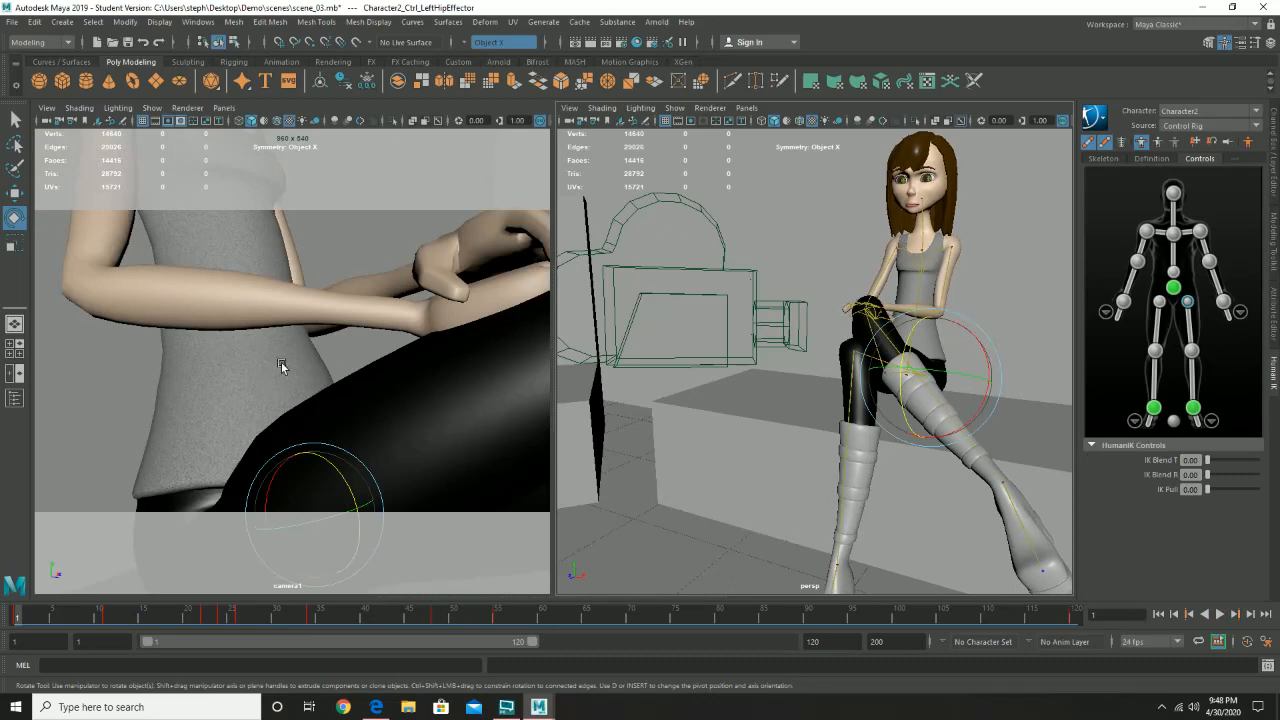
left_click(1219, 614)
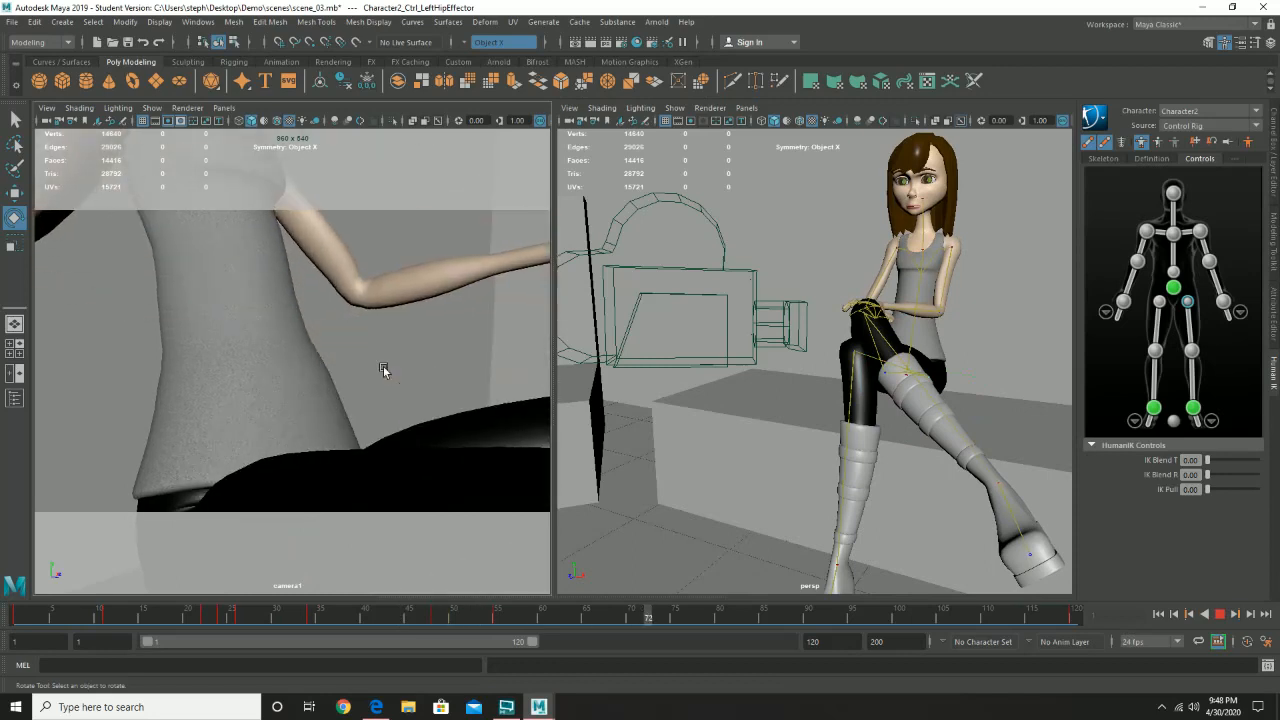
left_click(1219, 614)
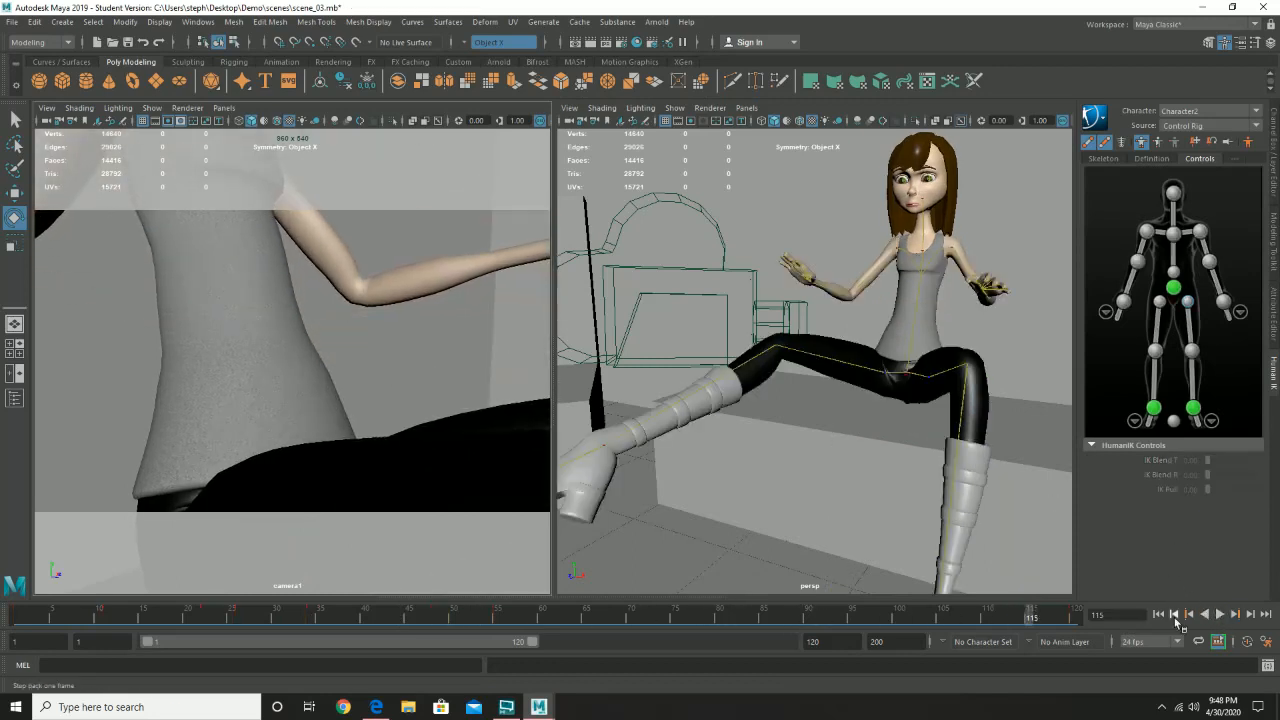
left_click(15, 614)
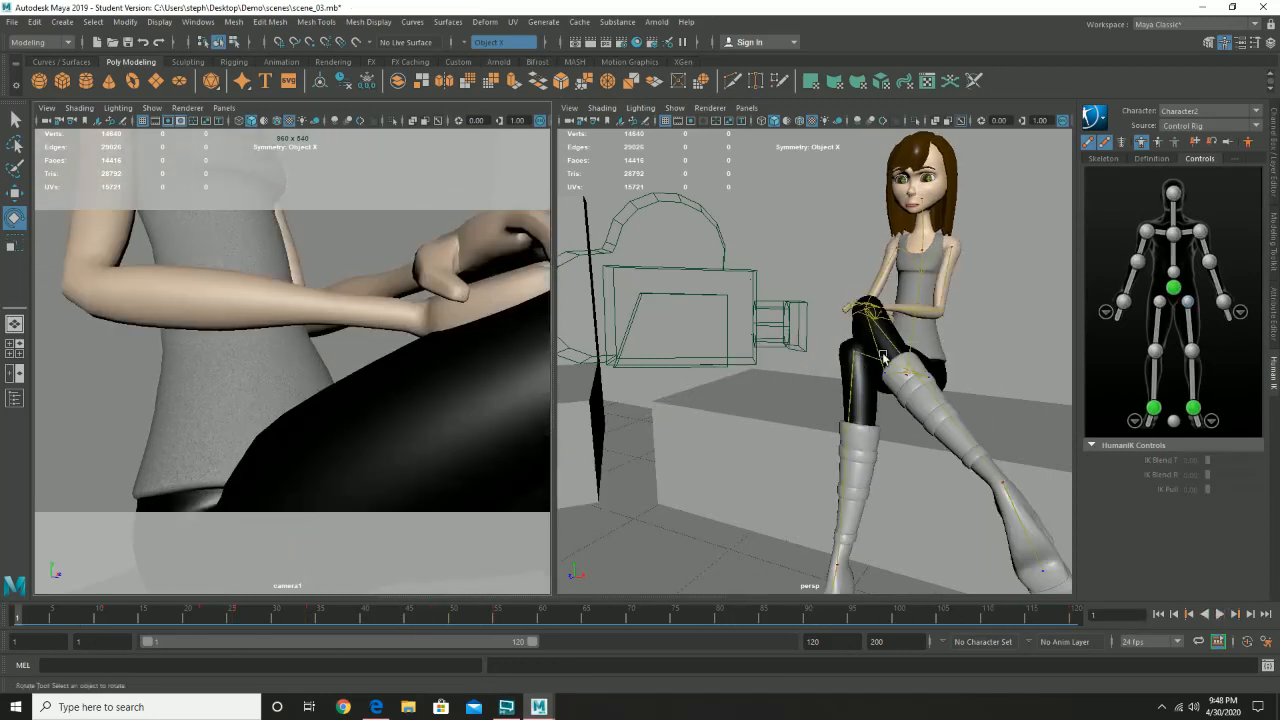
- Select the left arm control on the character and switch the HumanIK keying mode from Full Body to Body Part
left_click_drag(860, 358, 789, 384, "alt")
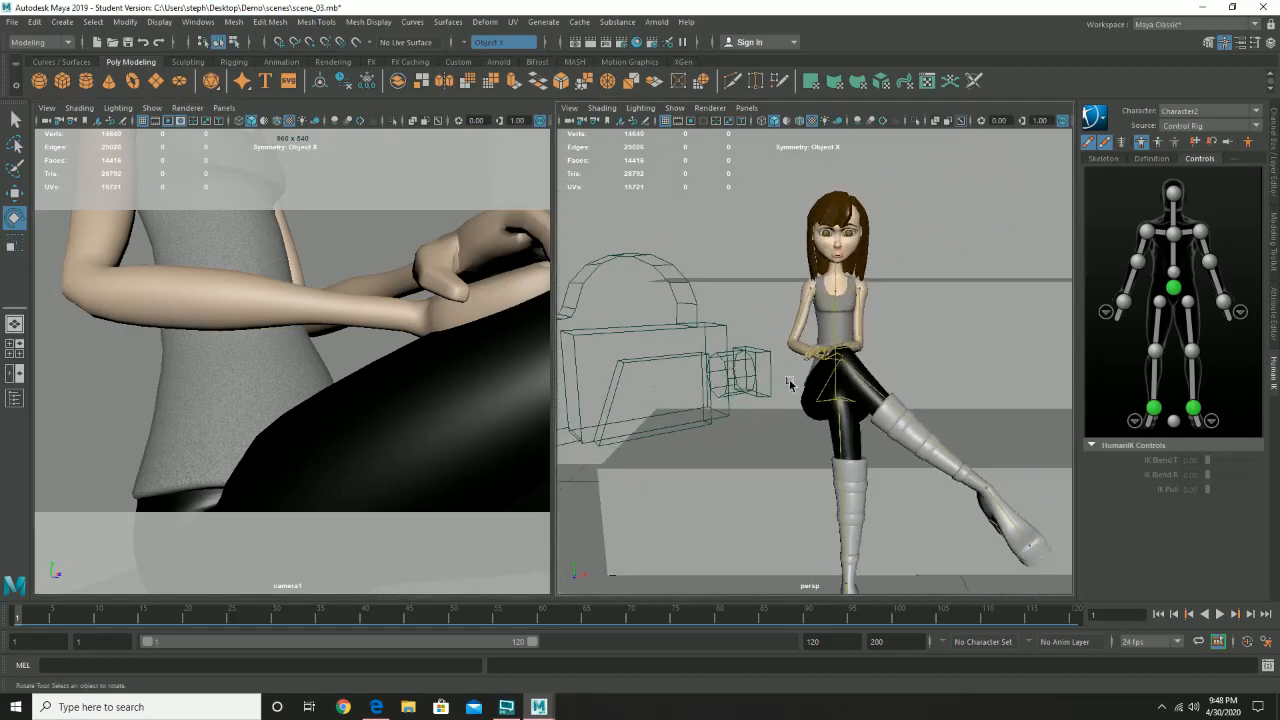
right_click_drag(789, 384, 829, 404, "alt")
left_click_drag(829, 404, 857, 370, "alt")
right_click_drag(857, 370, 872, 374, "alt")
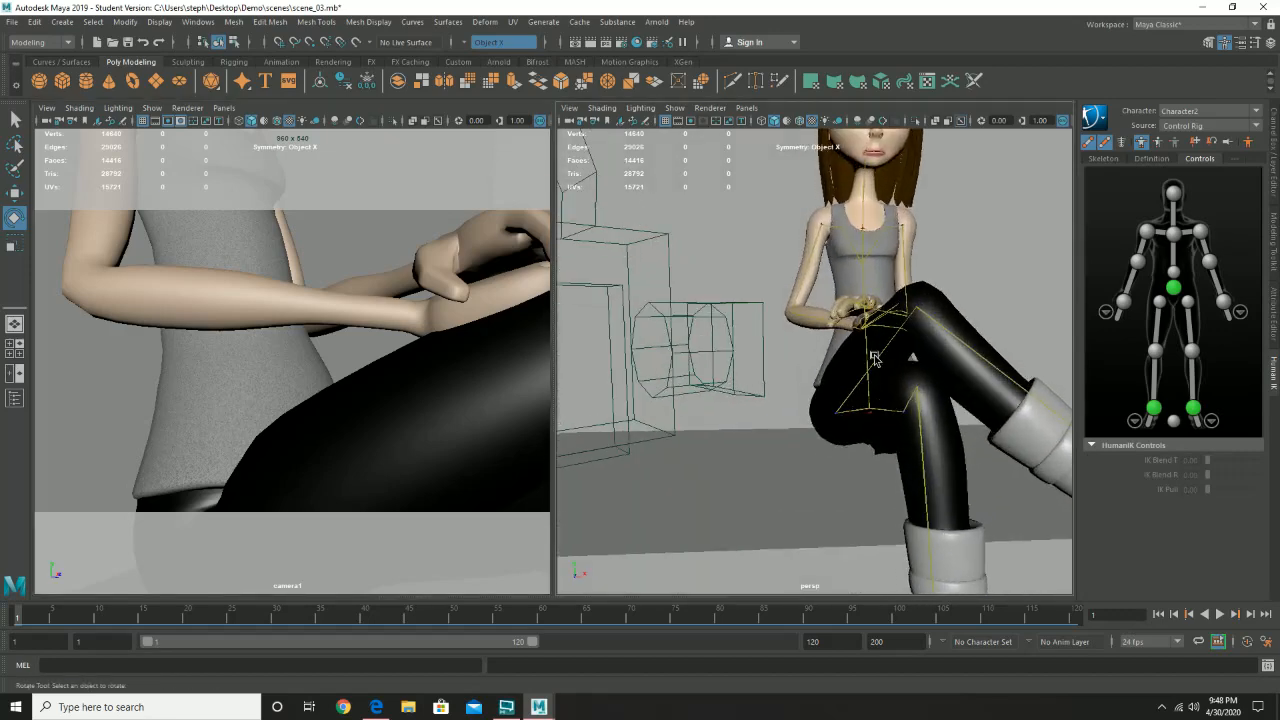
left_click_drag(874, 358, 830, 367, "alt")
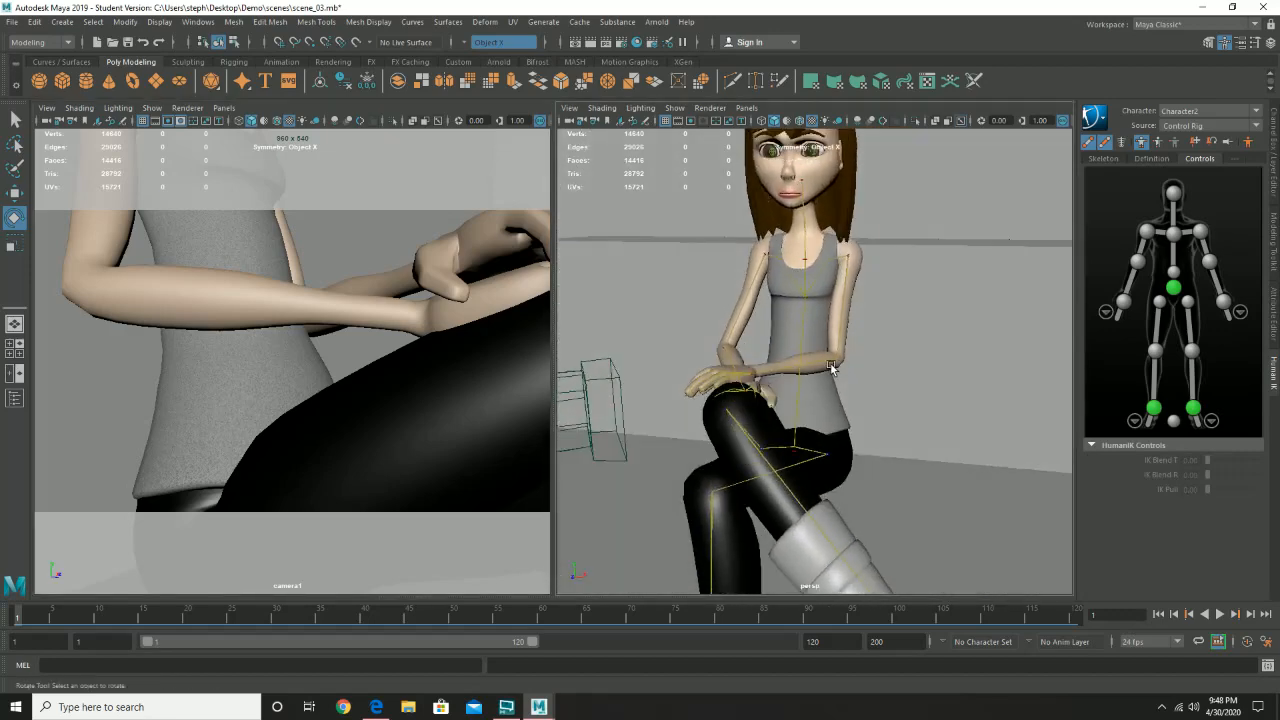
left_click(845, 289)
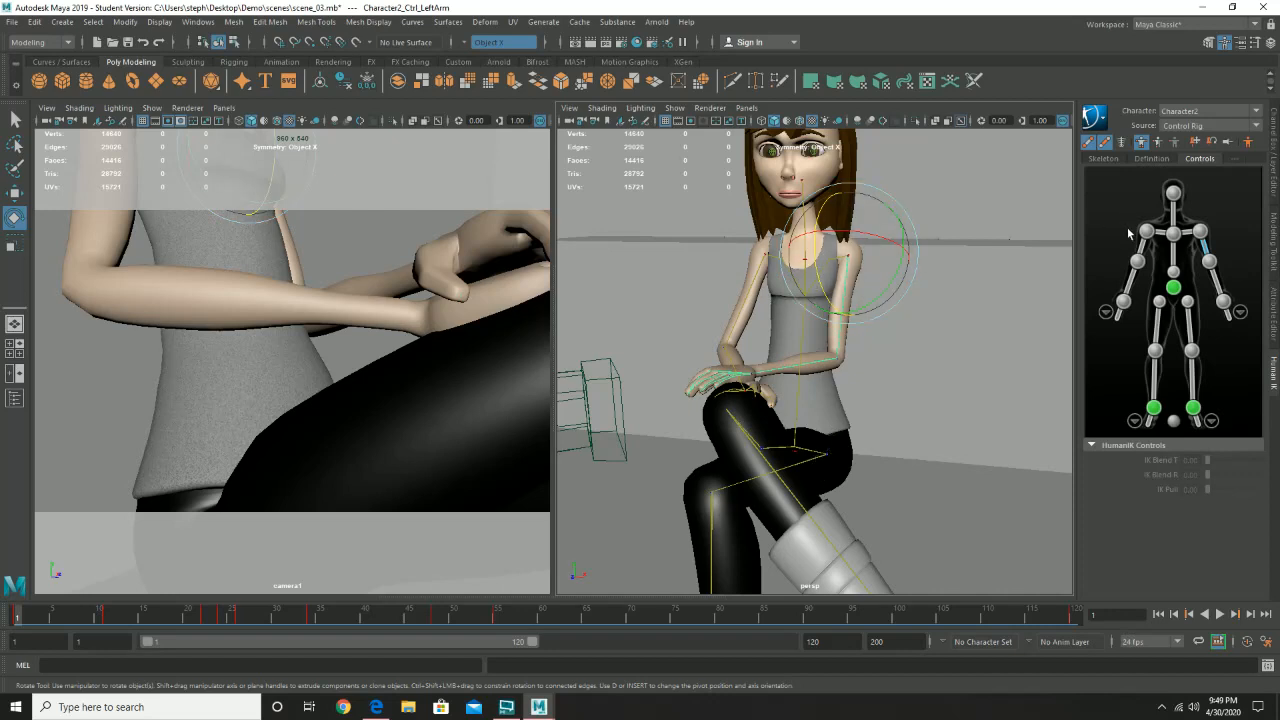
left_click(1142, 142)
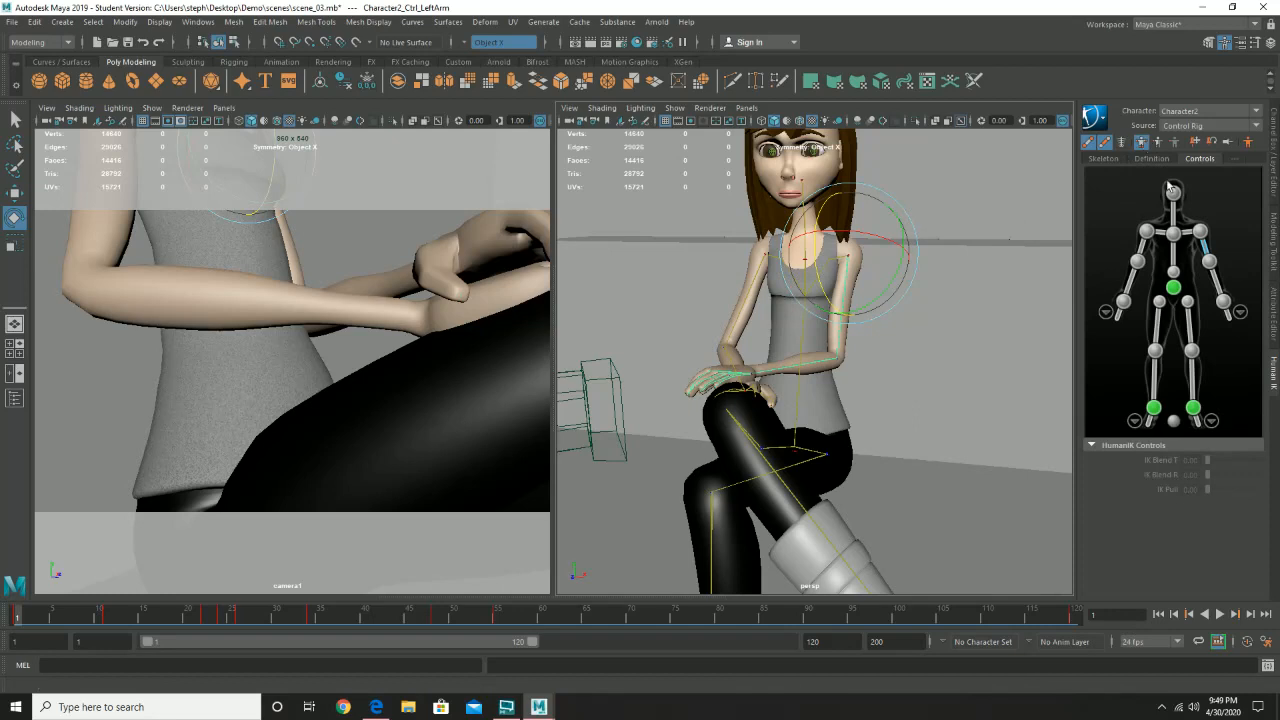
left_click(1159, 143)
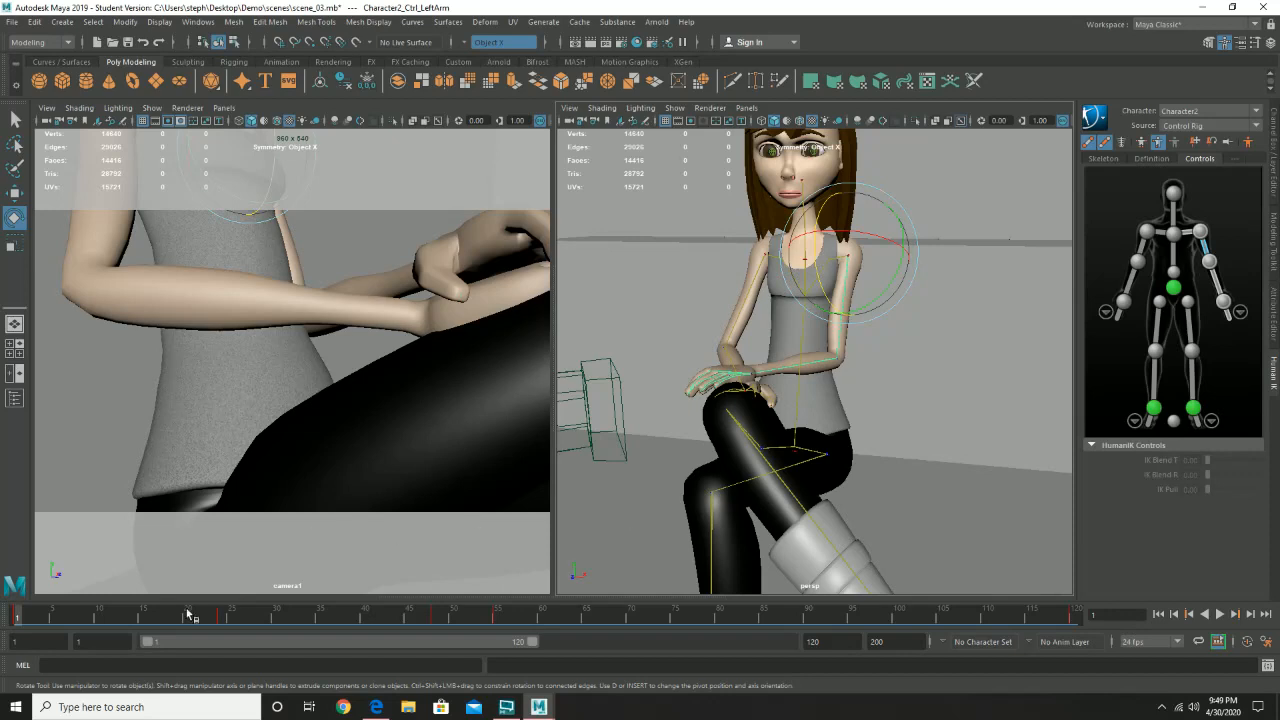
- Move the left arm's key from frame 55 to frame 53 and scrub through the surrounding frames to check the arm motion
mouse_move(457, 612)
left_mouse_down()
mouse_move(206, 614)
mouse_move(400, 614)
mouse_move(495, 633)
mouse_move(622, 620)
mouse_move(490, 620)
mouse_move(506, 620)
left_mouse_up()
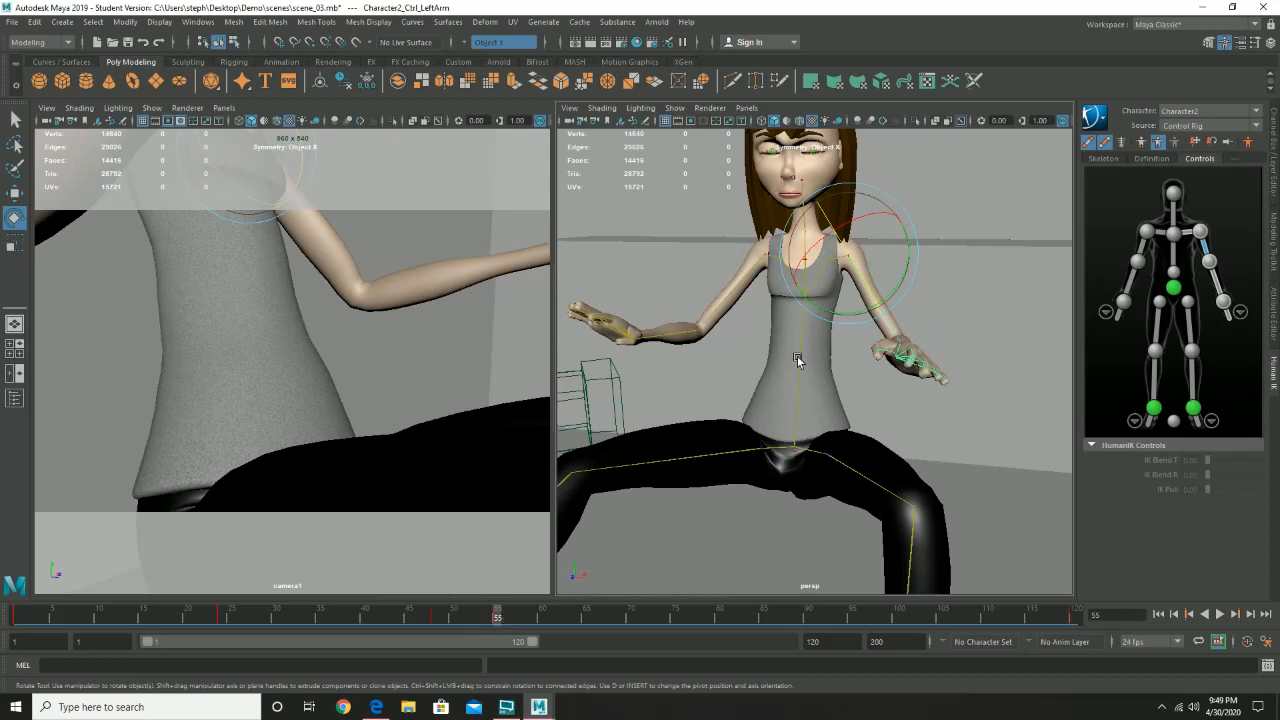
left_click_drag(487, 622, 445, 621)
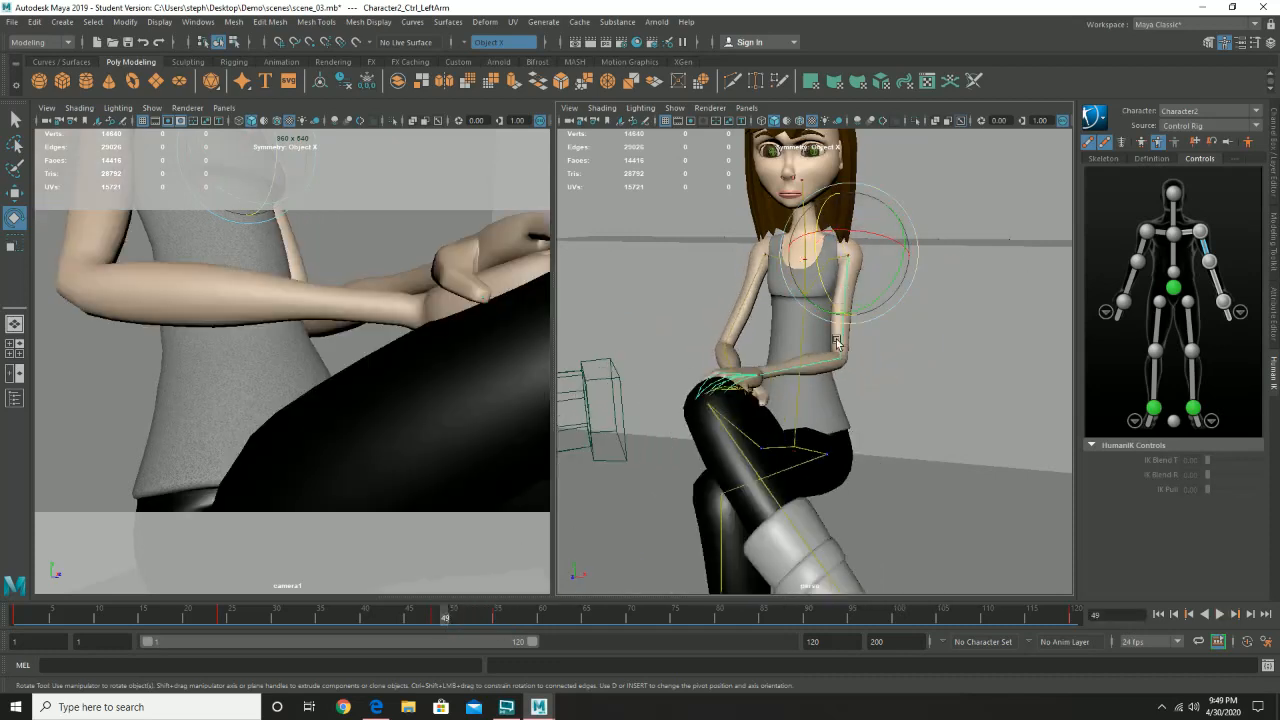
left_click(497, 617)
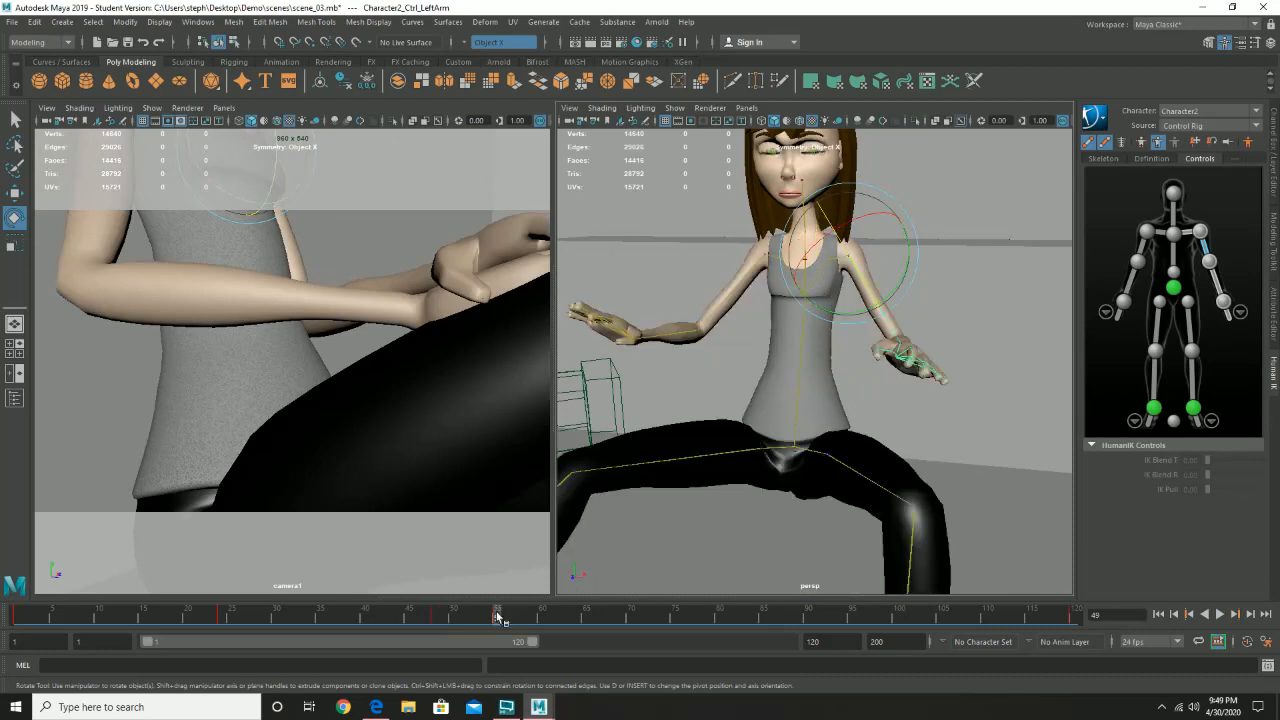
left_click(497, 617, "shift")
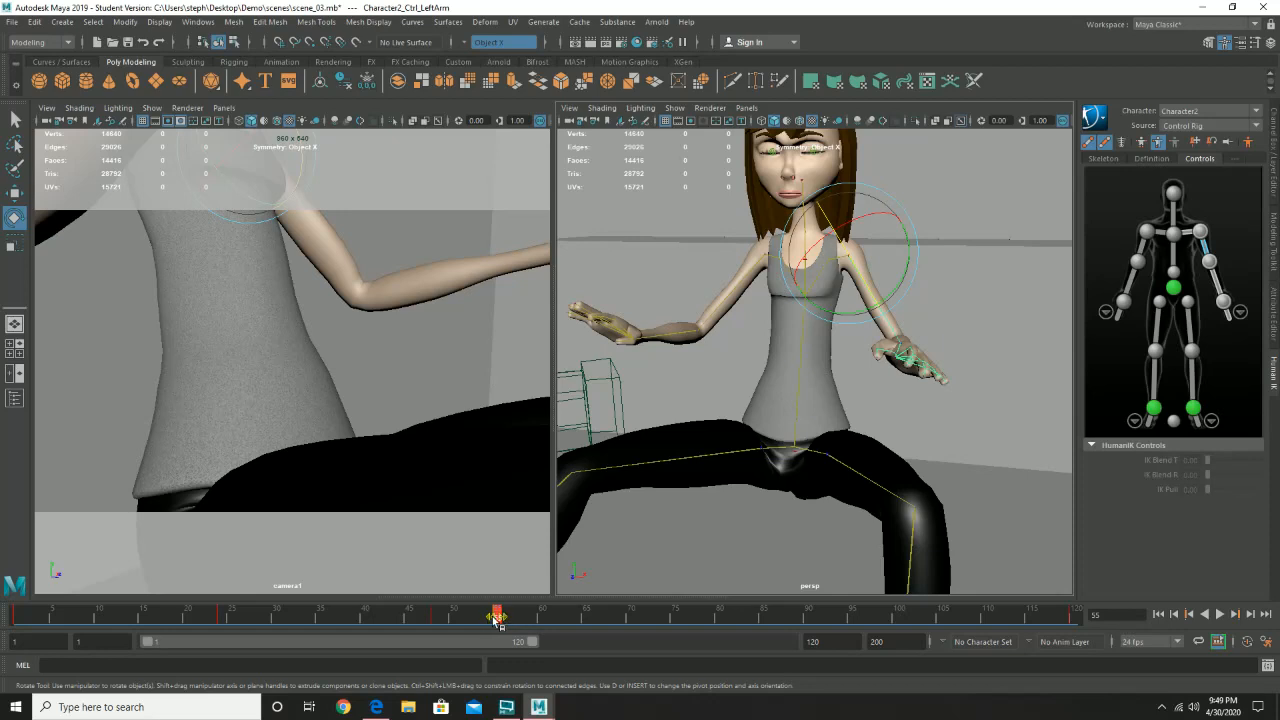
left_click(494, 620)
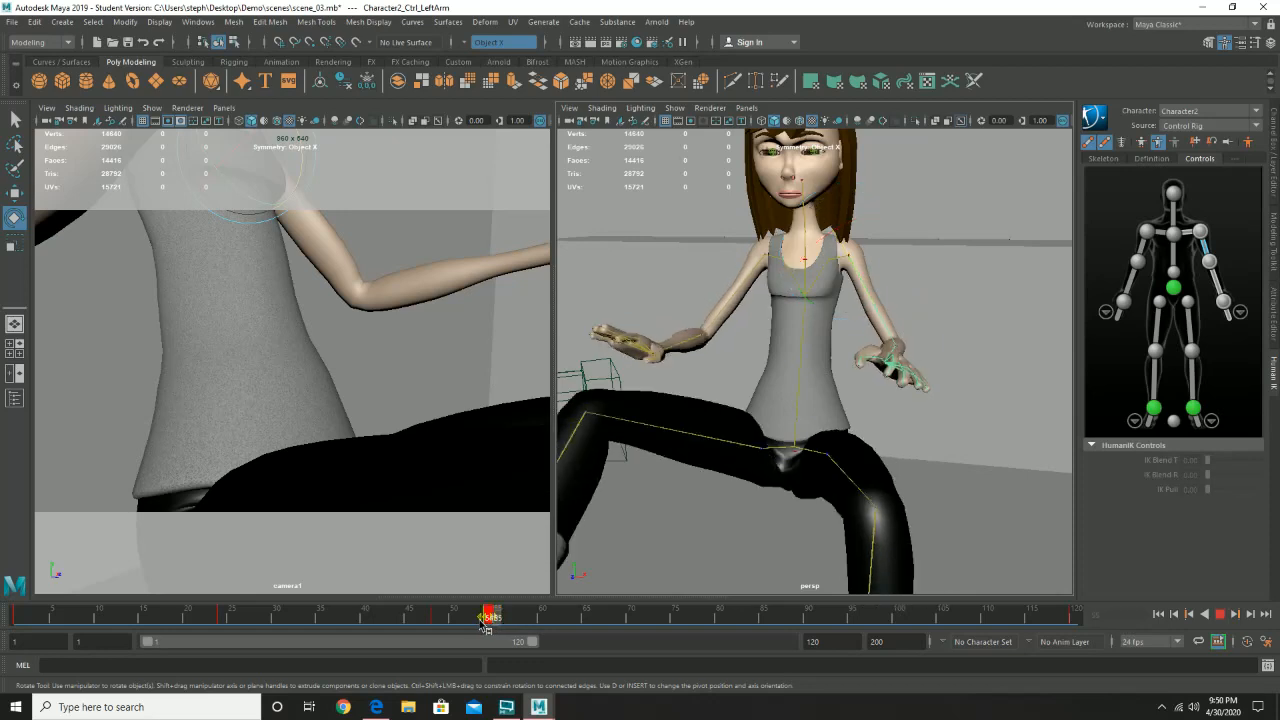
left_click_drag(492, 622, 480, 622)
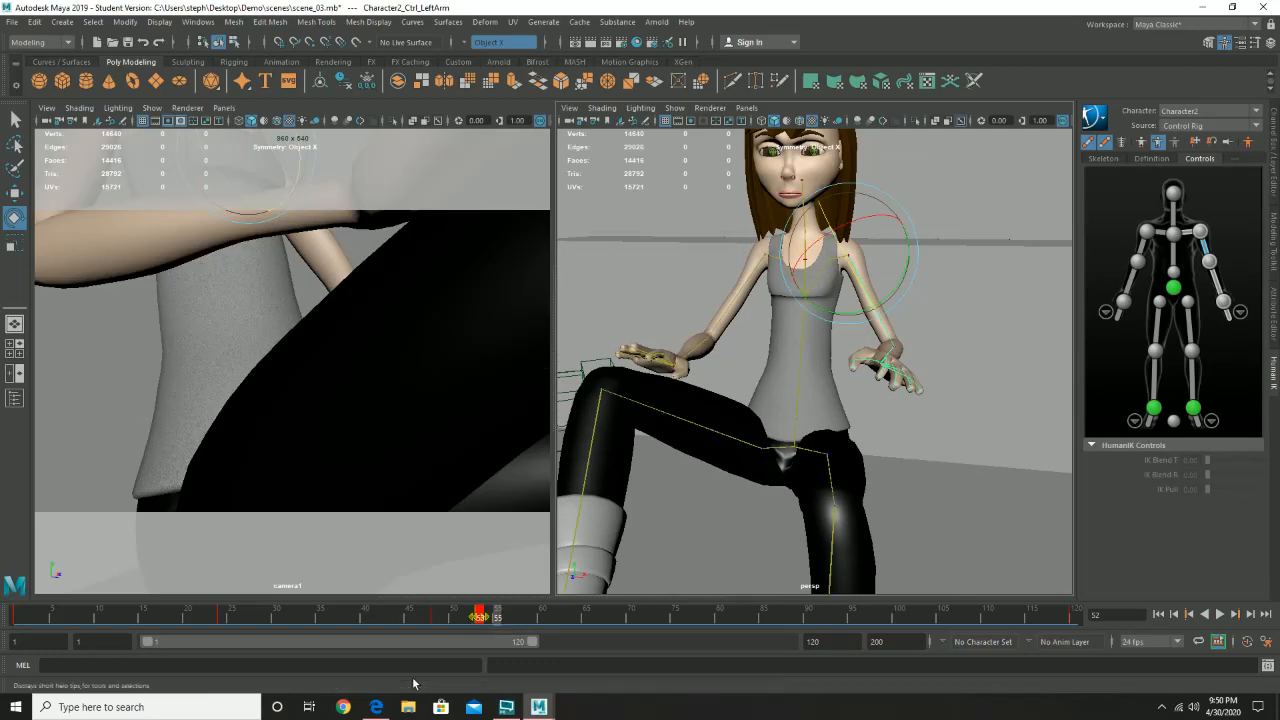
left_click_drag(323, 620, 457, 633)
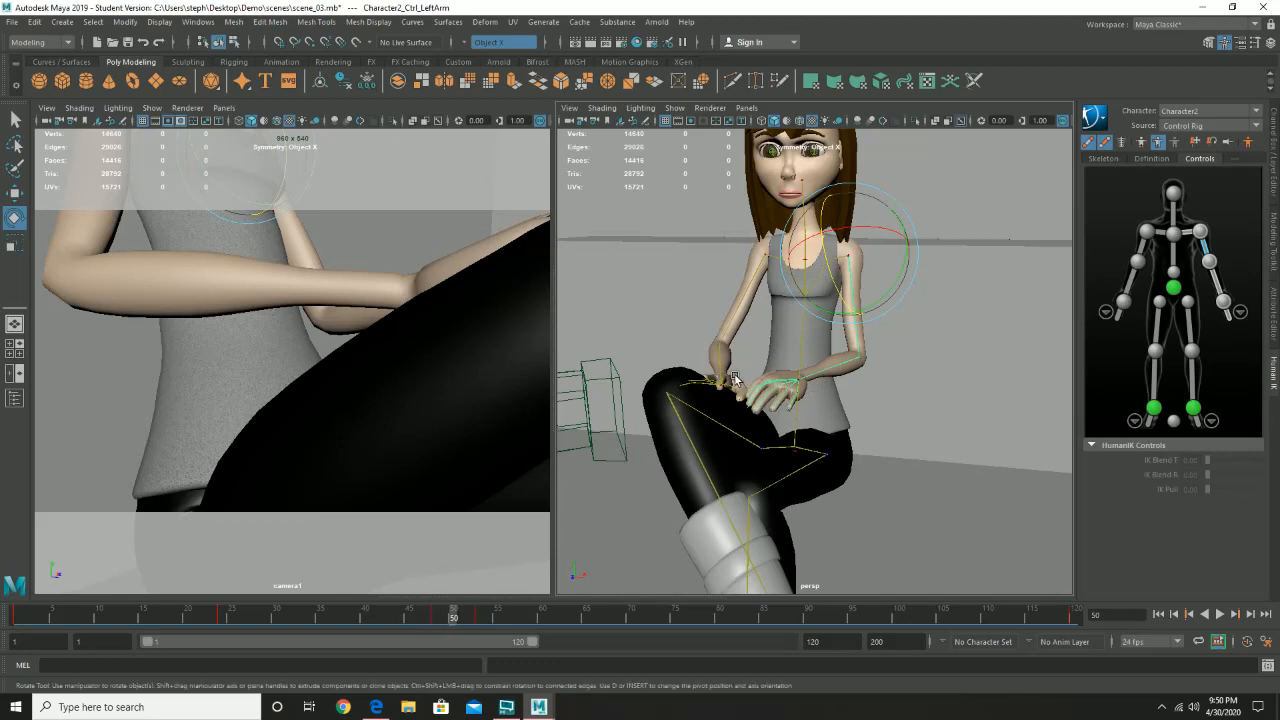
- Select the right shoulder effector, move its frame 55 key to frame 54, and play back the animation from frame 15
left_click(1147, 231)
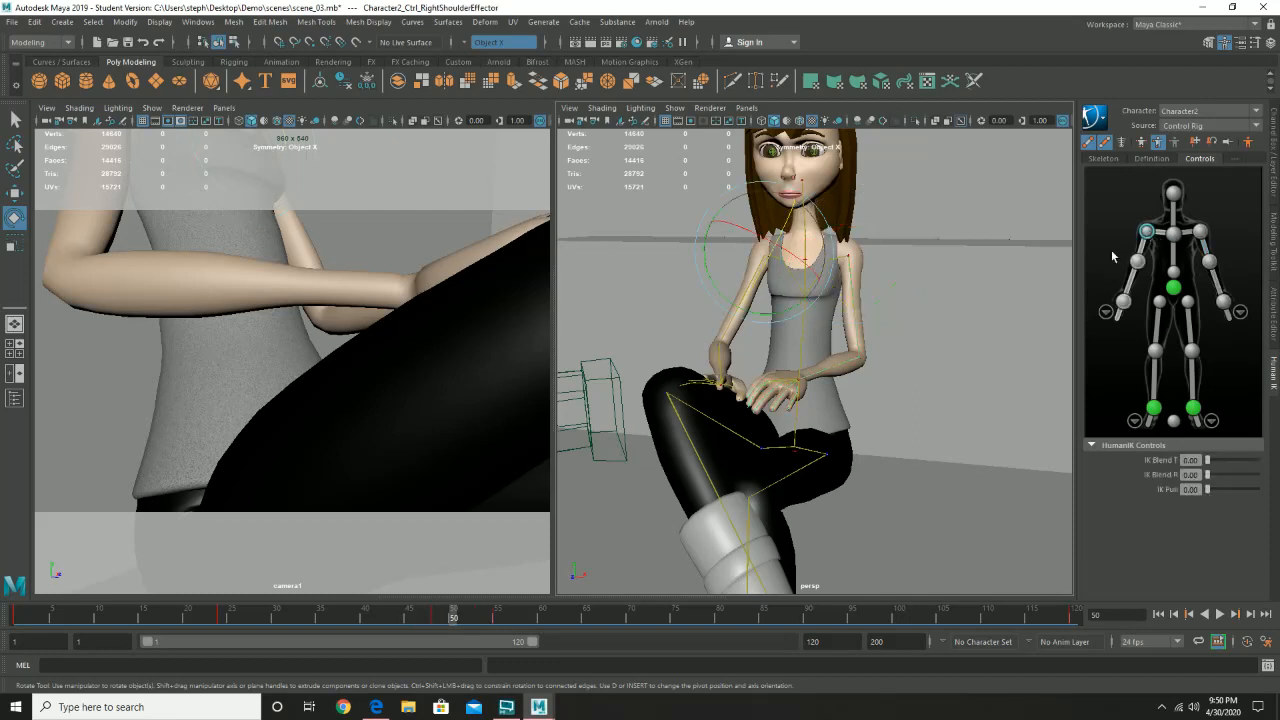
left_click(497, 619)
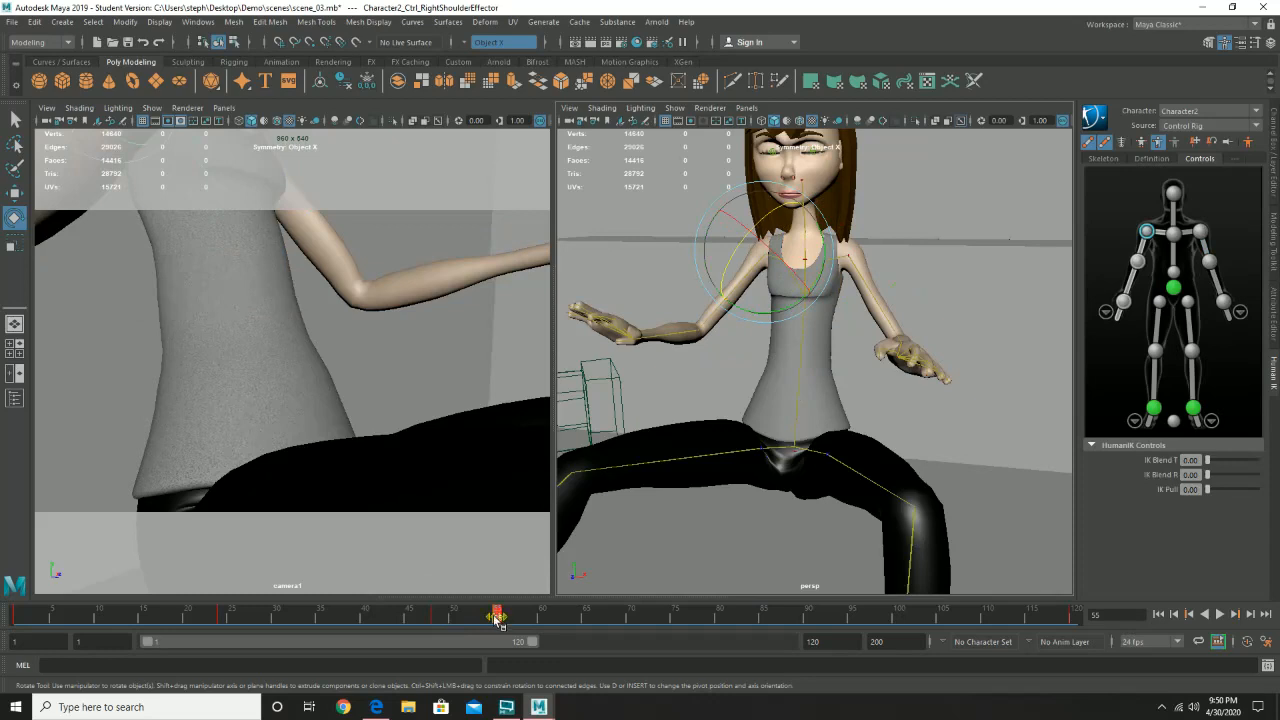
left_click_drag(497, 619, 362, 625)
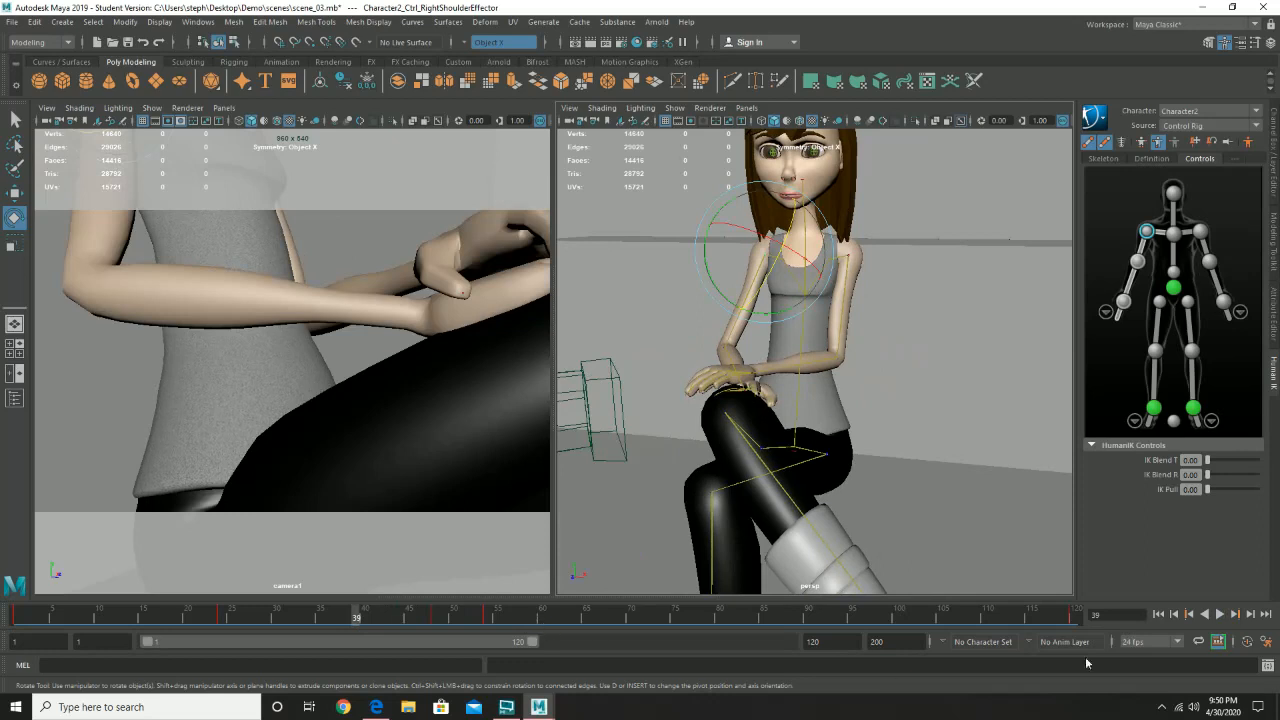
left_click(145, 620)
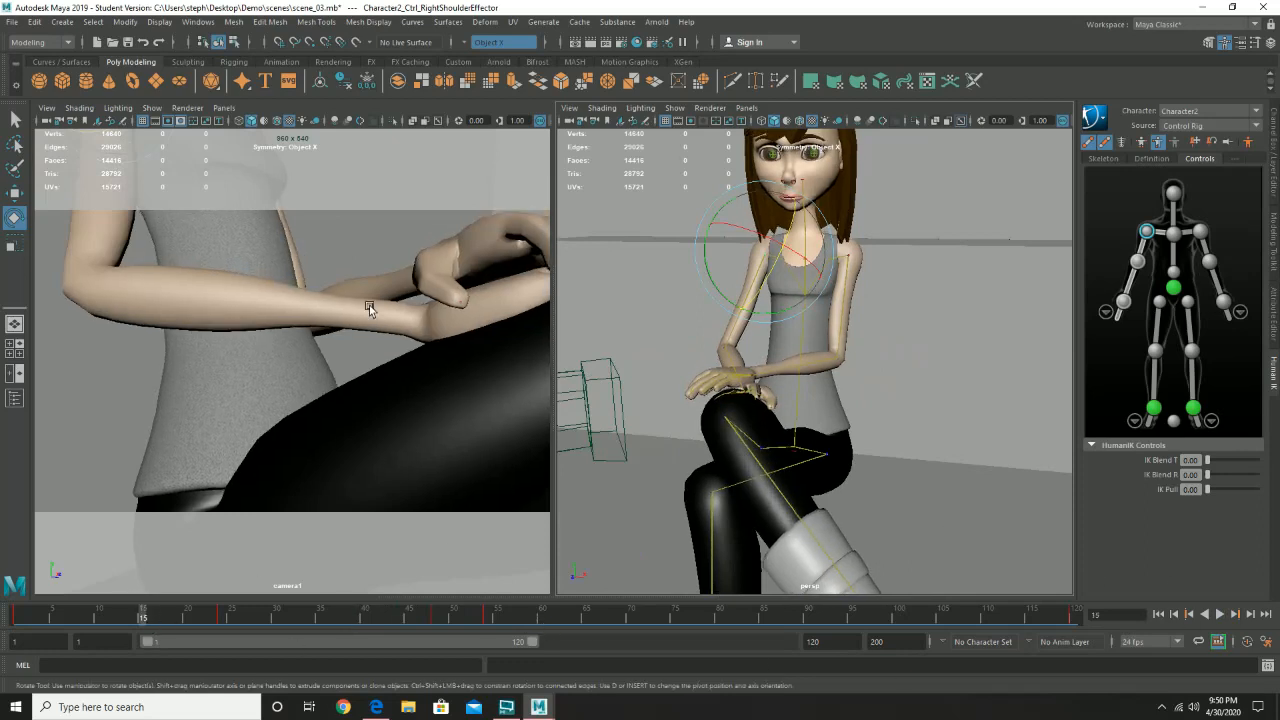
left_click(400, 163)
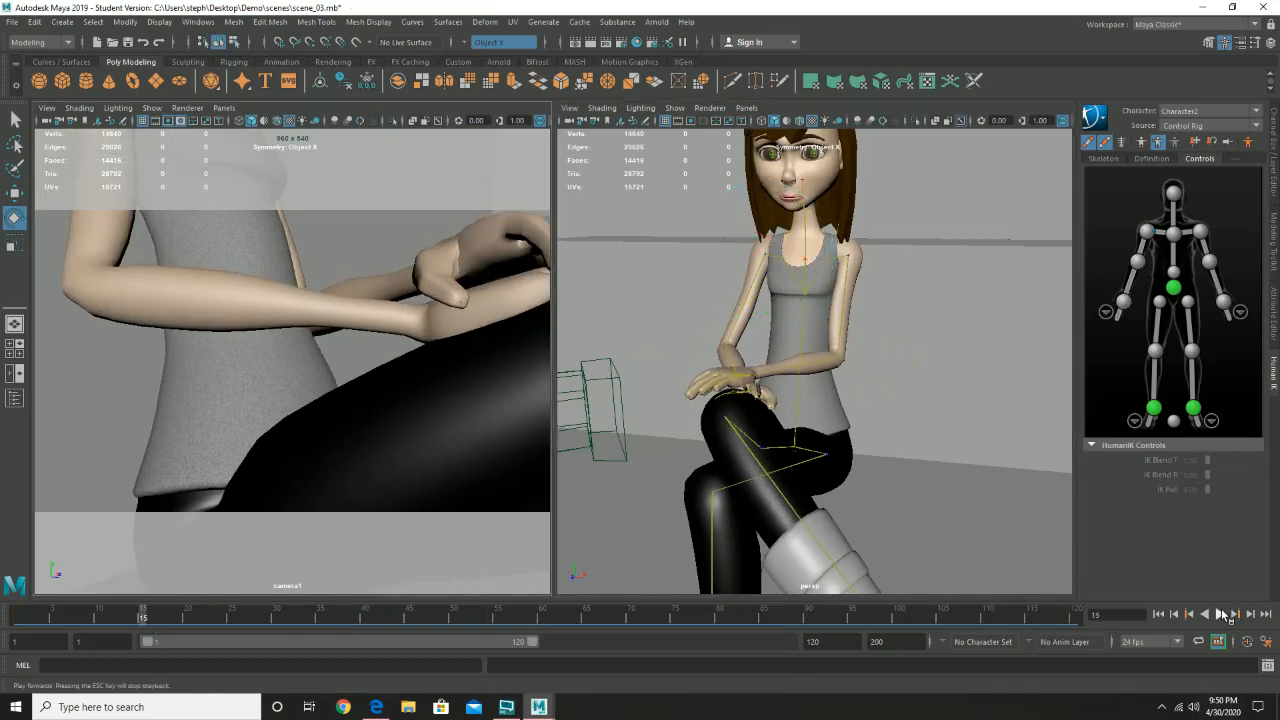
left_click(1228, 616)
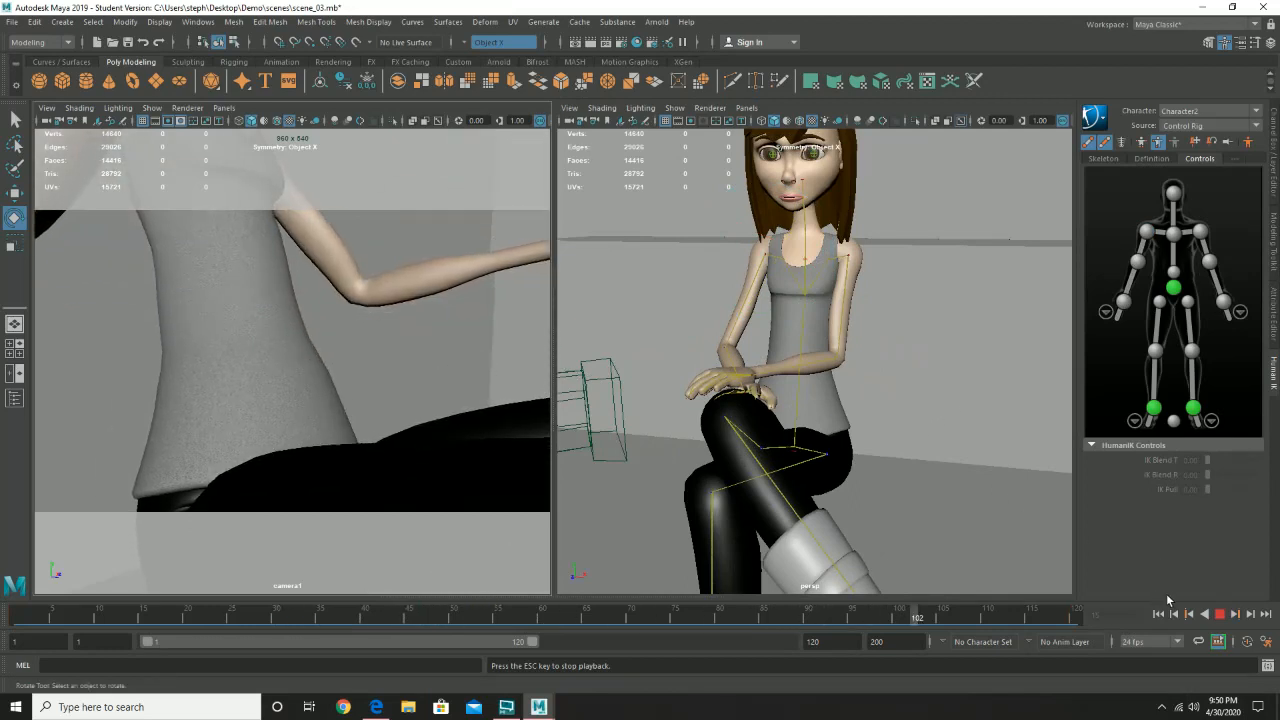
left_click(1220, 615)
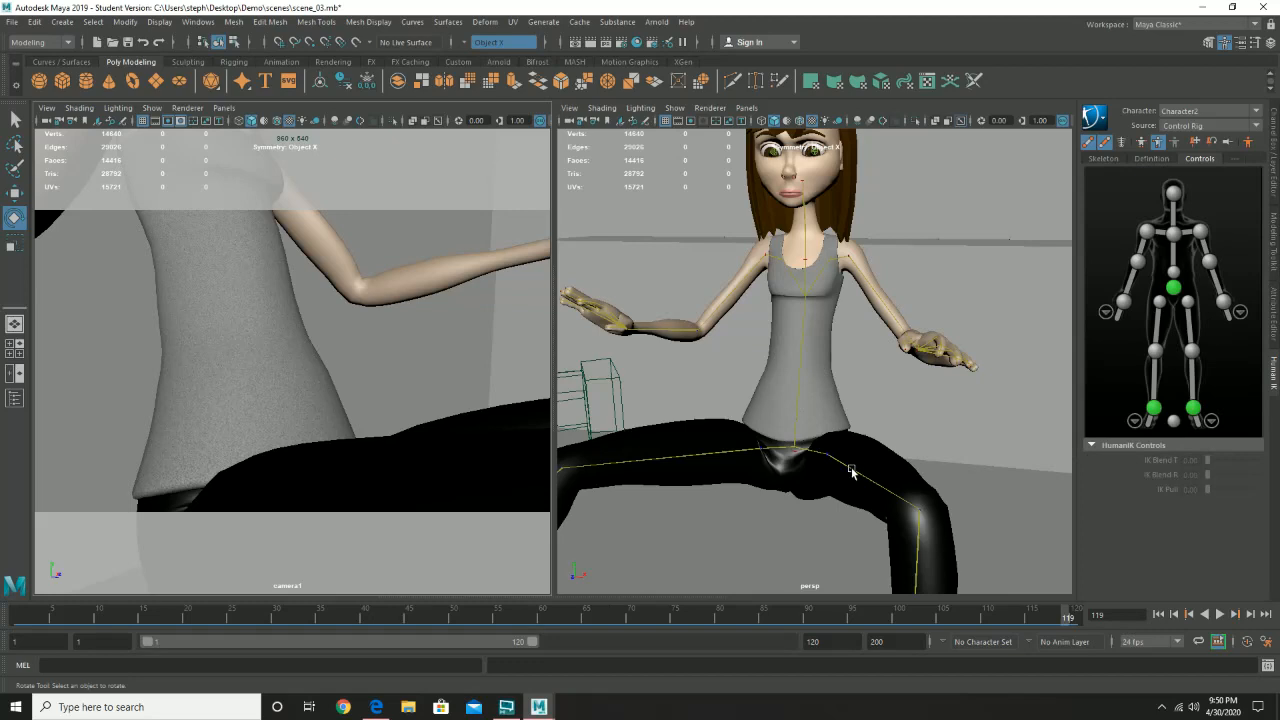
- Select the left upper leg control, move its key from frame 55 to frame 56, and play back the retimed animation
left_click(851, 471)
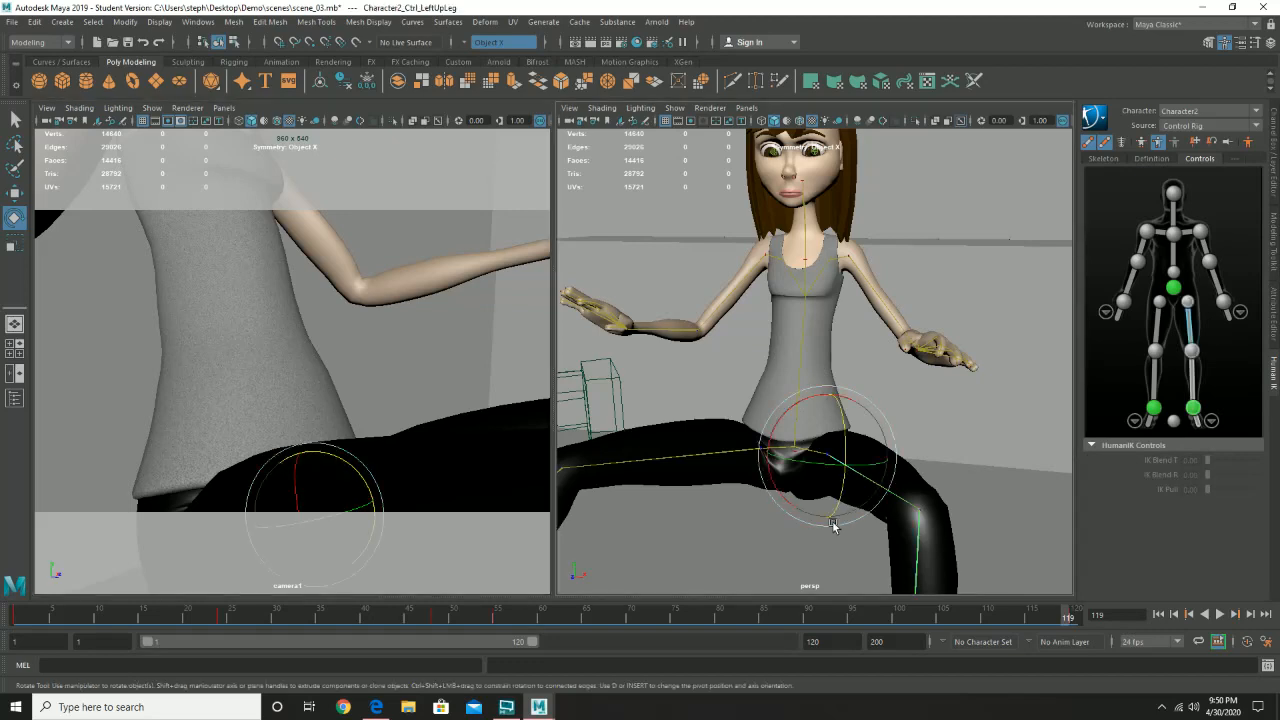
left_click_drag(426, 626, 503, 620)
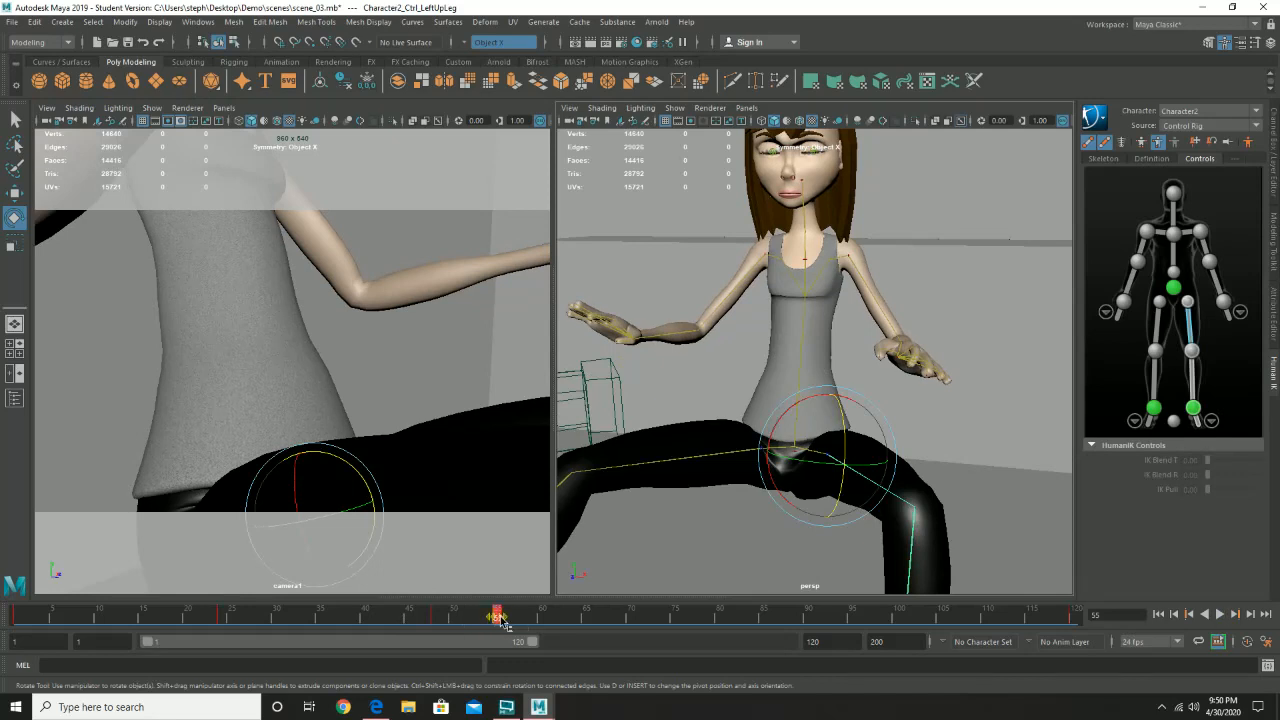
key("alt+v")
key("alt+v")
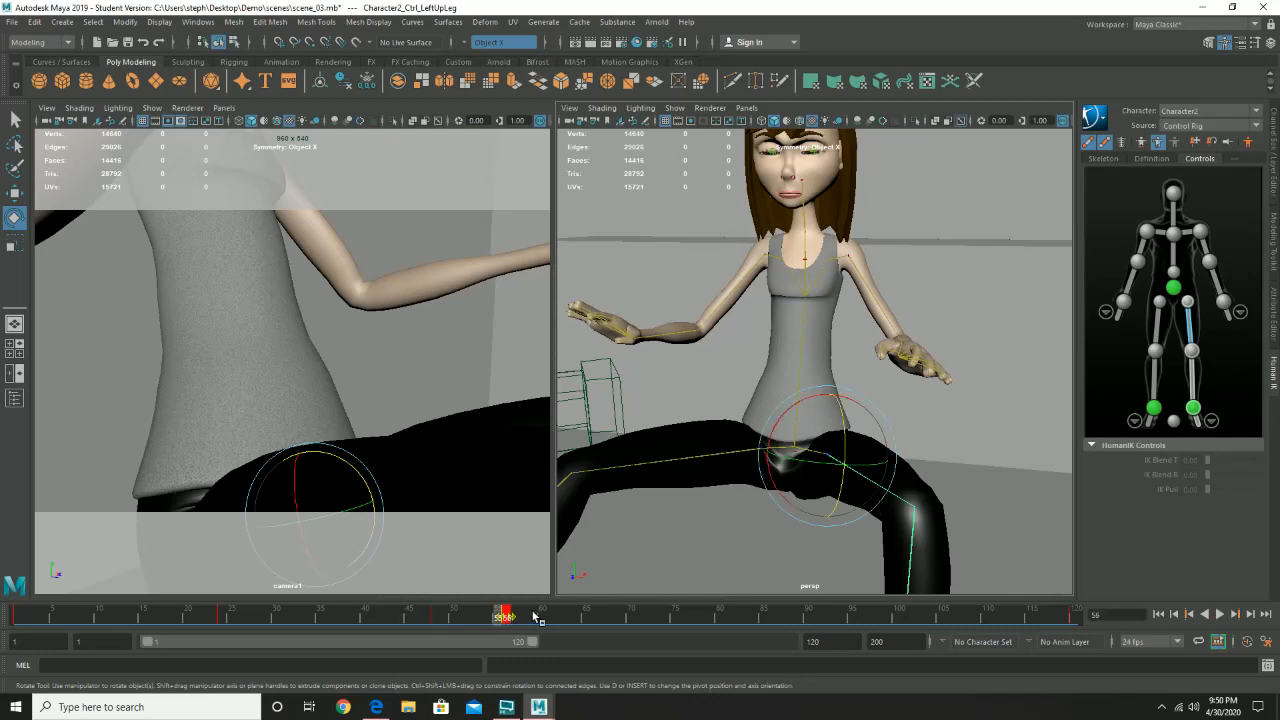
left_click_drag(537, 618, 312, 617)
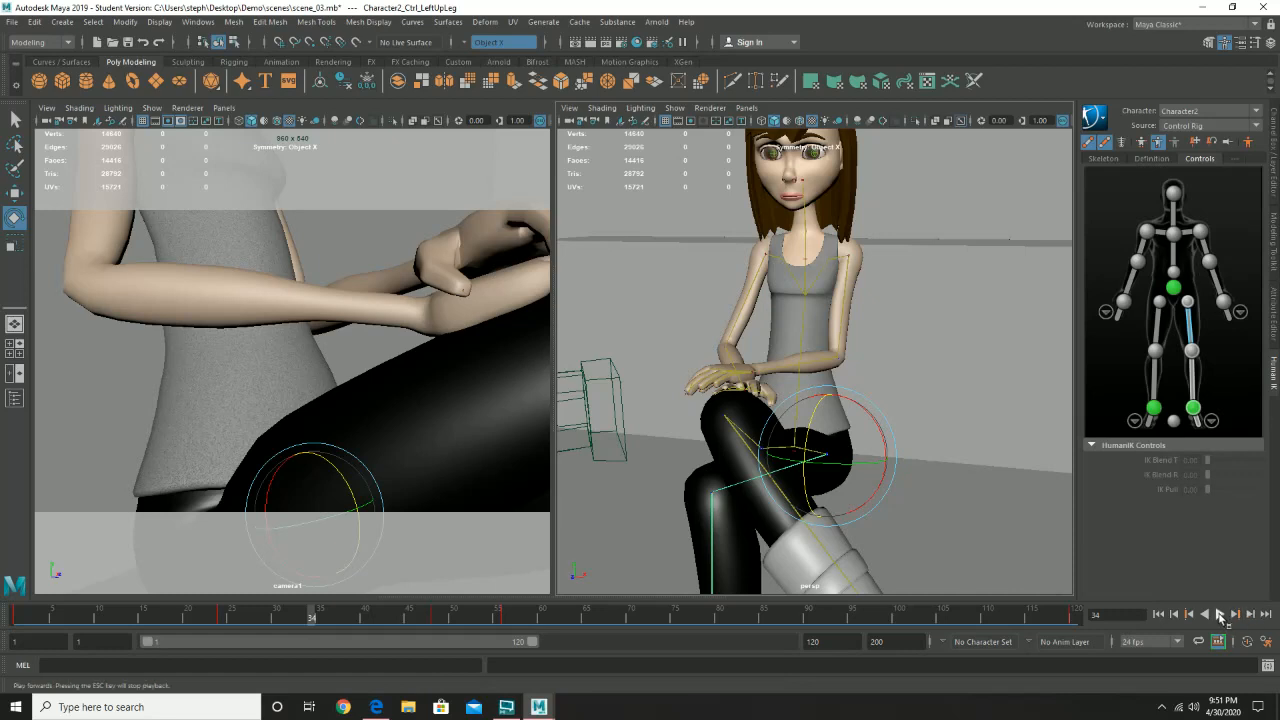
left_click(1219, 614)
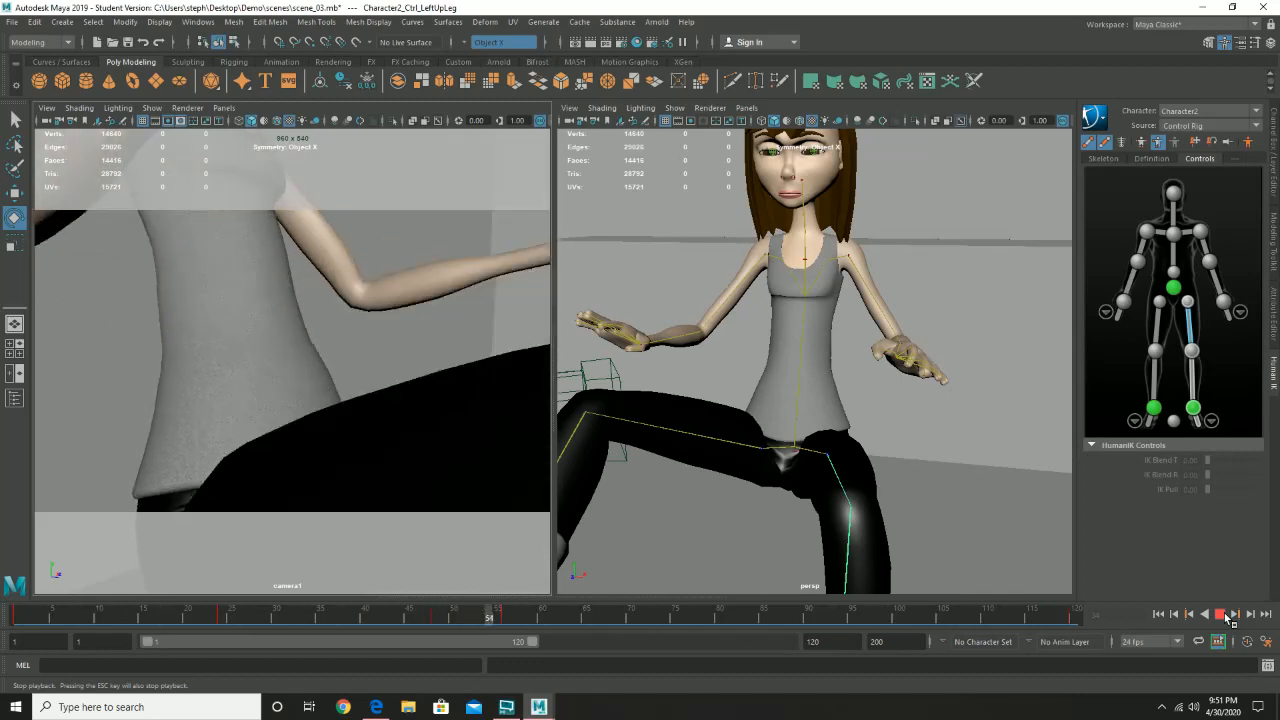
left_click(1222, 614)
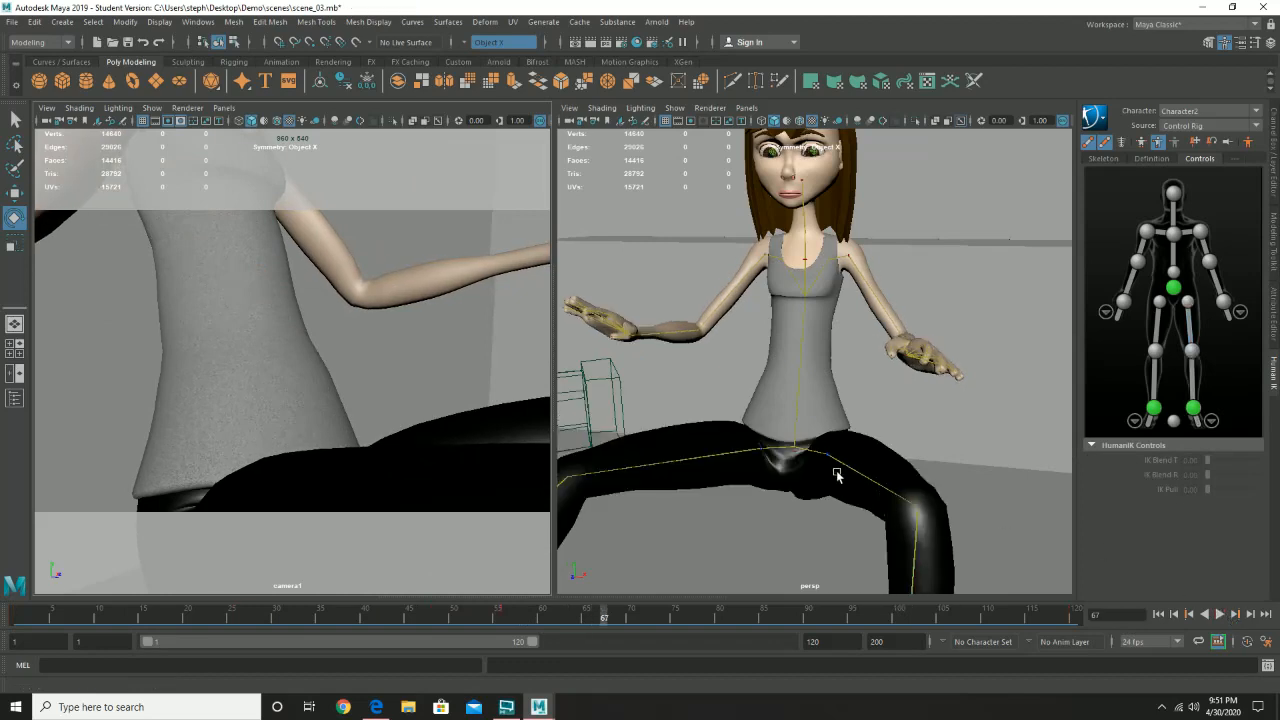
- Scrub between frames 50 and 52 from front and side angles to examine how the crossed legs pass each other
scroll(838, 475, "down", 5)
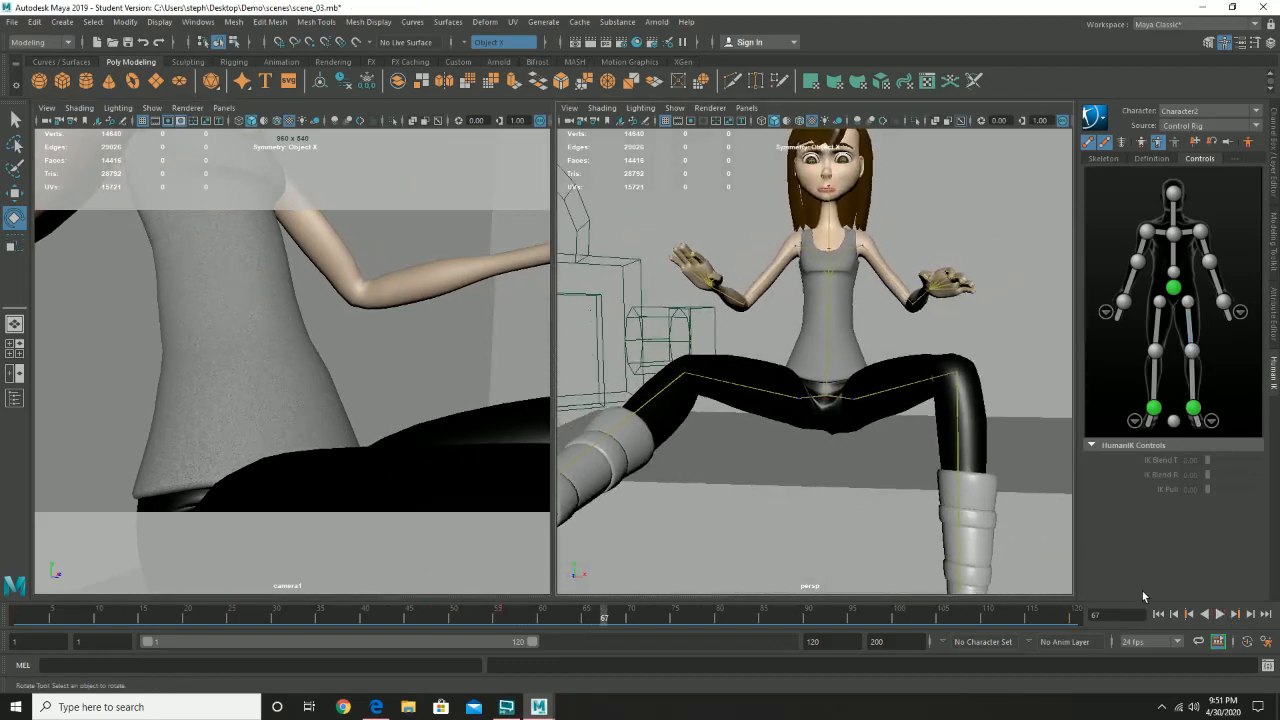
mouse_move(450, 615)
left_mouse_down()
mouse_move(394, 614)
mouse_move(461, 616)
left_mouse_up()
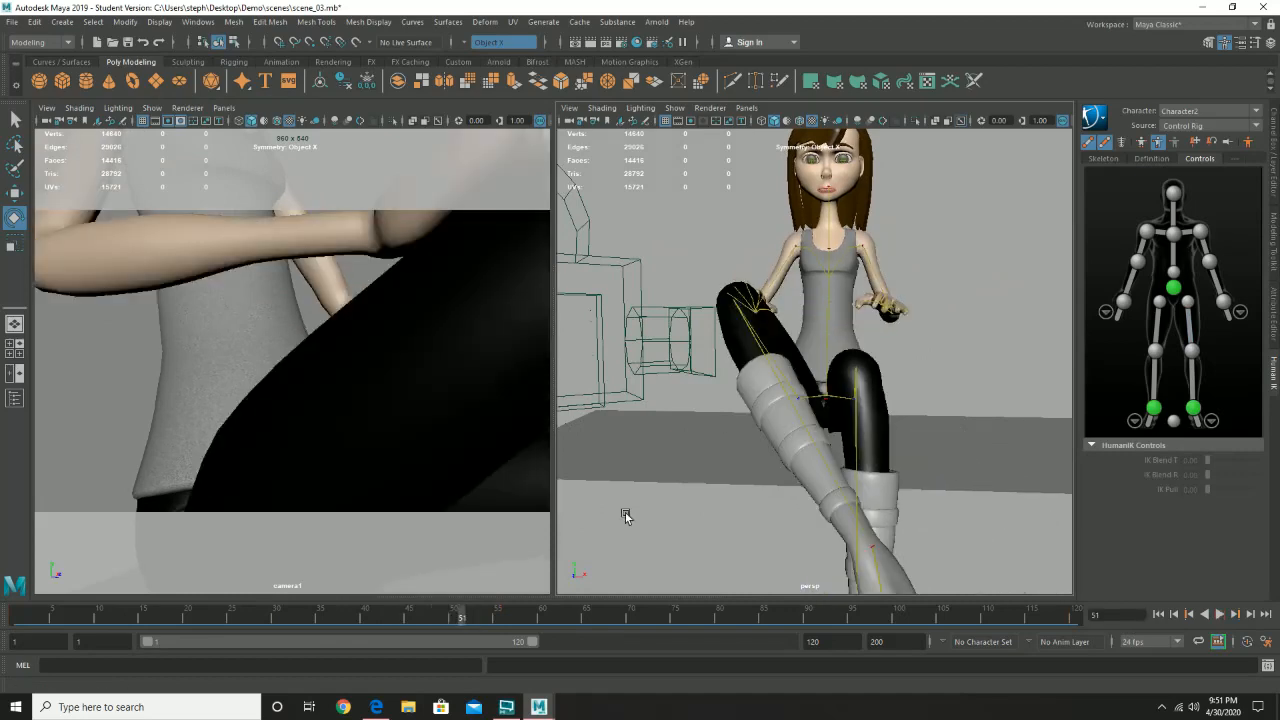
left_click_drag(625, 512, 603, 581, "alt")
left_click_drag(476, 616, 453, 616)
left_click_drag(625, 466, 760, 450, "alt")
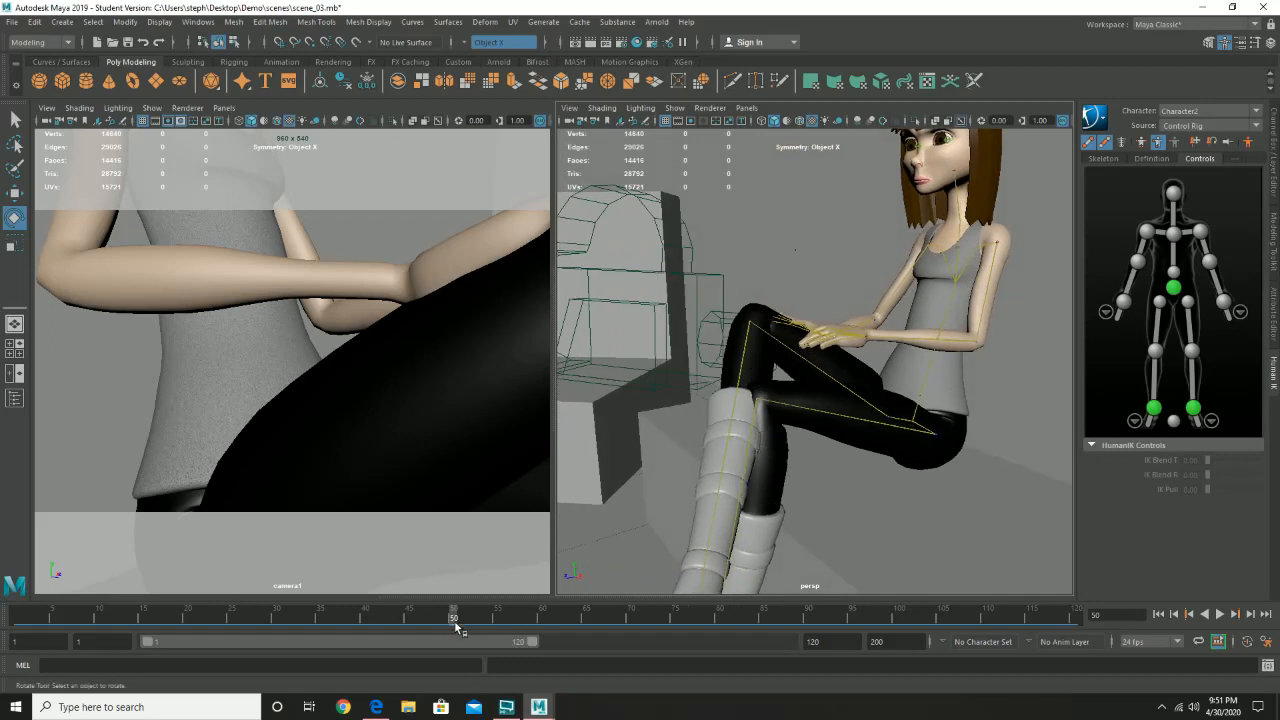
left_click_drag(457, 627, 471, 617)
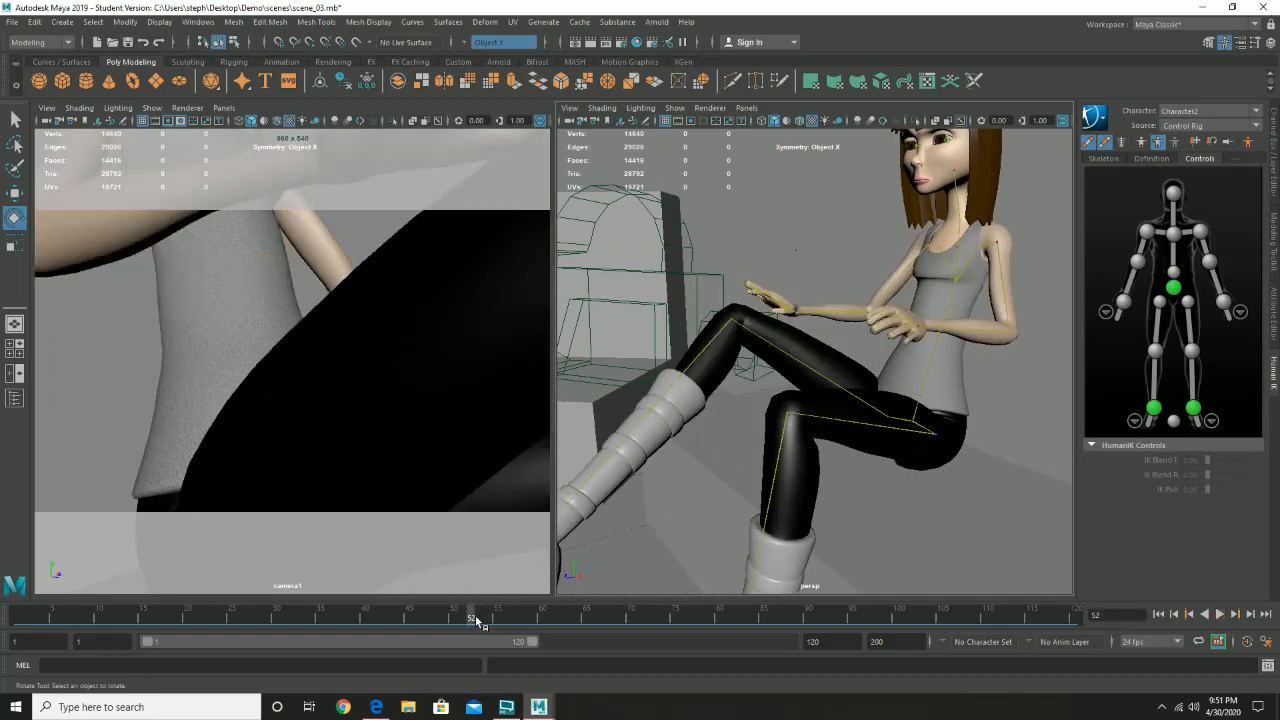
left_click_drag(471, 621, 474, 623)
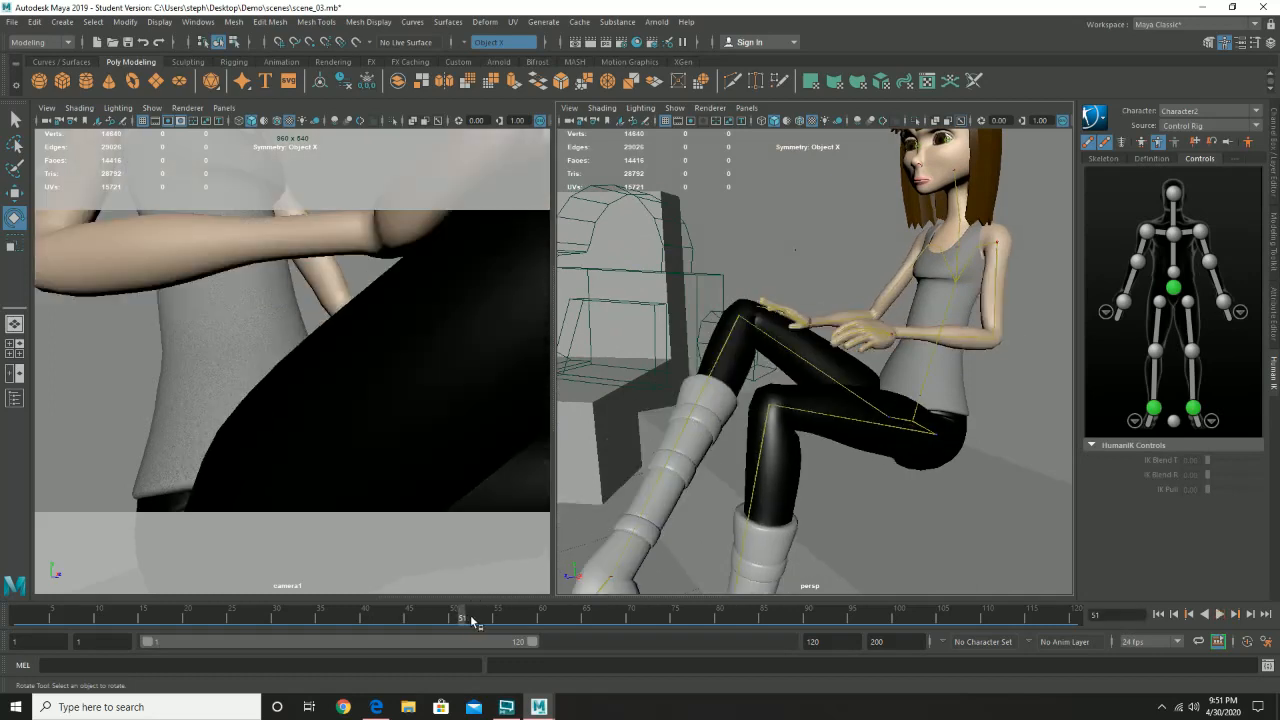
- Select the right lower leg control, try rotating it outward at the knee on frame 50, and discard the unkeyed rotation
left_click(717, 356)
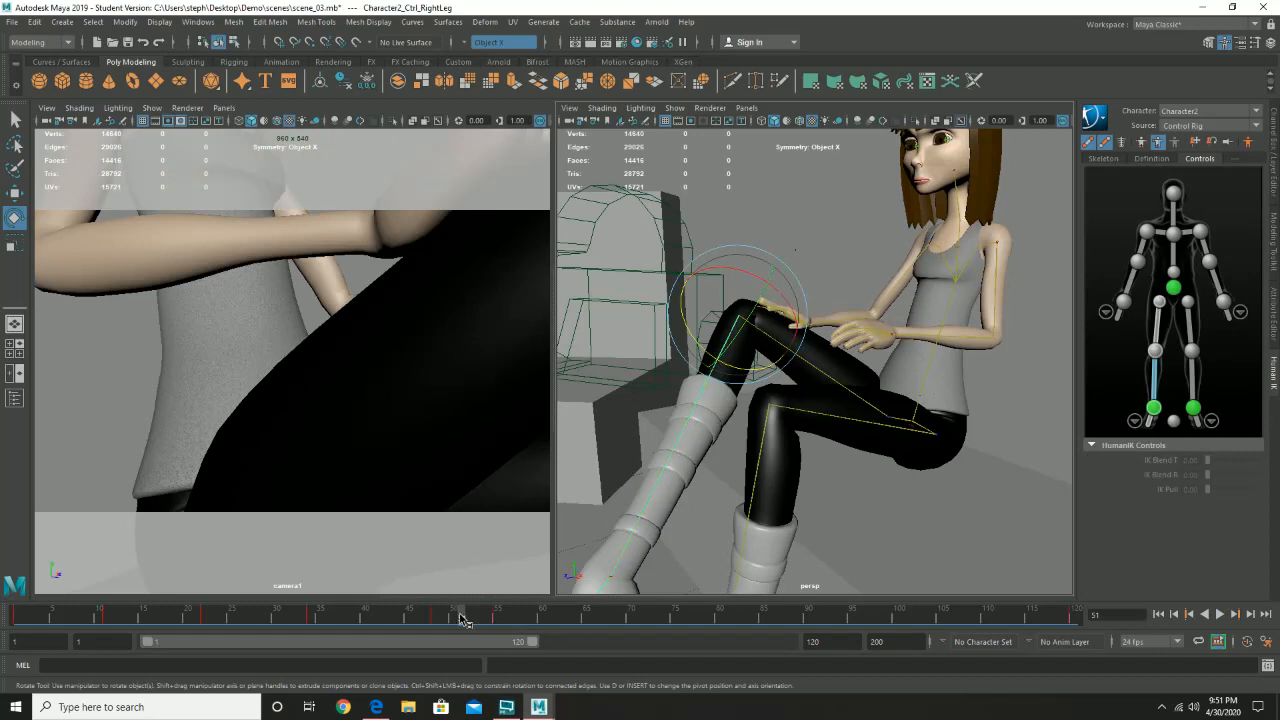
mouse_move(463, 620)
left_mouse_down()
mouse_move(440, 620)
mouse_move(452, 619)
left_mouse_up()
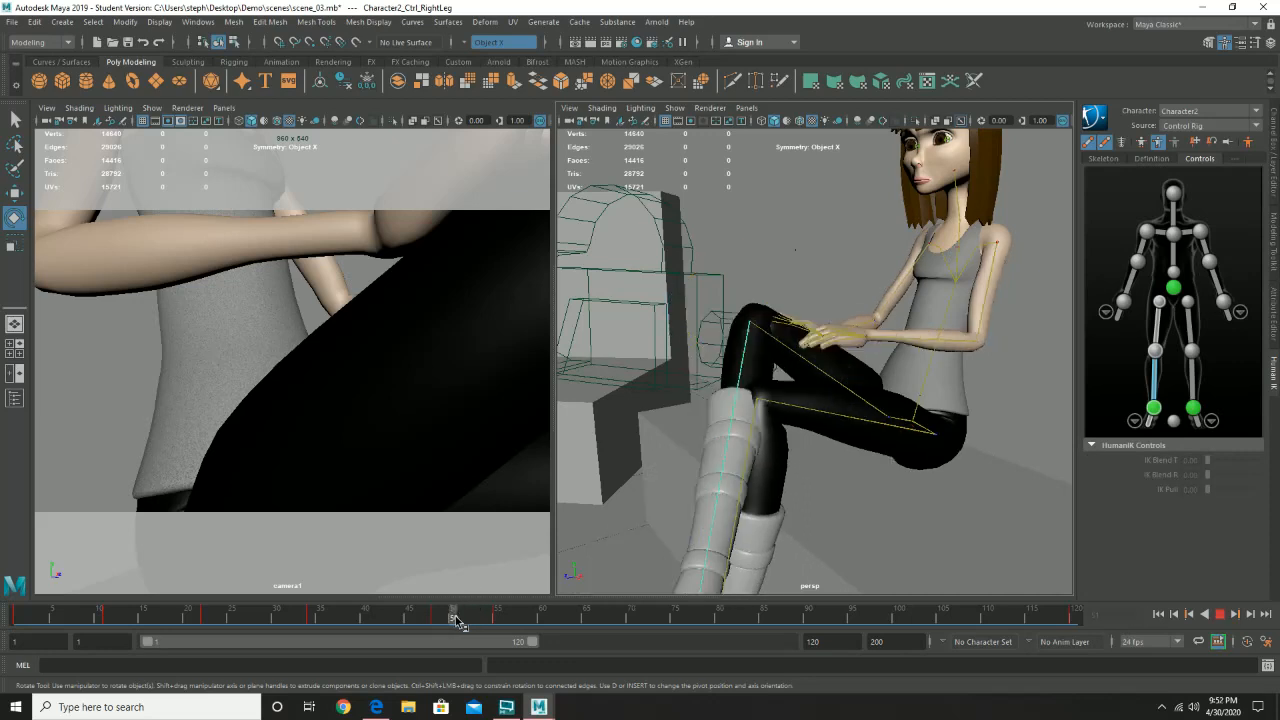
left_click_drag(717, 357, 701, 329)
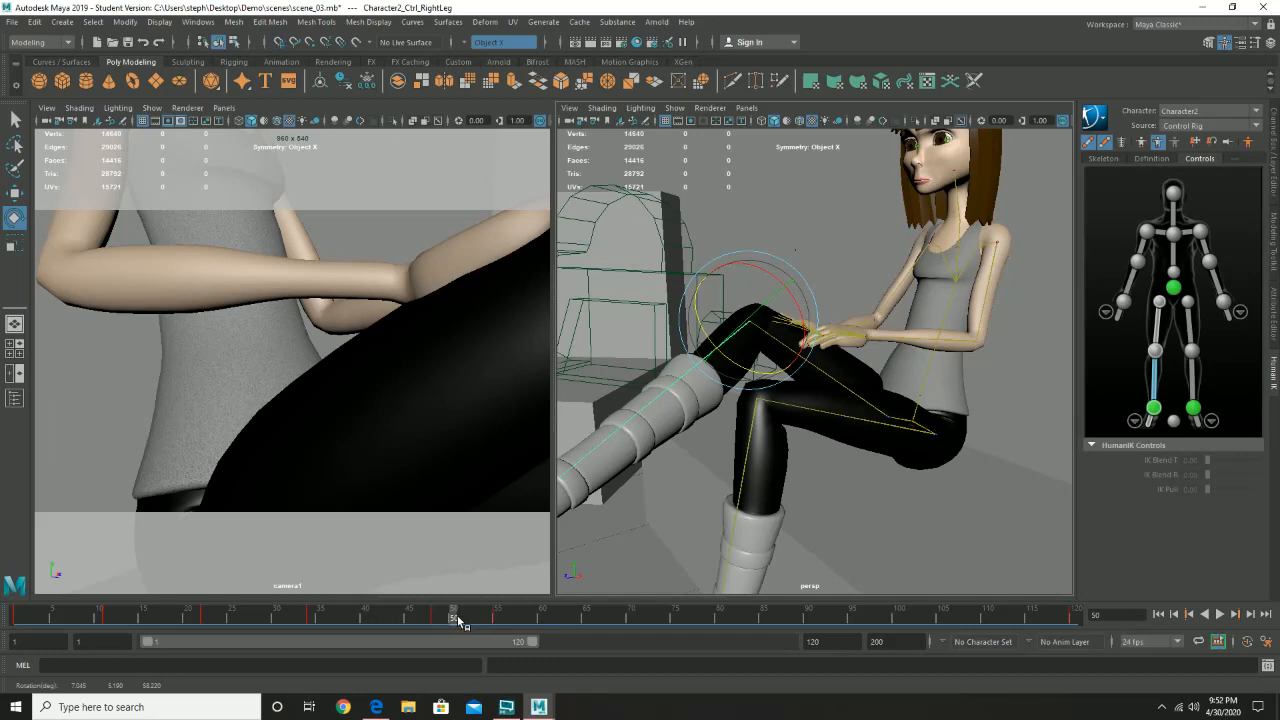
mouse_move(457, 620)
left_mouse_down()
mouse_move(402, 628)
mouse_move(374, 615)
mouse_move(453, 617)
left_mouse_up()
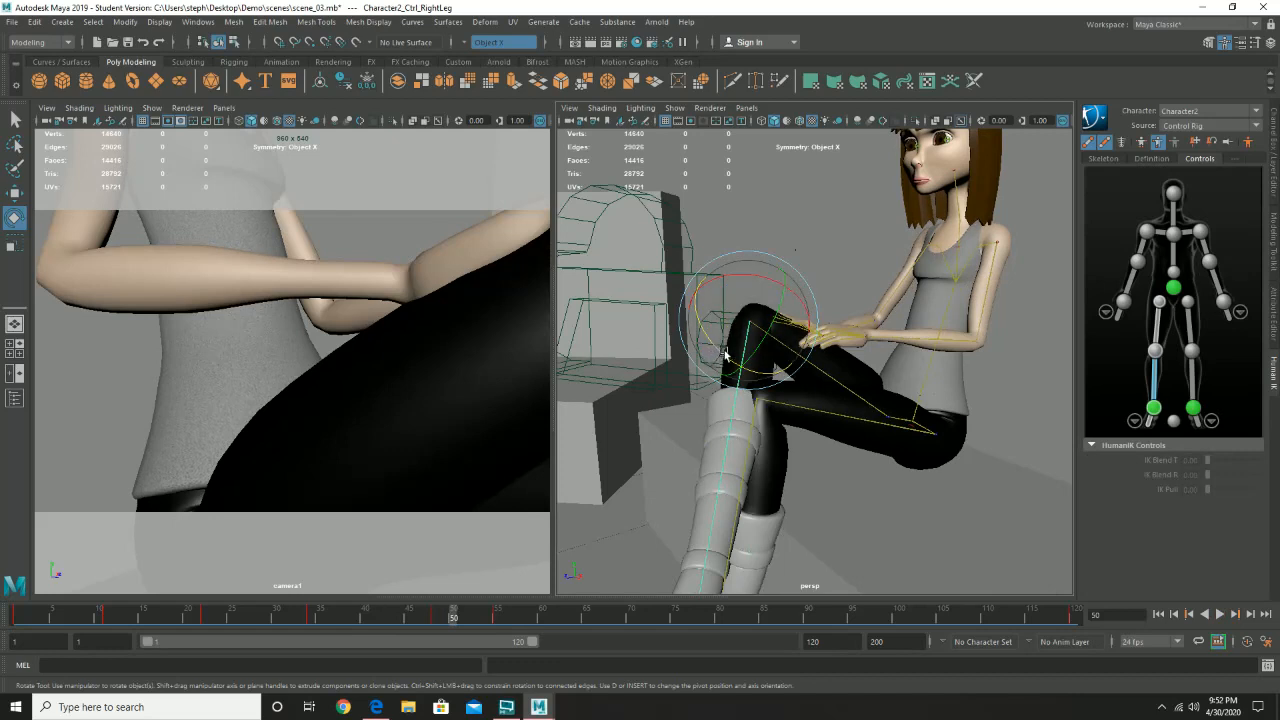
left_click(624, 365)
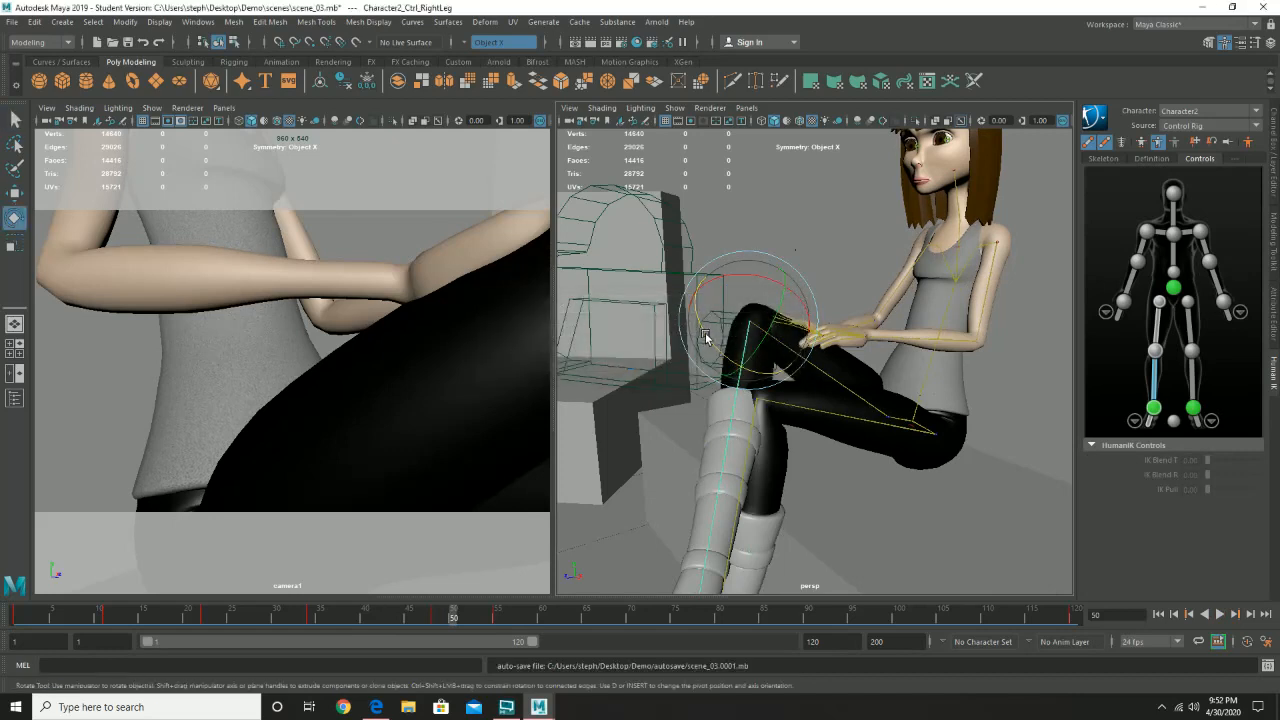
- Rotate the right lower leg outward at the knee on frame 50, key it, and play back the animation from frame 31
left_click_drag(706, 338, 685, 331)
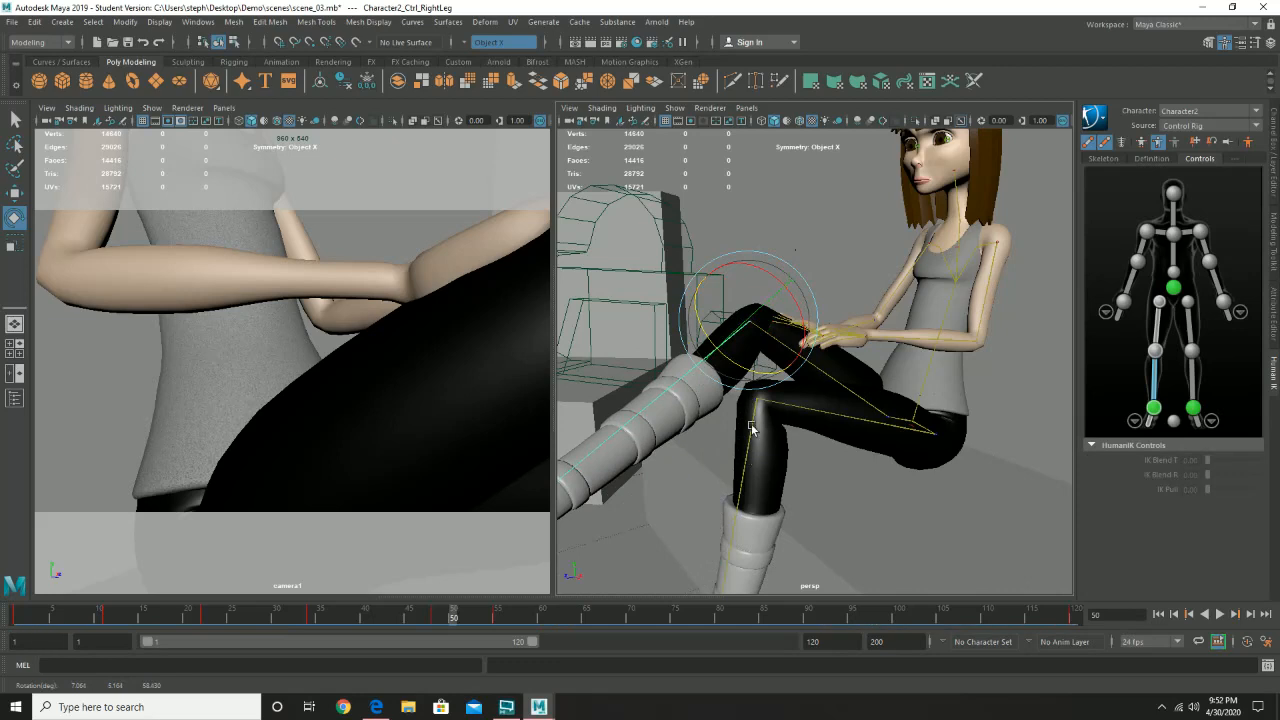
key("s")
key("alt+v")
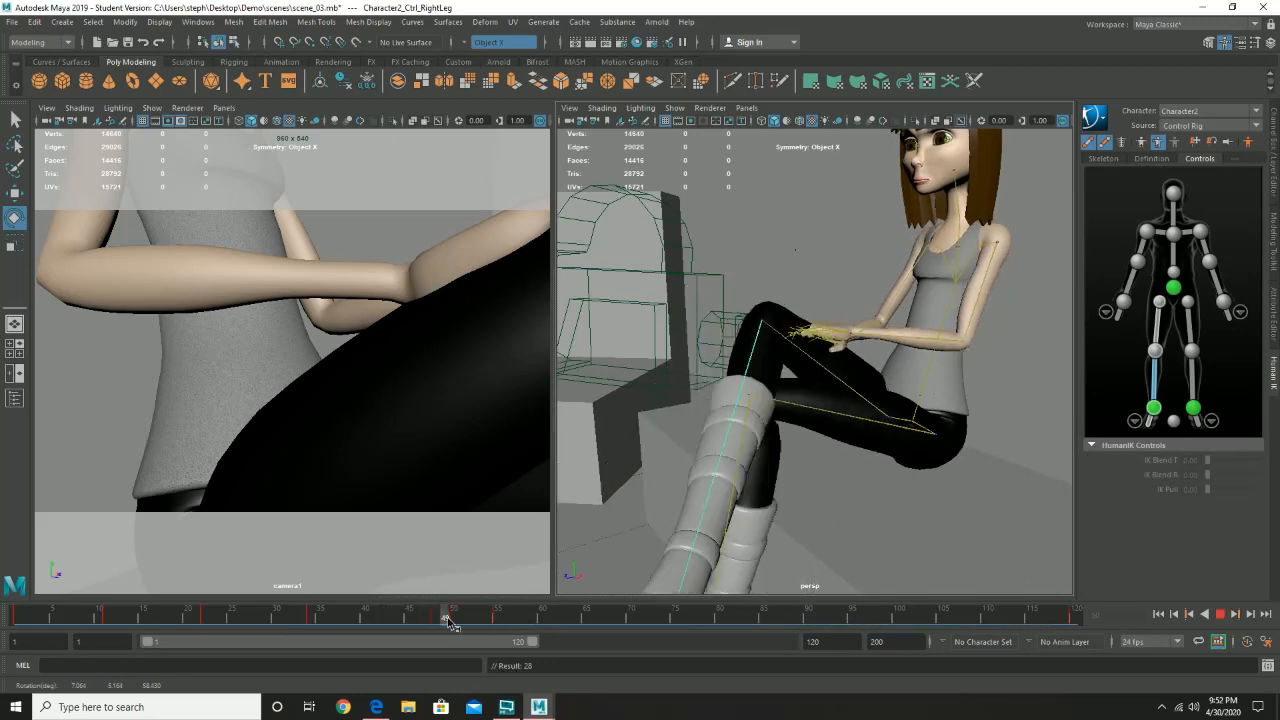
left_click_drag(518, 633, 286, 615)
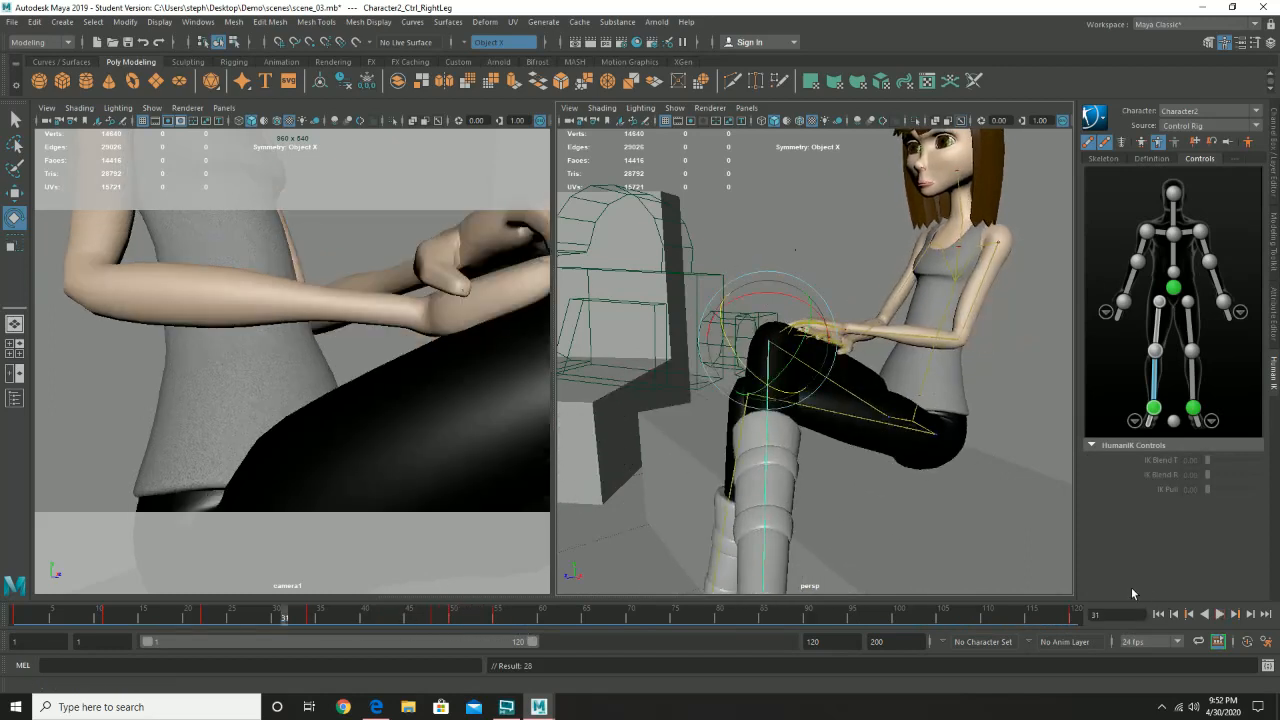
left_click(1219, 615)
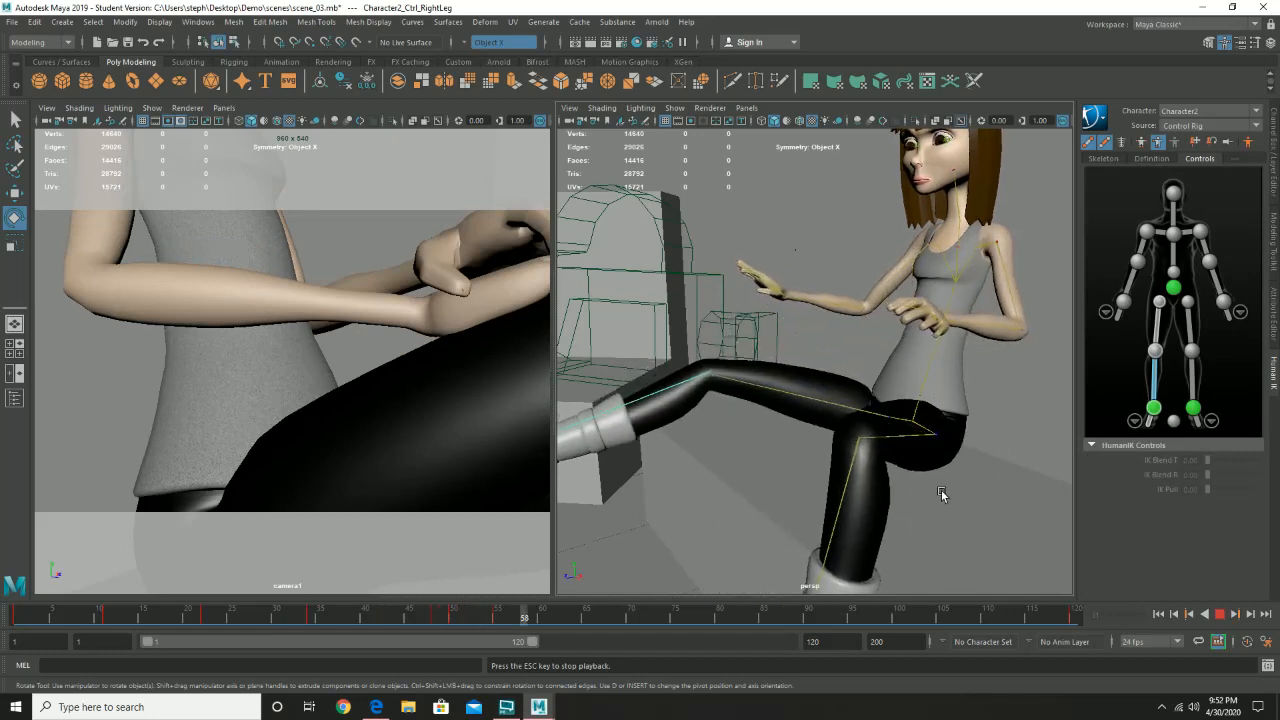
left_click(1219, 615)
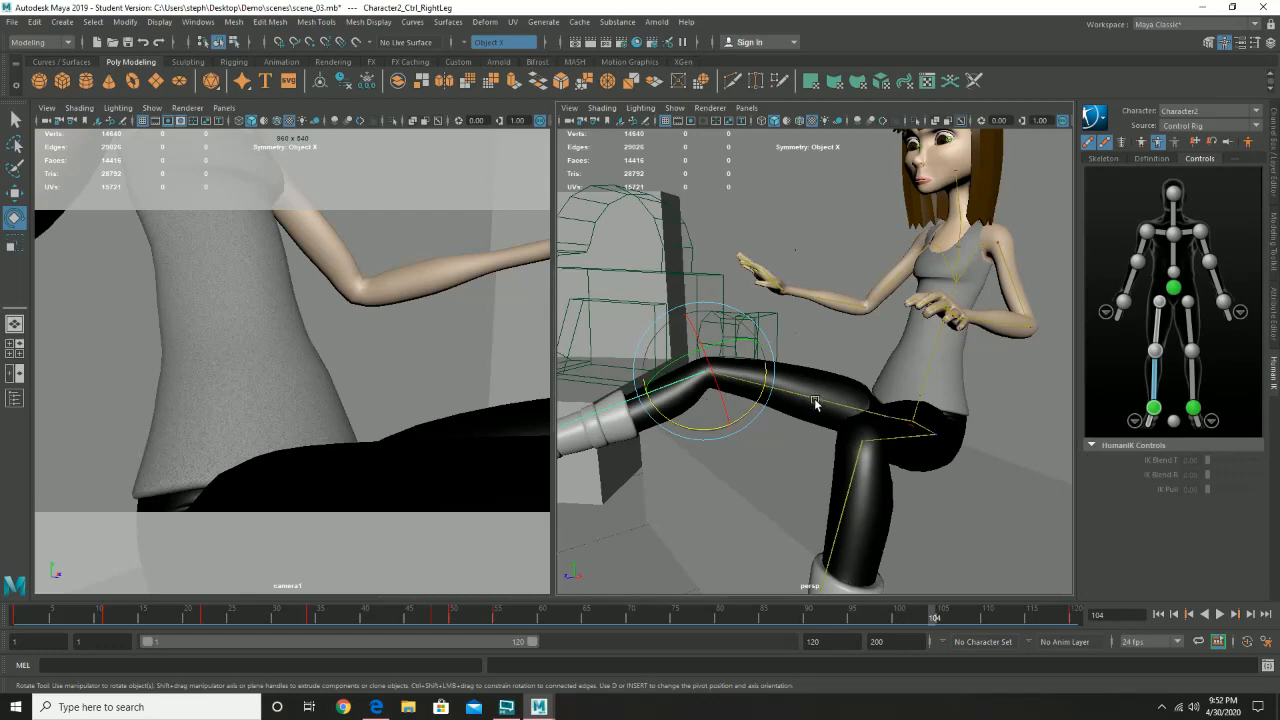
- Go to frame 55 and, seen from the front, rotate the right lower leg down toward the floor at the knee
left_click_drag(755, 432, 813, 431, "alt")
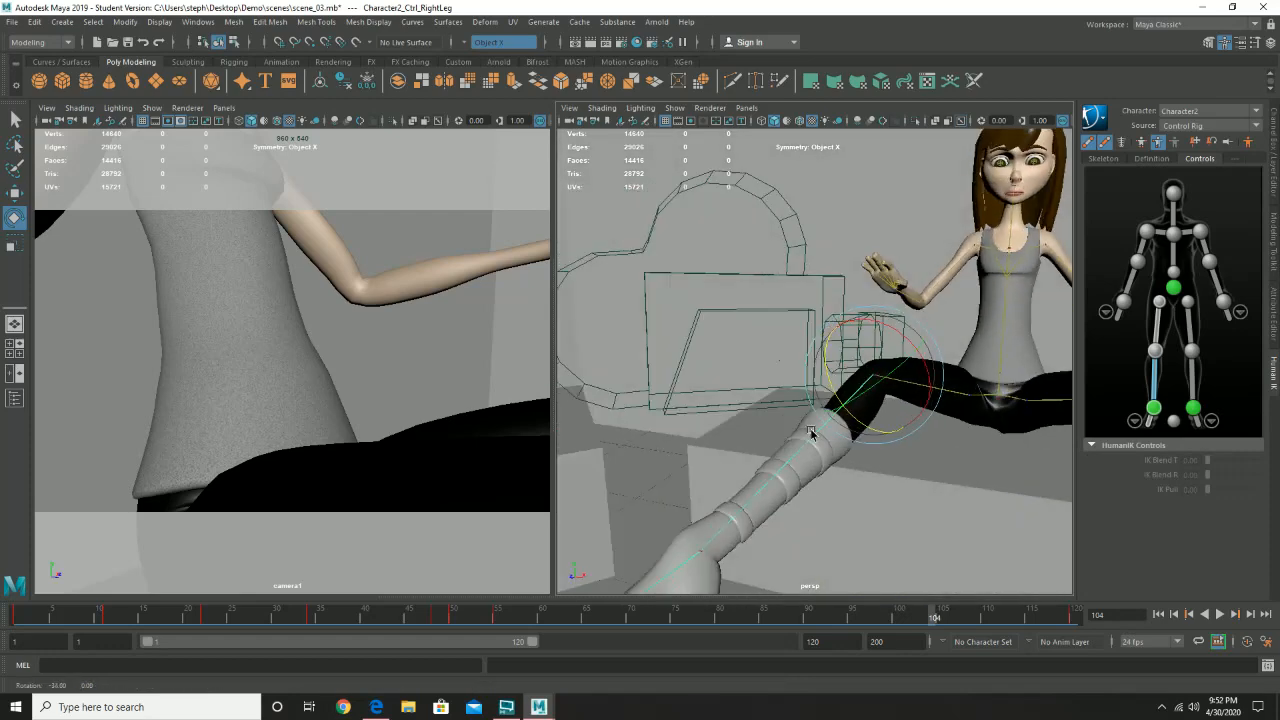
middle_click_drag(865, 422, 775, 399, "alt")
left_click_drag(775, 399, 808, 408, "alt")
key("alt+v")
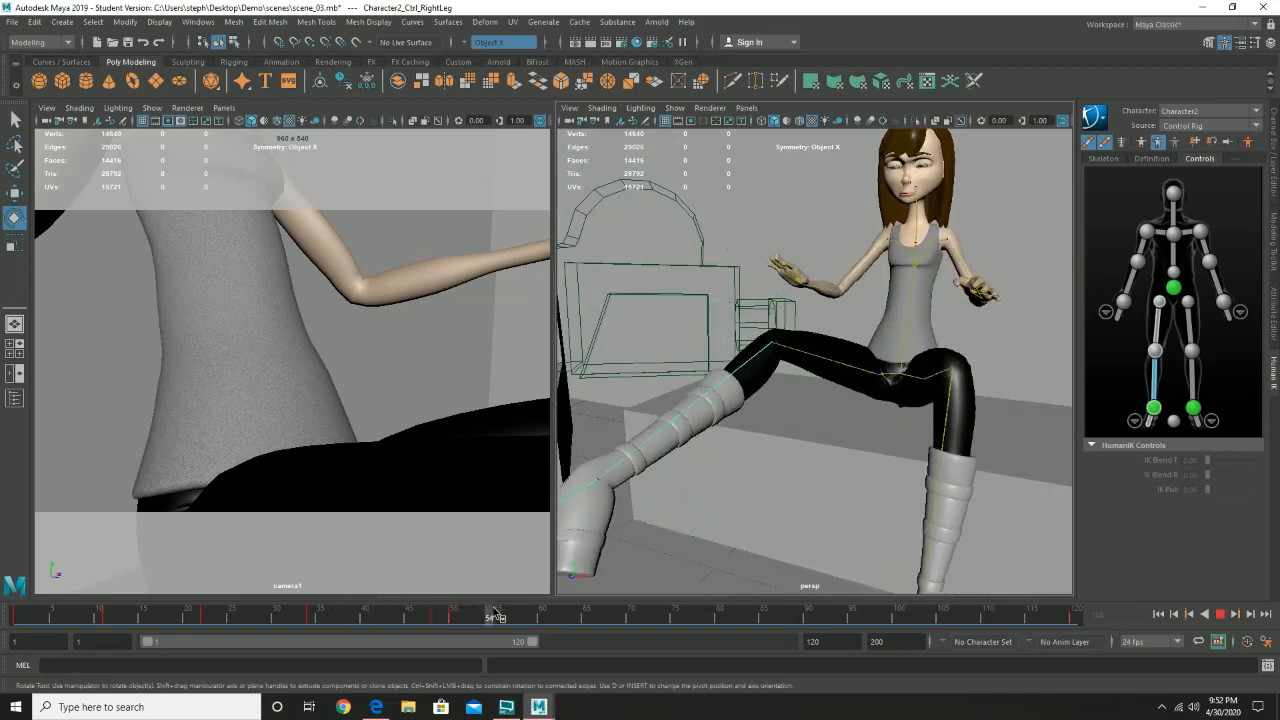
left_click_drag(504, 621, 498, 618)
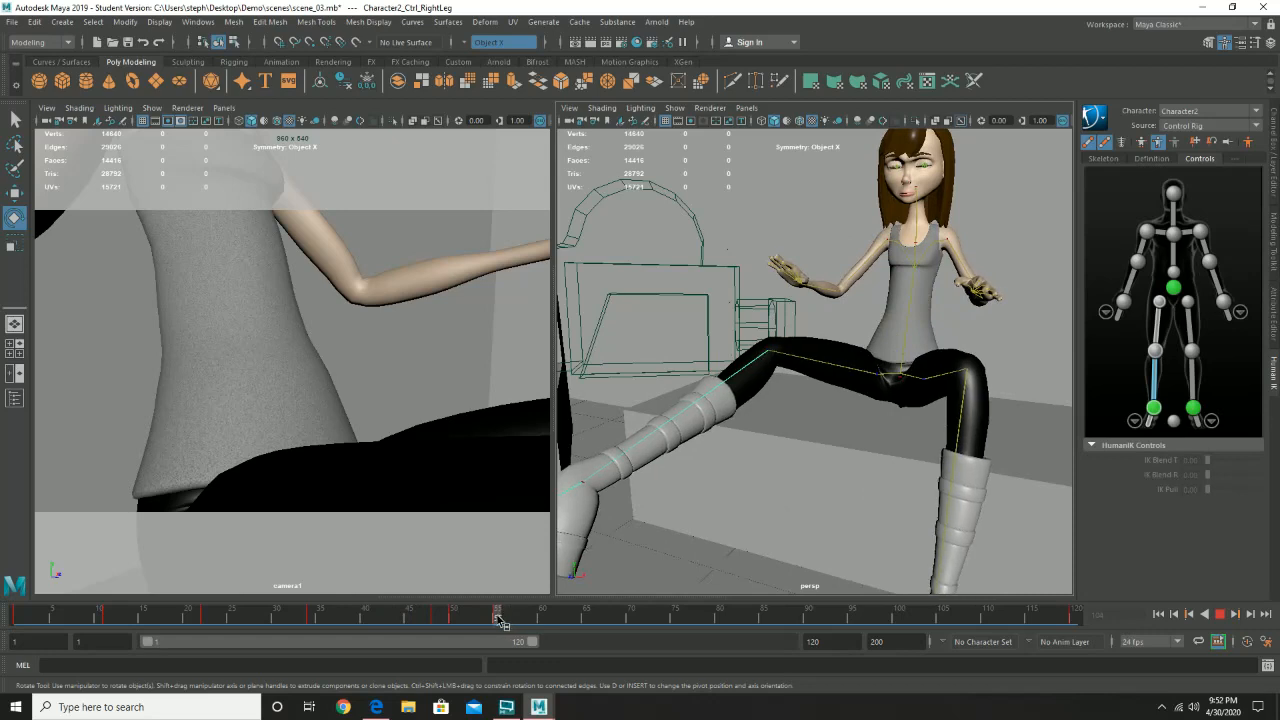
left_click_drag(757, 392, 656, 567)
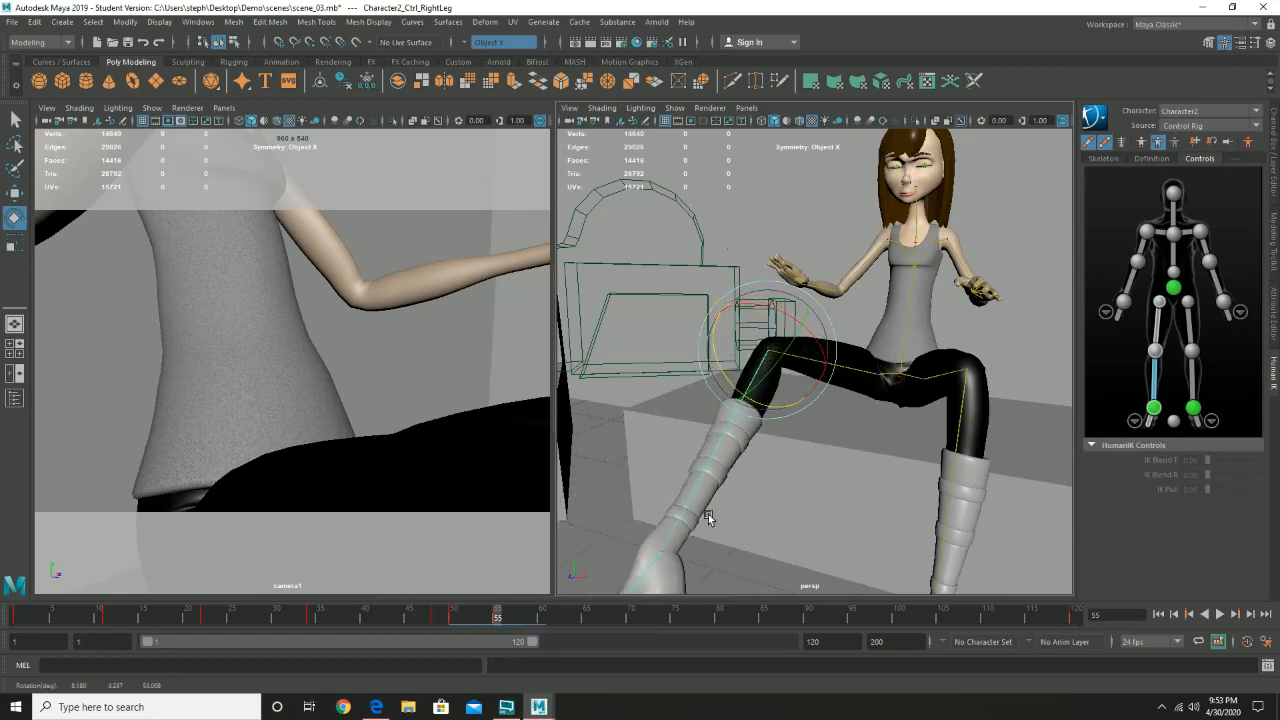
- Rotate the right foot outward on frame 55, key the pose, and play back the animation from frame 35
left_click(656, 567)
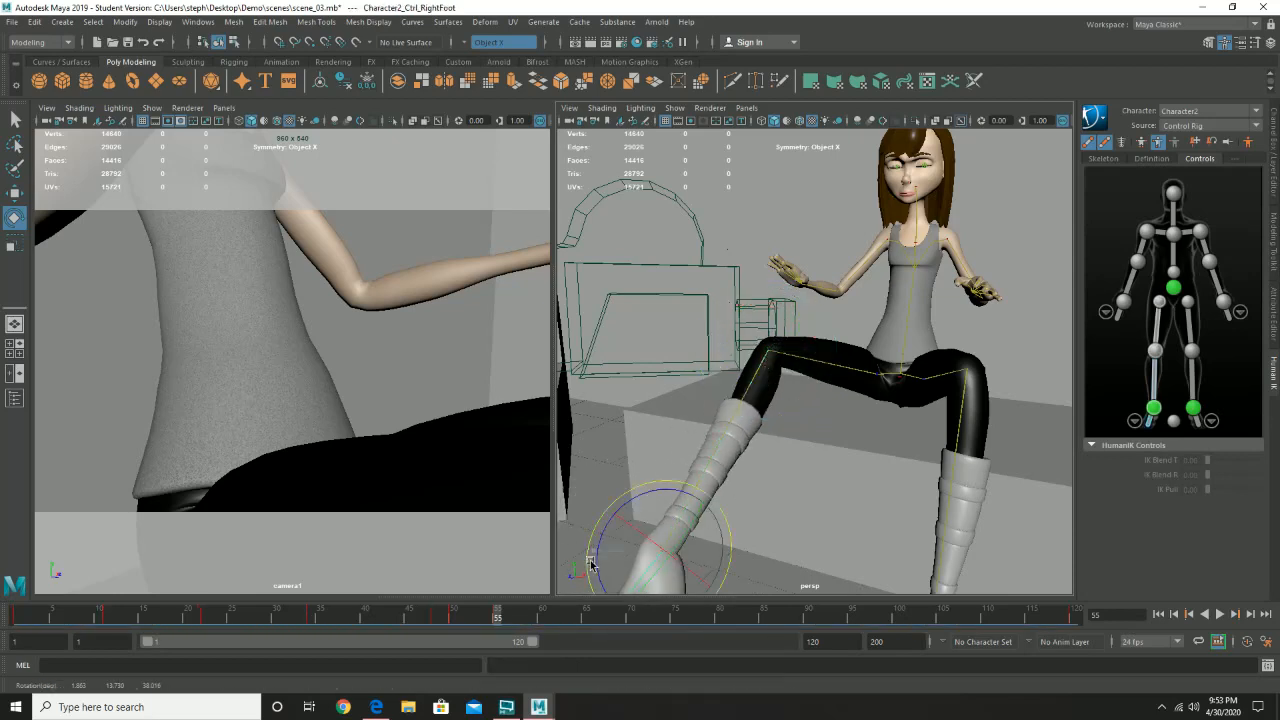
left_click_drag(590, 565, 600, 532)
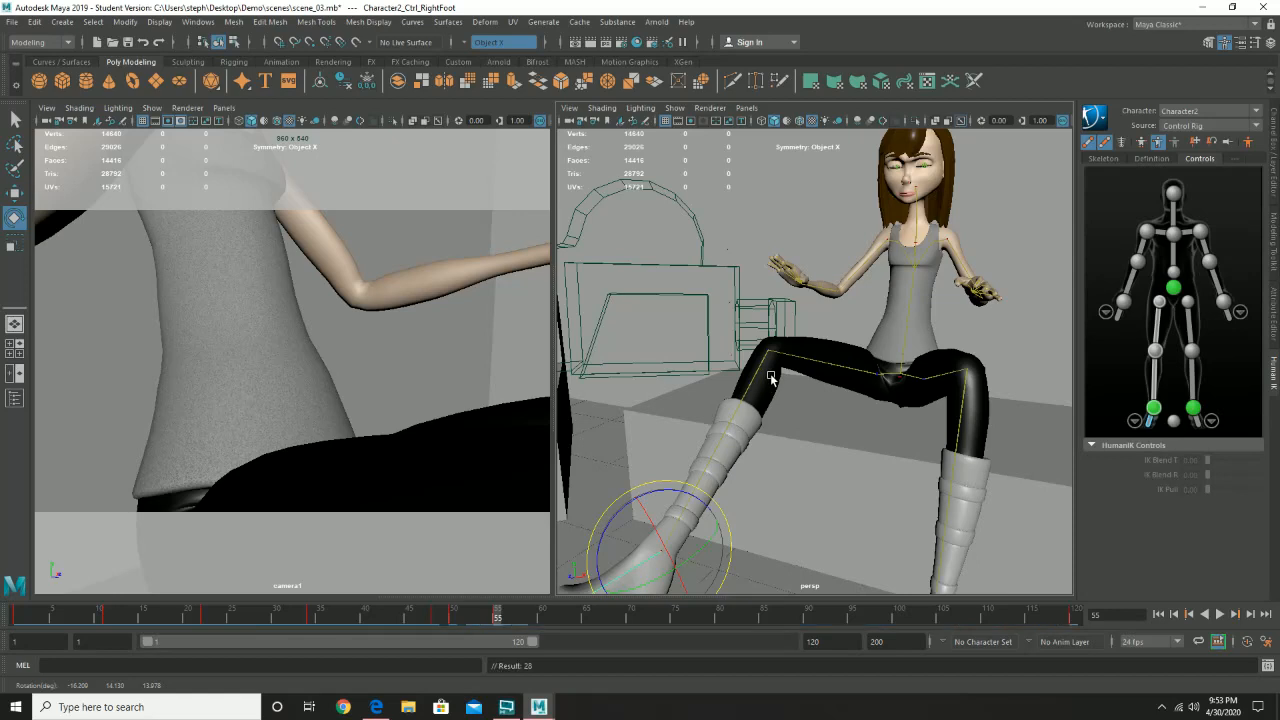
left_click_drag(494, 617, 319, 617)
left_click(1217, 615)
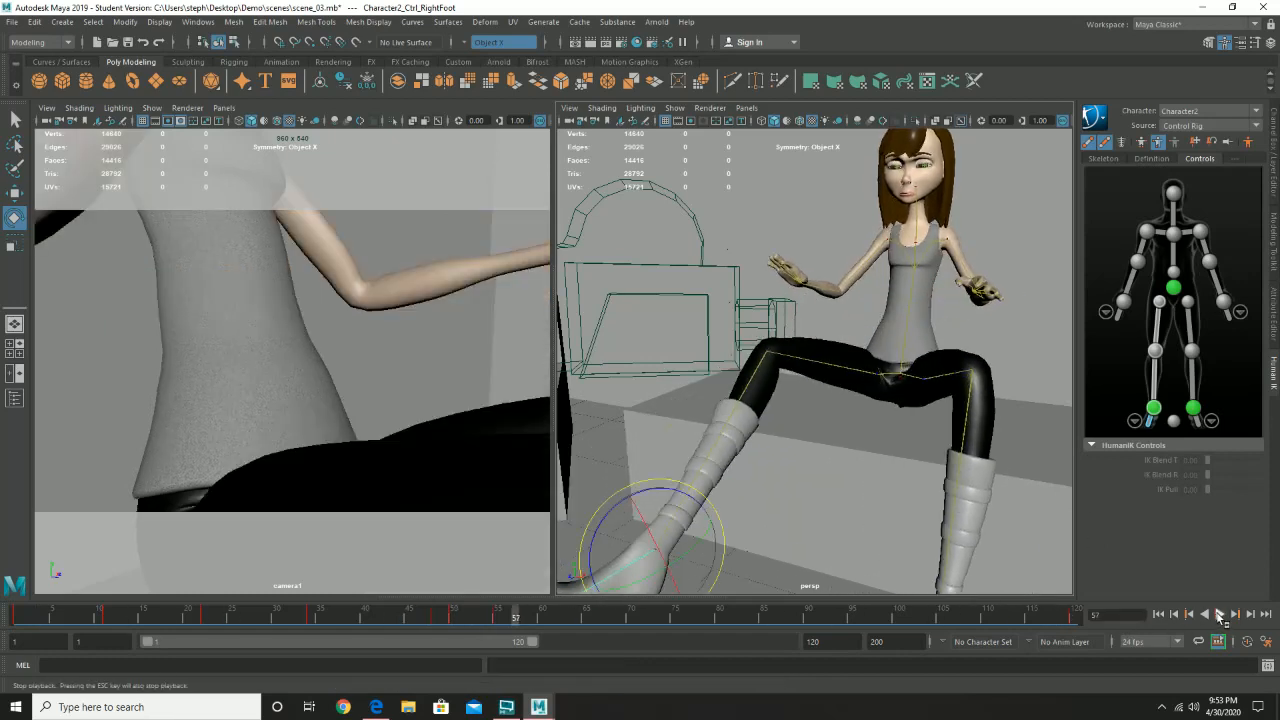
left_click(1219, 615)
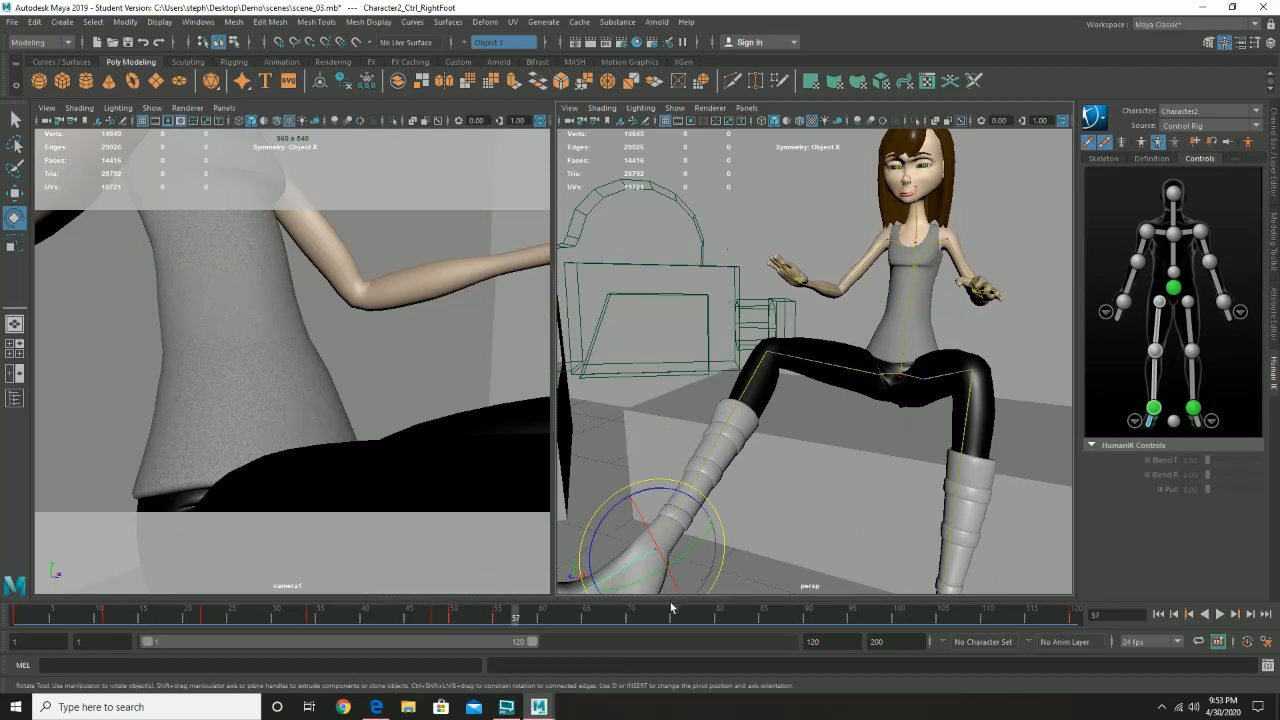
- Select the right upper leg control and copy its key from frame 55 to frame 120
left_click(815, 365)
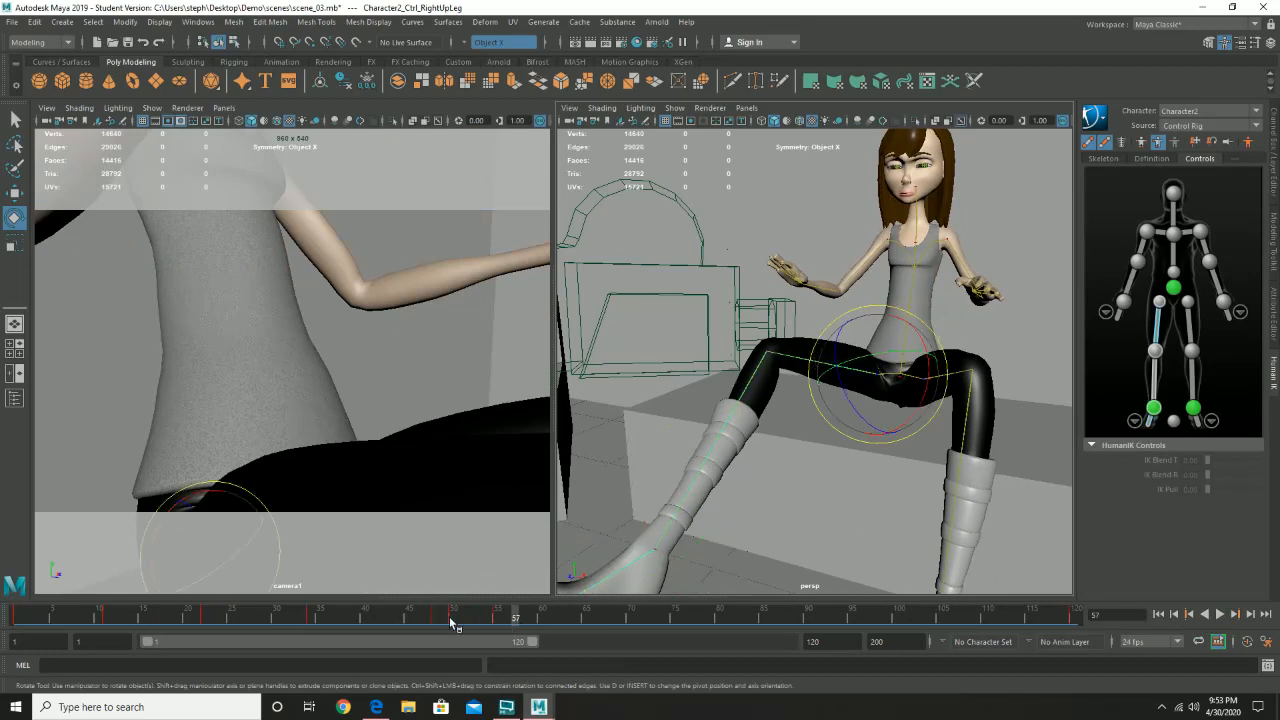
left_click_drag(450, 622, 503, 622)
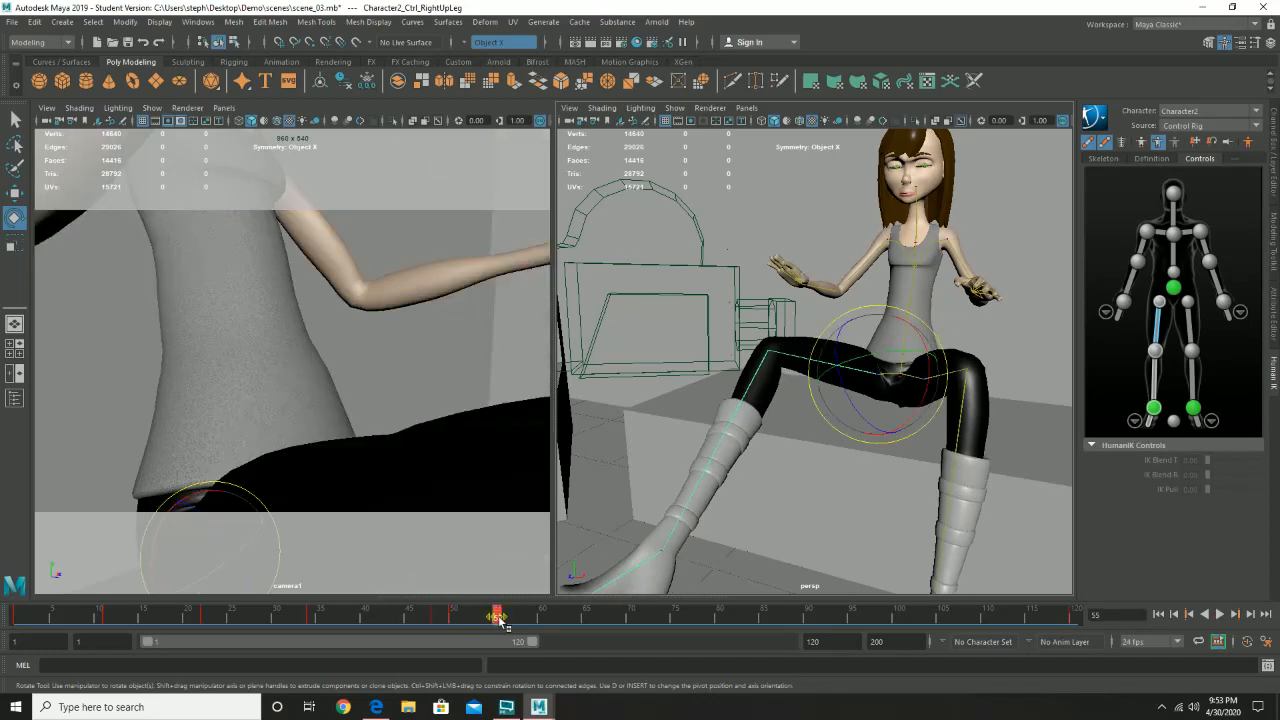
right_click(501, 620)
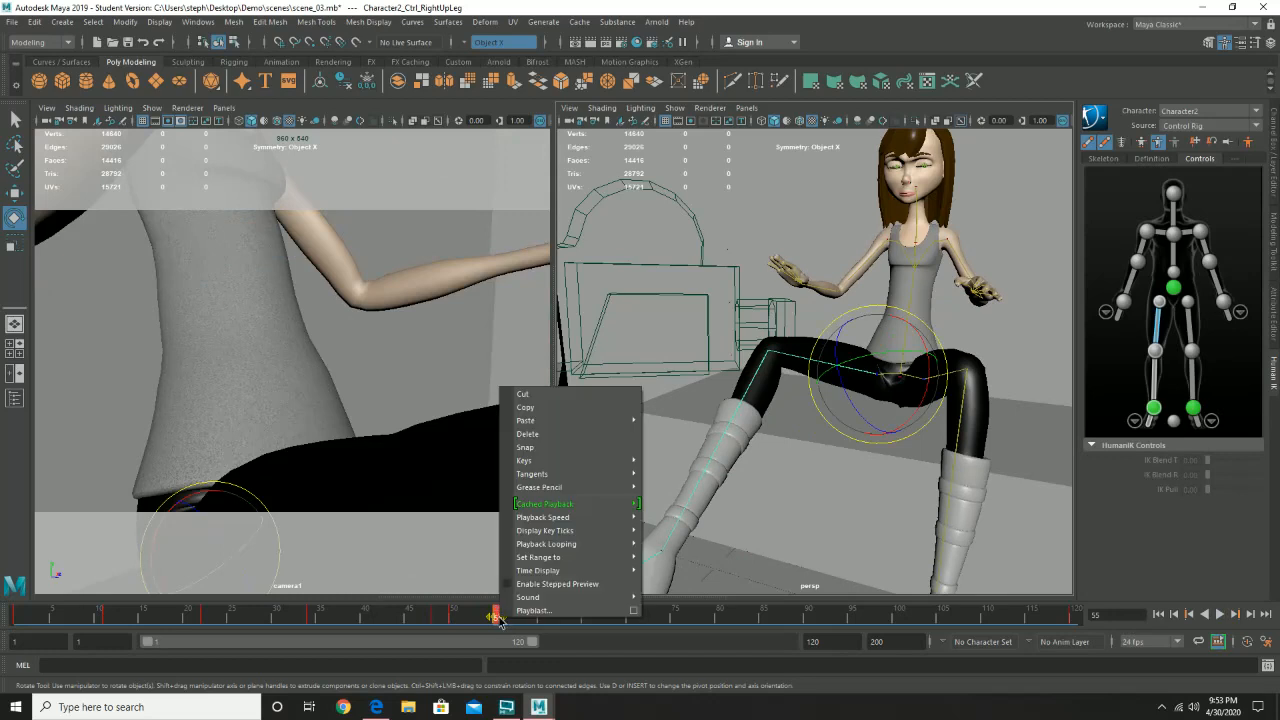
left_click(533, 408)
left_click(1075, 614)
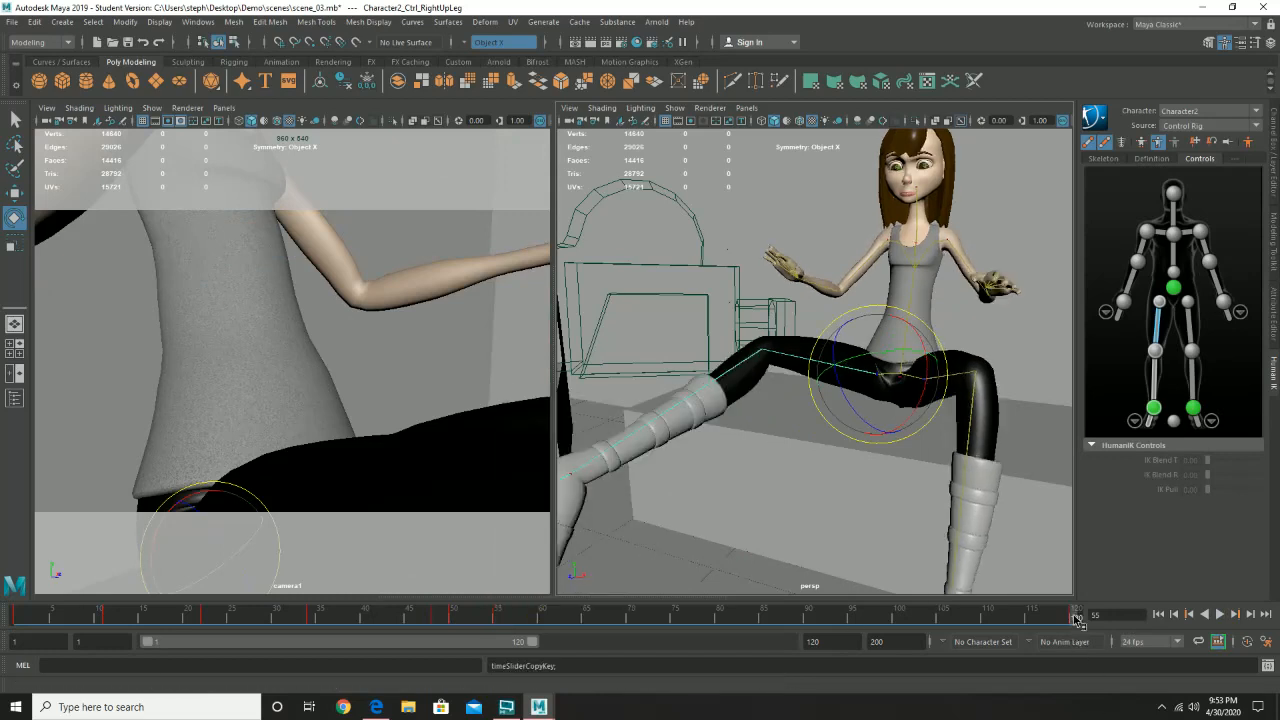
right_click(1076, 614)
mouse_move(1108, 420)
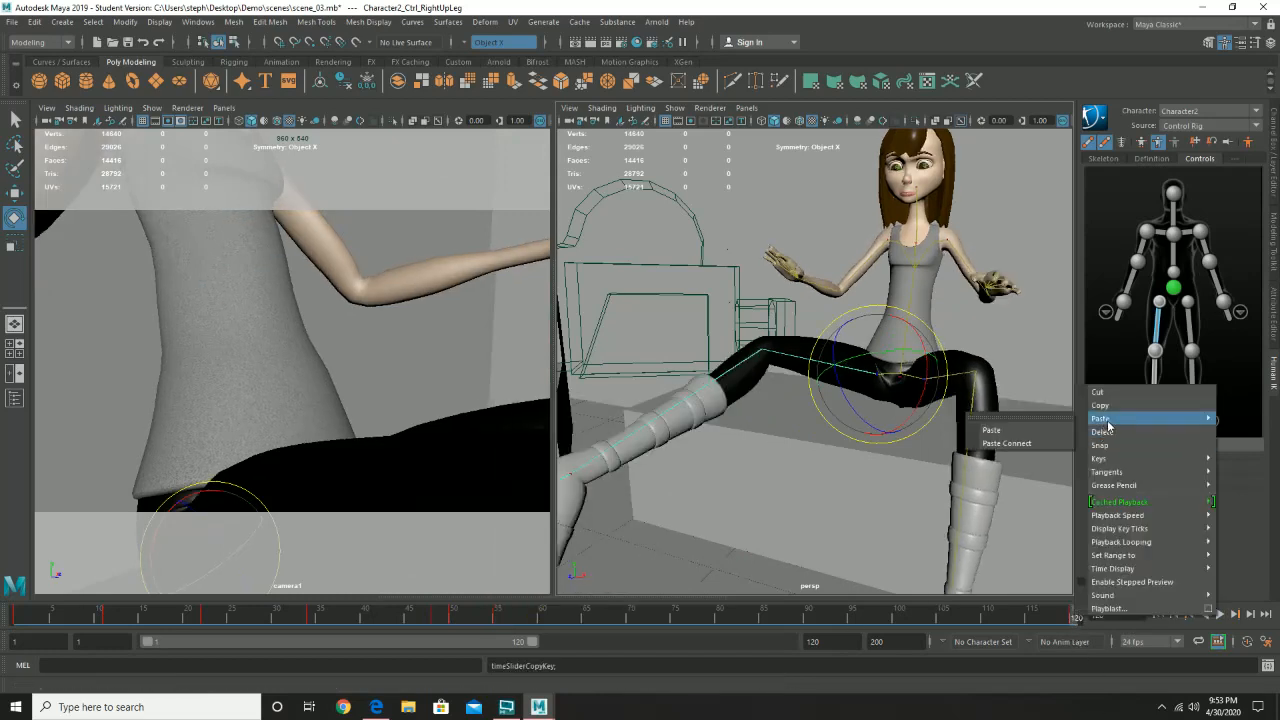
left_click(1045, 430)
- Scrub to frame 35 and play back the animation to review the uncrossing legs and the held end pose
key("alt+v")
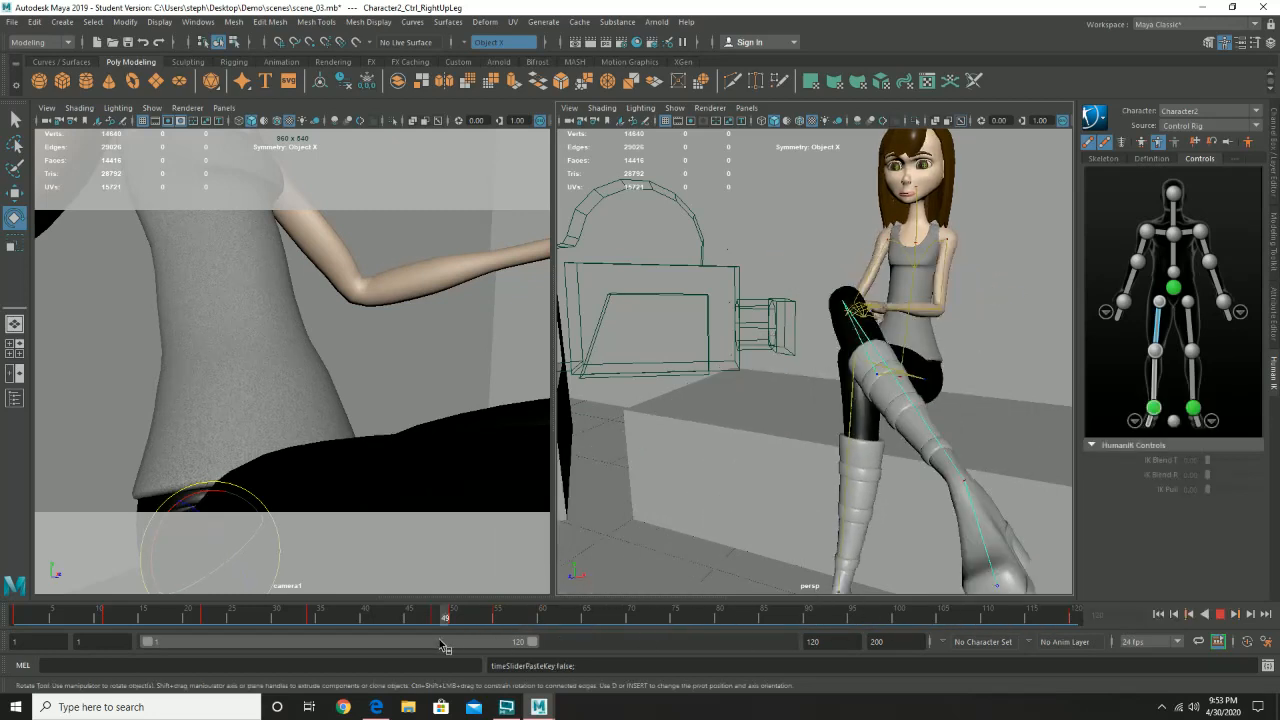
key("alt+v")
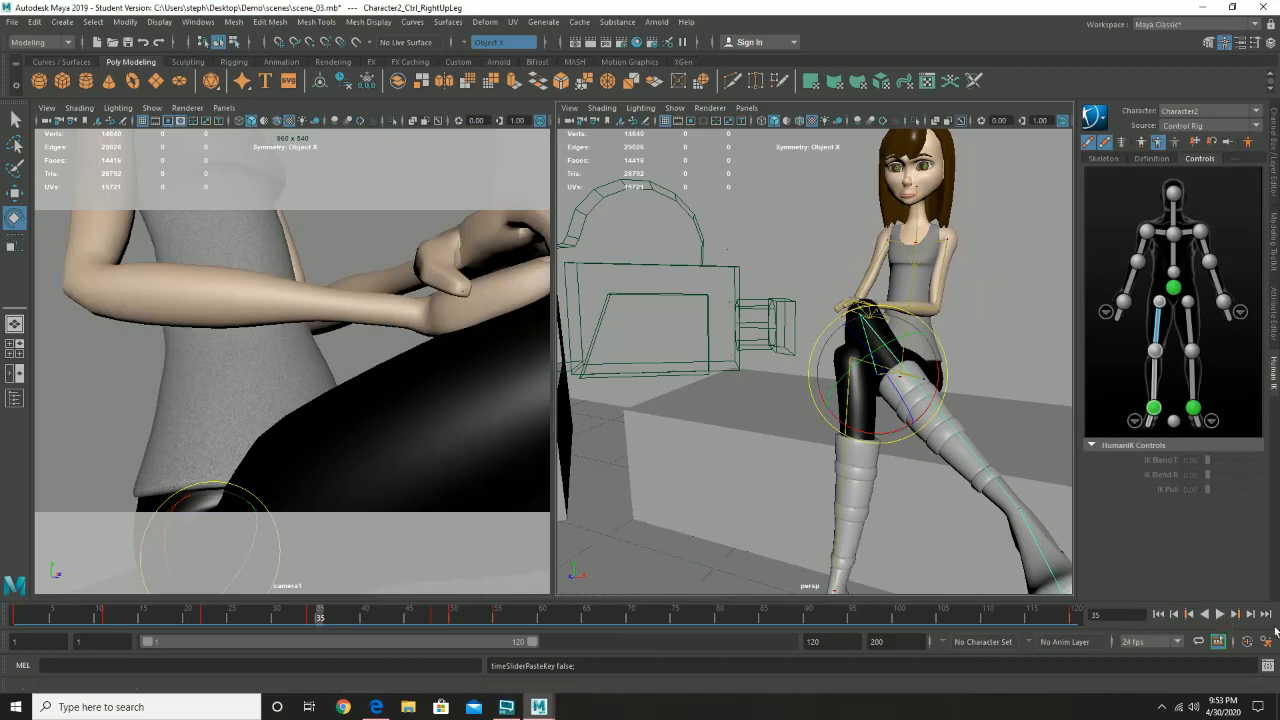
left_click(1219, 614)
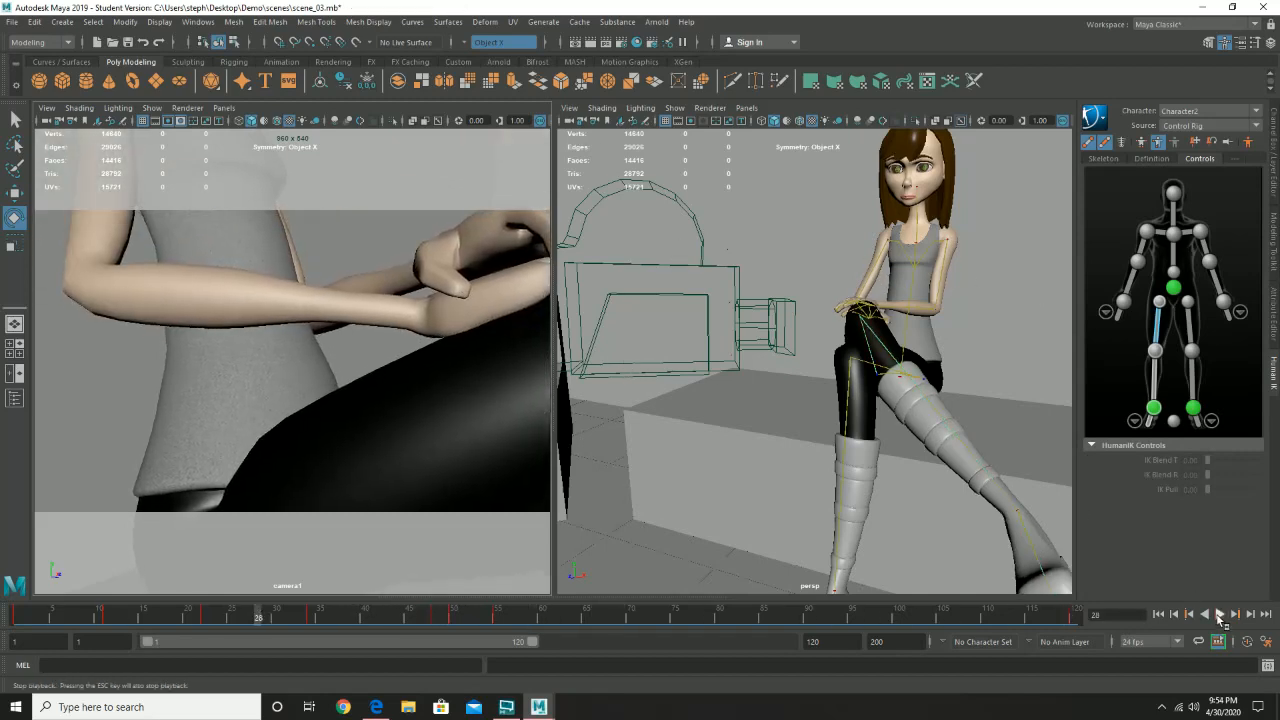
key("Escape")
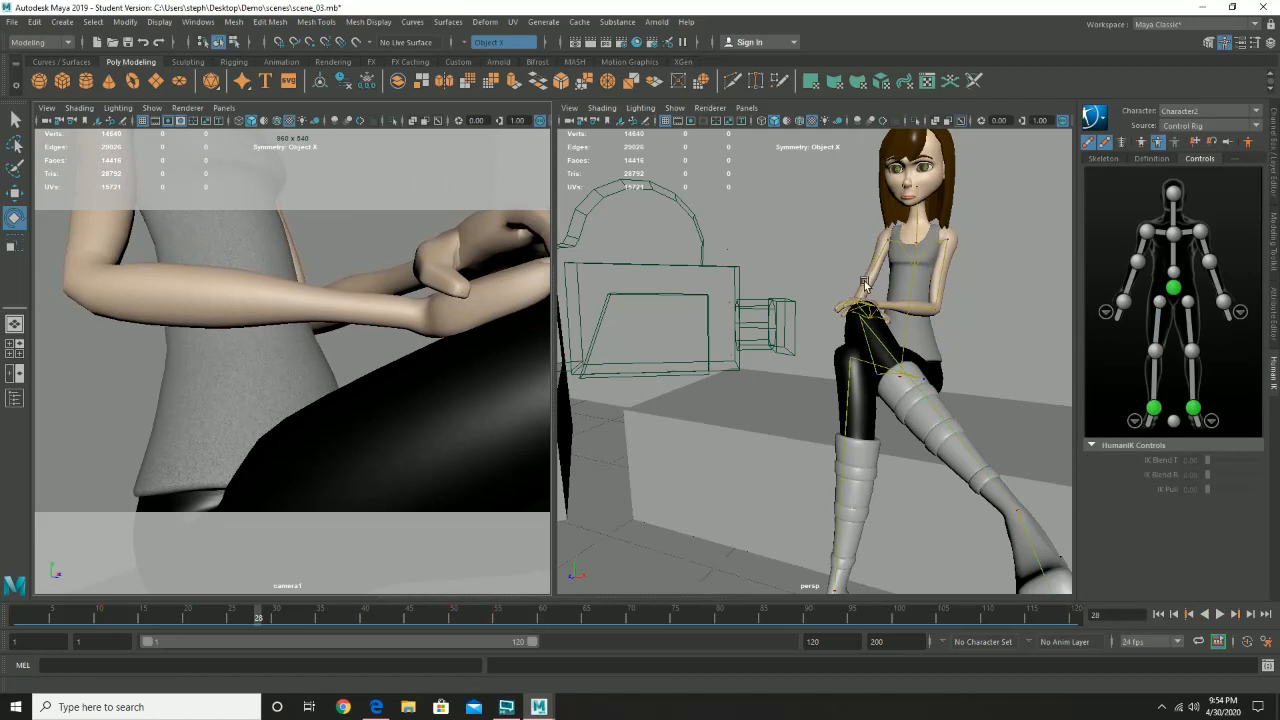
- Save the scene, accepting the student version notice
left_click(11, 22)
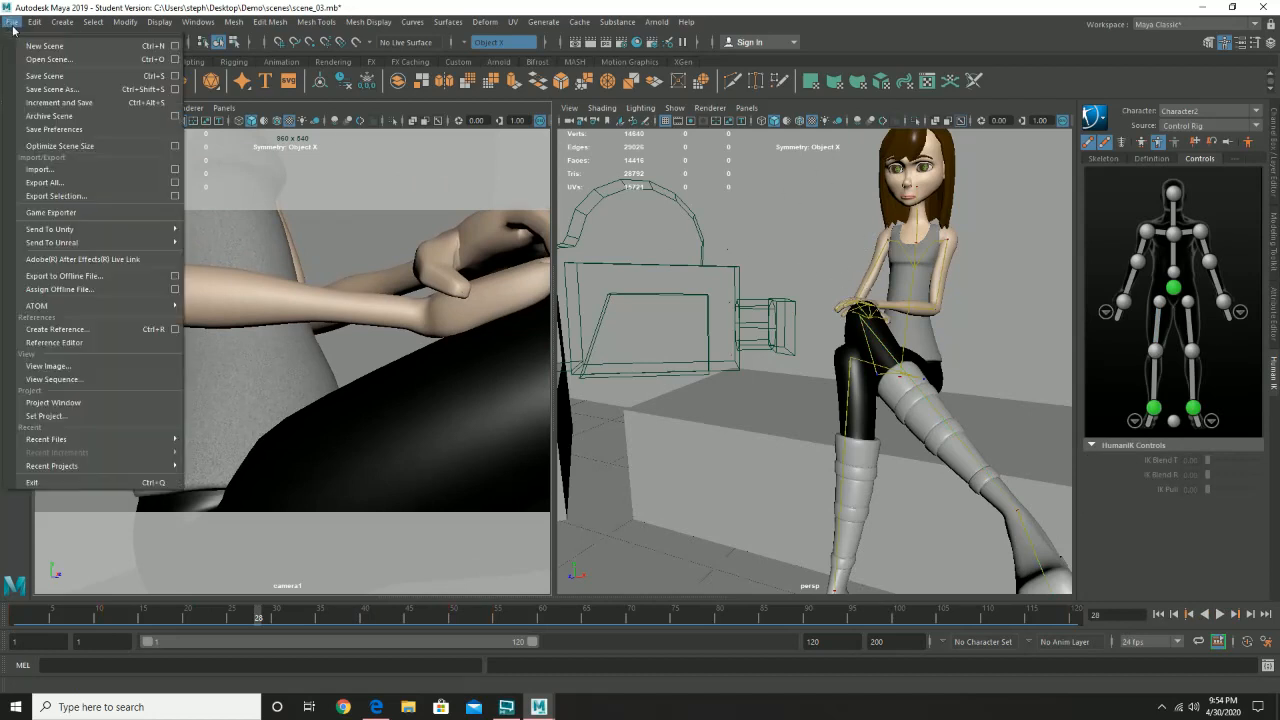
left_click(26, 79)
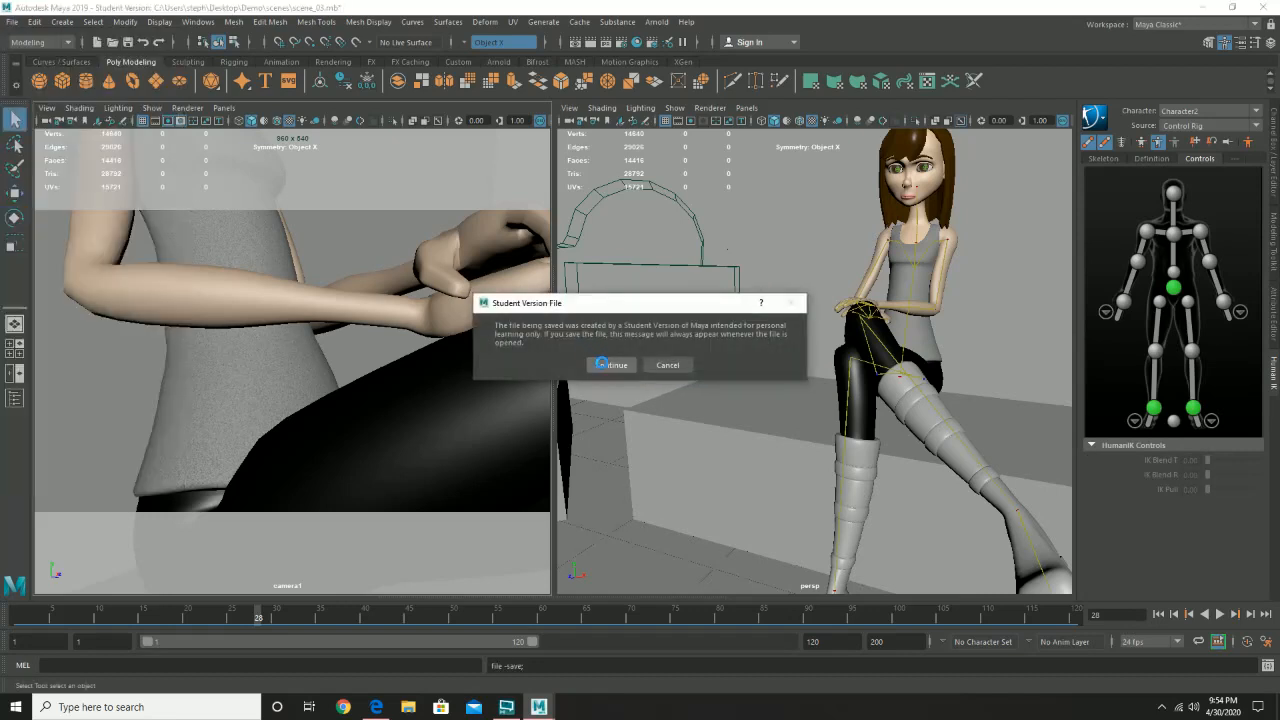
left_click(602, 363)
- Select camera1 in the perspective view, activate the Move tool, and save the scene again
key("e")
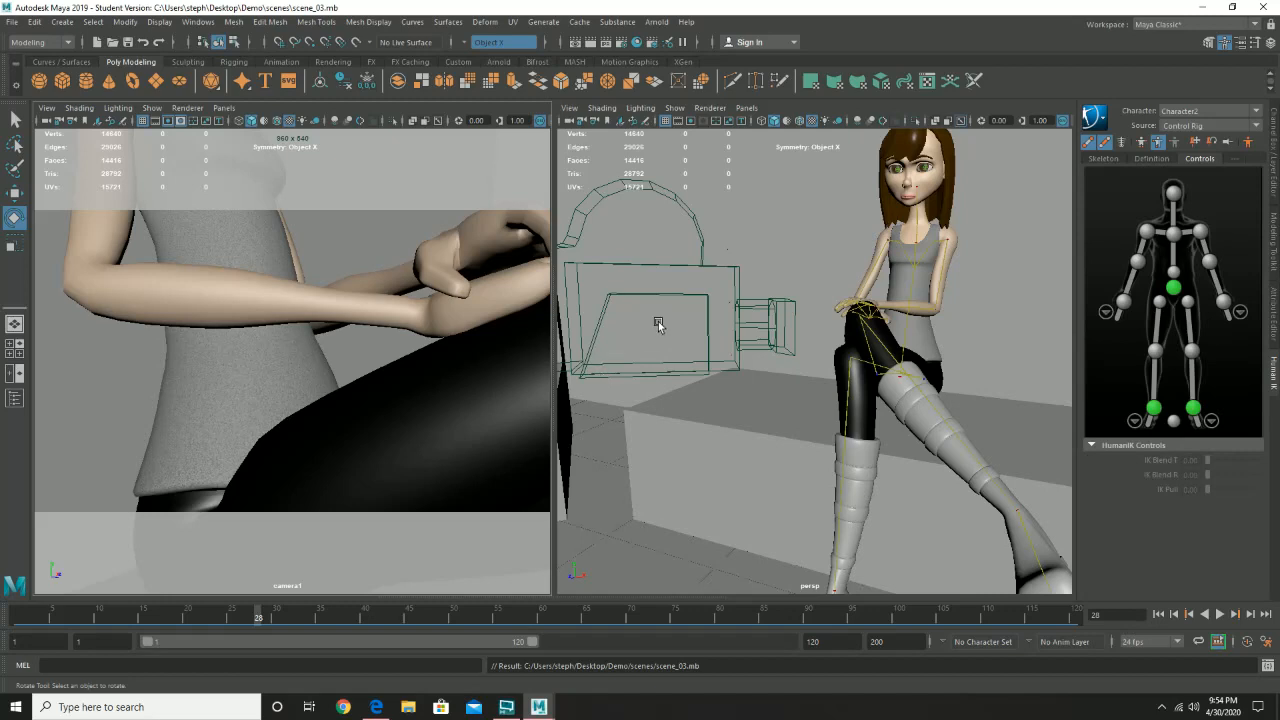
left_click(698, 270)
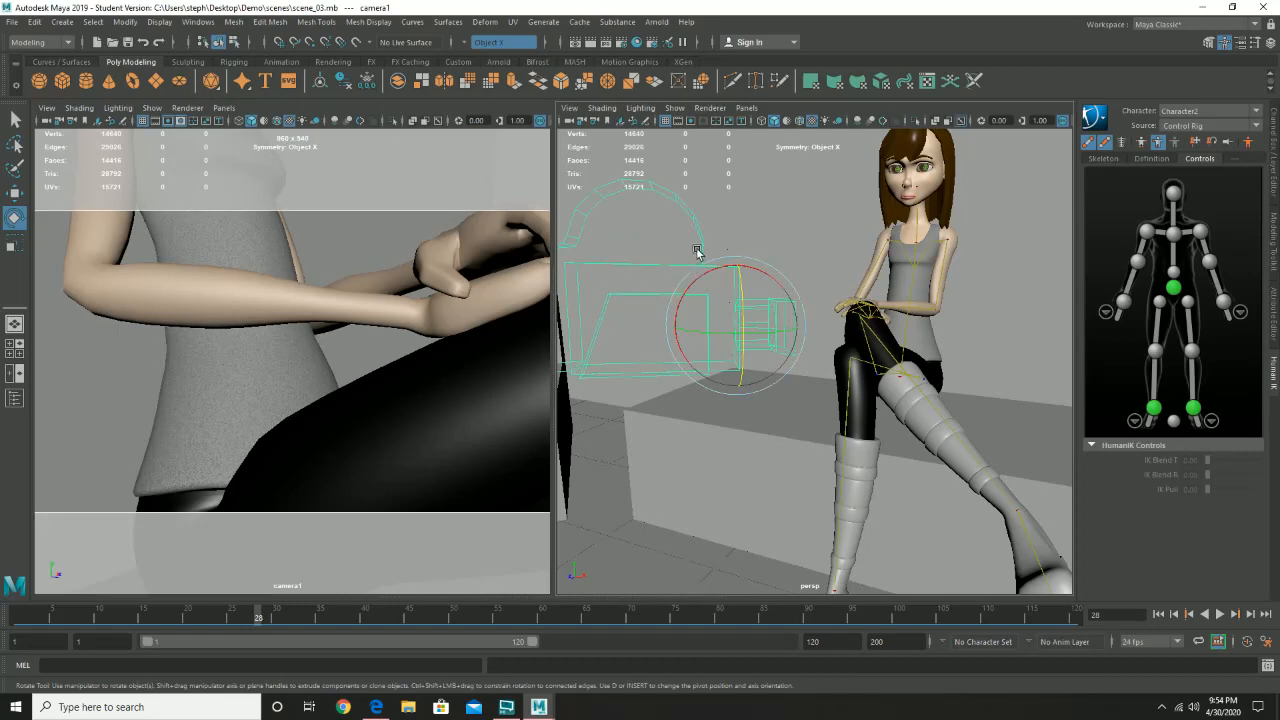
key("w")
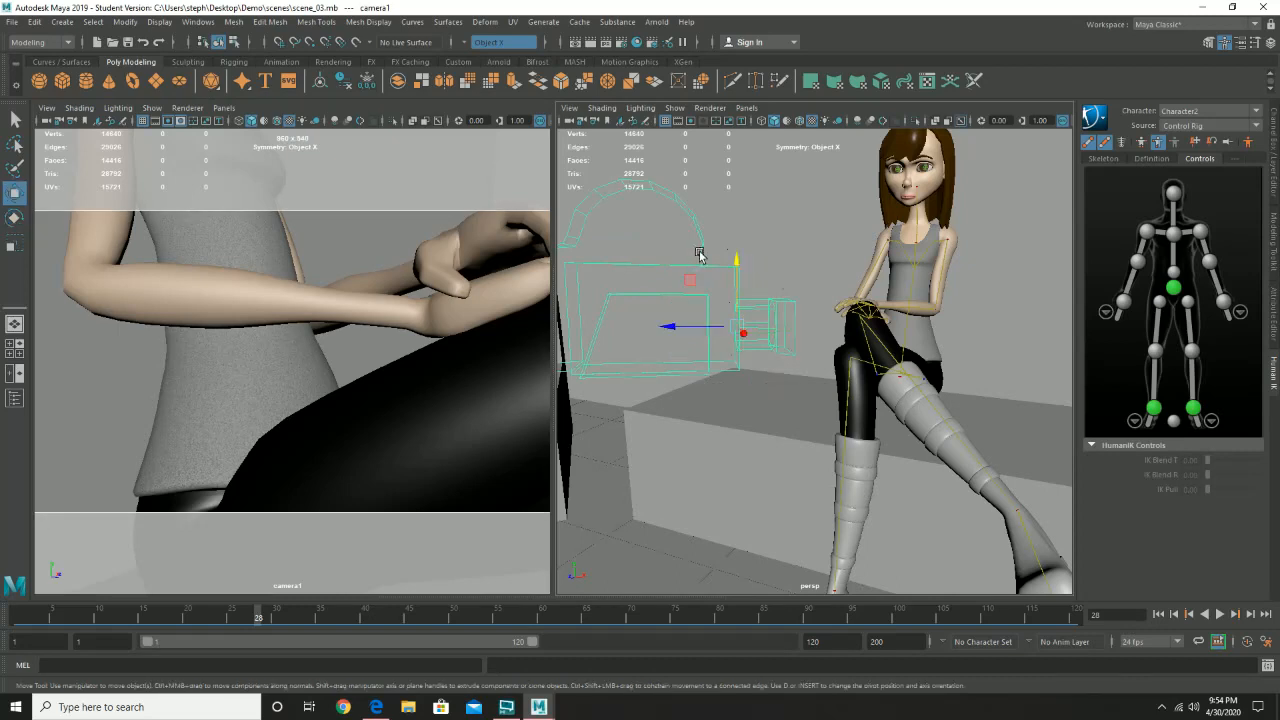
left_click(10, 22)
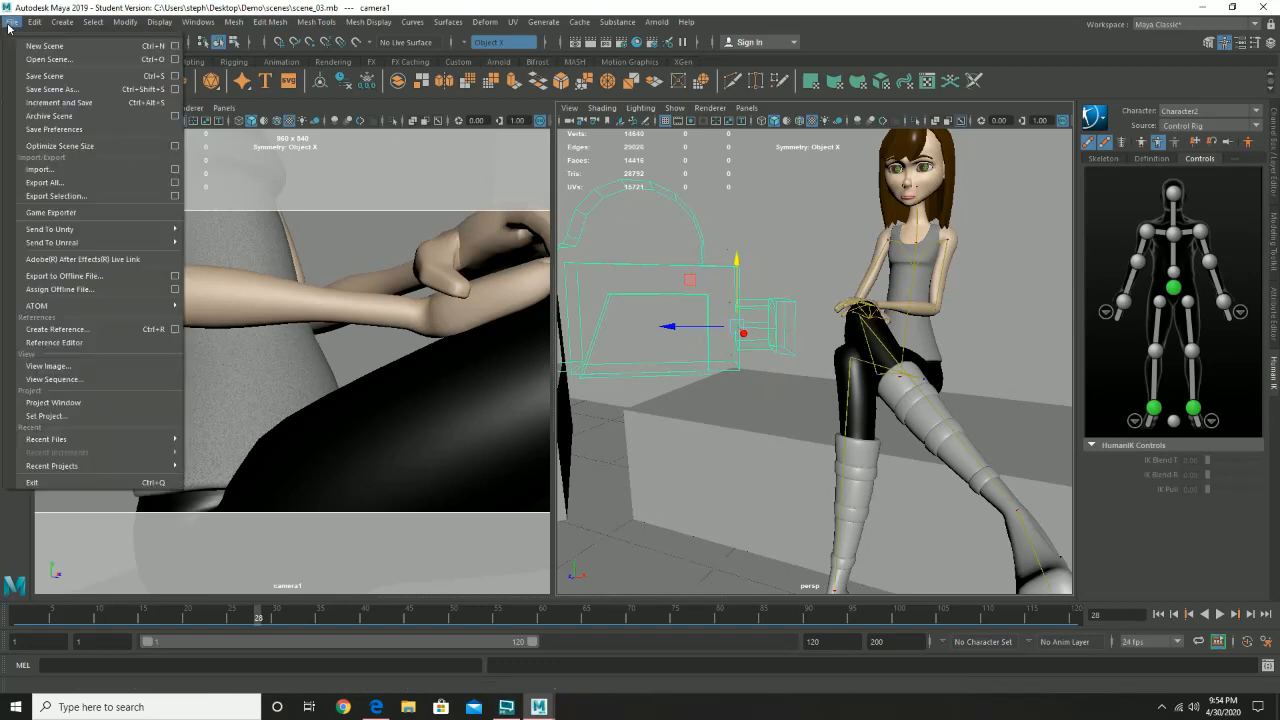
left_click(42, 77)
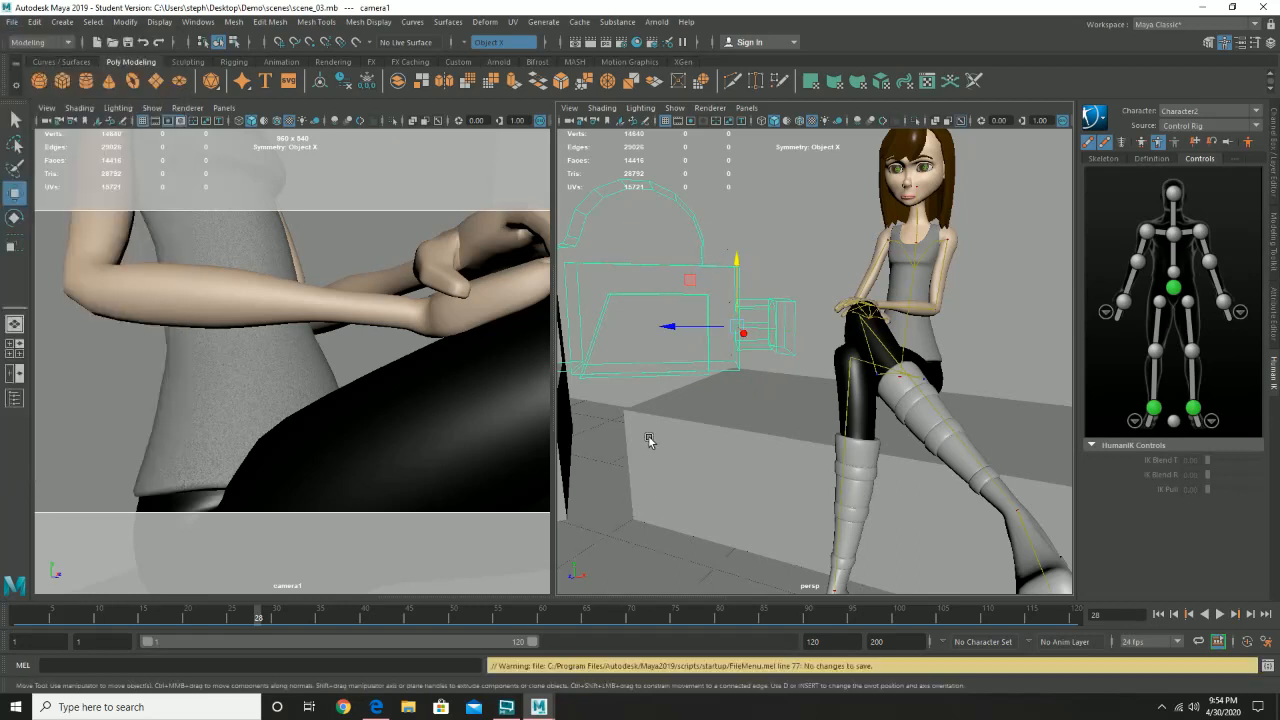
- Return to frame 1 and set a key on camera1
left_click_drag(757, 390, 814, 397, "alt")
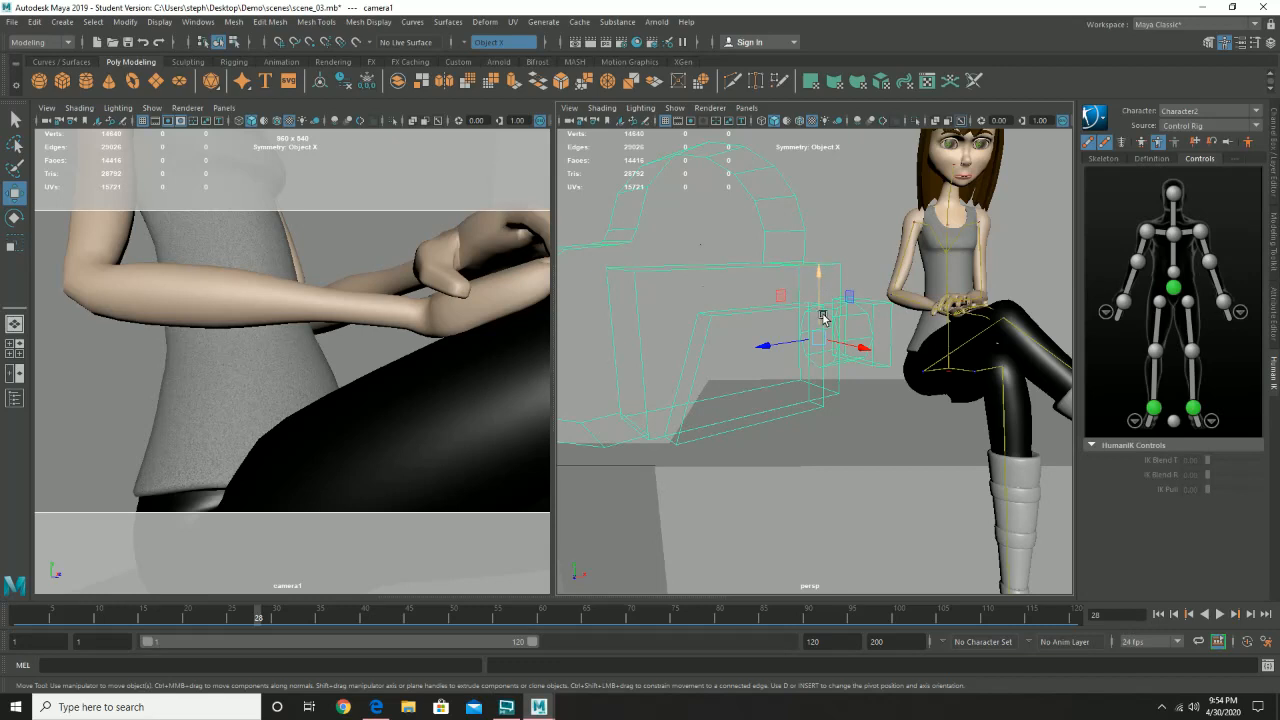
left_click_drag(34, 622, 9, 621)
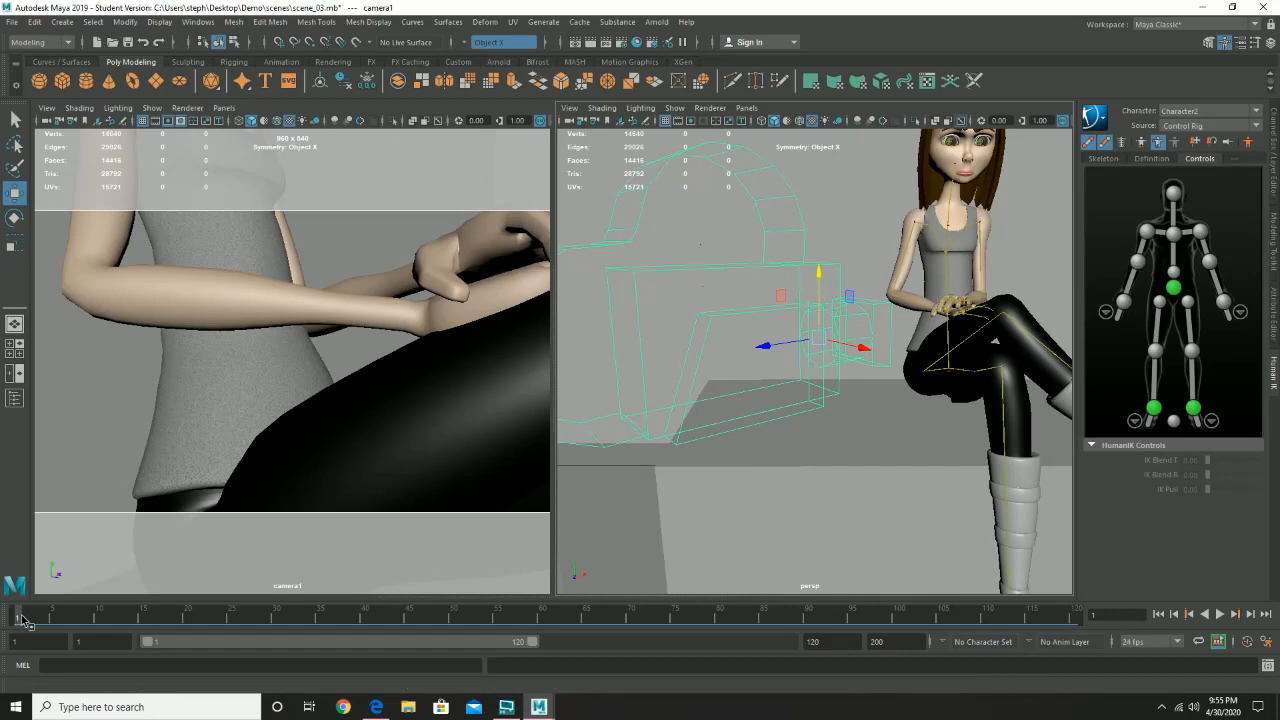
left_click_drag(22, 620, 38, 621)
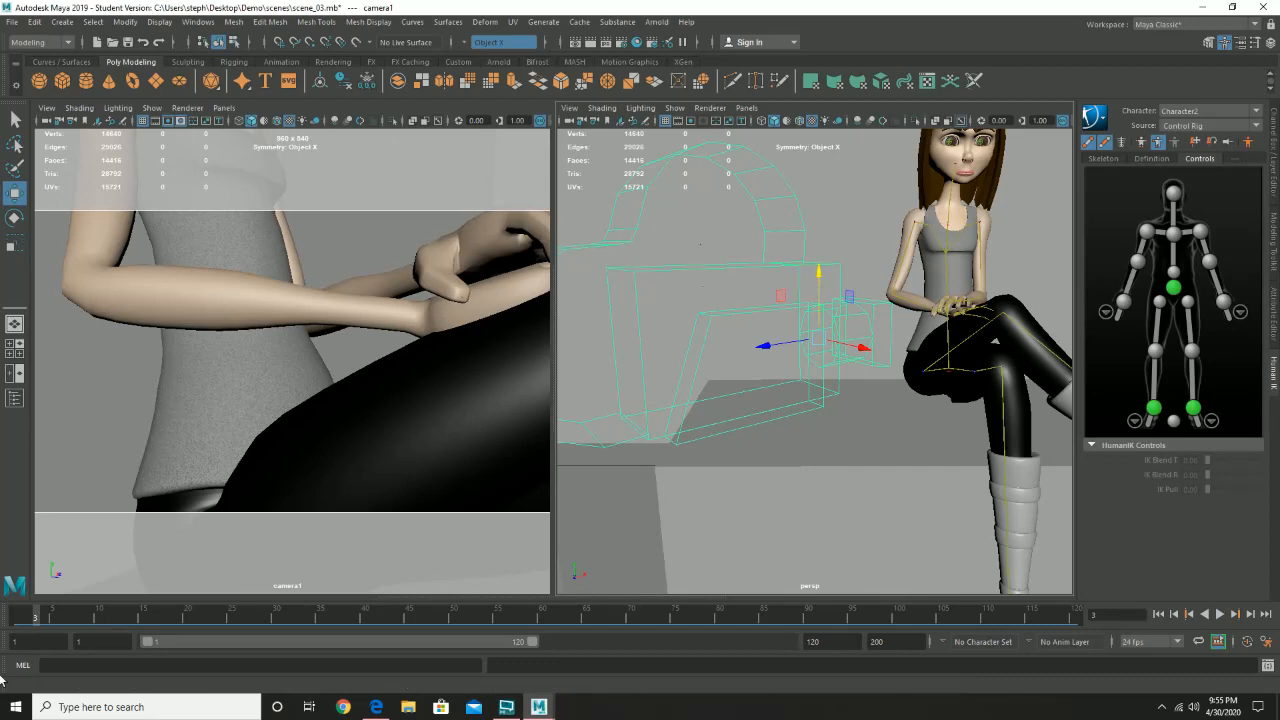
left_click_drag(30, 615, 1, 620)
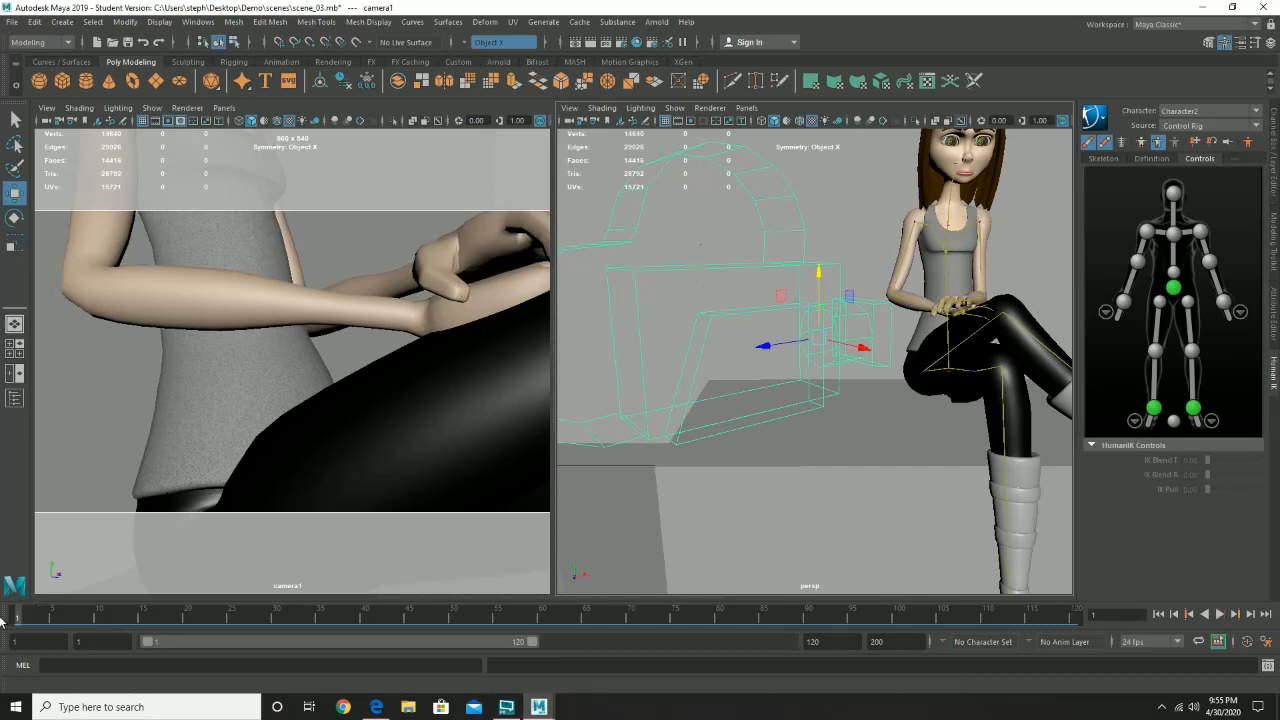
key("s")
- Check the right arm's keys between frames 48 and 50, go to frame 45, and reselect camera1
left_click_drag(30, 617, 456, 625)
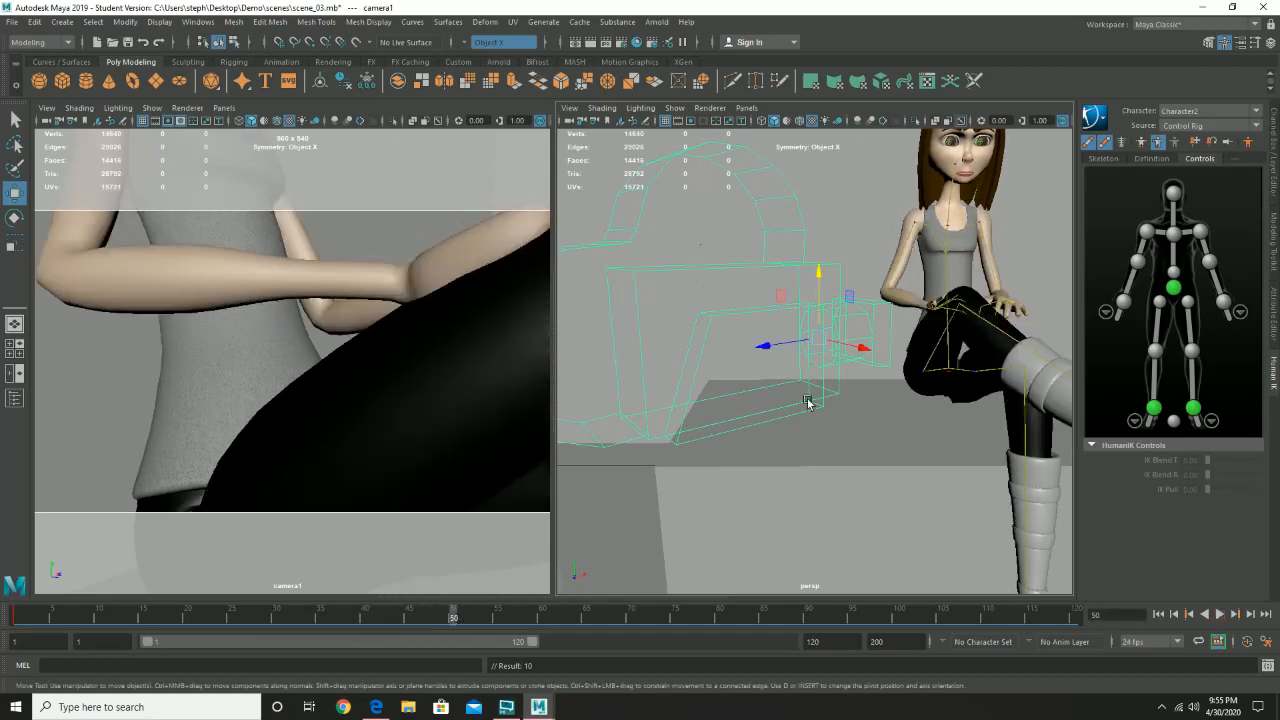
left_click(905, 255)
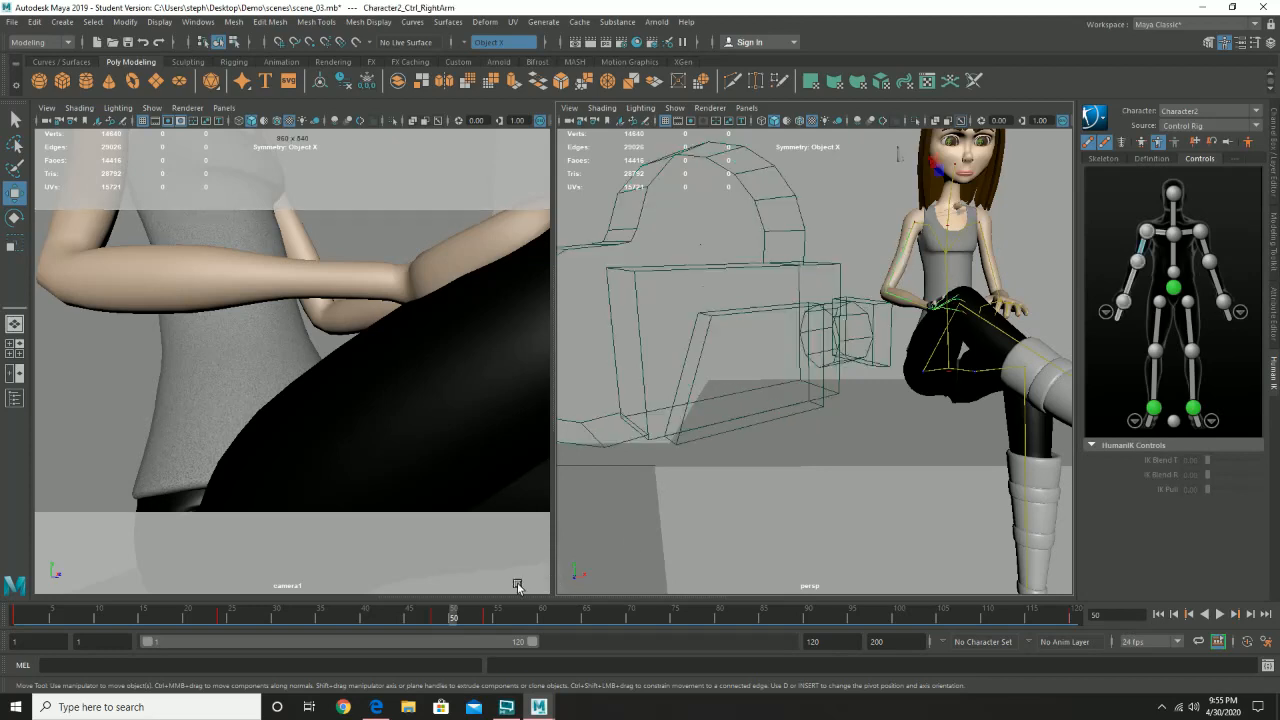
left_click_drag(463, 617, 436, 626)
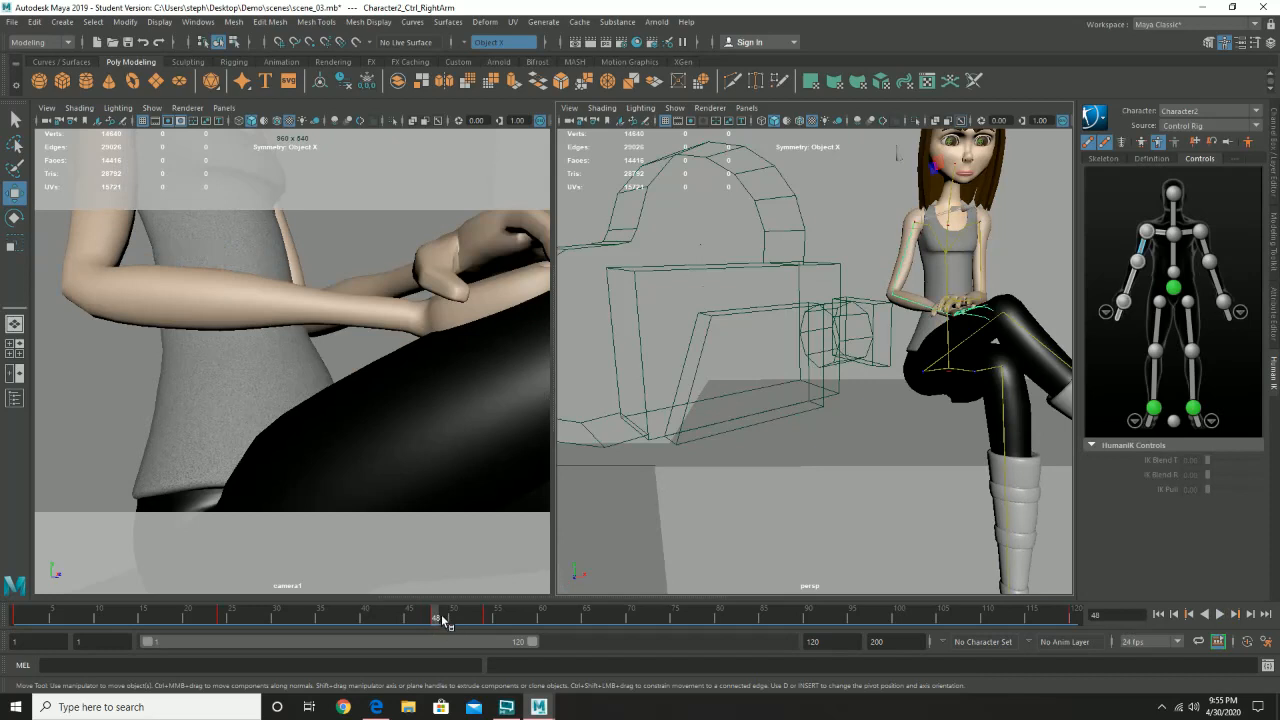
left_click(408, 618)
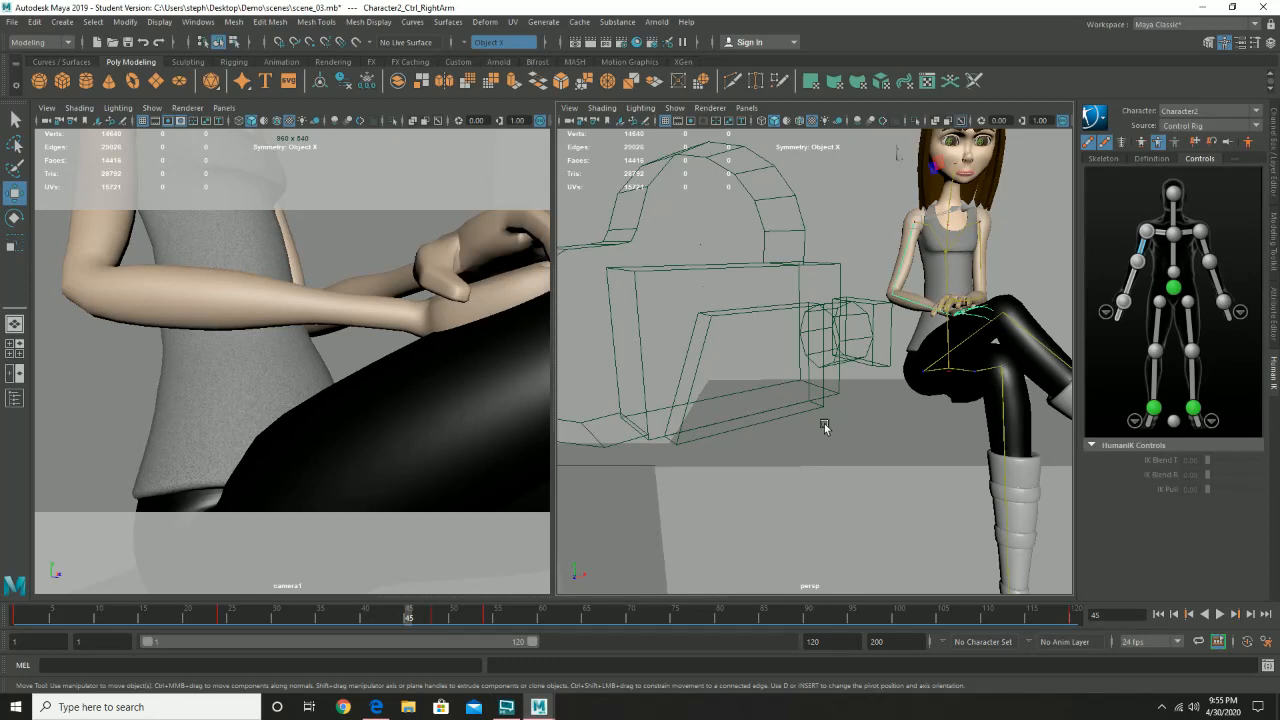
left_click(768, 266)
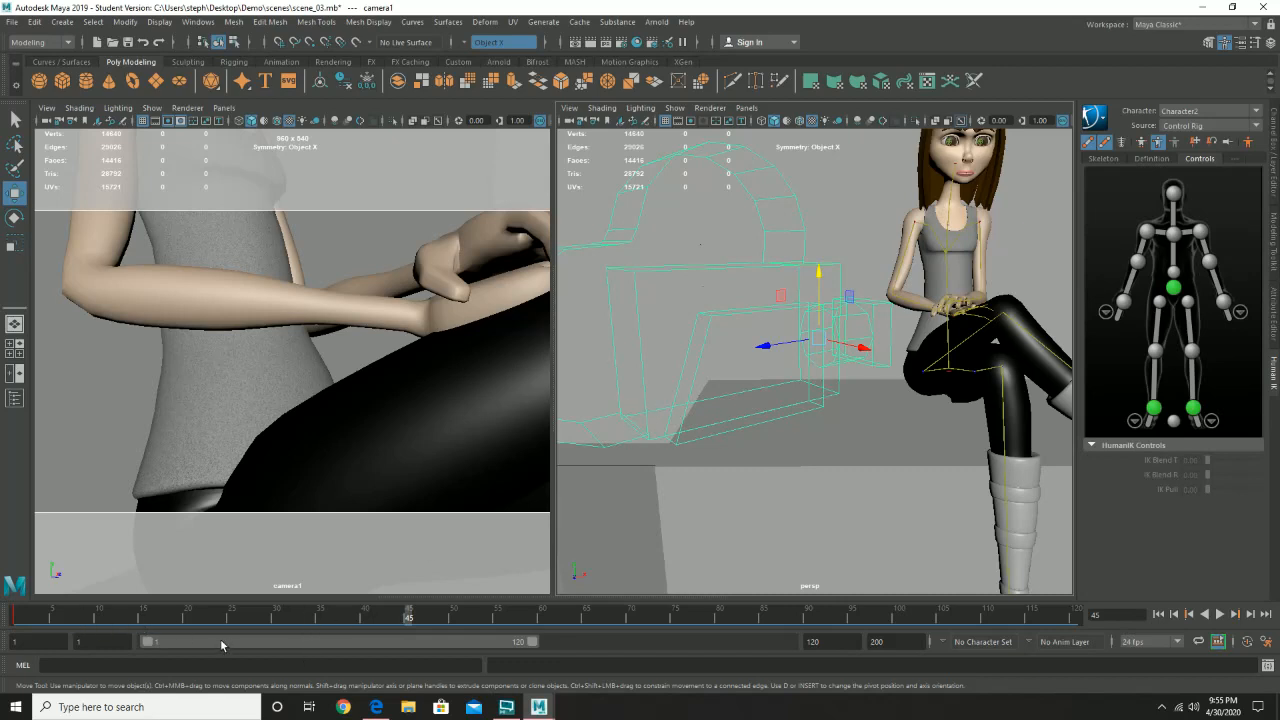
- Set a key on camera1 at frame 45, then raise the camera slightly and key it at frame 47
key("s")
key("alt+v")
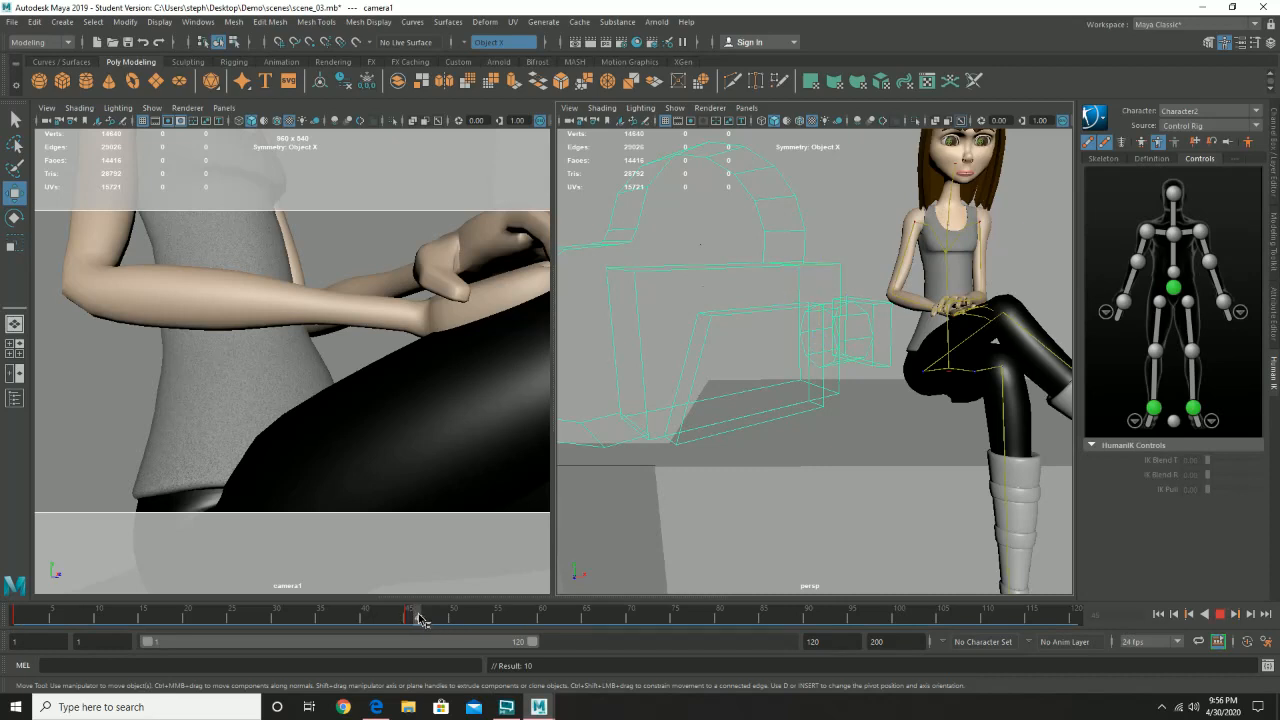
key("alt+v")
left_click_drag(421, 620, 428, 622)
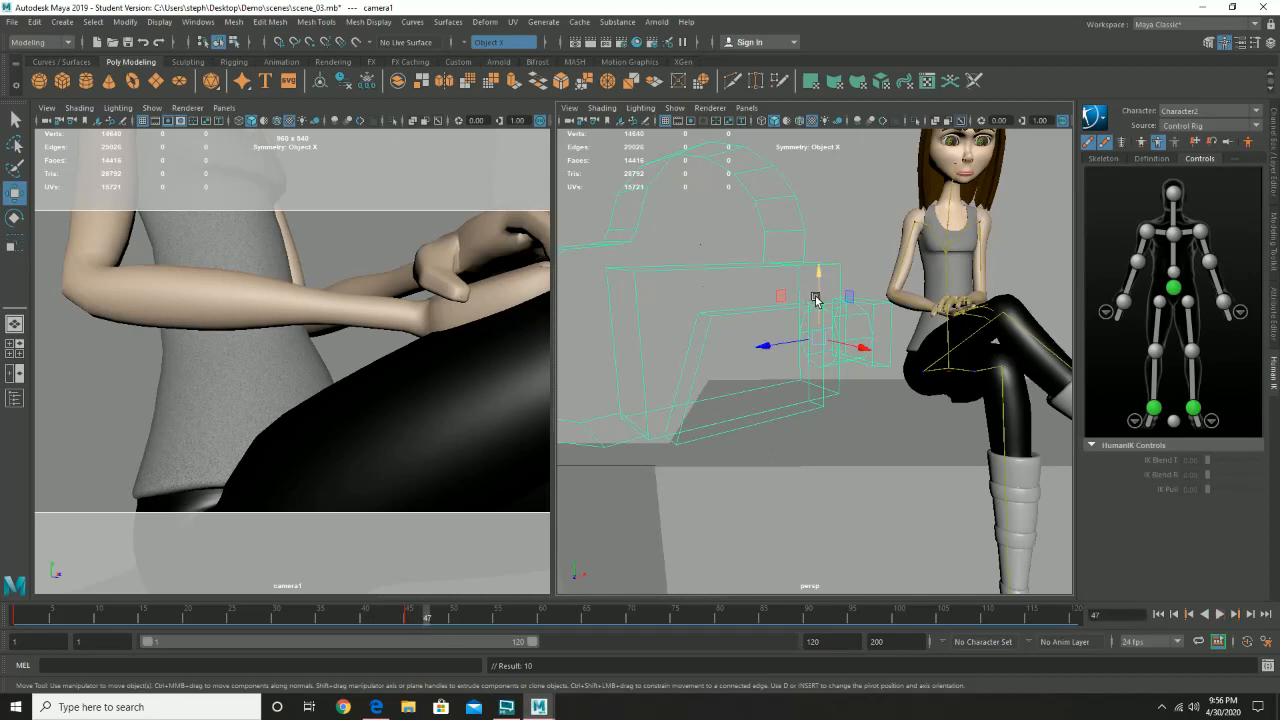
left_click_drag(815, 296, 816, 294)
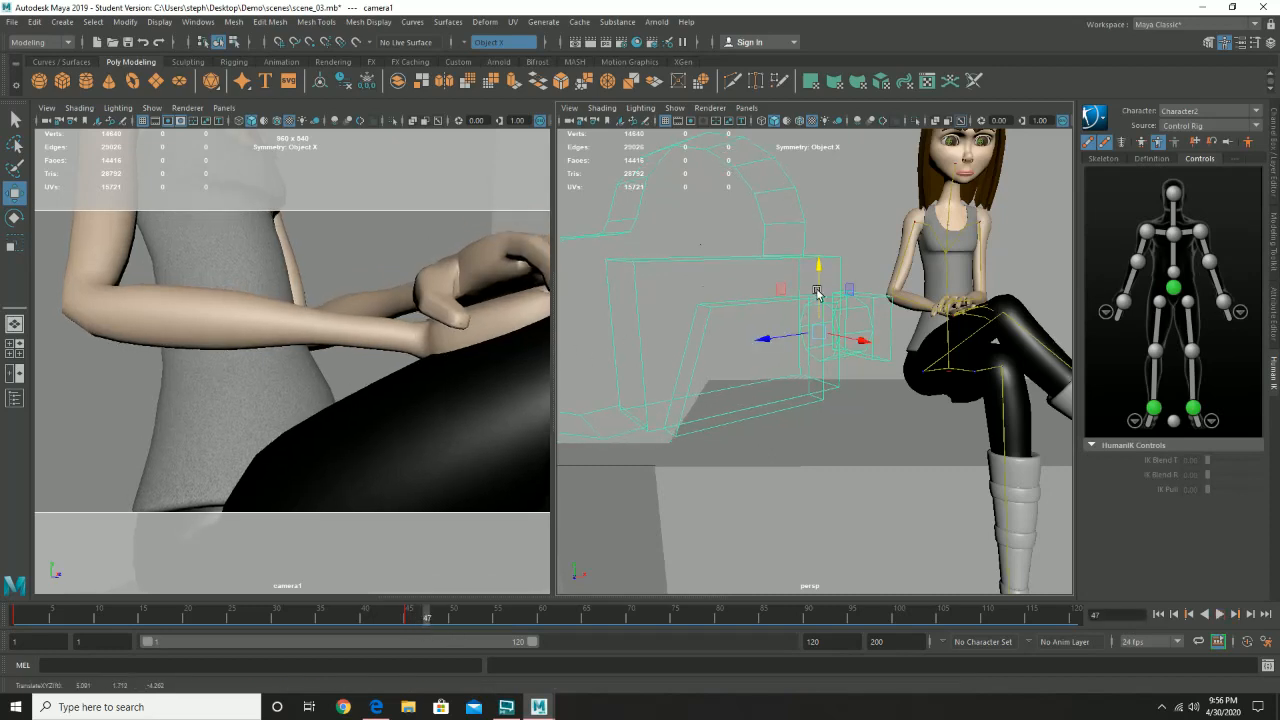
key("s")
left_click_drag(817, 289, 817, 309)
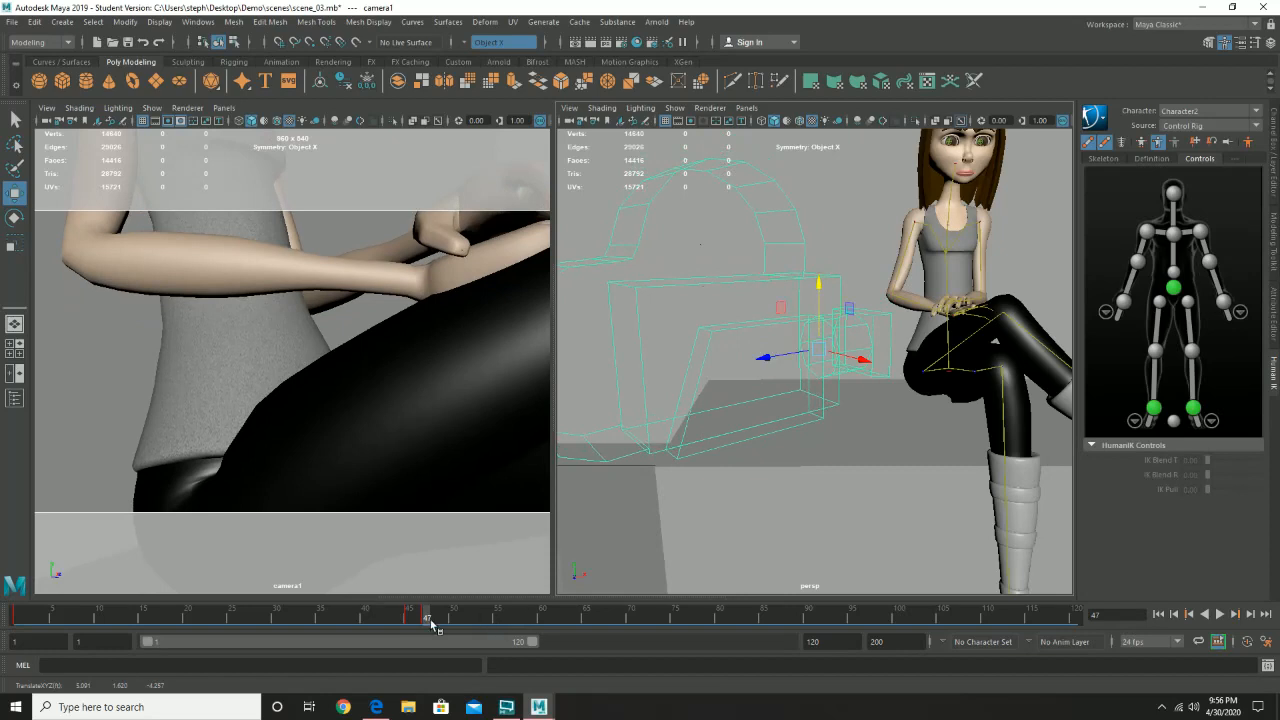
- Lower camera1 and key it at frame 49, then raise it, shift it slightly along X, and key it at frame 51
left_click_drag(432, 624, 444, 621)
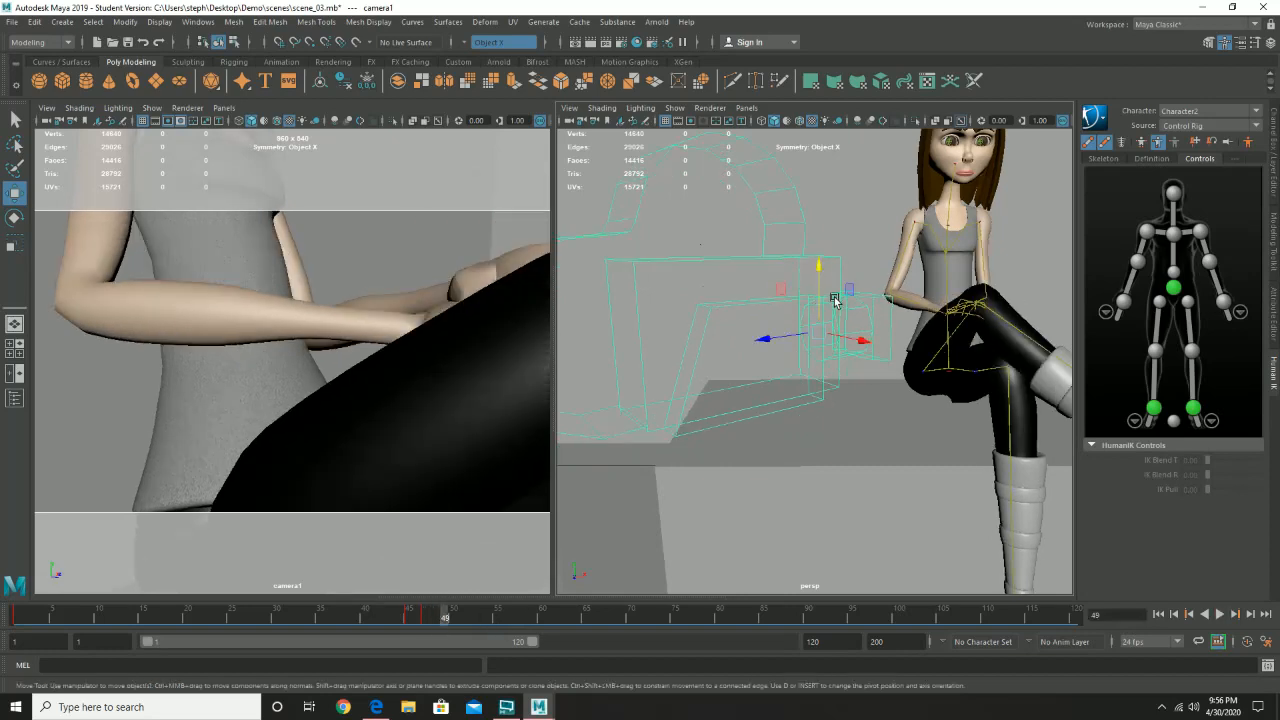
left_click_drag(819, 291, 818, 304)
key("s")
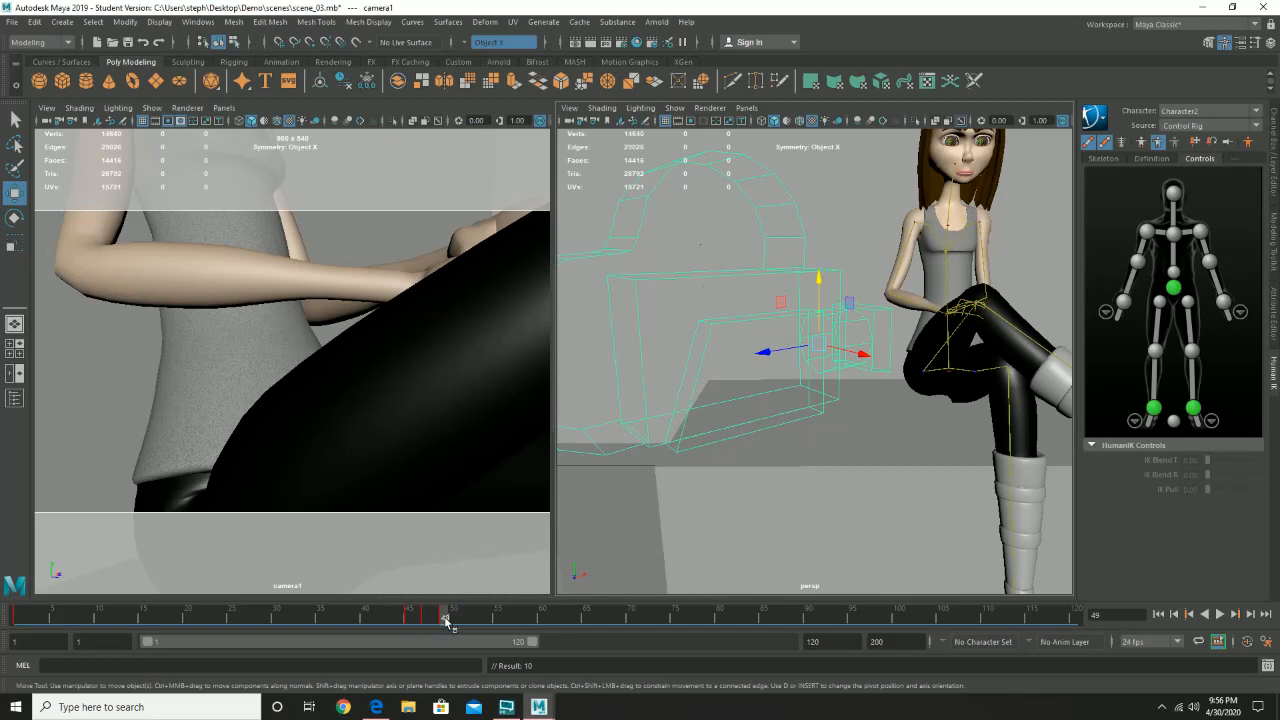
left_click_drag(449, 623, 462, 621)
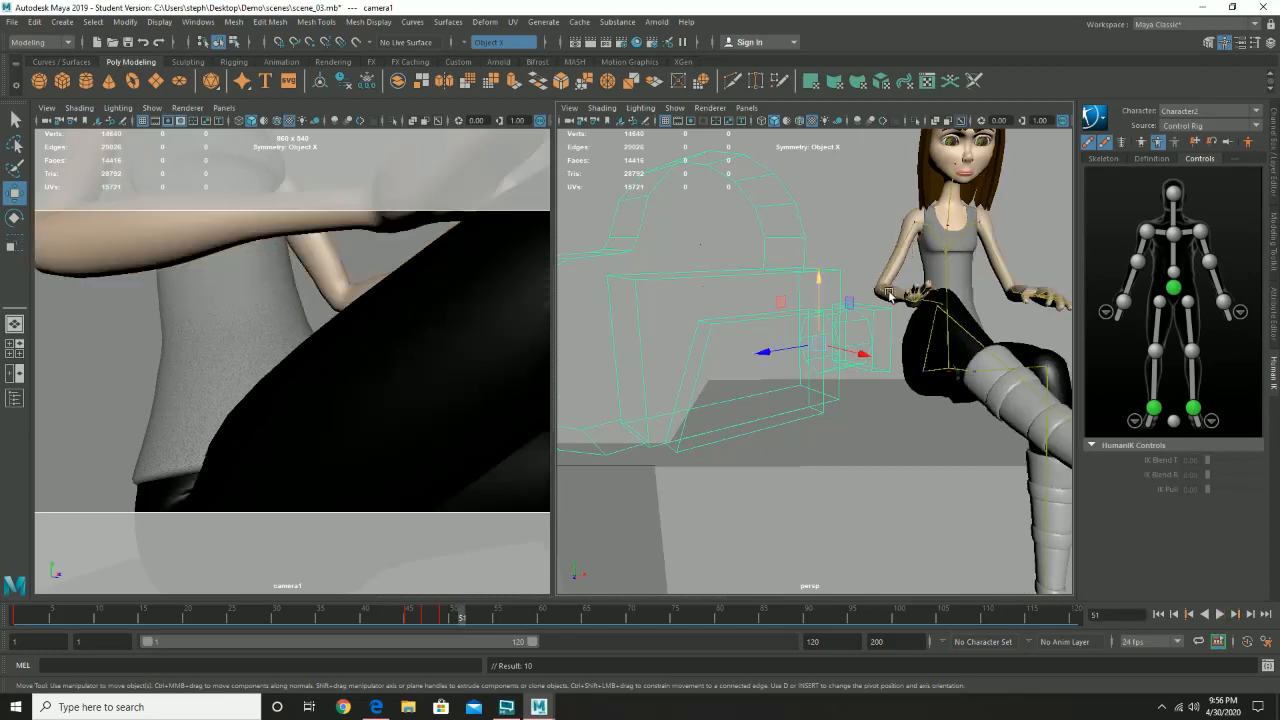
left_click_drag(815, 280, 822, 300)
left_click_drag(850, 342, 840, 340)
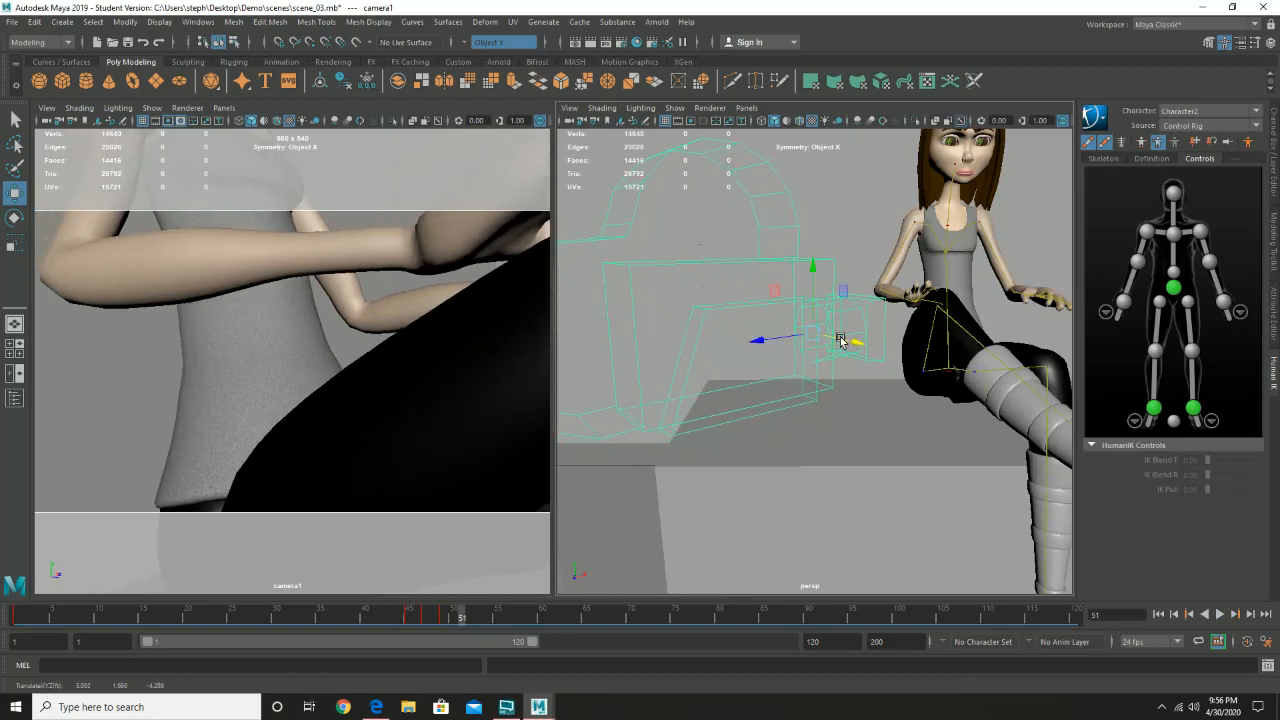
key("s")
- At frame 53, move camera1 back along X toward the character, lower it, and set a key
left_click_drag(468, 620, 480, 618)
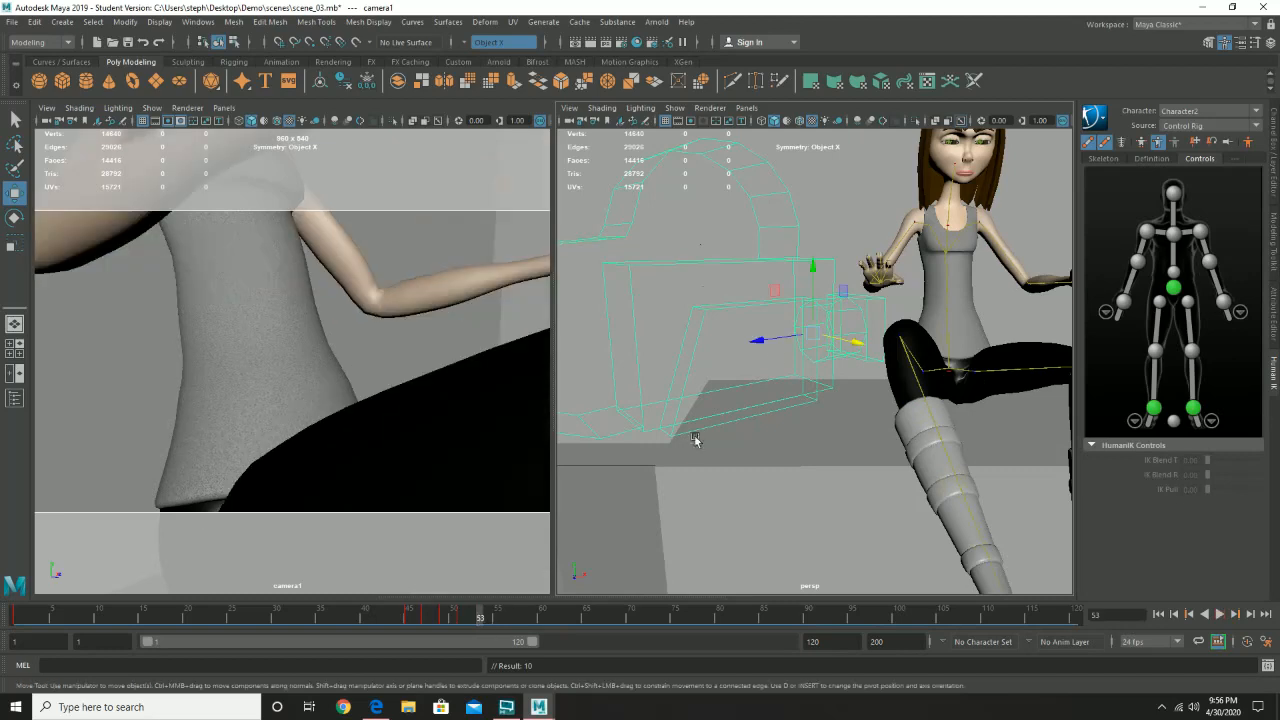
left_click_drag(850, 342, 860, 344)
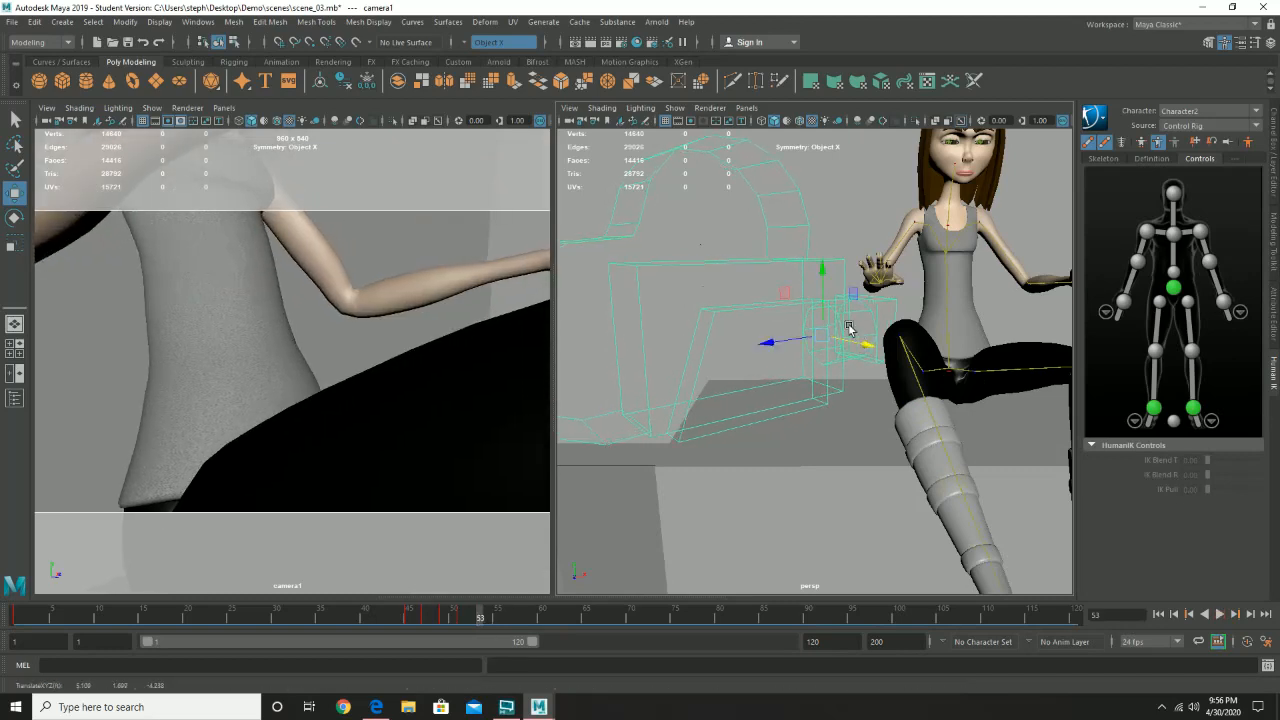
left_click_drag(822, 299, 822, 322)
key("s")
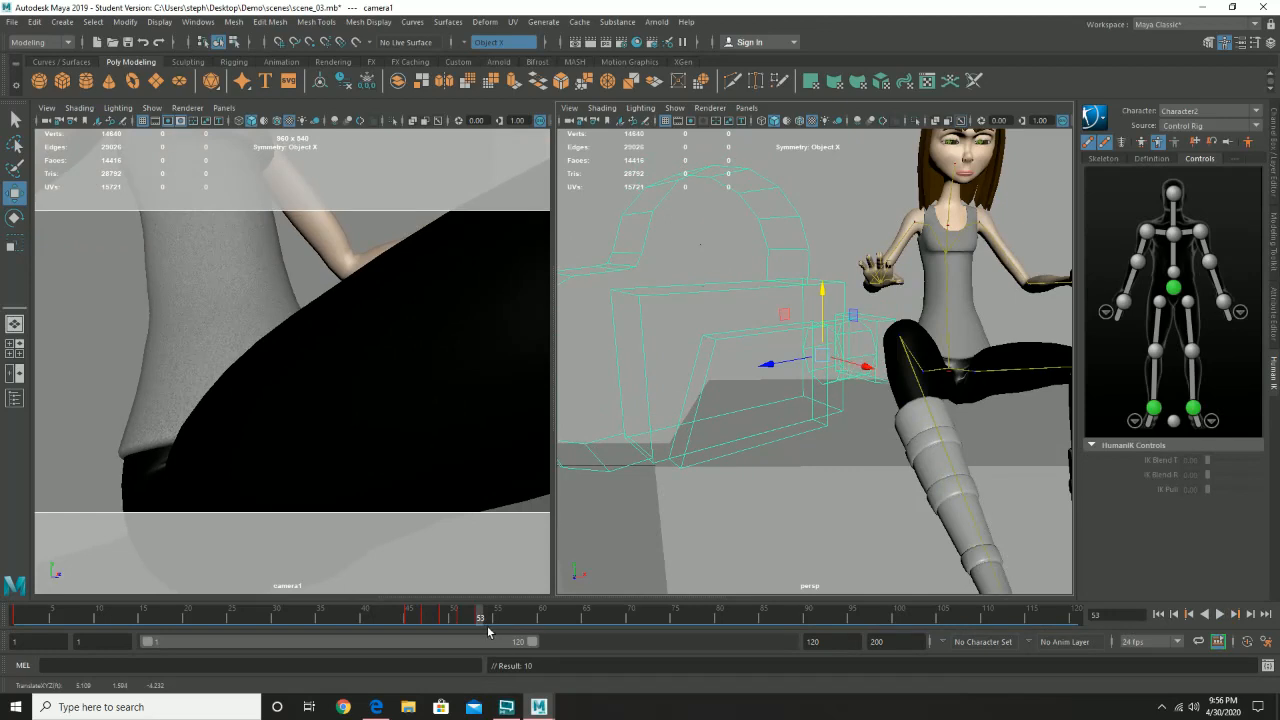
- Play back the animation from around frame 30 to review the camera shake in the camera1 view
left_click_drag(489, 630, 420, 614)
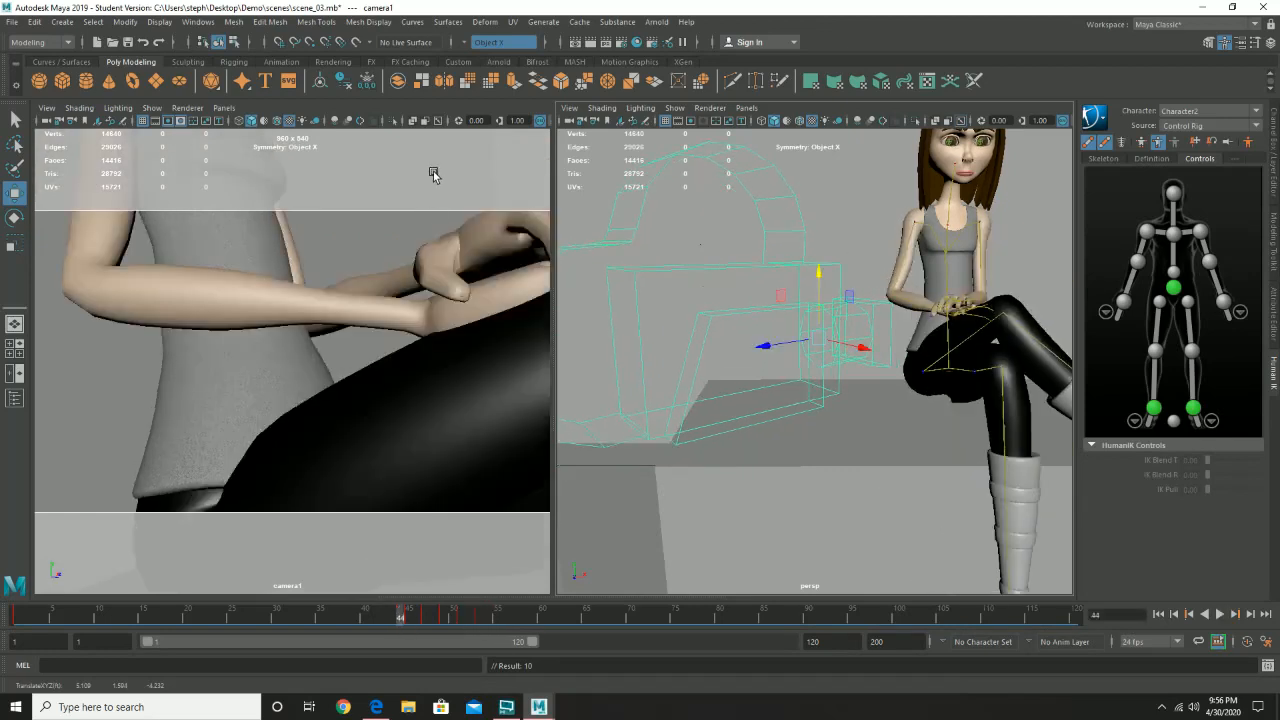
left_click(432, 175)
left_click(277, 611)
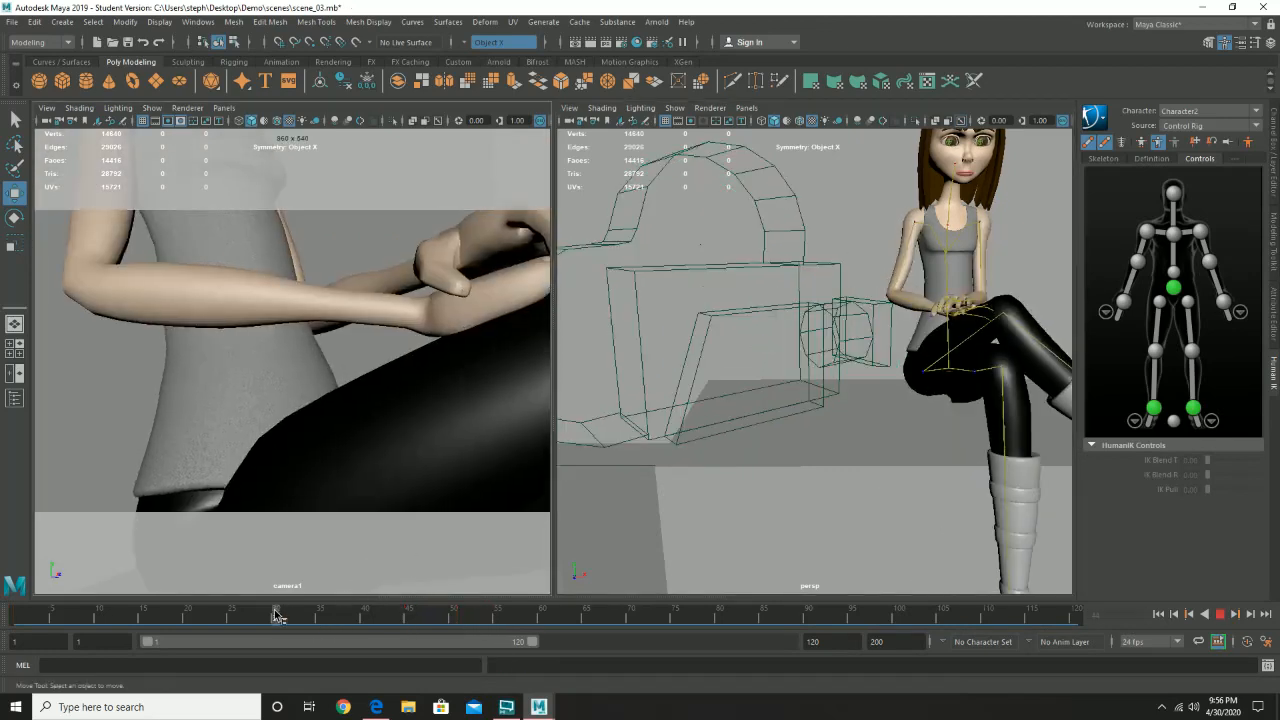
left_click(1221, 615)
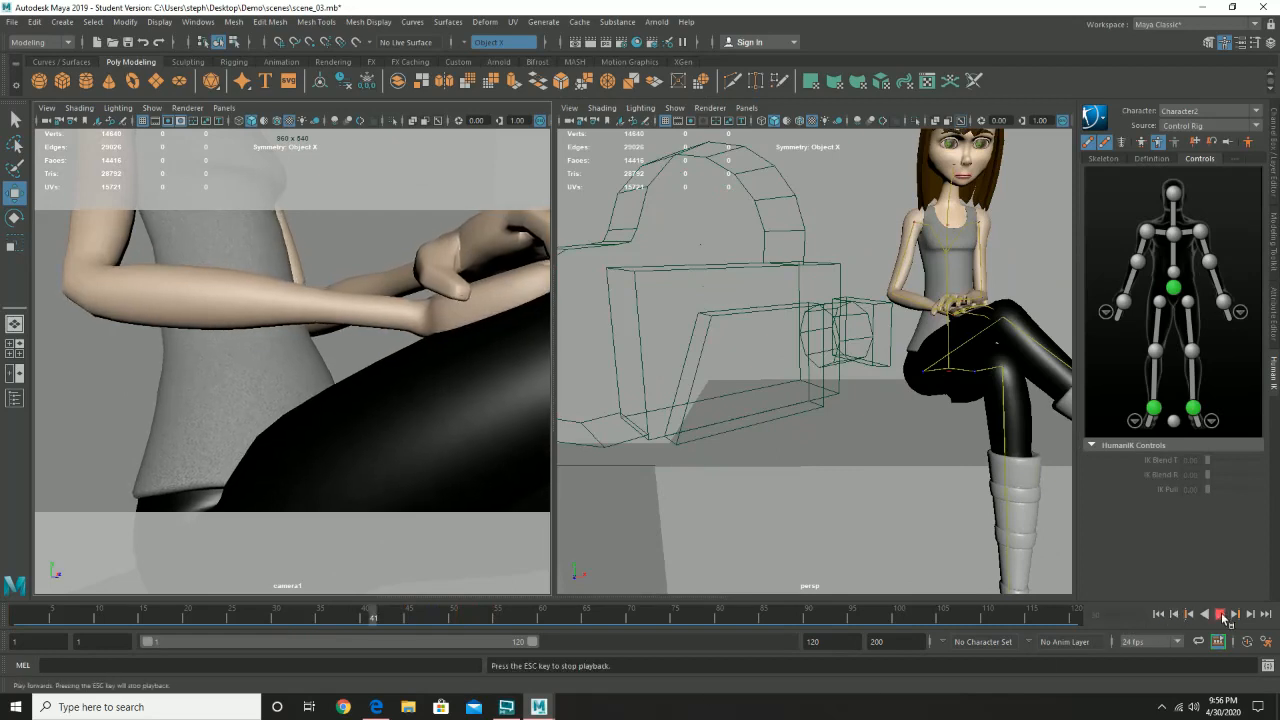
left_click(1221, 615)
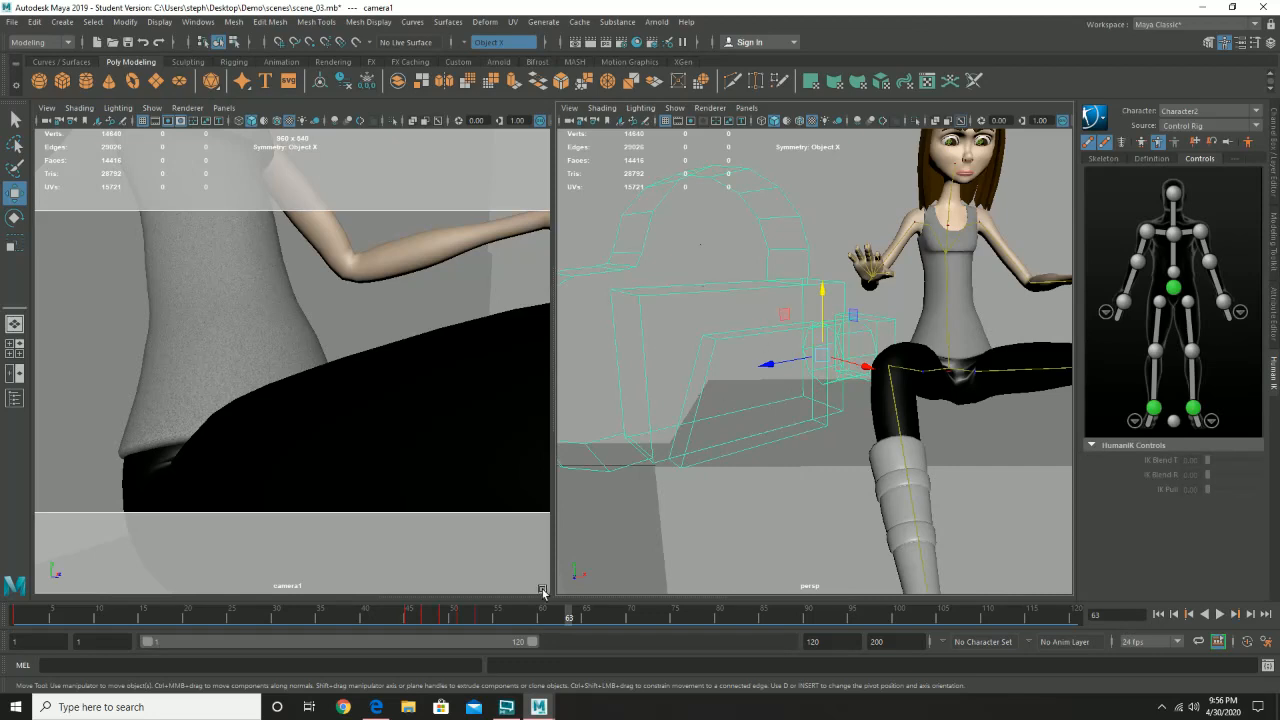
- Raise camera1 and key it at frame 55, then lower it, shift it along X, and key it at frame 57
key("alt+v")
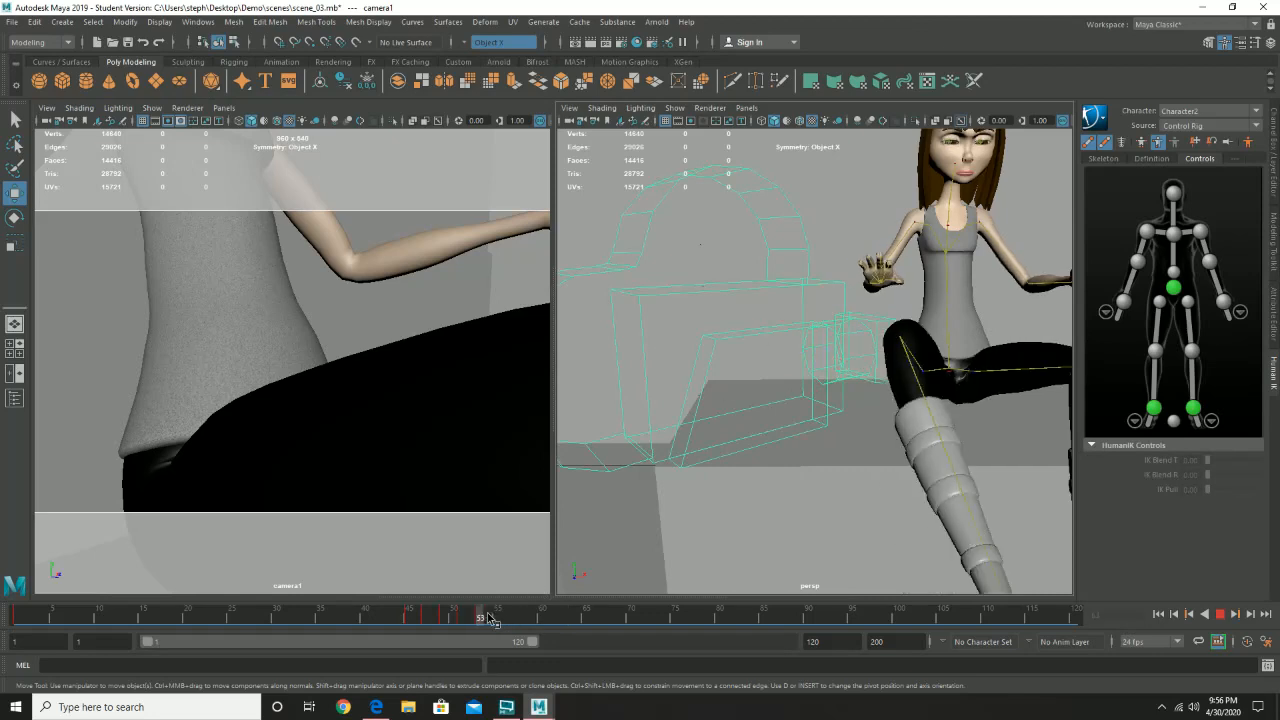
key("alt+v")
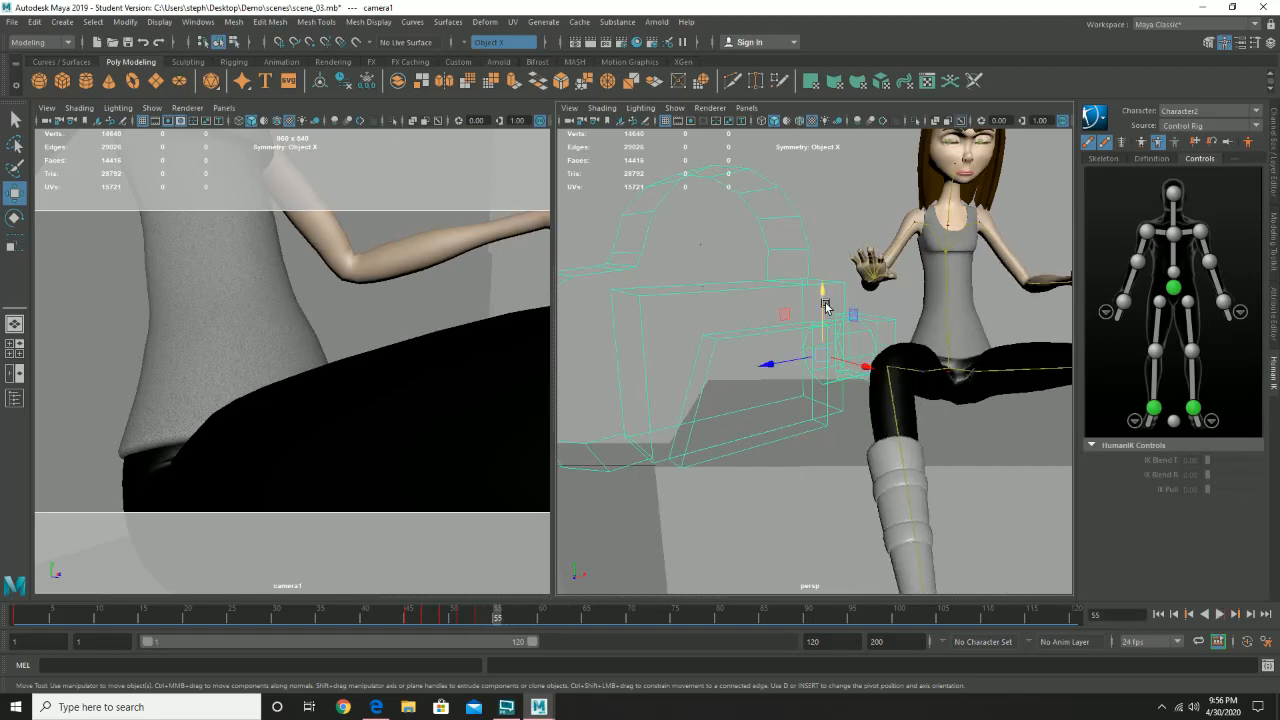
left_click_drag(826, 306, 830, 284)
key("s")
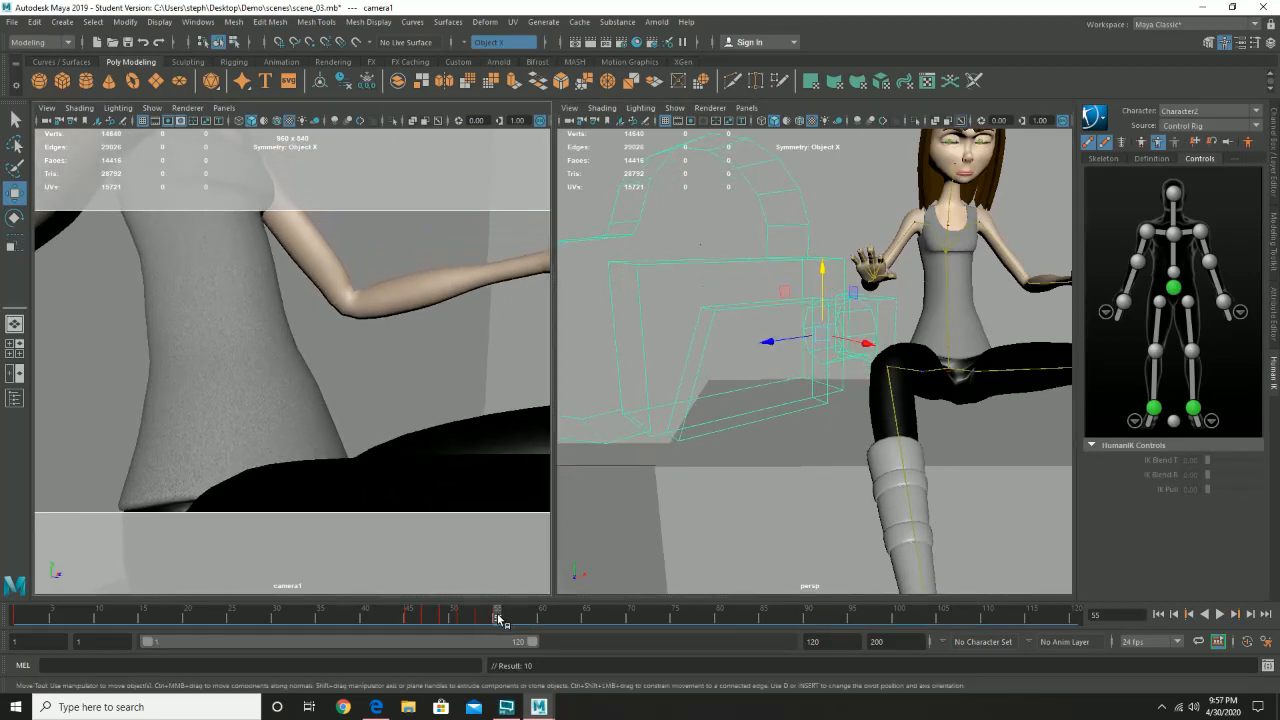
left_click_drag(499, 620, 515, 618)
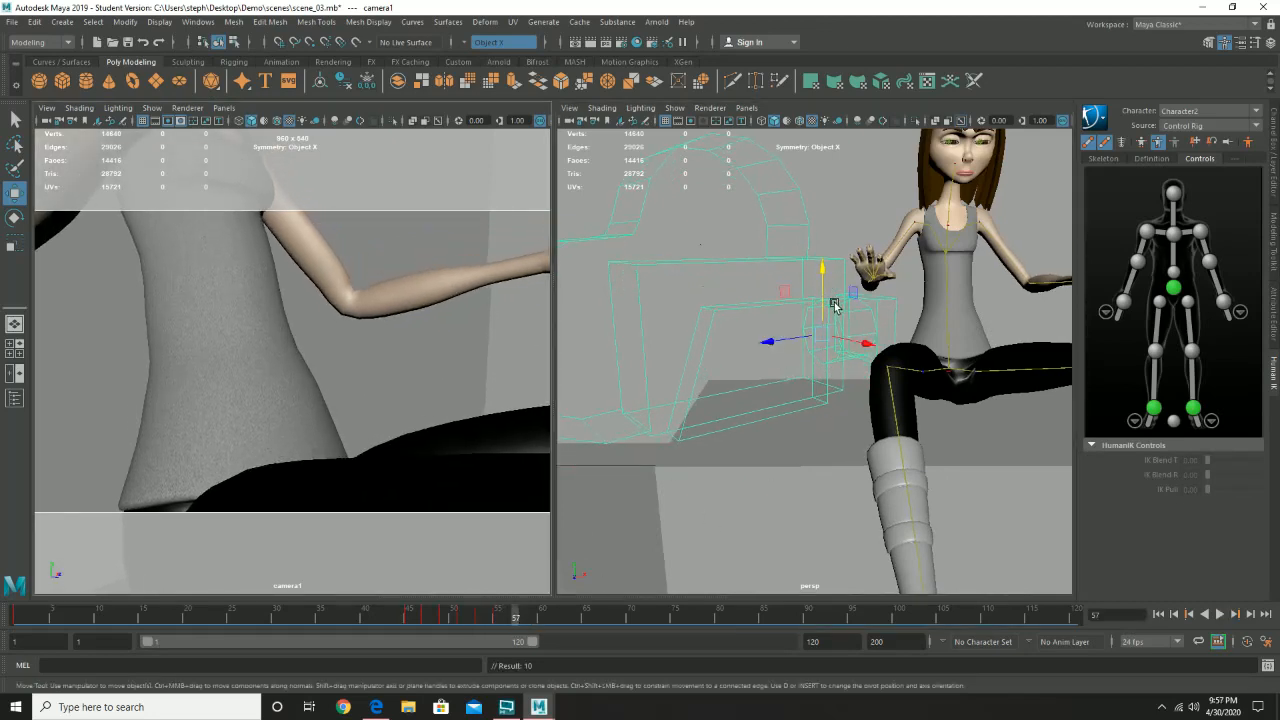
left_click_drag(835, 305, 851, 365)
key("s")
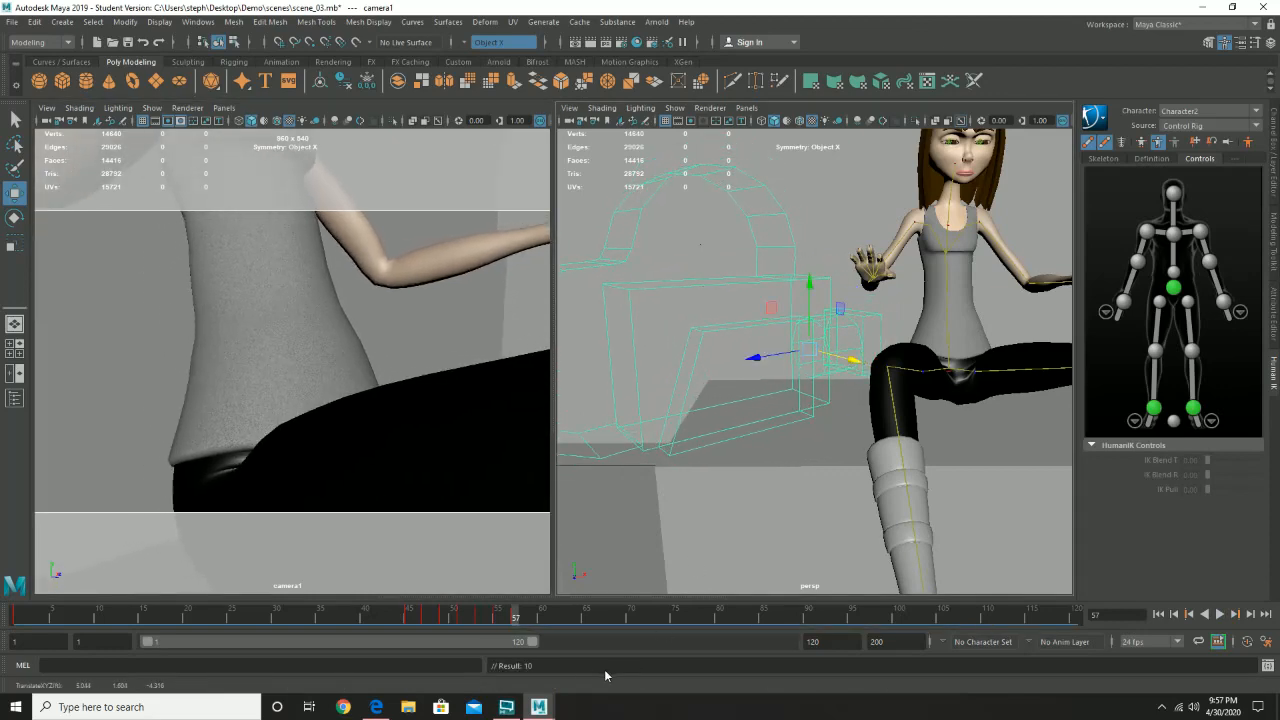
- At frame 59, key camera1 slightly higher, try a lower shifted position, and undo the last key set
left_click_drag(519, 623, 534, 621)
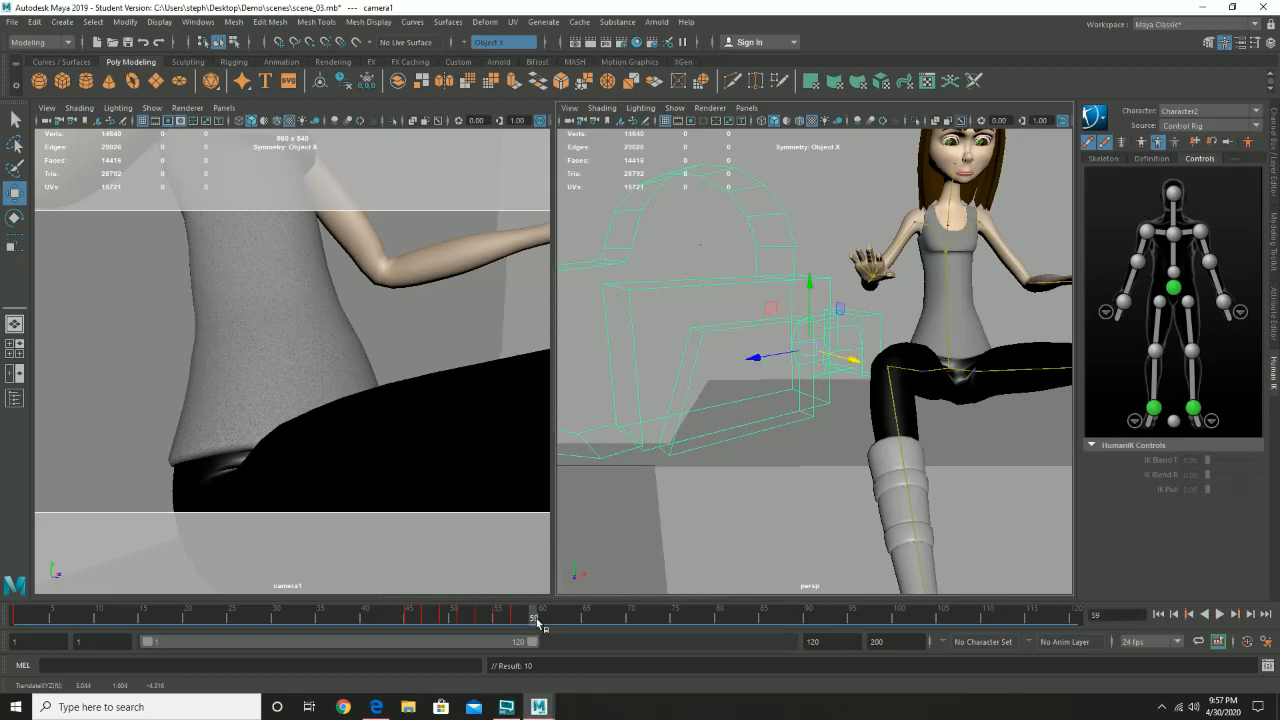
left_click_drag(806, 302, 806, 294)
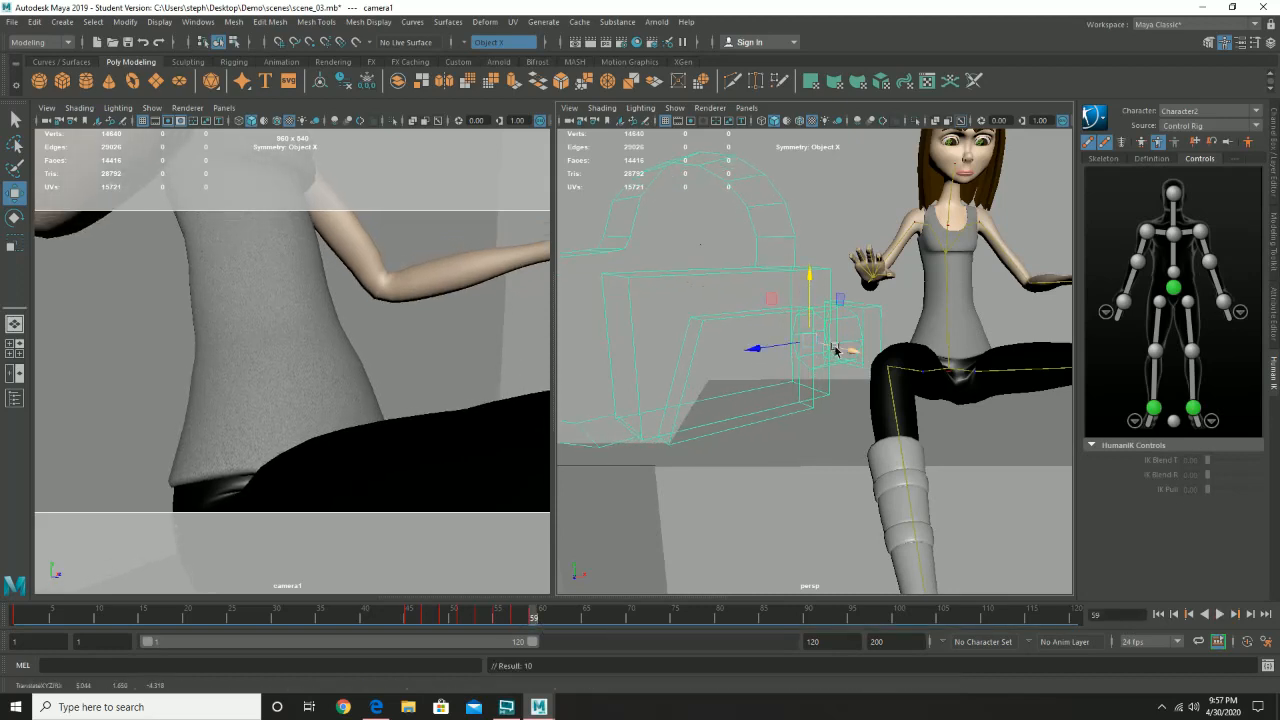
left_click_drag(834, 350, 838, 350)
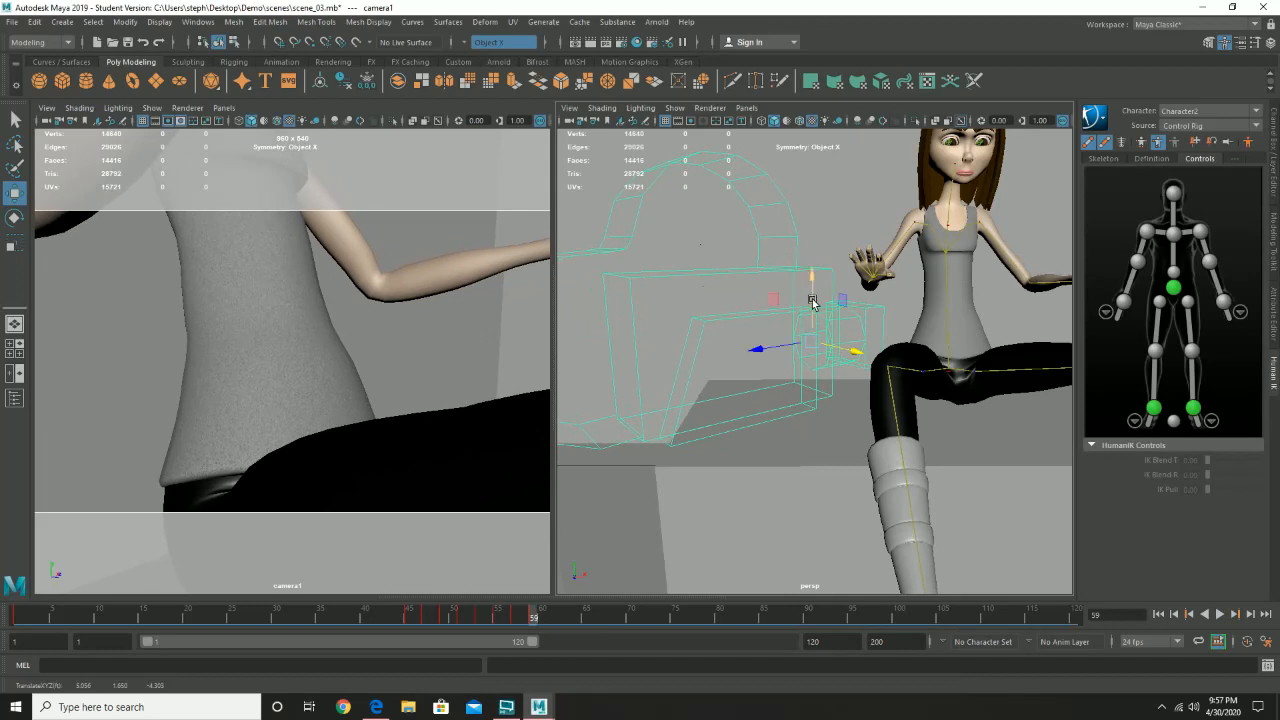
left_click_drag(812, 298, 813, 331)
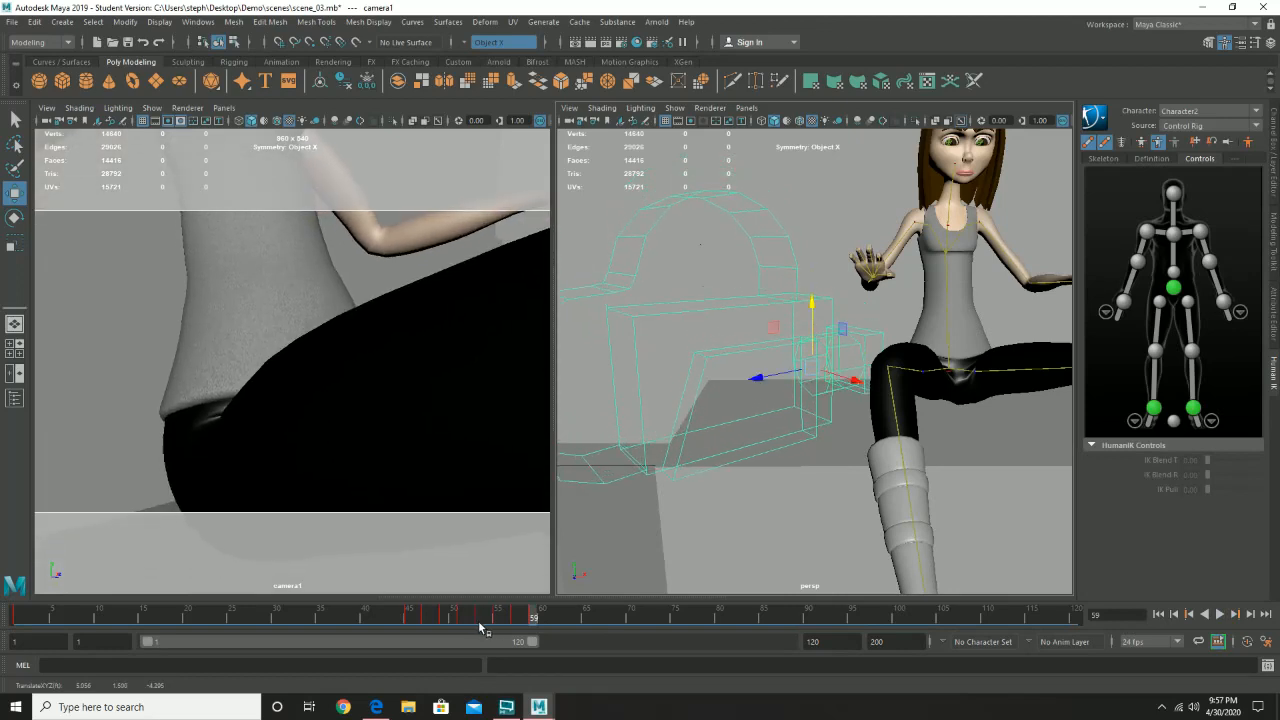
key("s")
key("ctrl+z")
- At frame 61, lower camera1, shift it along X toward the character, and set a key
key("alt+v")
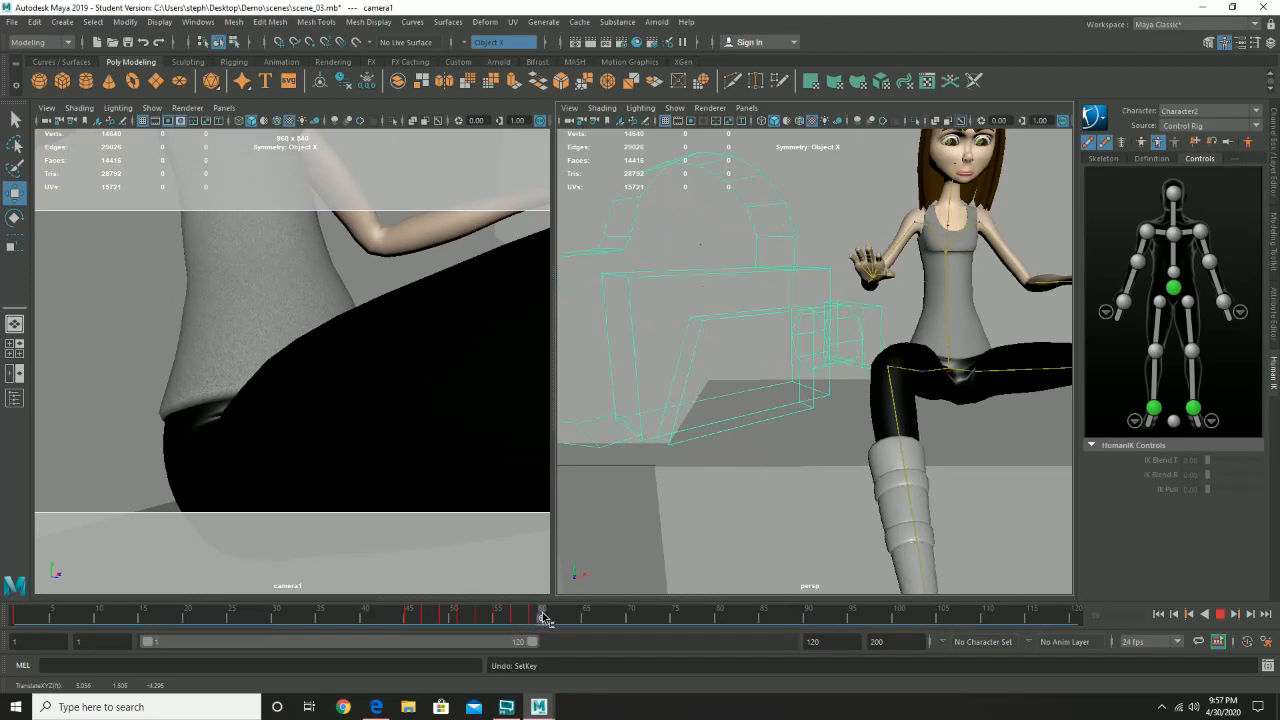
left_click(549, 618)
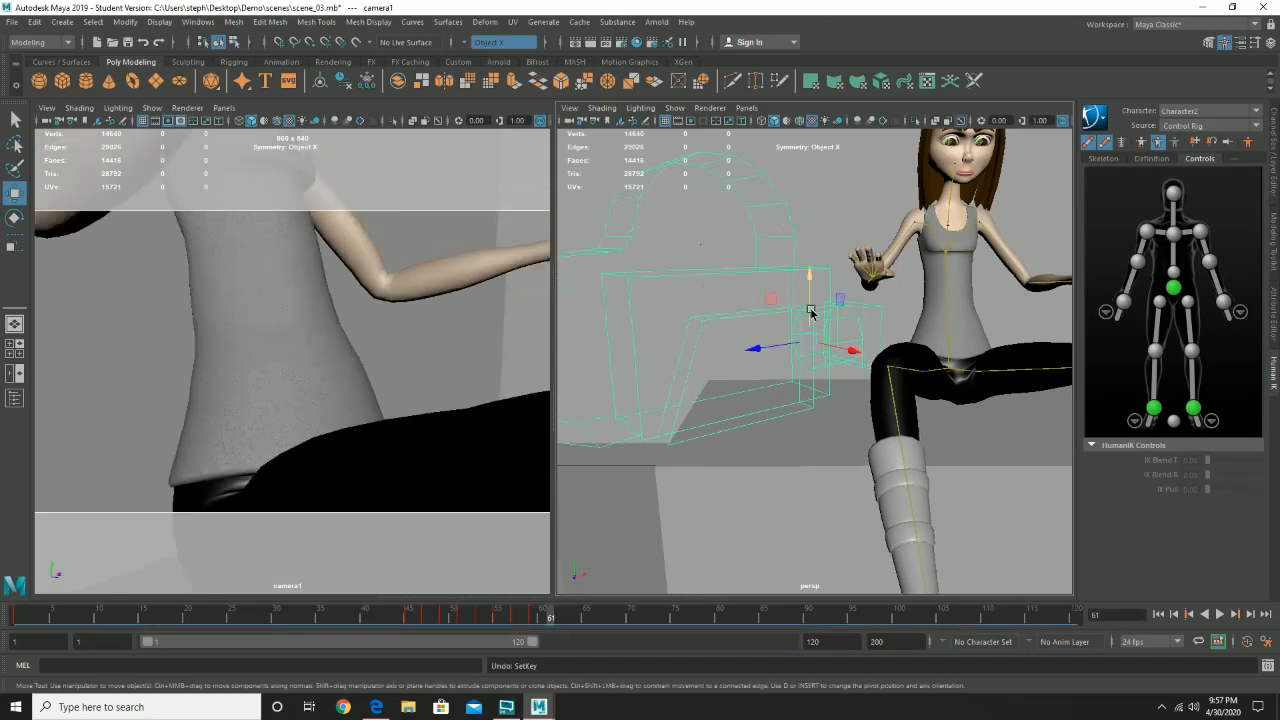
left_click_drag(809, 309, 807, 329)
left_click_drag(842, 373, 850, 375)
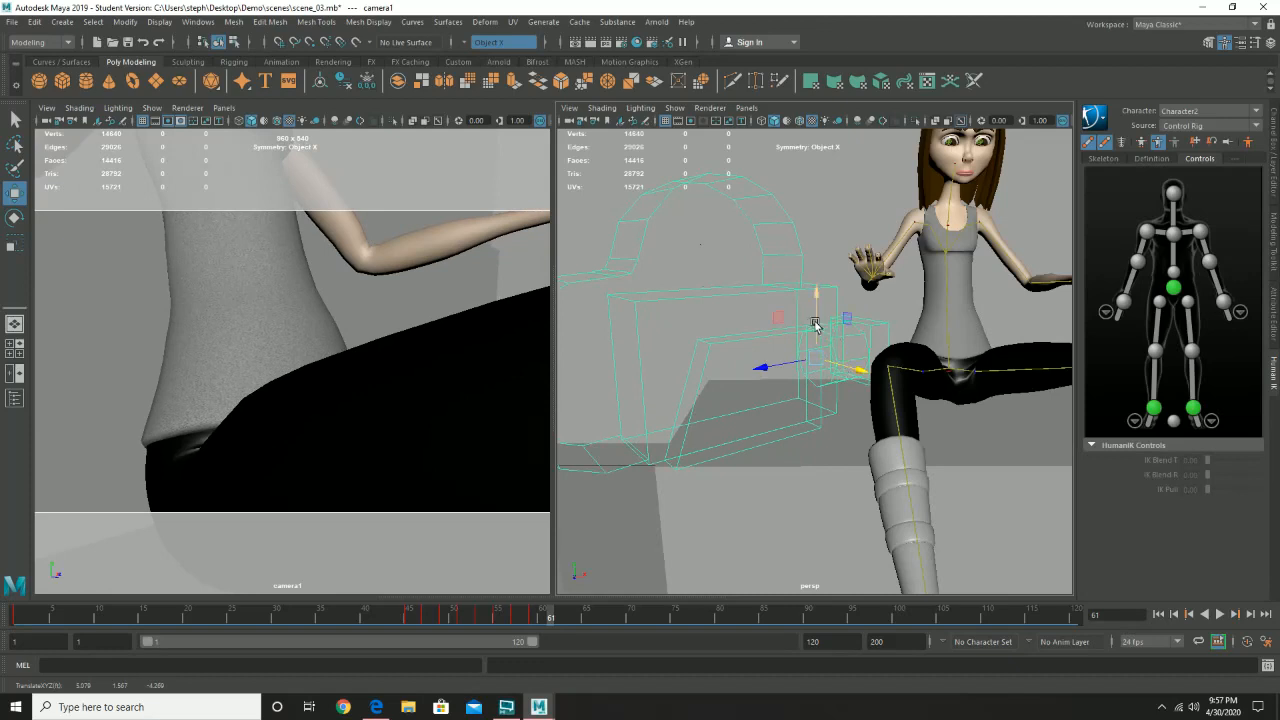
left_click_drag(812, 318, 814, 326)
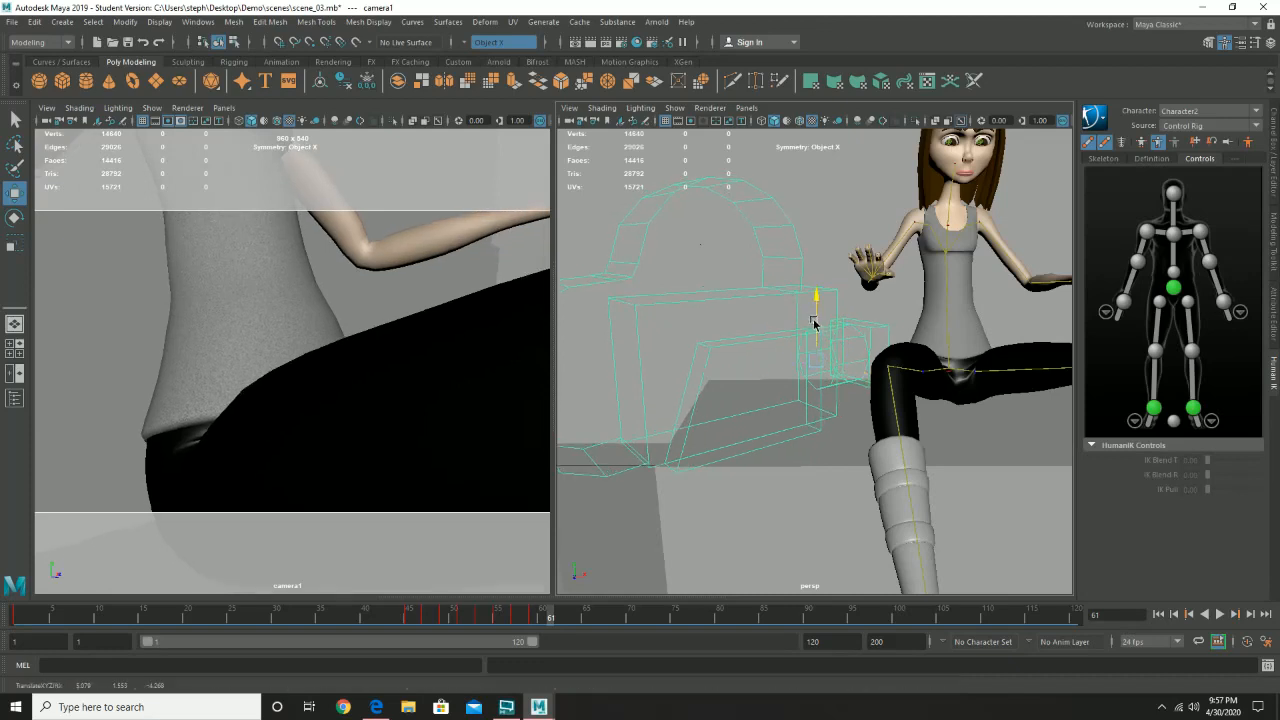
- Copy camera1's key at frame 45 and paste it at frame 62
left_click(409, 618)
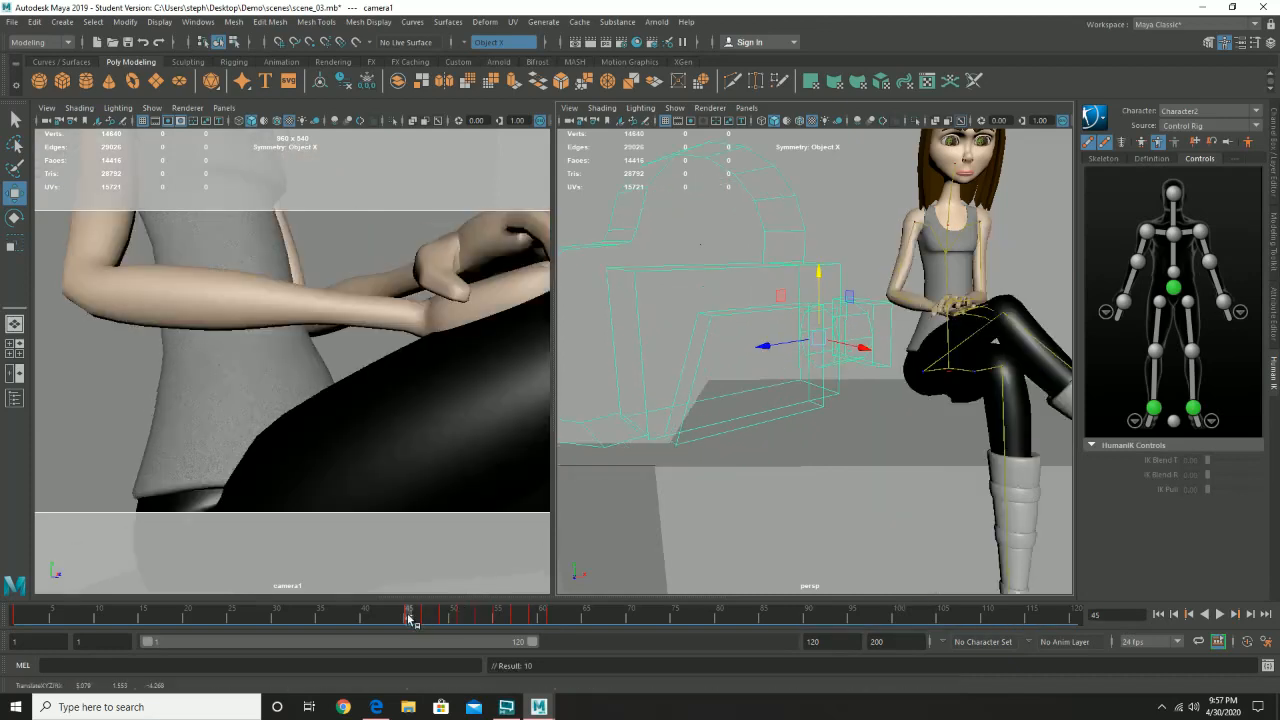
right_click(409, 620)
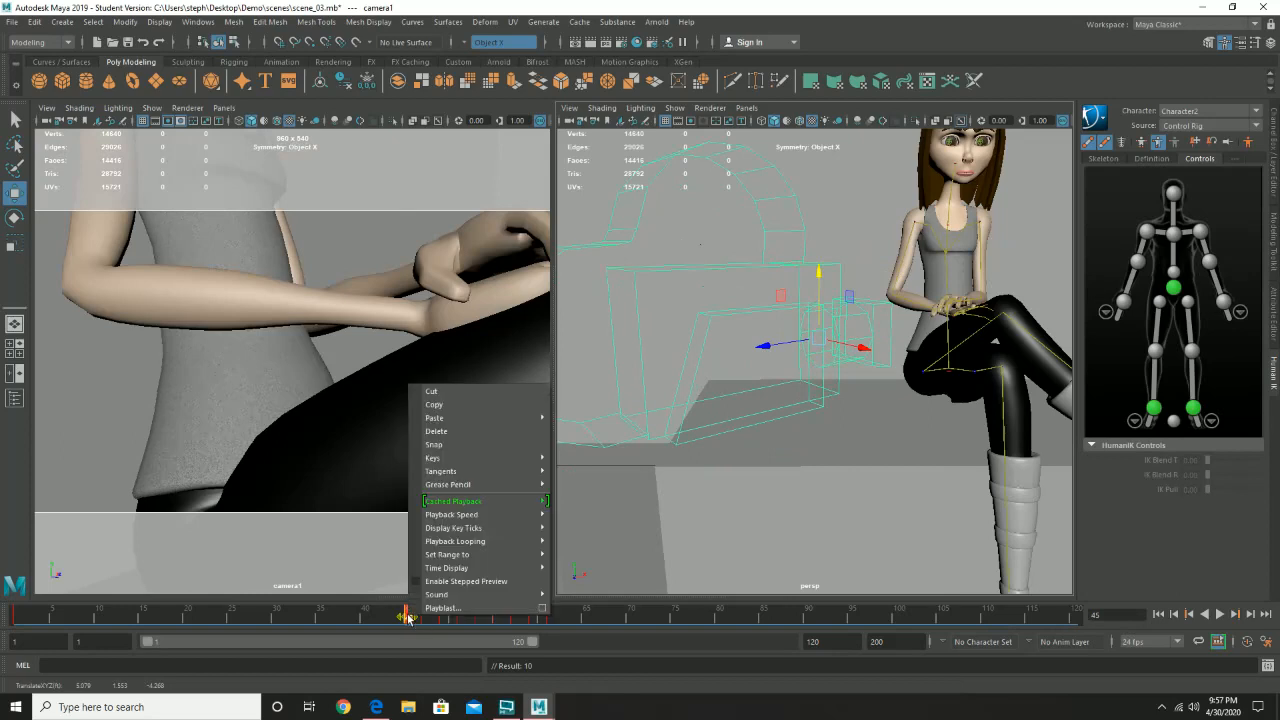
left_click(456, 404)
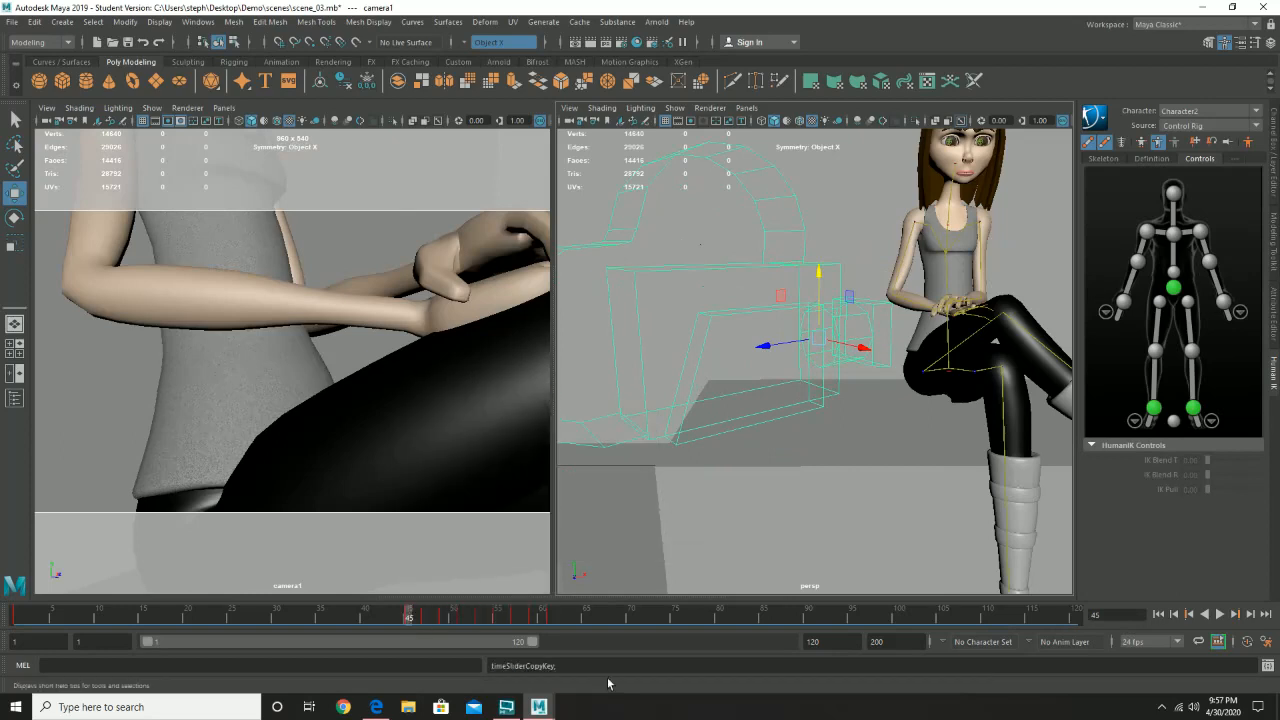
left_click(562, 617)
right_click(561, 617)
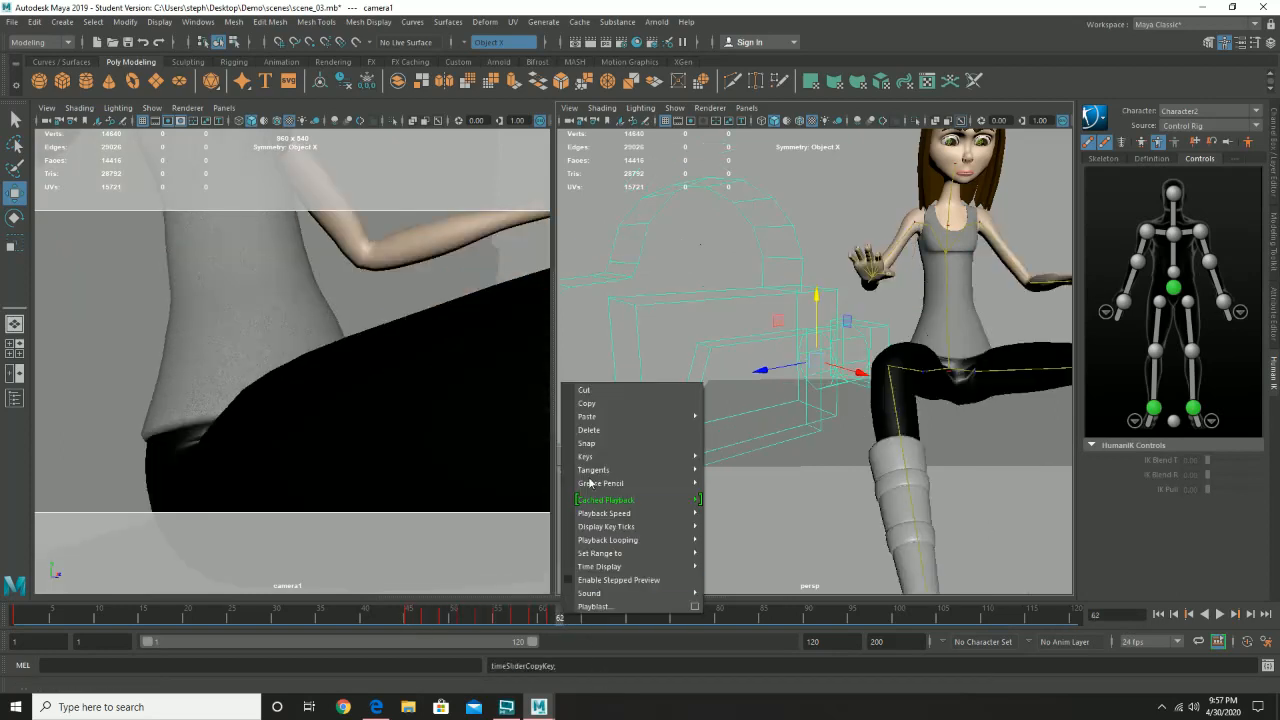
left_click(720, 425)
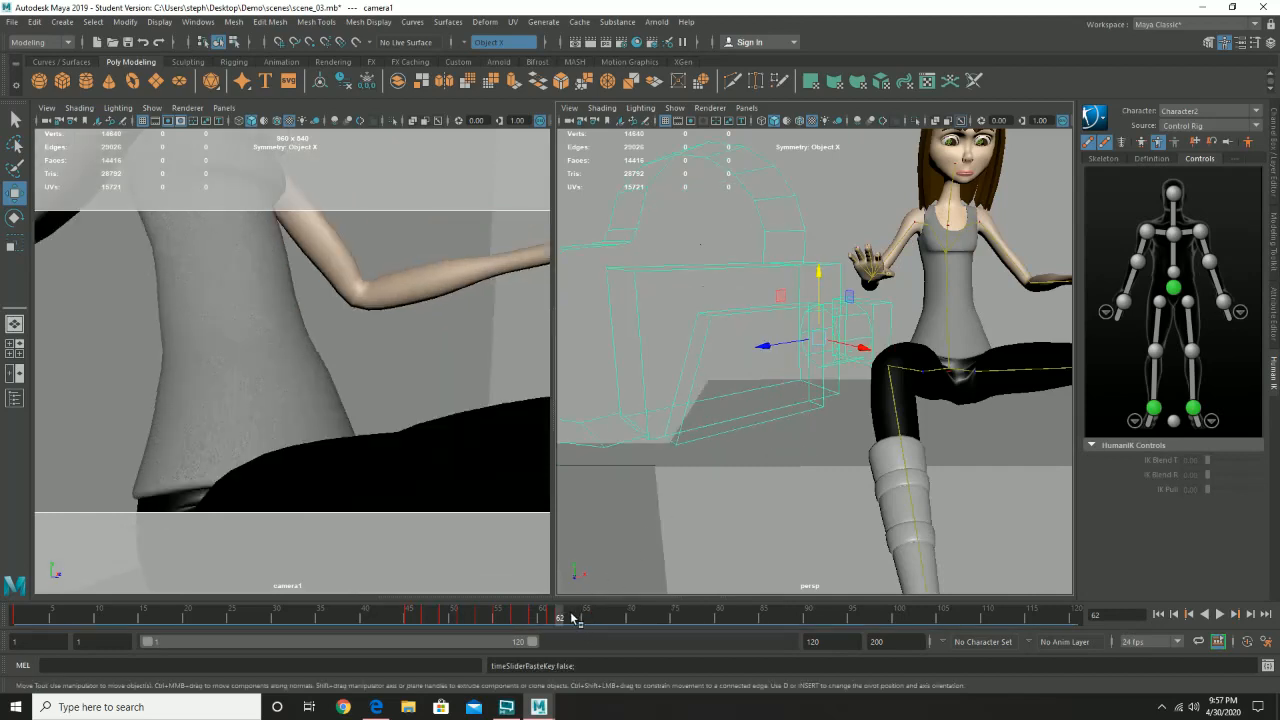
left_click_drag(554, 619, 410, 630)
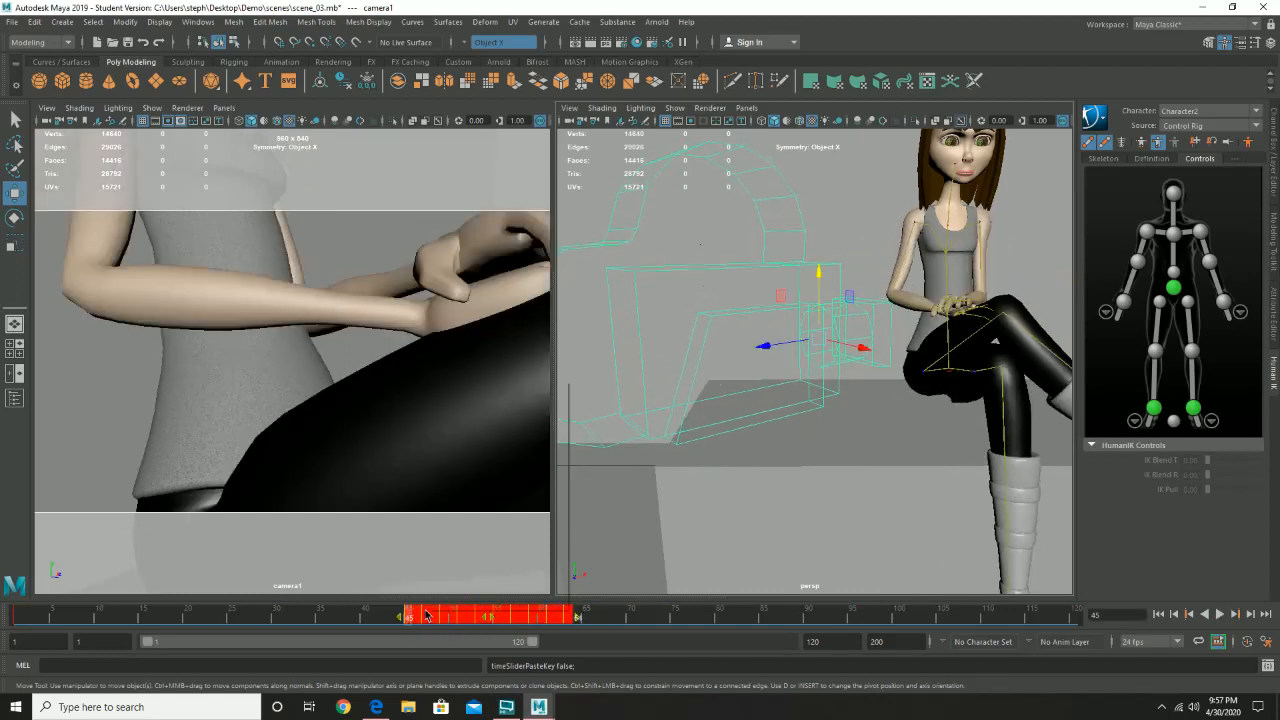
right_click(428, 614)
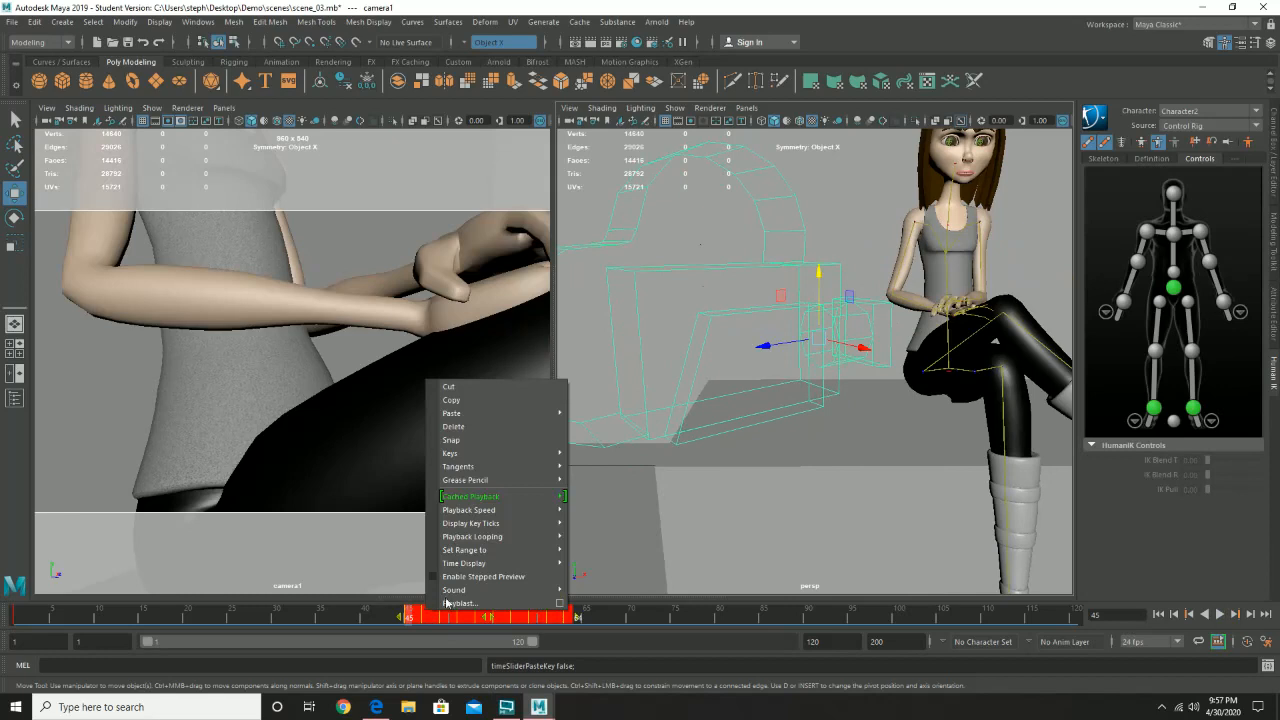
left_click(479, 397)
left_click(577, 619)
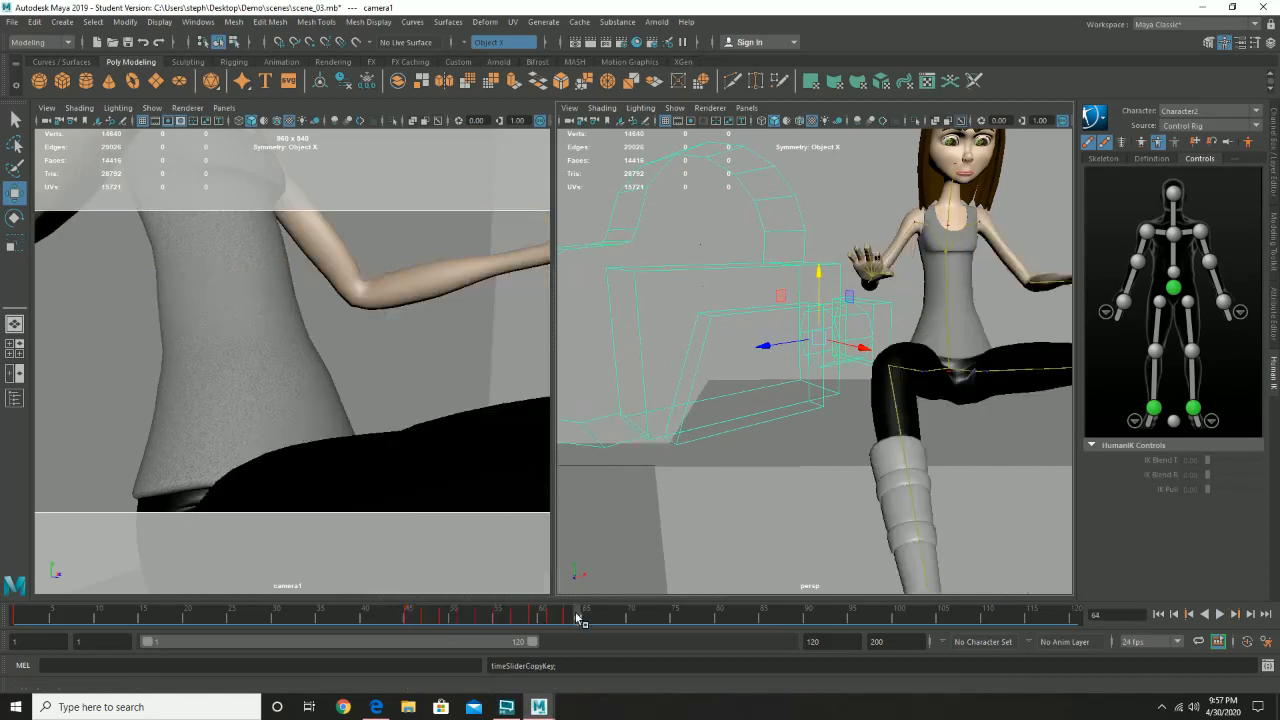
- Copy camera1's shake keys across frames 46 to 63 and paste them at frame 63
left_click(568, 618)
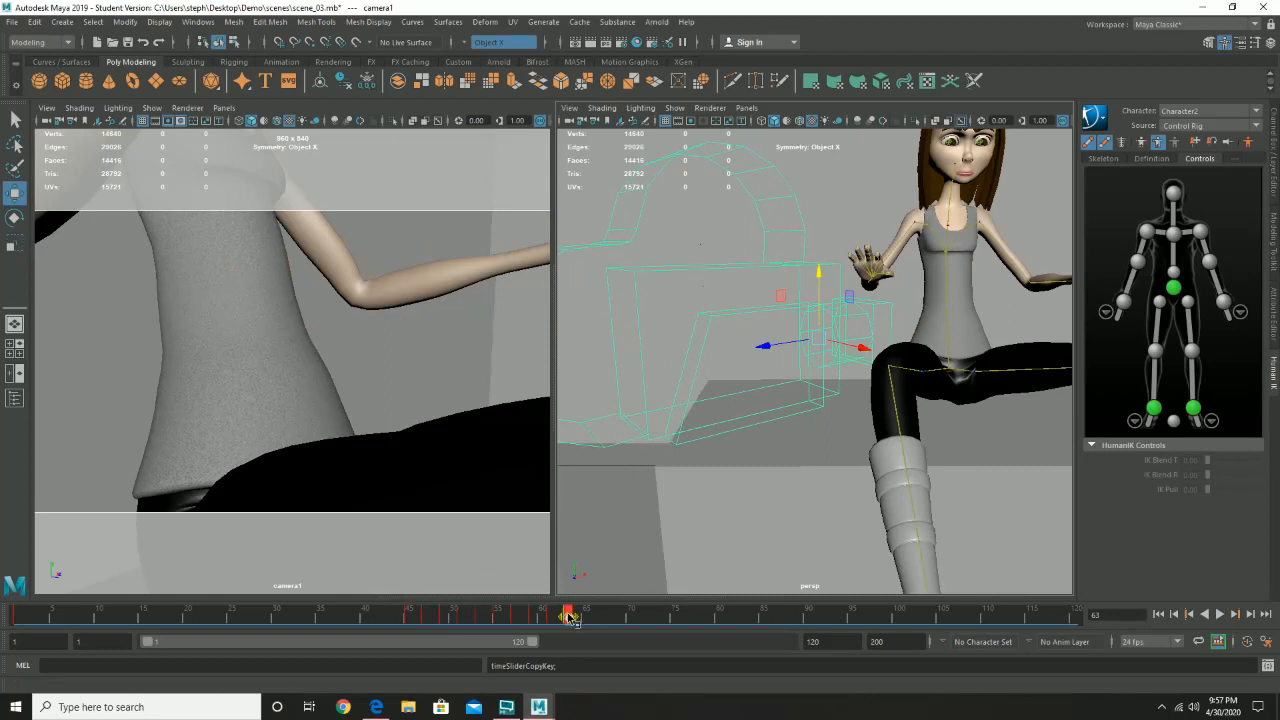
left_click_drag(568, 618, 419, 619, "shift")
right_click(457, 616)
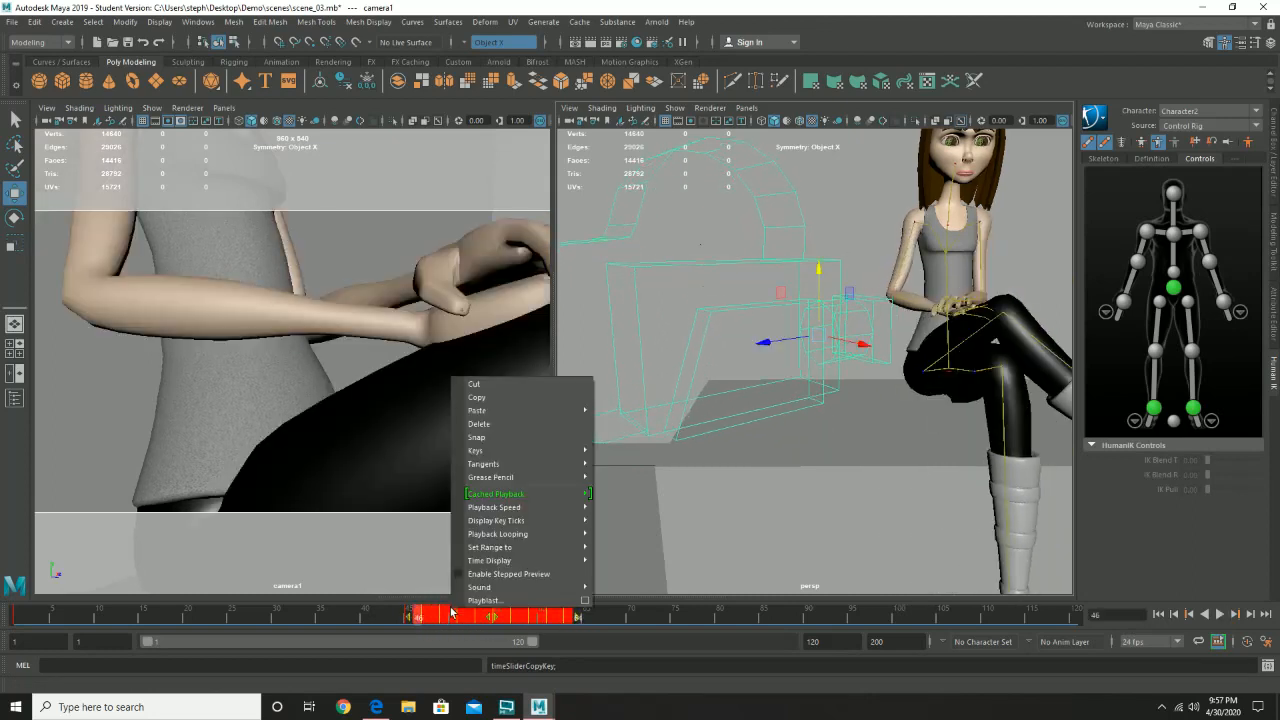
left_click(500, 397)
left_click(621, 618)
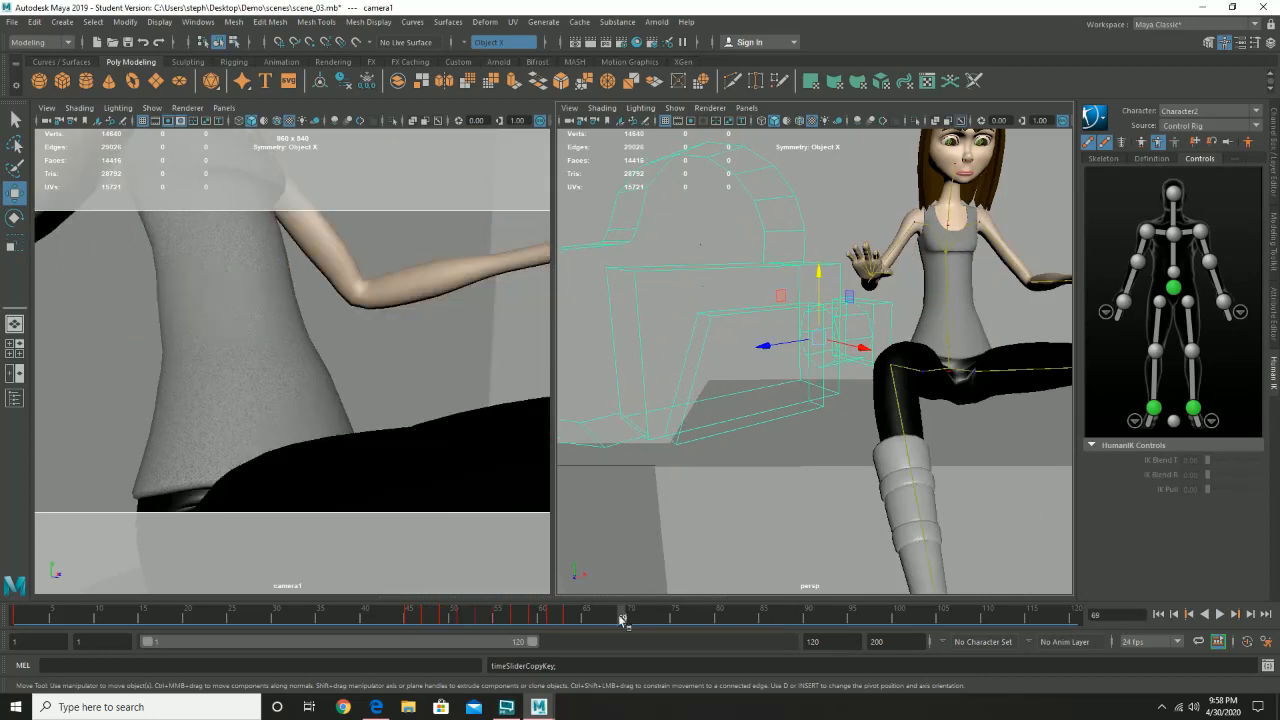
right_click(566, 621)
mouse_move(621, 421)
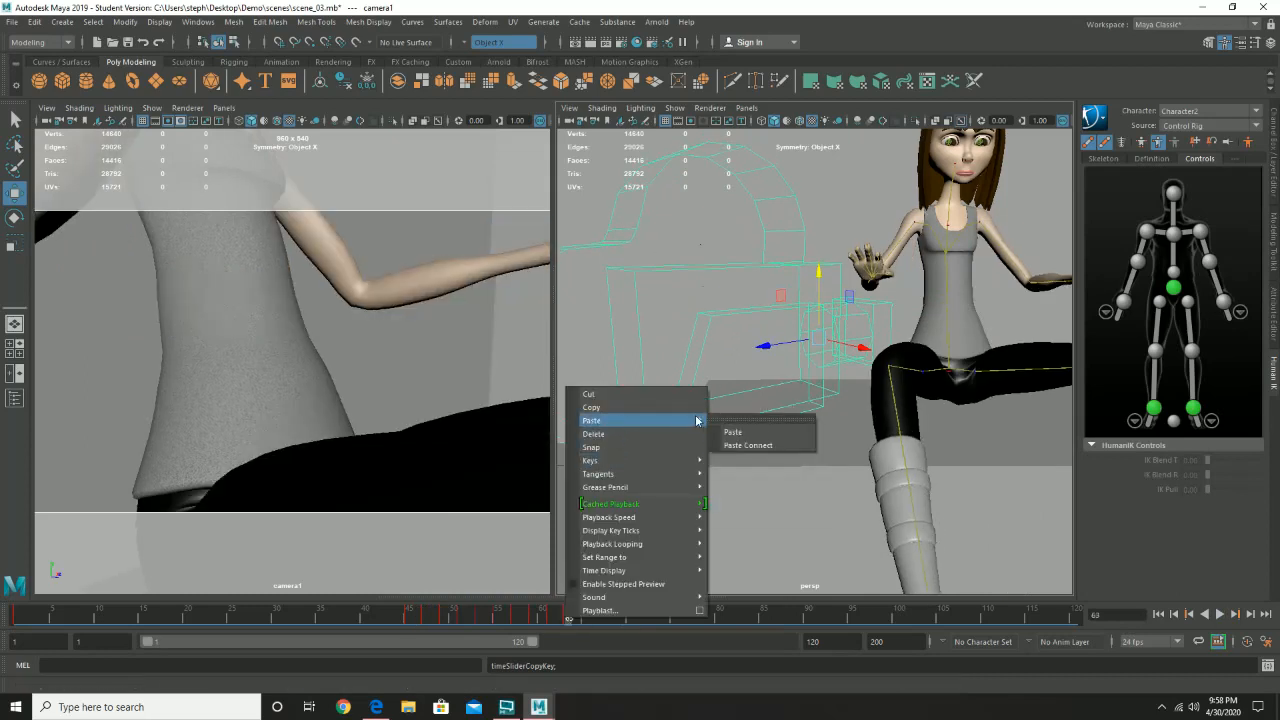
left_click(736, 431)
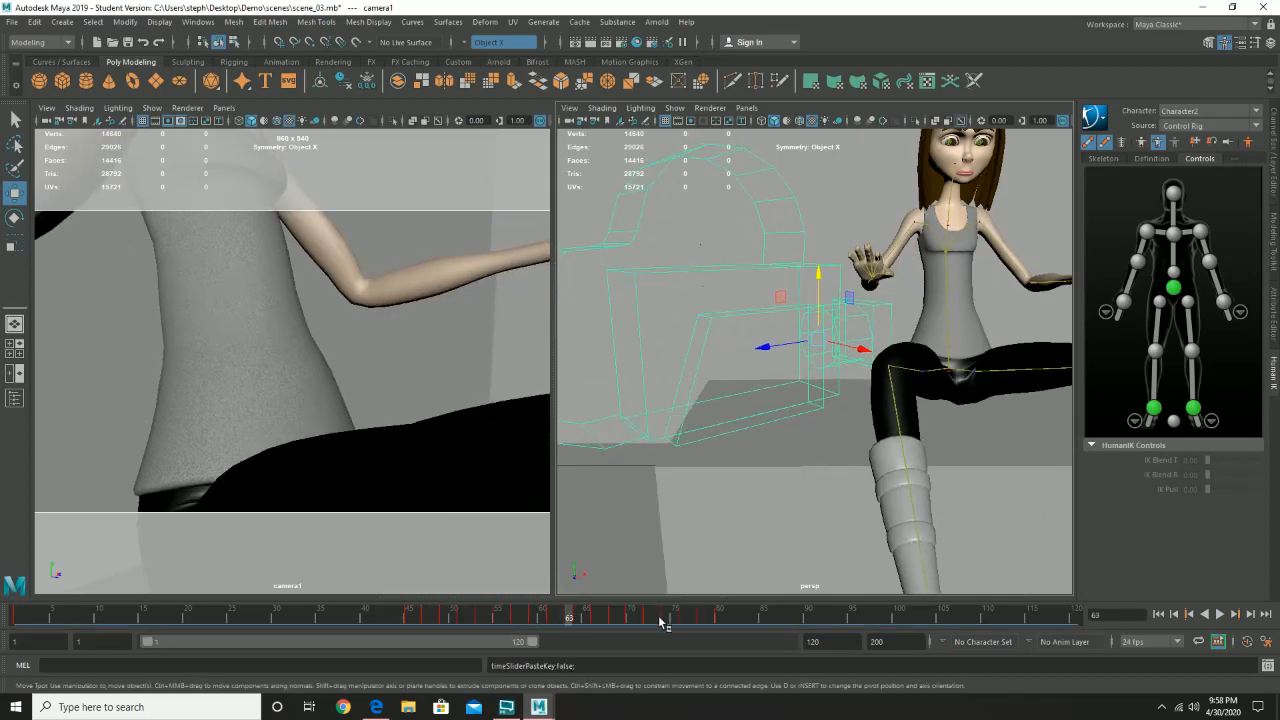
- Paste the copied camera1 shake keys again at frame 80
mouse_move(736, 624)
left_mouse_down()
mouse_move(766, 620)
mouse_move(720, 620)
left_mouse_up()
right_click(722, 620)
mouse_move(822, 422)
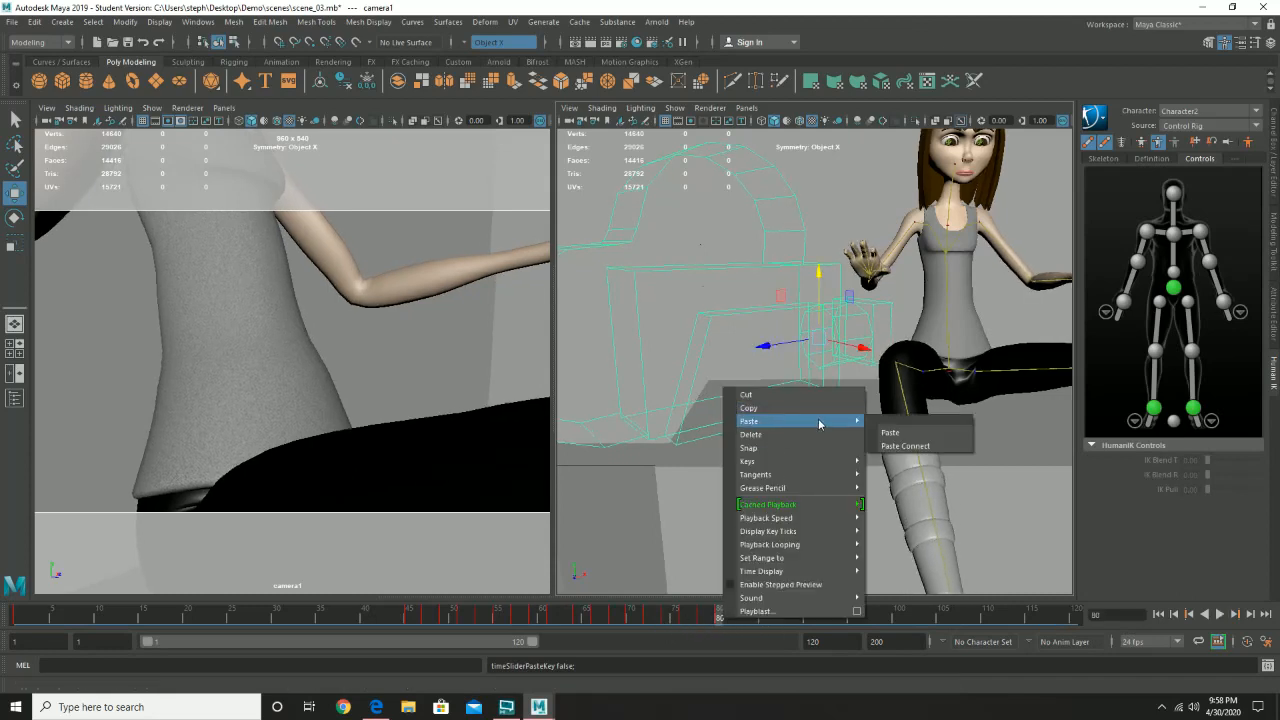
left_click(907, 433)
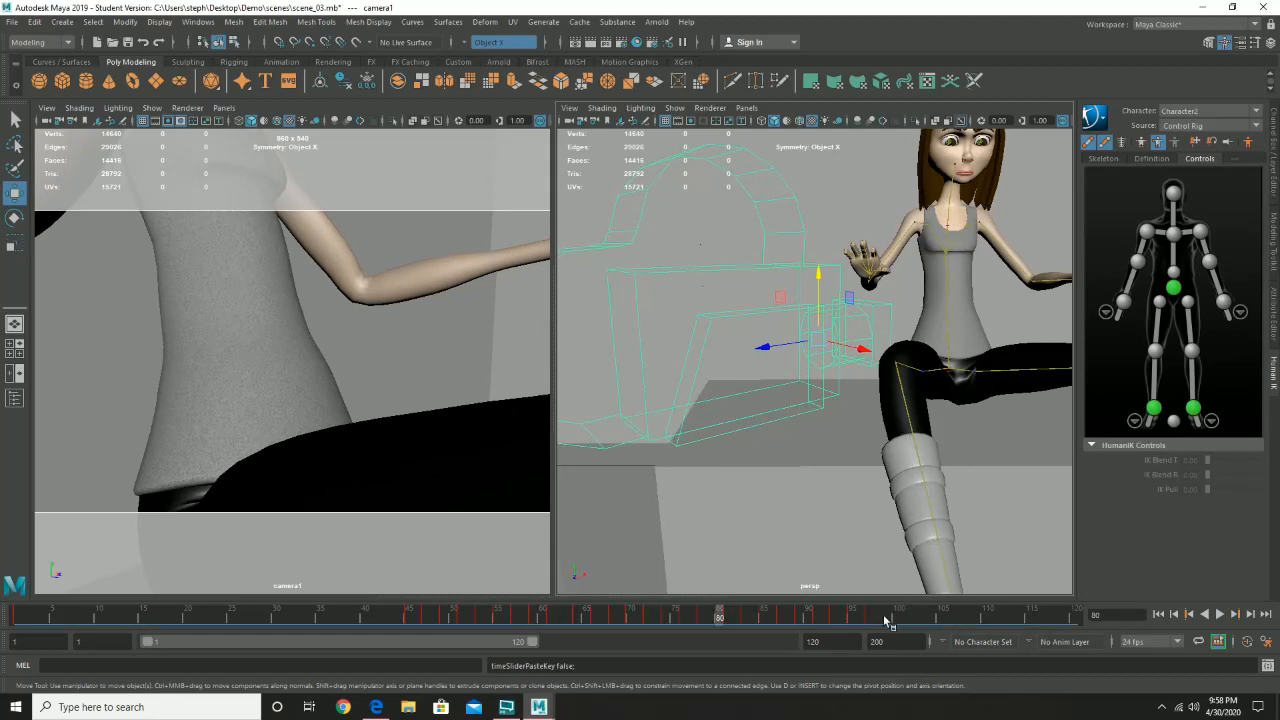
- Return to frame 1, deselect camera1, and play the animation through the camera view to check the shake, then stop it
left_click_drag(362, 619, 18, 620)
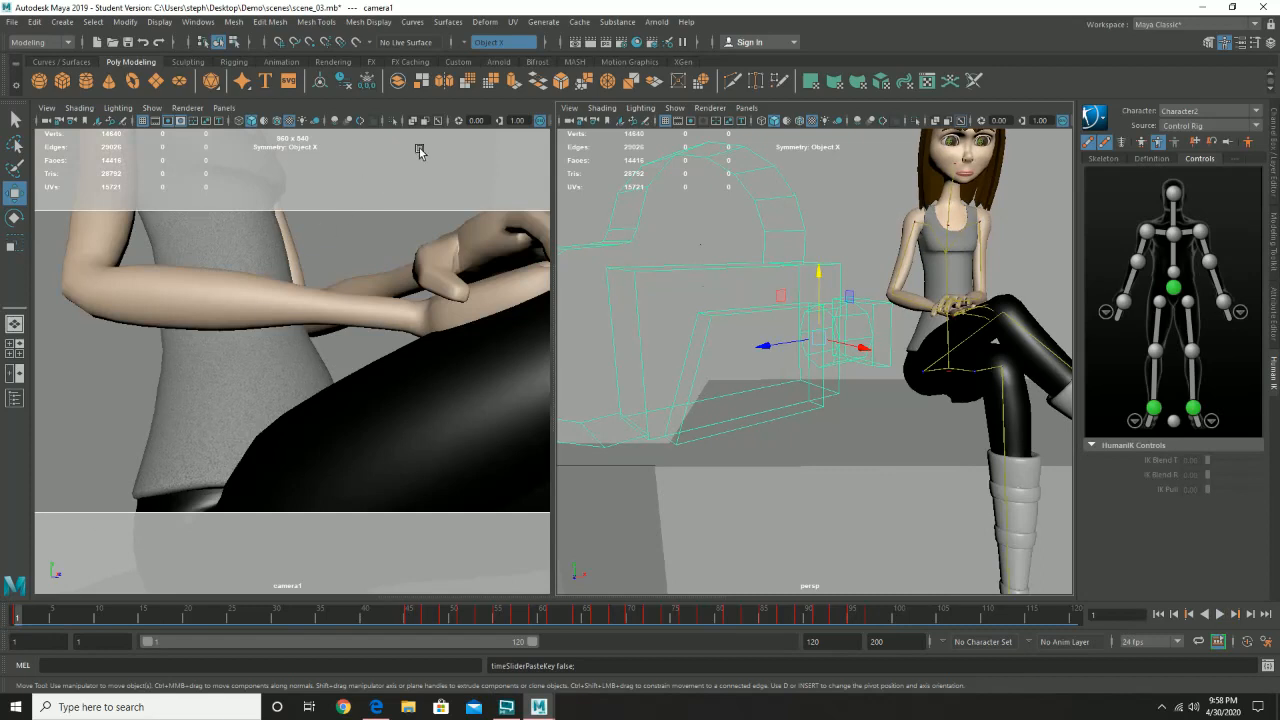
left_click(409, 180)
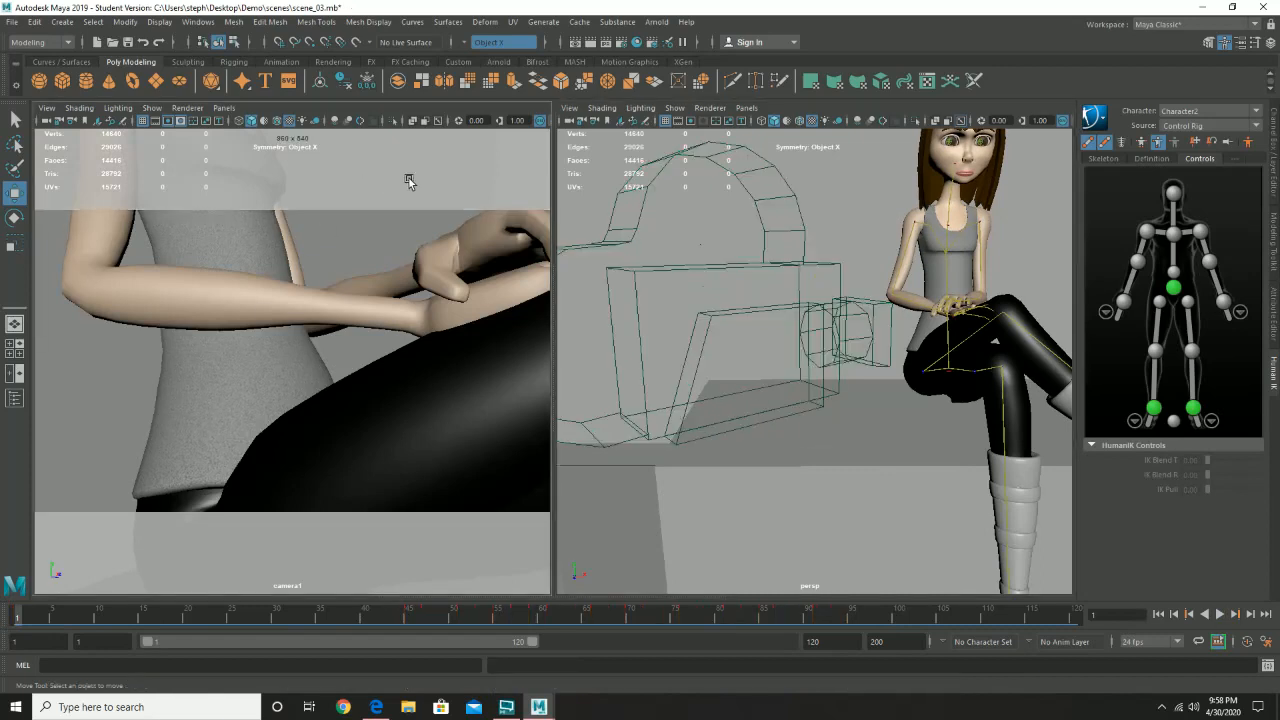
left_click(1221, 615)
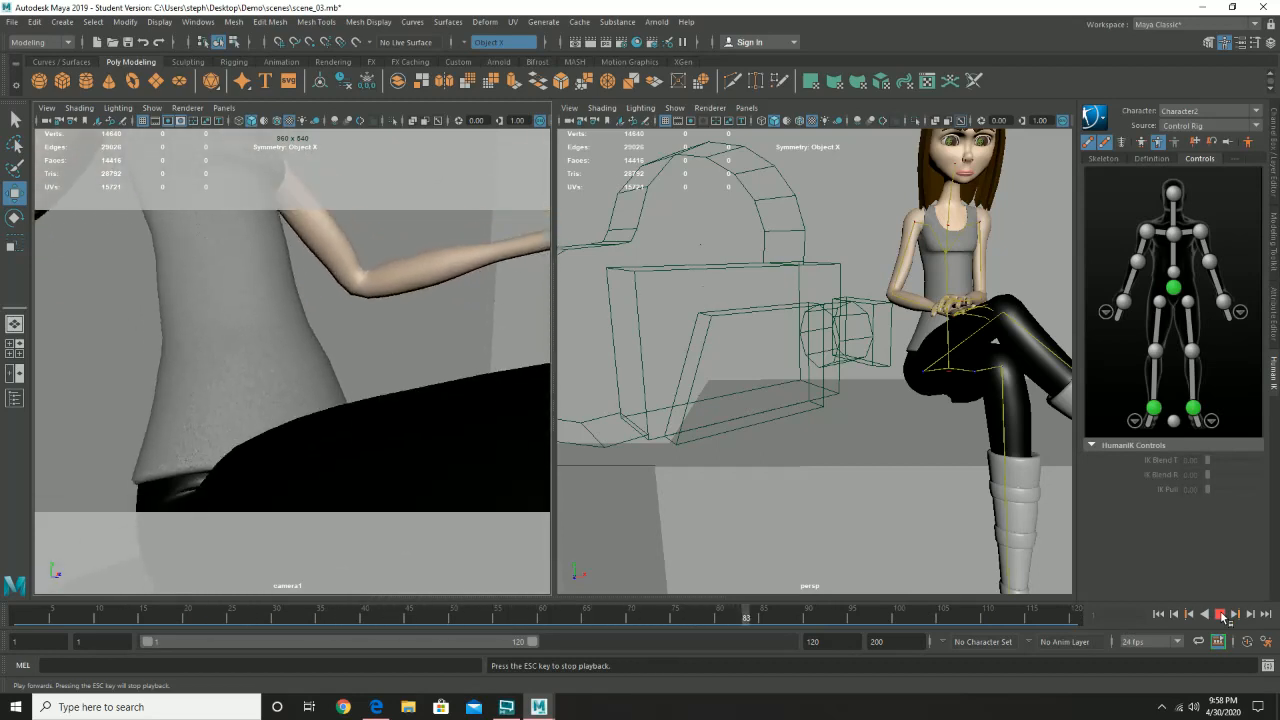
left_click(1221, 615)
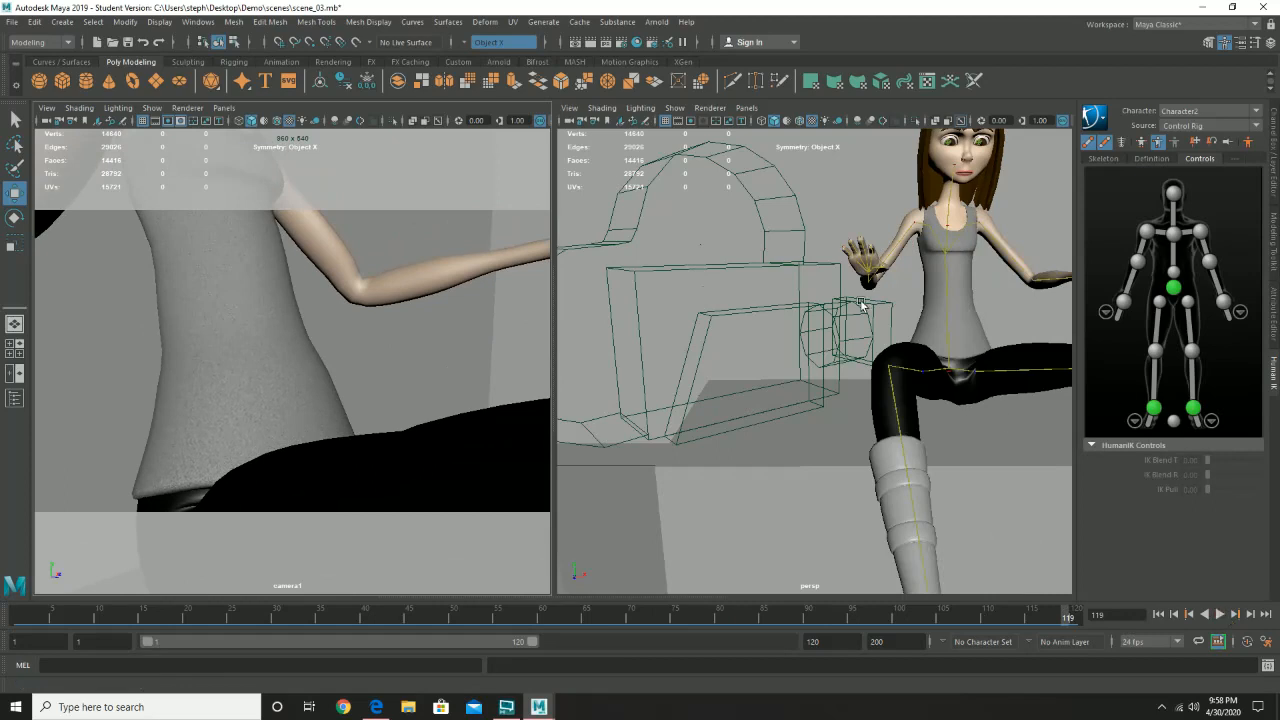
- Select camera1 and paste the copied shake keys once more at frame 97
left_click(795, 261)
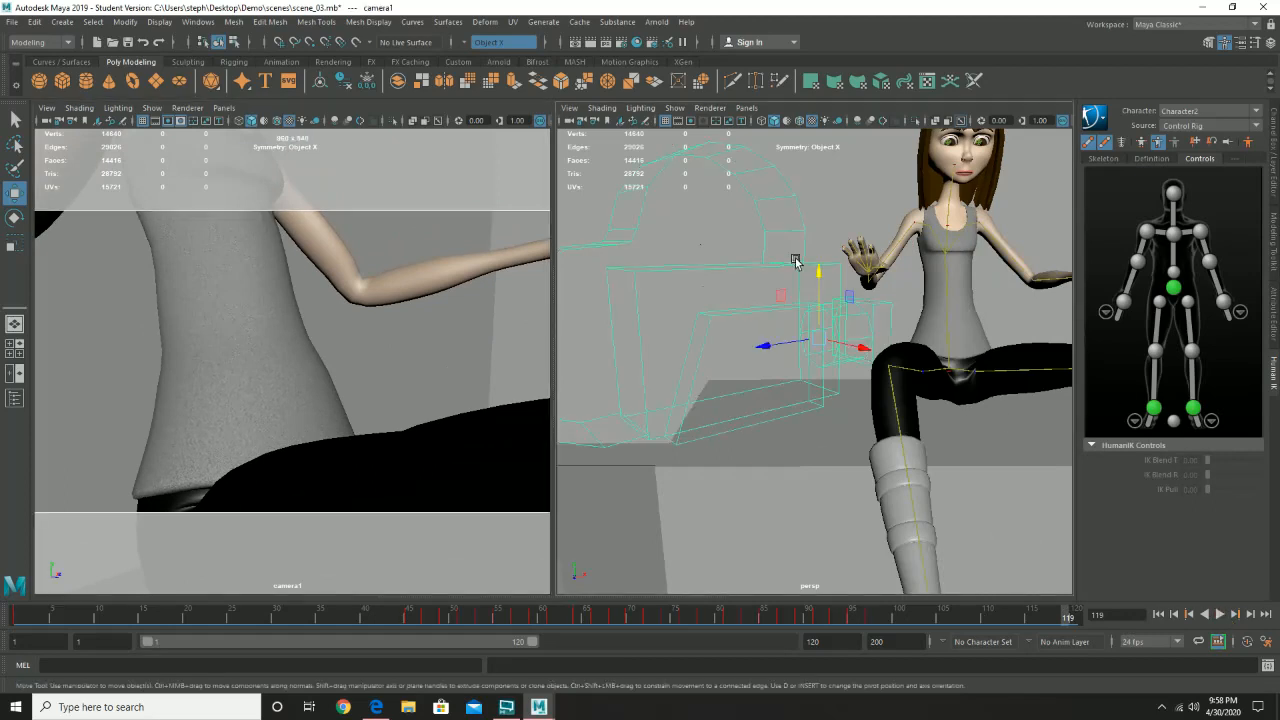
left_click(877, 617)
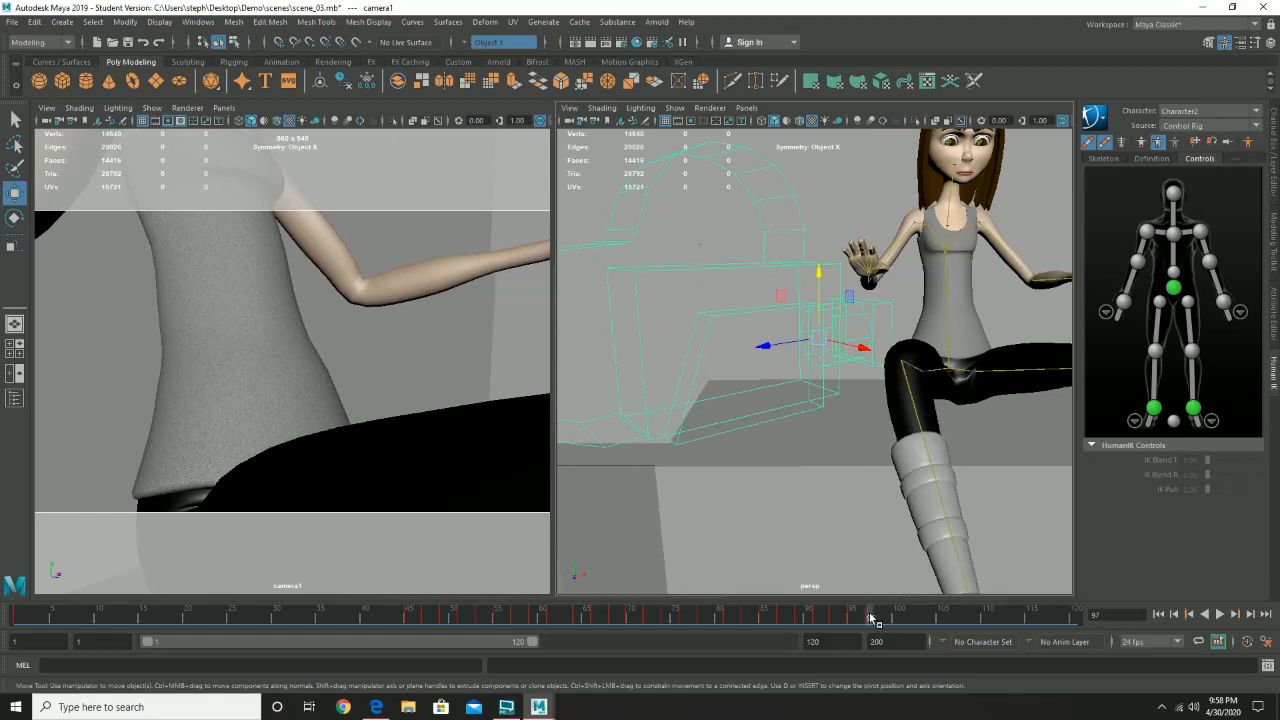
right_click(874, 617)
mouse_move(976, 416)
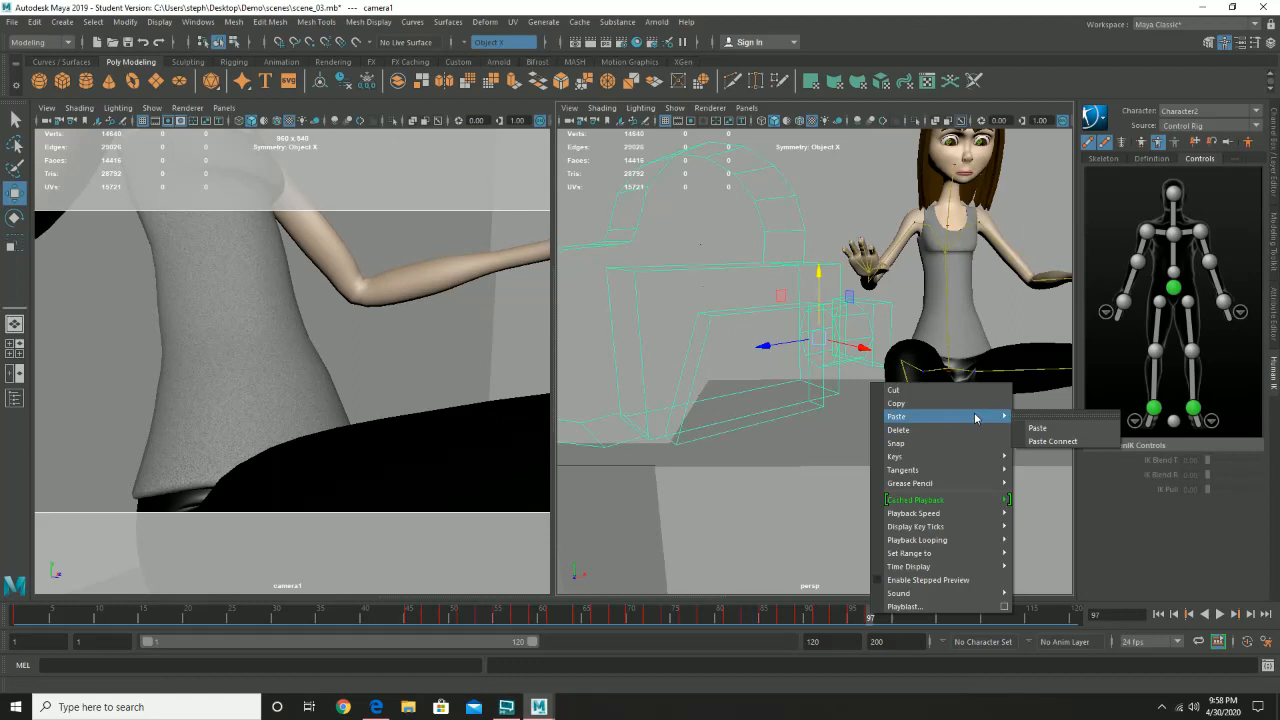
left_click(1061, 427)
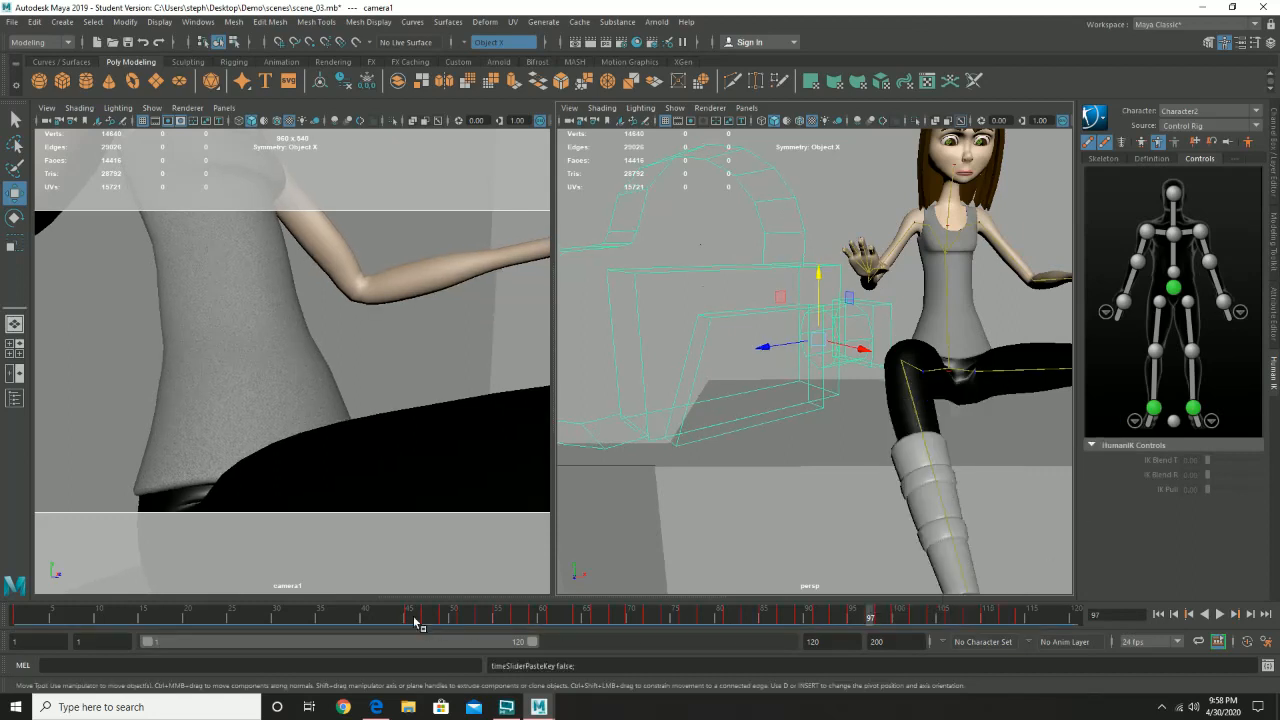
- Replay the shot from frame 1 with camera1 deselected to review the extended shake, and stop playback
left_click_drag(327, 615, 15, 612)
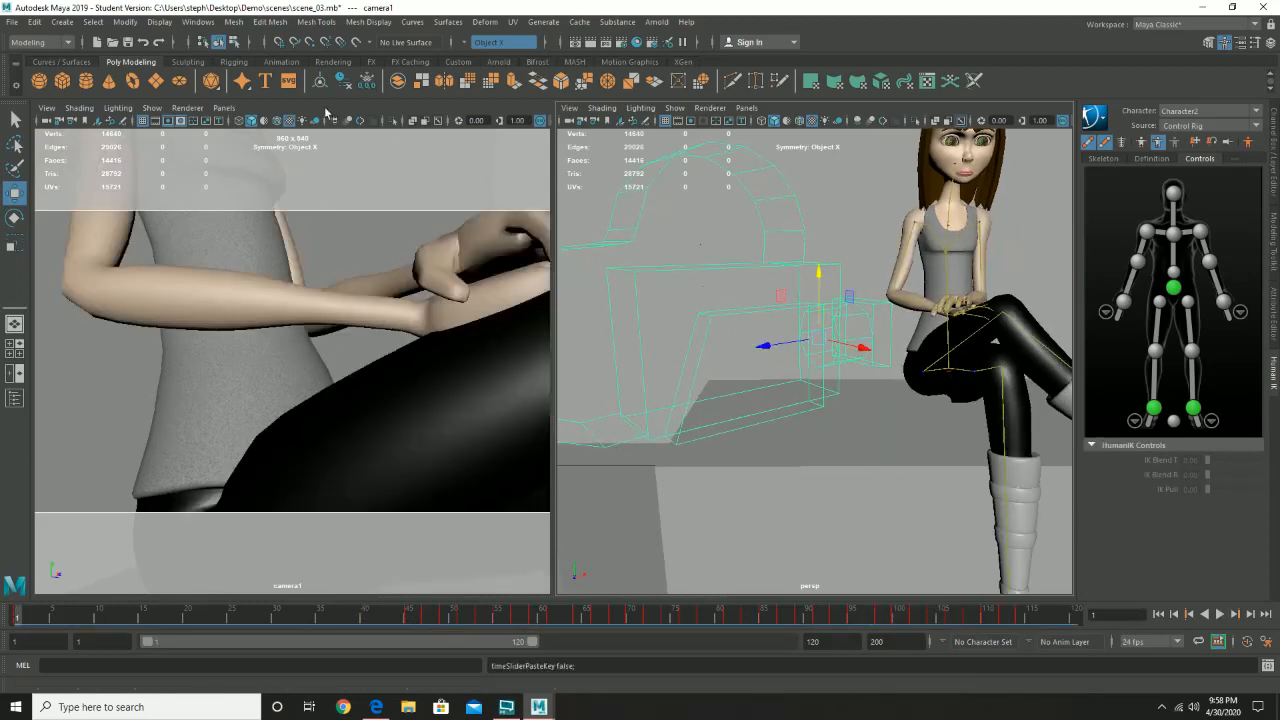
left_click(401, 151)
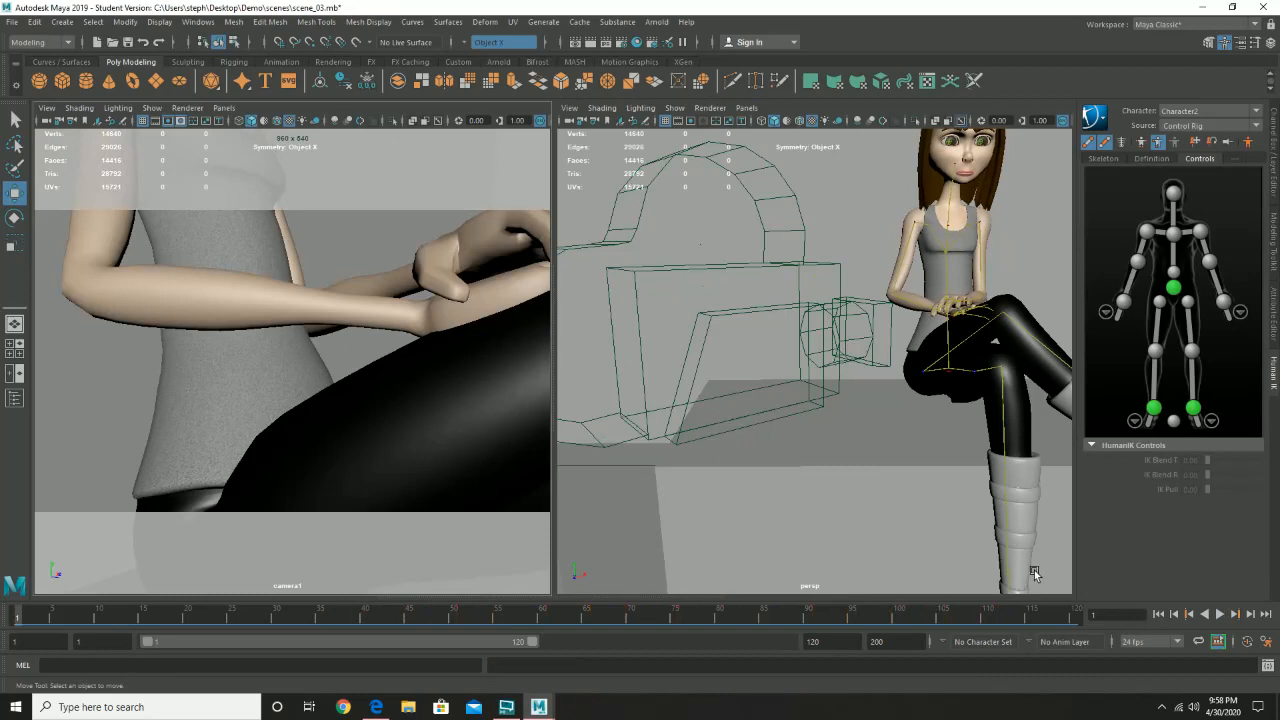
left_click(1220, 614)
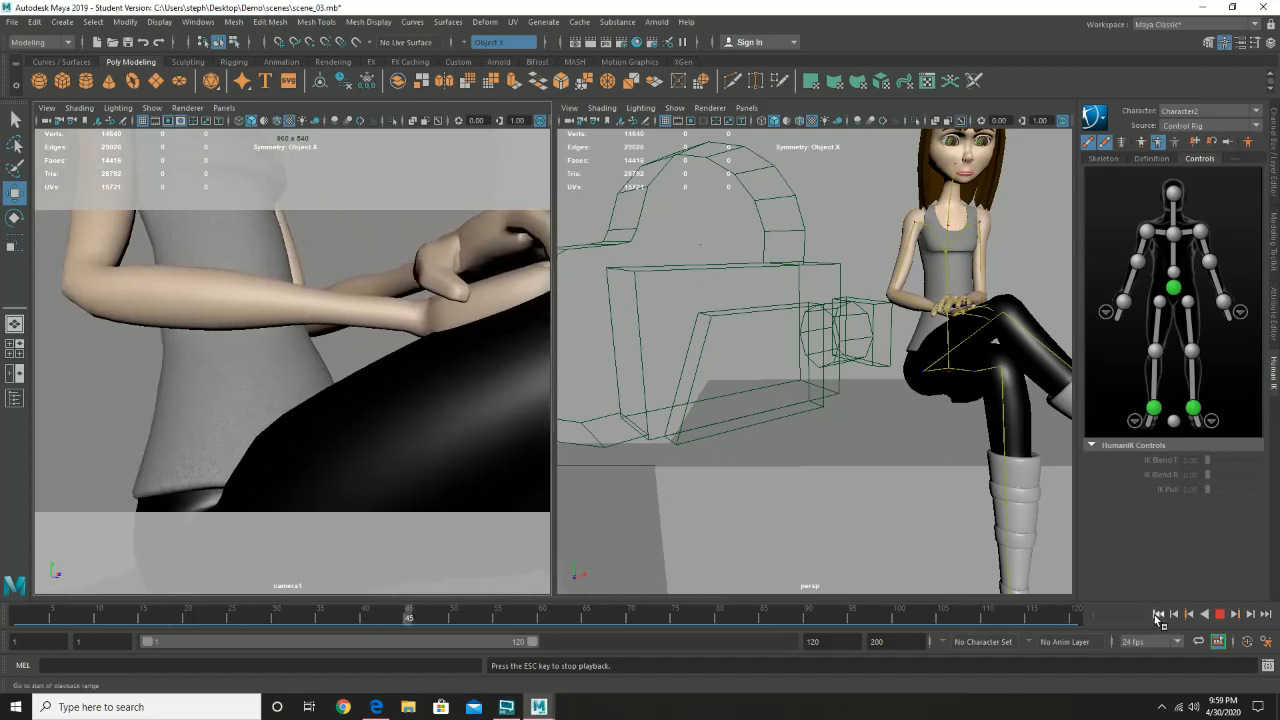
left_click(1220, 614)
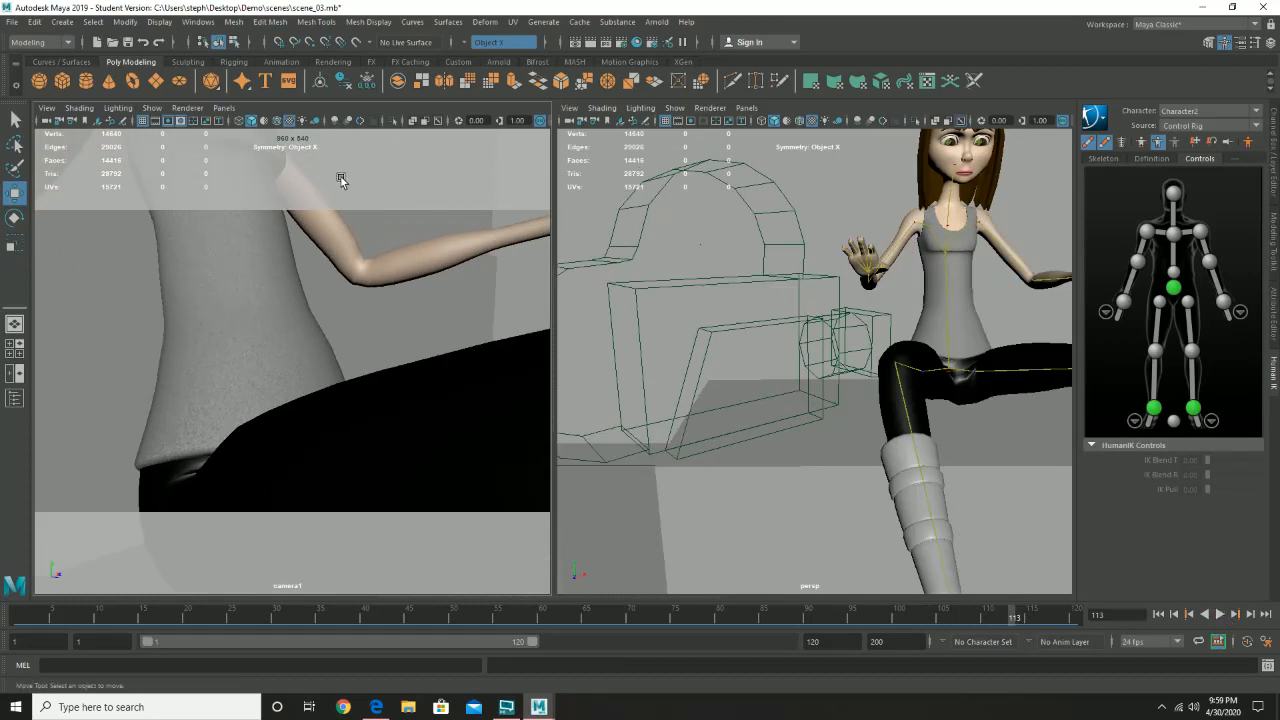
- Save scene_03.mb, continuing past the student version notice
left_click(11, 22)
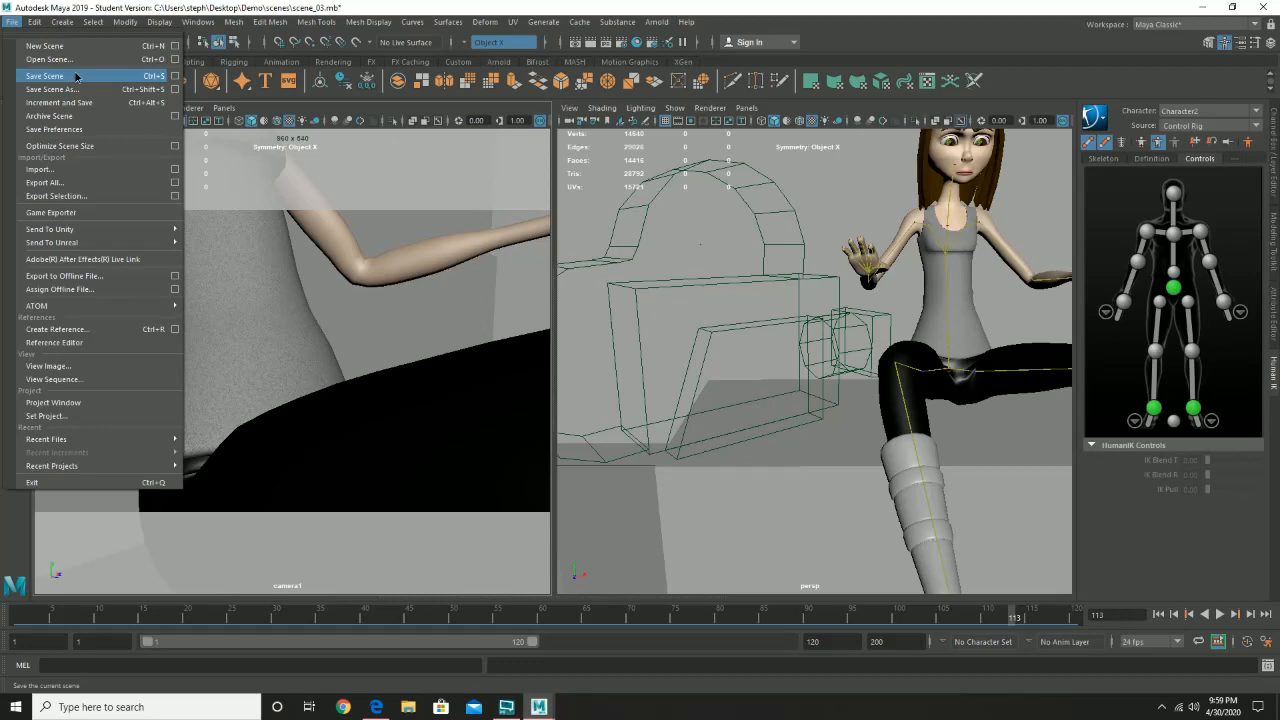
left_click(76, 76)
left_click(608, 365)
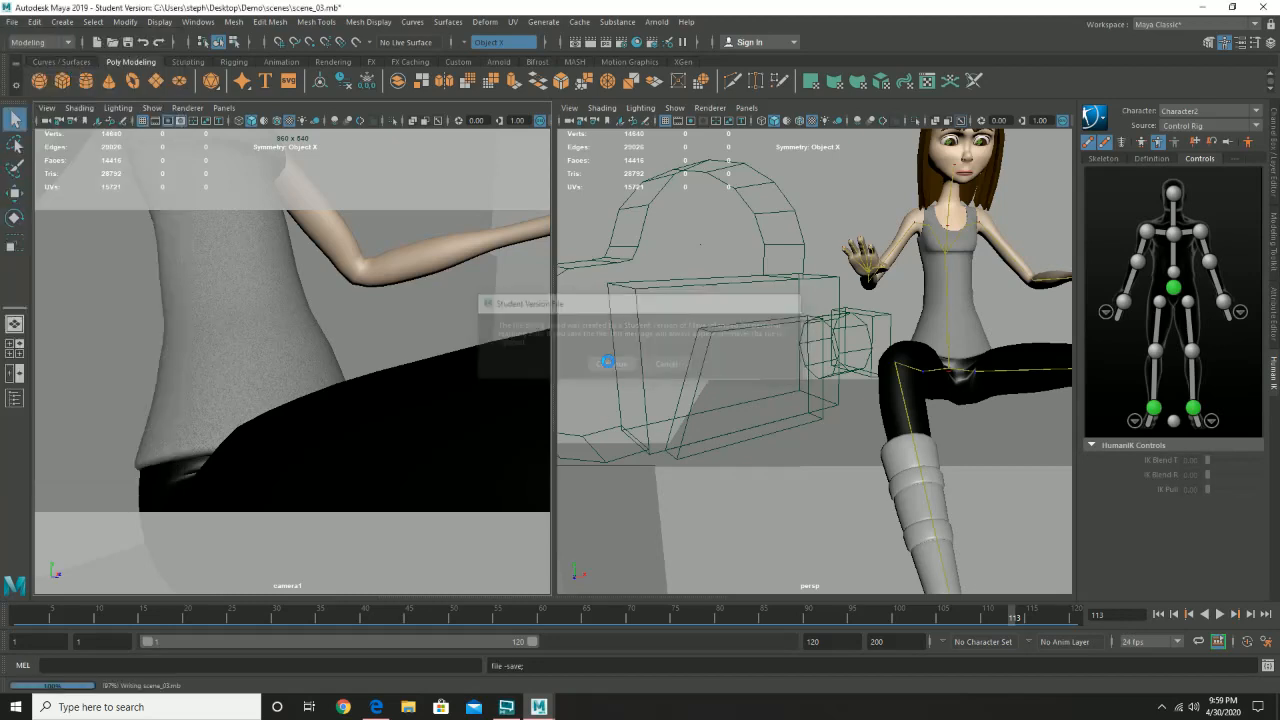
key("w")
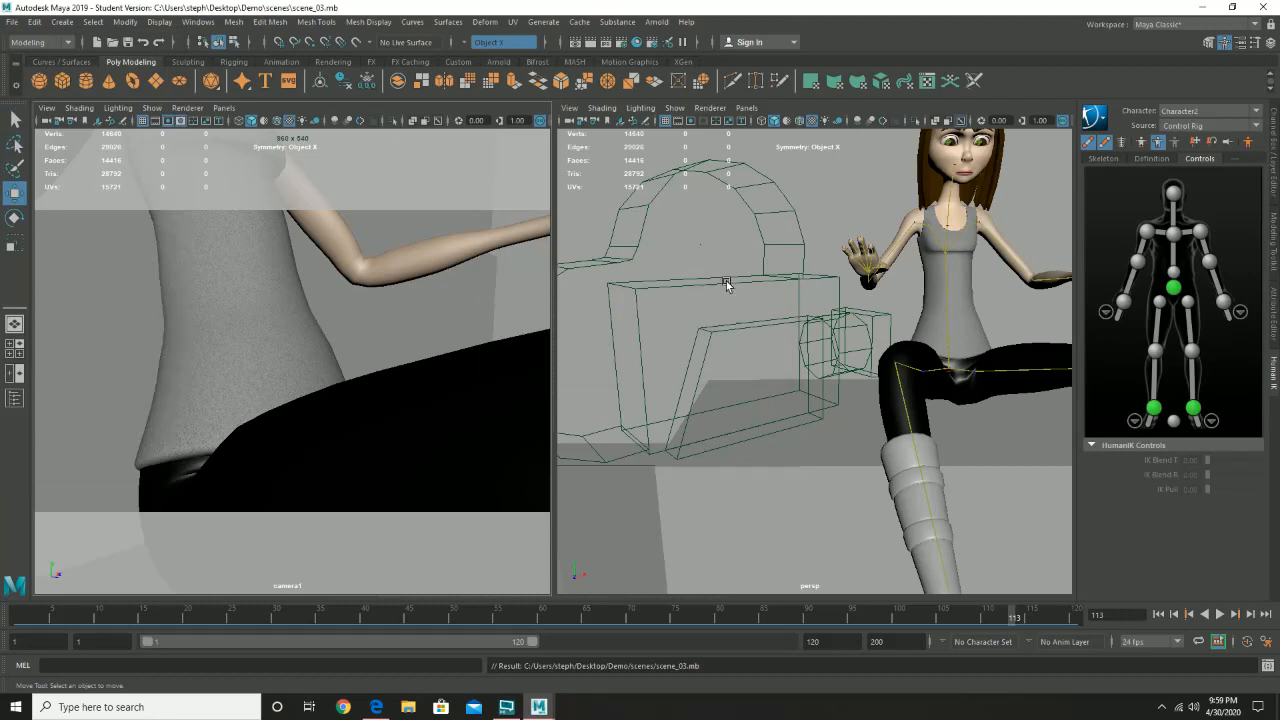
- Open scene_04.mb from the Demo scenes folder, continuing past the student version notice
left_click(9, 22)
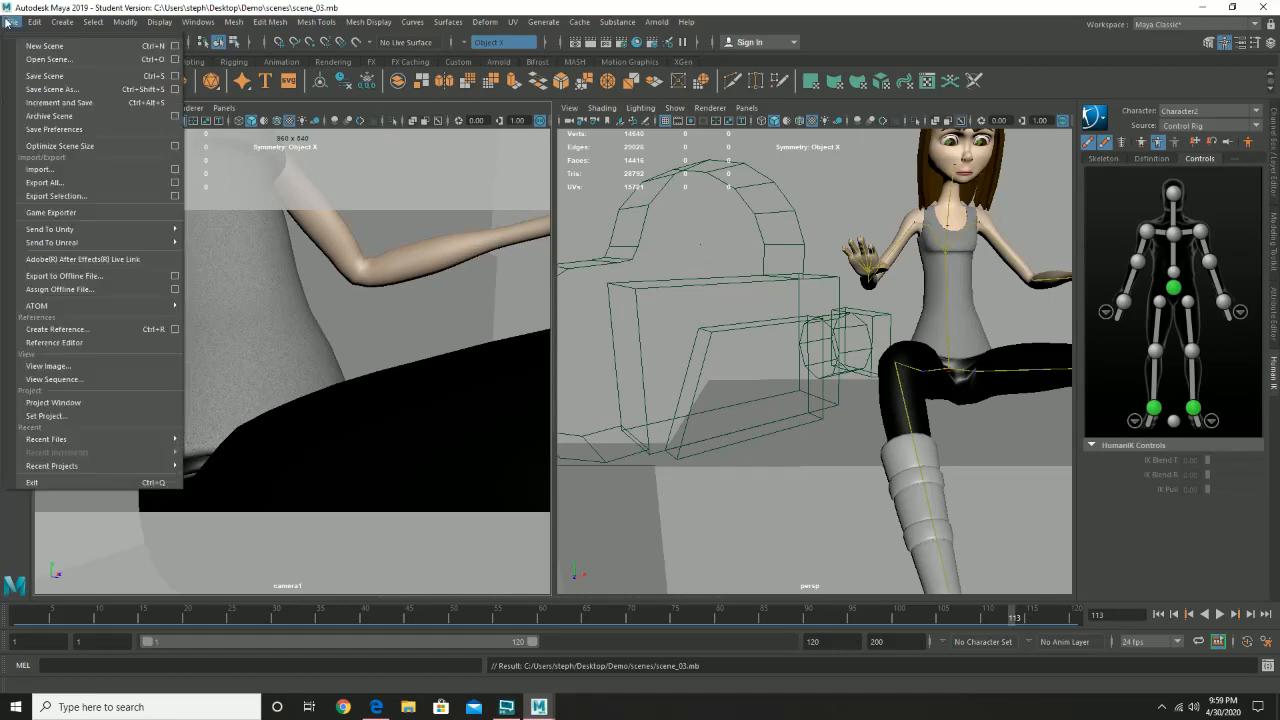
left_click(49, 60)
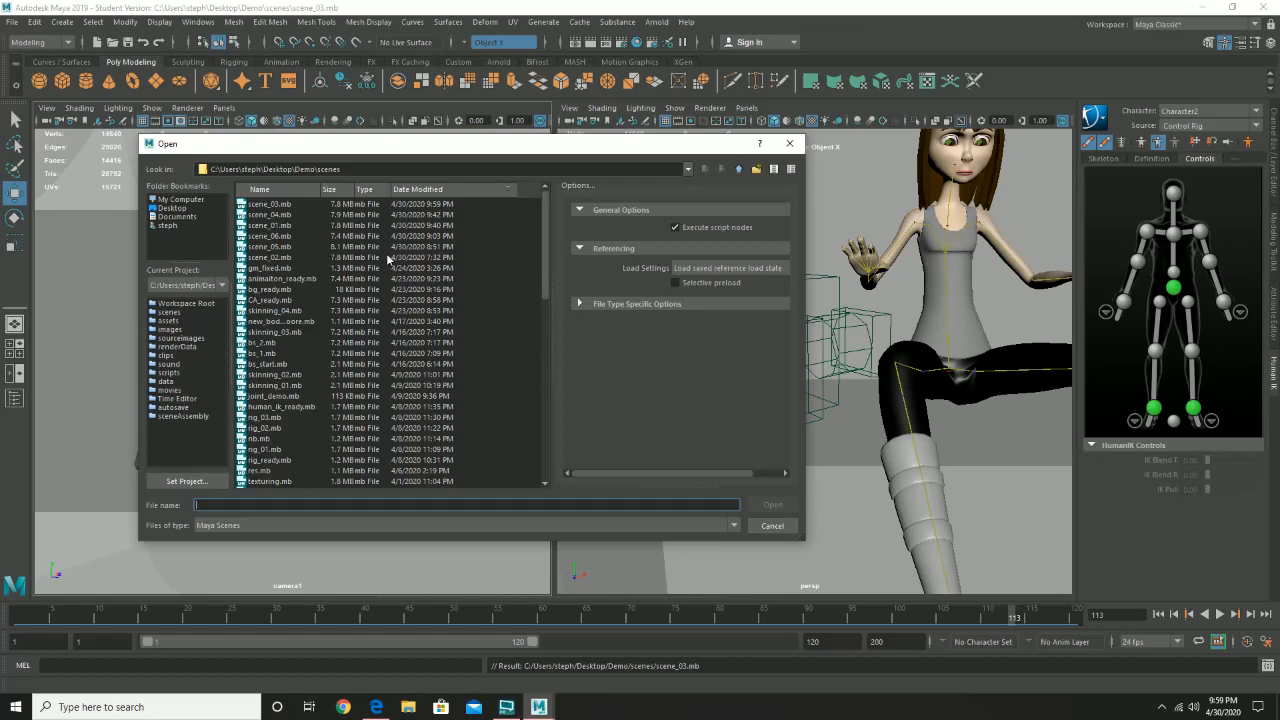
left_click(283, 236)
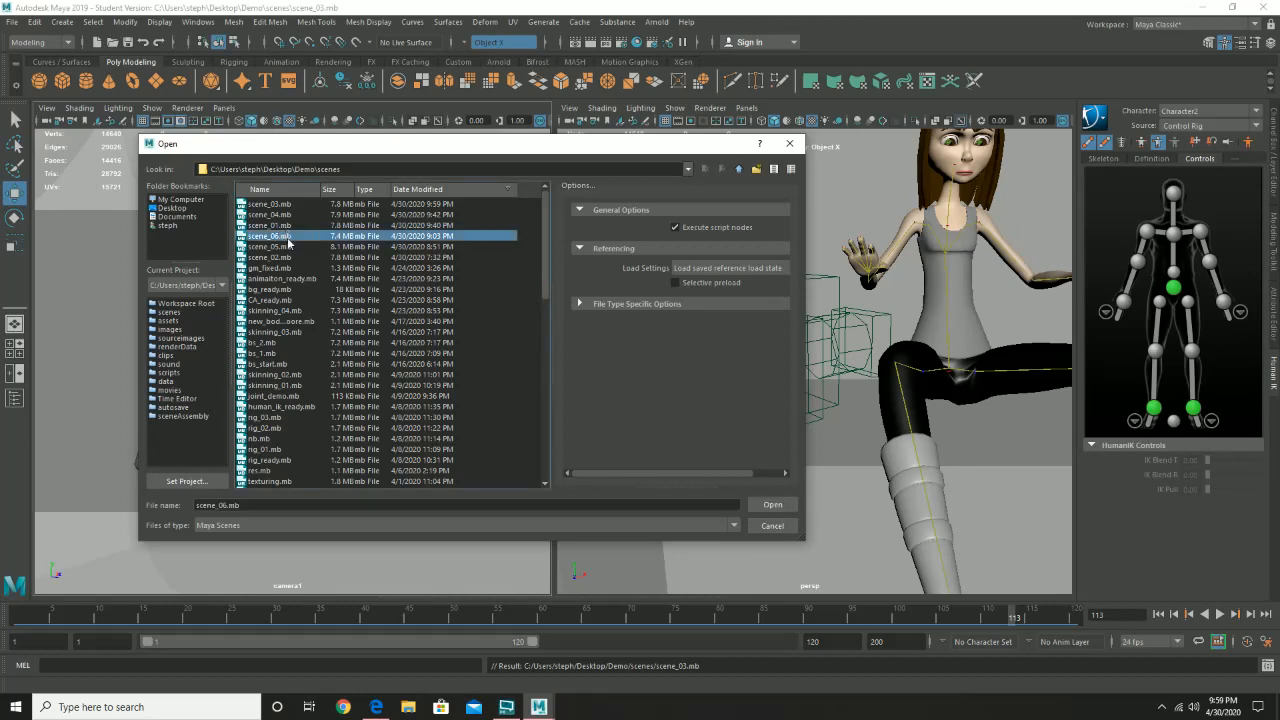
double_click(283, 215)
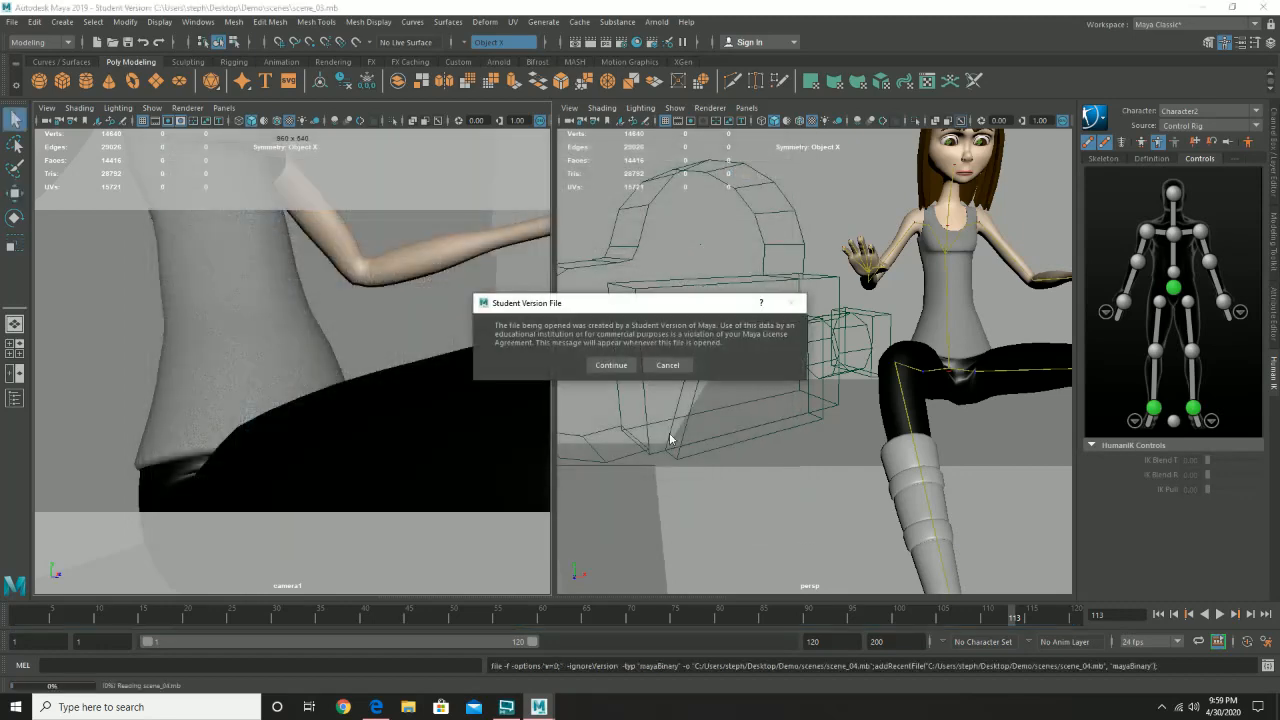
left_click(610, 364)
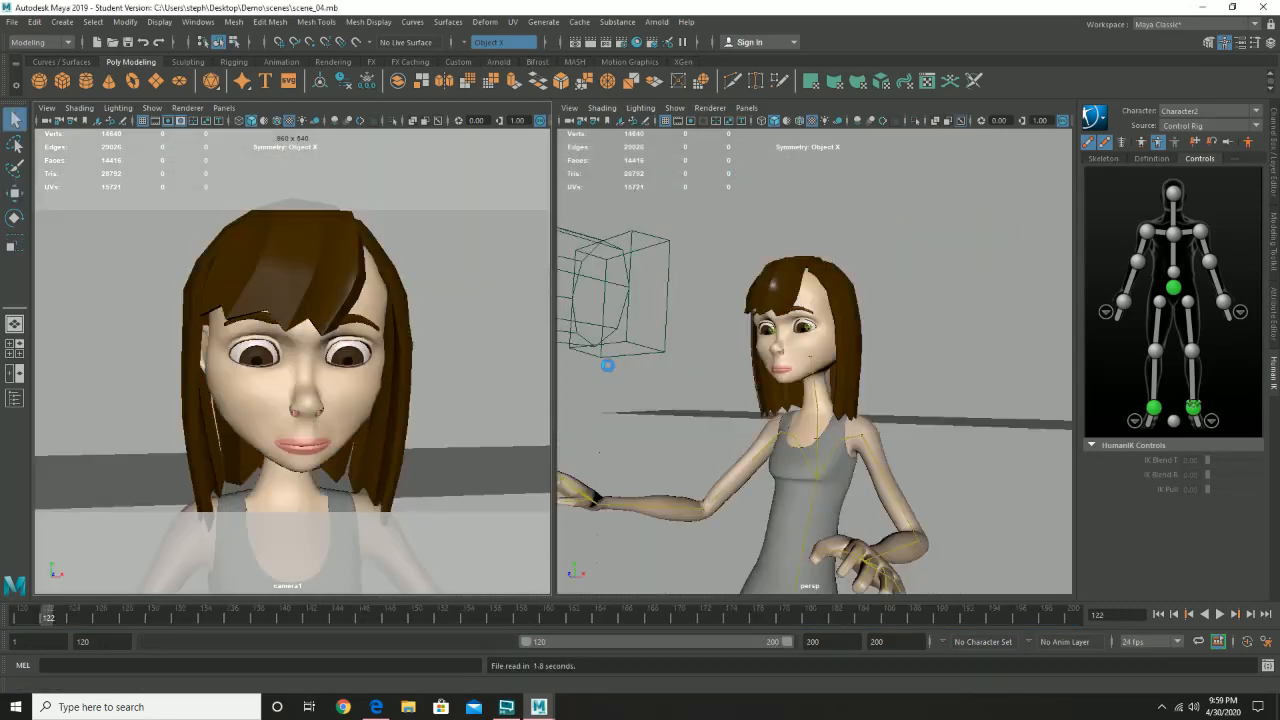
- Scrub through the opening frames of scene_04 to review the character's close-up, and return to frame 120
mouse_move(49, 616)
left_mouse_down()
mouse_move(6, 620)
mouse_move(410, 638)
mouse_move(101, 641)
mouse_move(478, 638)
mouse_move(78, 641)
left_mouse_up()
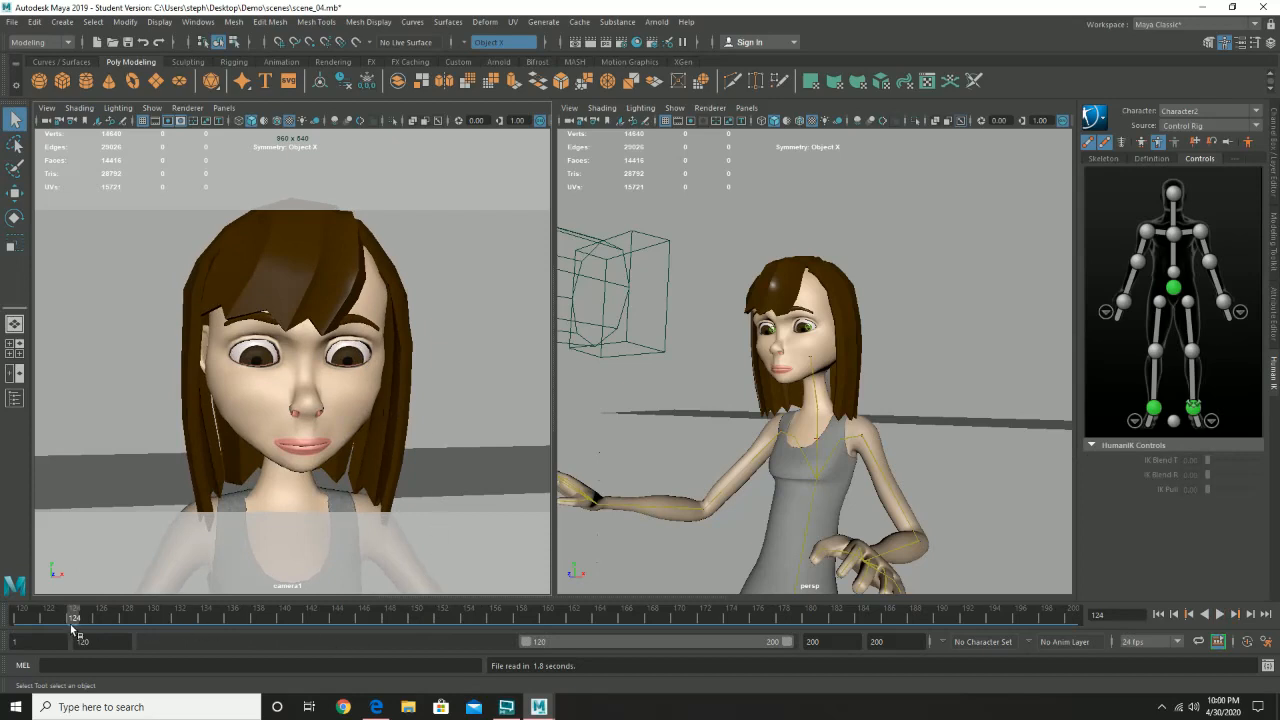
mouse_move(84, 624)
left_mouse_down()
mouse_move(858, 612)
mouse_move(84, 618)
mouse_move(548, 614)
mouse_move(158, 624)
left_mouse_up()
mouse_move(31, 627)
left_mouse_down()
mouse_move(318, 620)
mouse_move(60, 622)
mouse_move(2, 640)
left_mouse_up()
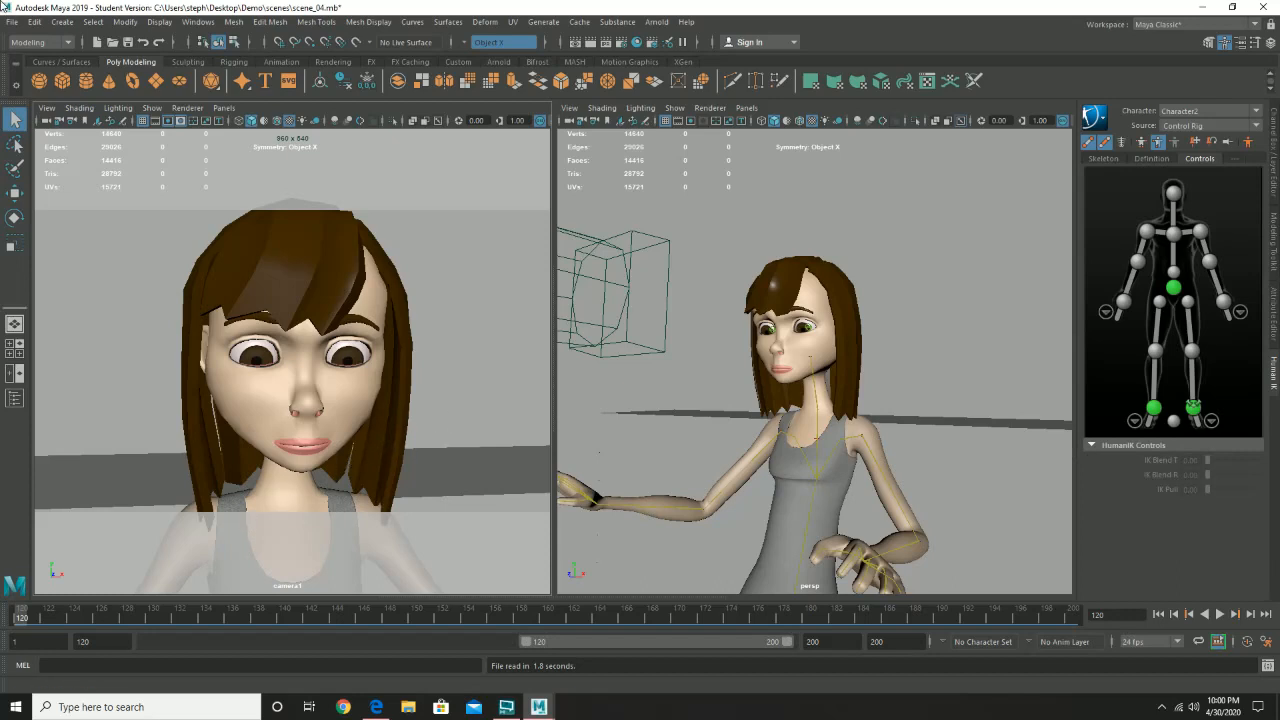
- Open scene_06.mb from the Demo scenes folder without saving scene_04, continuing past the student version notice
left_click(13, 22)
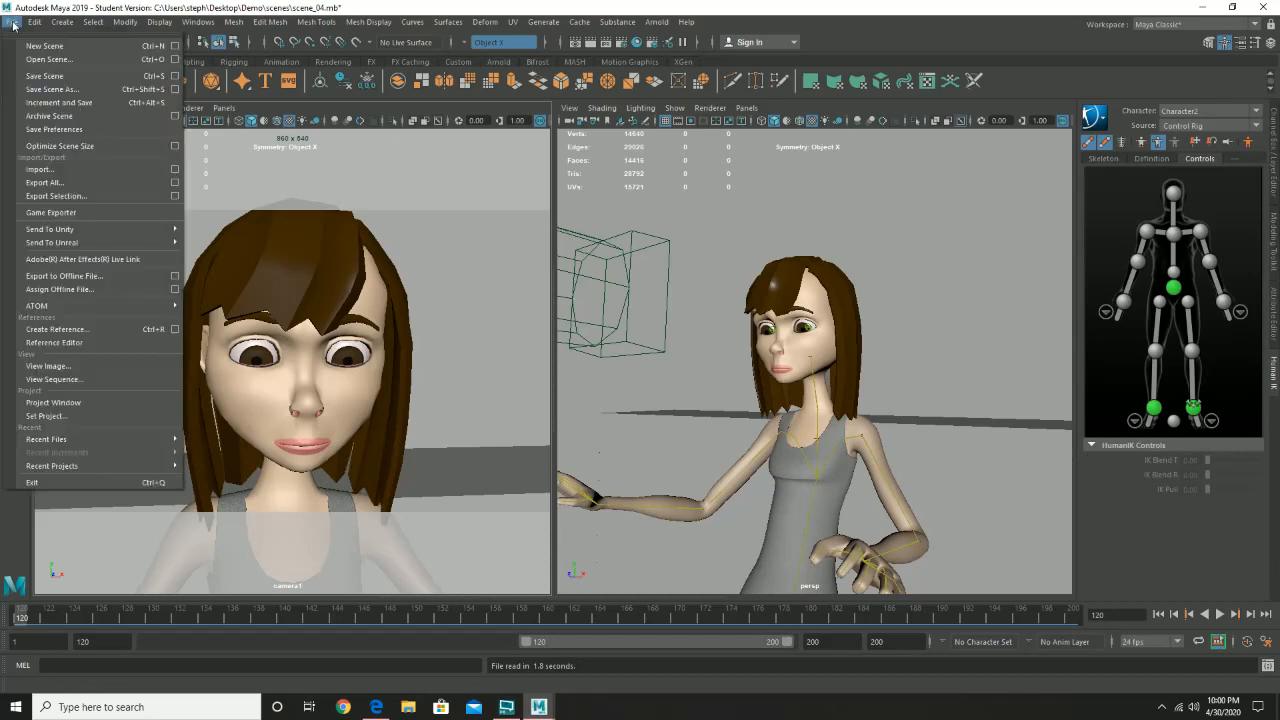
left_click(50, 60)
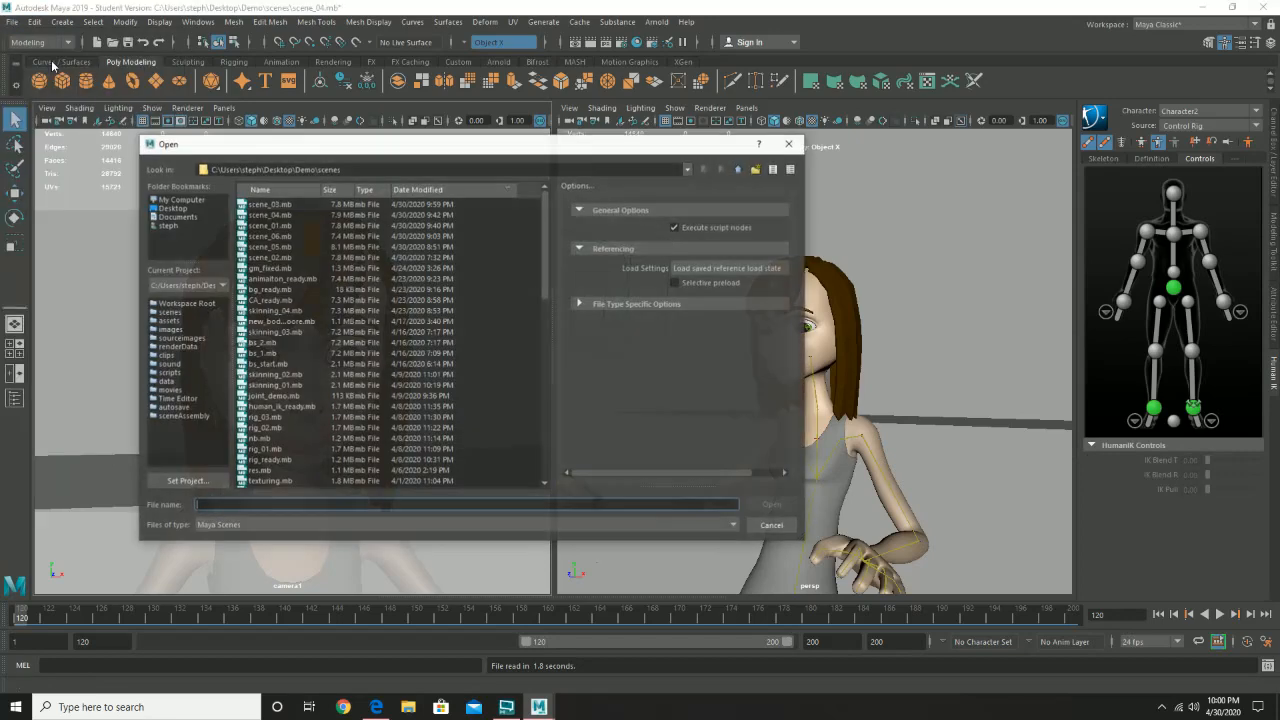
double_click(280, 237)
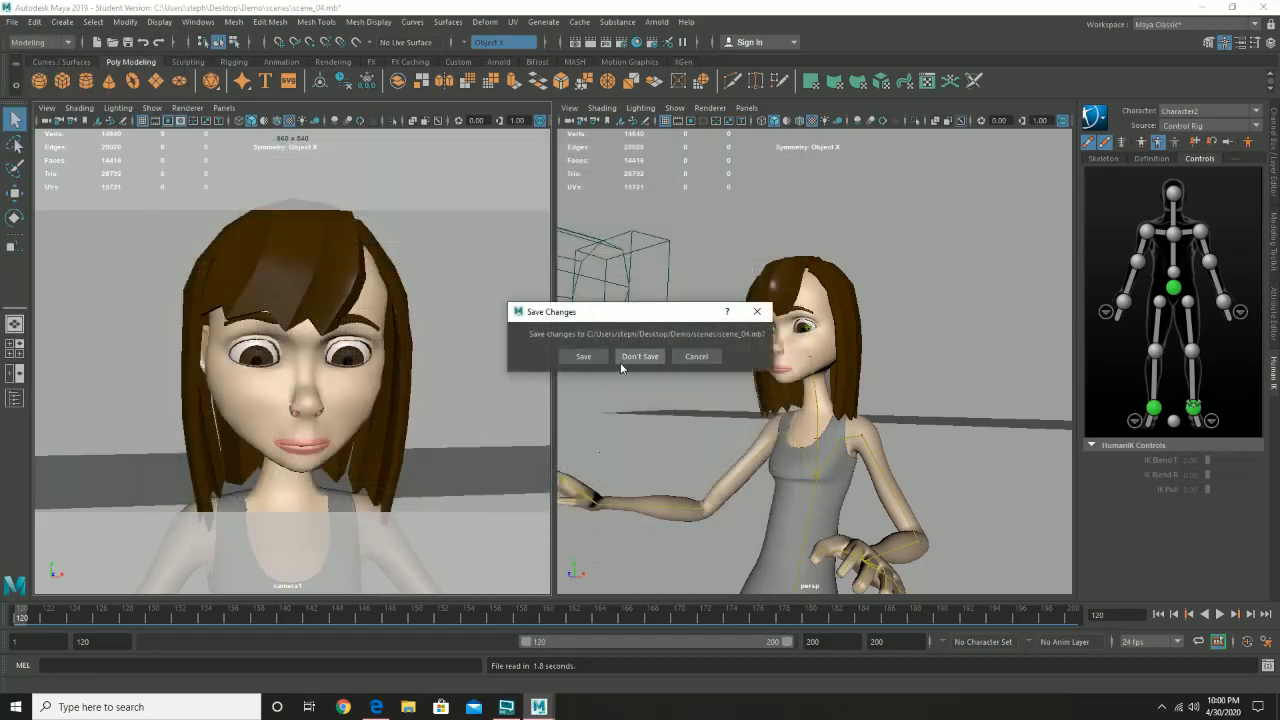
left_click(640, 357)
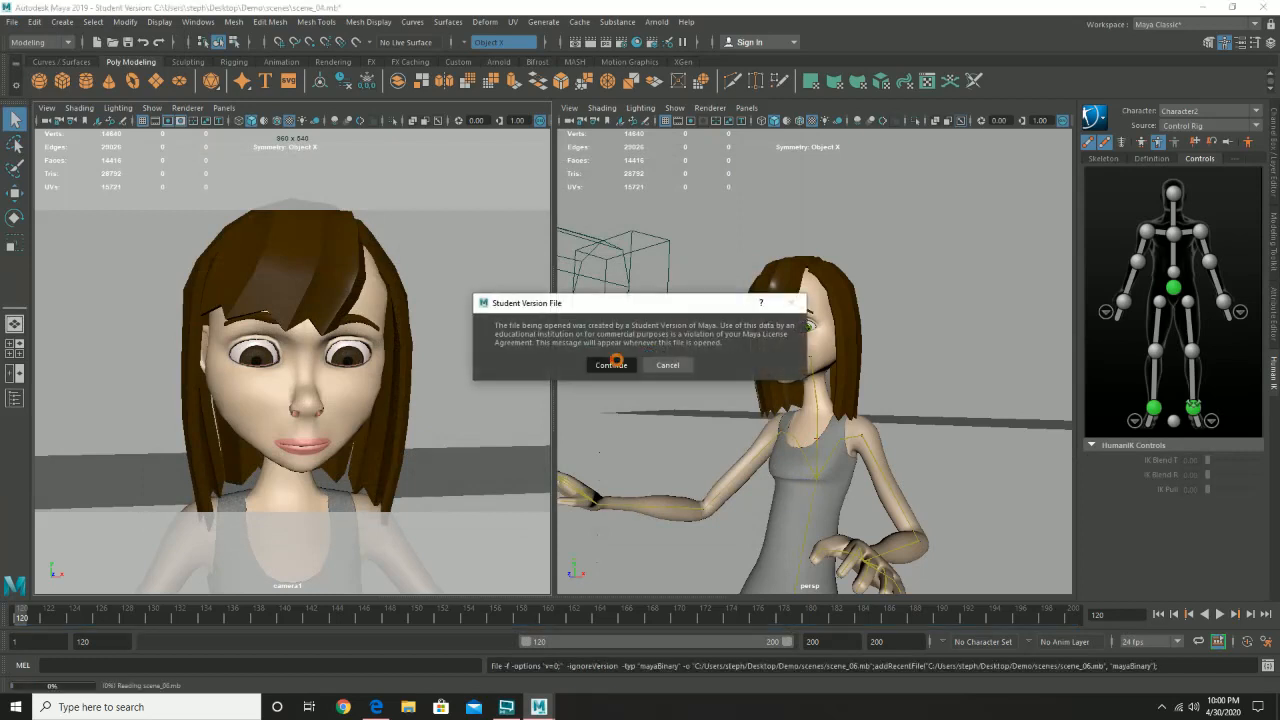
left_click(612, 363)
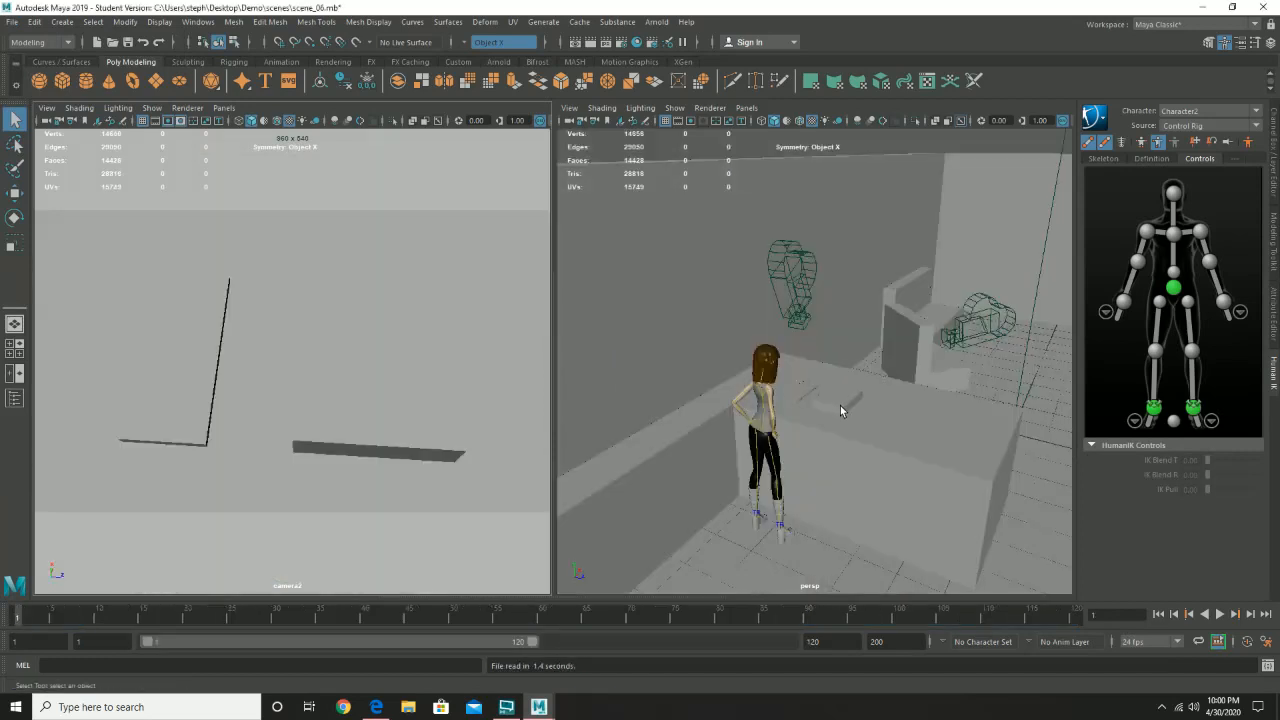
- Examine the character's hands-on-hips pose from the front in the perspective view of scene_06
left_click_drag(901, 411, 738, 383, "alt")
right_click_drag(738, 383, 982, 448, "alt")
left_click_drag(982, 442, 757, 427, "alt")
right_click_drag(830, 413, 806, 431, "alt")
middle_click_drag(802, 380, 727, 282, "alt")
left_click_drag(727, 283, 746, 301, "alt")
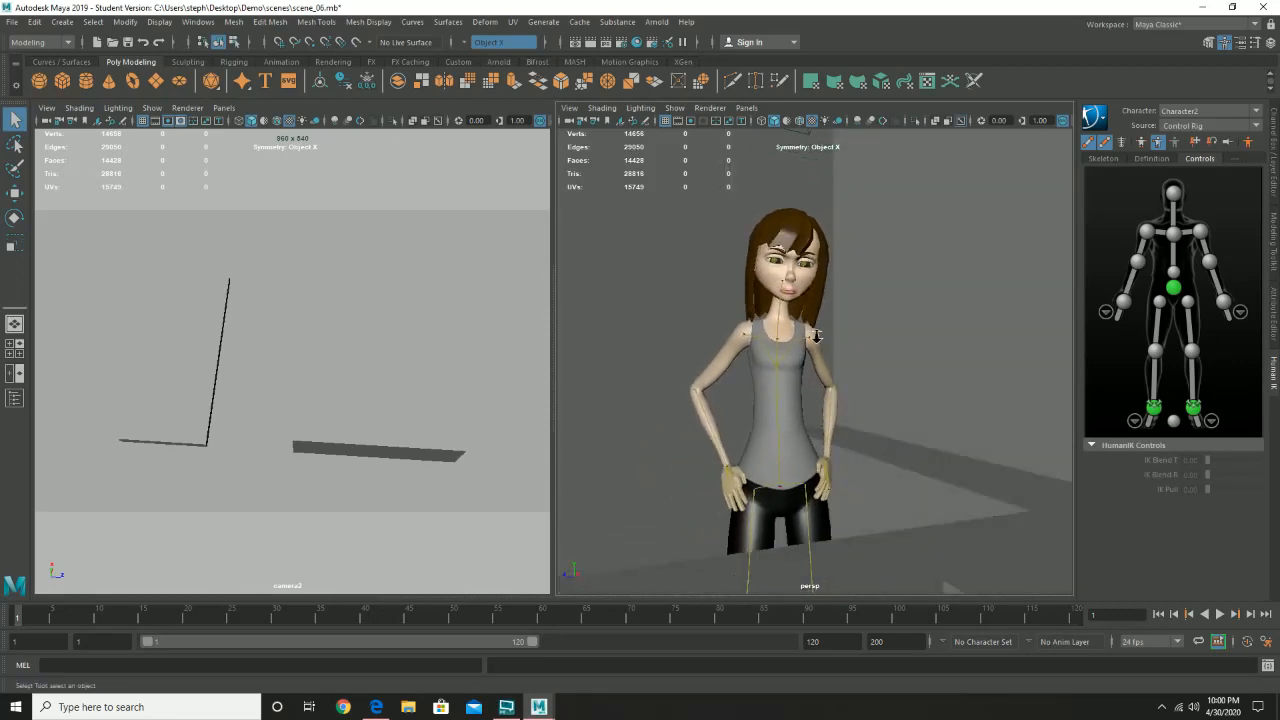
right_click_drag(812, 331, 762, 336, "alt")
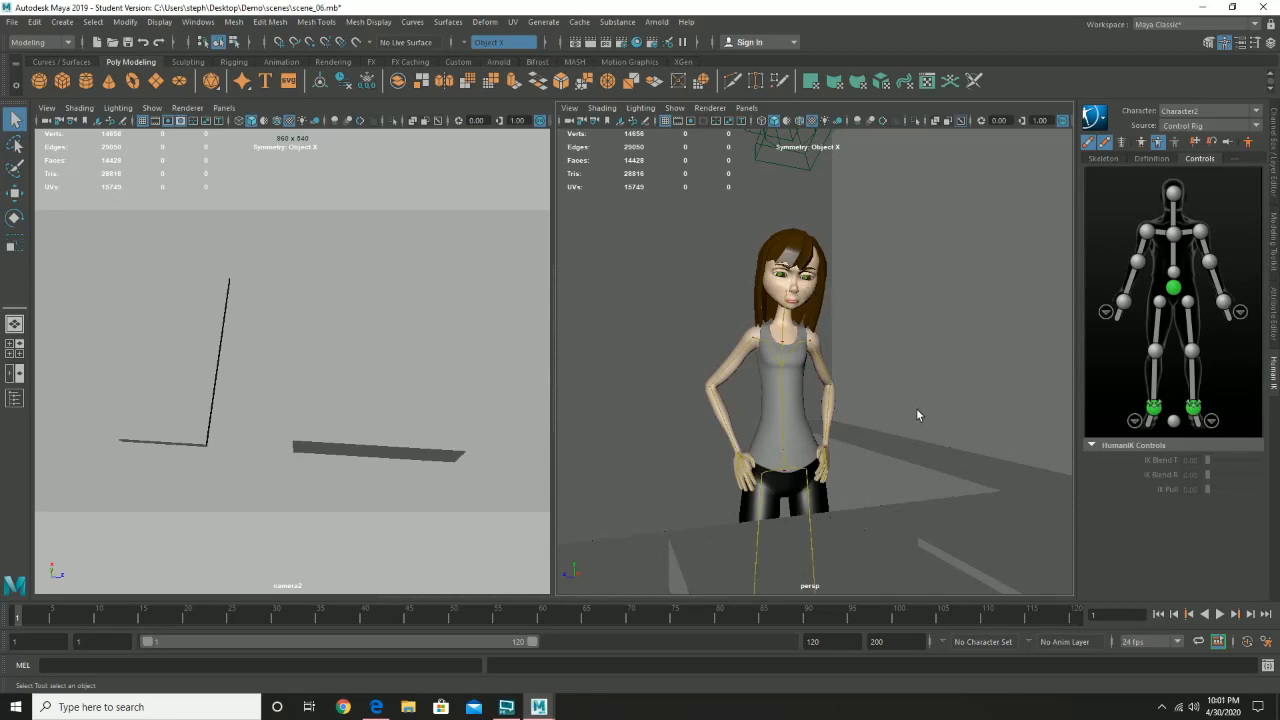
- Open scene_05.mb from the Demo scenes folder without saving scene_06, continuing past the student version notice
left_click(12, 22)
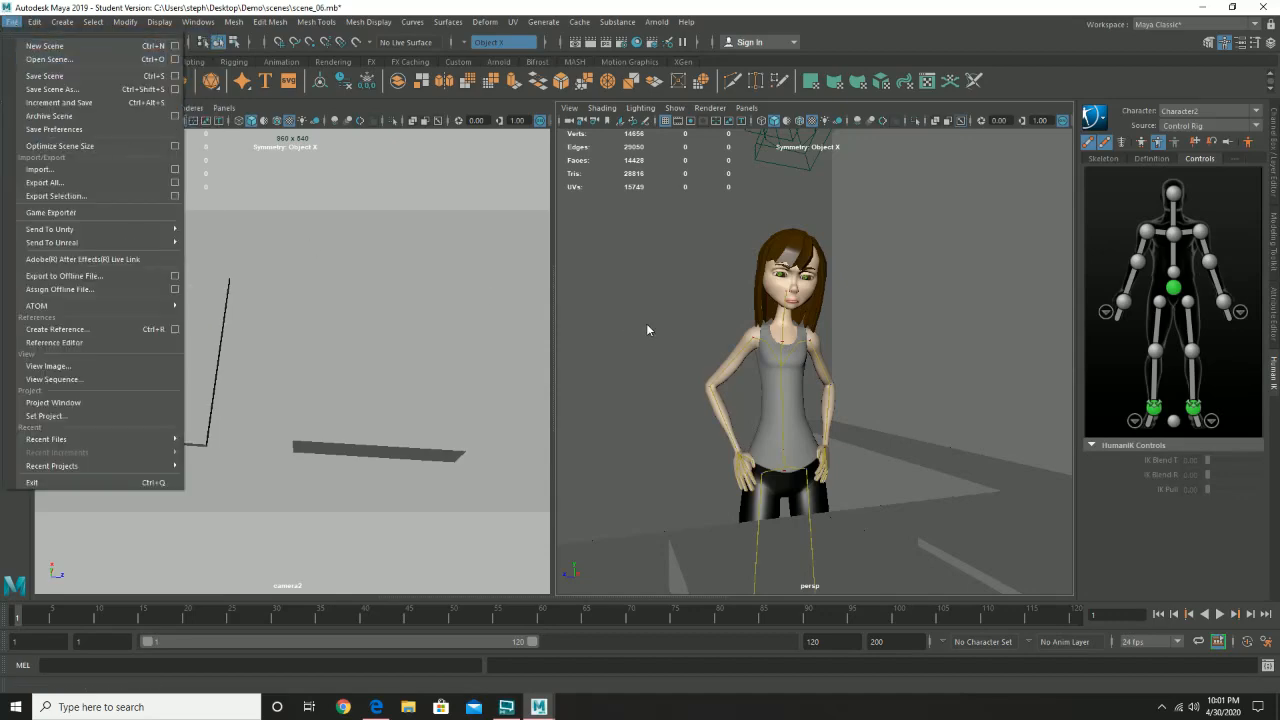
left_click(45, 59)
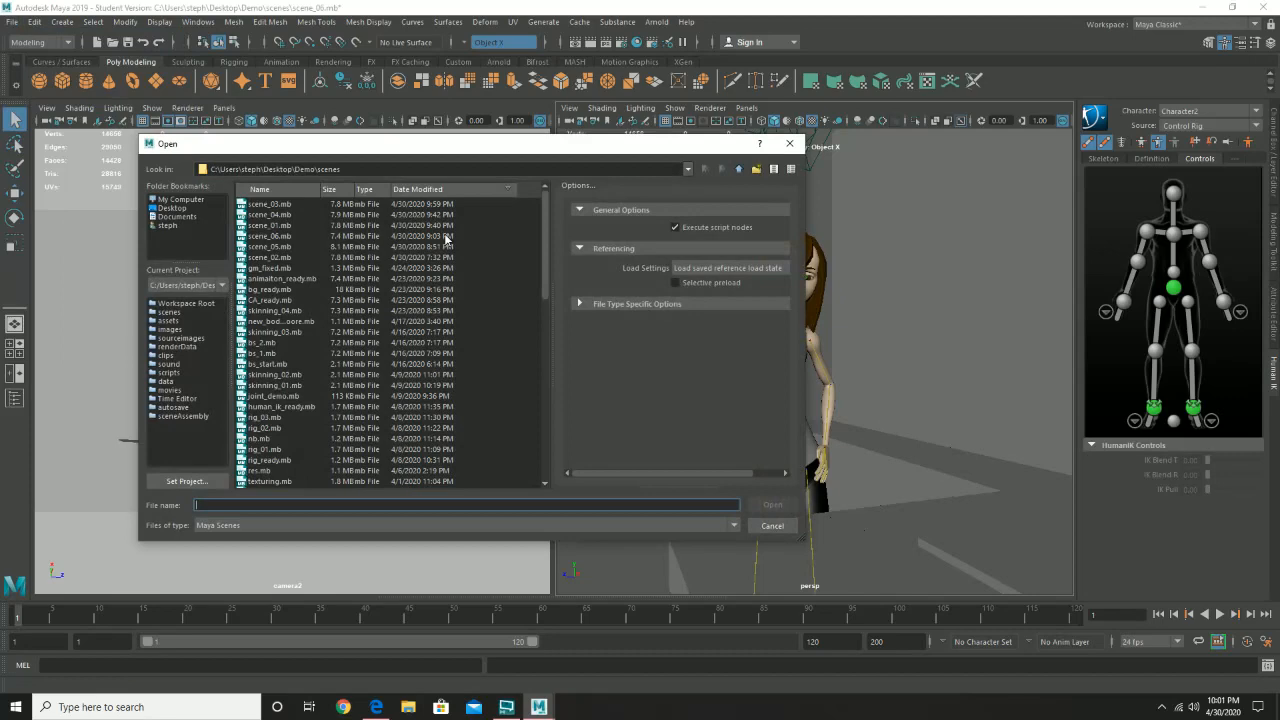
left_click(289, 226)
double_click(286, 246)
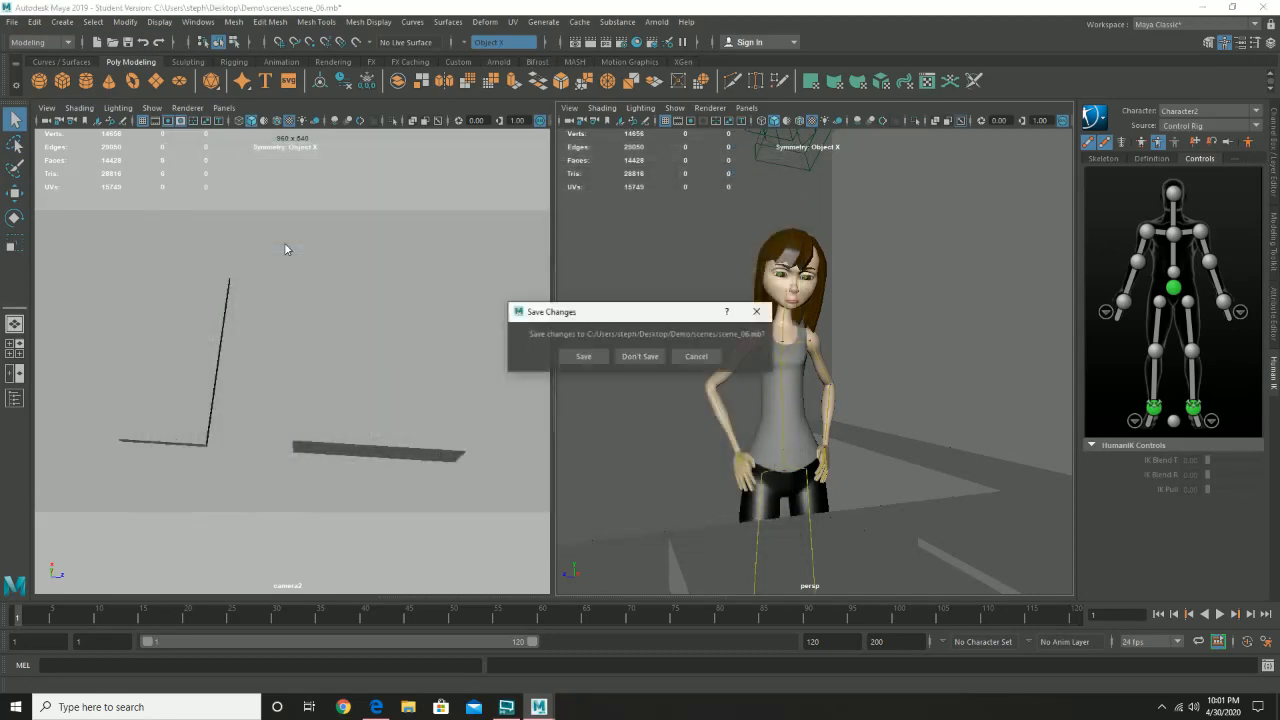
left_click(640, 357)
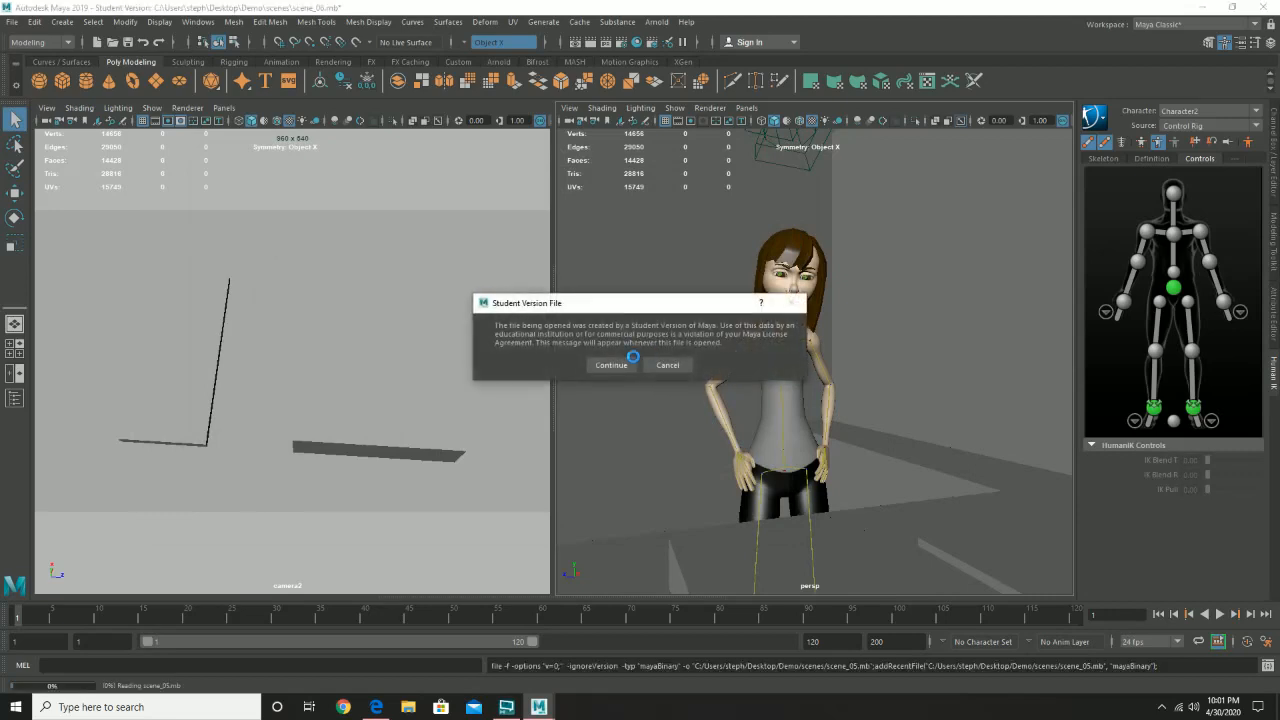
left_click(614, 362)
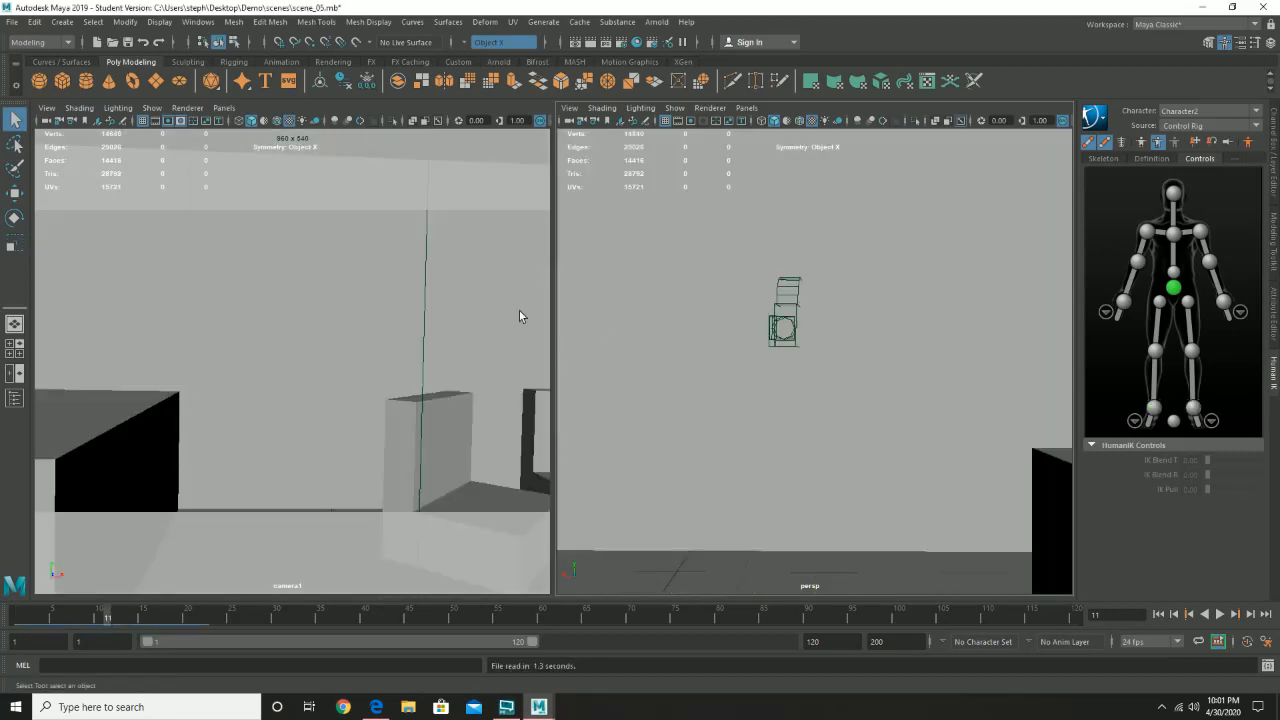
- Play the scene_05 shot from frame 1 to review it through camera1, and stop playback
left_click(305, 109)
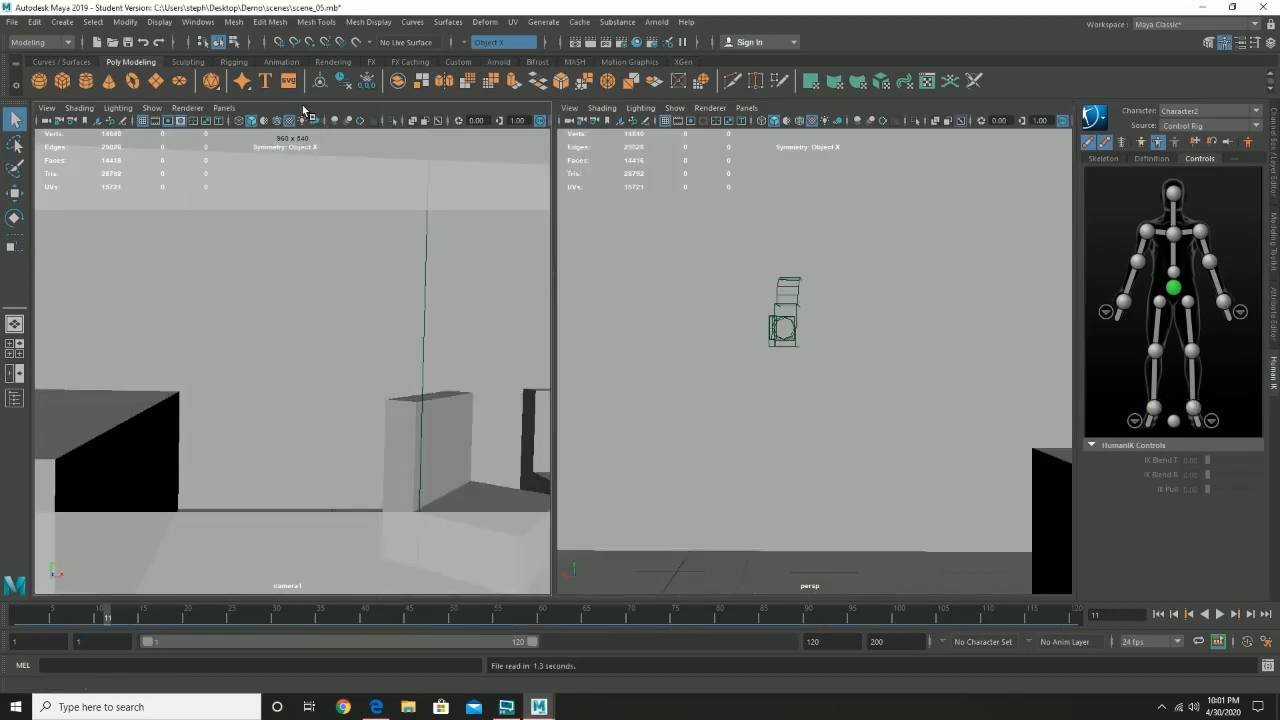
left_click(24, 613)
left_click(1220, 615)
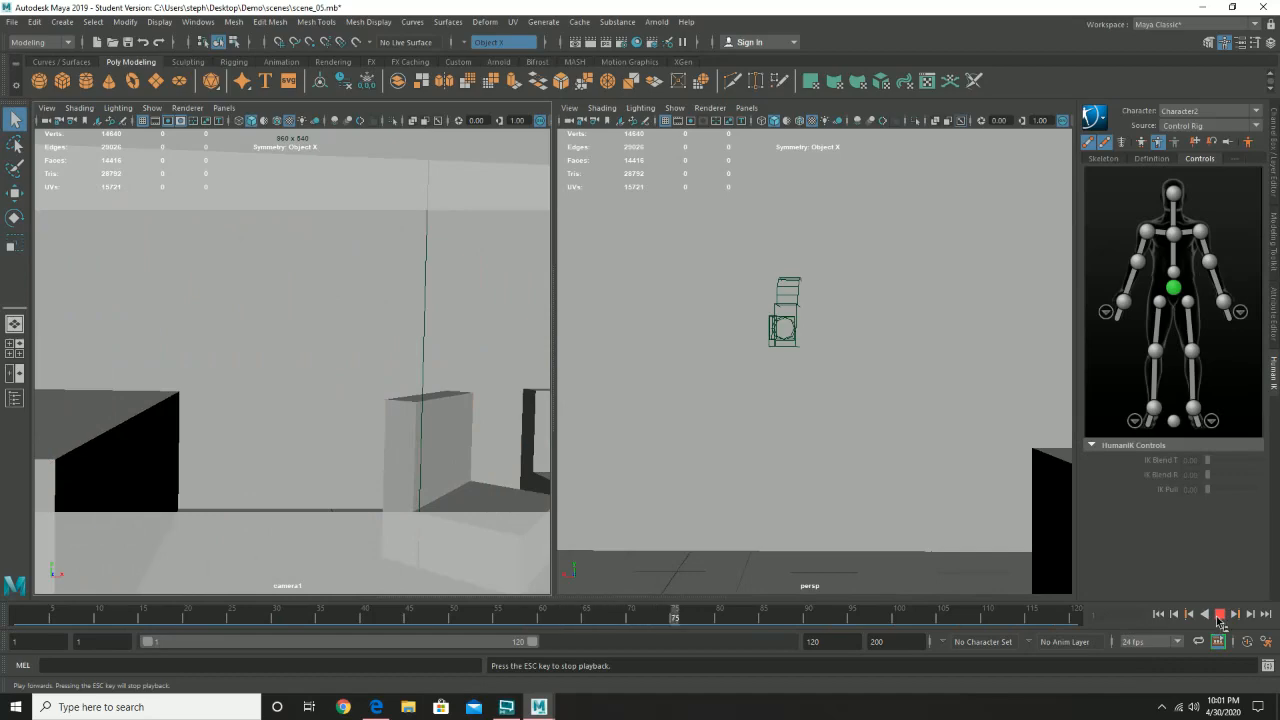
left_click(1220, 615)
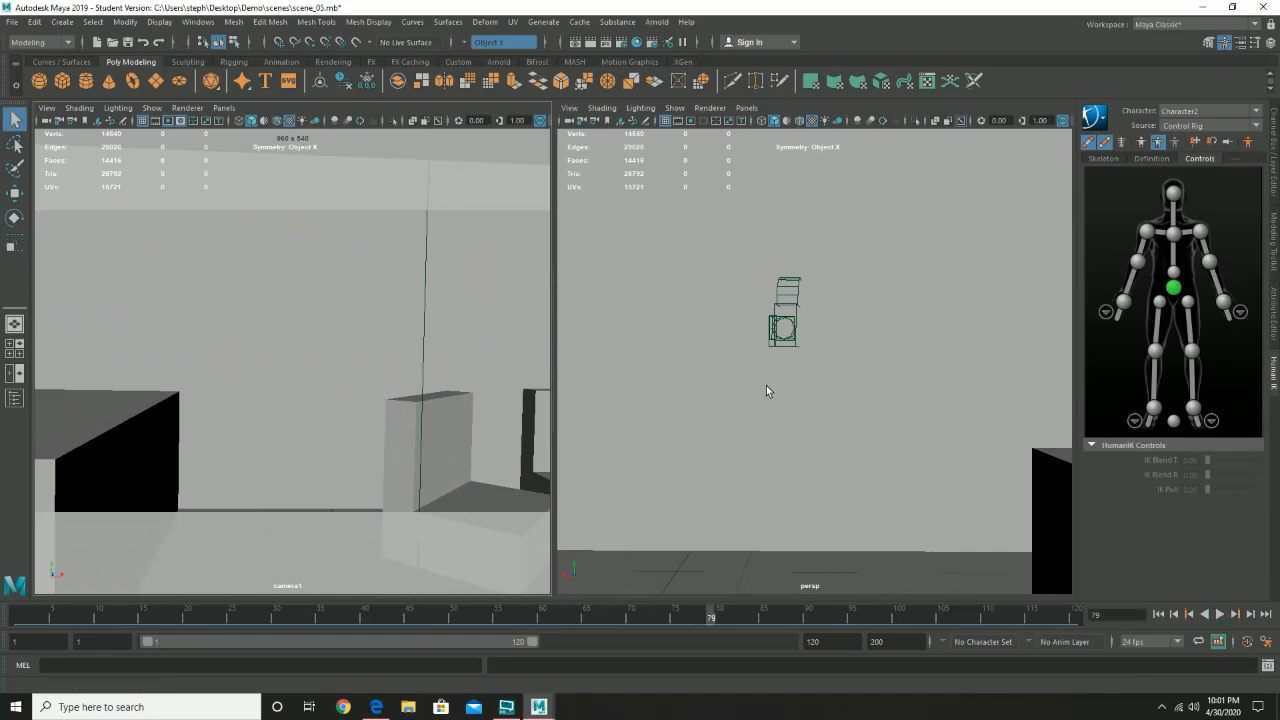
- Return to frame 1 and frame the full character and the camera from the side in the perspective view
left_click_drag(727, 402, 786, 406, "alt")
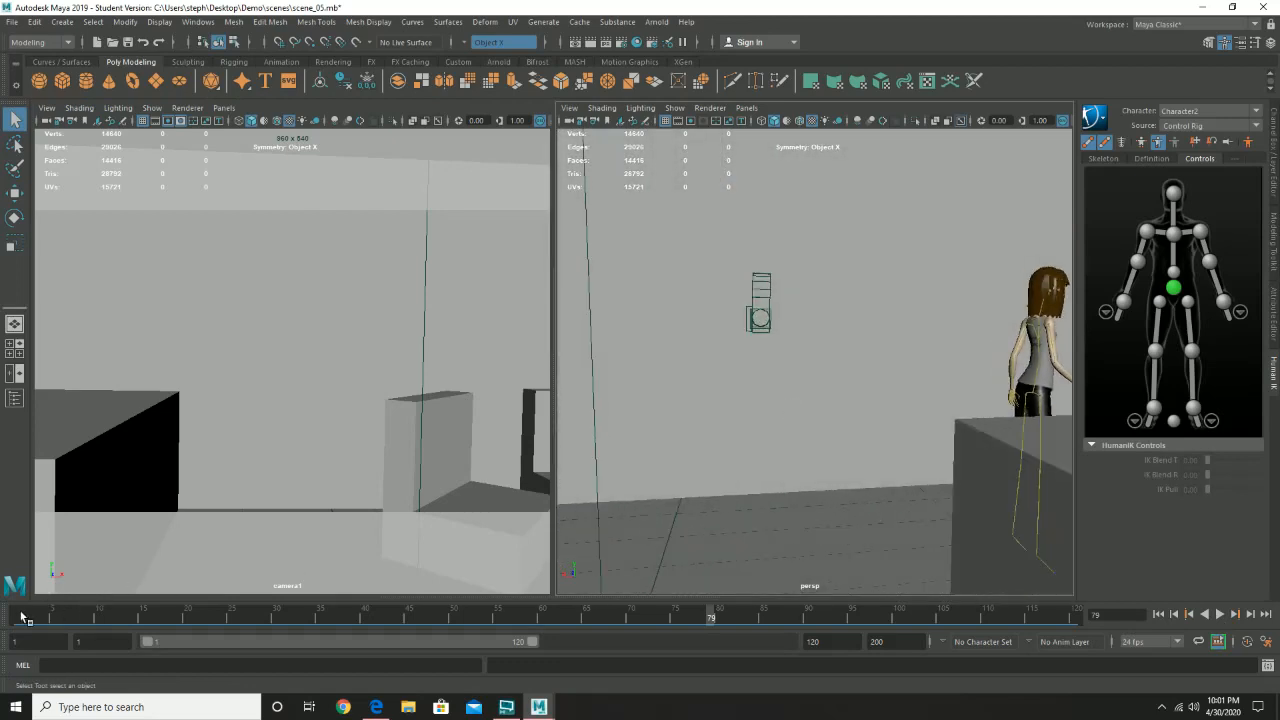
left_click(20, 616)
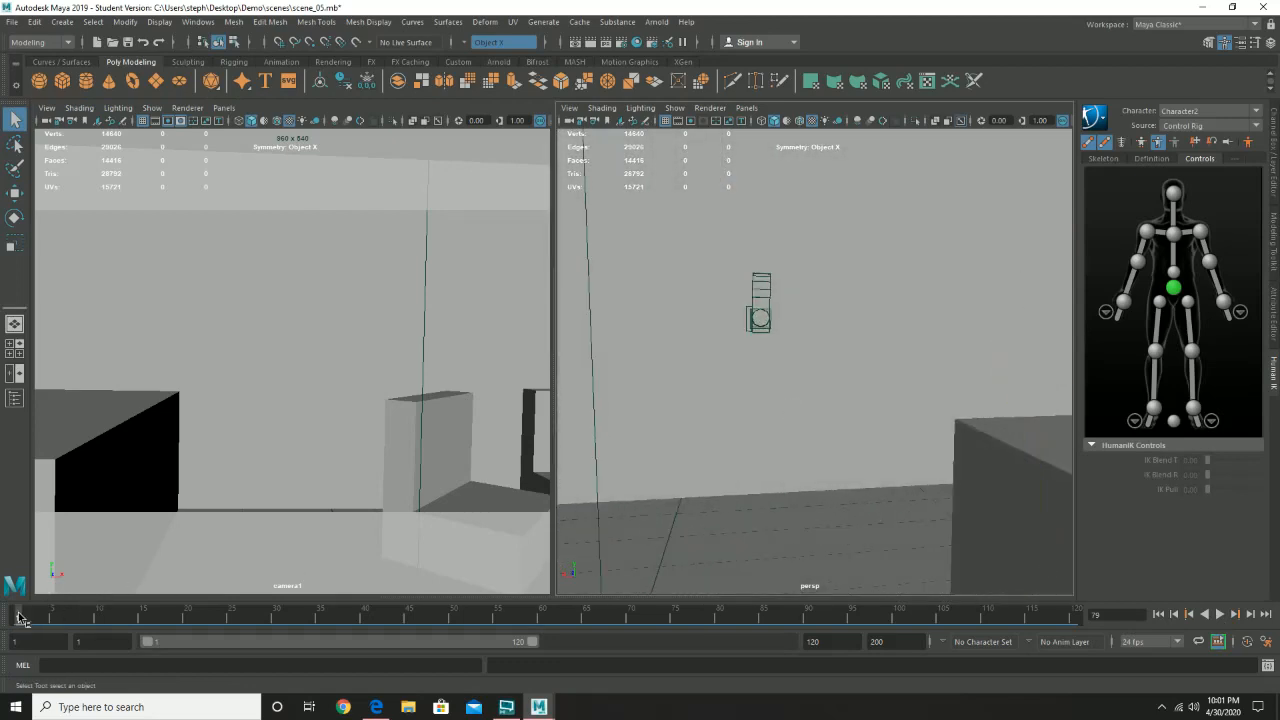
right_click_drag(661, 455, 815, 427, "alt")
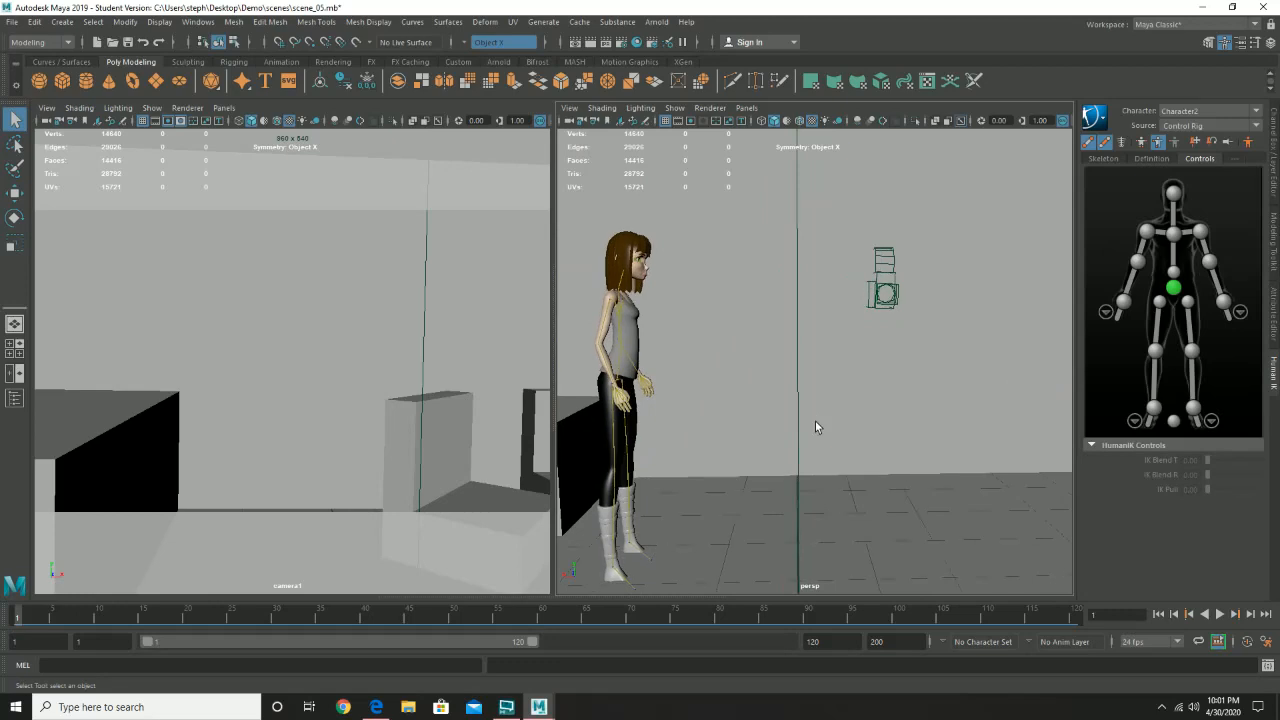
- Select the right ankle effector to examine its keys, play the walk from frame 1, and stop playback
left_click(1154, 409)
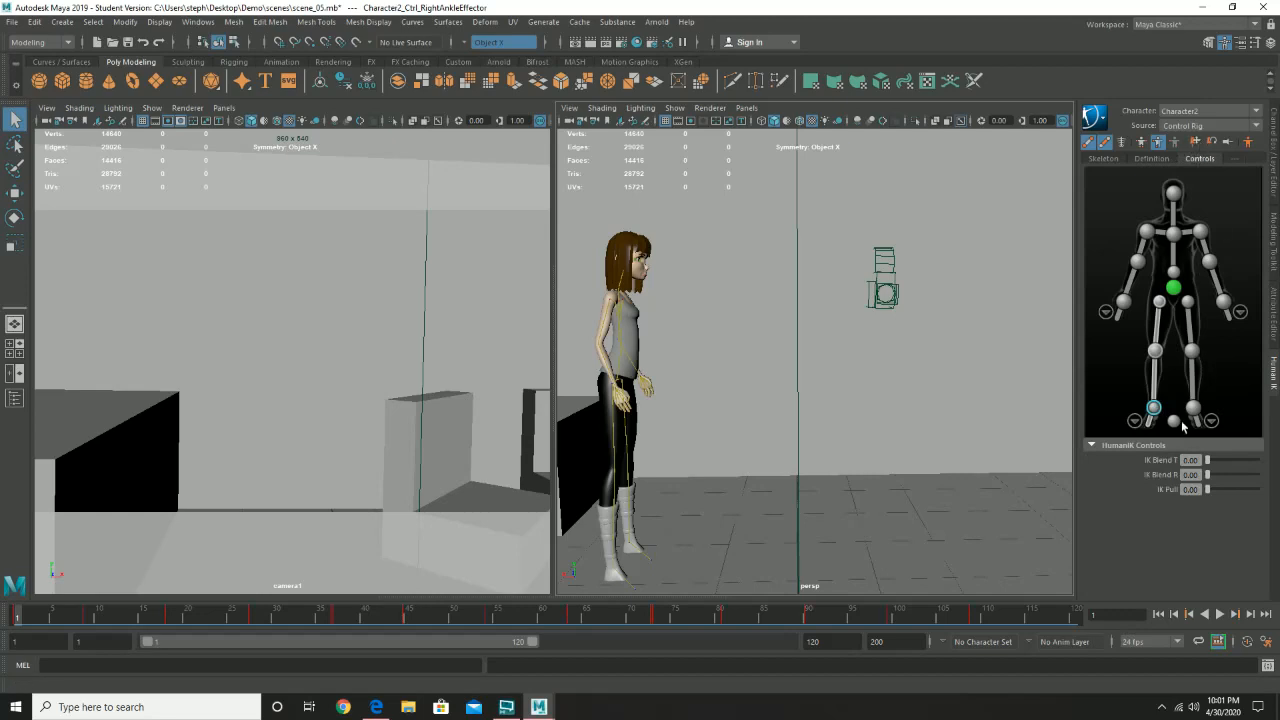
left_click(1209, 145)
mouse_move(1209, 460)
left_mouse_down()
mouse_move(1238, 464)
mouse_move(1196, 466)
mouse_move(1275, 466)
mouse_move(1193, 464)
left_mouse_up()
left_click(1220, 614)
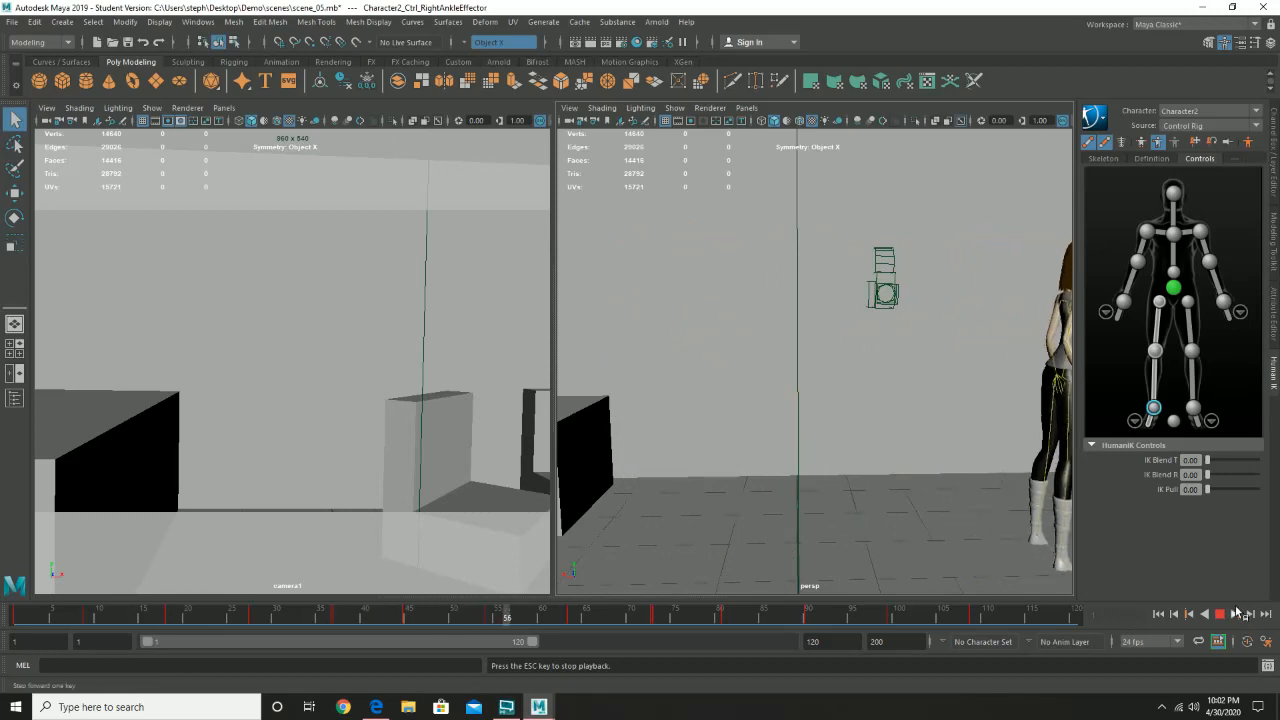
left_click(1221, 615)
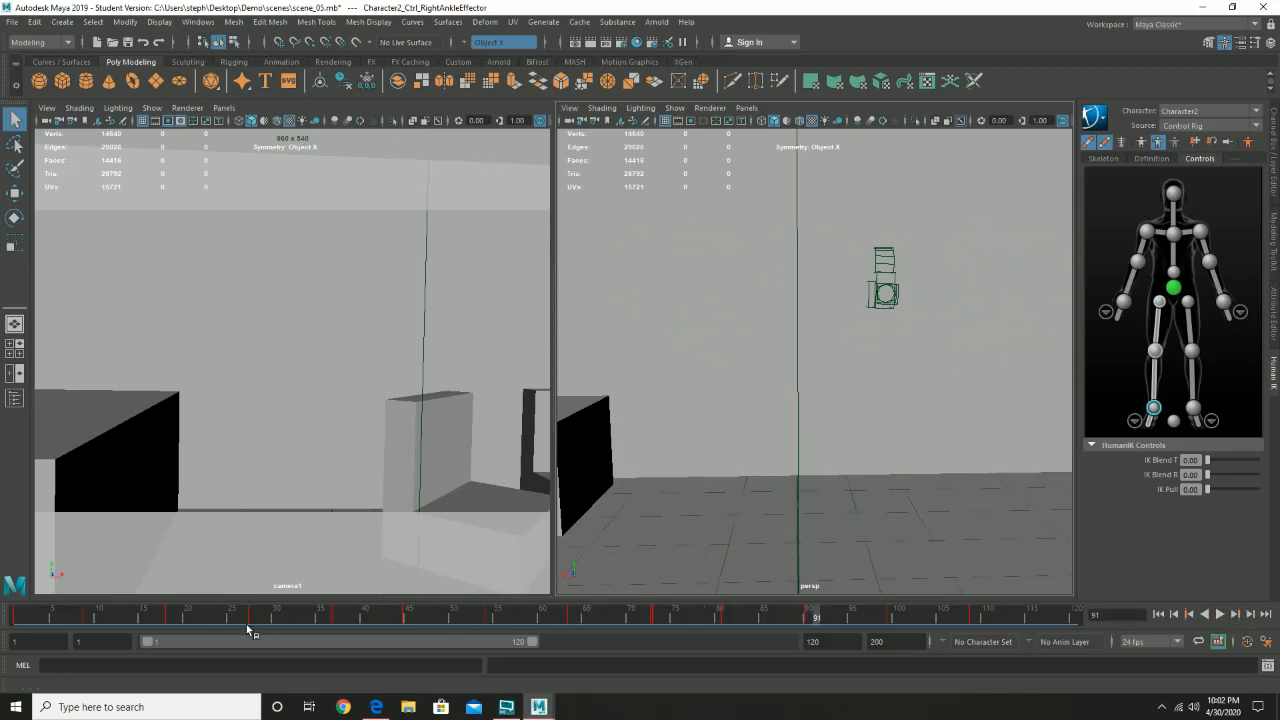
- Replay the walk from frame 1 with the right ankle effector selected, and return to frame 1
left_click_drag(60, 617, 2, 617)
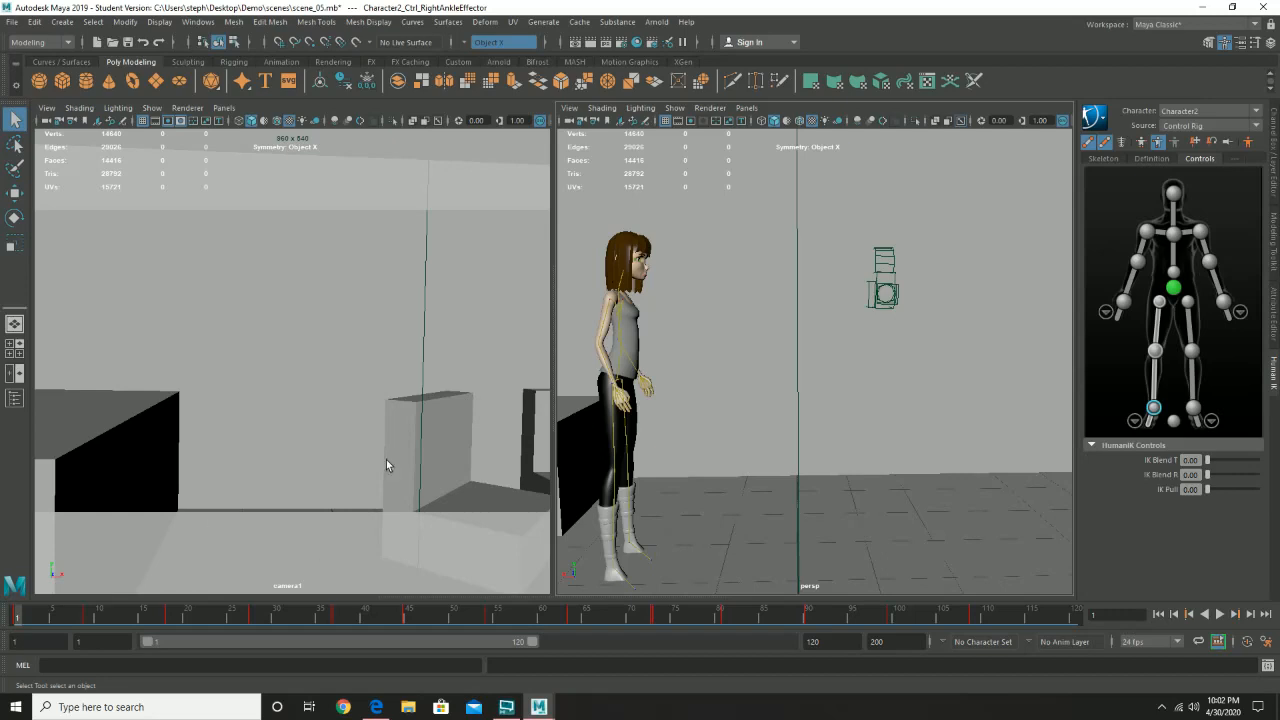
left_click(1221, 616)
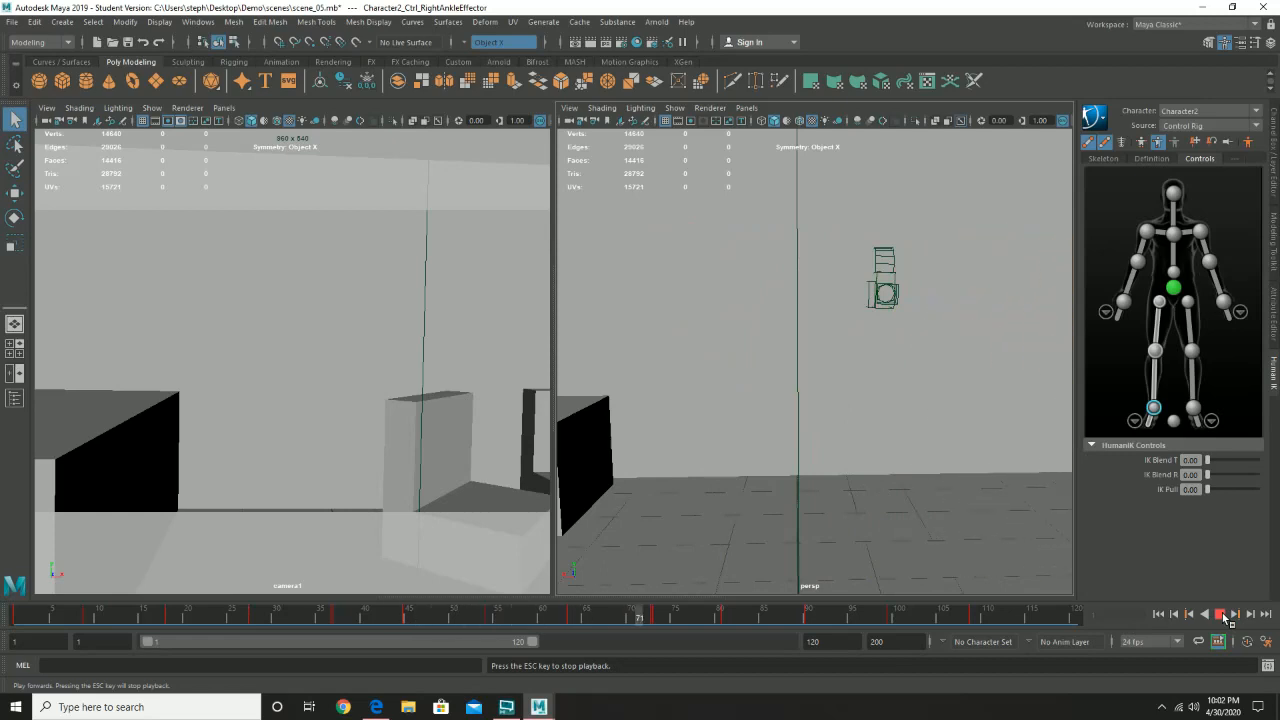
left_click(1222, 615)
left_click(16, 615)
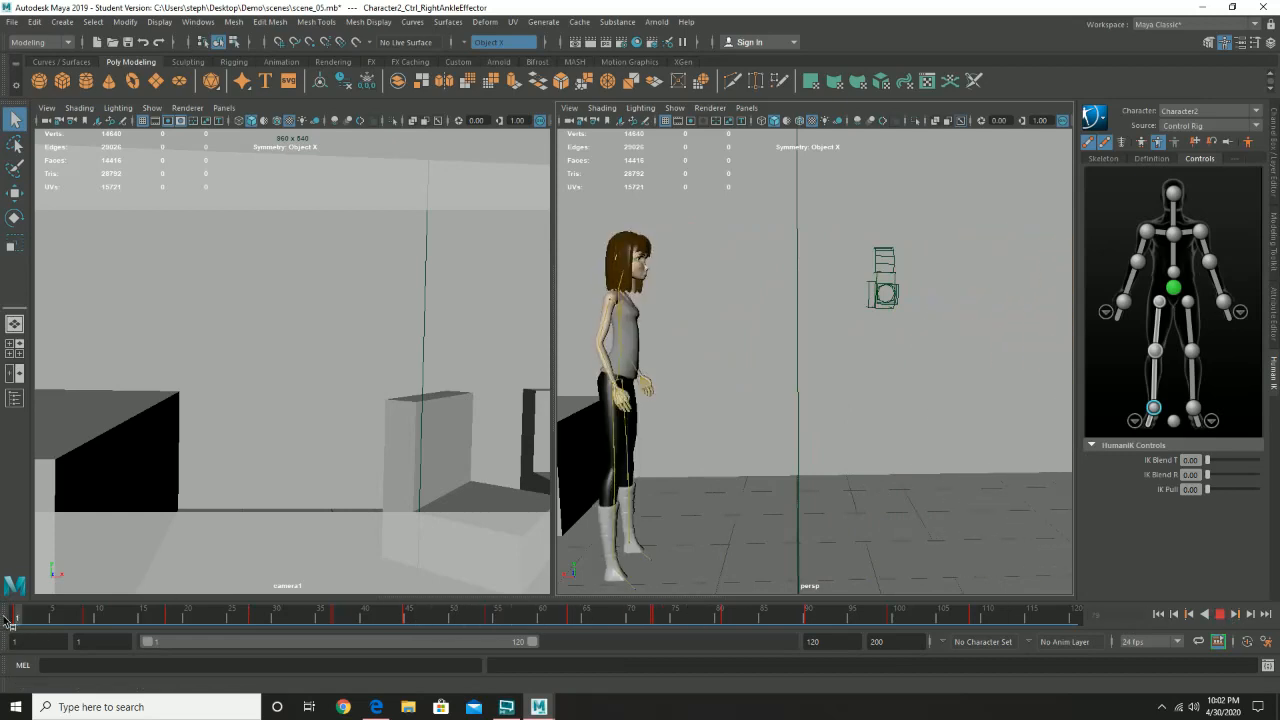
- Try moving the character's hips effector back along the walk path at frame 40, and return to frame 1
left_click(354, 150)
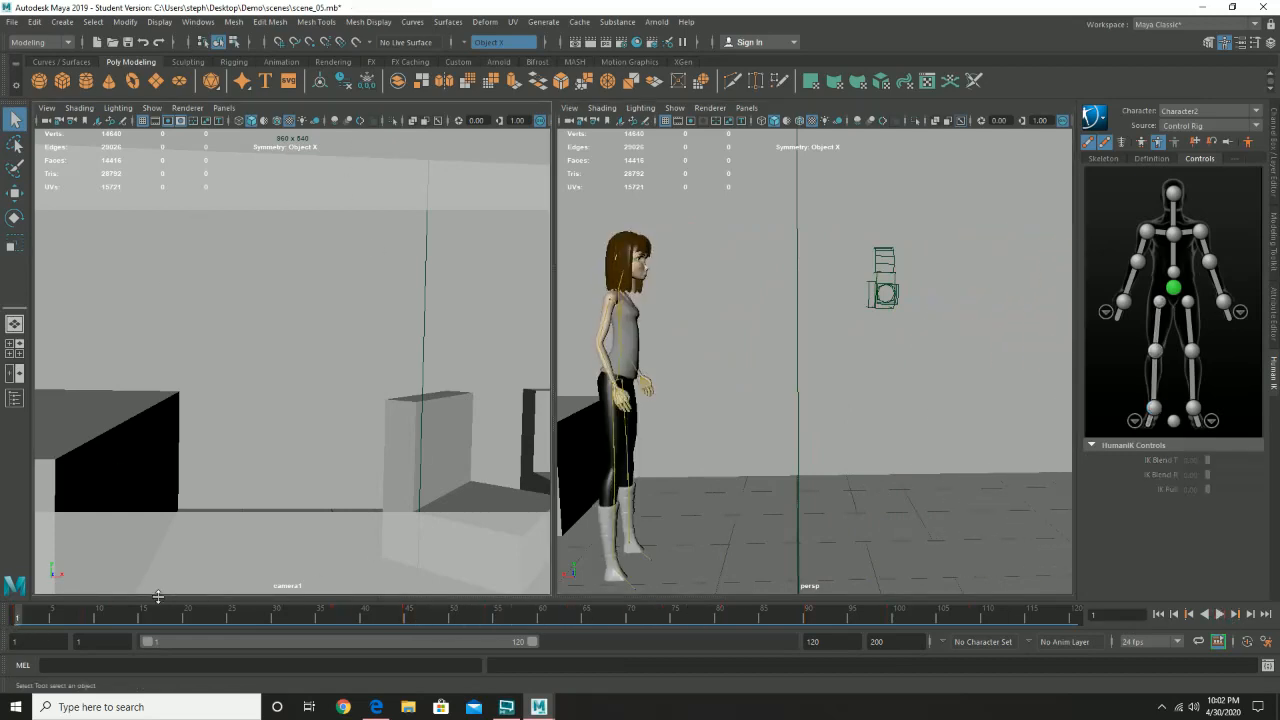
left_click_drag(24, 615, 368, 623)
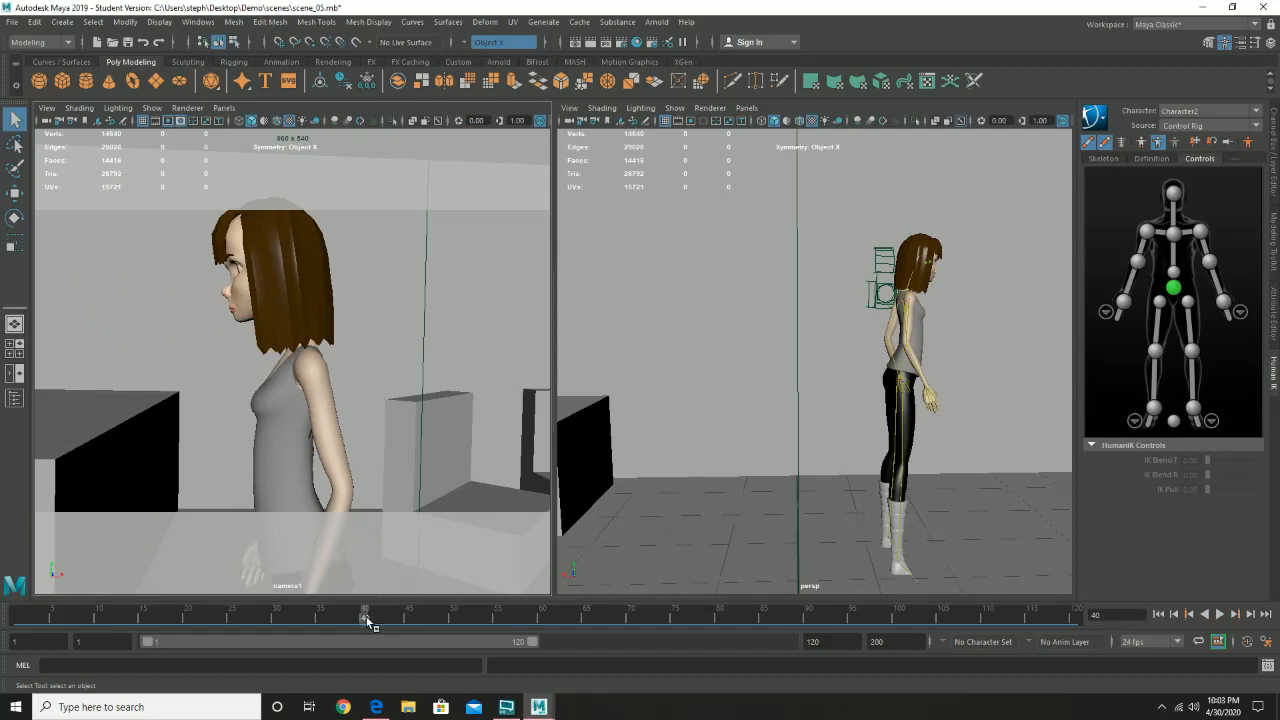
left_click(1173, 288)
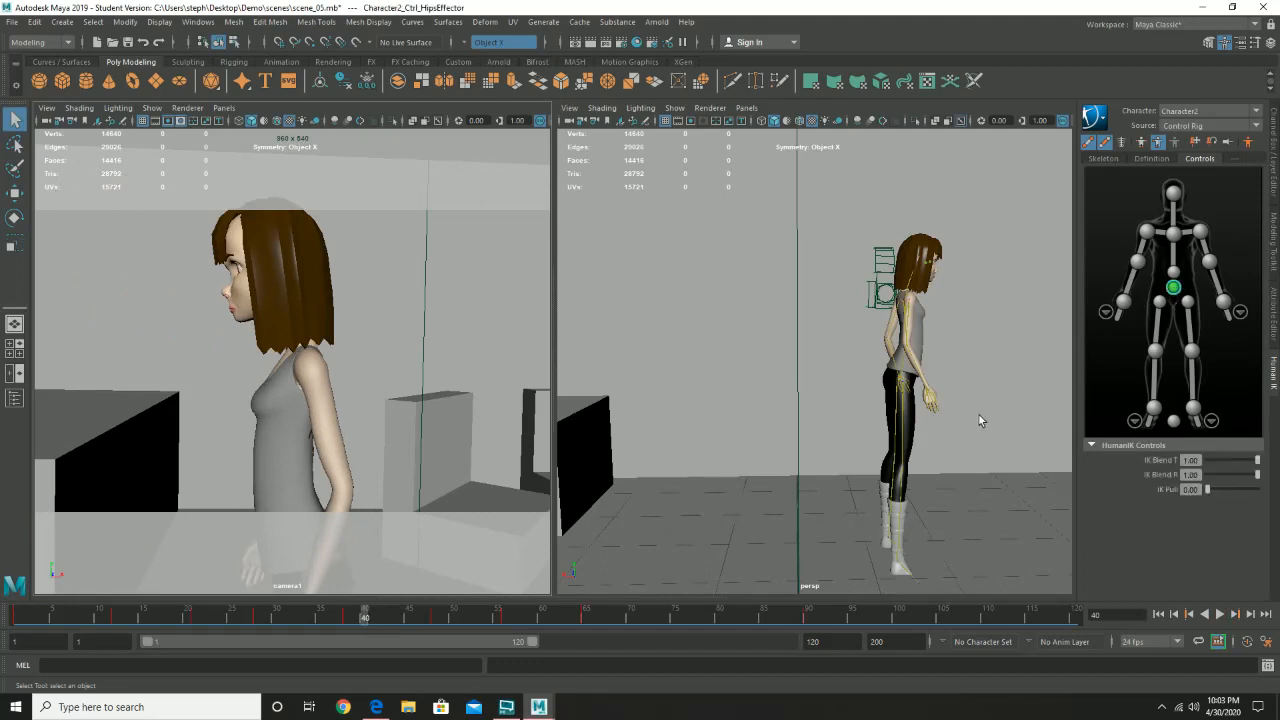
key("w")
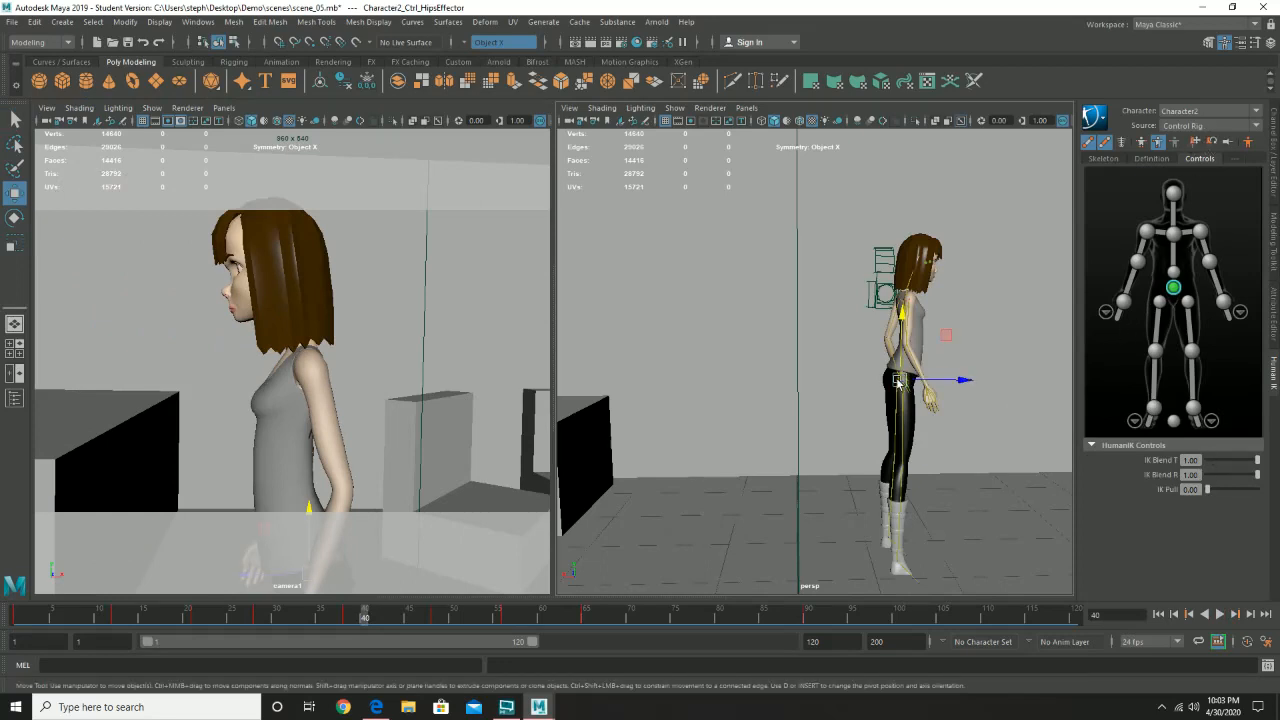
left_click_drag(898, 381, 812, 372)
key("e")
key("ctrl+z")
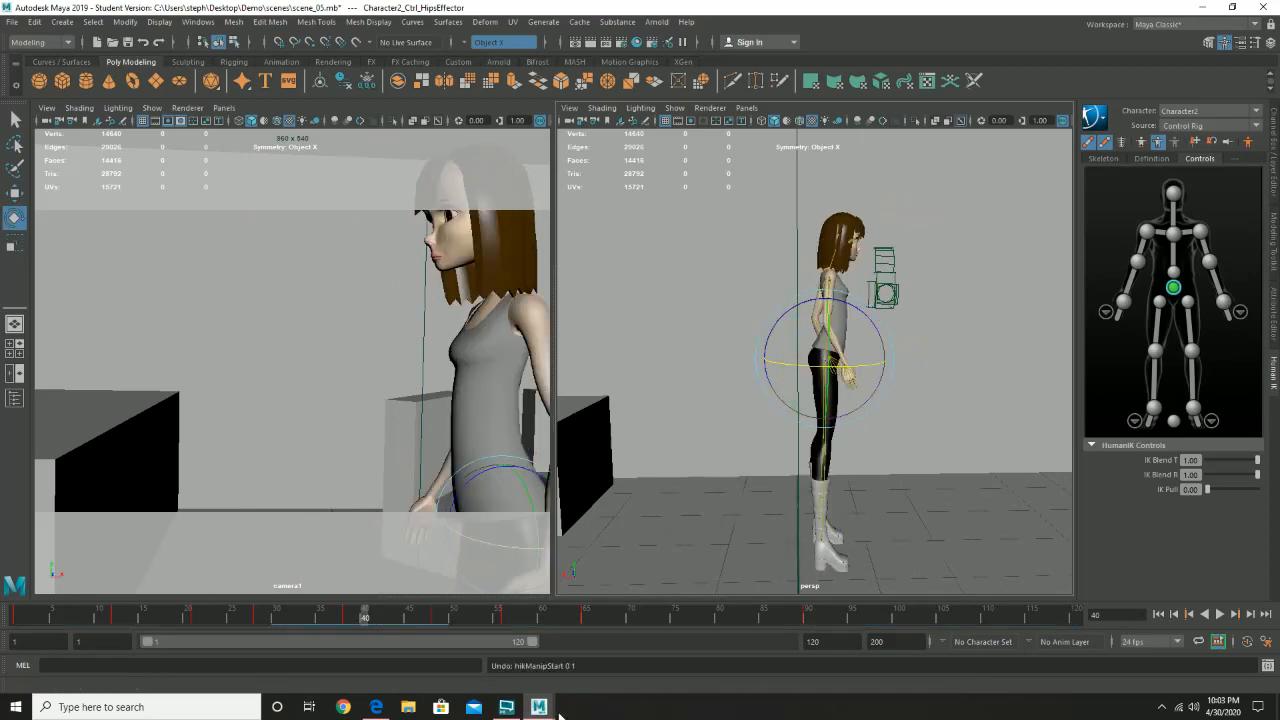
key("alt+v")
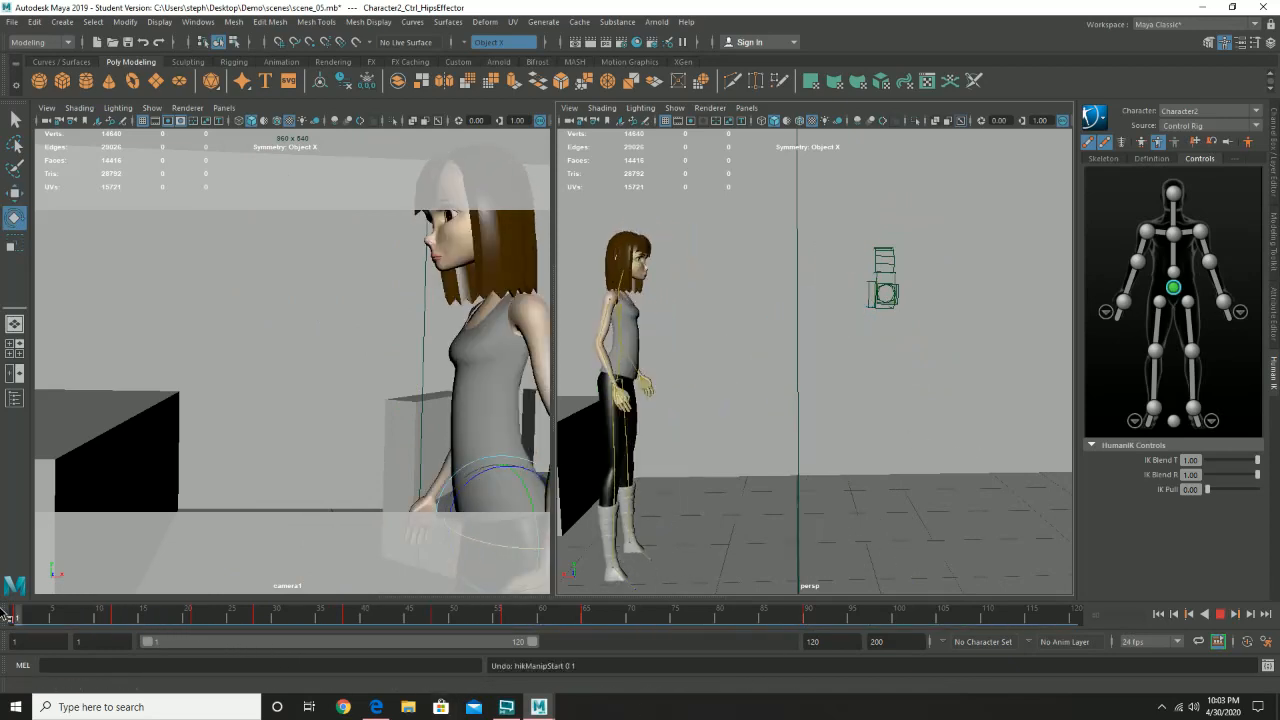
key("alt+v")
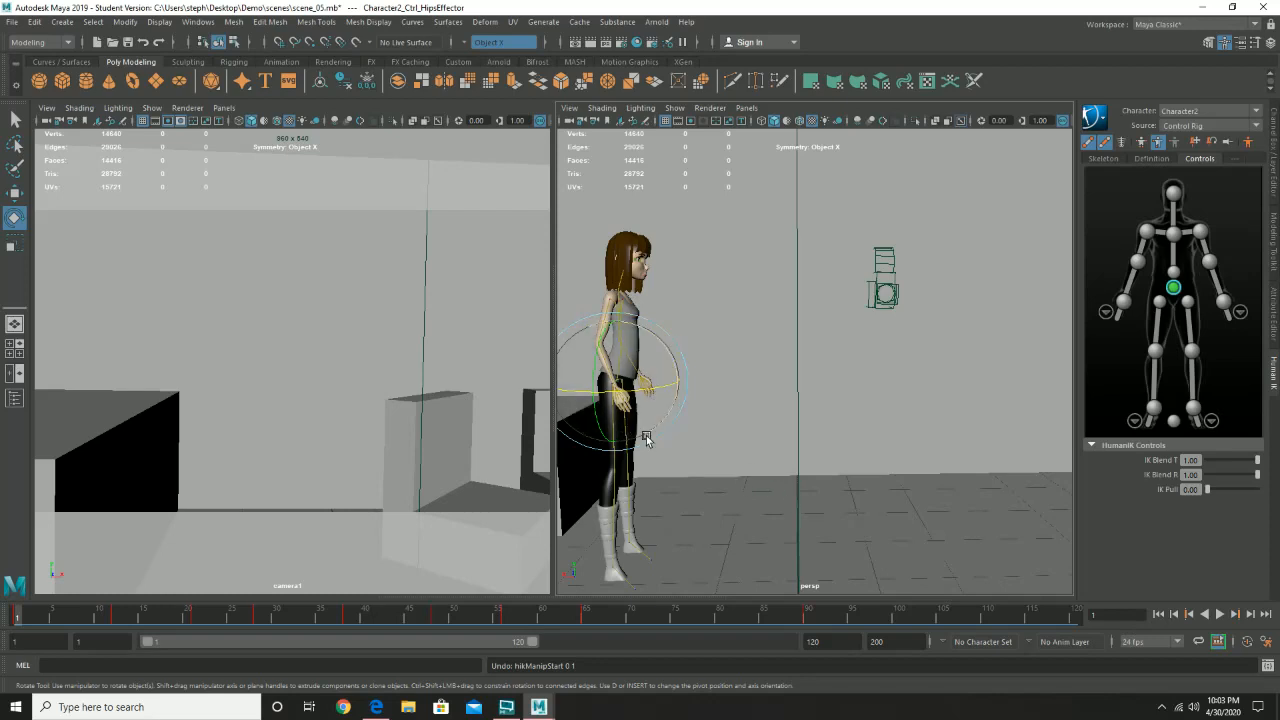
- Examine the character's hips, hands and legs at frame 1 from the side and front in the perspective view
middle_click_drag(711, 490, 867, 425, "alt")
right_click_drag(867, 425, 932, 439, "alt")
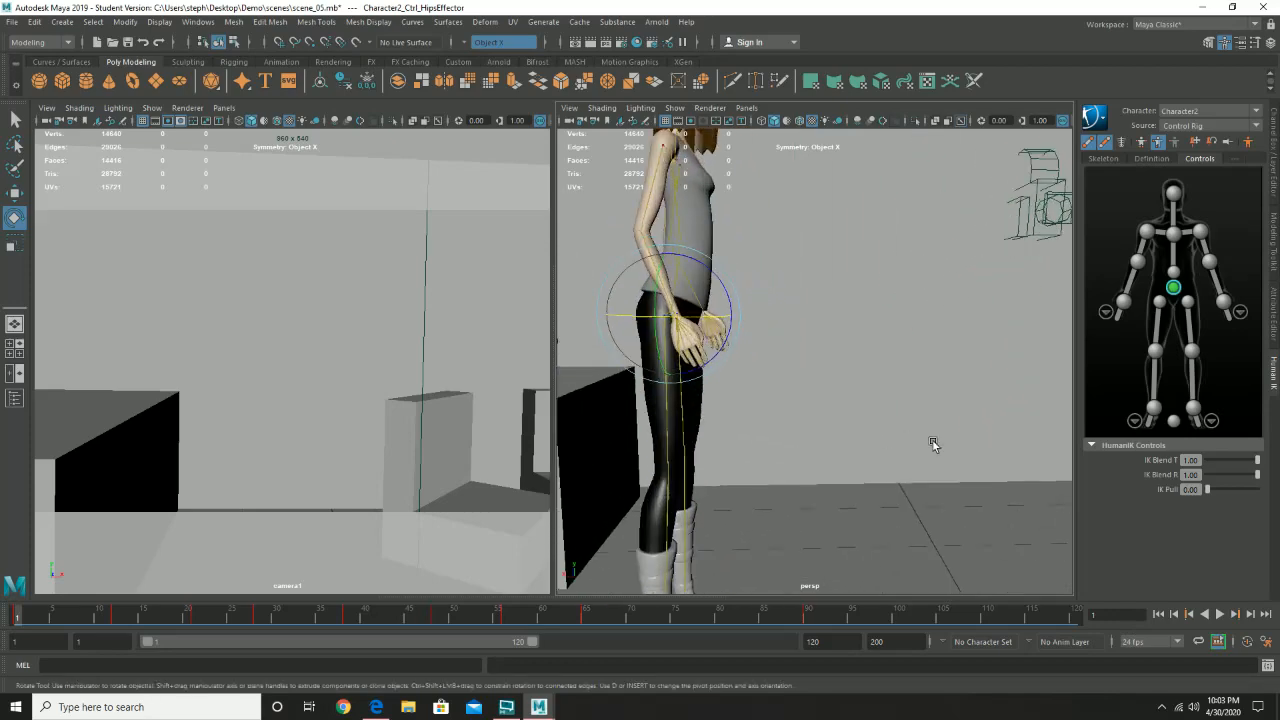
left_click_drag(932, 439, 860, 443, "alt")
right_click_drag(860, 443, 878, 432, "alt")
mouse_move(878, 432)
left_mouse_down("alt")
mouse_move(817, 422)
mouse_move(866, 423)
left_mouse_up("alt")
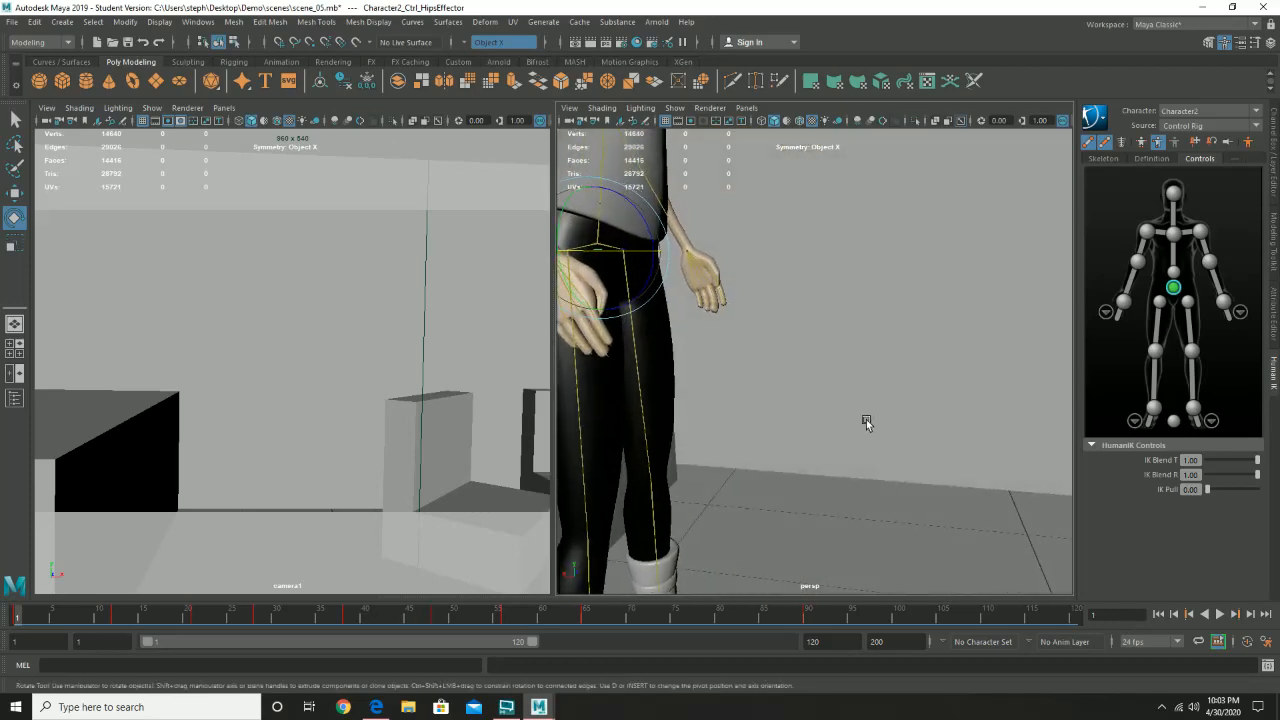
left_click_drag(766, 417, 826, 437, "alt")
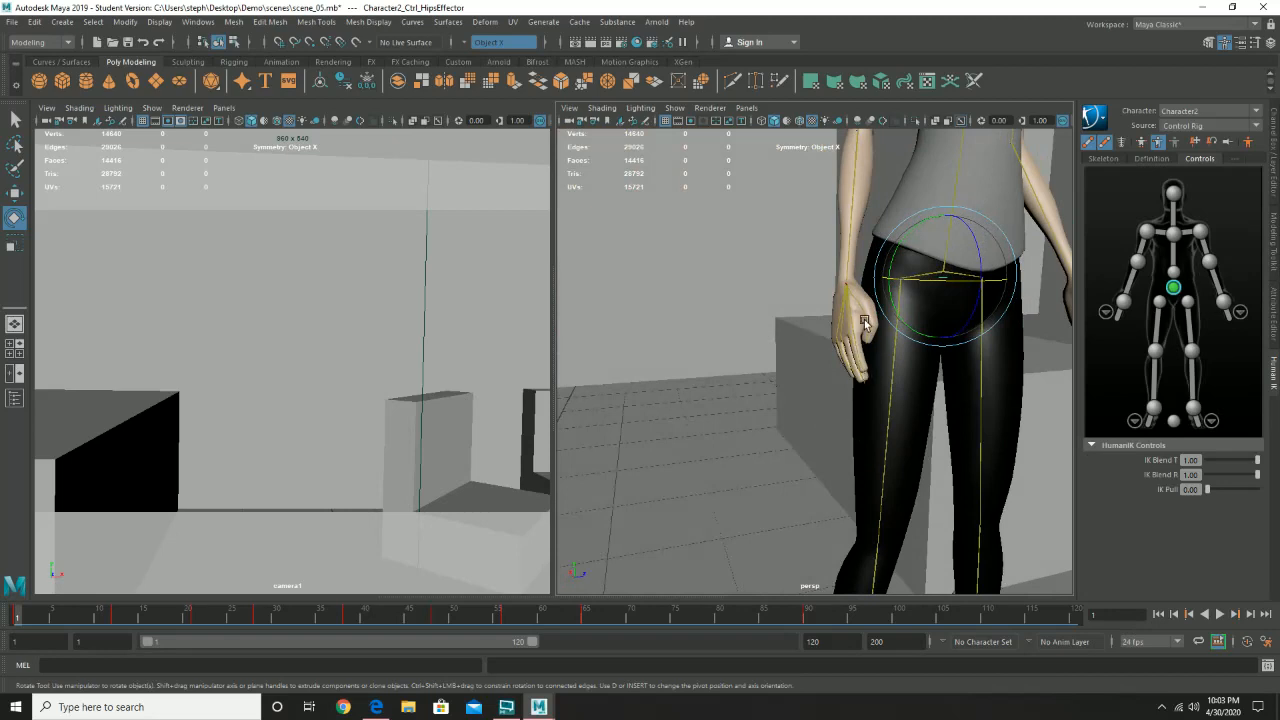
right_click_drag(947, 382, 827, 384, "alt")
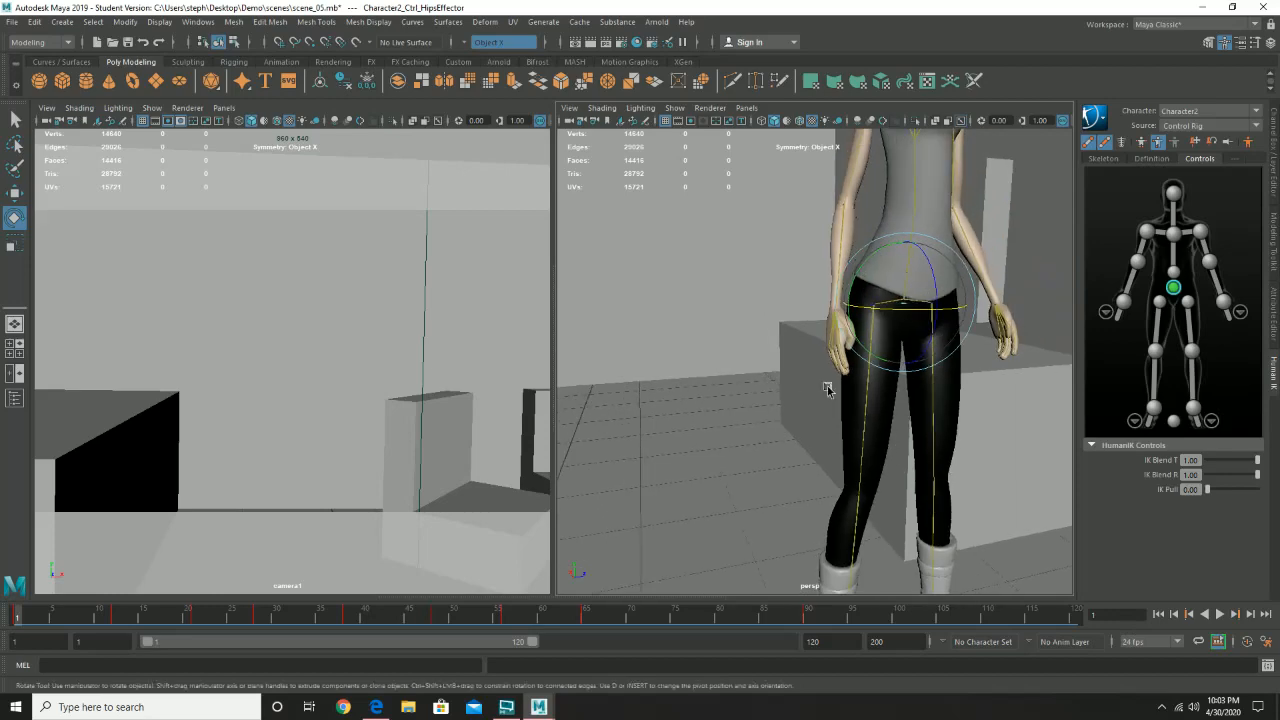
- Examine the hips and hands from the side at frame 1, and play the walk up to frame 12
left_click_drag(827, 384, 908, 380, "alt")
right_click_drag(908, 380, 778, 360, "alt")
middle_click_drag(799, 374, 937, 420, "alt")
left_click_drag(937, 420, 834, 420, "alt")
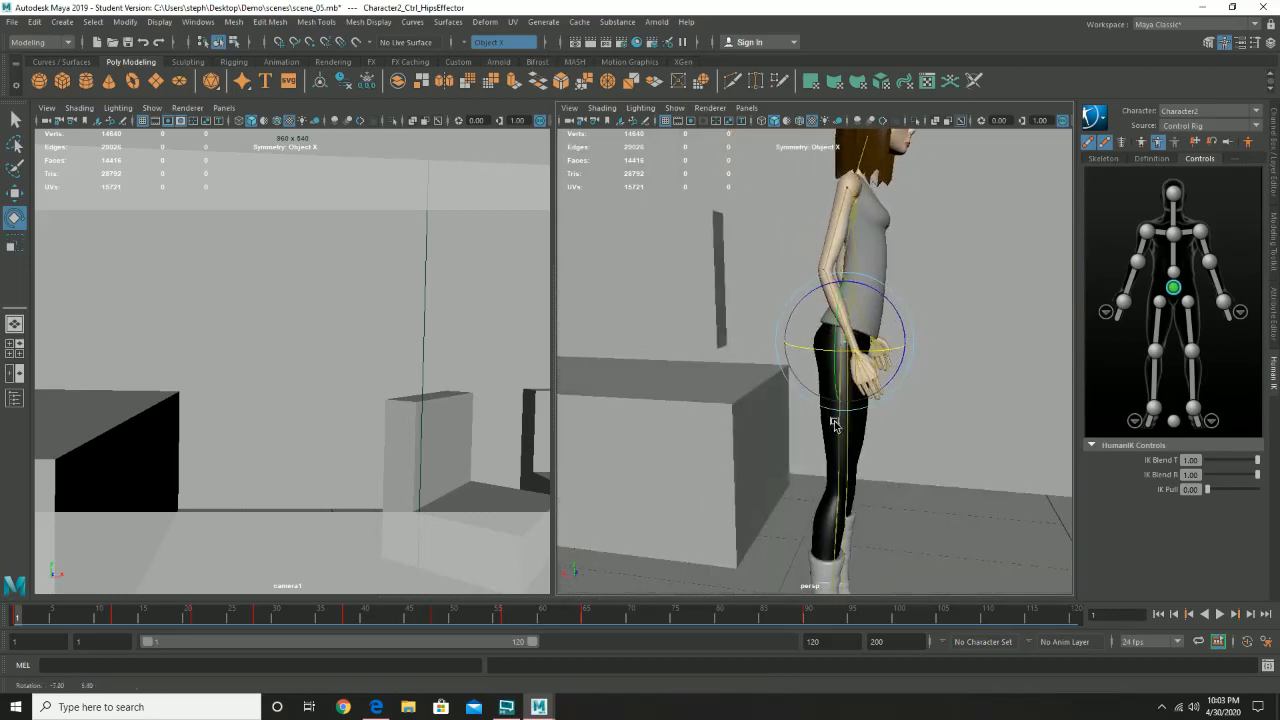
right_click_drag(834, 420, 955, 458, "alt")
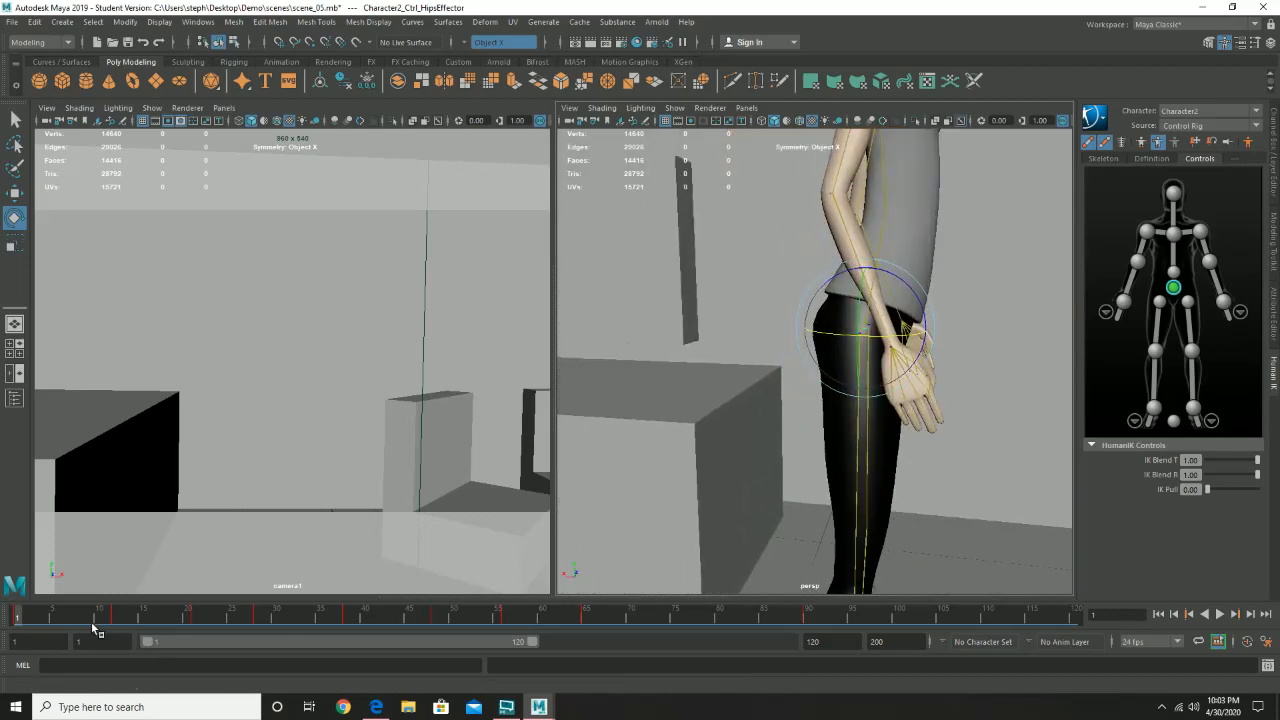
key("alt+v")
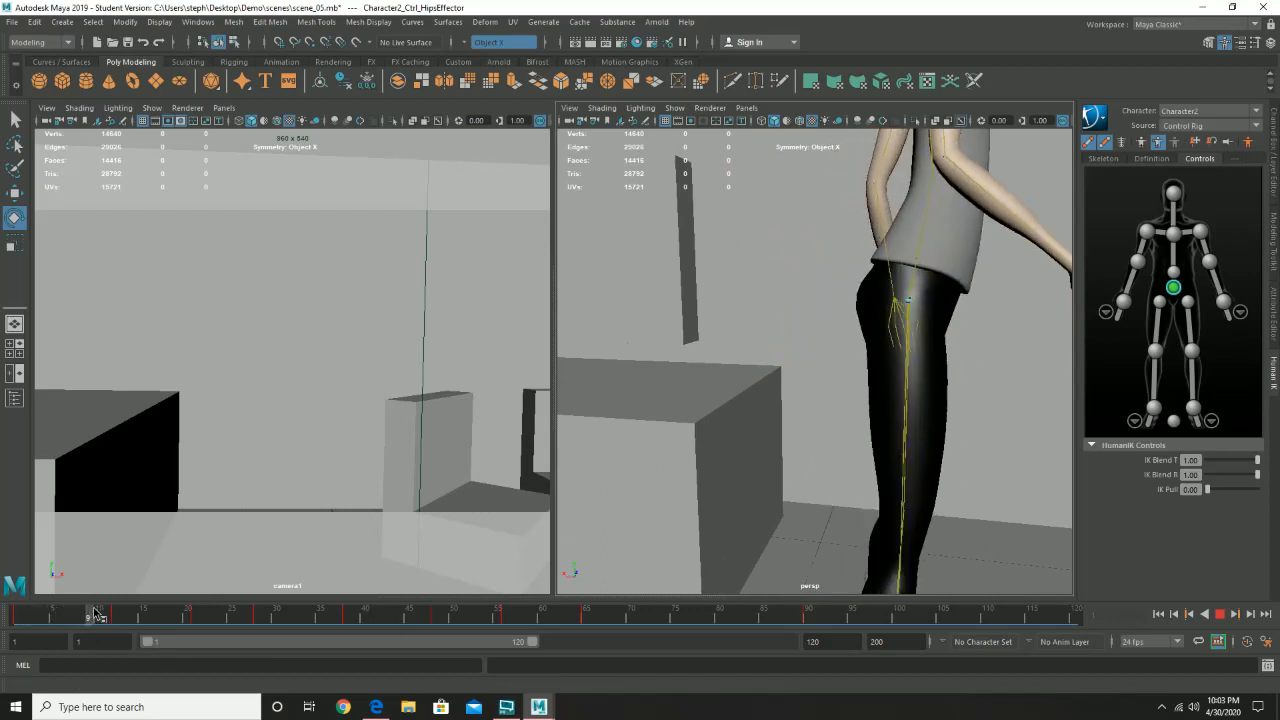
key("alt+v")
- Reframe the camera1 view along the walk path, replay the walk from frame 1, and stop at frame 23
middle_click_drag(498, 406, 310, 440, "alt")
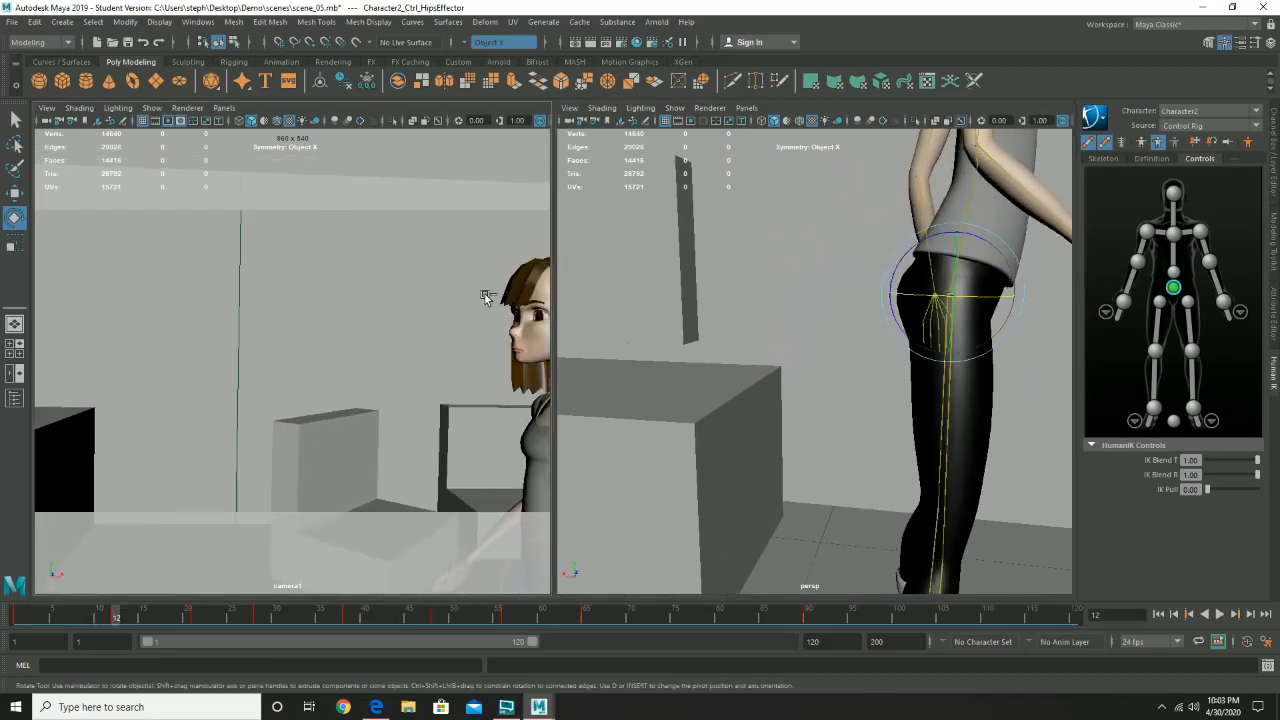
key("ctrl+z")
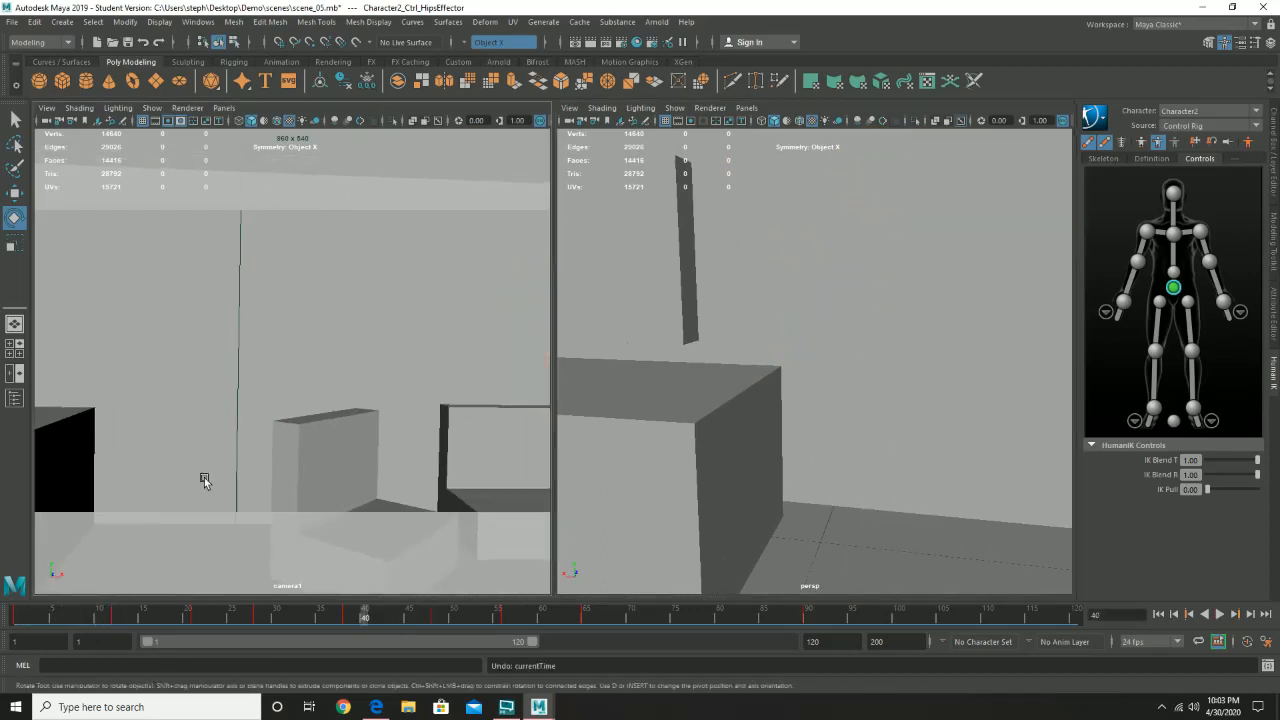
left_click(27, 618)
key("alt+v")
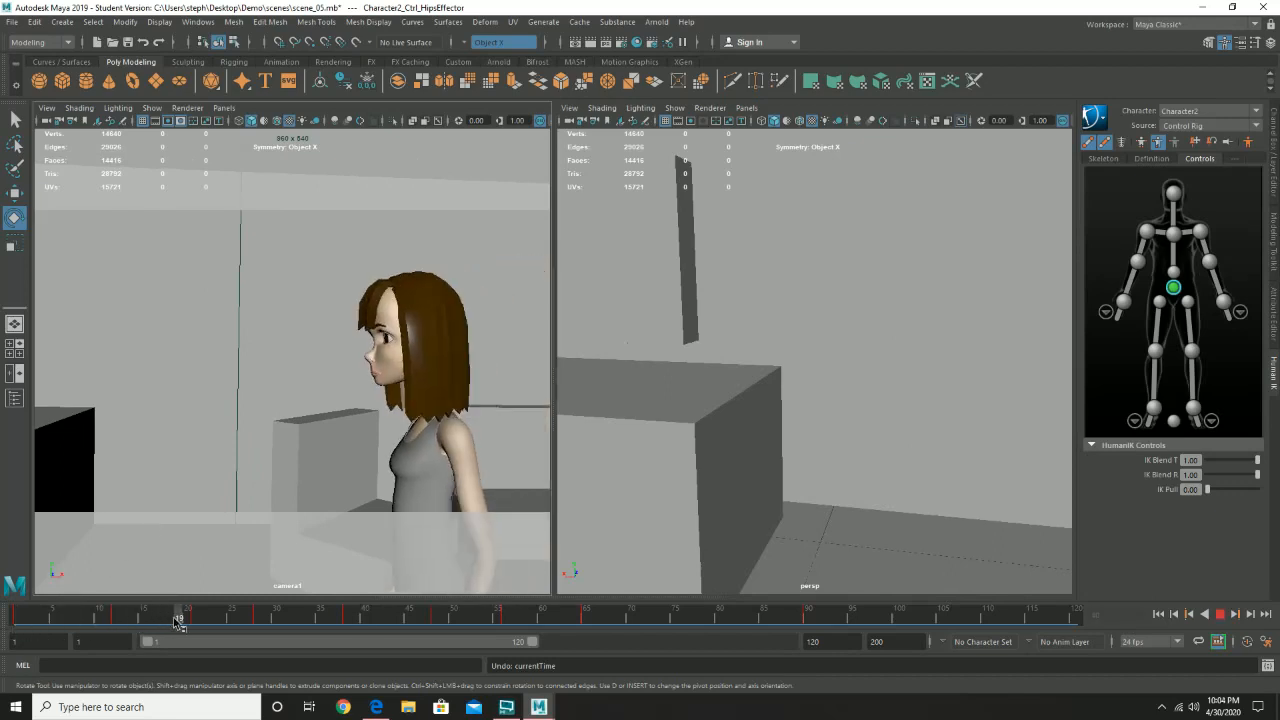
key("alt+v")
- Examine the character's hips and hands at frame 23 from the front and side in the perspective view
left_click_drag(826, 366, 682, 371, "alt")
left_click_drag(935, 380, 897, 383, "alt")
right_click_drag(897, 383, 830, 392, "alt")
middle_click_drag(942, 401, 636, 405, "alt")
right_click_drag(660, 403, 809, 394, "alt")
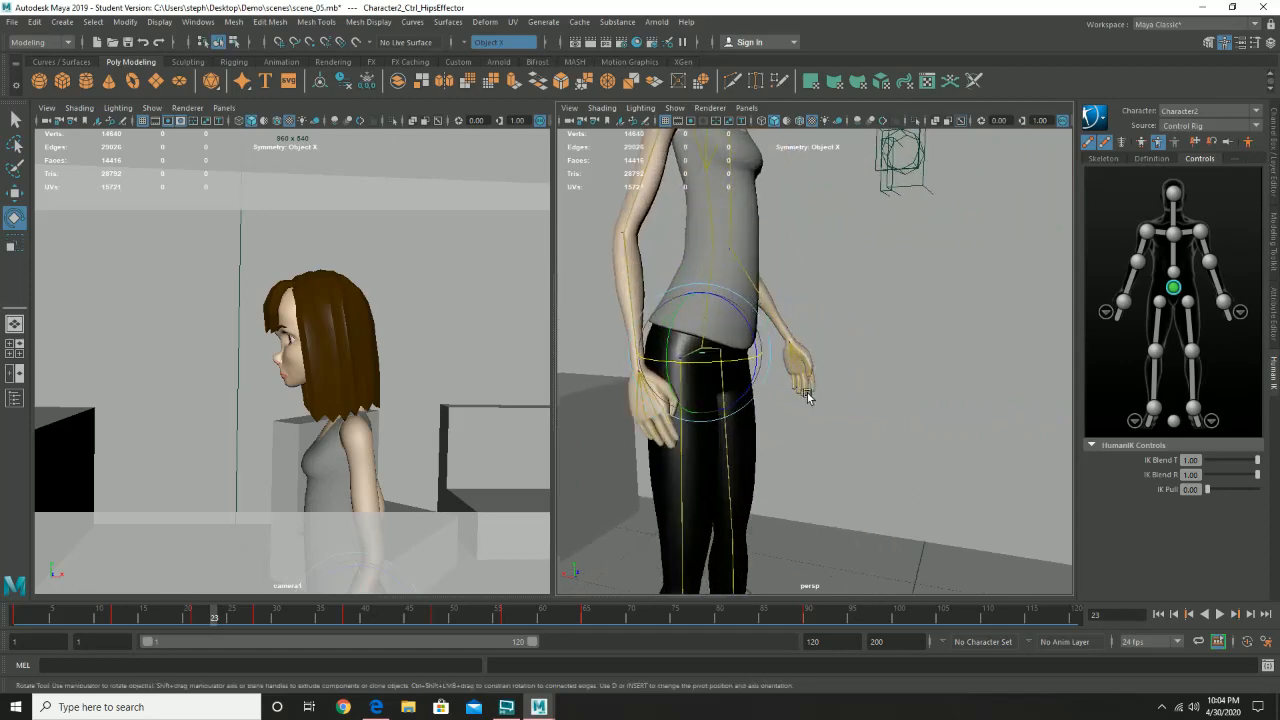
left_click_drag(809, 394, 857, 383, "alt")
right_click_drag(857, 385, 708, 425, "alt")
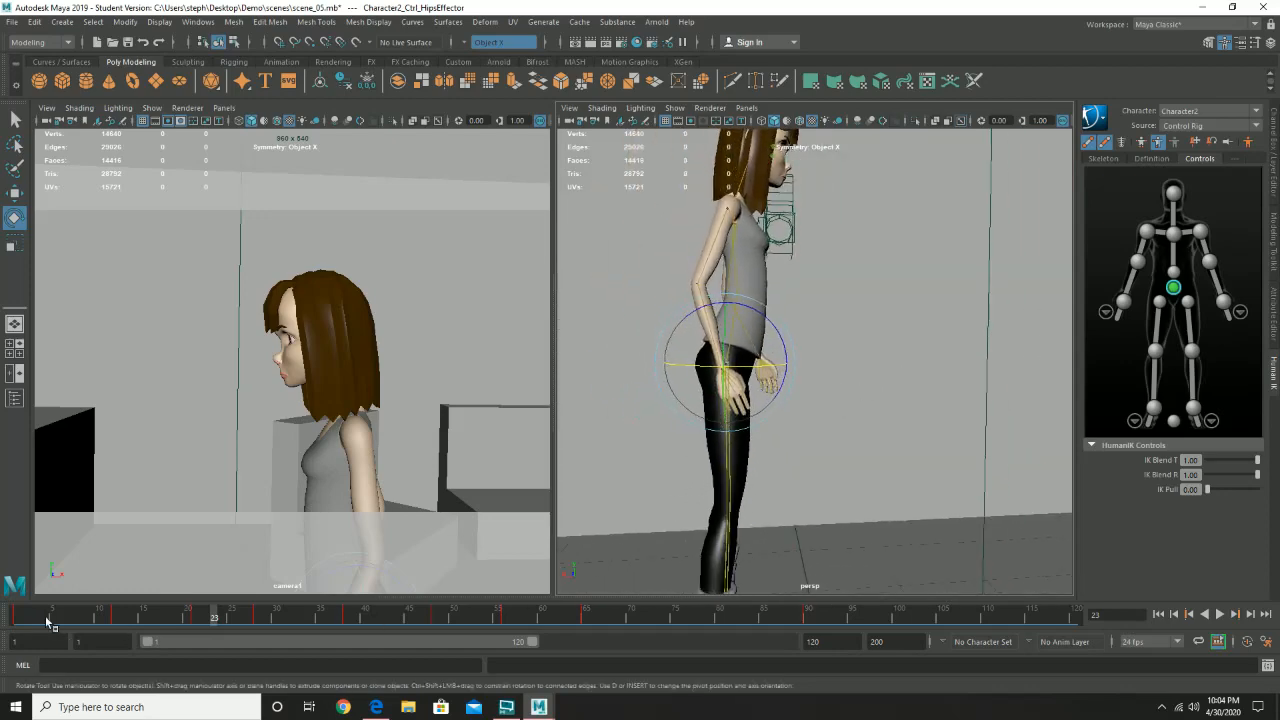
- Compare the hips and arm poses at frames 4 and 13 in the perspective view
mouse_move(46, 620)
left_mouse_down()
mouse_move(13, 618)
mouse_move(436, 630)
mouse_move(47, 636)
left_mouse_up()
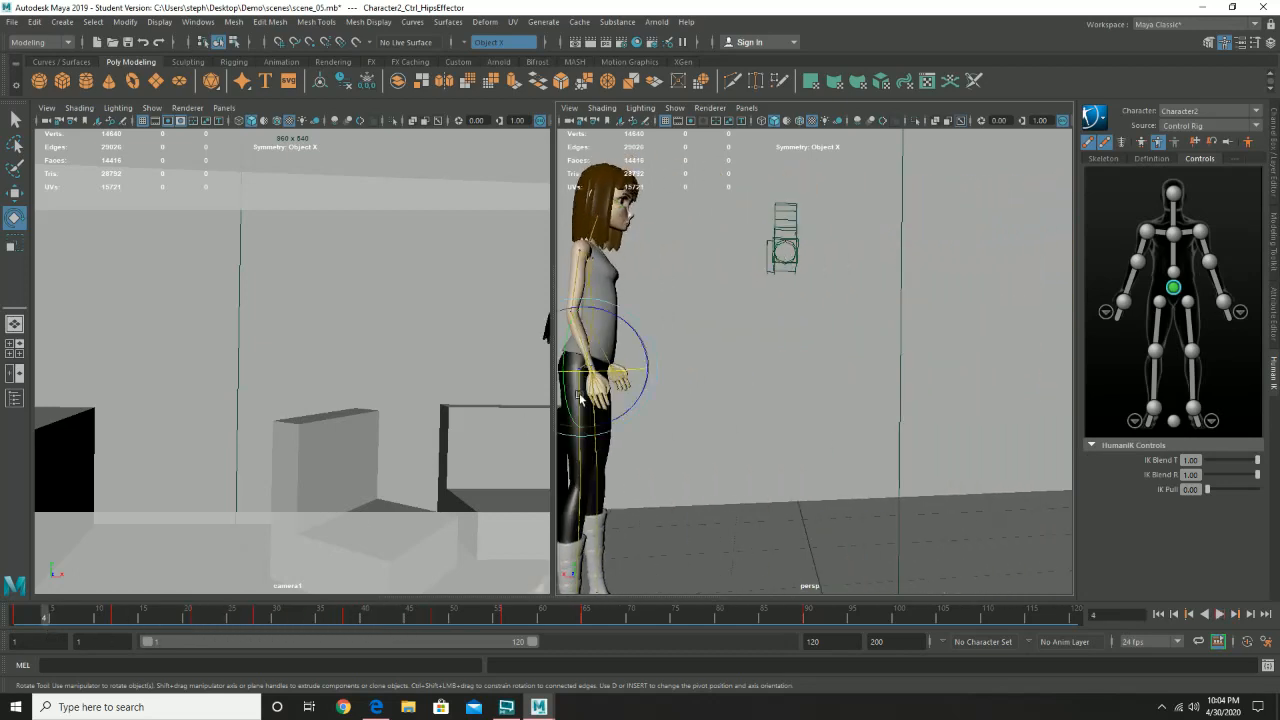
right_click_drag(741, 410, 883, 443, "alt")
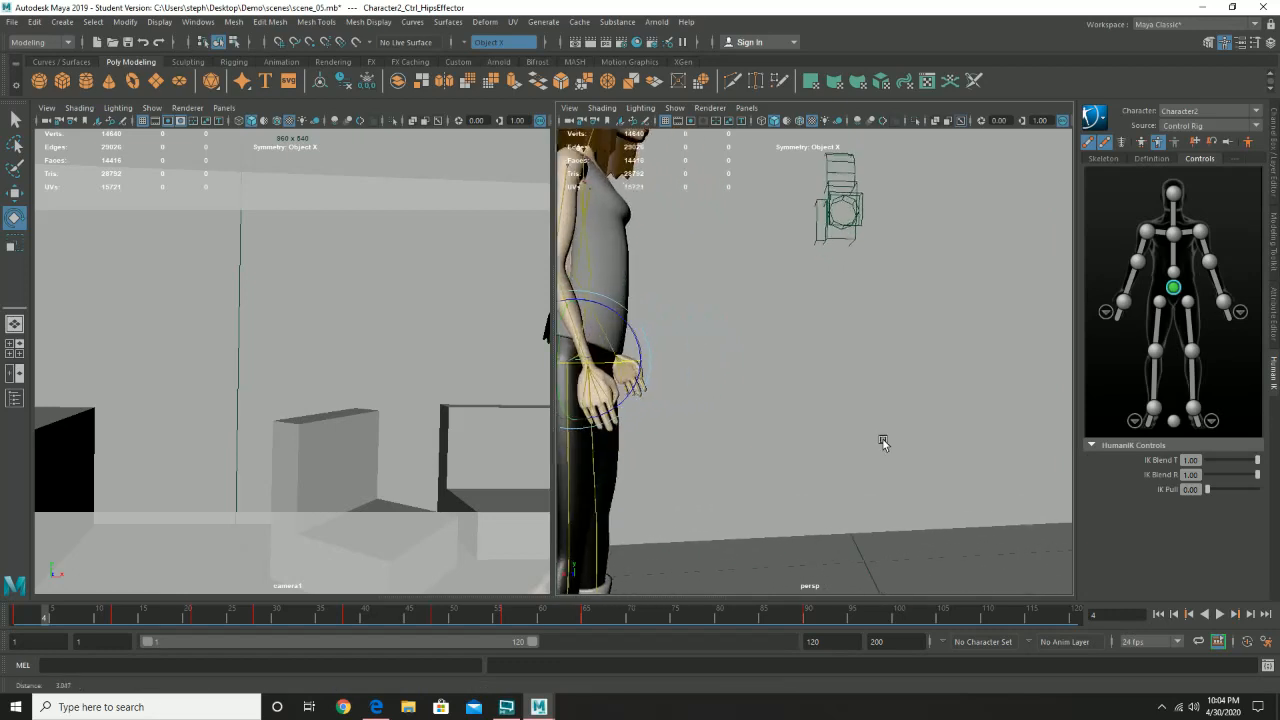
left_click_drag(44, 618, 126, 623)
left_click_drag(767, 361, 749, 358, "alt")
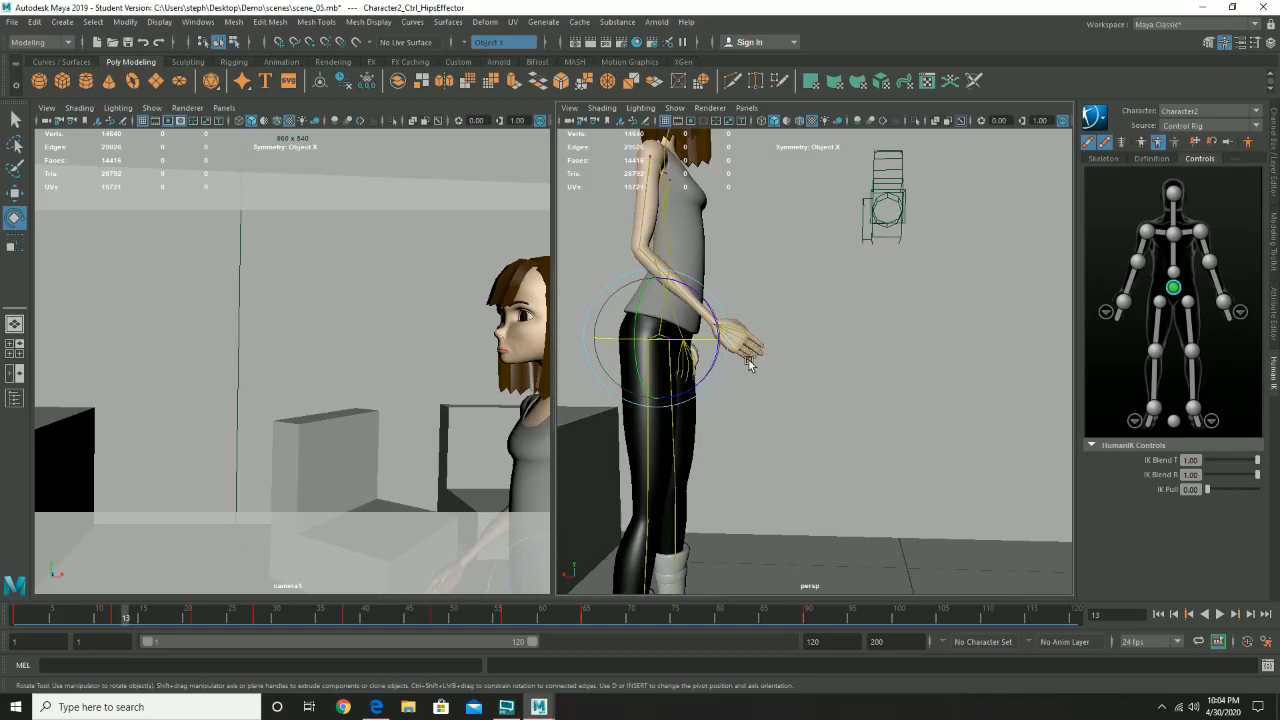
- Open scene_06.mb without saving the changes to the current scene
left_click(11, 22)
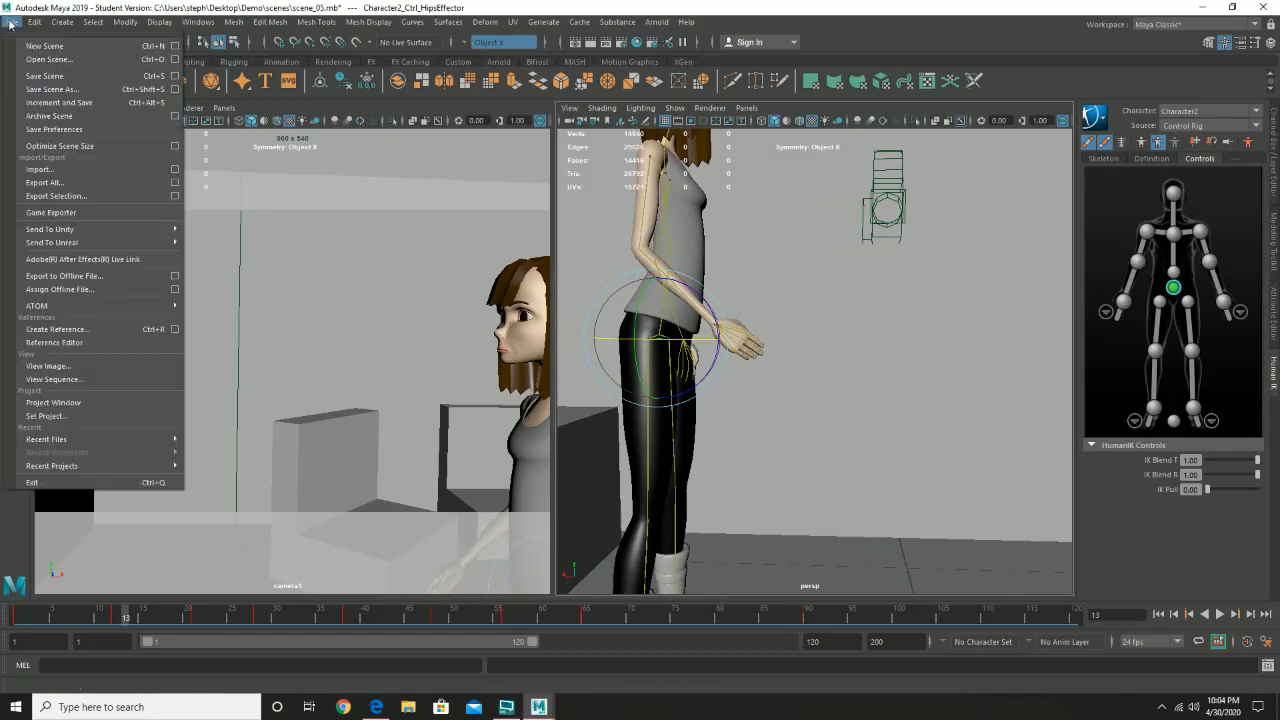
left_click(53, 62)
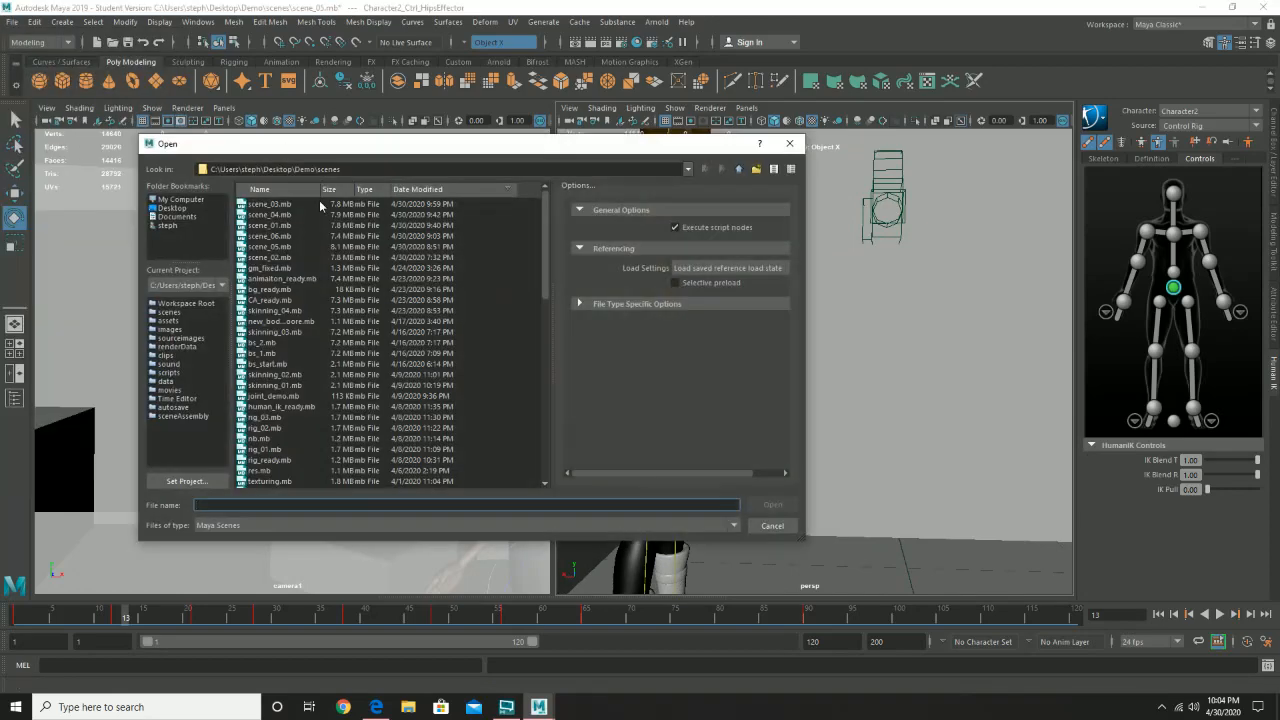
double_click(279, 241)
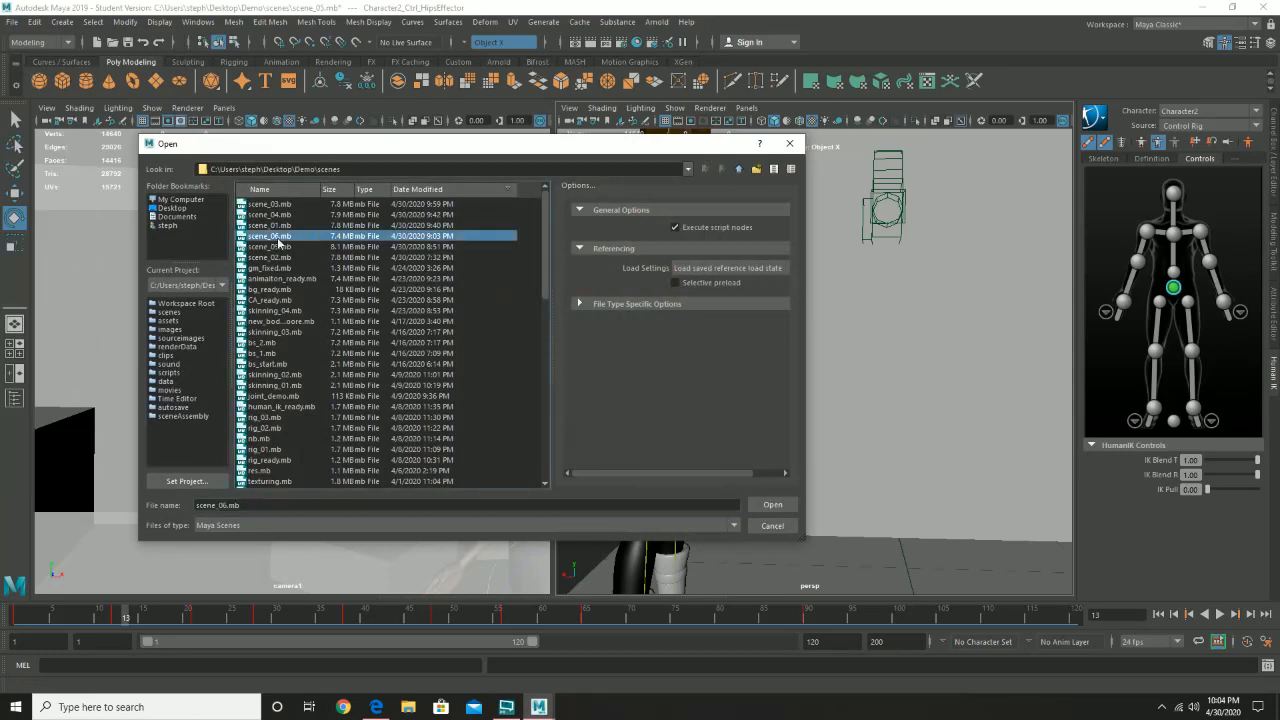
left_click(640, 356)
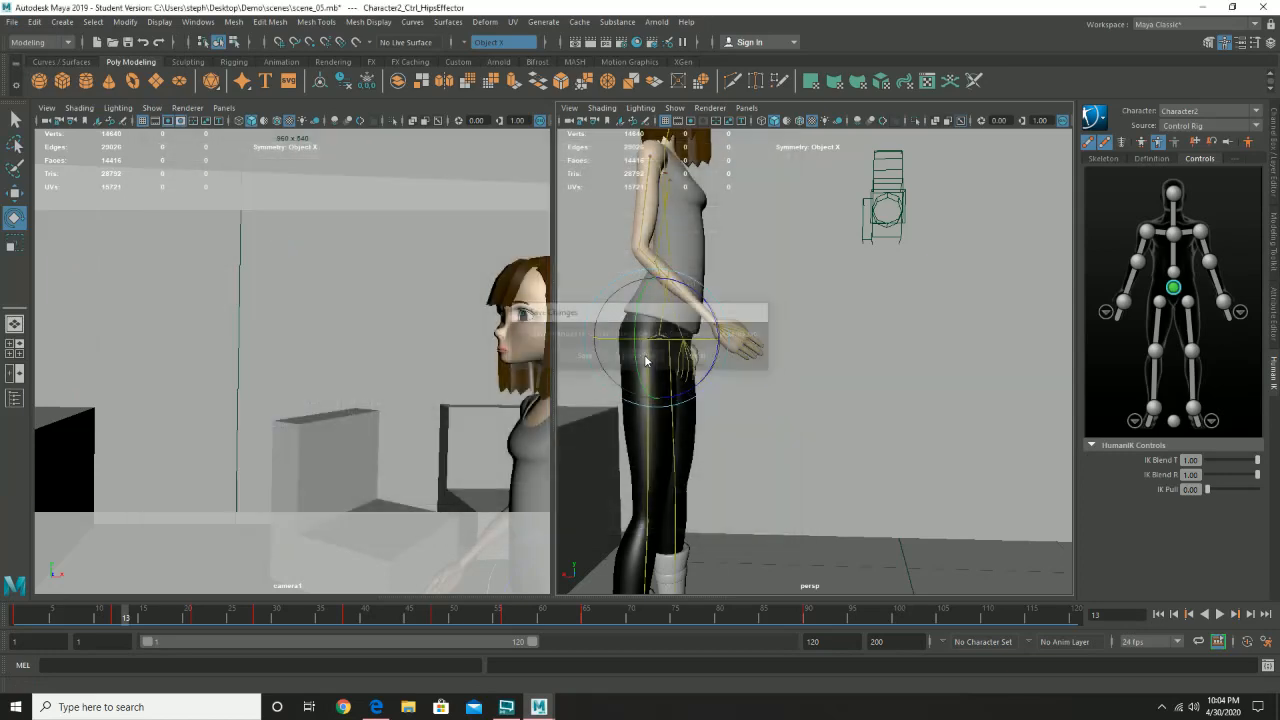
left_click(606, 367)
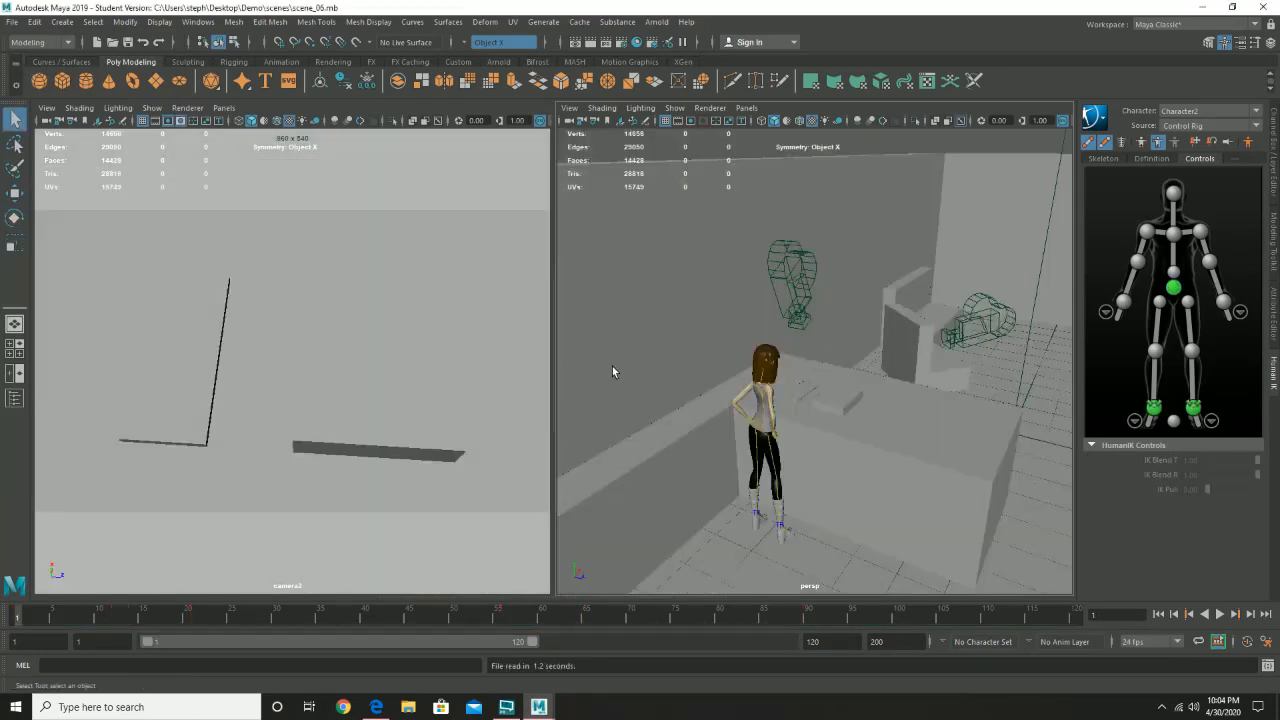
- Examine the character's hands-on-hips pose and the surrounding set from several angles, ending on a close front view
left_click_drag(877, 394, 729, 375, "alt")
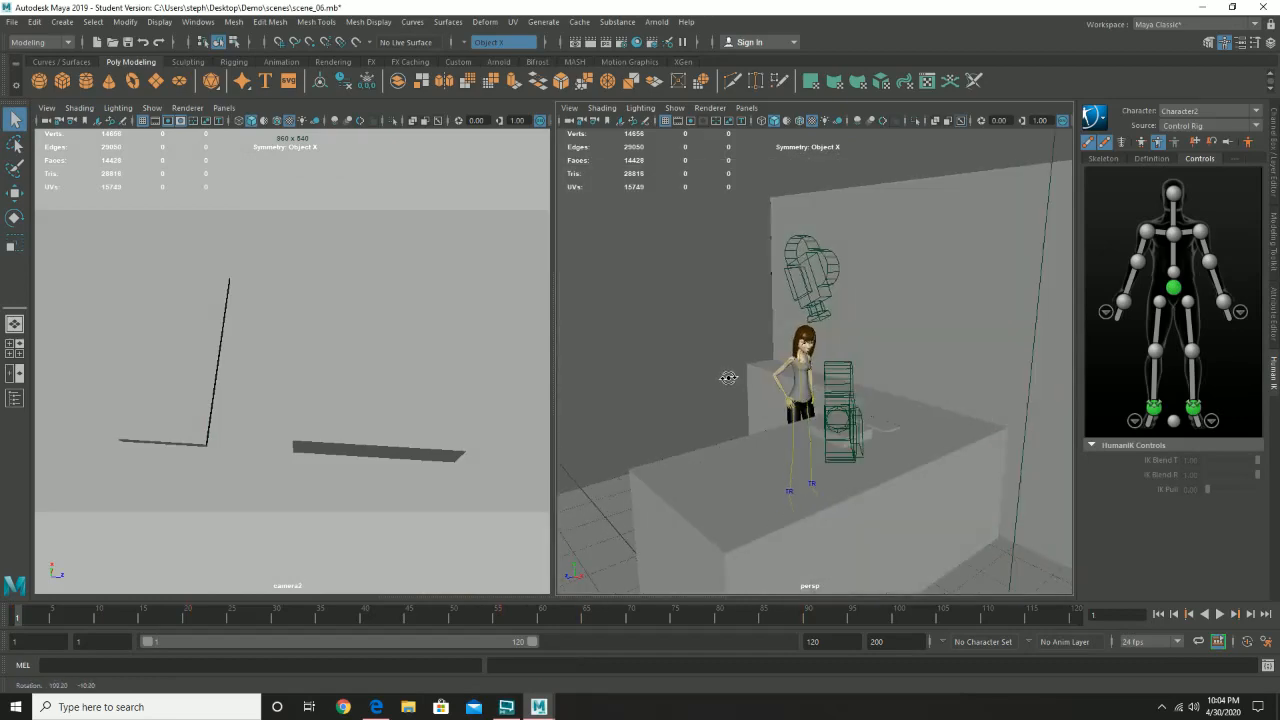
right_click_drag(732, 377, 900, 441, "alt")
left_click_drag(711, 454, 757, 461, "alt")
middle_click_drag(788, 463, 862, 350, "alt")
left_click_drag(875, 338, 760, 329, "alt")
right_click_drag(760, 329, 929, 325, "alt")
middle_click_drag(882, 332, 794, 349, "alt")
left_click_drag(794, 349, 760, 320, "alt")
right_click_drag(760, 320, 831, 517, "alt")
left_click_drag(831, 517, 752, 455, "alt")
right_click_drag(884, 470, 852, 484, "alt")
middle_click_drag(853, 484, 877, 371, "alt")
left_click_drag(877, 376, 871, 393, "alt")
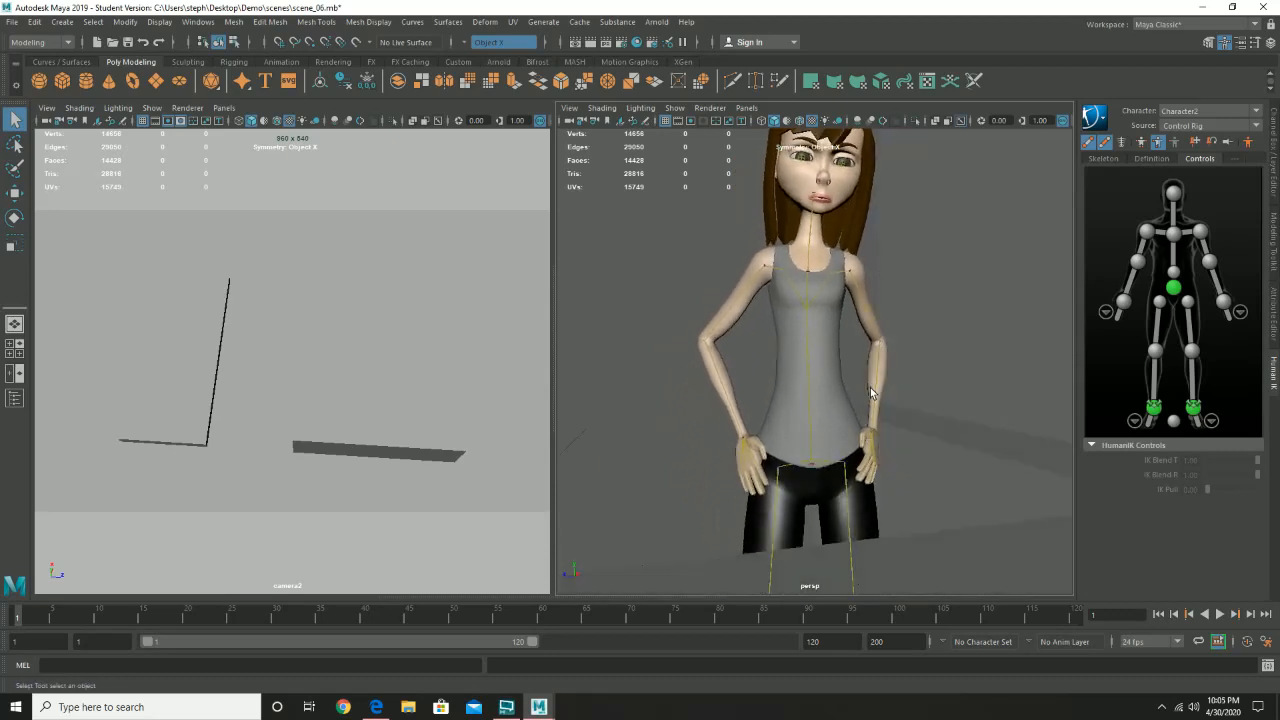
- Pin both translation and rotation of the right and left wrist effectors
left_click(1123, 302)
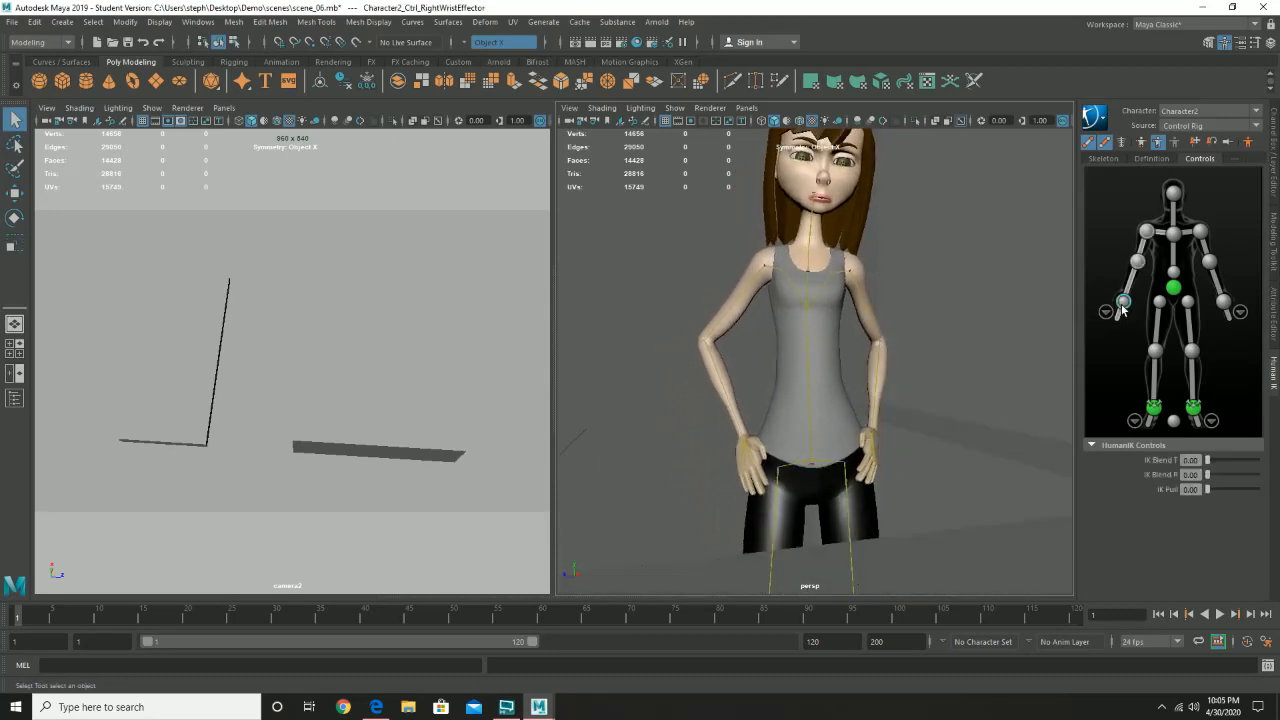
left_click(1196, 145)
left_click(1211, 145)
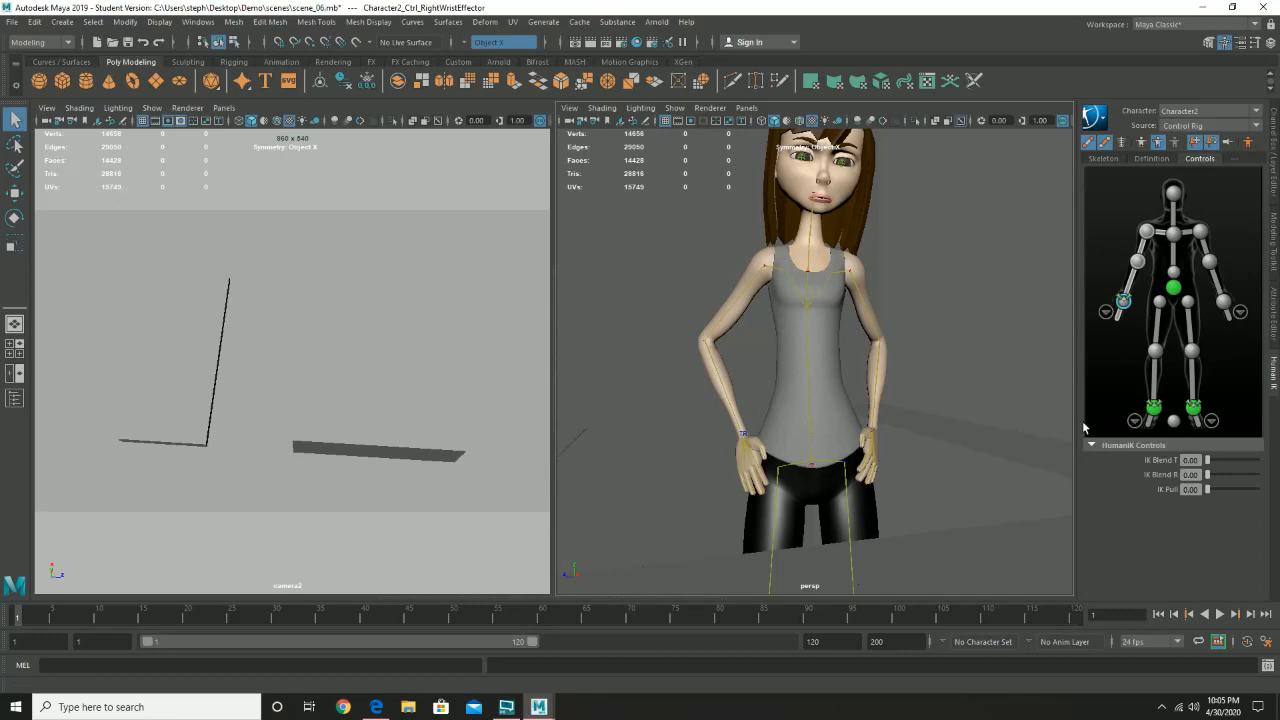
left_click(1223, 301)
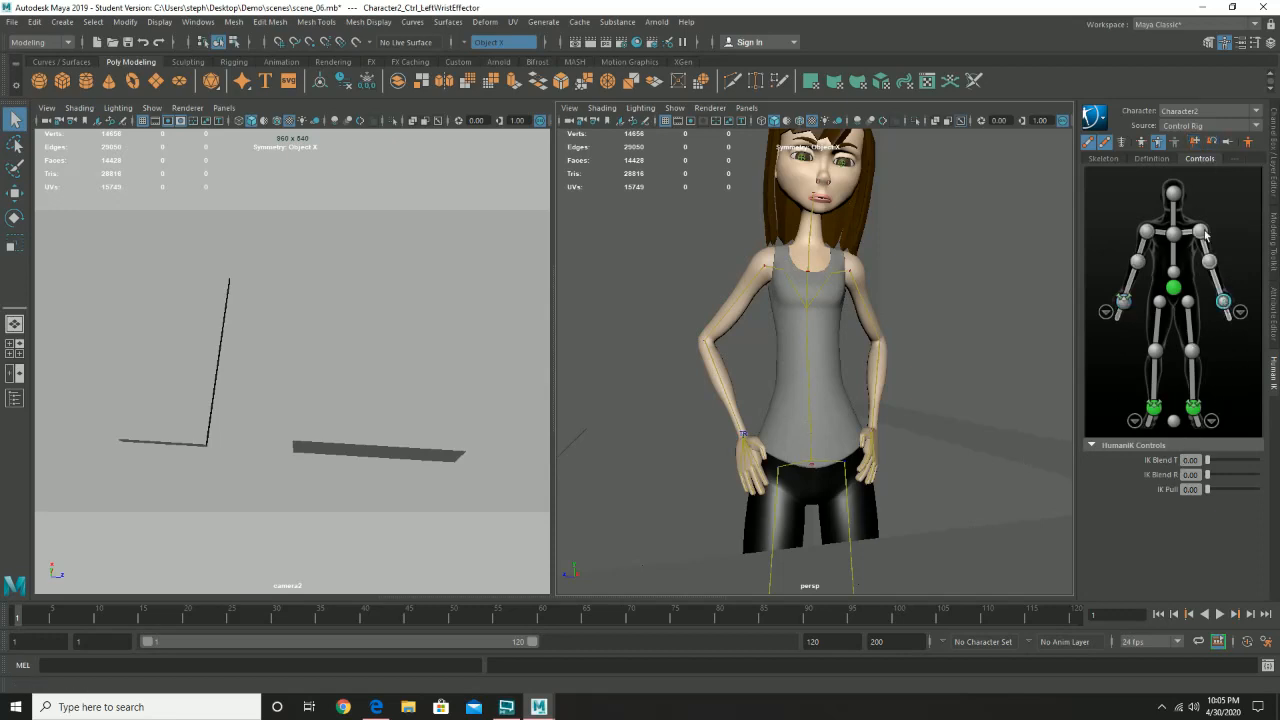
left_click(1212, 142)
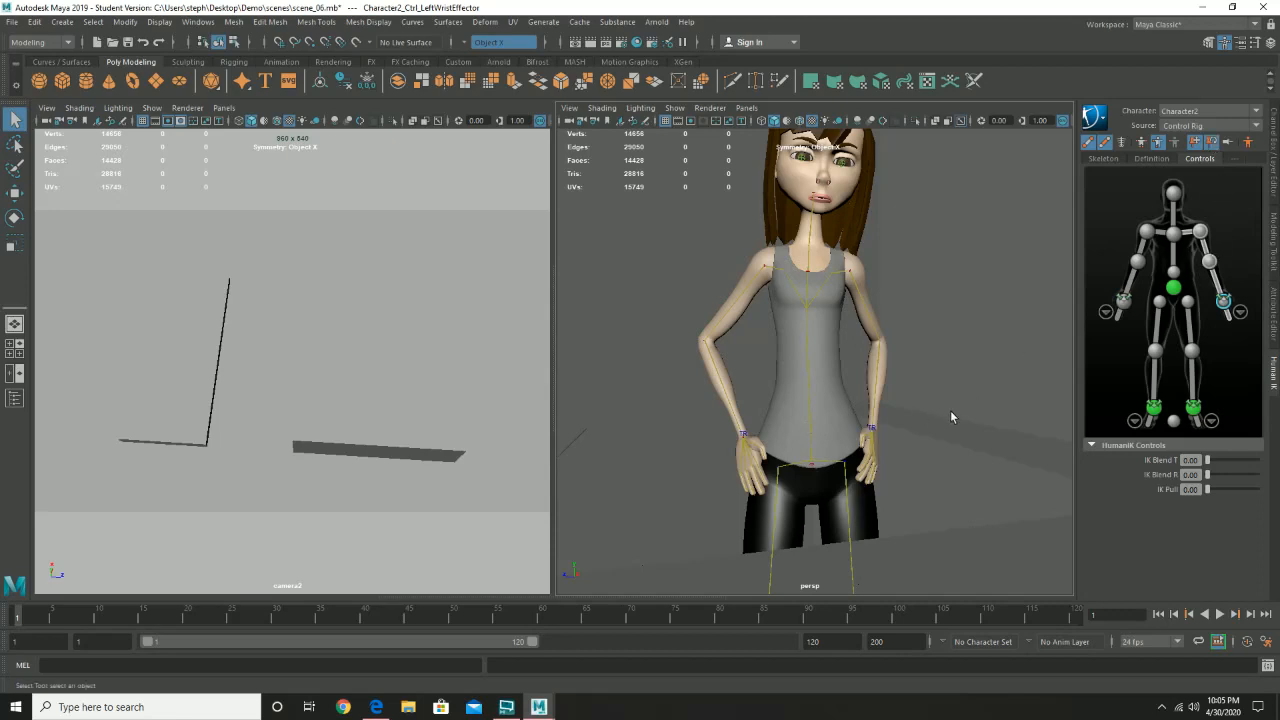
mouse_move(836, 421)
left_mouse_down("alt")
mouse_move(902, 410)
mouse_move(830, 420)
left_mouse_up("alt")
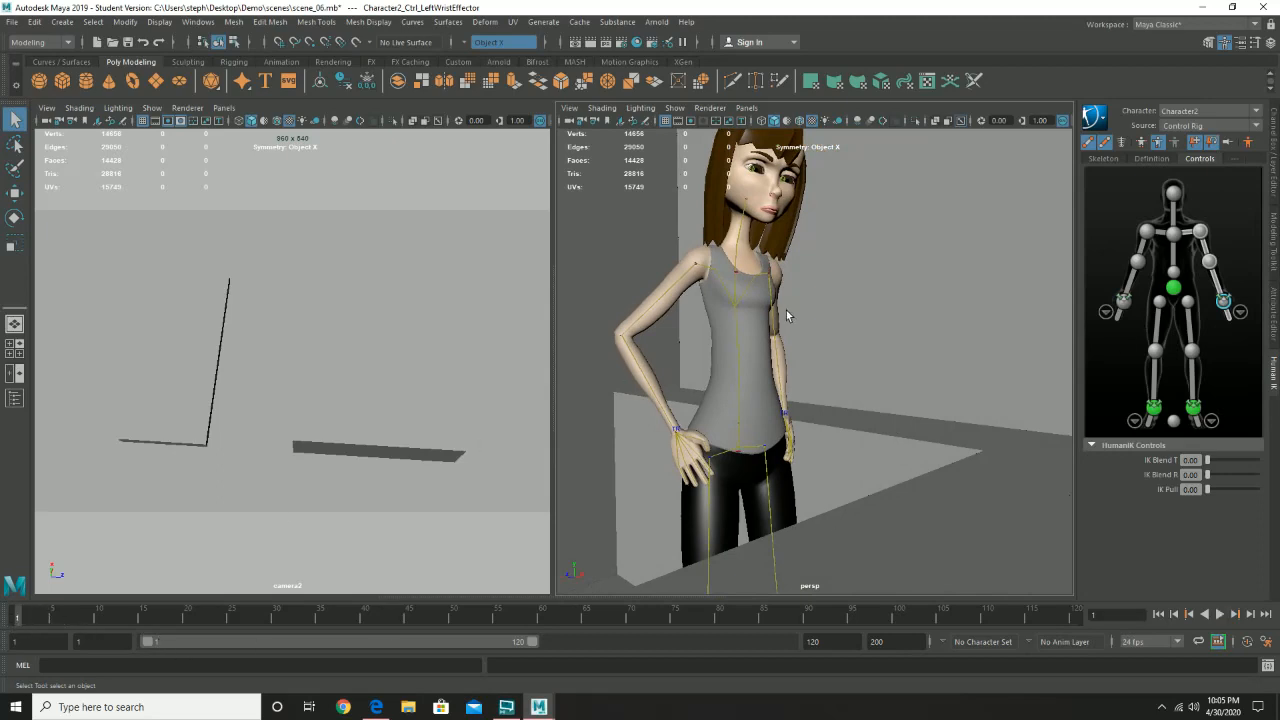
- Key the hips effector at frame 1, switch HumanIK keying to Full Body mode, and key the whole pose
left_click(1173, 290)
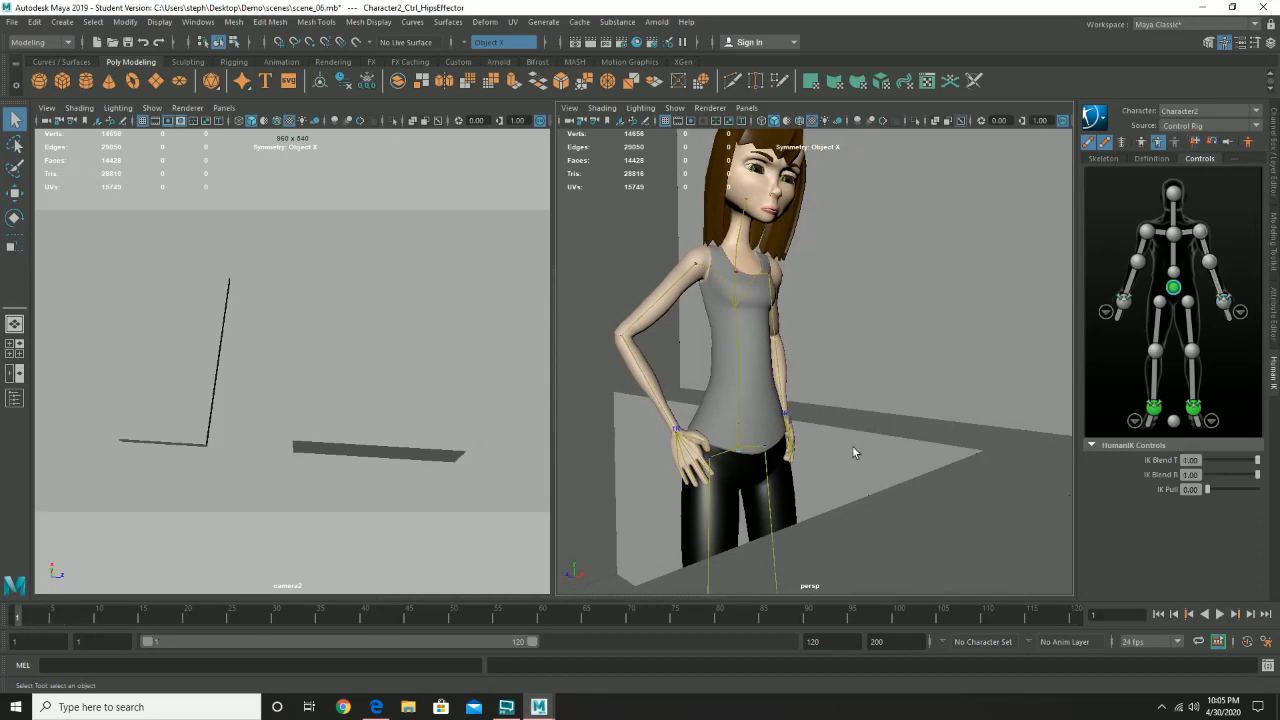
left_click_drag(854, 449, 900, 450, "alt")
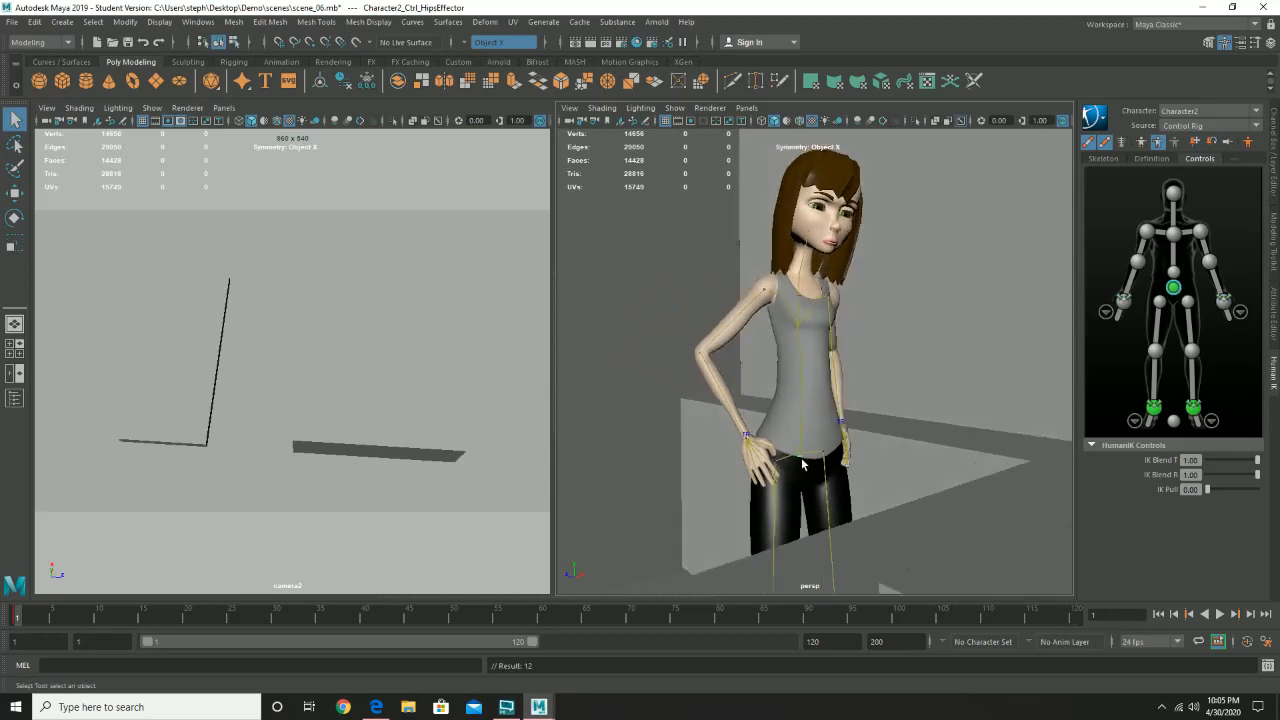
left_click(1147, 143)
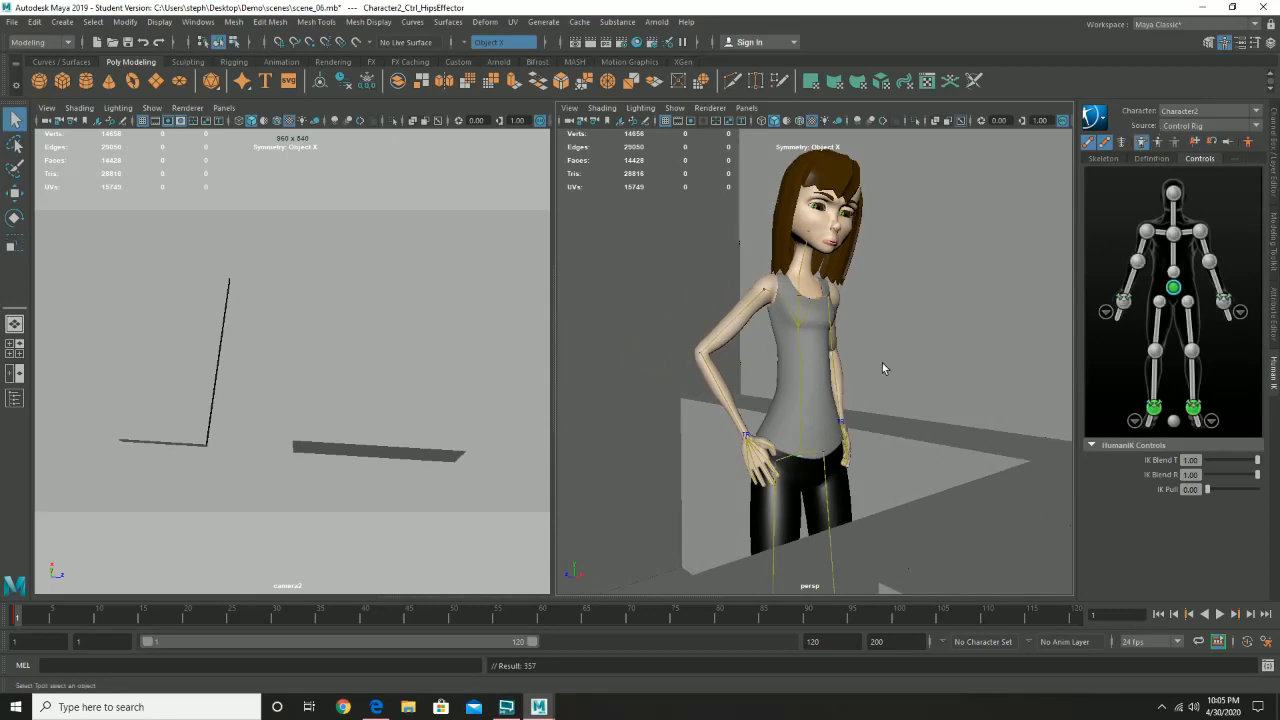
- Select the hips, left wrist and right wrist effectors together for moving
key("w")
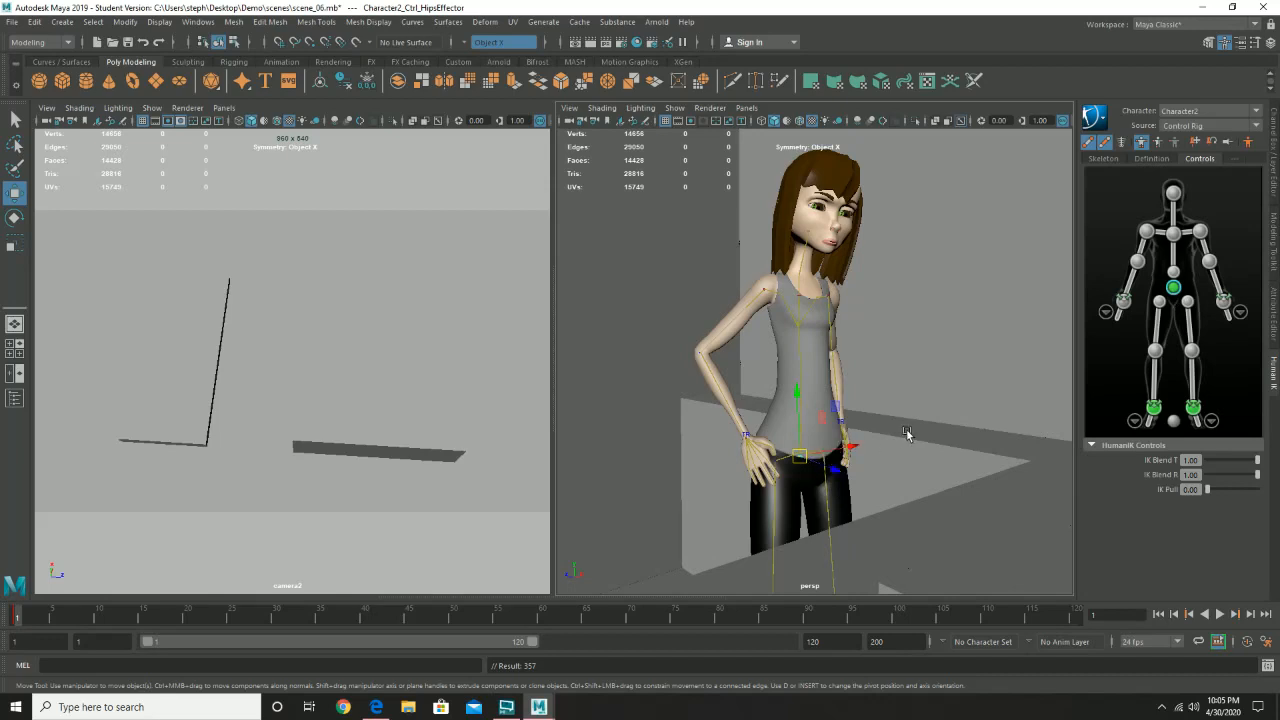
left_click(1224, 302)
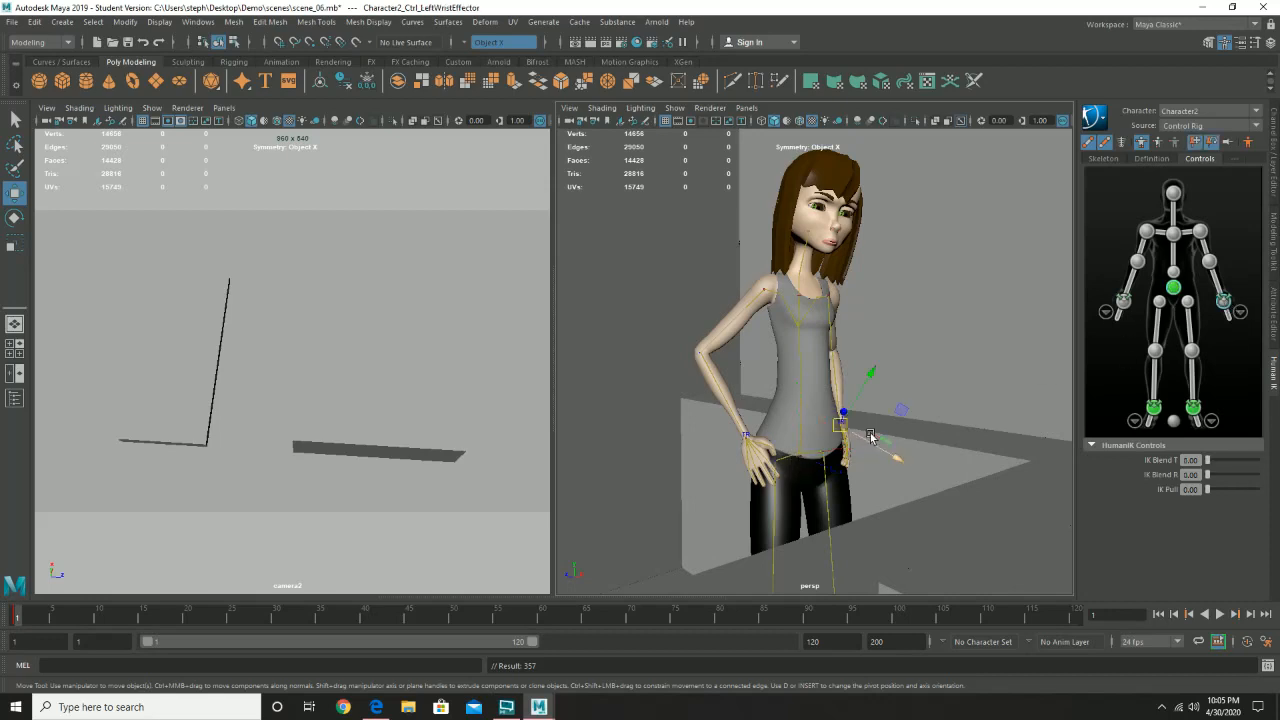
left_click_drag(871, 437, 829, 434, "alt")
right_click_drag(829, 434, 946, 482, "alt")
left_click_drag(980, 477, 962, 477, "alt")
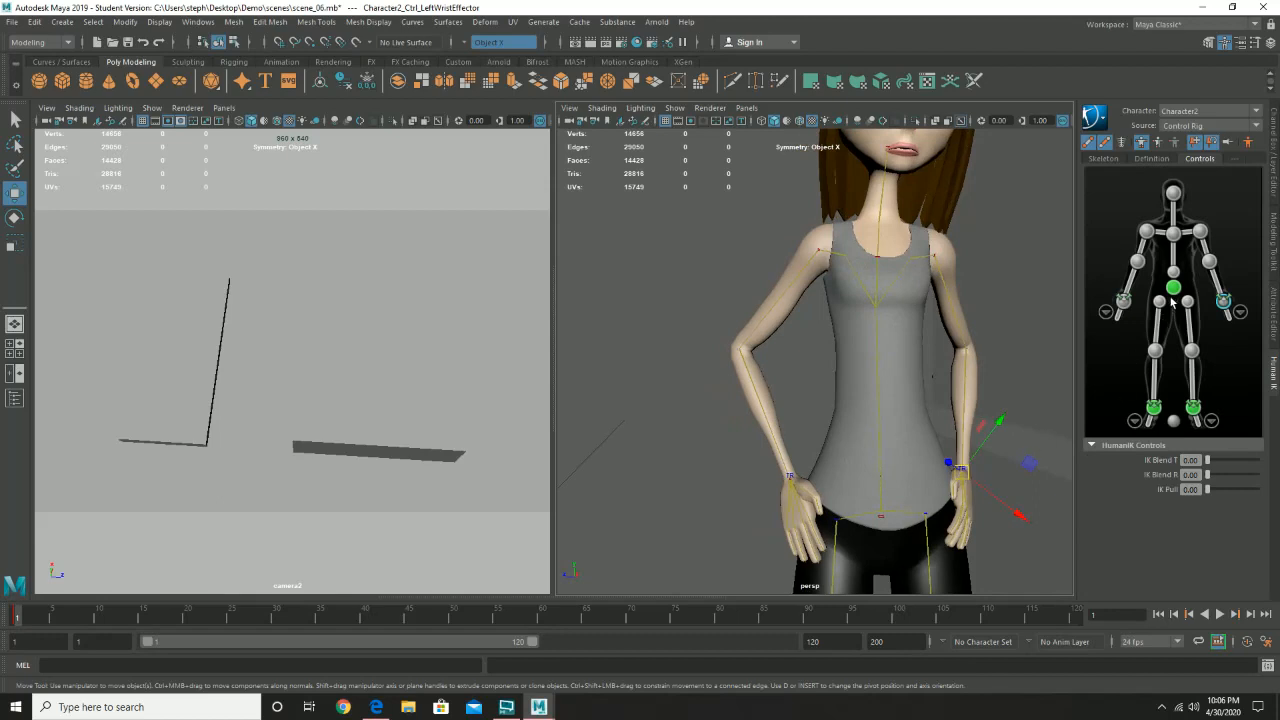
left_click(1173, 289)
left_click(961, 468)
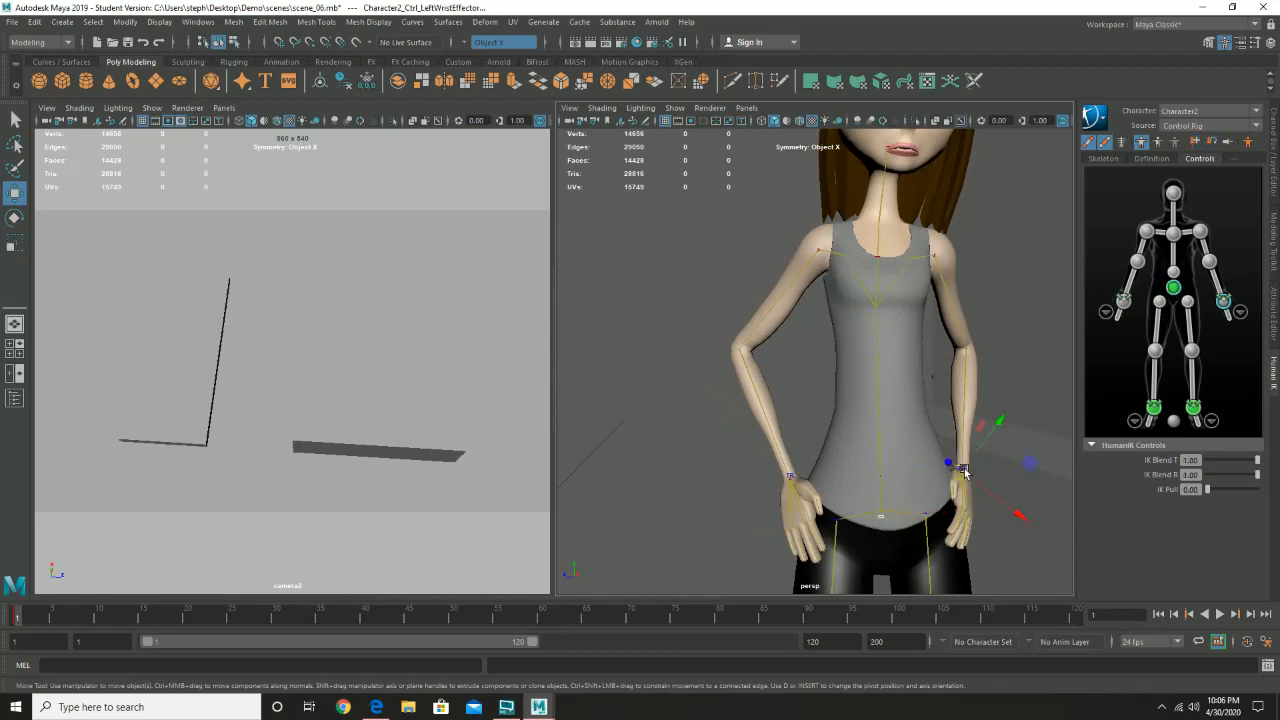
left_click(786, 477)
right_click_drag(952, 515, 849, 536, "alt")
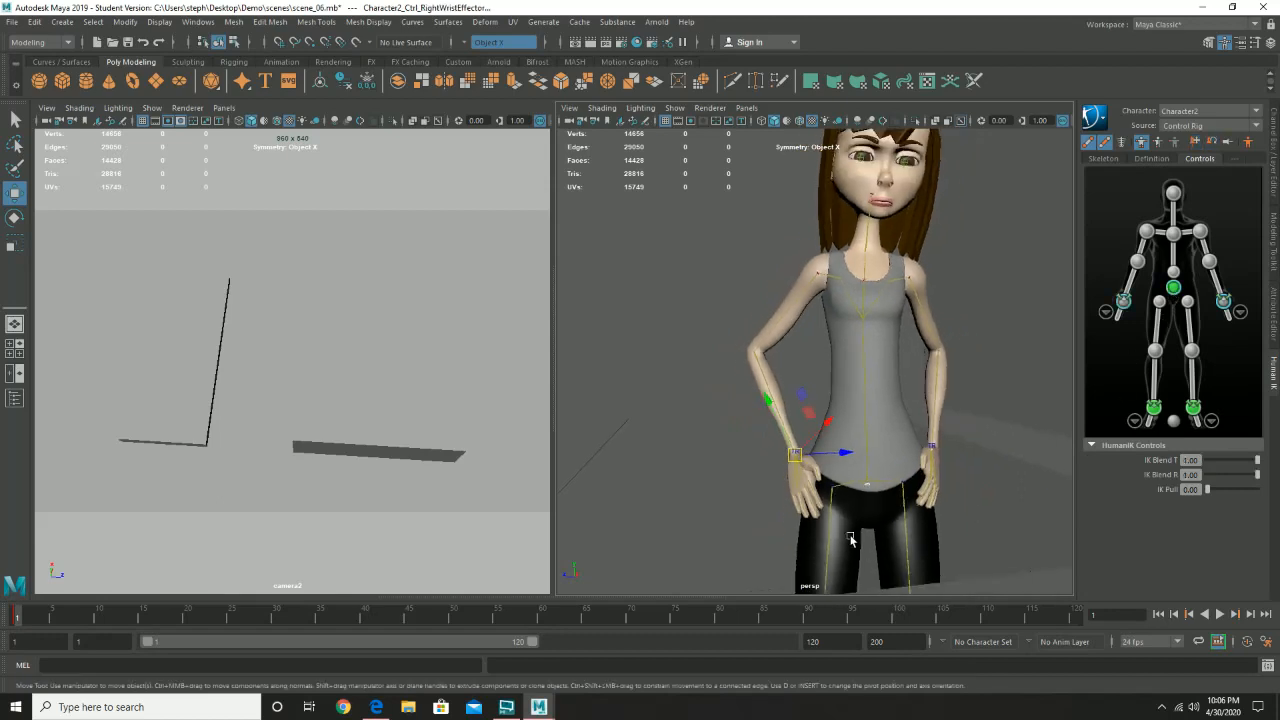
left_click_drag(849, 536, 922, 535, "alt")
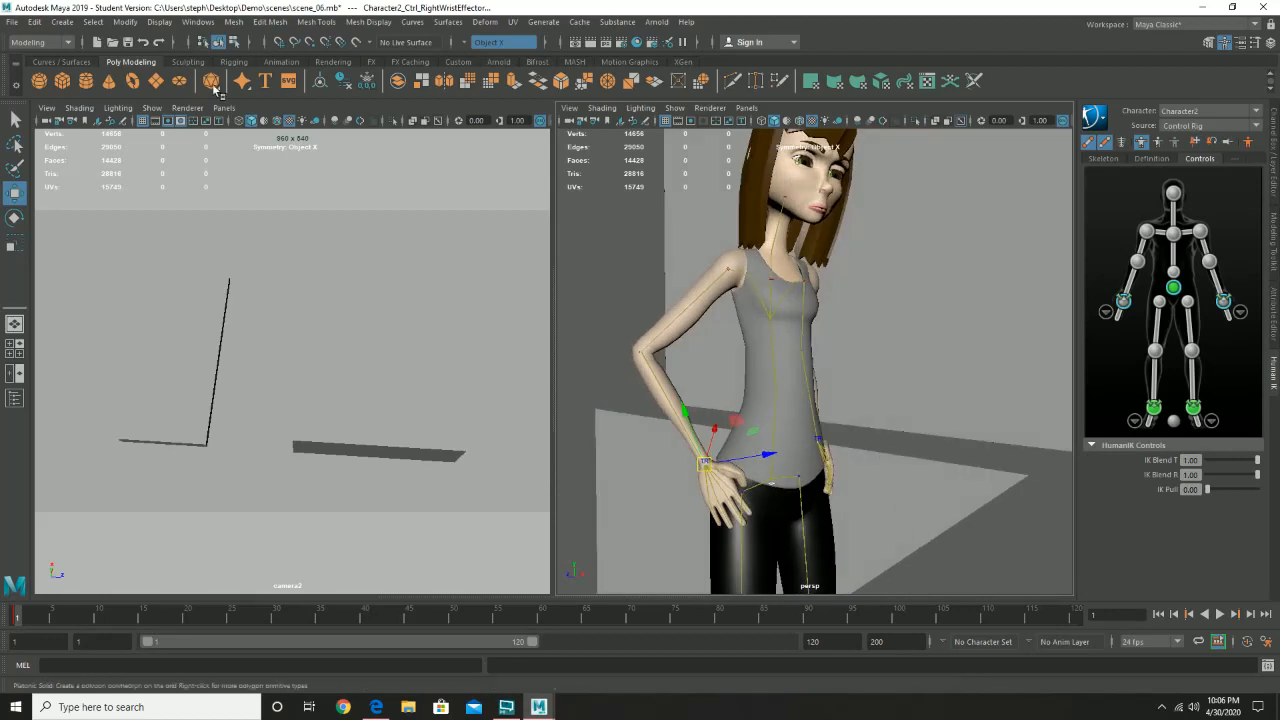
- Set the Move tool's axis orientation to World and close its settings
double_click(15, 192)
left_click(240, 208)
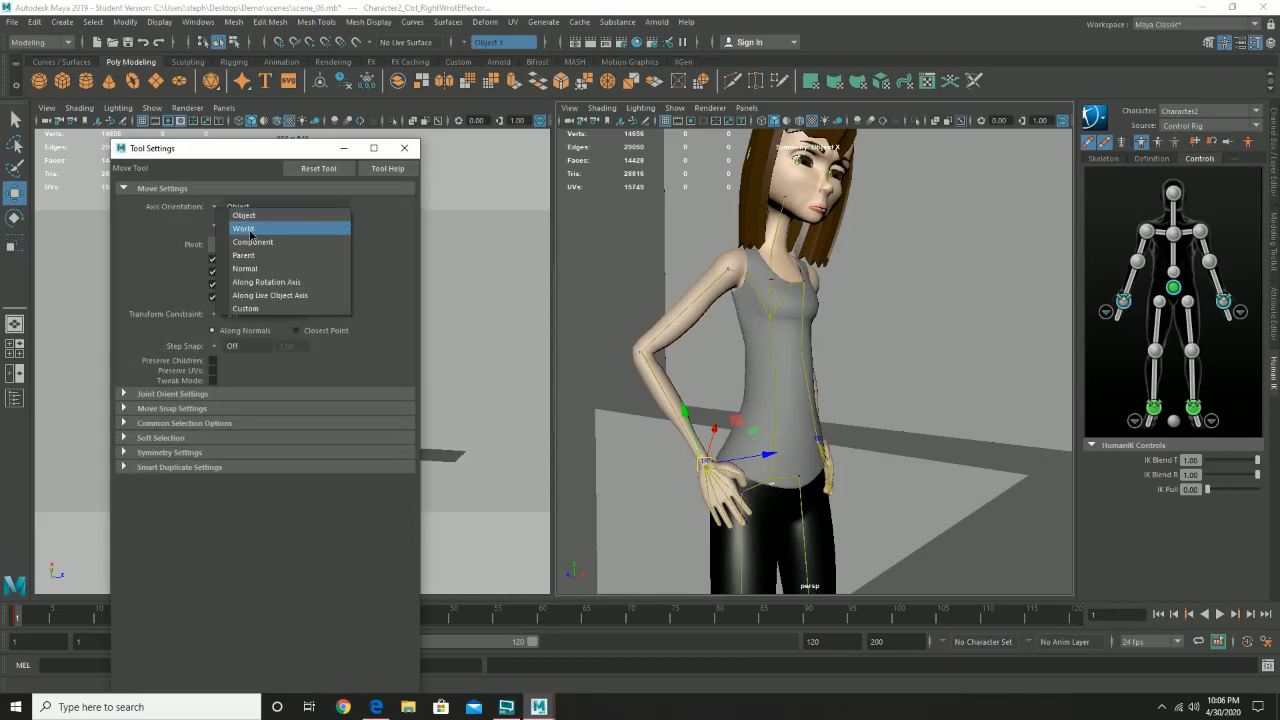
left_click(243, 228)
scroll(802, 462, "down", 1)
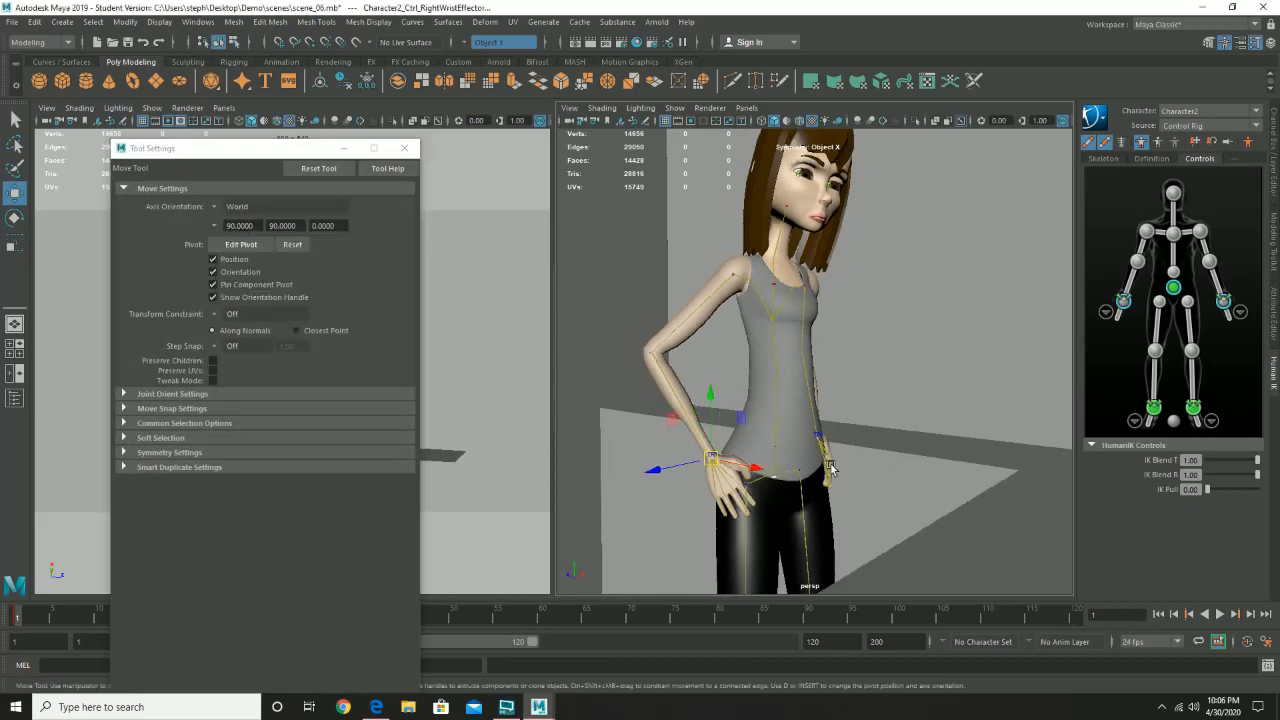
left_click(404, 149)
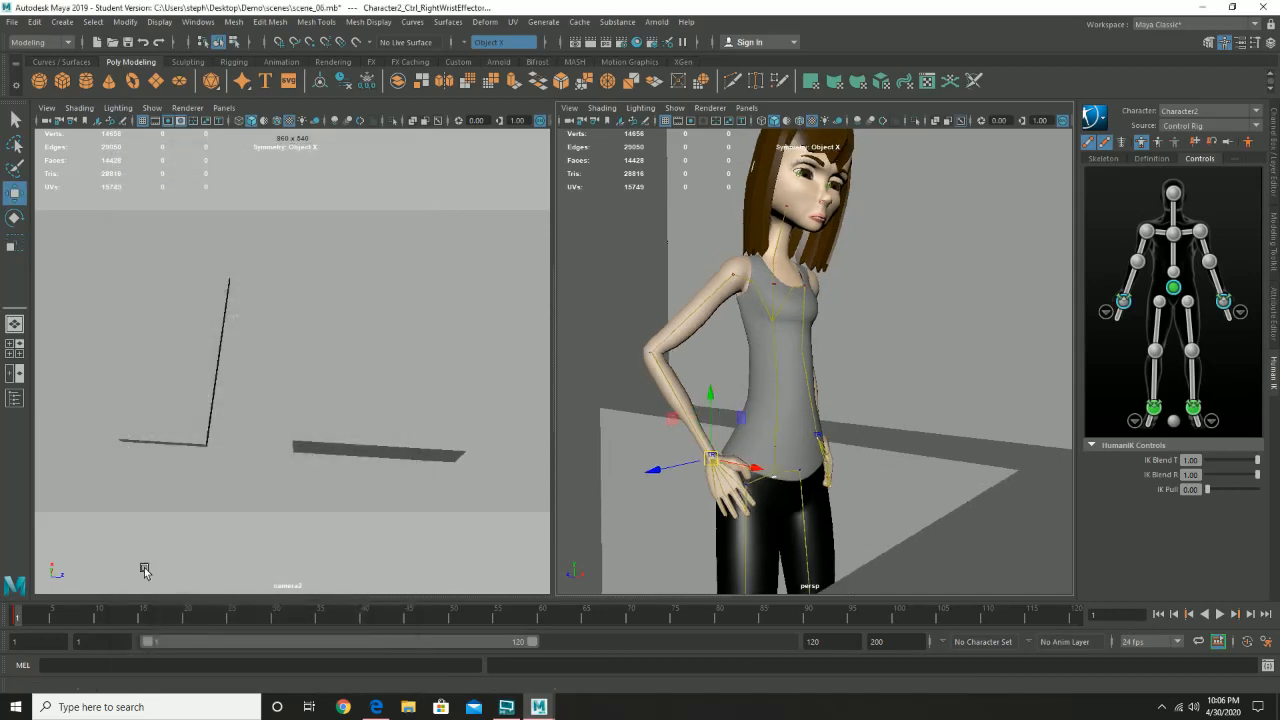
- Key the full-body pose at frame 1, and shift the hips and both wrists slightly downward at frame 24
key("s")
key("alt+v")
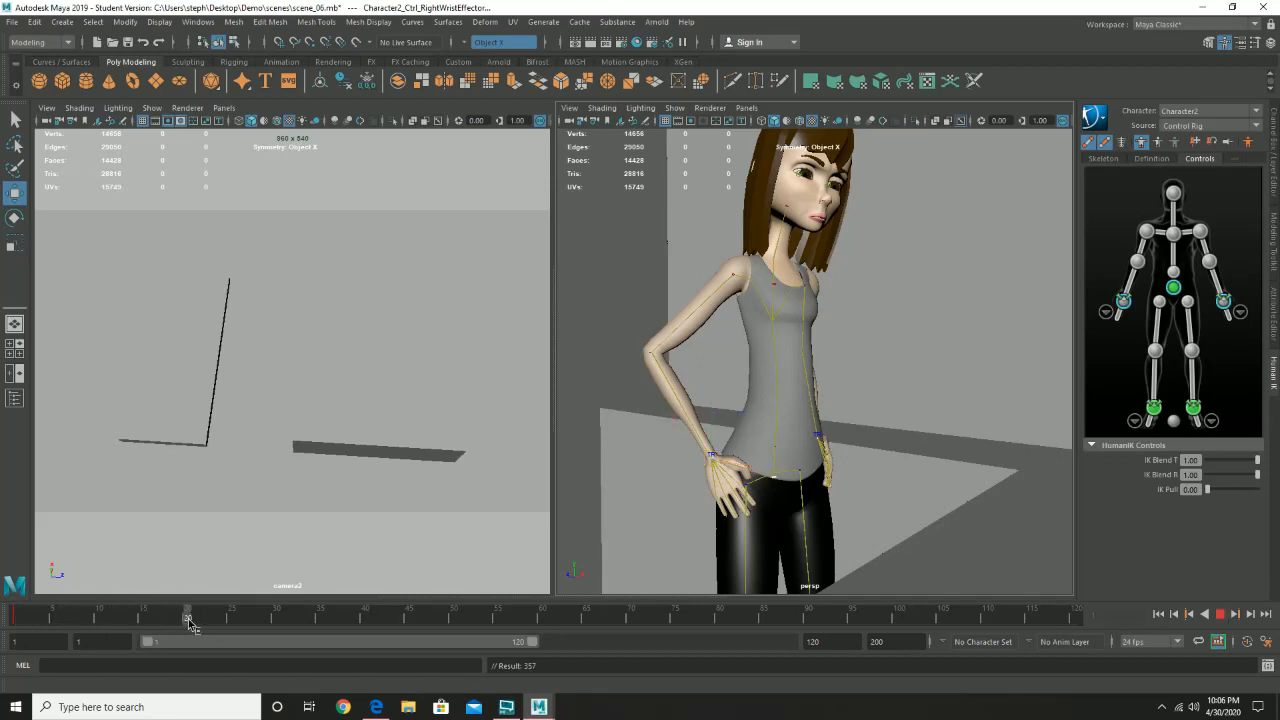
key("alt+v")
left_click_drag(793, 434, 731, 428, "alt")
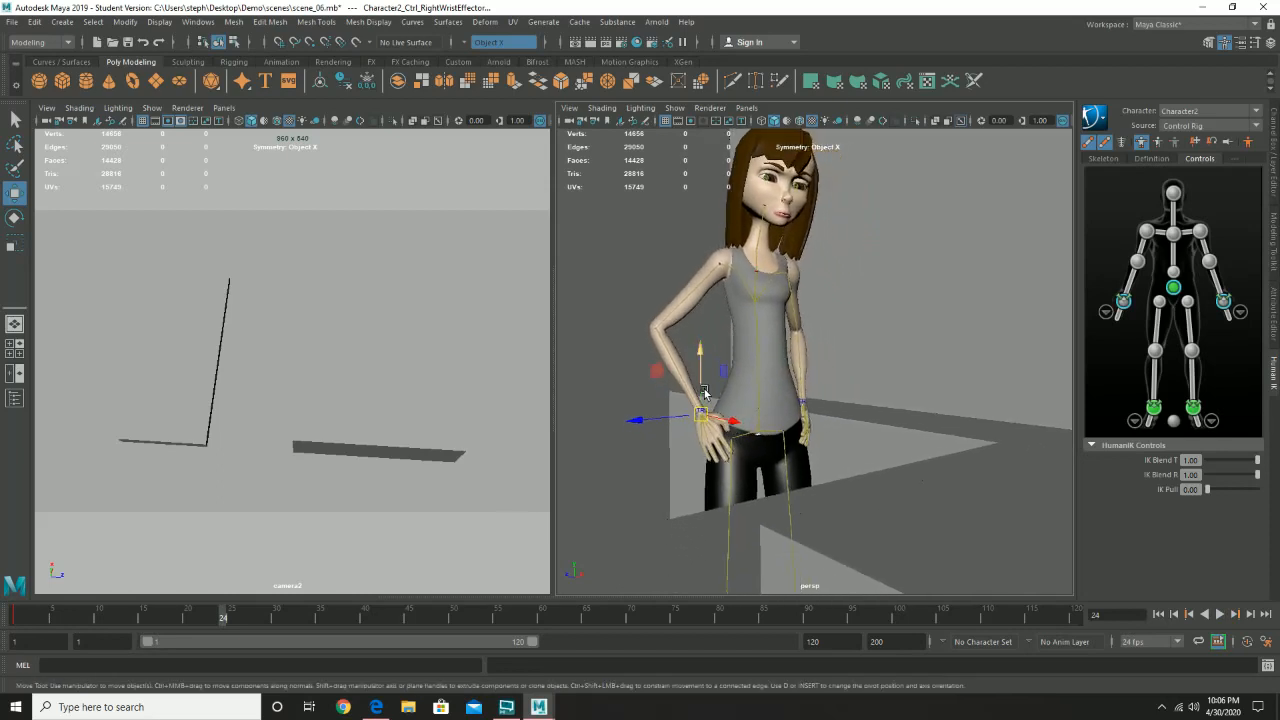
left_click_drag(703, 385, 704, 390)
left_click_drag(761, 432, 728, 429, "alt")
left_click_drag(728, 429, 790, 385, "alt")
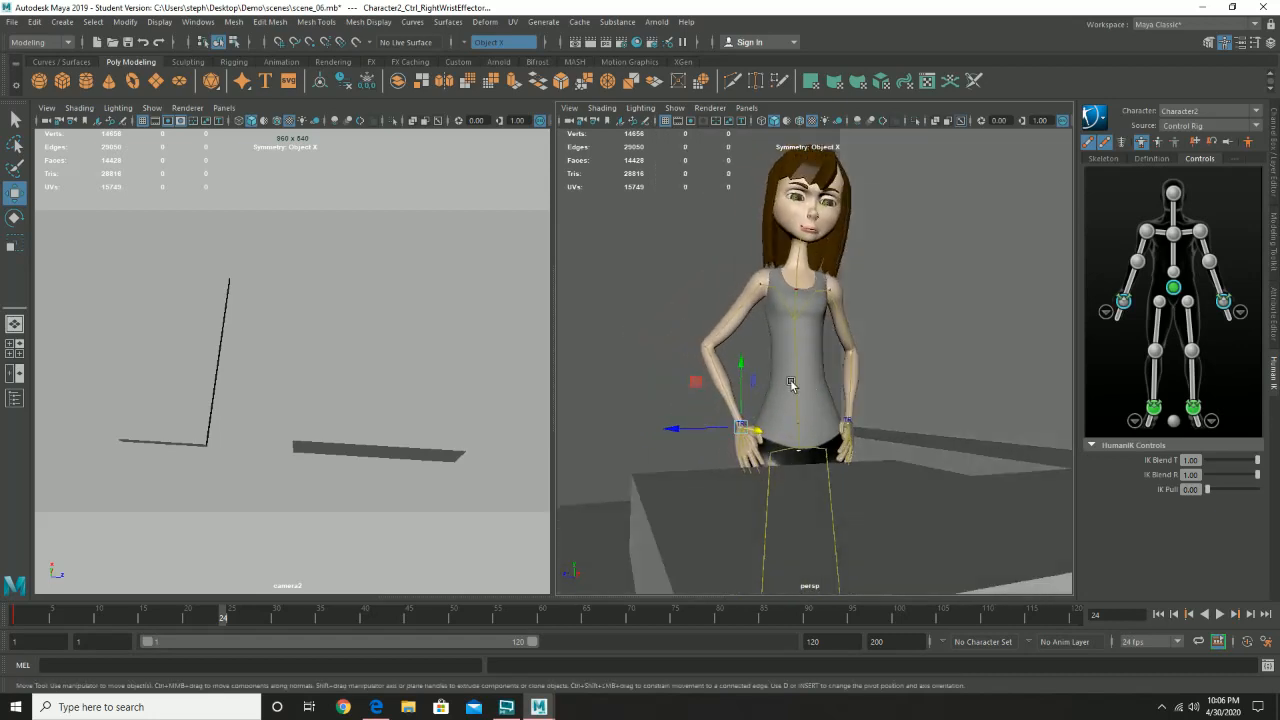
- Rotate the chest and hips slightly to vary the pose, and key the full body at frame 24
left_click(1173, 193)
left_click_drag(934, 243, 894, 262, "alt")
key("e")
left_click(1174, 235)
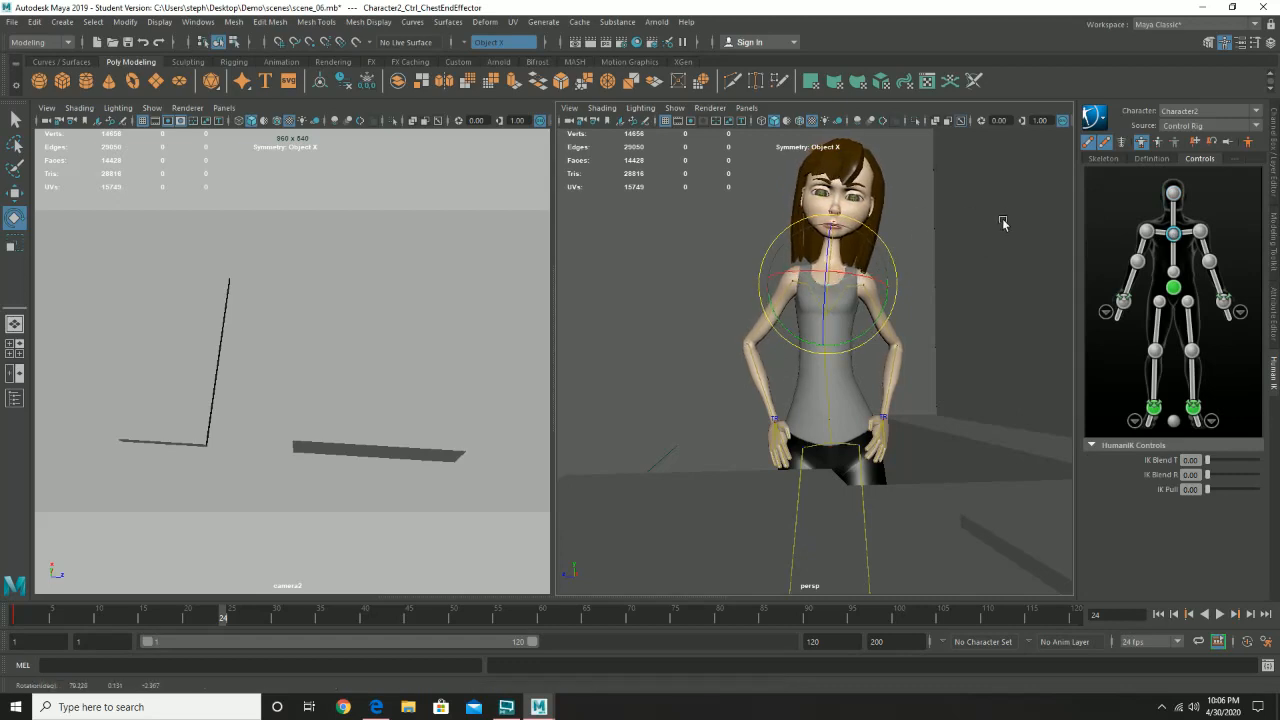
left_click(835, 447)
left_click_drag(896, 407, 895, 403)
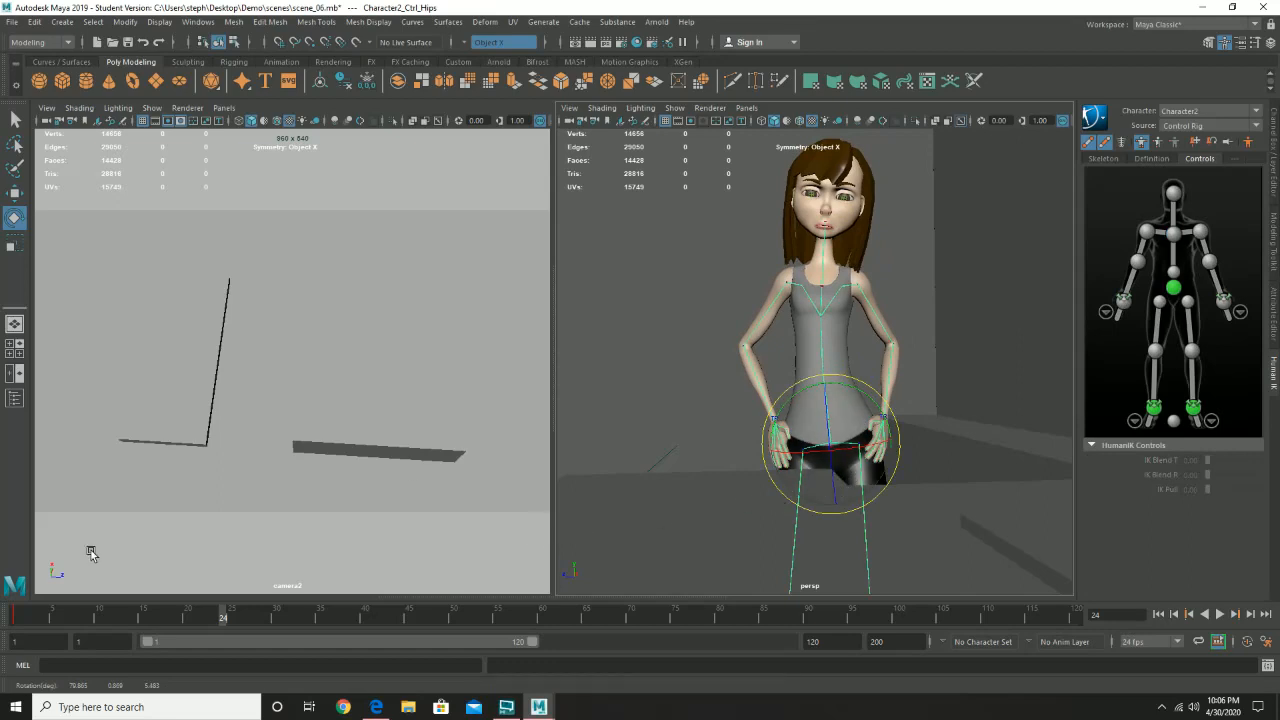
- Play the animation from frame 1 to review the motion into the frame 24 pose
left_click(25, 618)
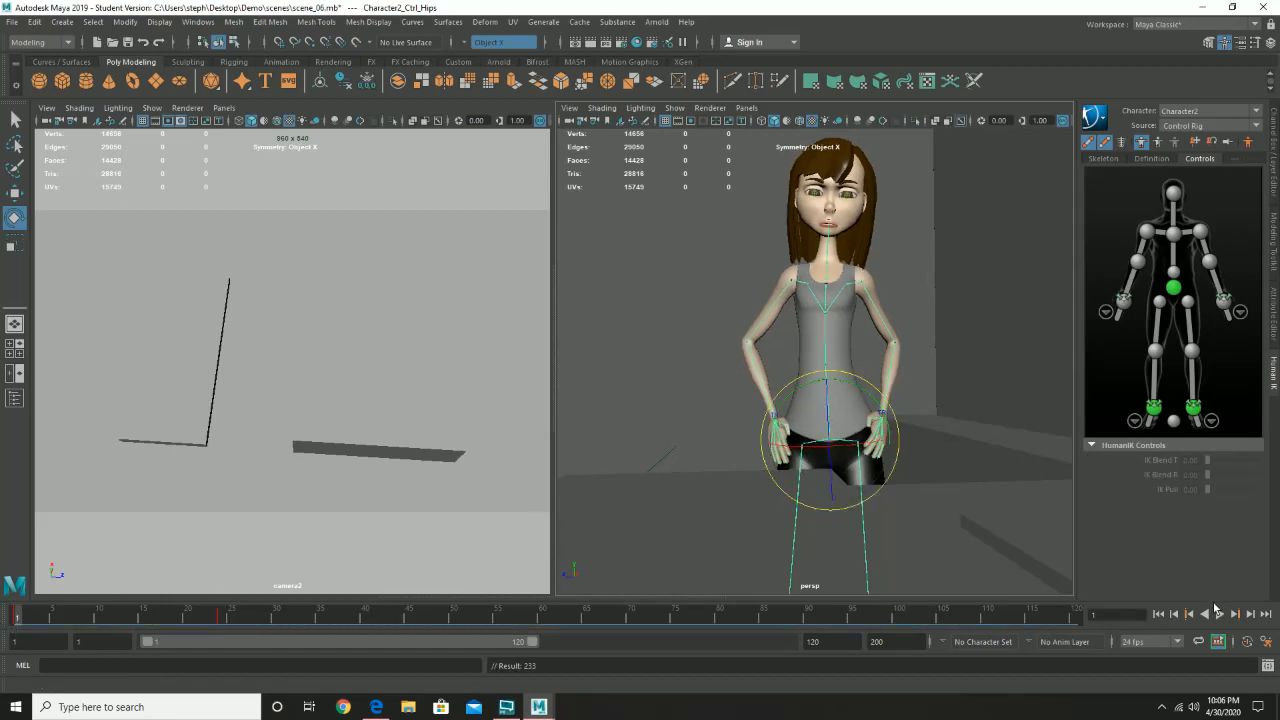
left_click(1218, 614)
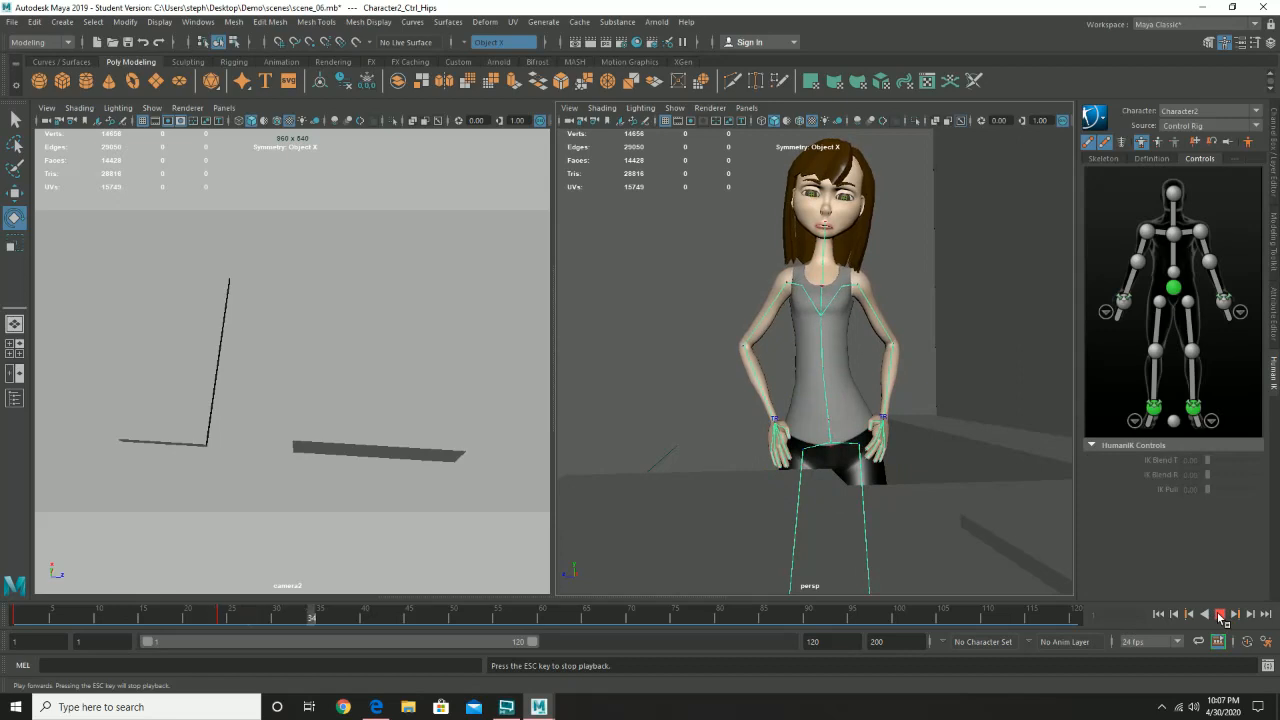
left_click(1218, 614)
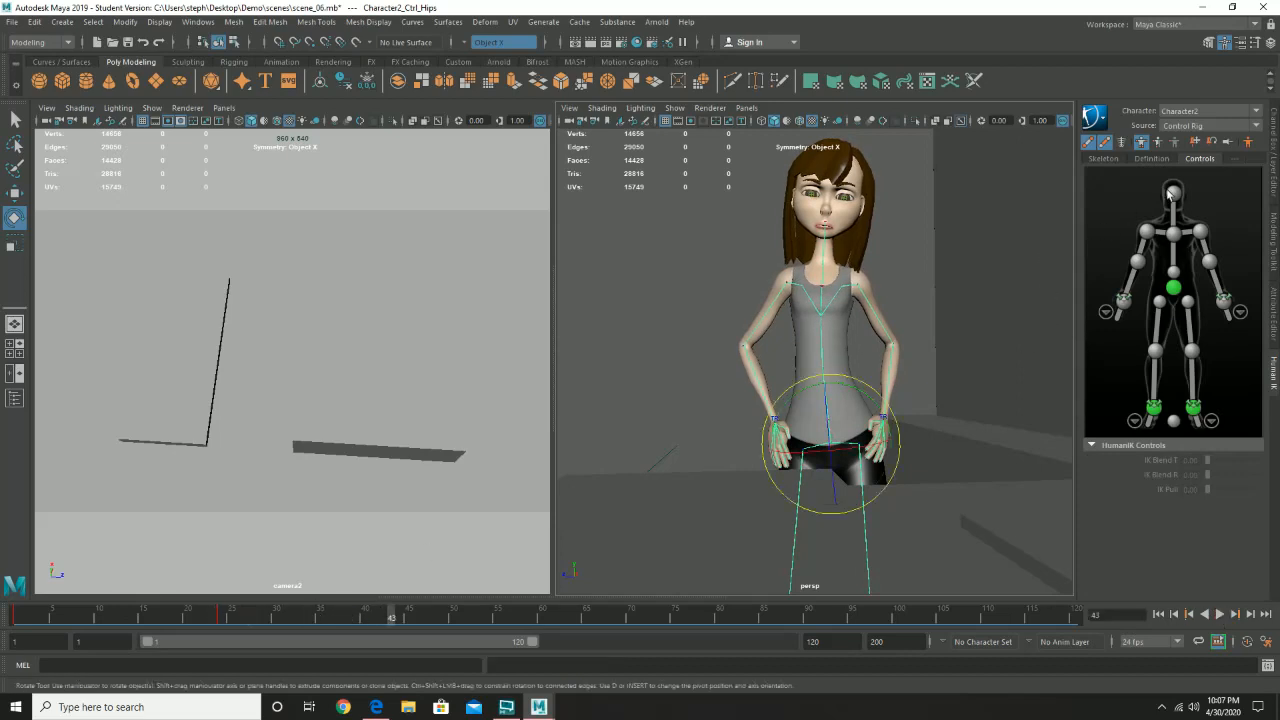
- Go to frame 48 and rotate the head effector slightly
left_click_drag(365, 607, 226, 622)
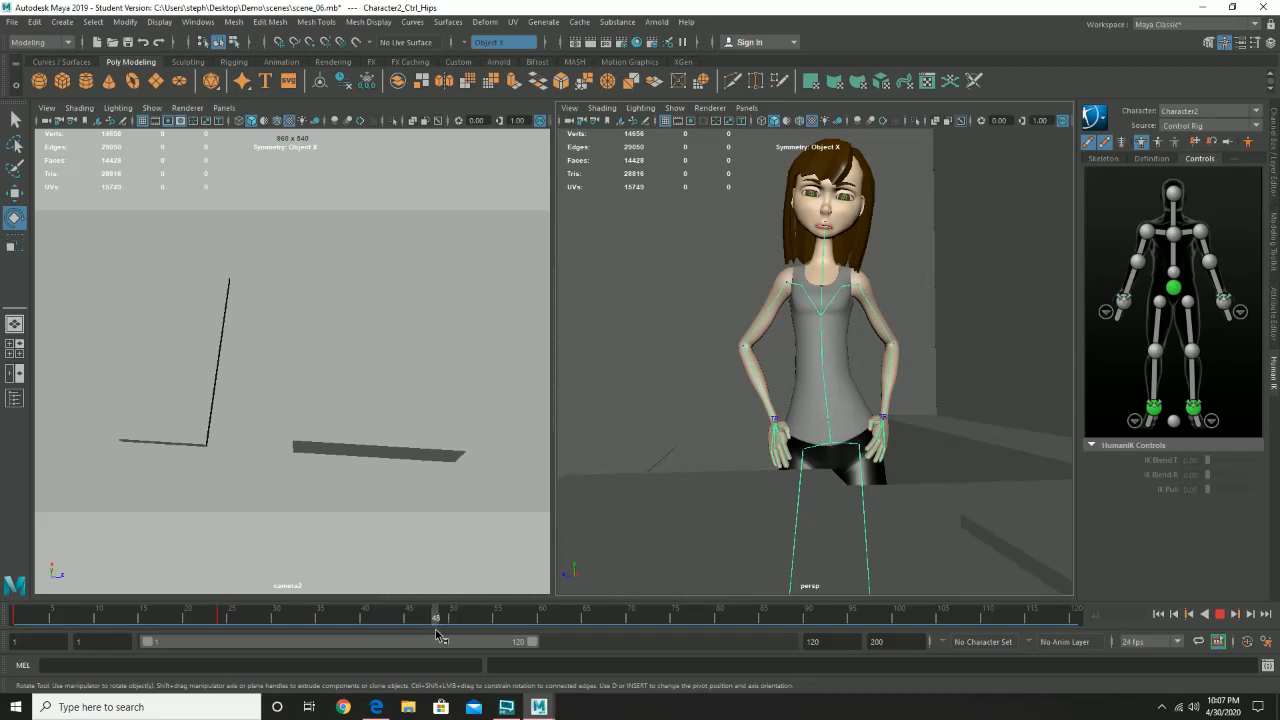
left_click_drag(437, 635, 438, 634)
left_click(1174, 192)
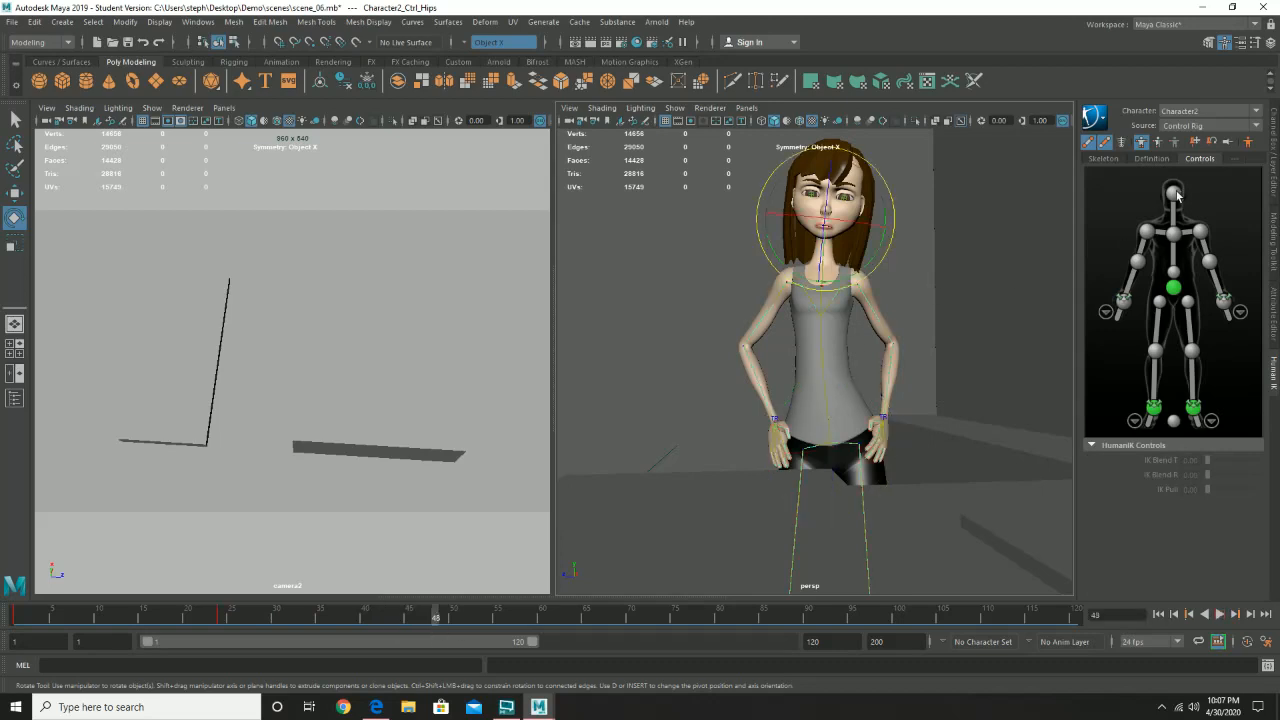
left_click_drag(893, 213, 896, 210)
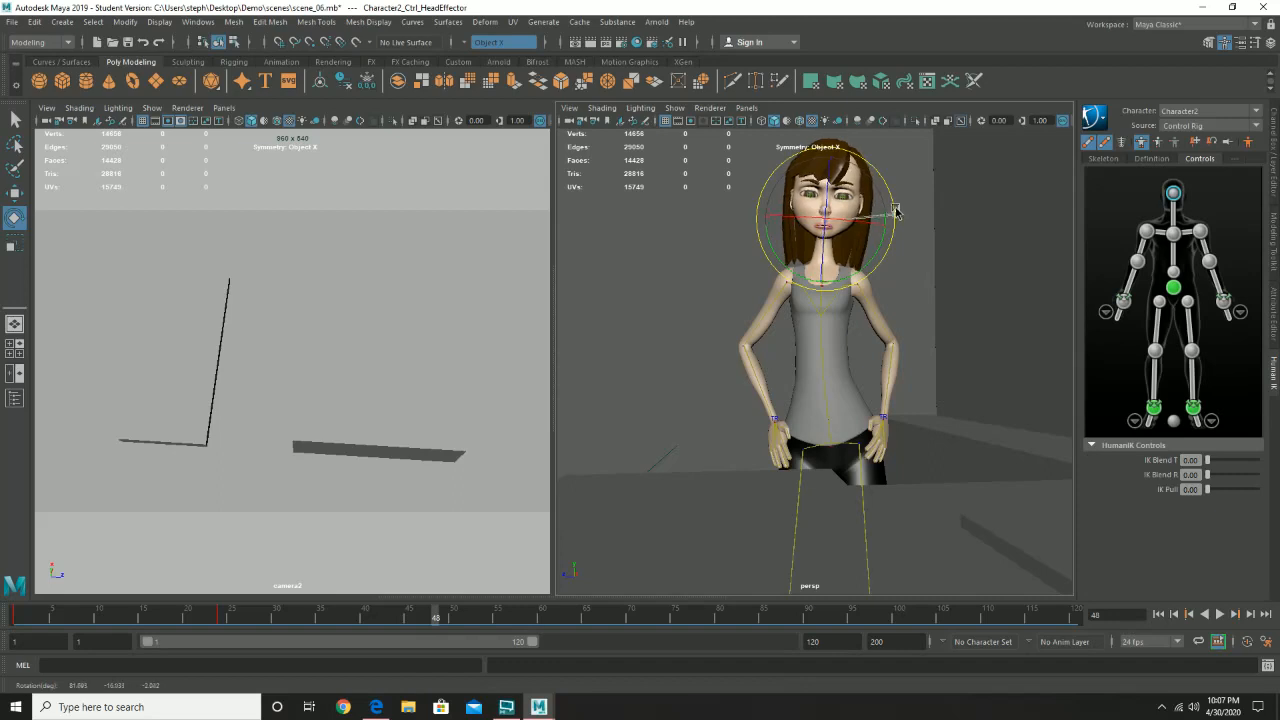
- Rotate the chest and hips effectors to lean the upper body sideways, and key the full body at frame 48
left_click(1174, 234)
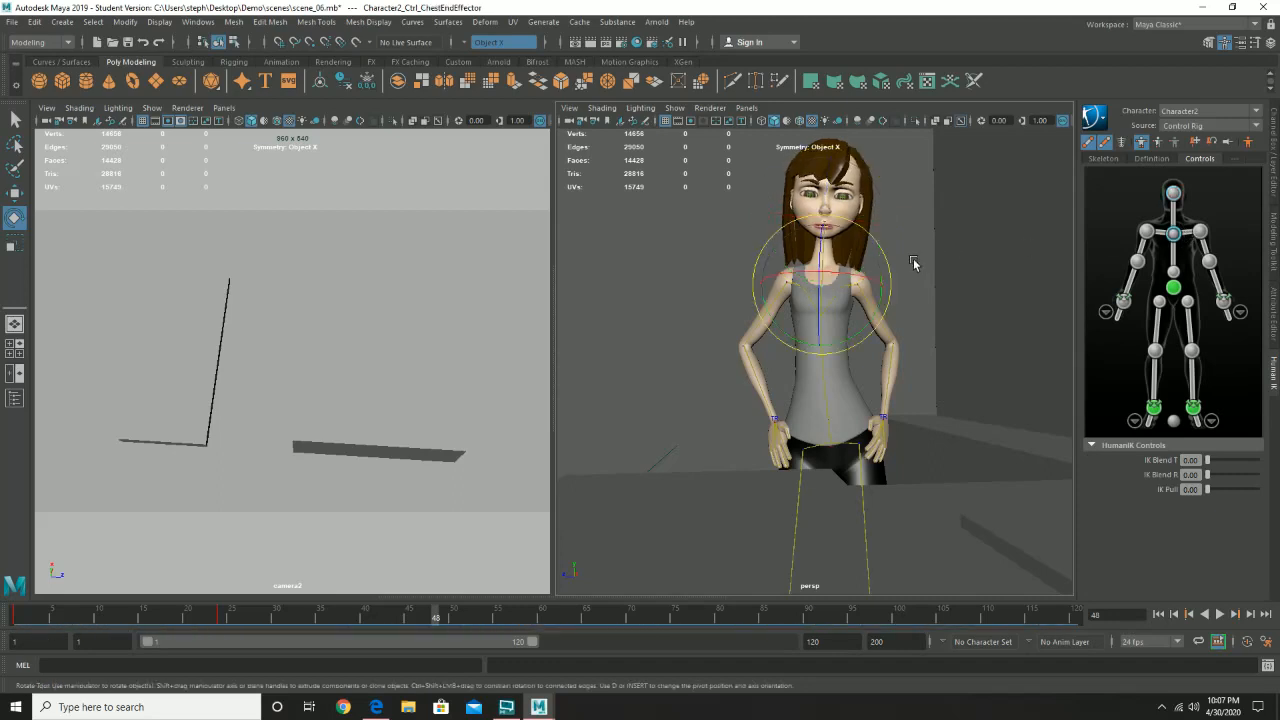
left_click_drag(884, 273, 888, 265)
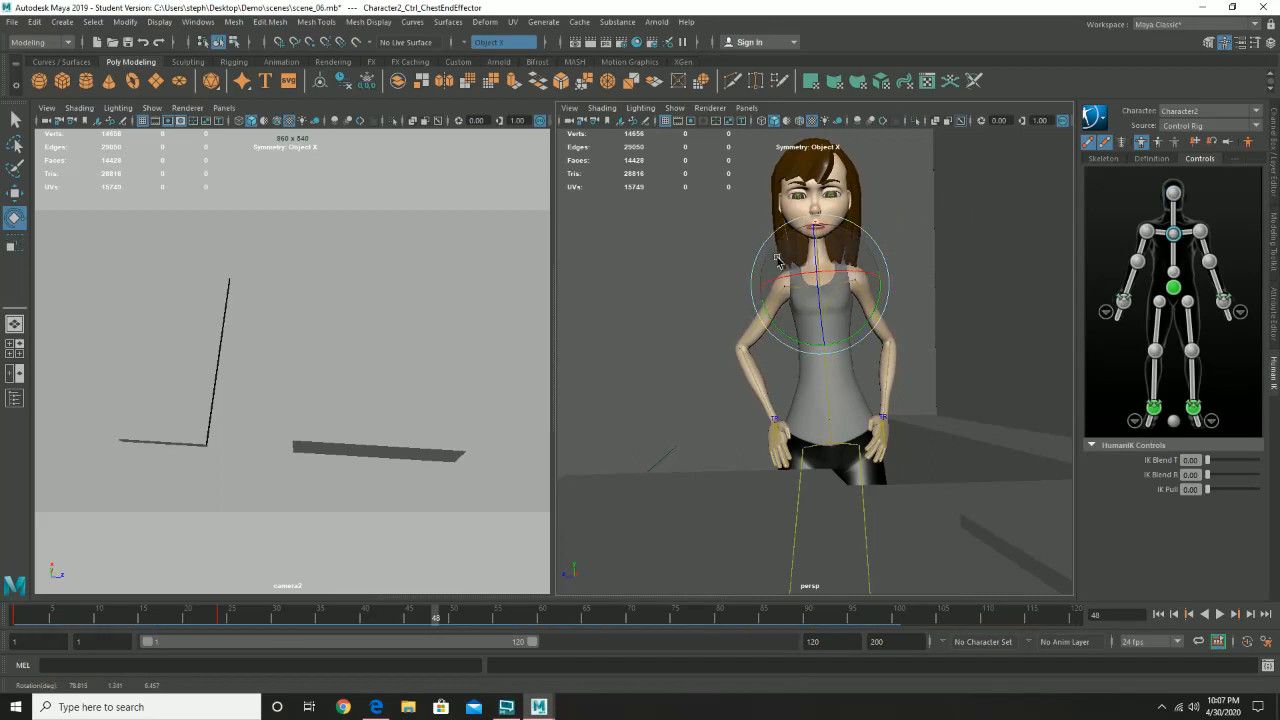
left_click_drag(777, 260, 798, 229)
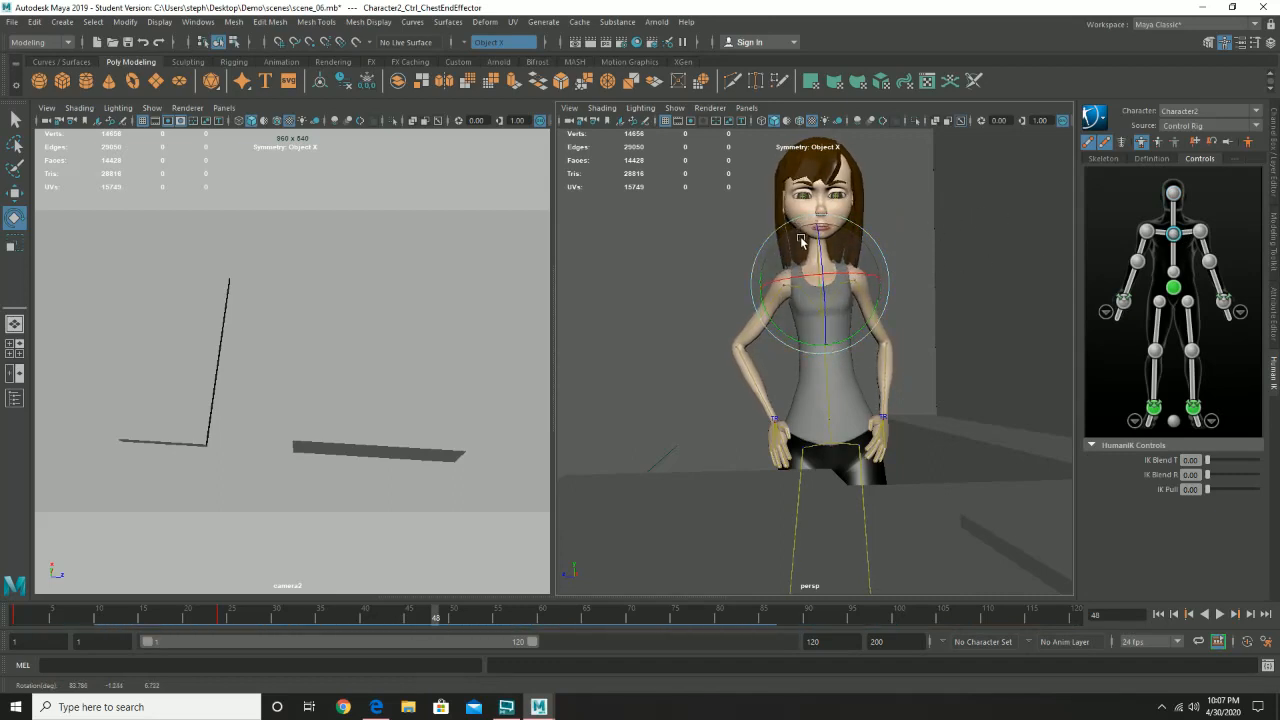
left_click_drag(796, 277, 790, 280)
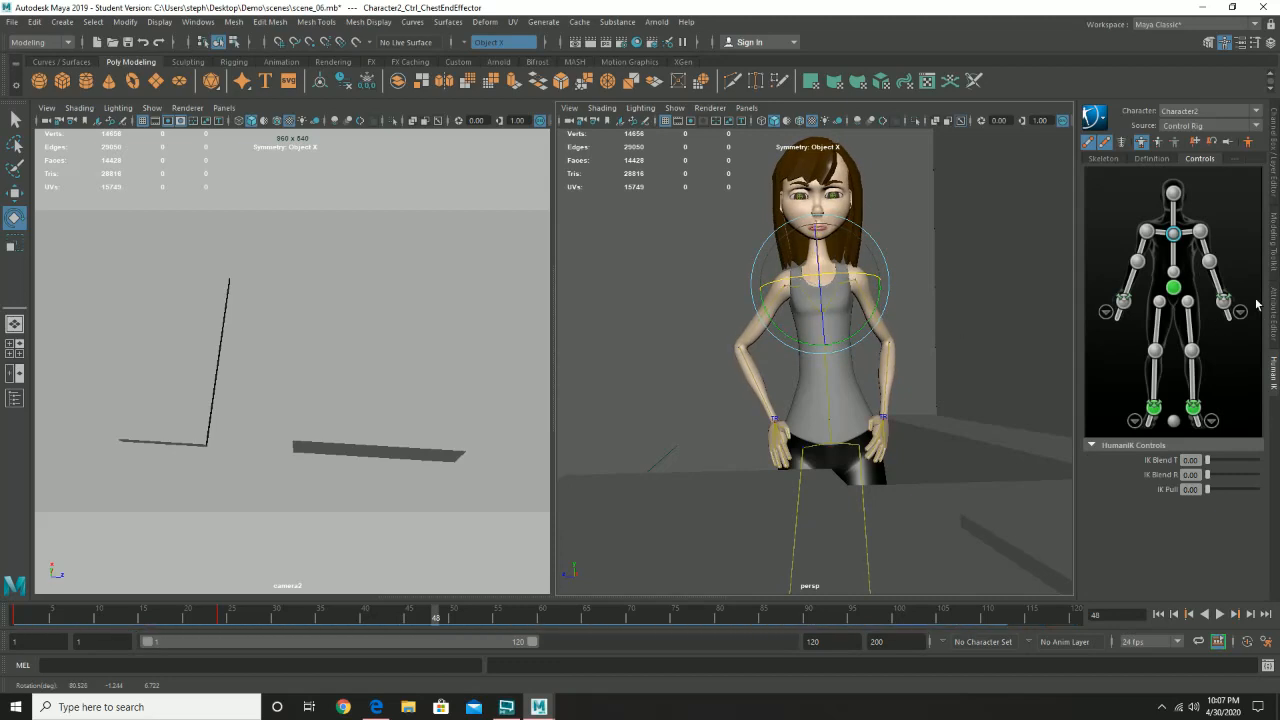
left_click(1174, 288)
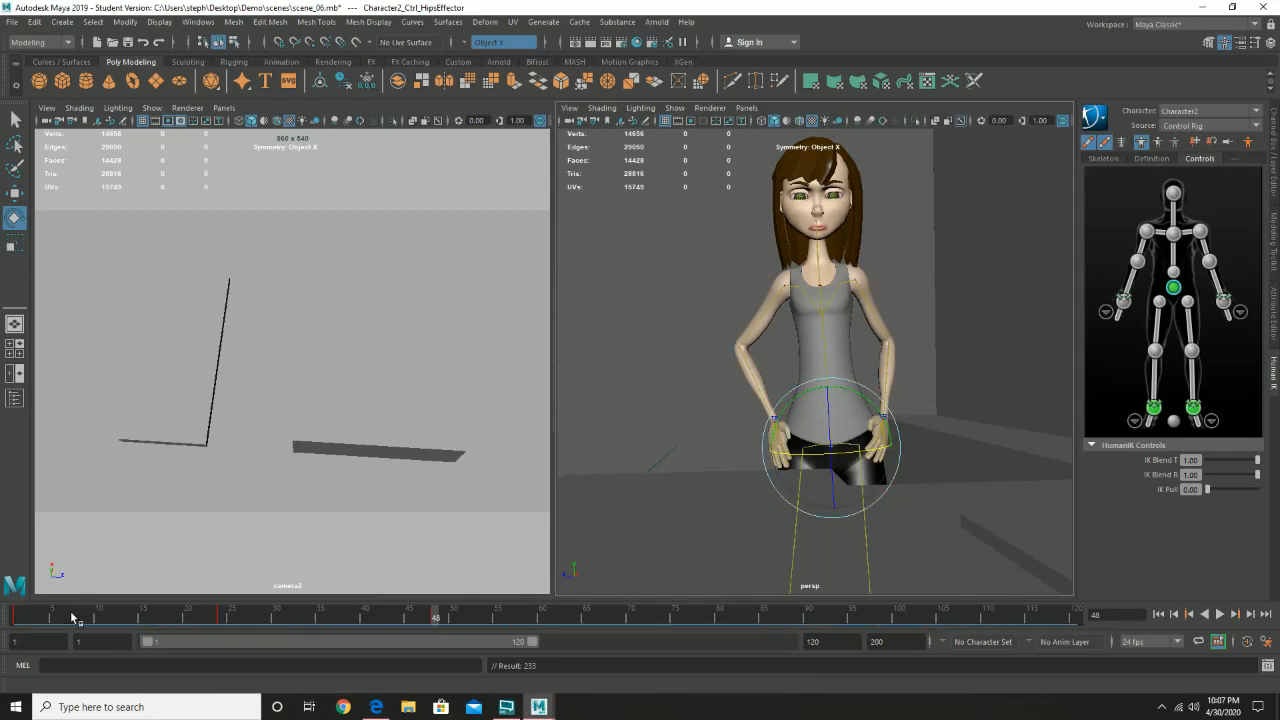
- Play the animation from frame 1 to review the motion through the frame 48 pose
left_click_drag(71, 615, 15, 615)
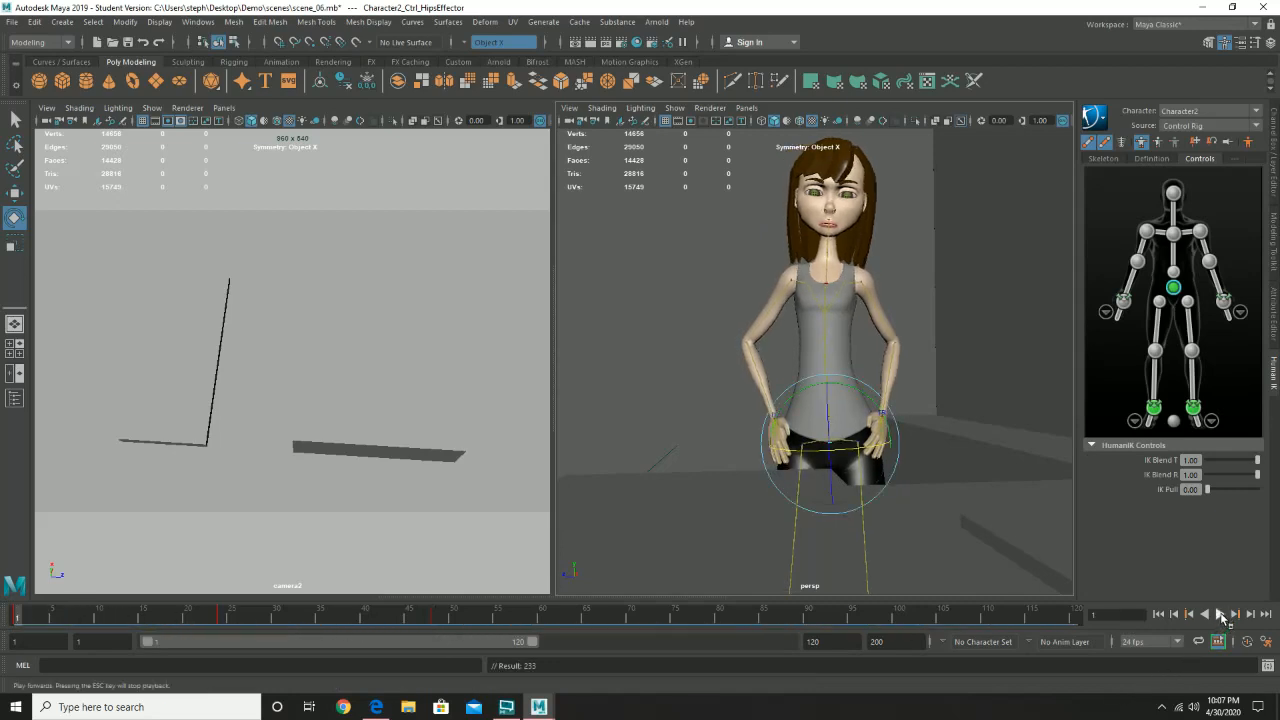
left_click(1220, 615)
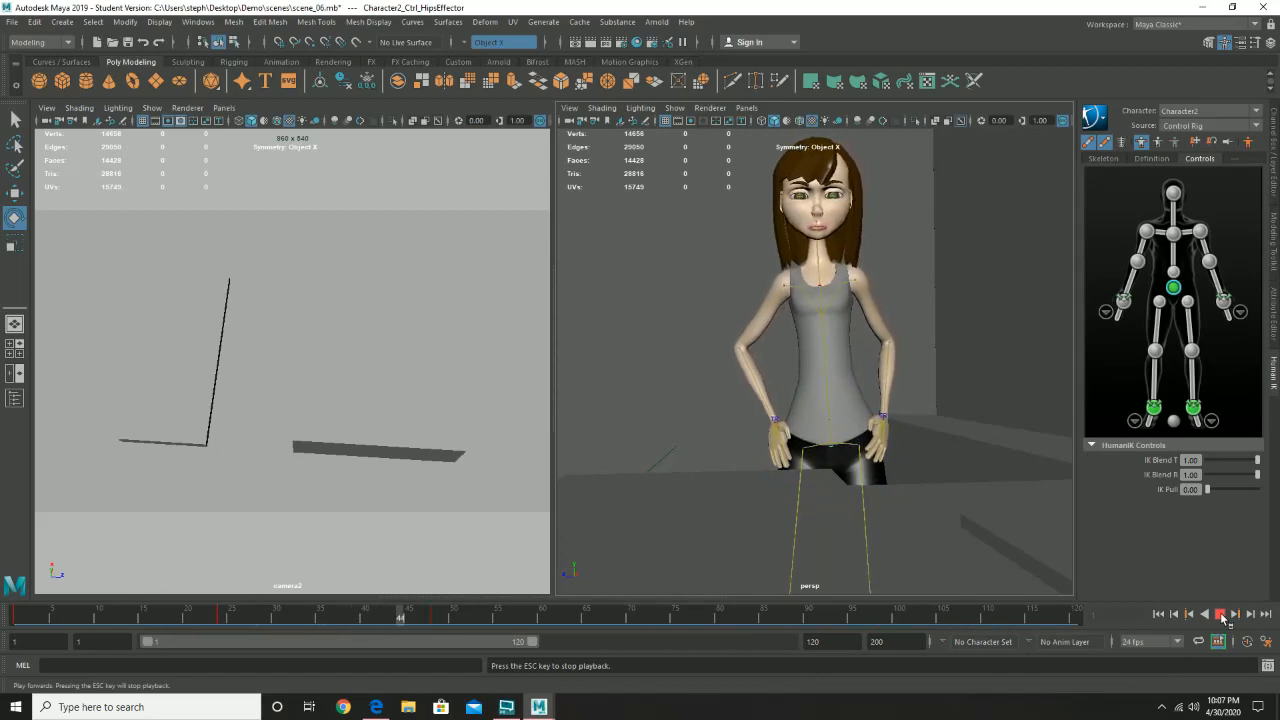
left_click(1221, 615)
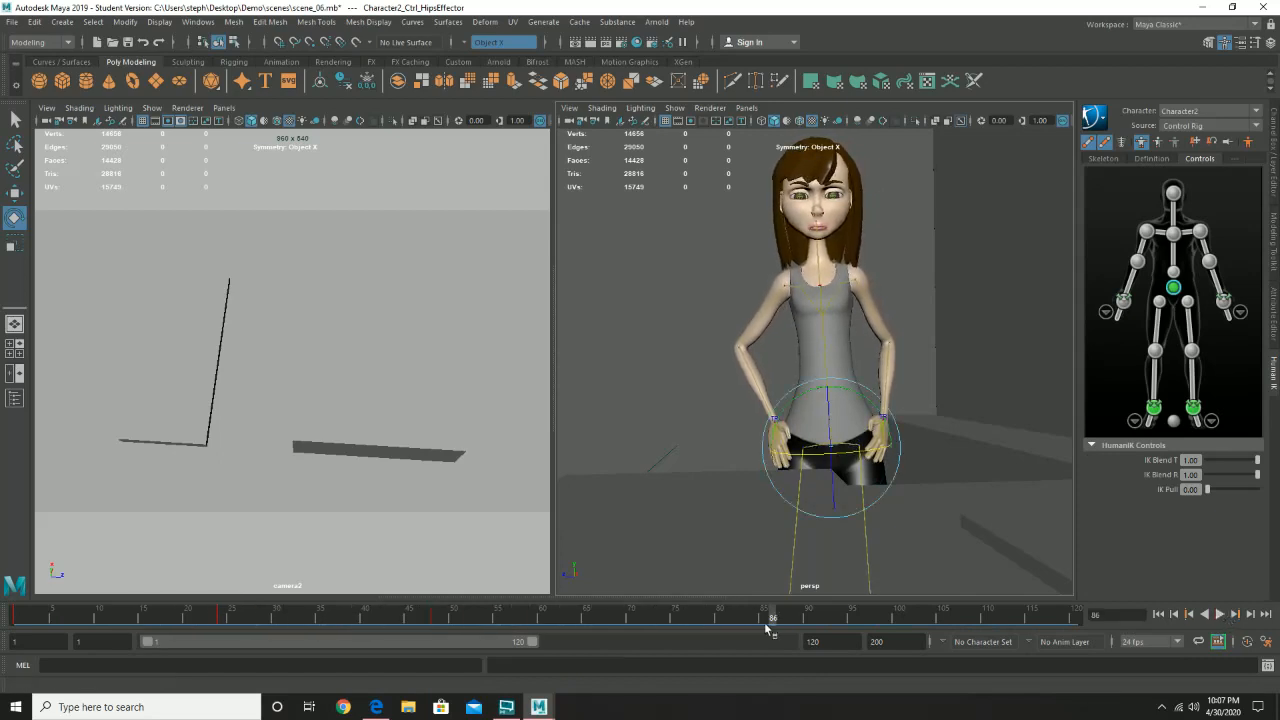
- Go to frame 72 and rotate the hips effector to bring the torso back upright
mouse_move(345, 616)
left_mouse_down()
mouse_move(36, 617)
mouse_move(829, 620)
mouse_move(718, 620)
left_mouse_up()
key("alt+v")
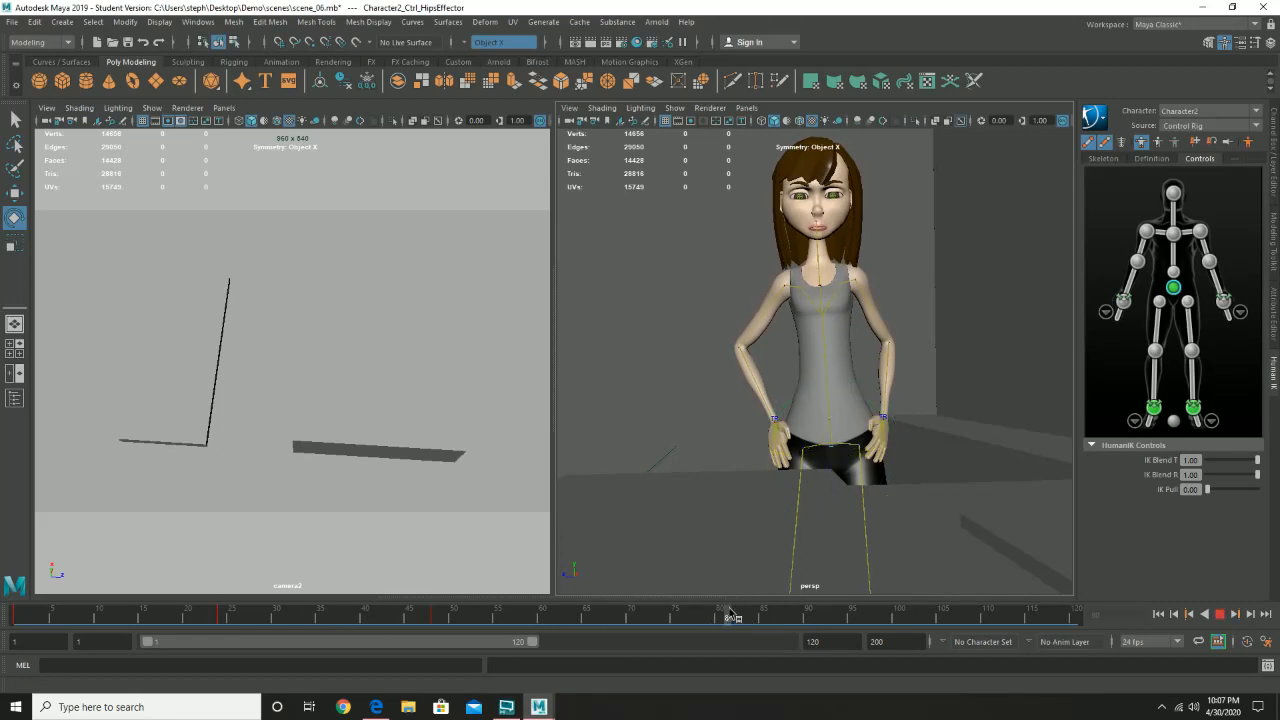
mouse_move(820, 617)
left_mouse_down()
mouse_move(438, 630)
mouse_move(668, 628)
mouse_move(652, 630)
left_mouse_up()
key("e")
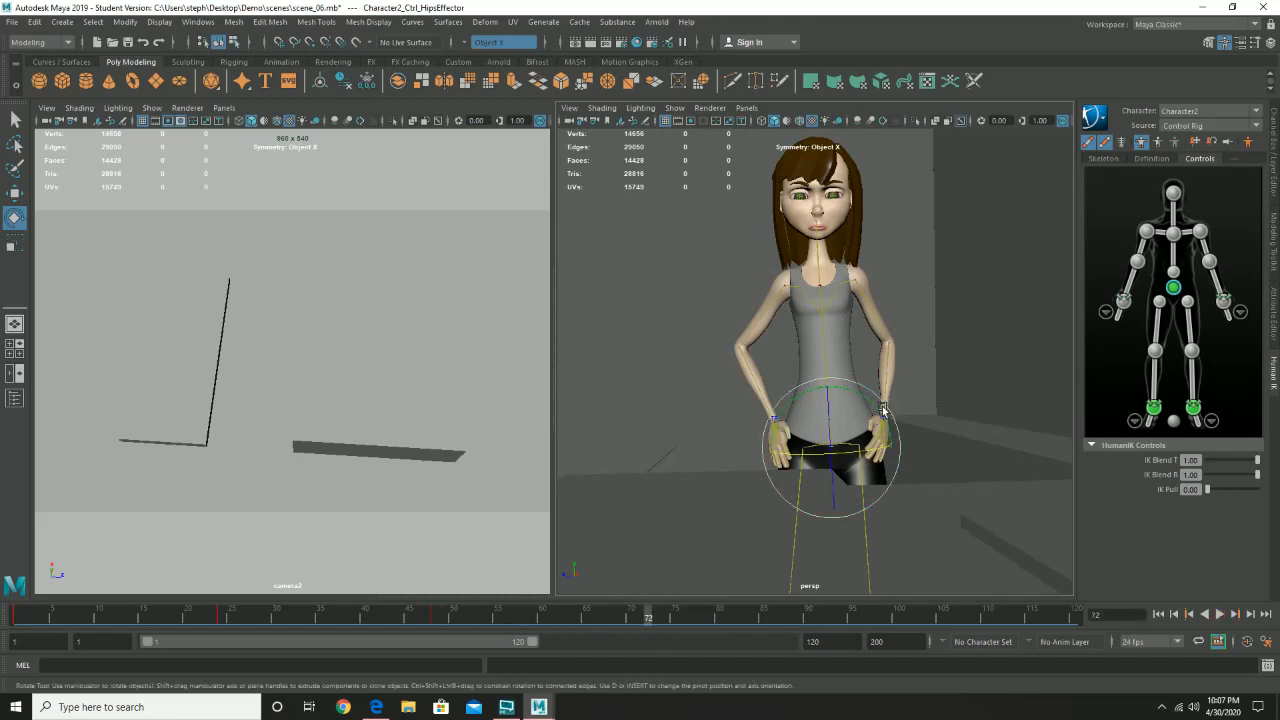
left_click_drag(883, 410, 879, 411)
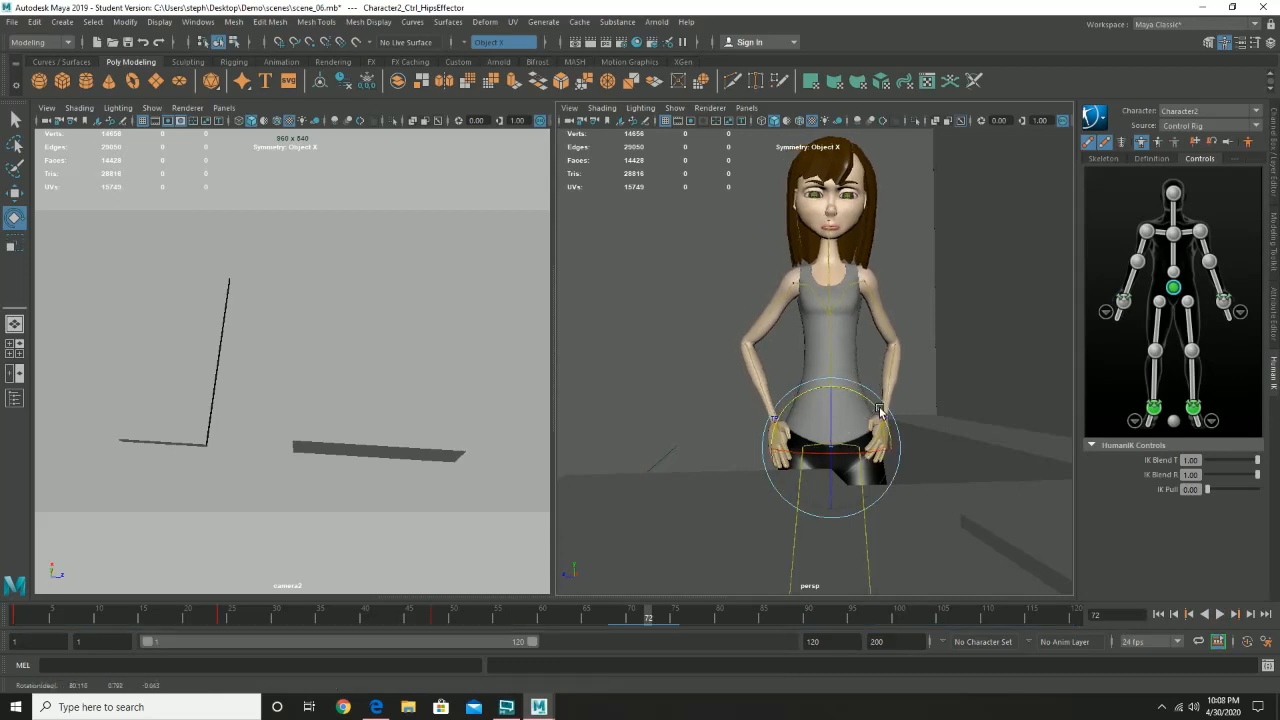
- Try rotating the left shoulder effector at frame 72
left_click(1200, 232)
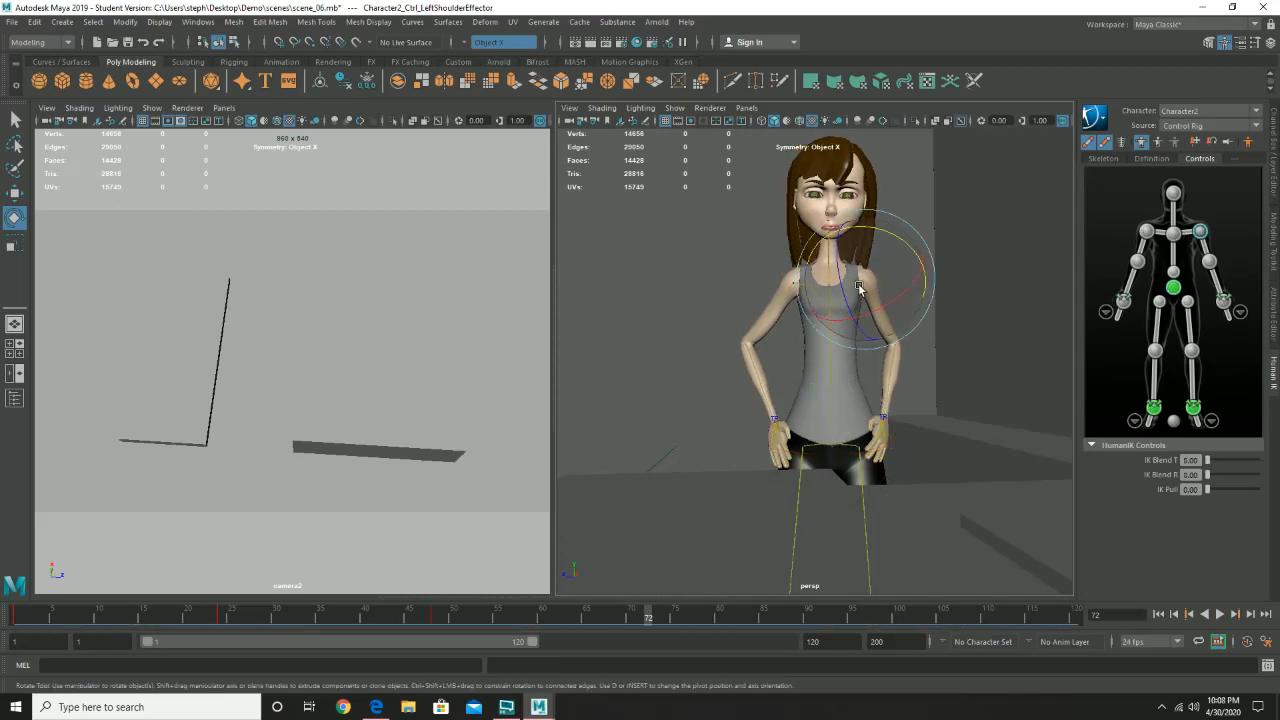
left_click_drag(884, 229, 888, 233)
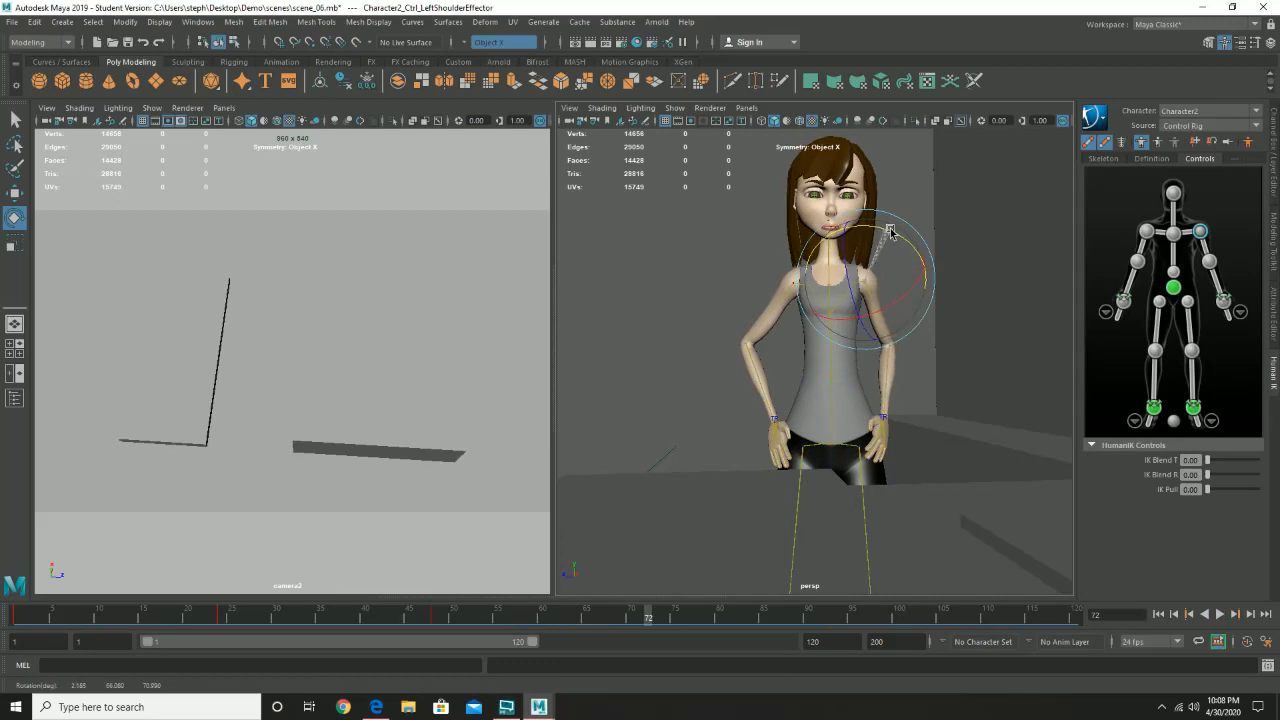
key("ctrl+z")
- Rotate the chest slightly, tilt the head downward, and key the full body at frame 72
left_click(1174, 234)
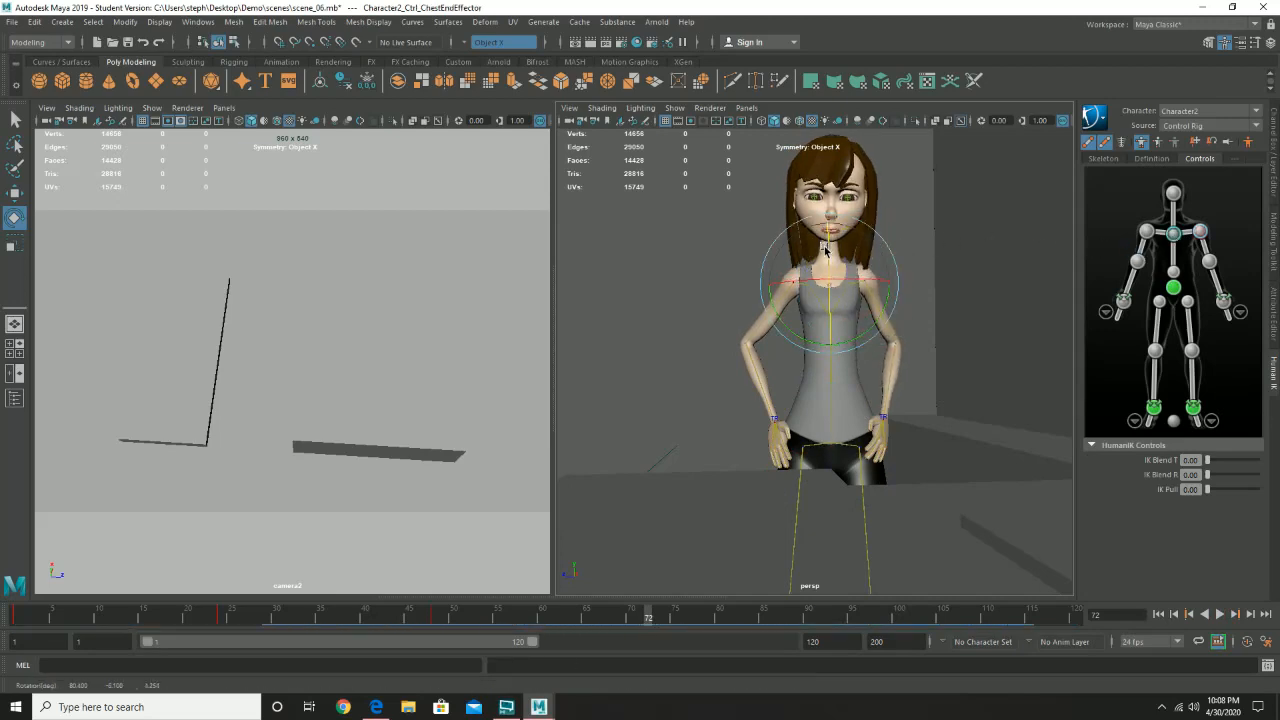
left_click(1174, 193)
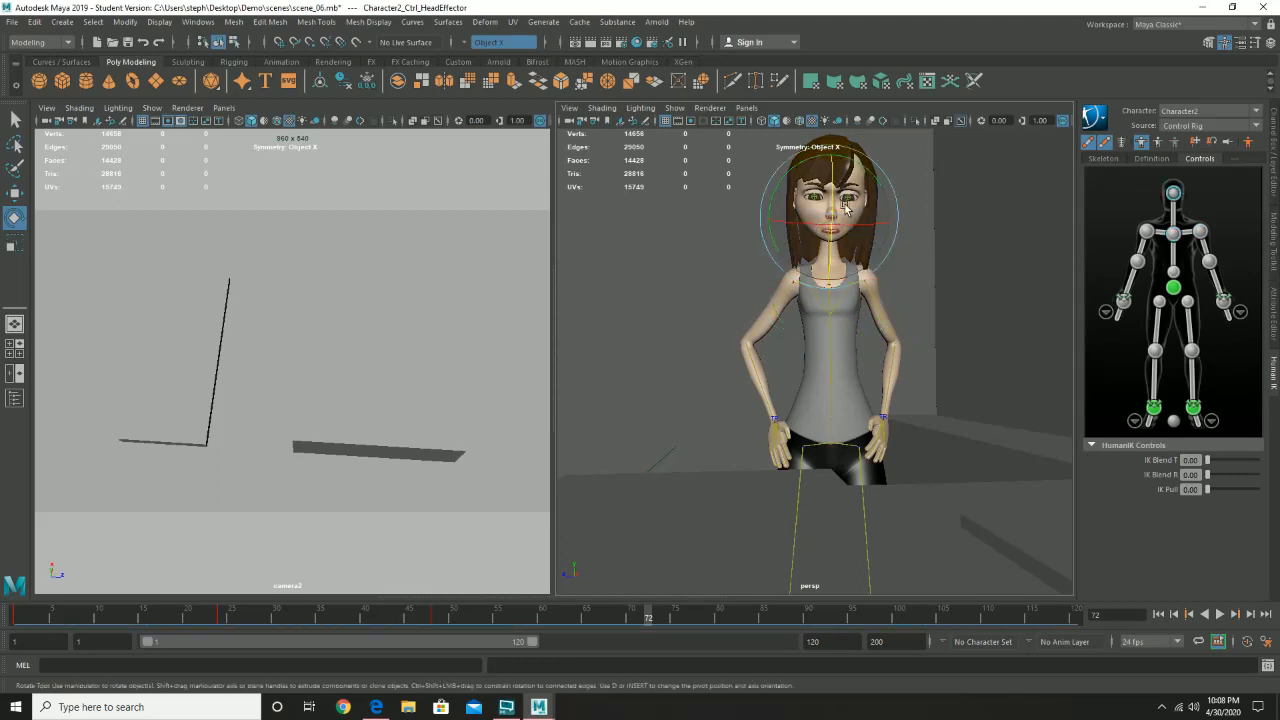
left_click_drag(834, 200, 834, 205)
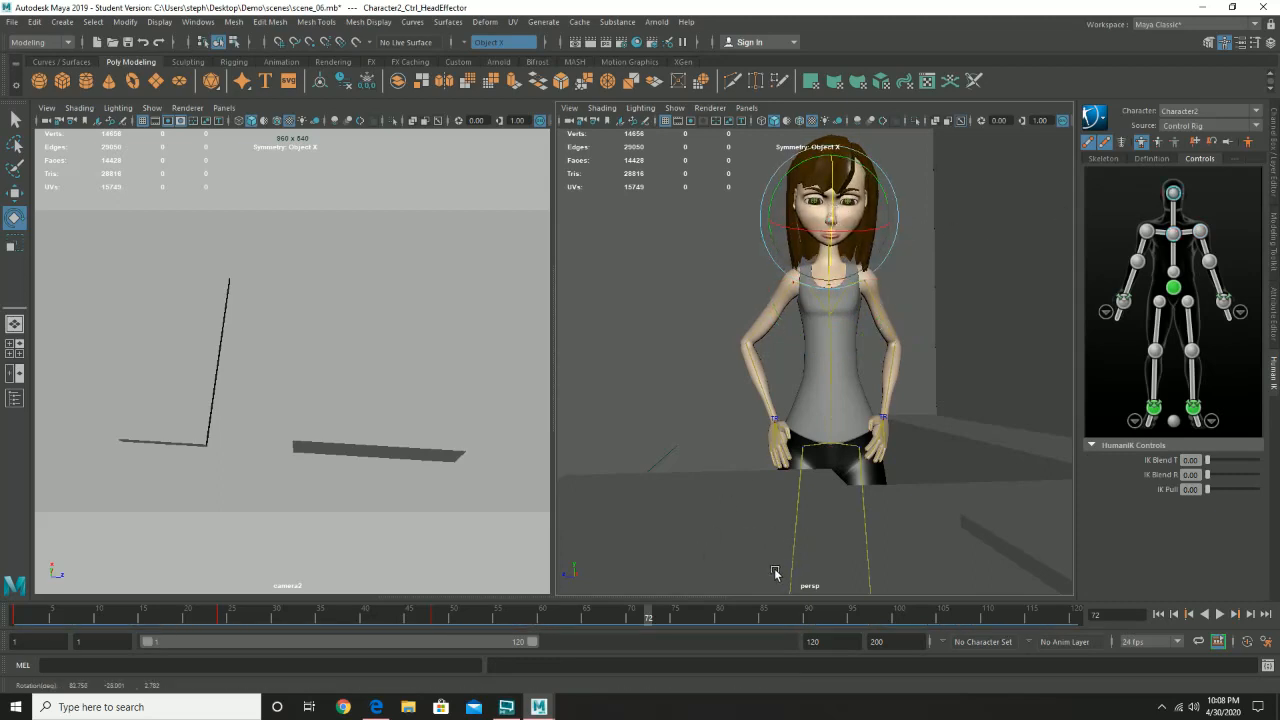
key("s")
- Play the whole animation from frame 1 to review the motion through the frame 72 pose
left_click_drag(652, 619, 16, 616)
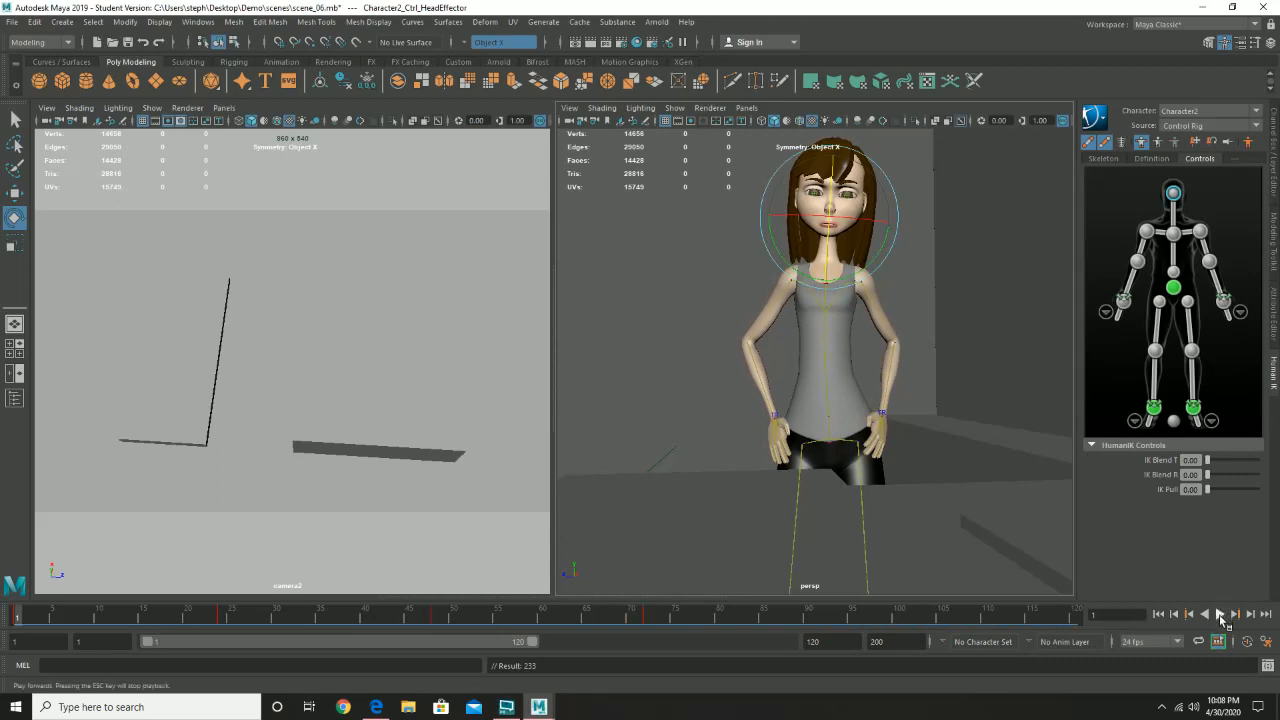
left_click(1219, 614)
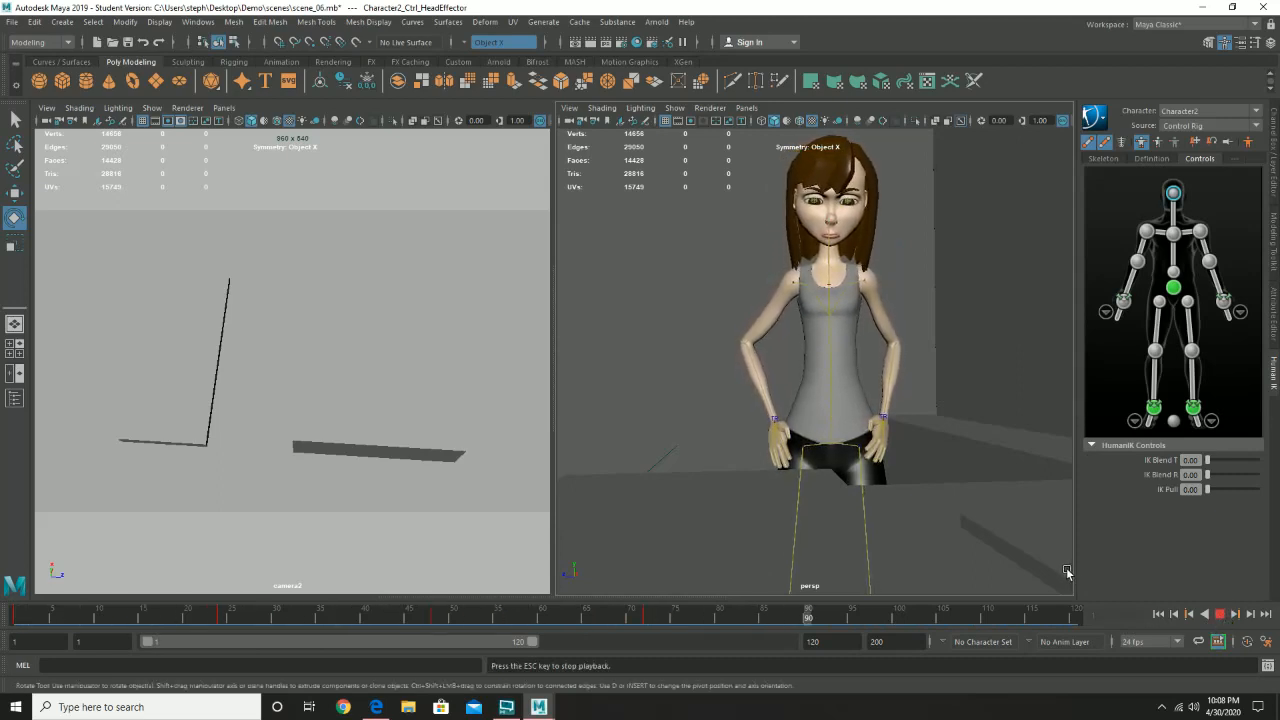
left_click(1224, 616)
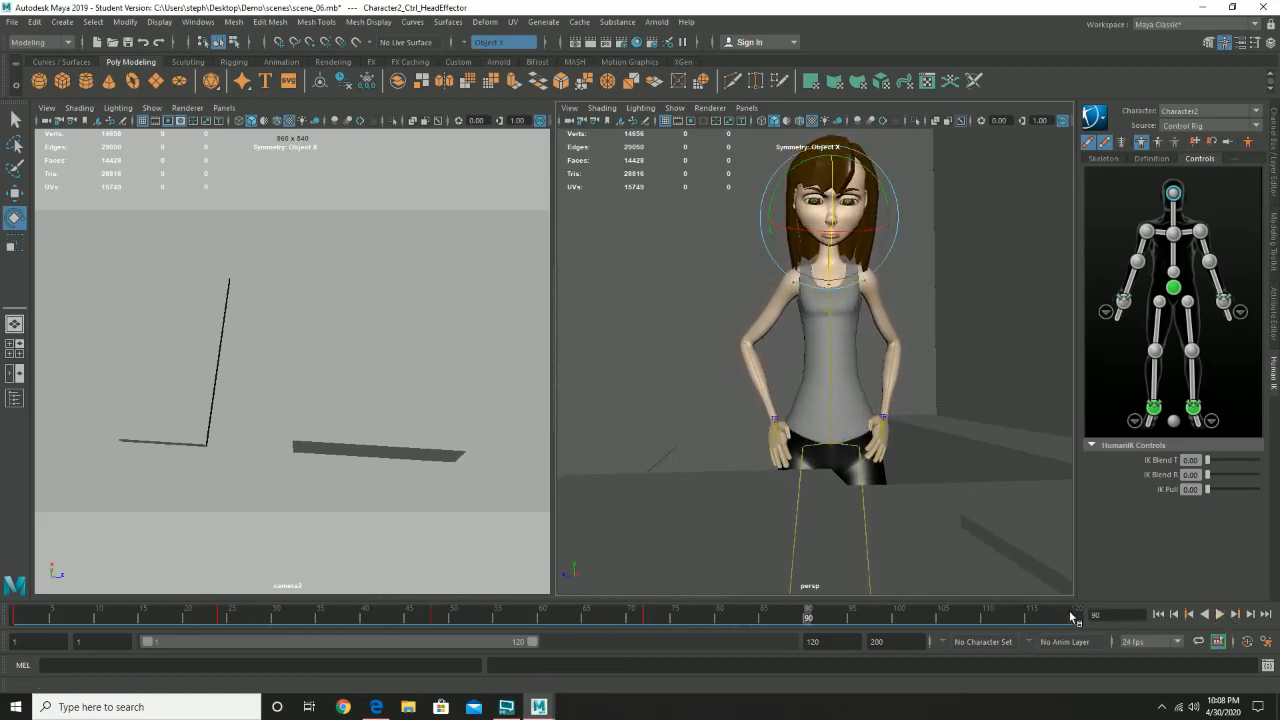
- At frame 120, select the hips and both wrist effectors together, lower them slightly, and rotate them
left_click(1174, 290)
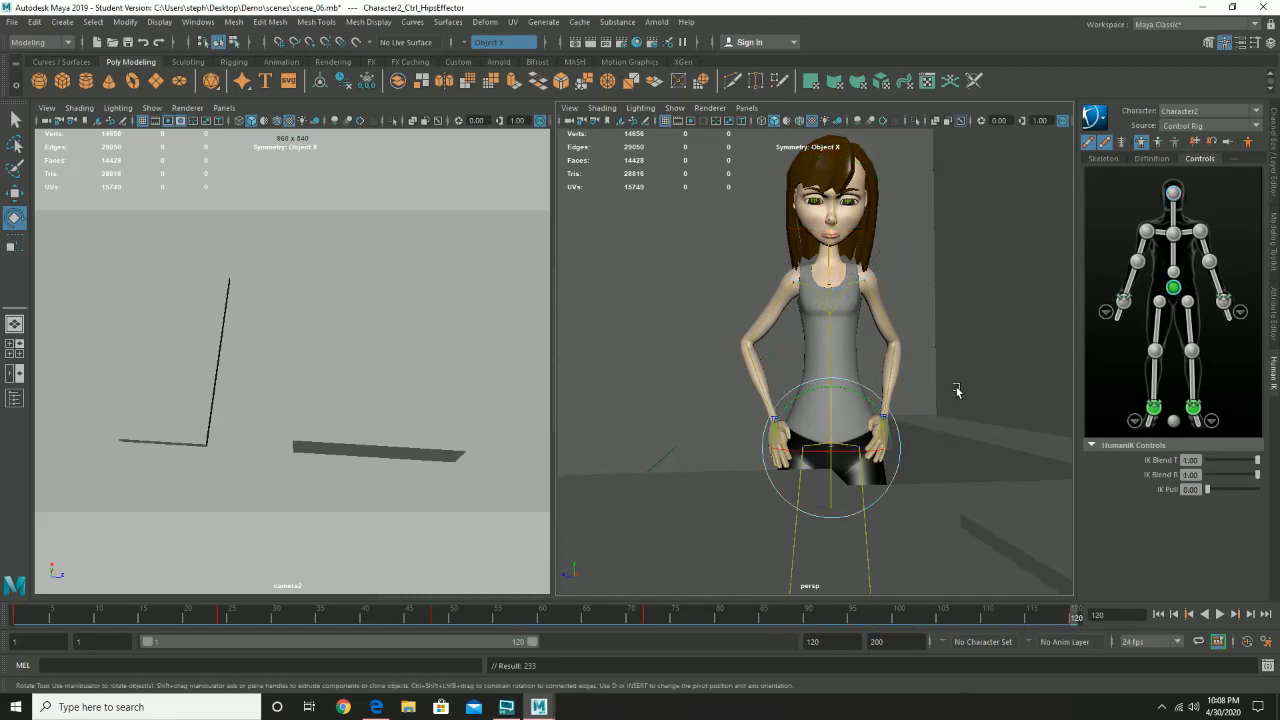
key("ctrl+z")
left_click(1124, 301)
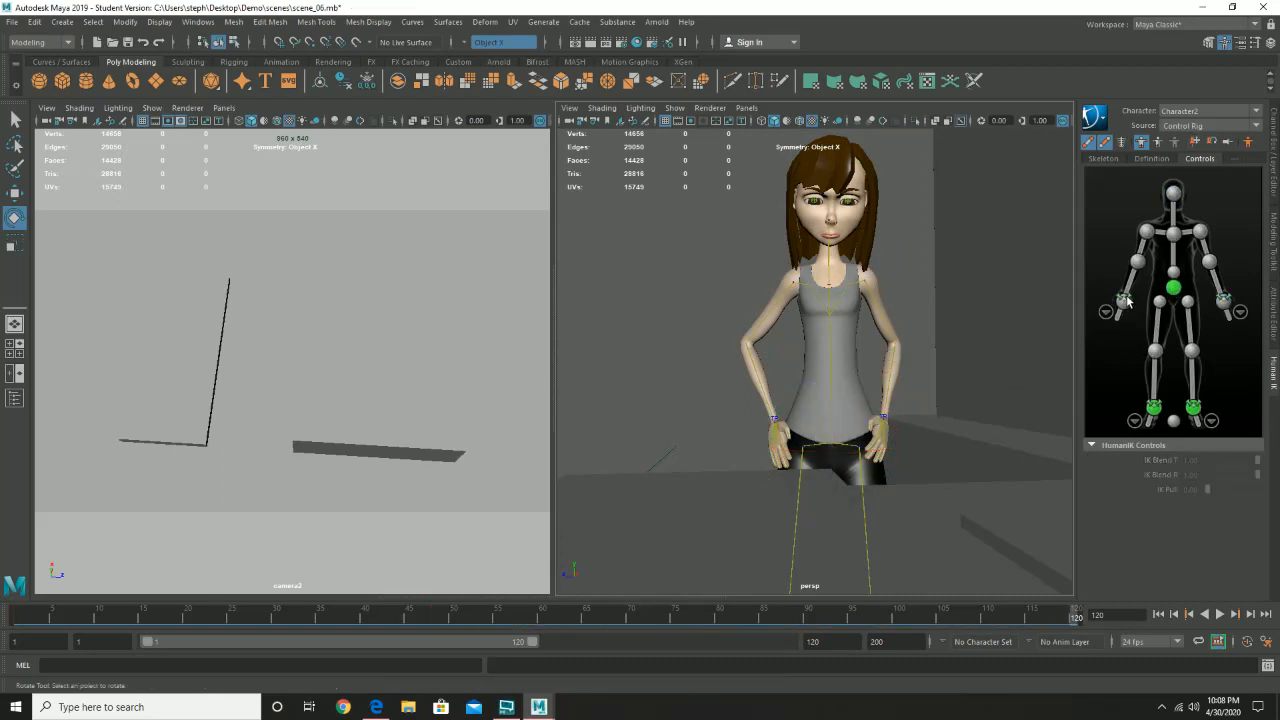
left_click(1175, 290)
key("w")
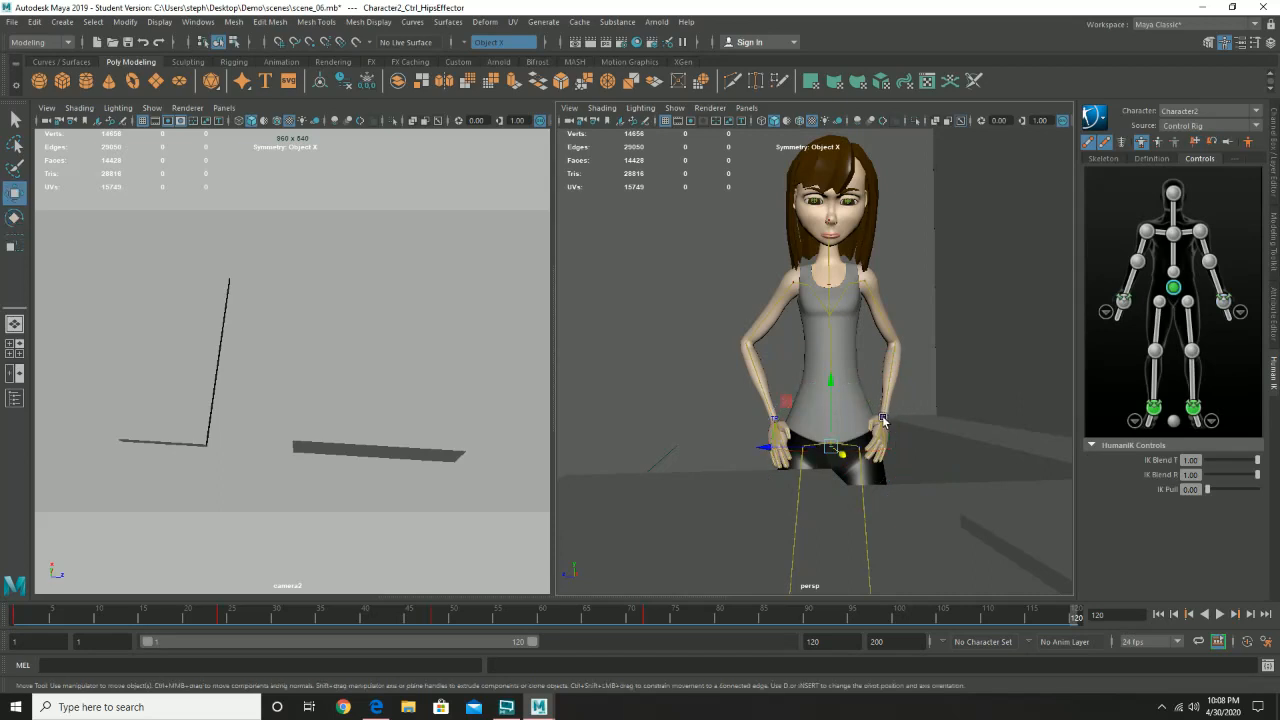
left_click(883, 421)
left_click(783, 418, "shift")
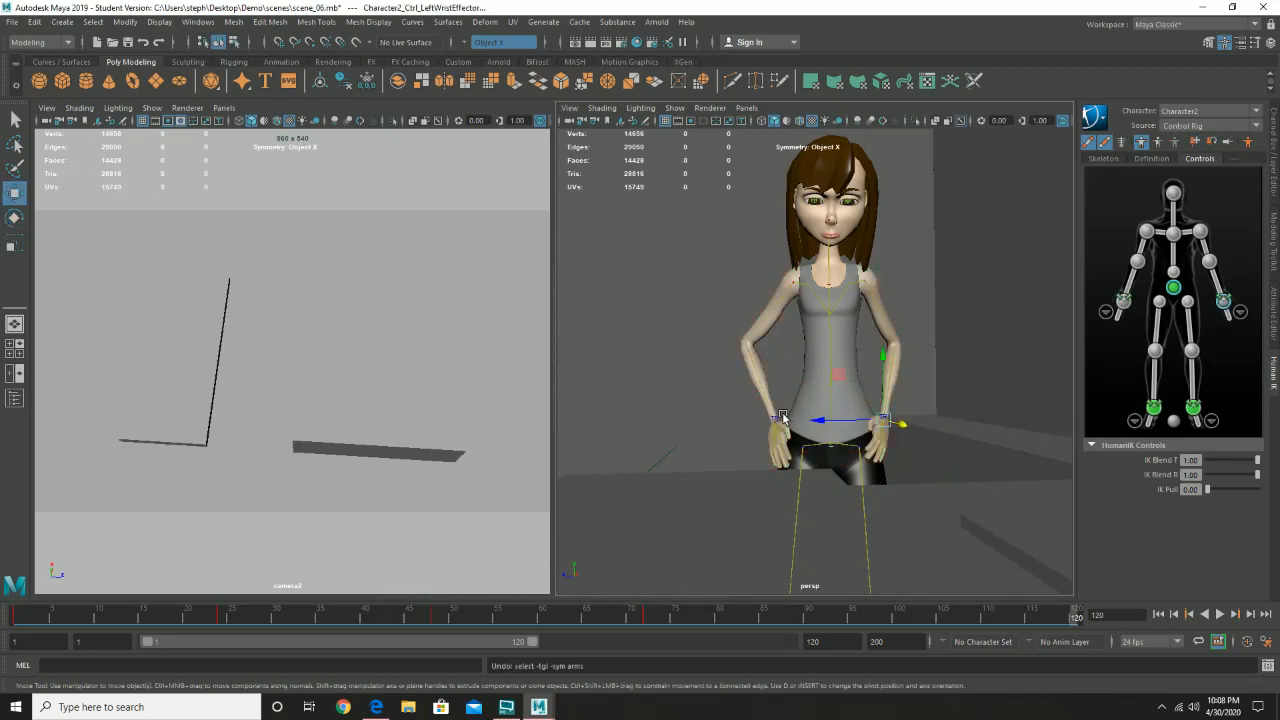
left_click(777, 418, "shift")
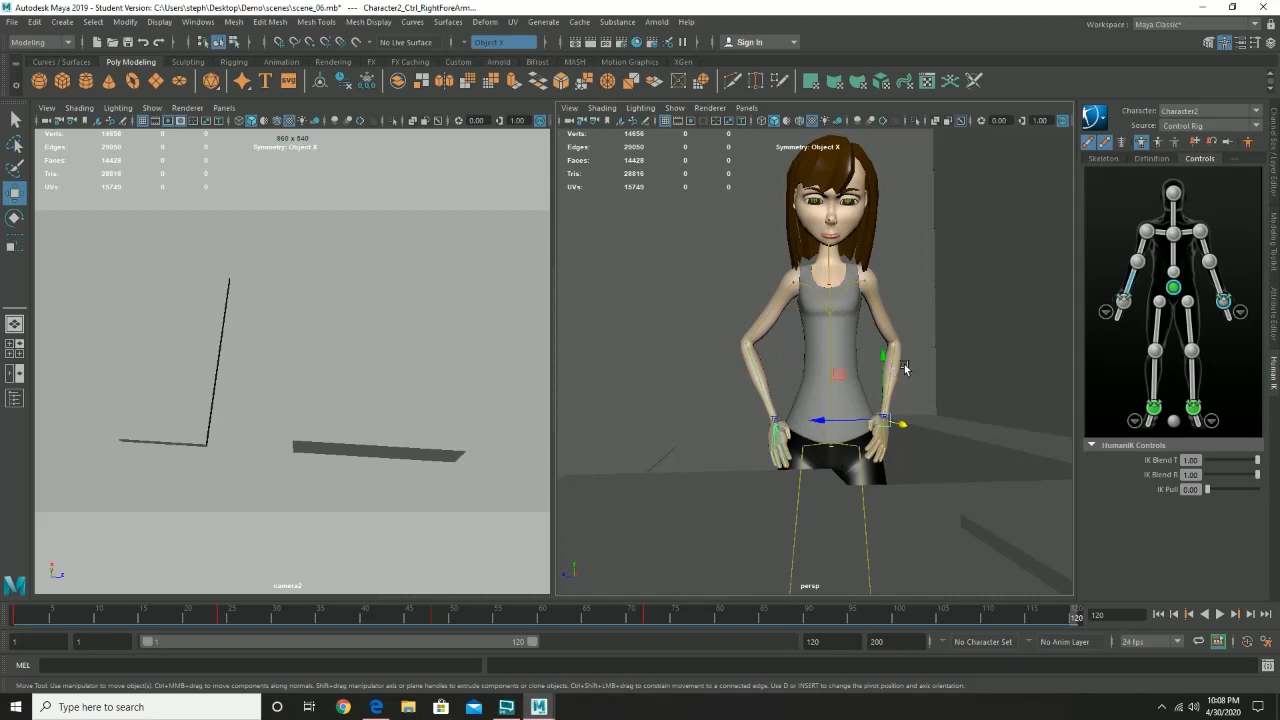
key("ctrl+z")
left_click(775, 423)
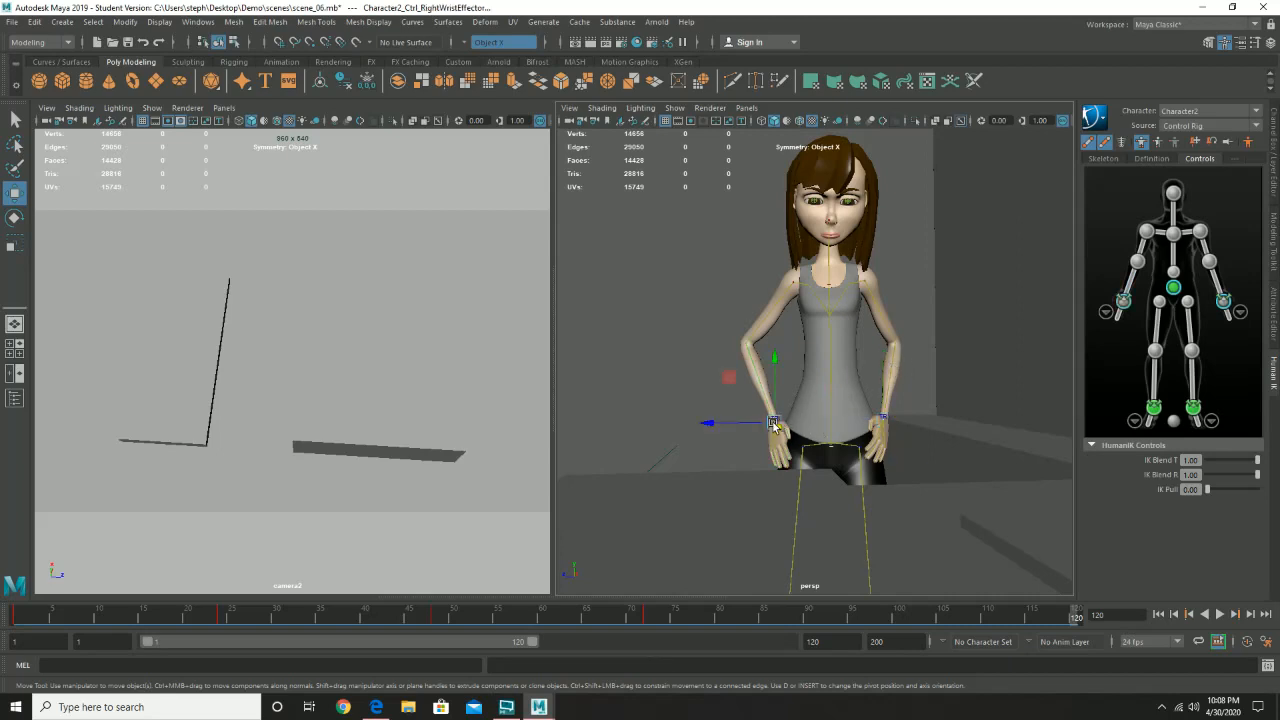
left_click_drag(770, 395, 798, 404)
key("e")
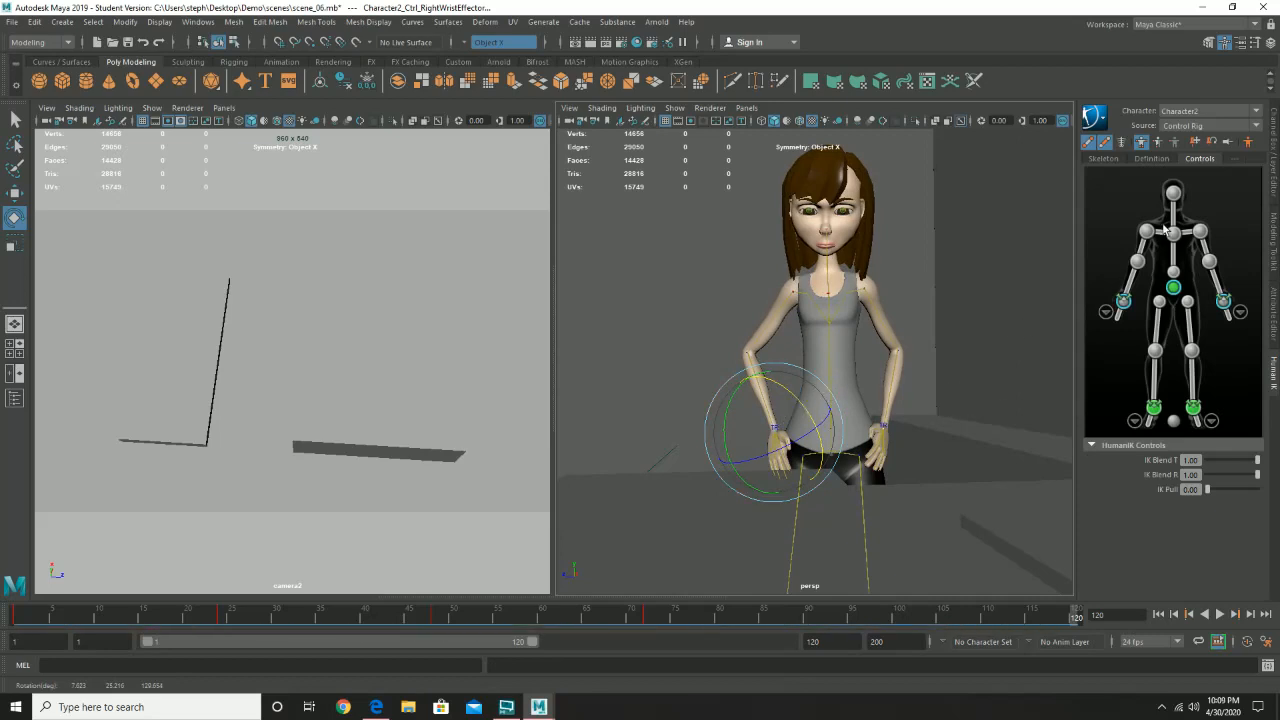
- Tilt the head effector further downward and key the full body at frame 120
left_click(1174, 195)
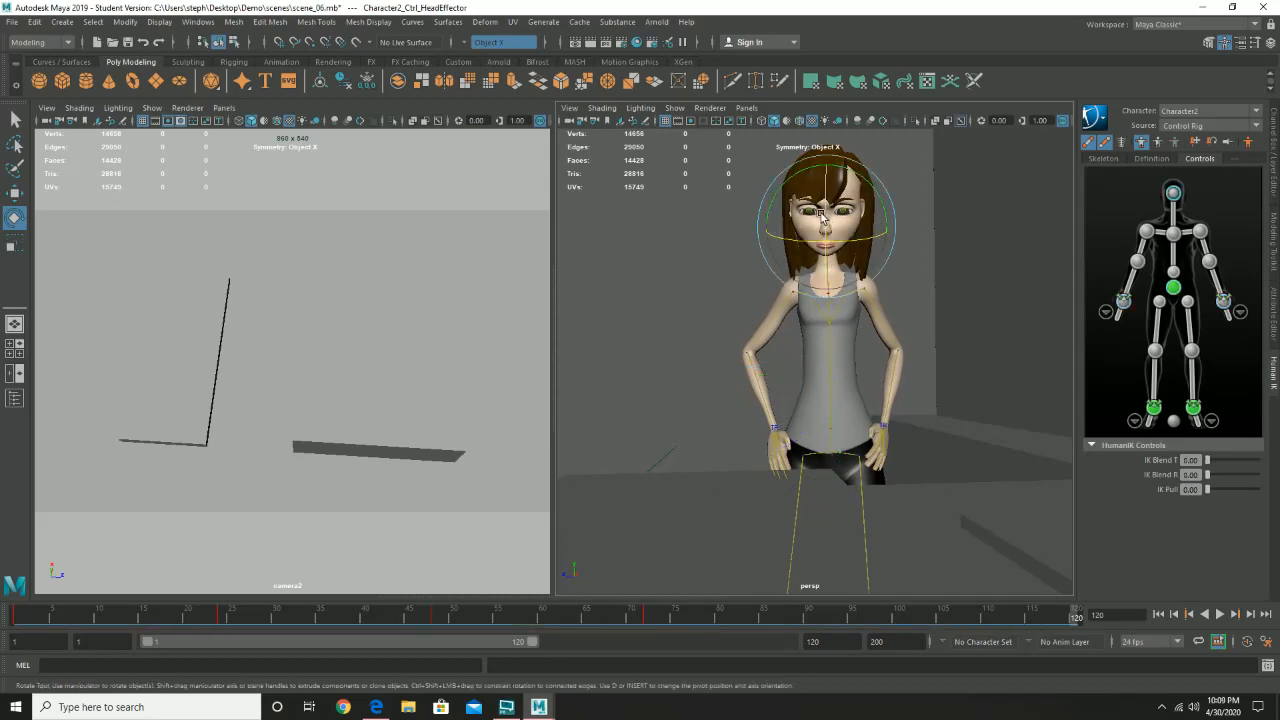
left_click_drag(822, 215, 823, 224)
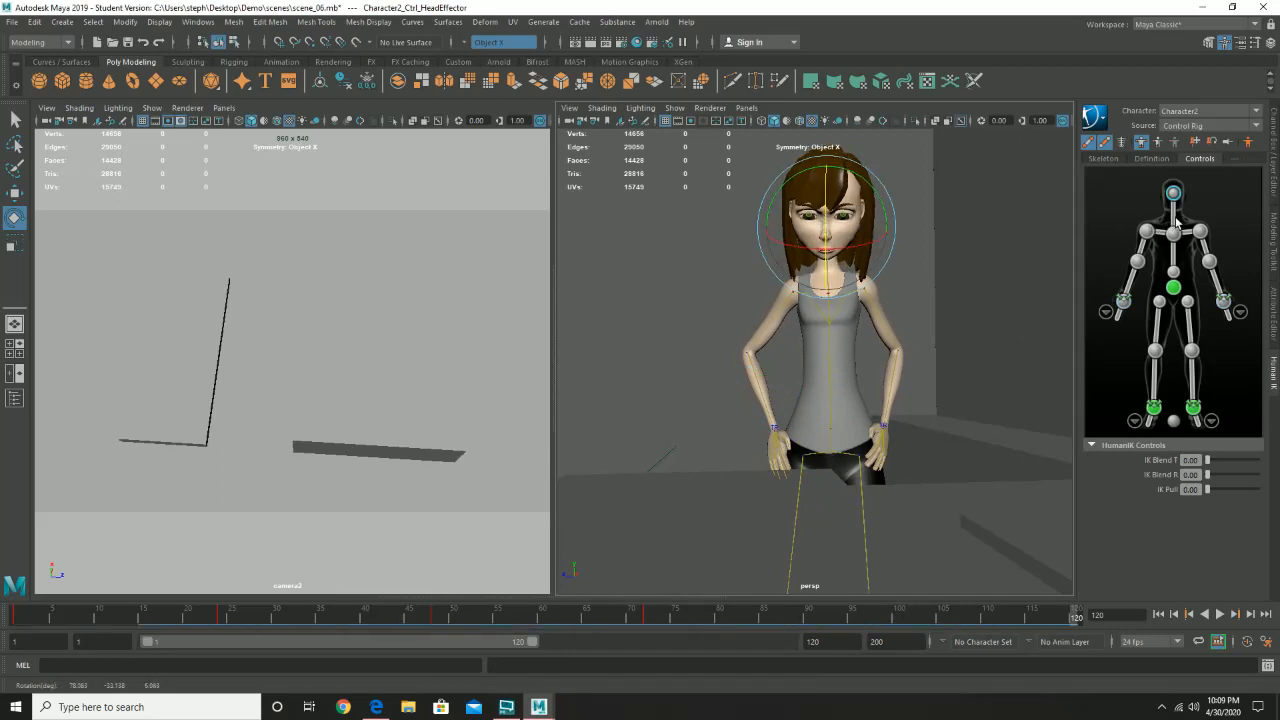
key("s")
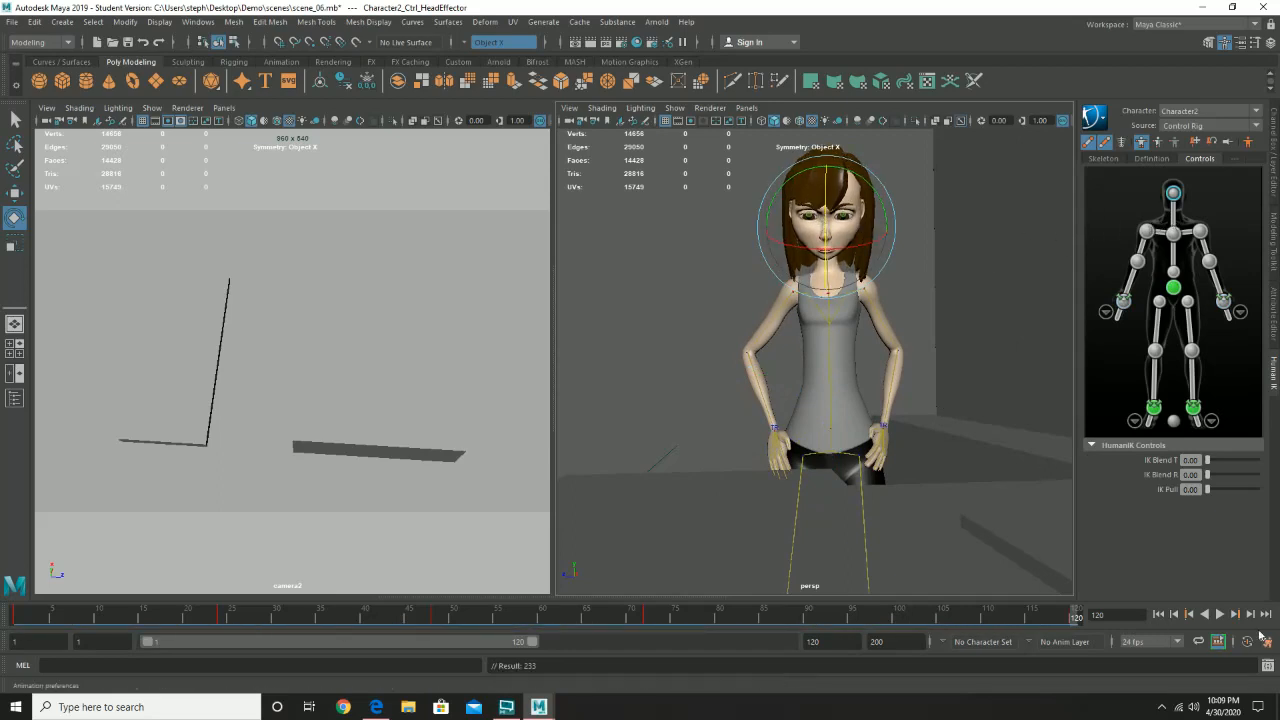
- Play back the animation, and shift the full-body key at frame 120 to frame 96
left_click(1206, 614)
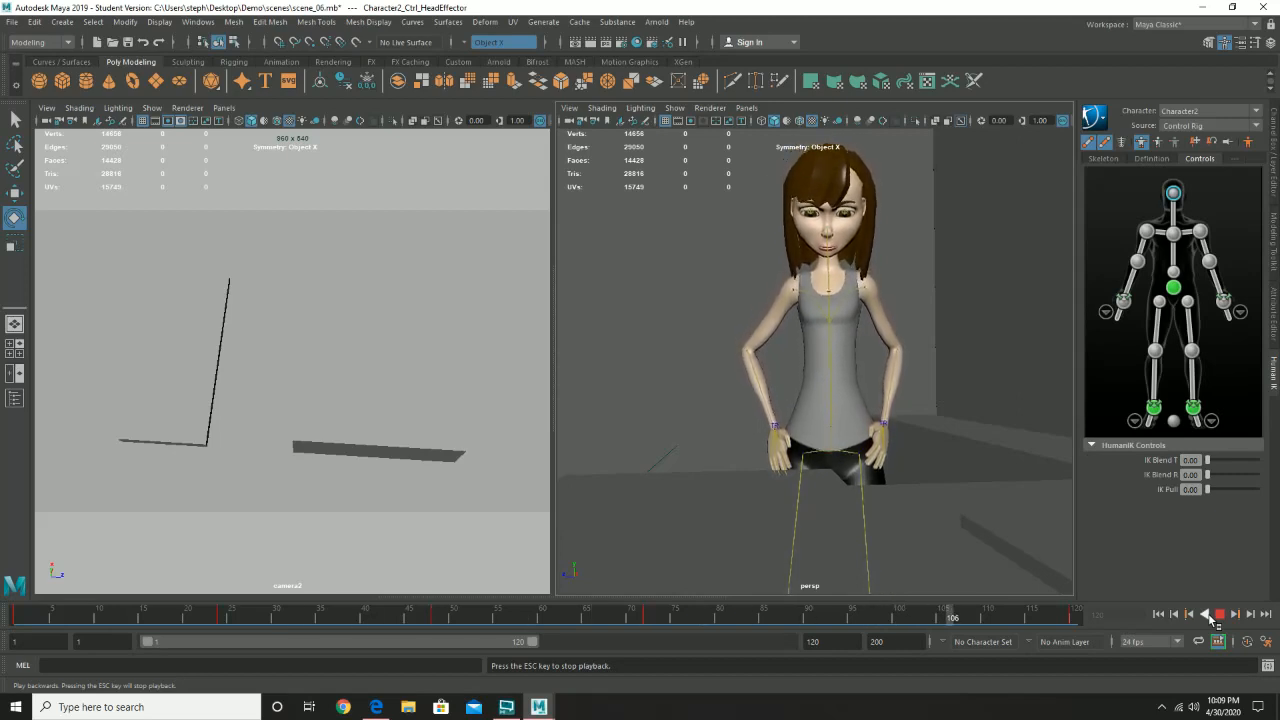
left_click(1220, 614)
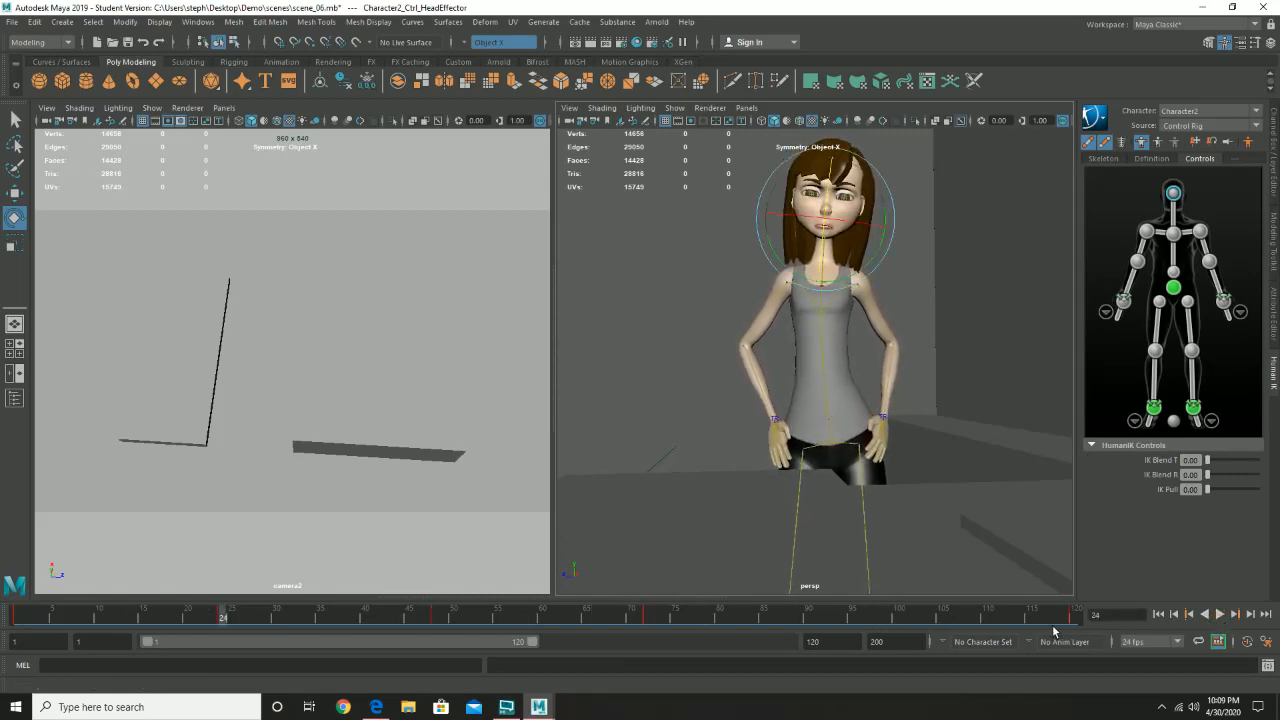
left_click(1076, 618)
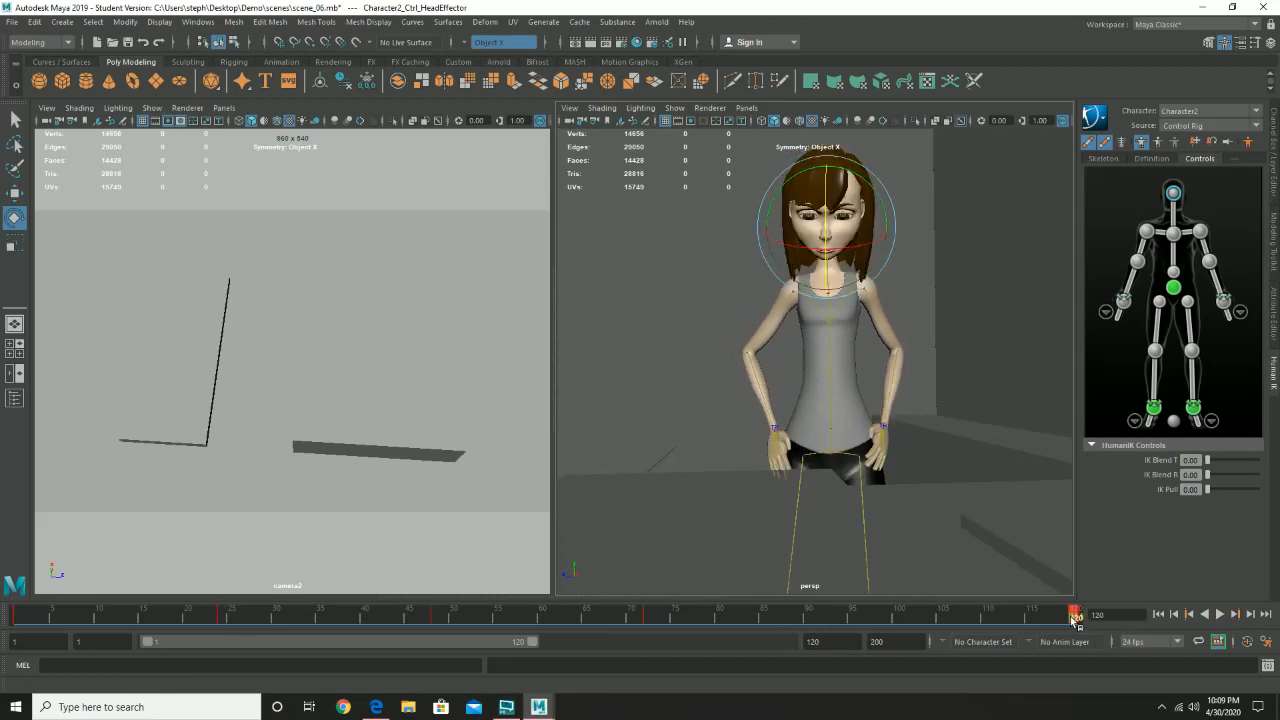
left_click_drag(1075, 618, 870, 626)
left_click(620, 364)
key("e")
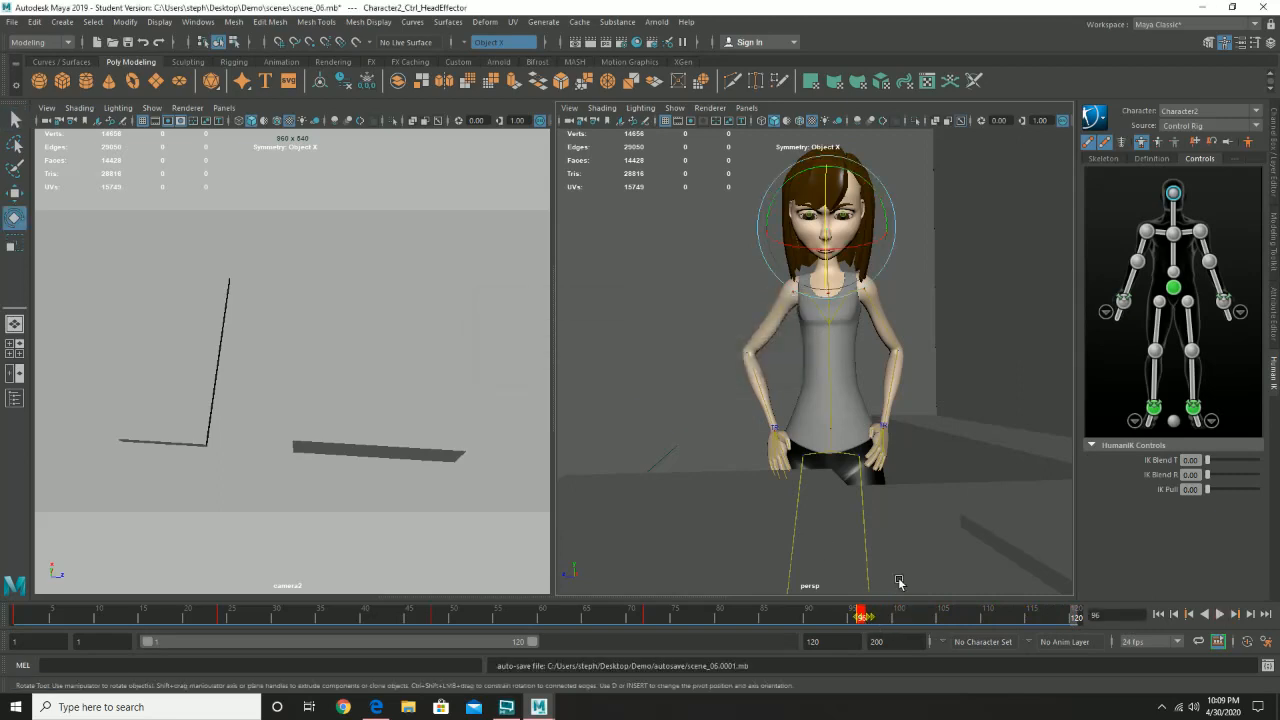
- Play the animation to review the timing with the last pose at frame 96
left_click(900, 618)
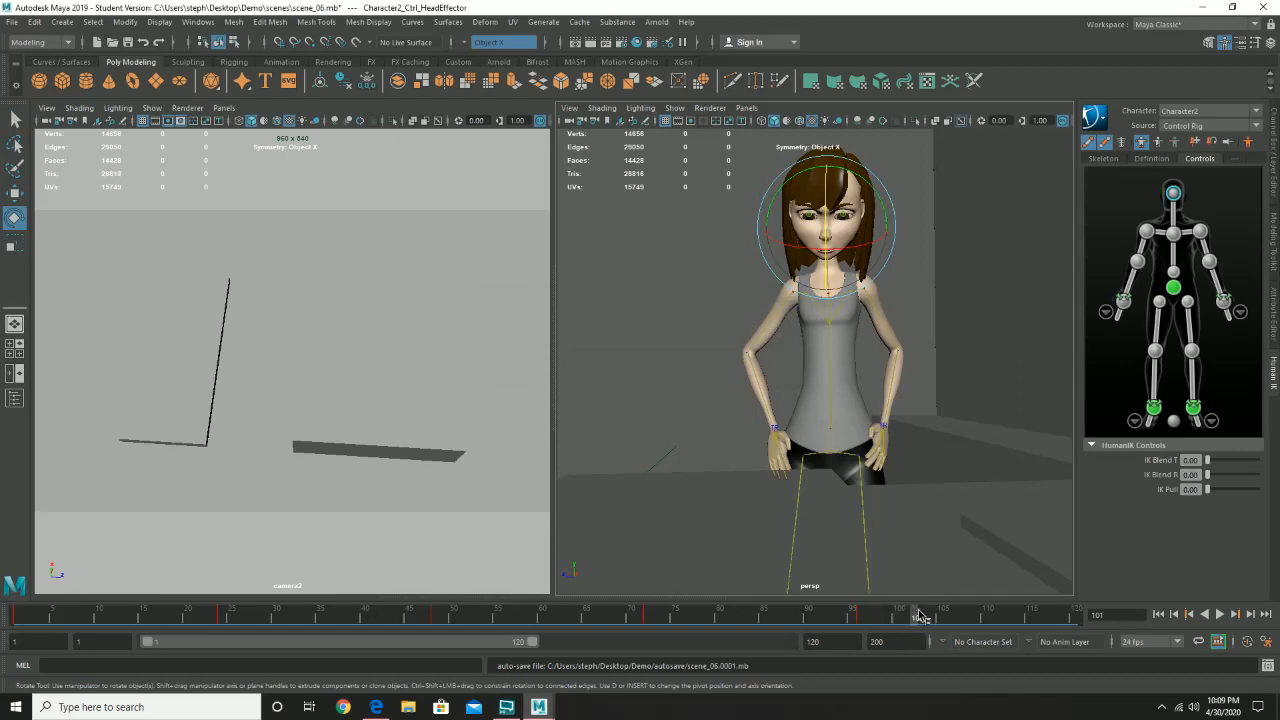
left_click(1220, 615)
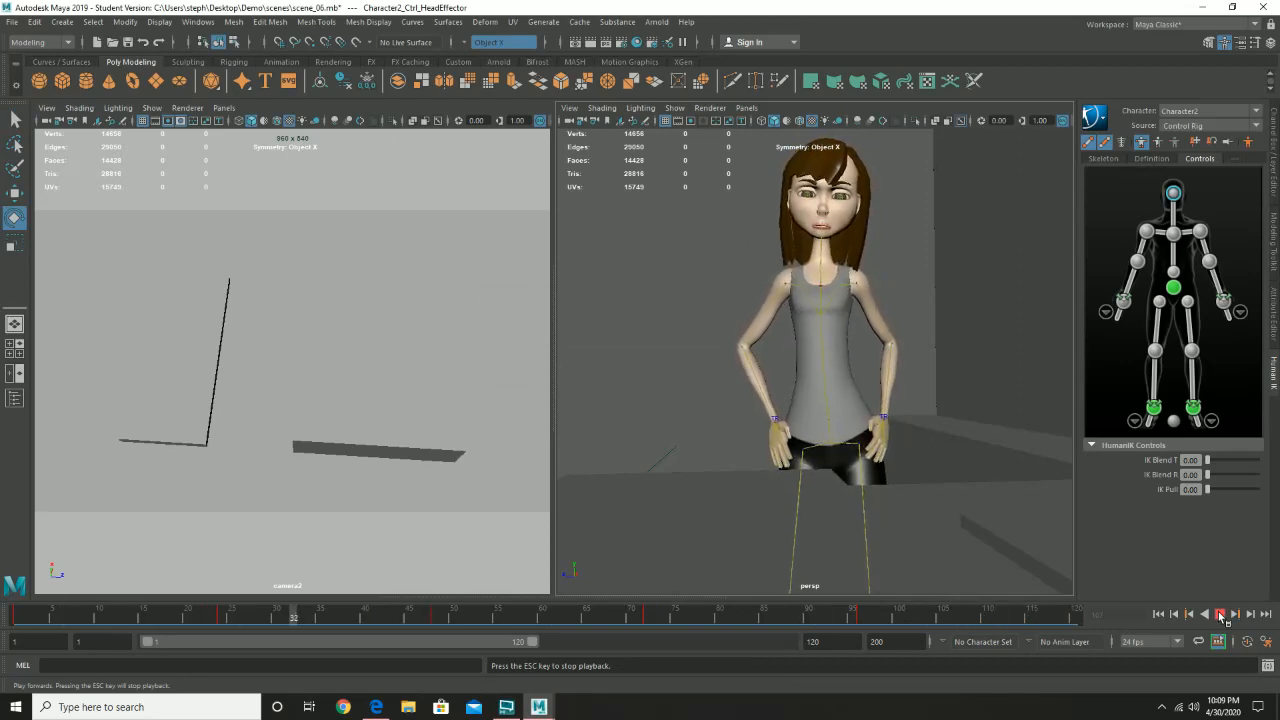
left_click(1221, 615)
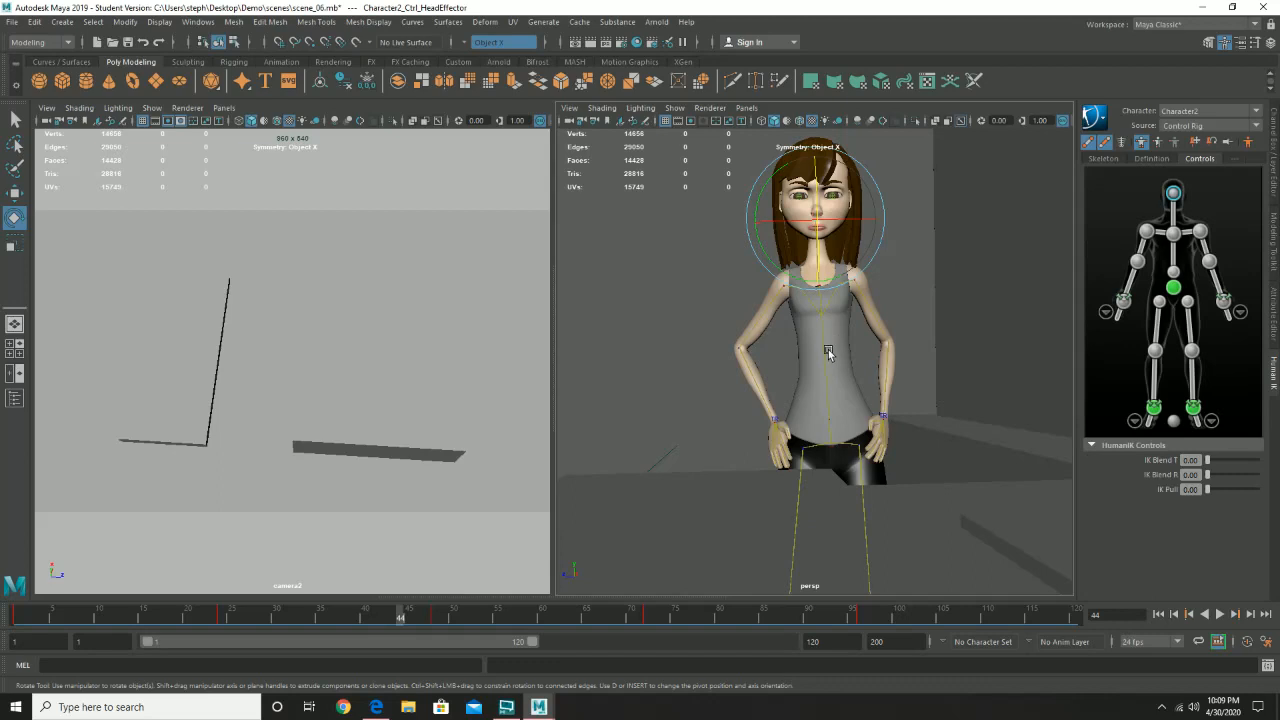
left_click(190, 22)
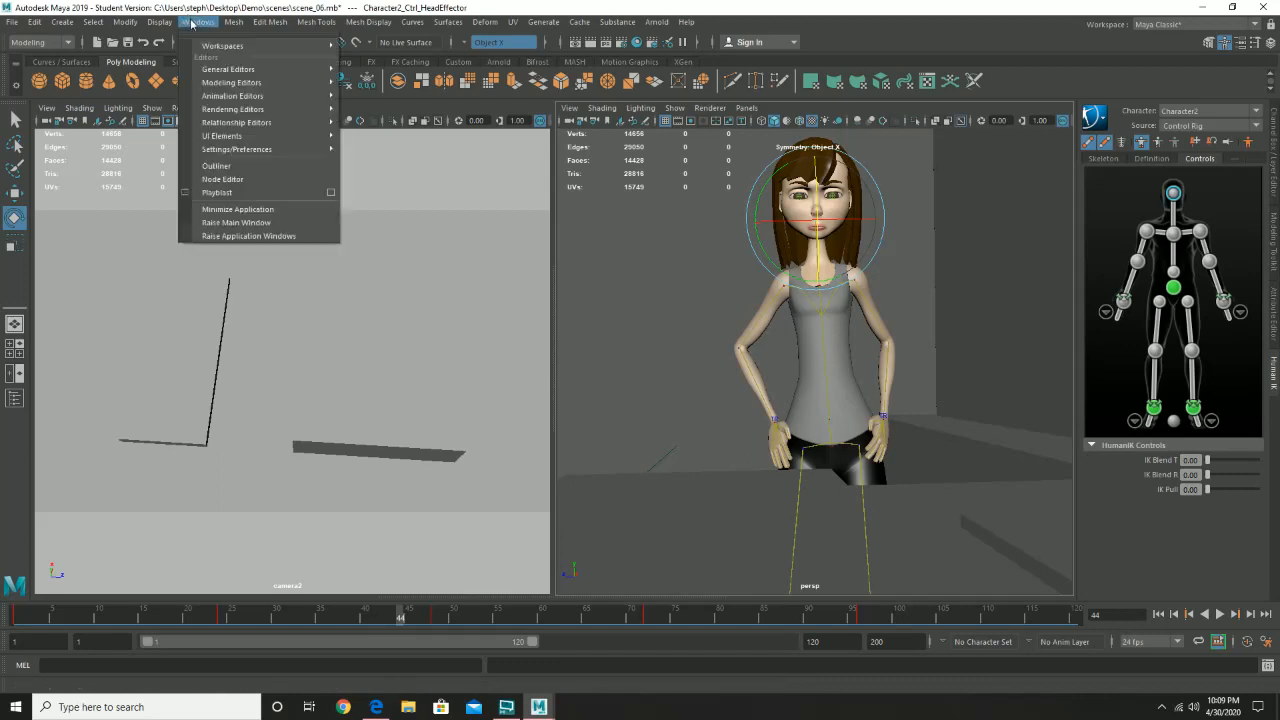
left_click(934, 198)
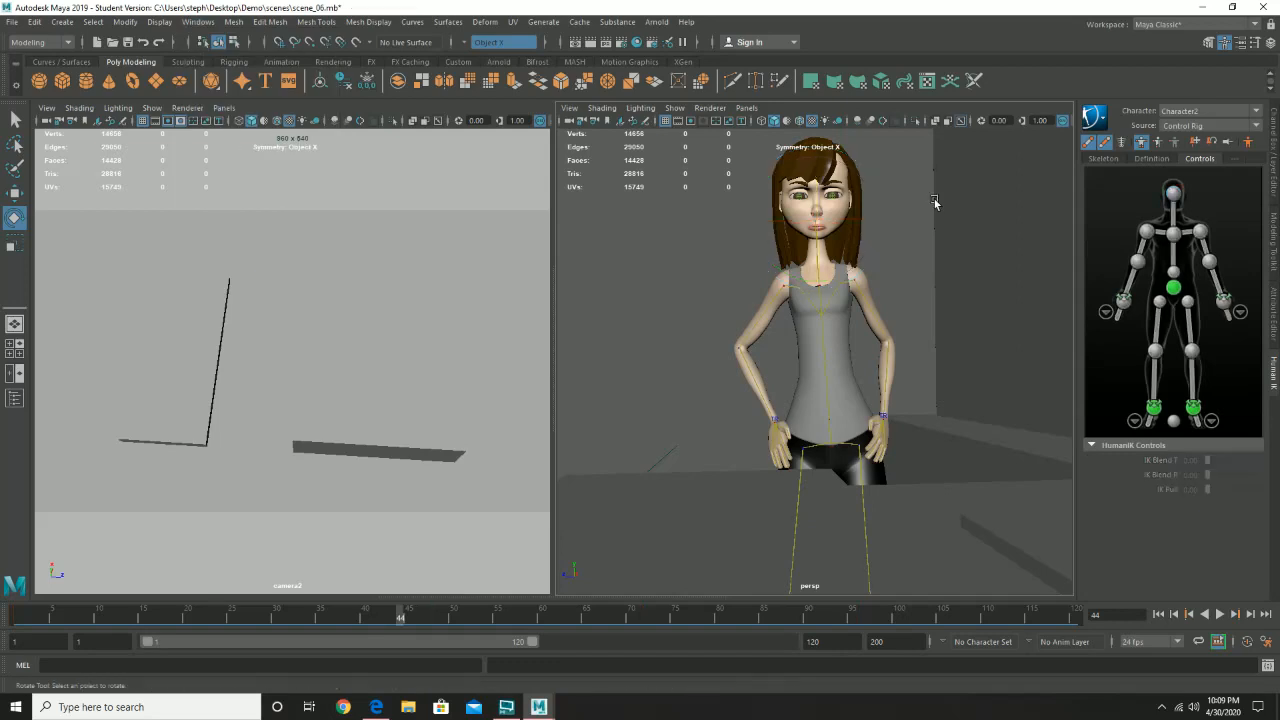
- Select the left and right eye controls together and key them at frame 1
left_click(835, 198)
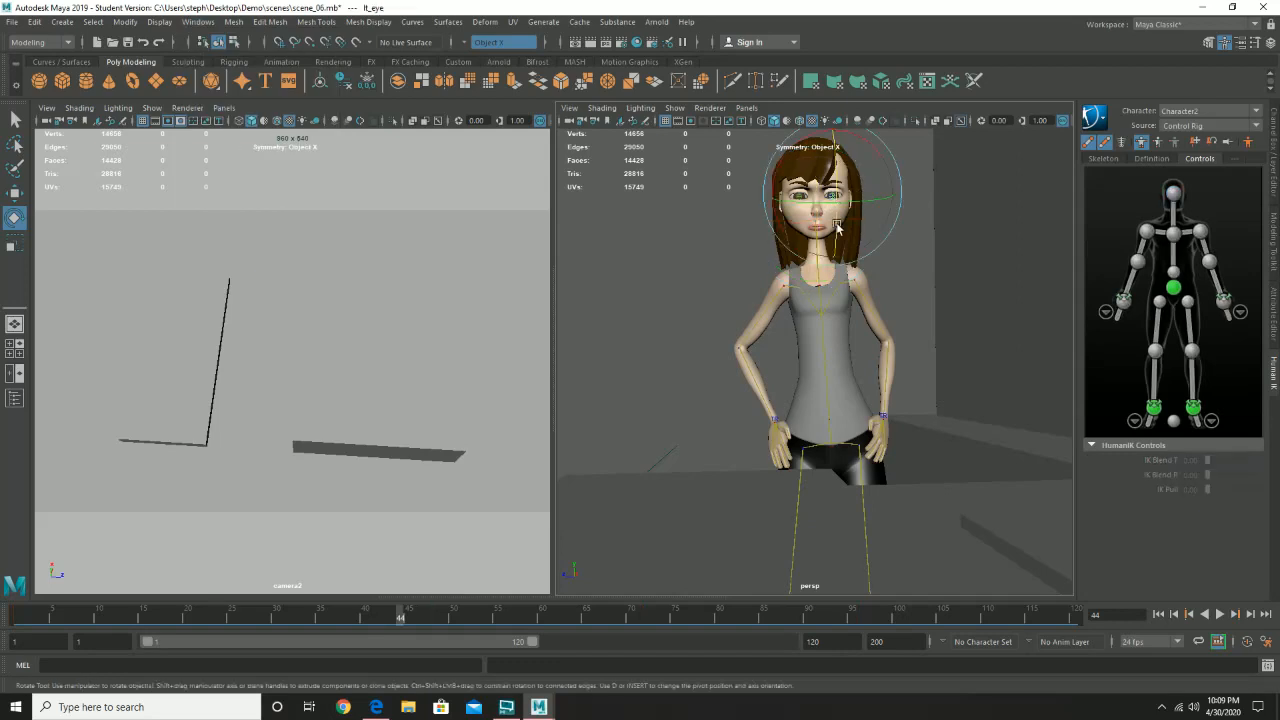
key("w")
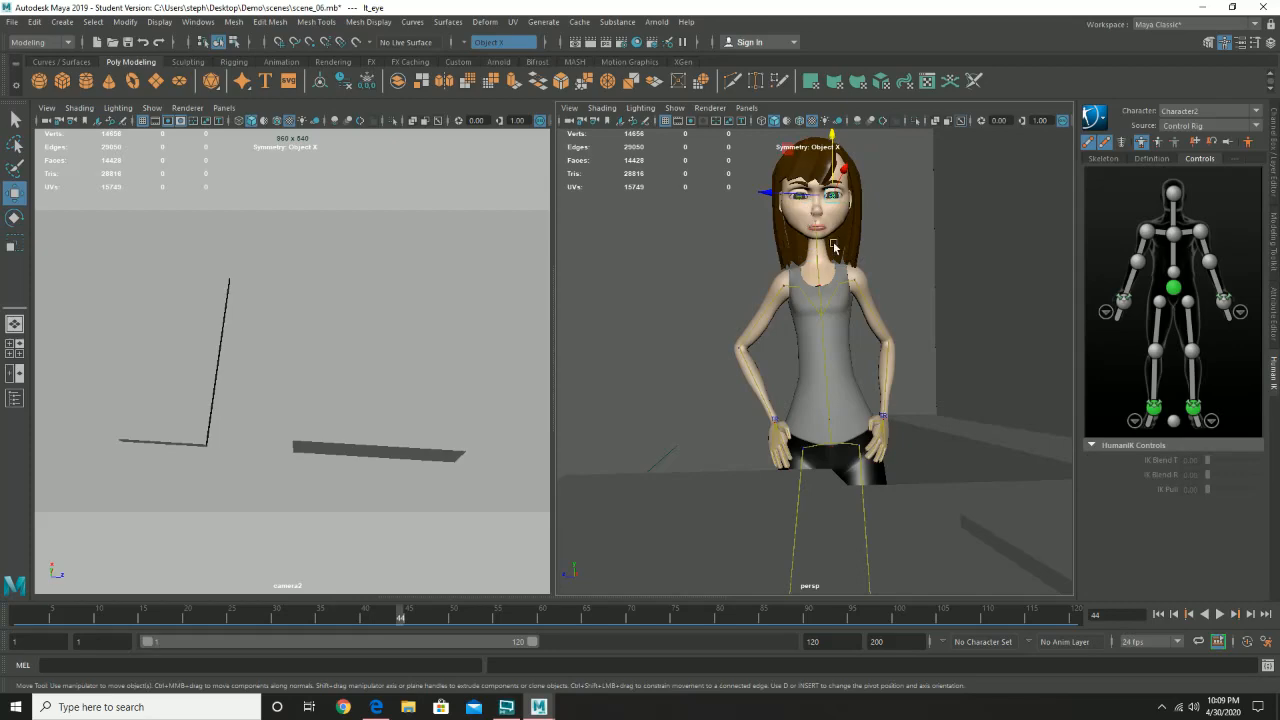
left_click_drag(831, 284, 810, 388, "alt")
right_click_drag(846, 339, 886, 330, "alt")
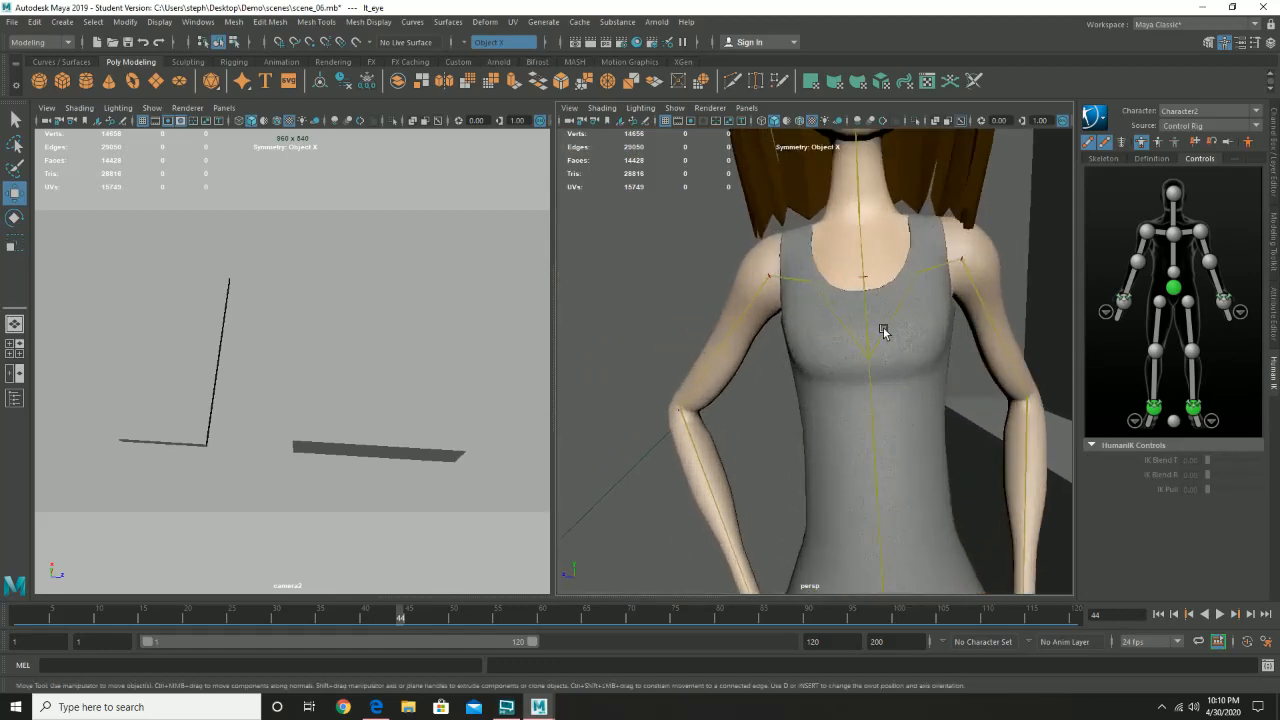
middle_click_drag(885, 381, 834, 585, "alt")
left_click_drag(830, 484, 785, 411, "alt")
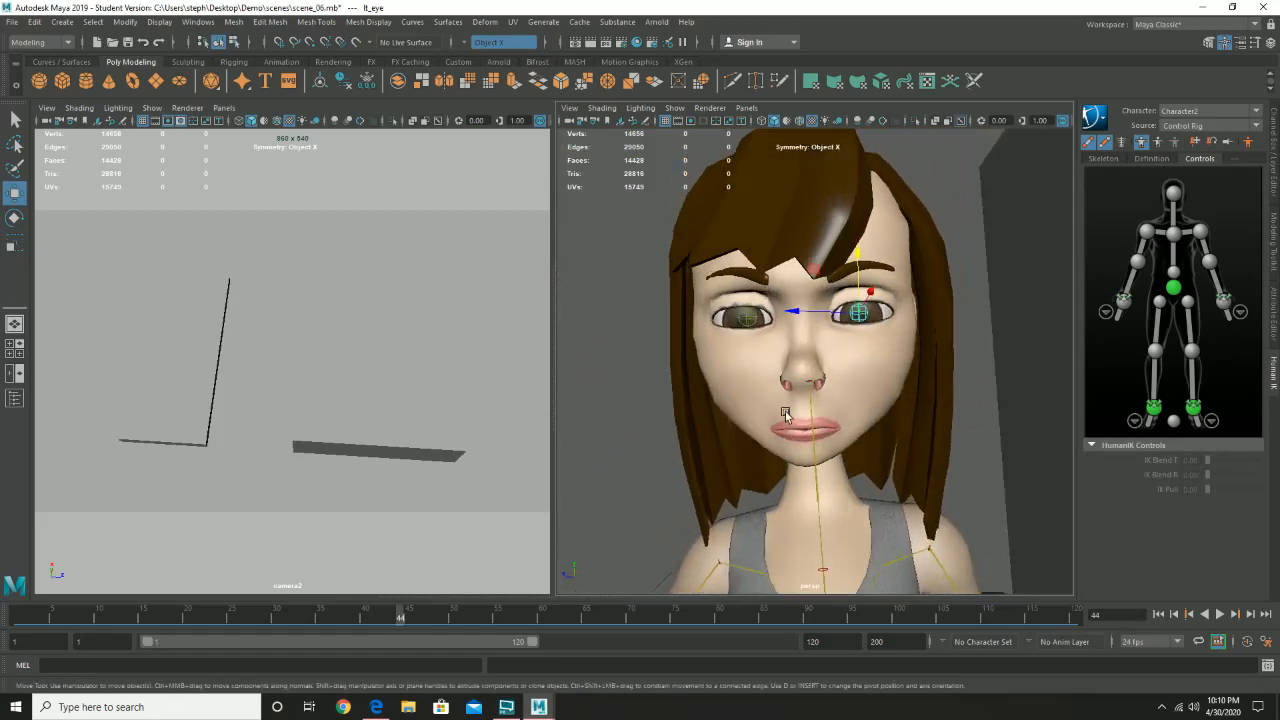
left_click(745, 320)
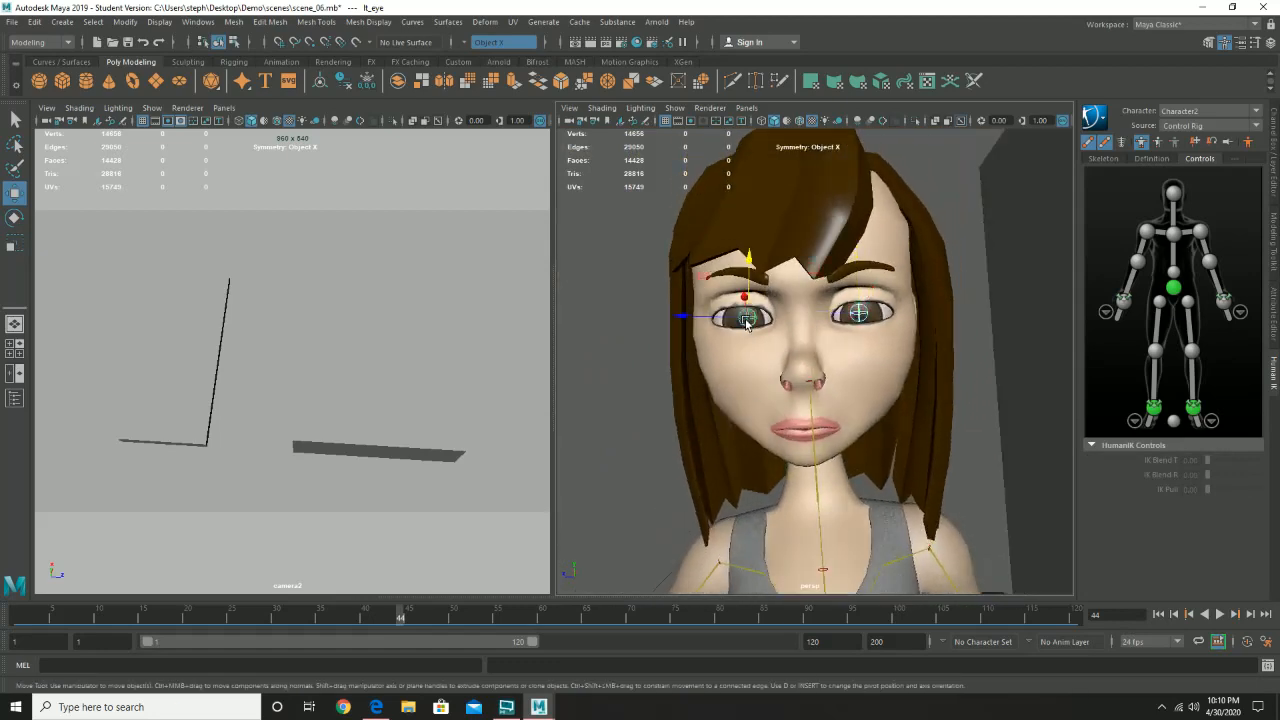
left_click(15, 616)
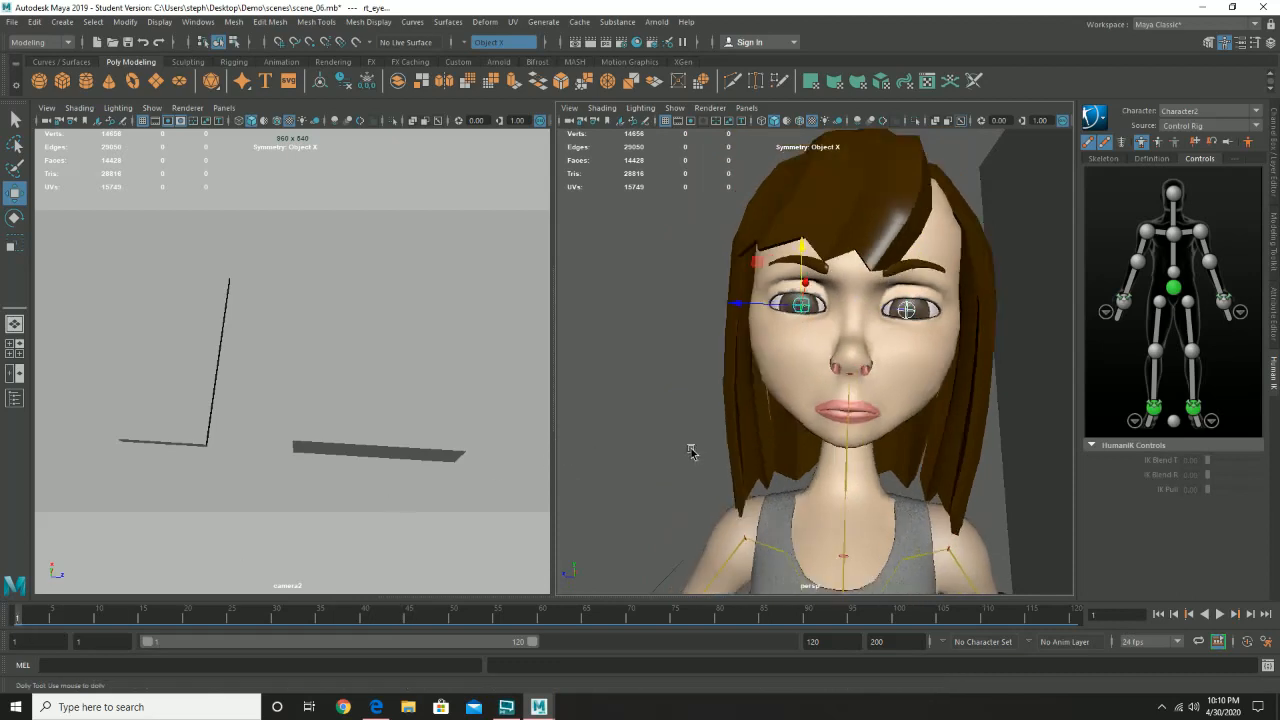
scroll(689, 449, "down", 6)
left_click_drag(806, 330, 868, 360, "alt")
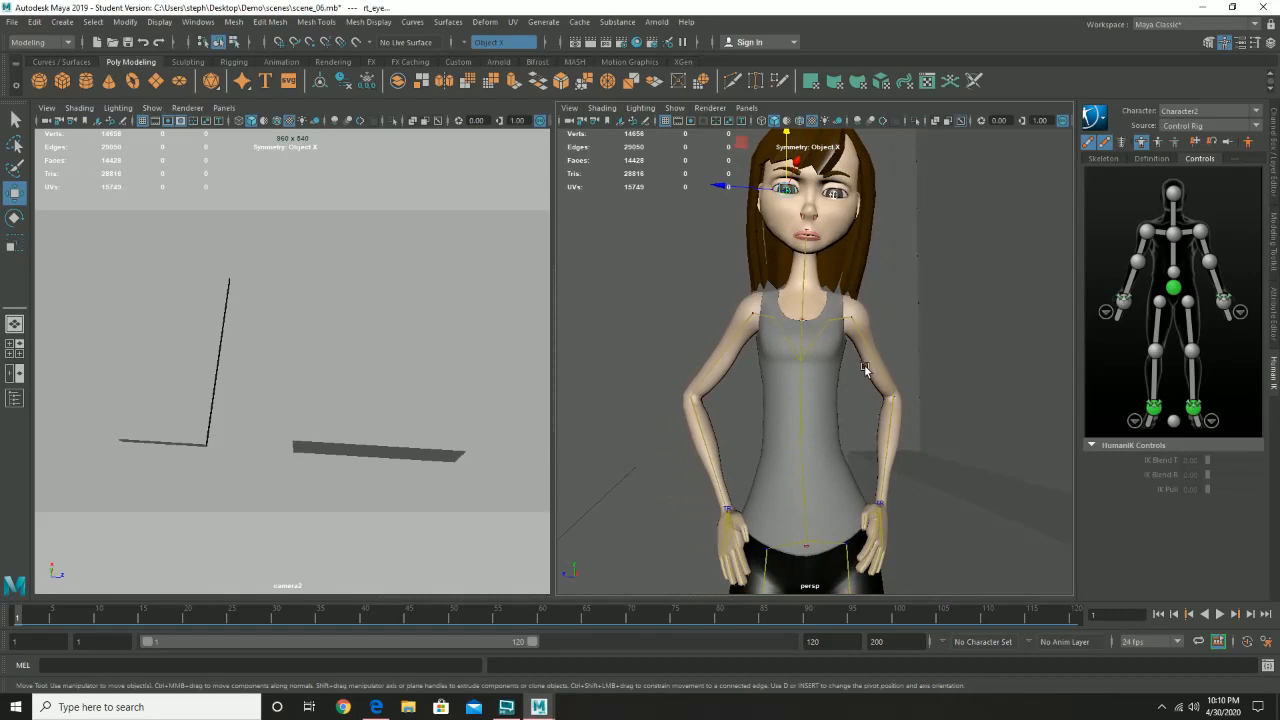
left_click(18, 620)
key("alt+v")
- Go to frame 24, rotate both eyes together to change the gaze, and select only the left eye
mouse_move(239, 629)
left_mouse_down()
mouse_move(294, 633)
mouse_move(223, 628)
left_mouse_up()
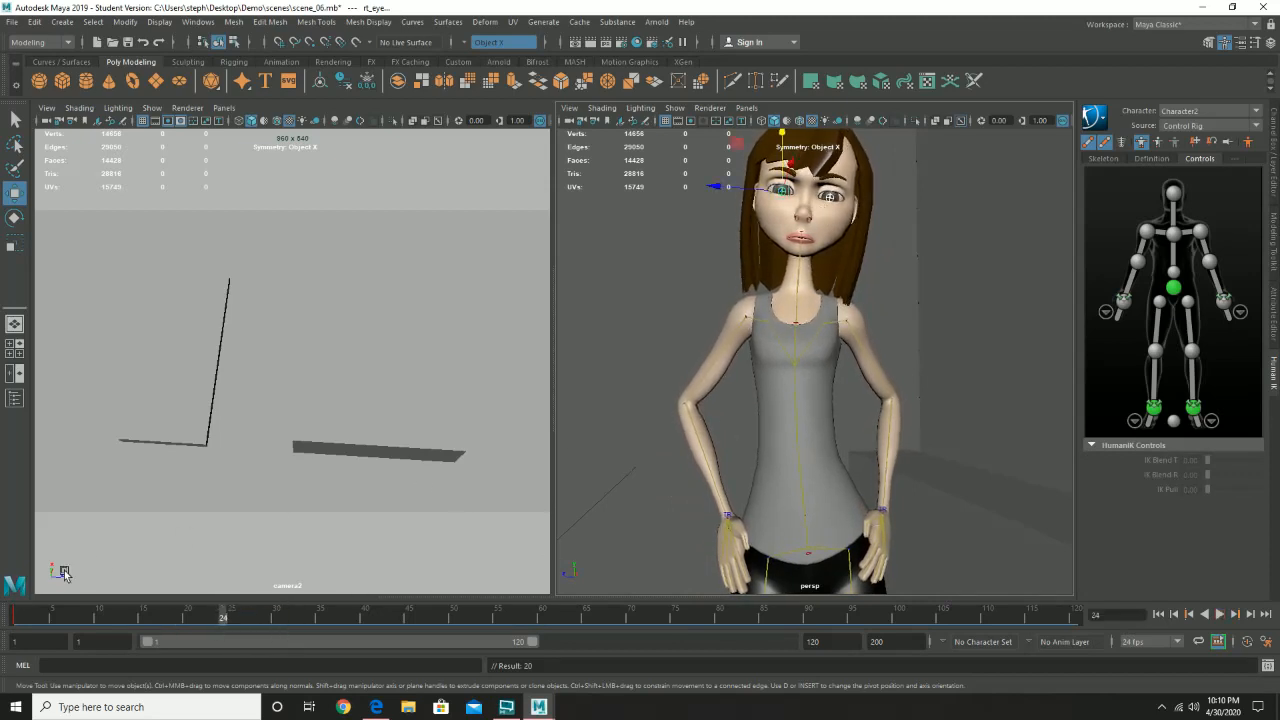
left_click_drag(90, 625, 223, 620)
key("e")
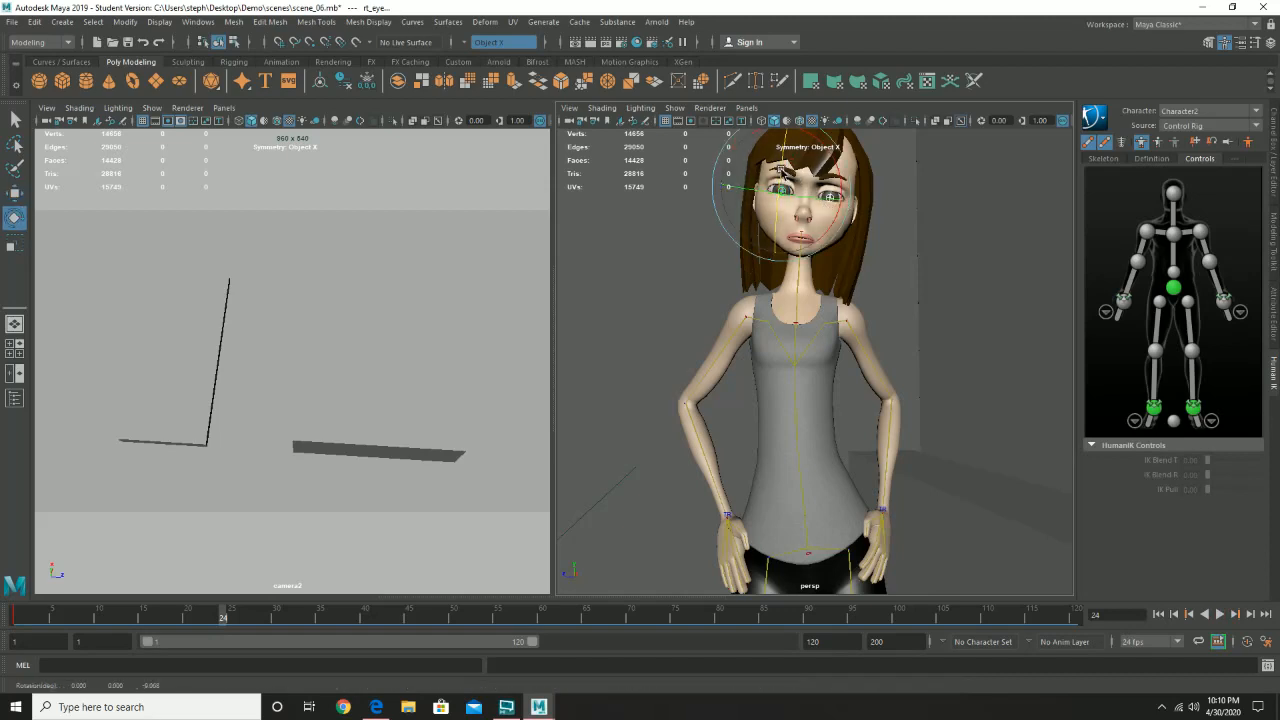
left_click_drag(781, 175, 781, 182)
left_click(688, 249)
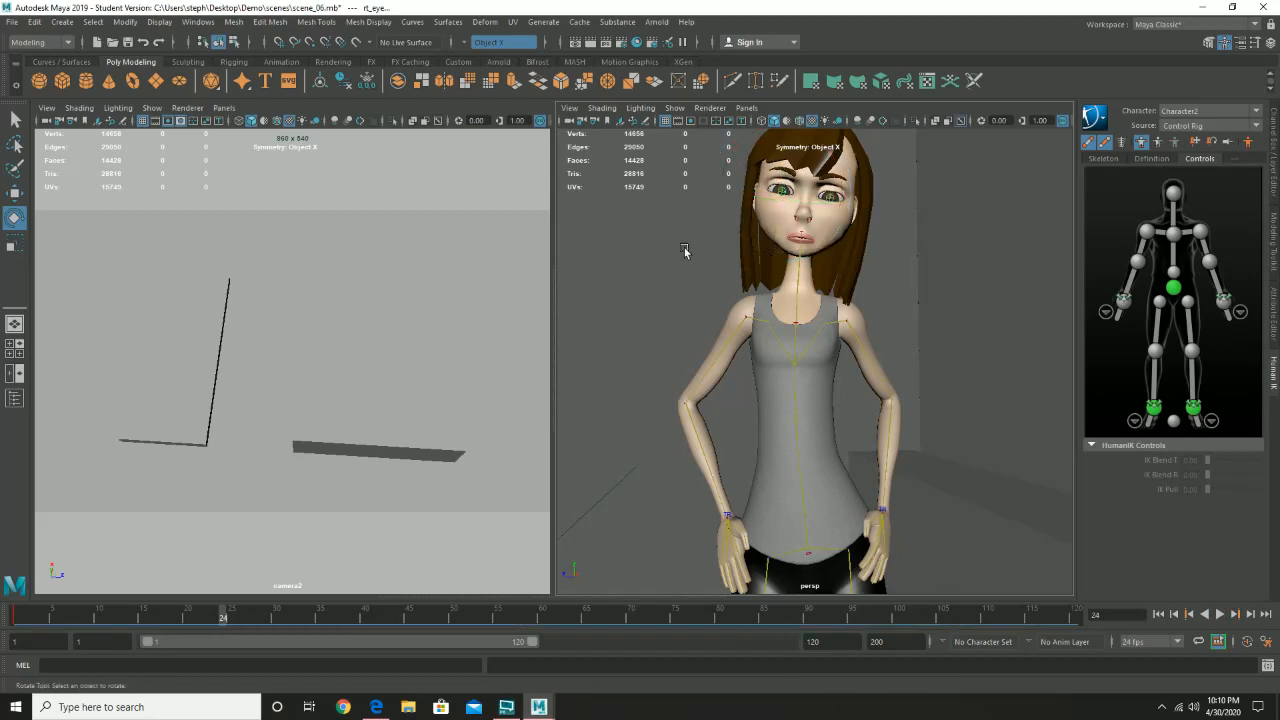
left_click(833, 197)
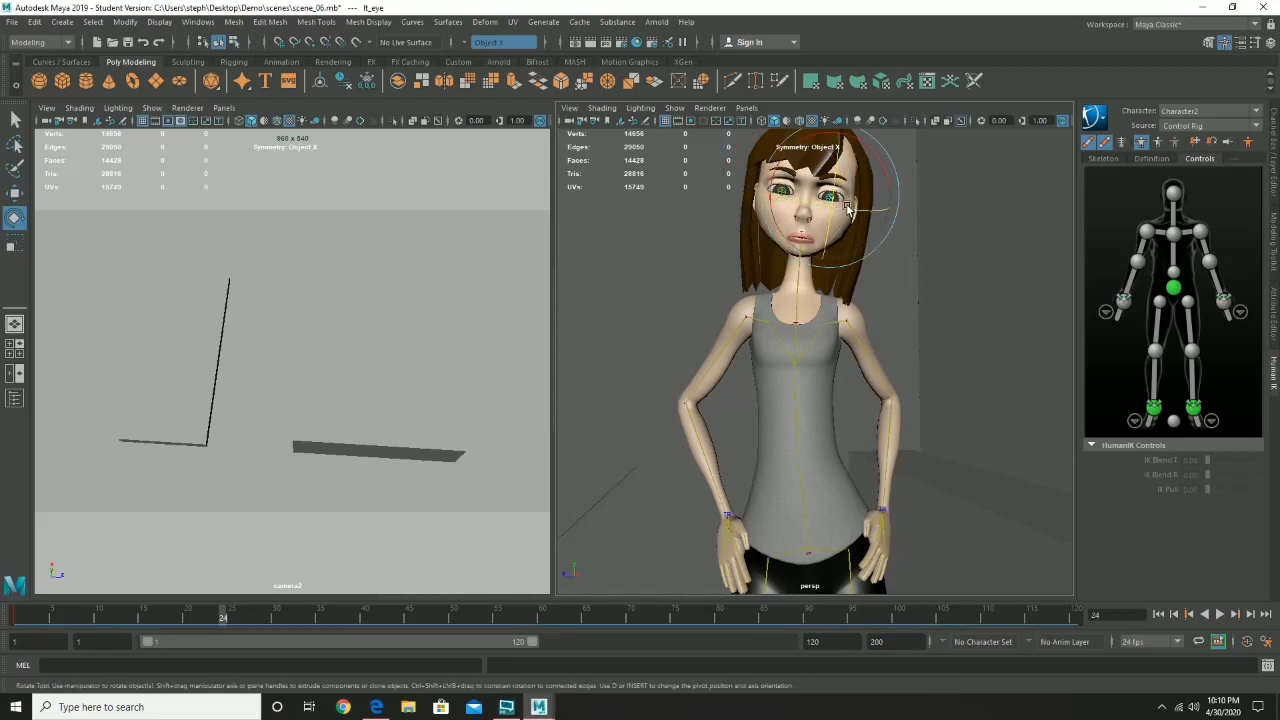
- Save the current scene as scene_06.mb
left_click(11, 22)
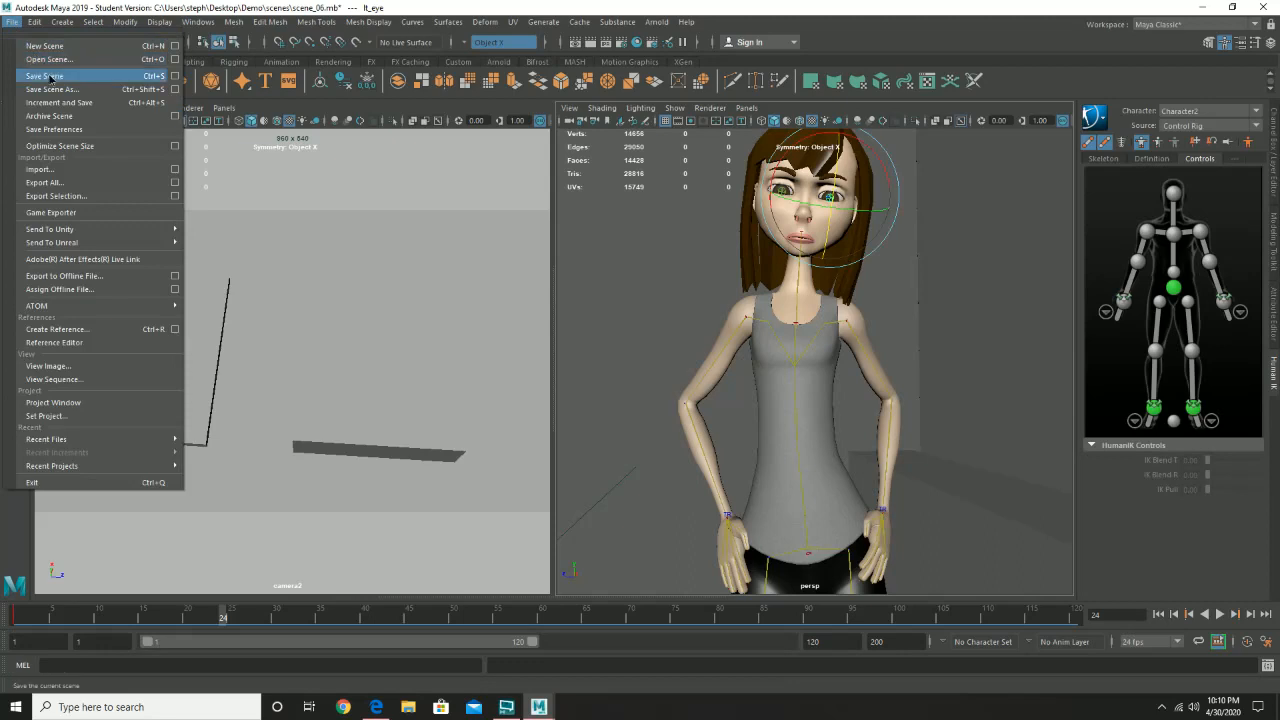
left_click(50, 77)
left_click(611, 365)
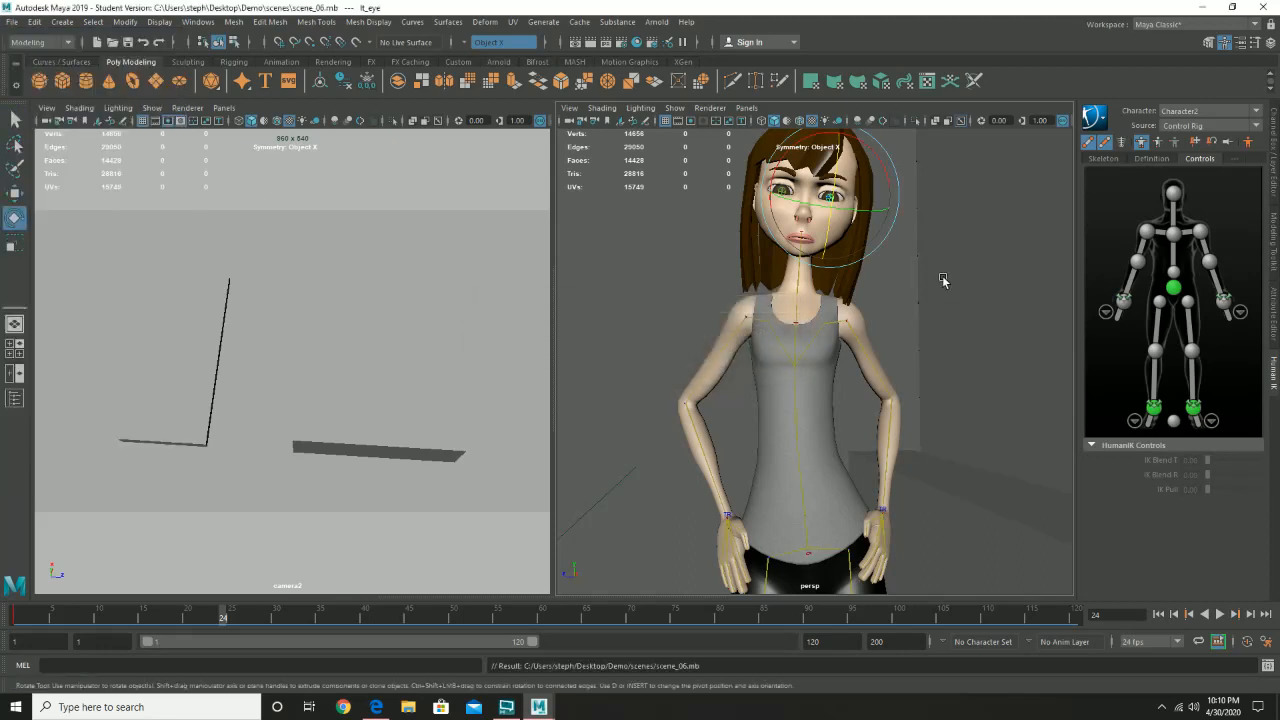
- Rotate the left eye to align its gaze, reselect both eyes, and key them at frame 24
key("e")
left_click_drag(864, 213, 809, 209)
left_click(788, 194)
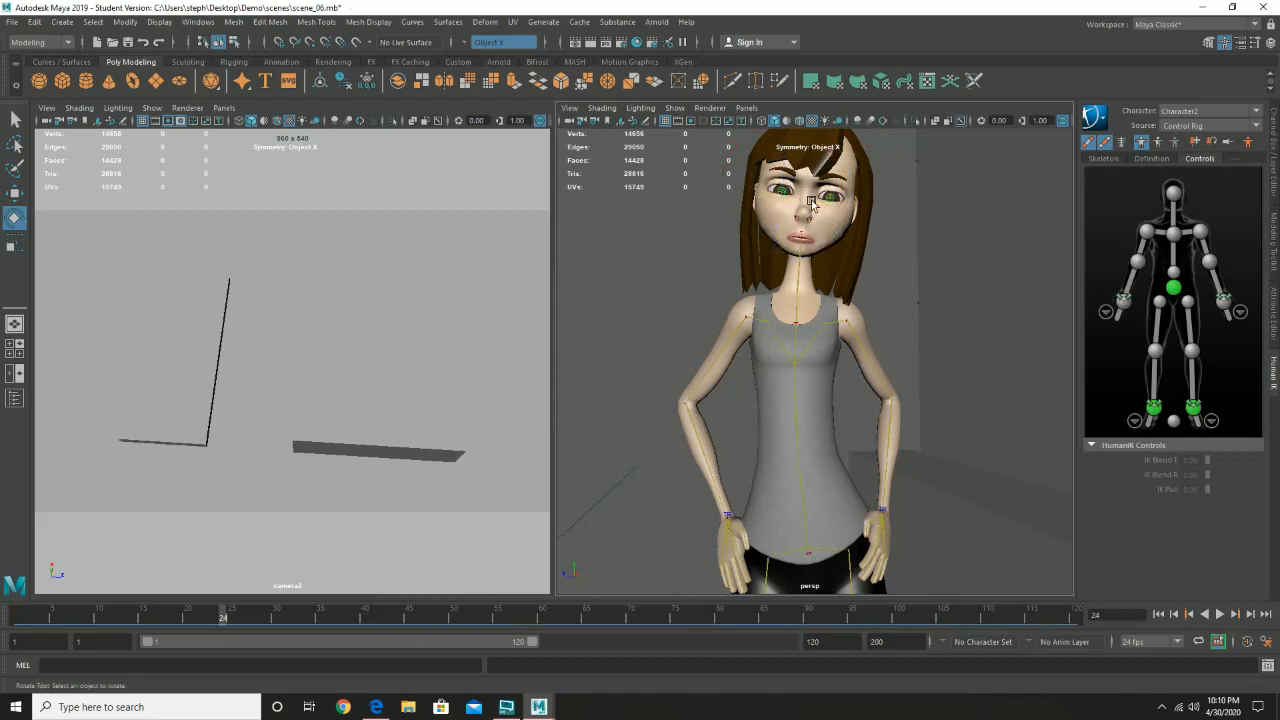
left_click(835, 198)
key("q")
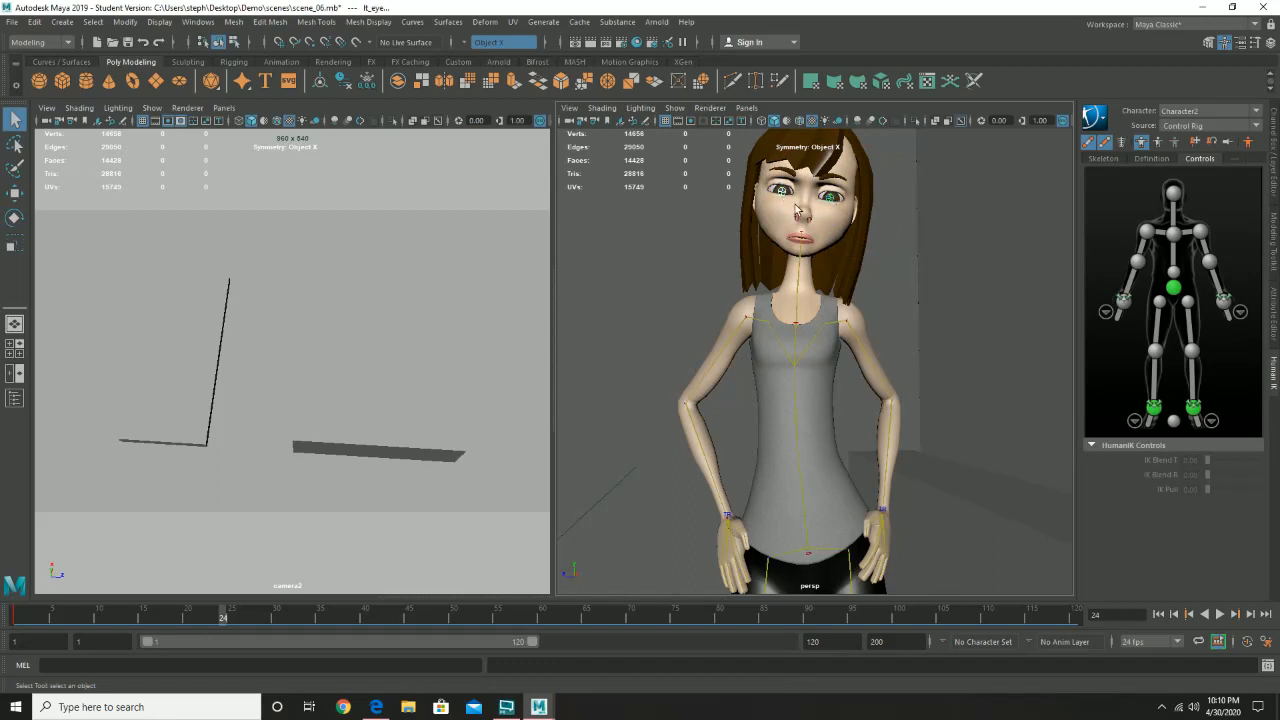
key("s")
- Go to frame 48, rotate both eyes to a new gaze direction, and select the left eye alone to adjust its rotation
mouse_move(175, 620)
left_mouse_down()
mouse_move(56, 629)
mouse_move(306, 645)
mouse_move(435, 634)
left_mouse_up()
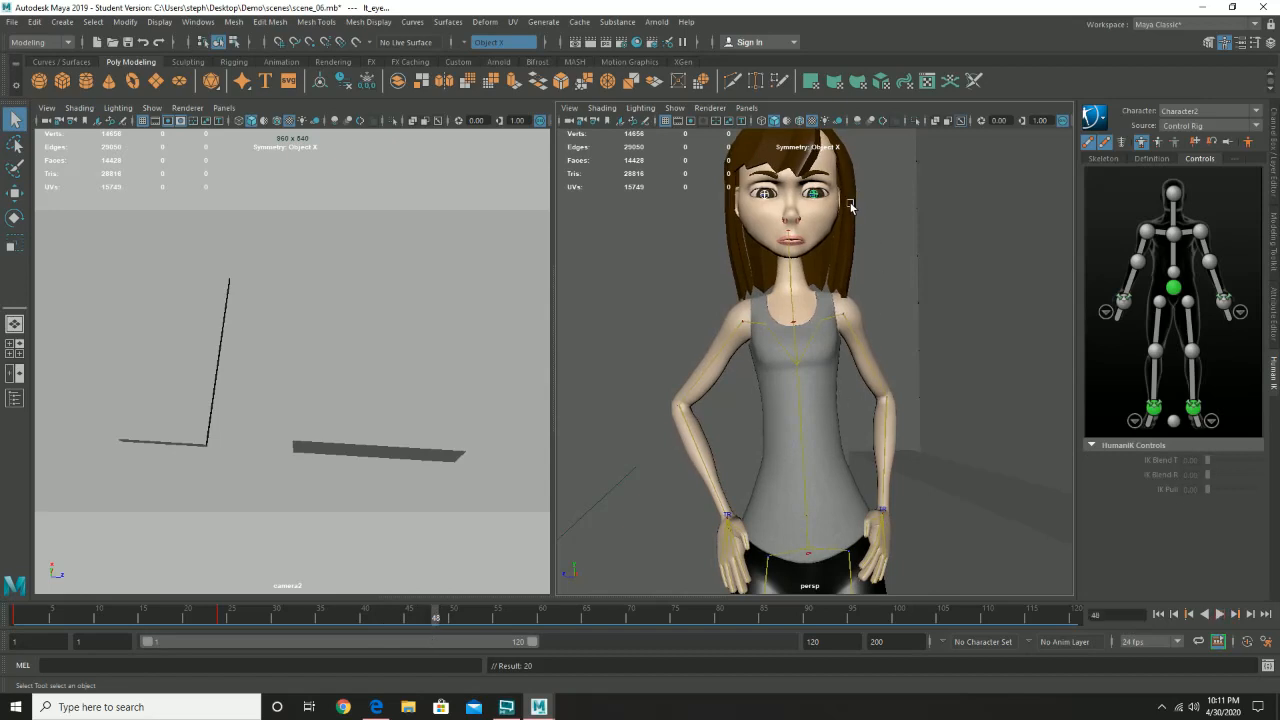
key("e")
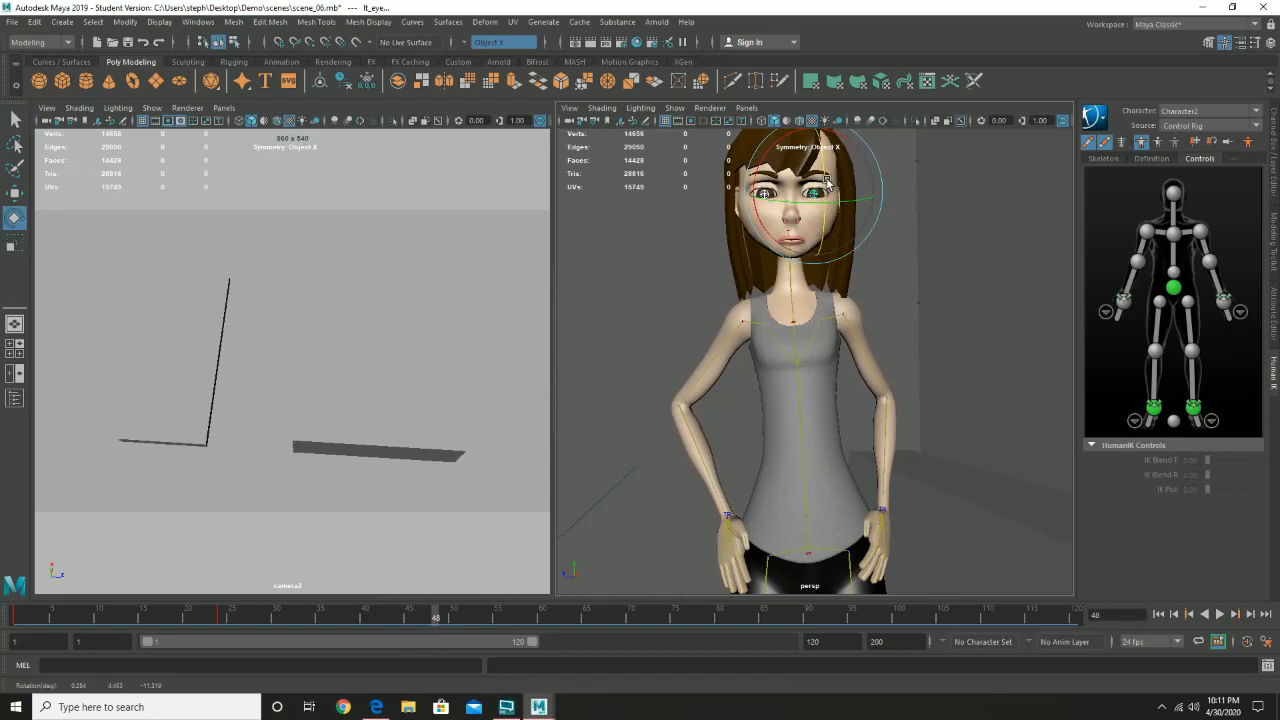
left_click(686, 249)
left_click(818, 194)
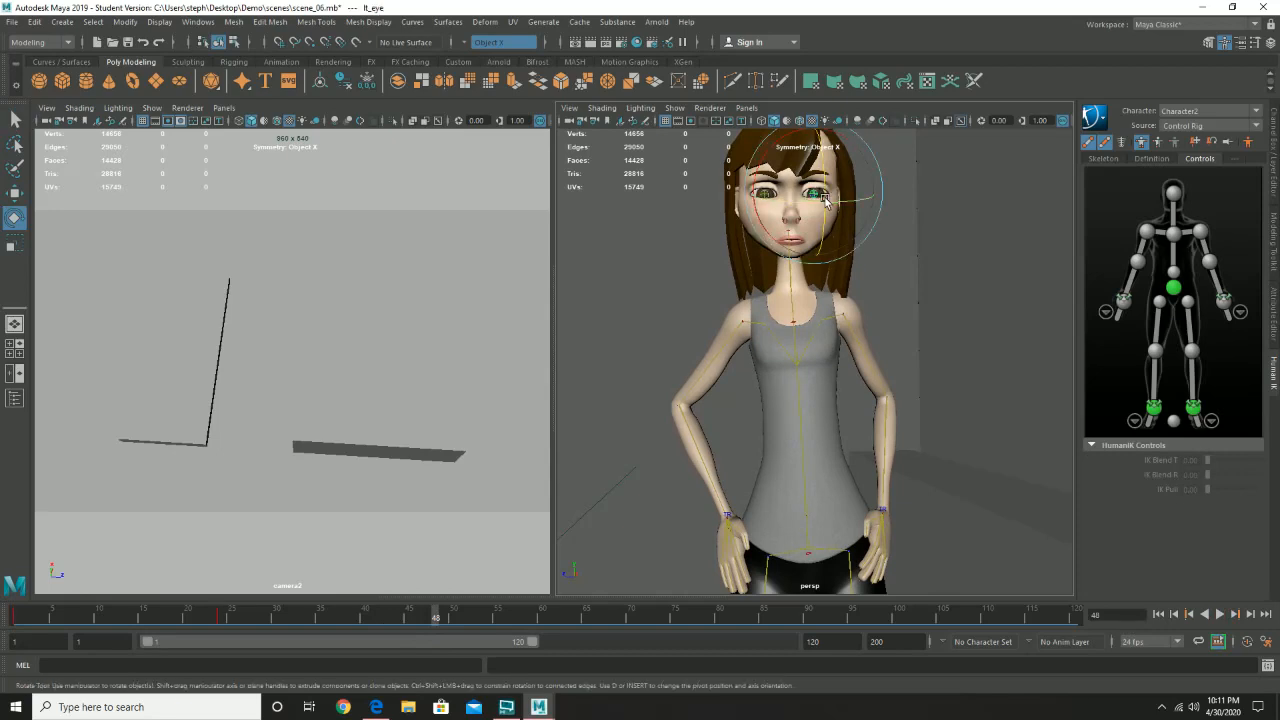
left_click_drag(840, 202, 807, 202)
- Select the right eye alone to align its gaze, reselect both eyes, and key them at frame 48
left_click(682, 232)
left_click(766, 194)
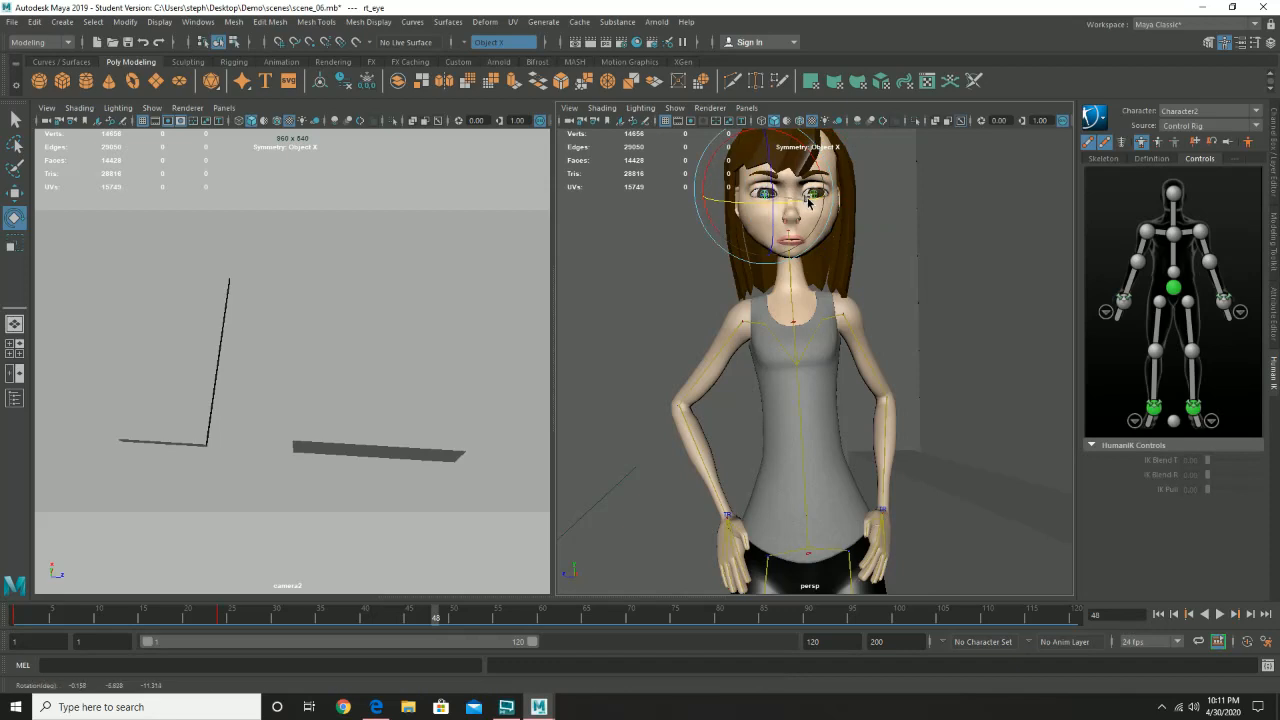
left_click(589, 271)
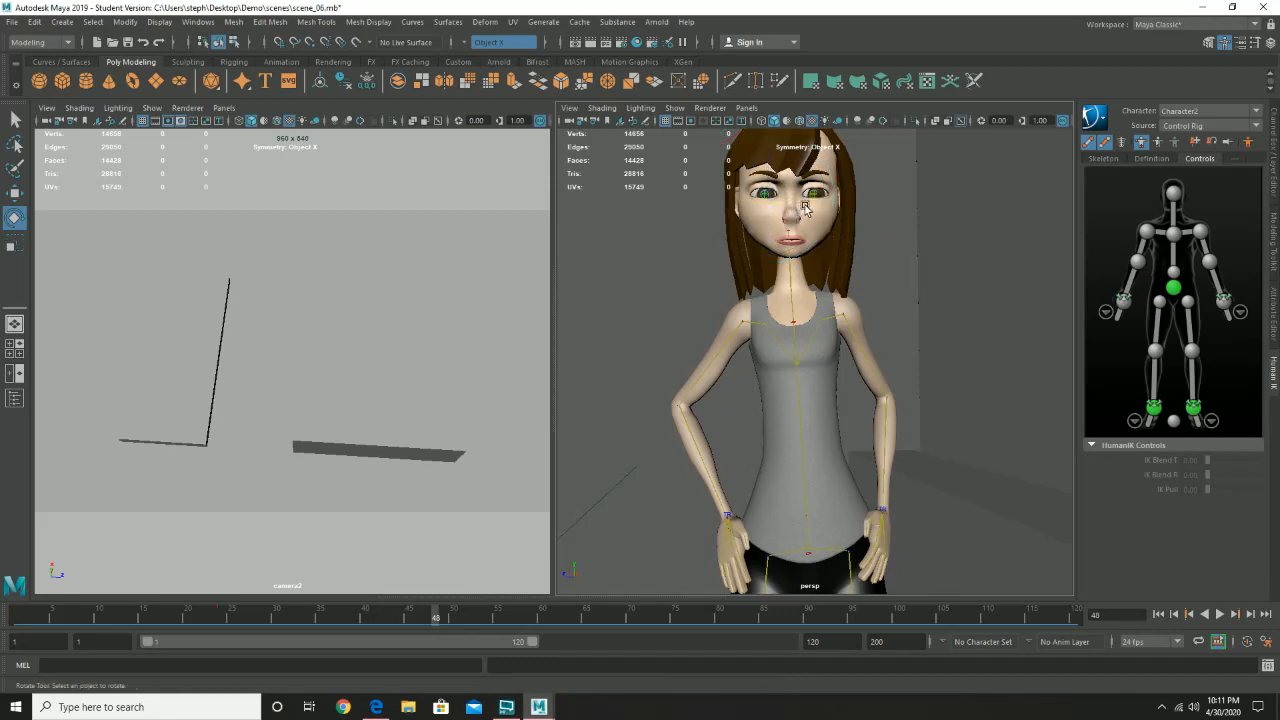
left_click(768, 197)
key("q")
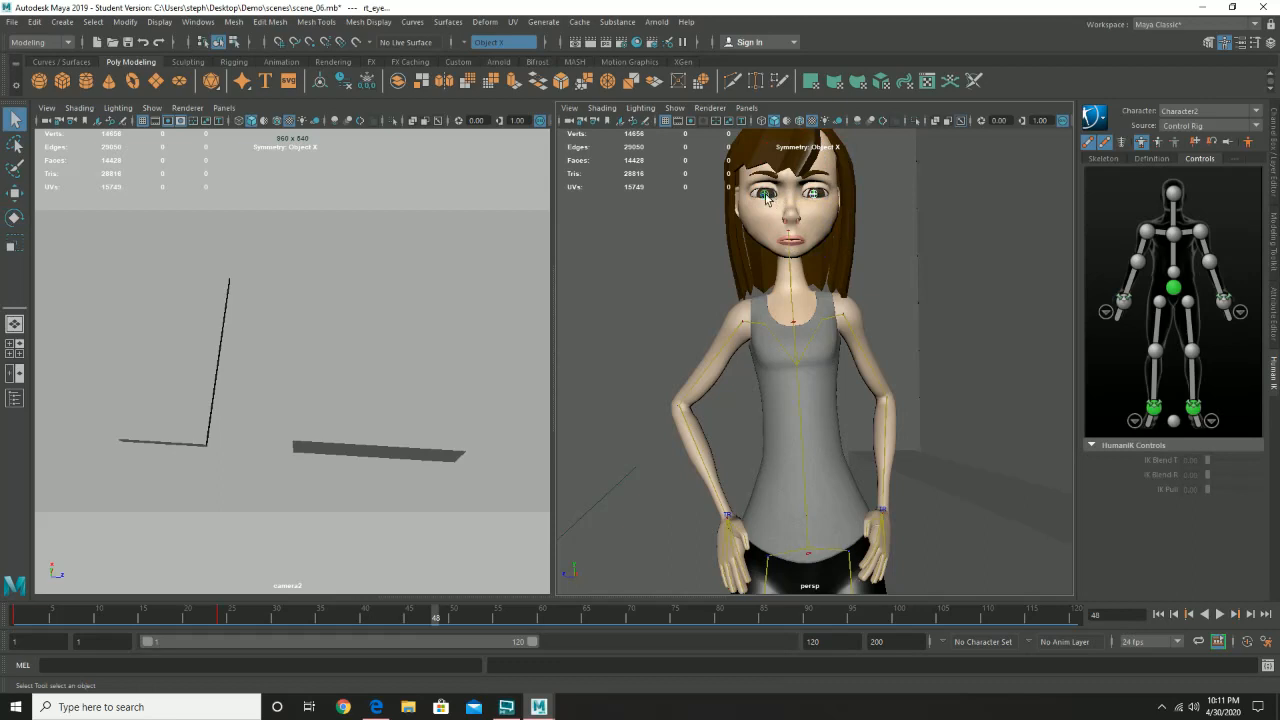
key("s")
- At frame 72, rotate both eyes upward to about -2° in Z and key them
left_click_drag(436, 617, 650, 626)
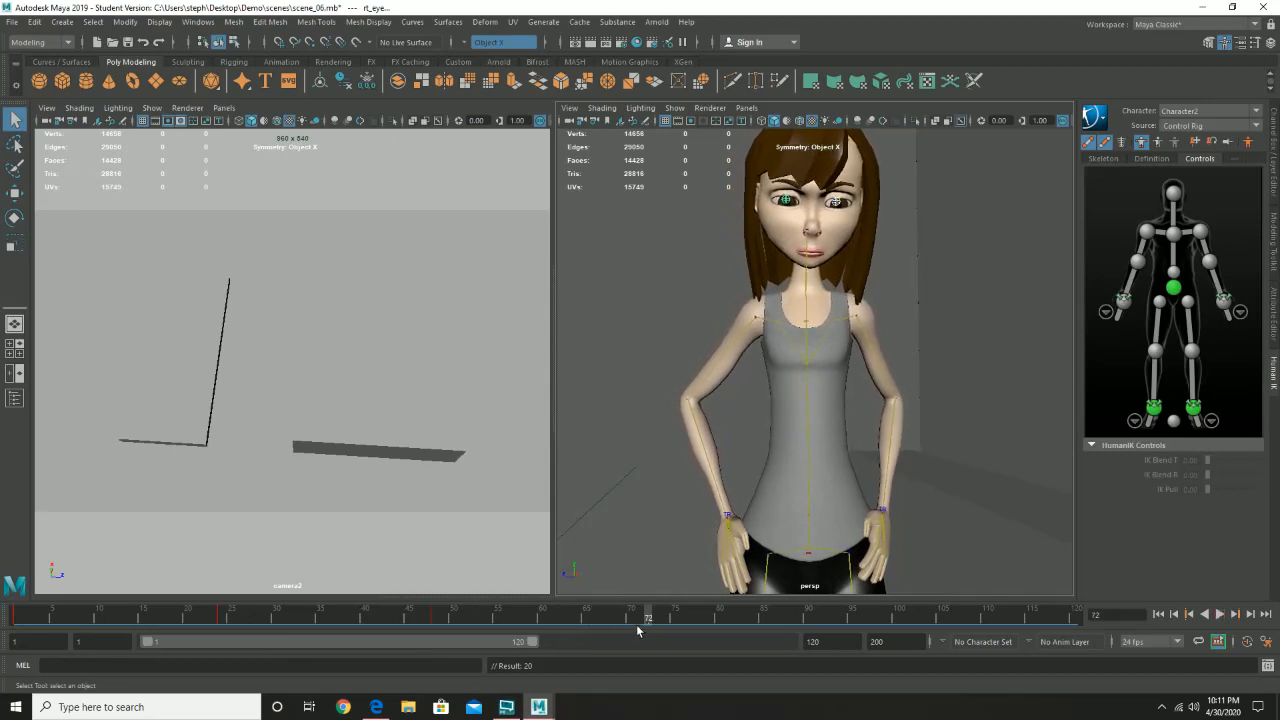
left_click(836, 204)
left_click(788, 204)
key("e")
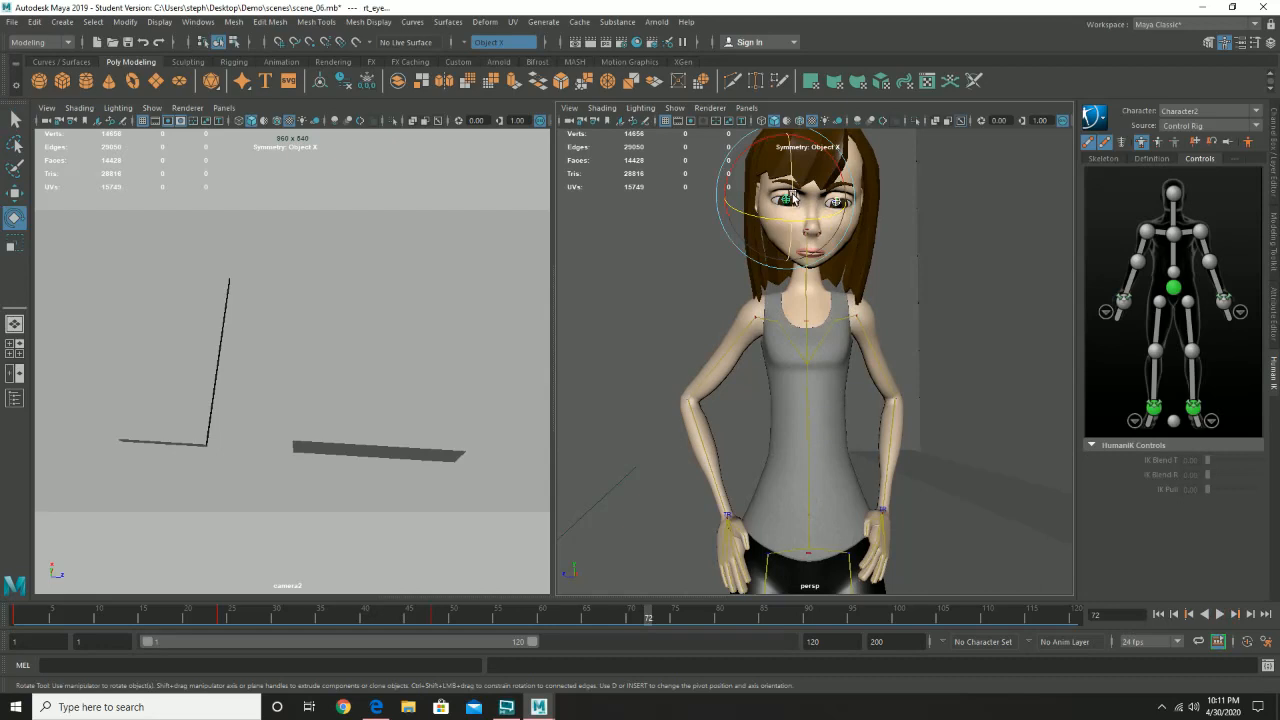
left_click_drag(793, 200, 788, 182)
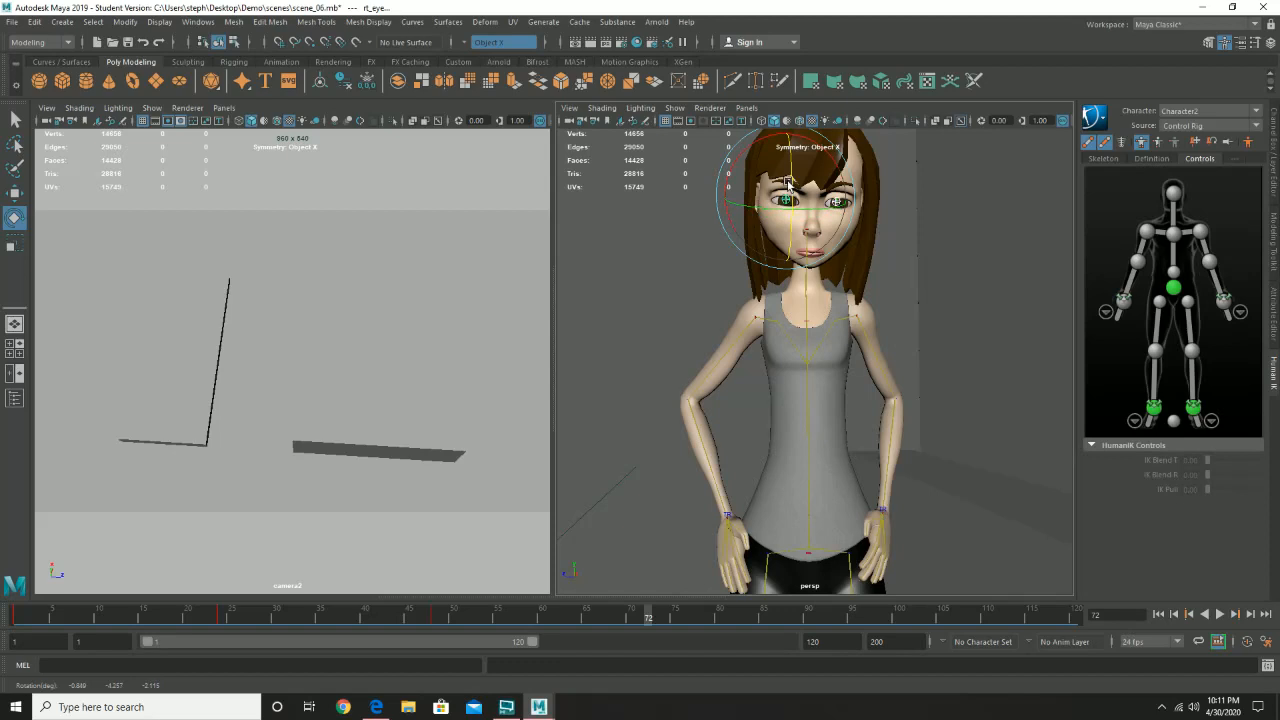
key("s")
- At frame 96, rotate both eyes downward to about -26° in Z and key them
left_click_drag(651, 616, 857, 617)
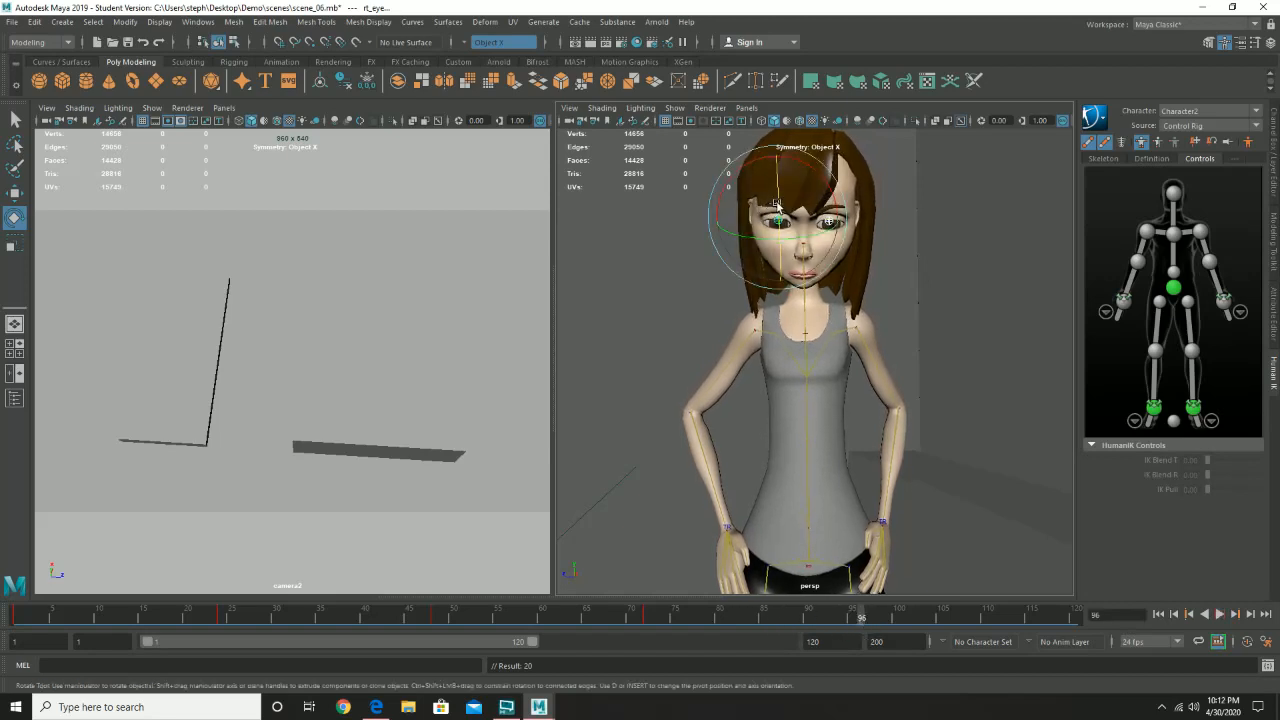
left_click_drag(776, 203, 782, 232)
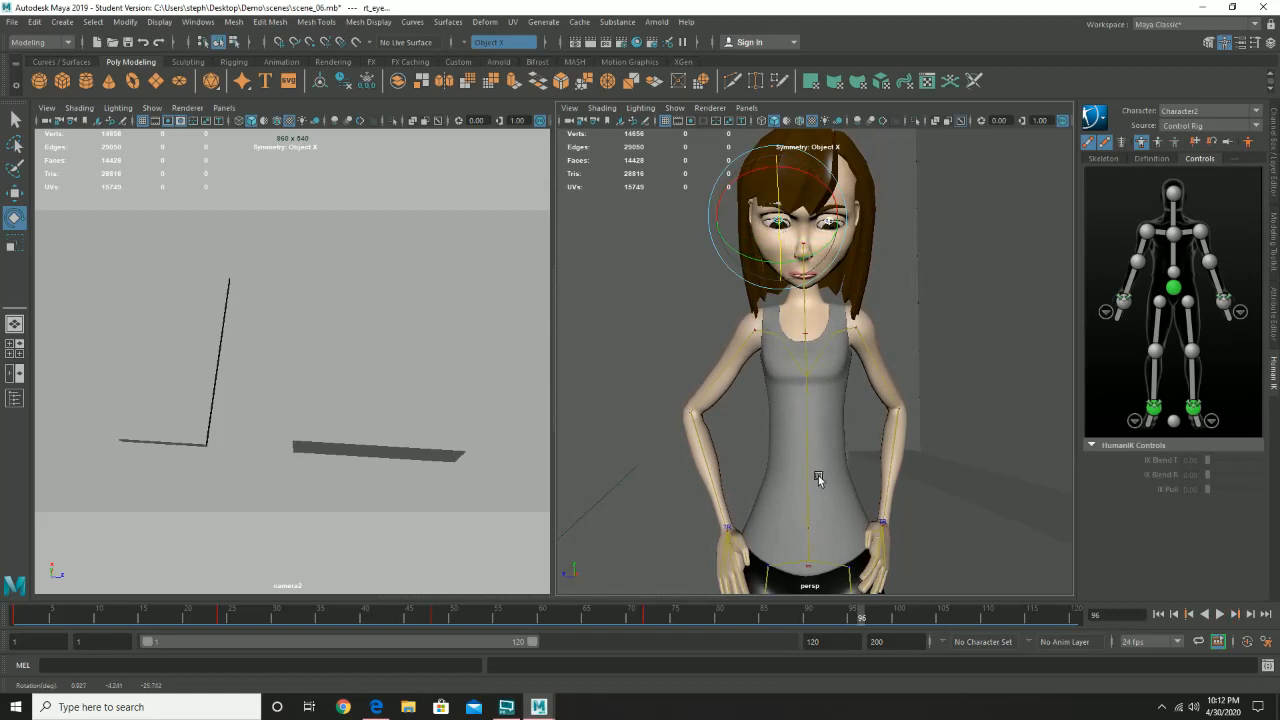
key("s")
- Play the animation from frame 1 to check the eye movement, and stop playback
left_click_drag(862, 620, 34, 642)
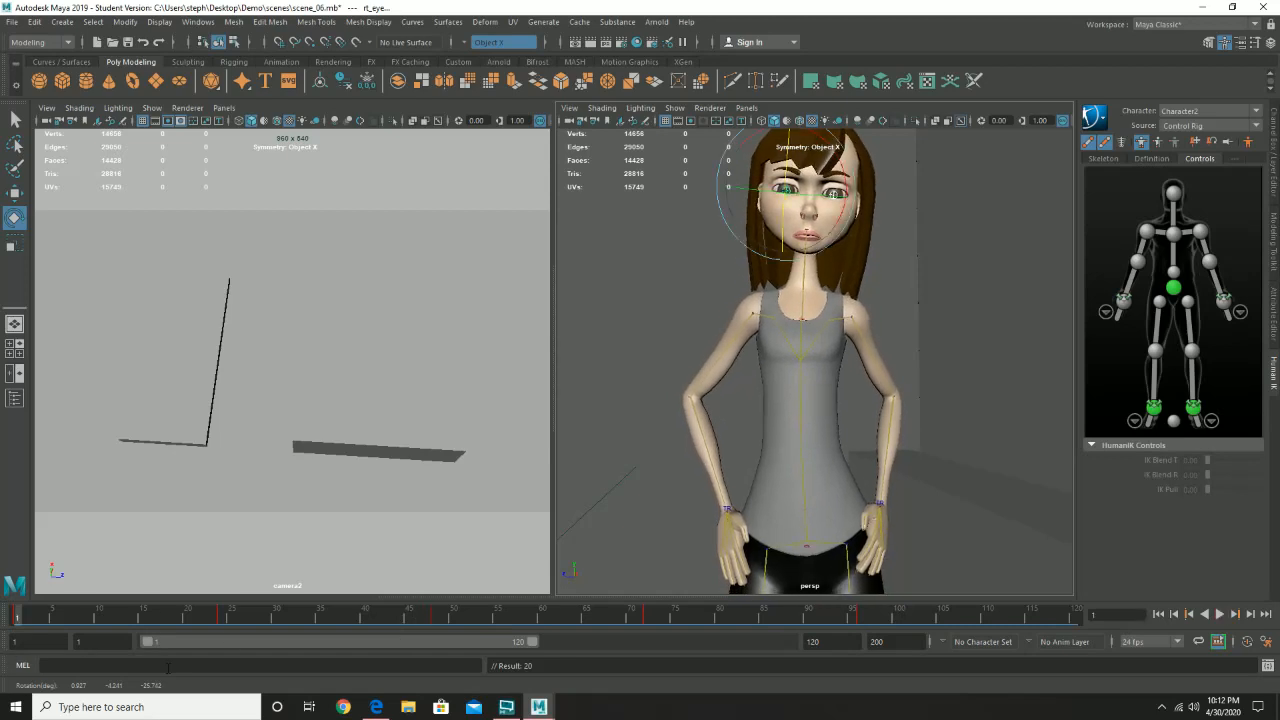
left_click(1206, 614)
left_click(1219, 615)
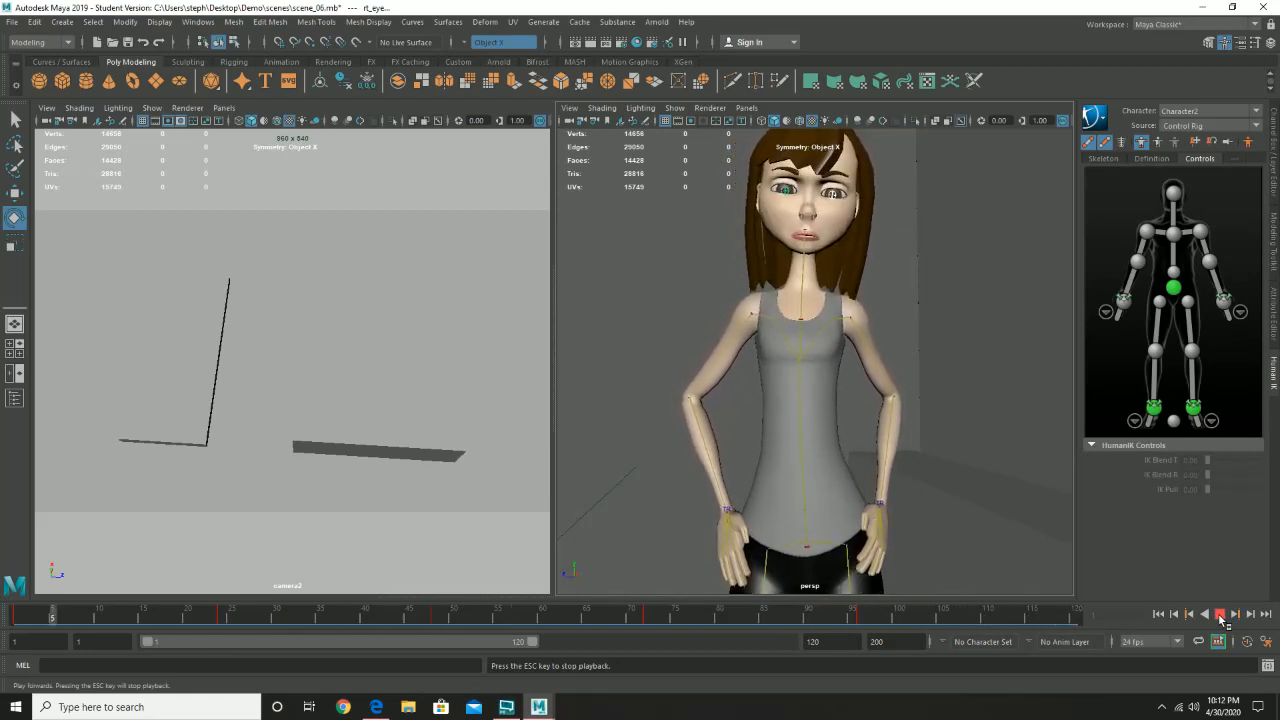
left_click(1219, 615)
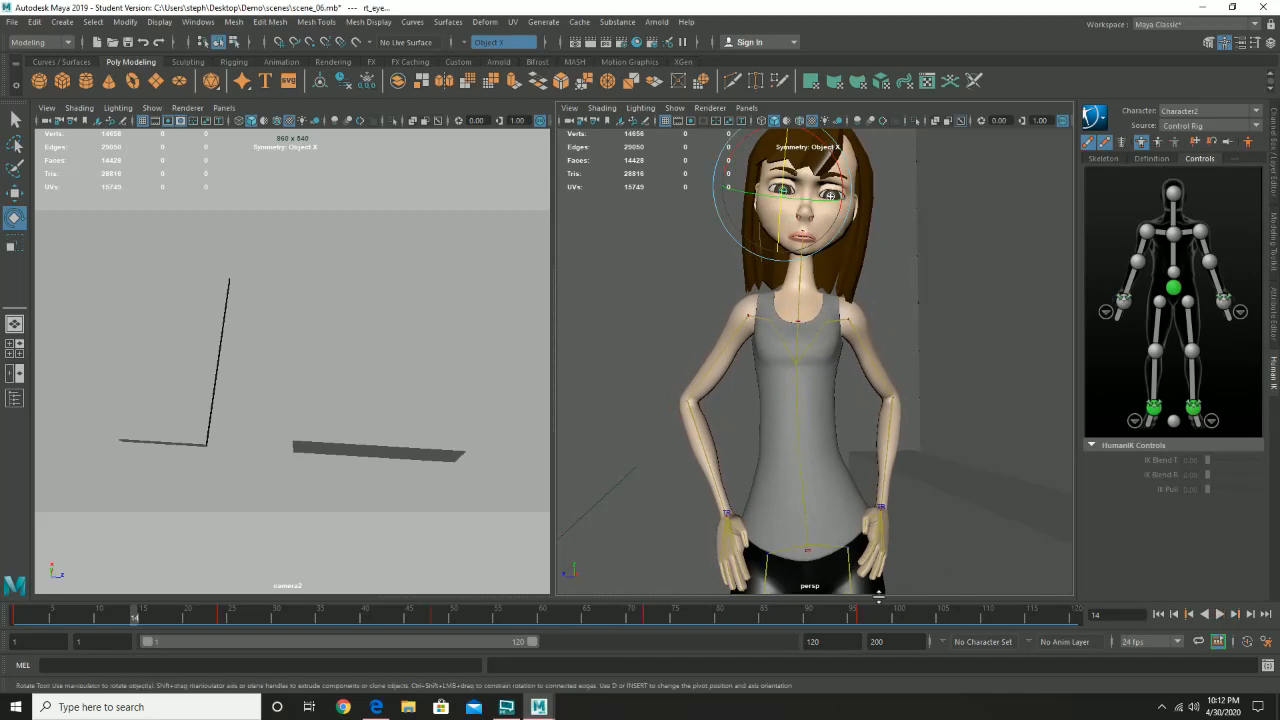
- Return to frame 96, raise both eyes slightly to about -21° in Z, and key them again
left_click(861, 616)
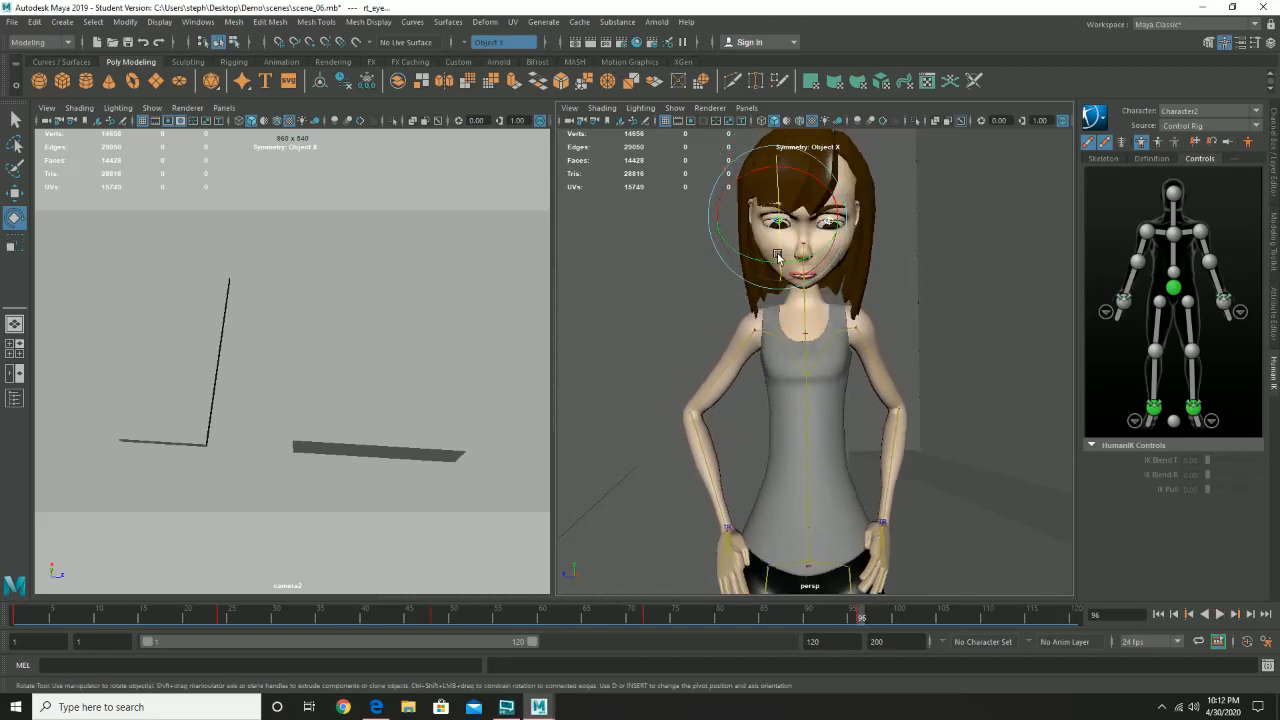
left_click_drag(778, 246, 779, 236)
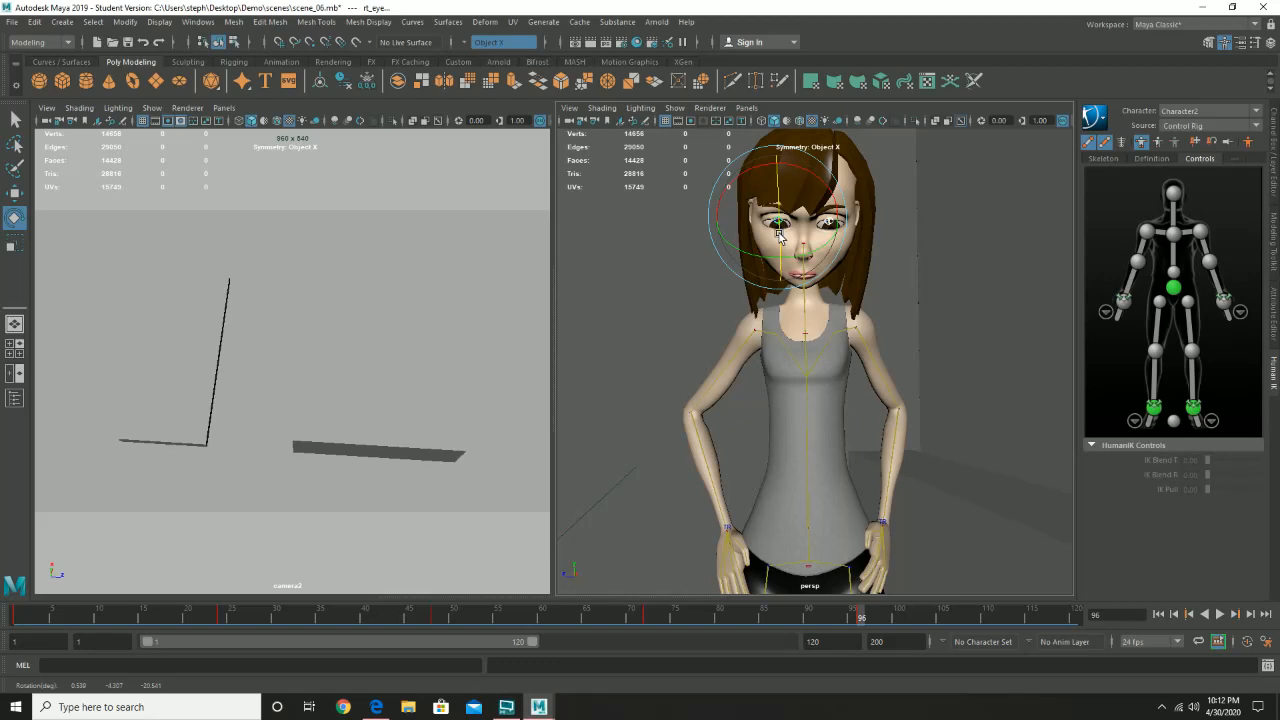
key("s")
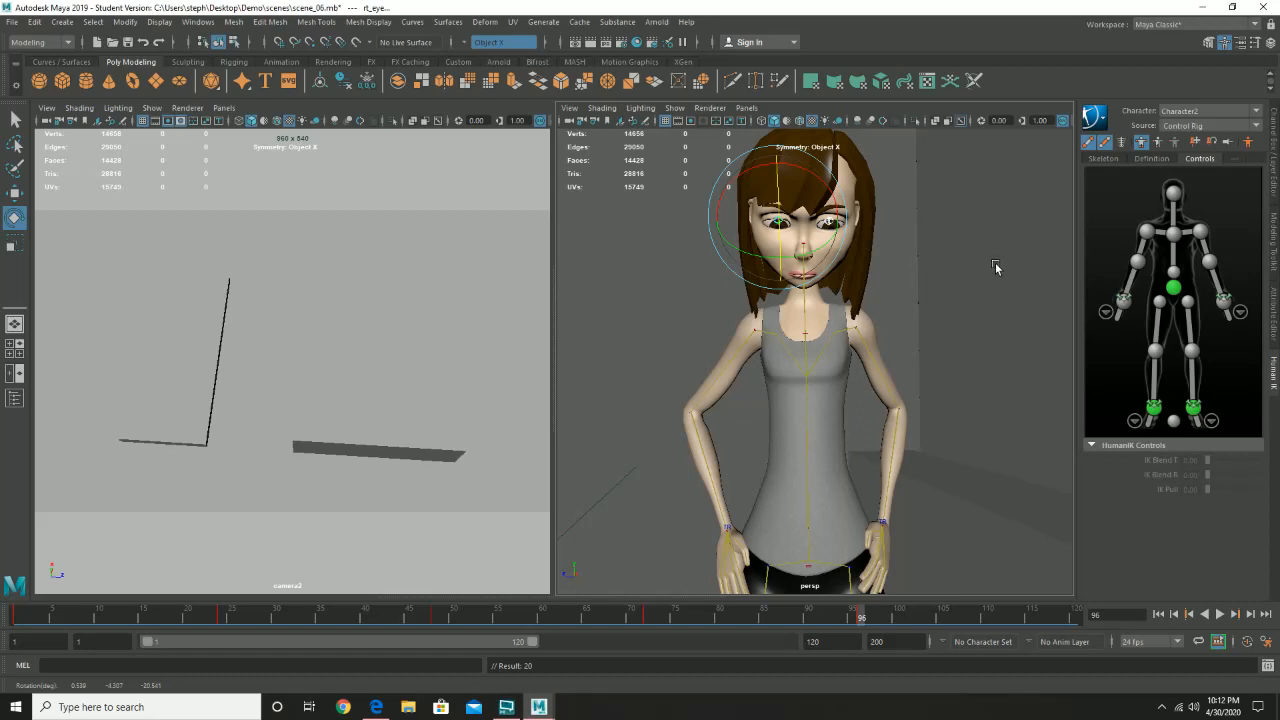
- Select the character's face mesh and open the Shape Editor beside the perspective view
left_click_drag(946, 258, 917, 266, "alt")
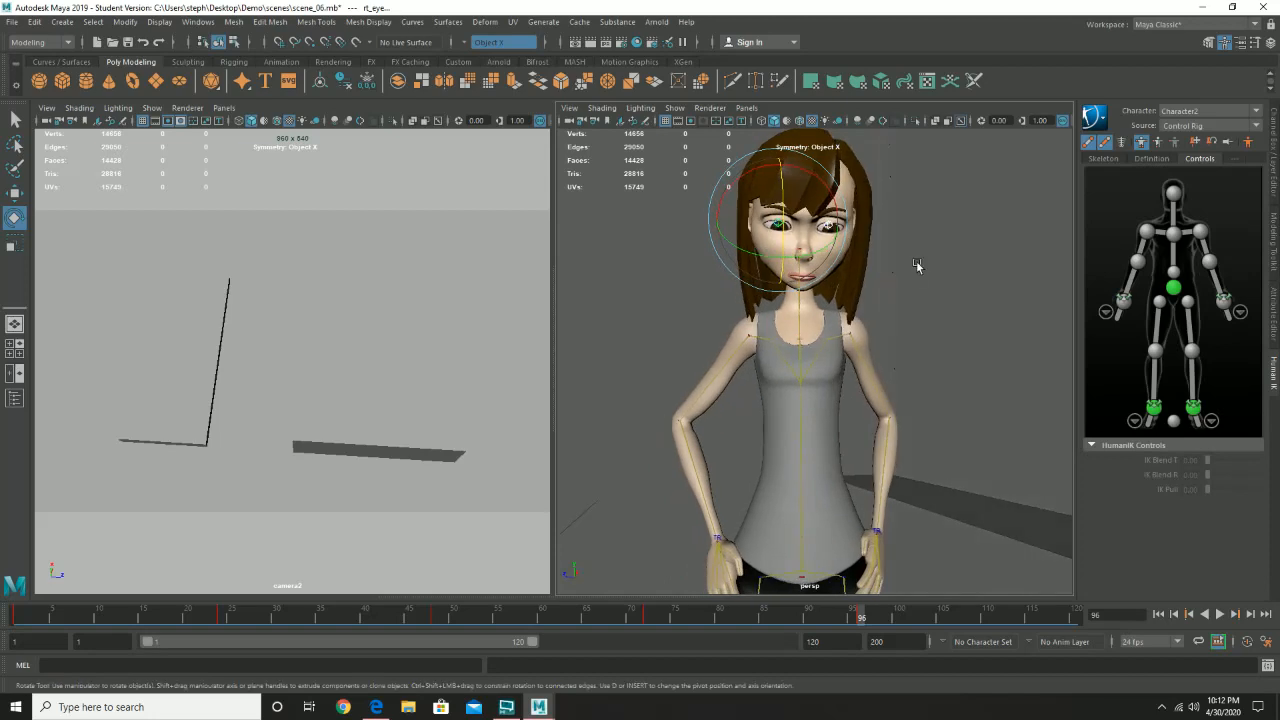
mouse_move(891, 257)
right_mouse_down("alt")
mouse_move(961, 336)
mouse_move(907, 261)
right_mouse_up("alt")
left_click_drag(907, 261, 845, 315, "alt")
left_click(839, 306)
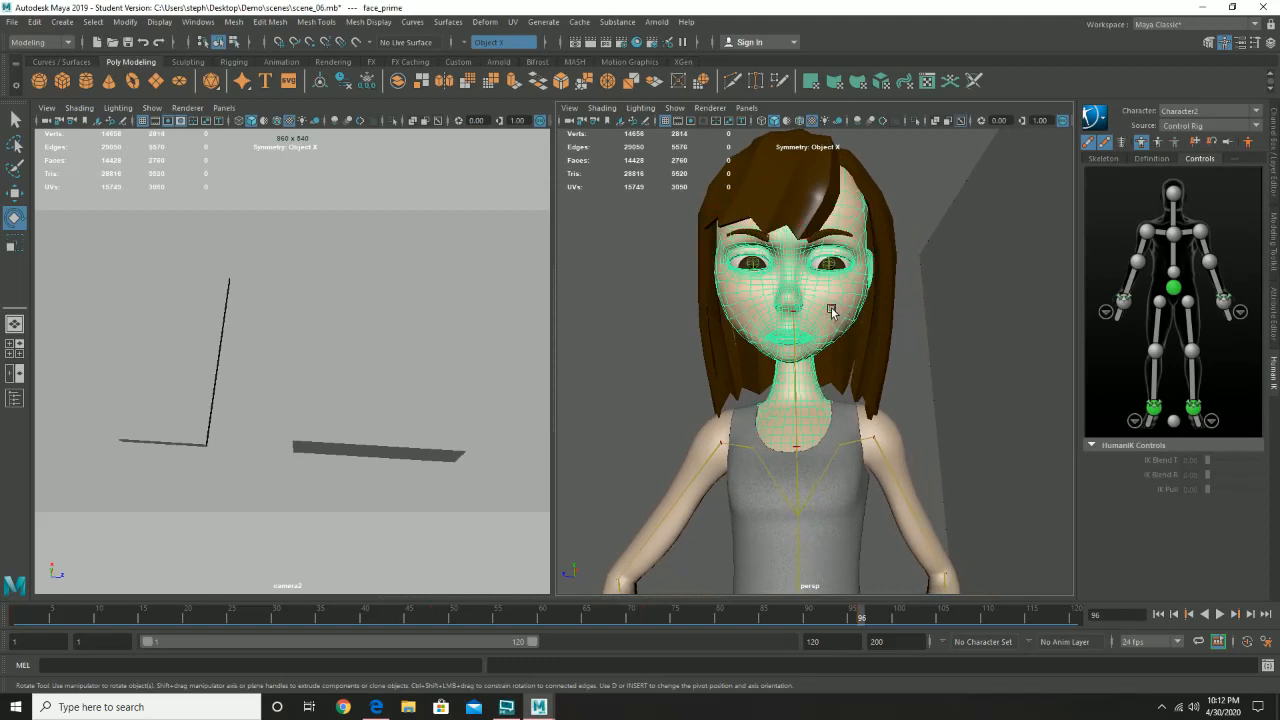
left_click(198, 21)
mouse_move(207, 47)
mouse_move(243, 95)
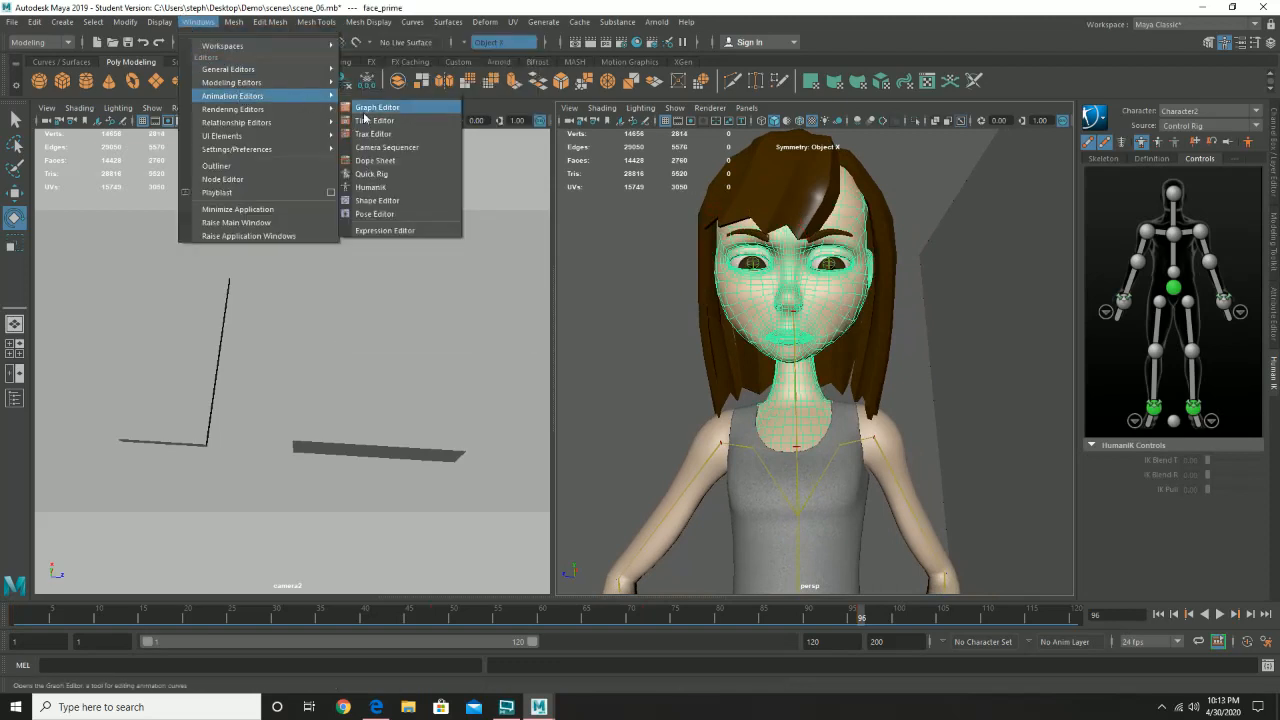
left_click(385, 201)
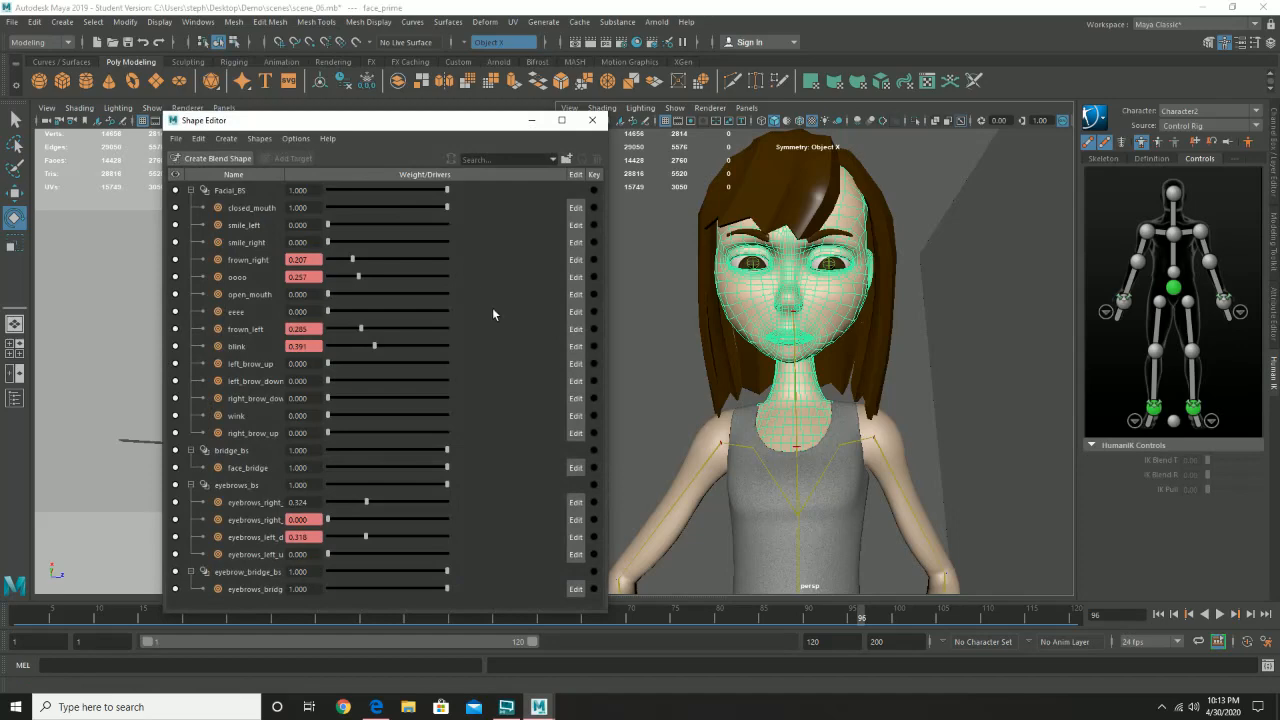
left_click_drag(416, 127, 368, 96)
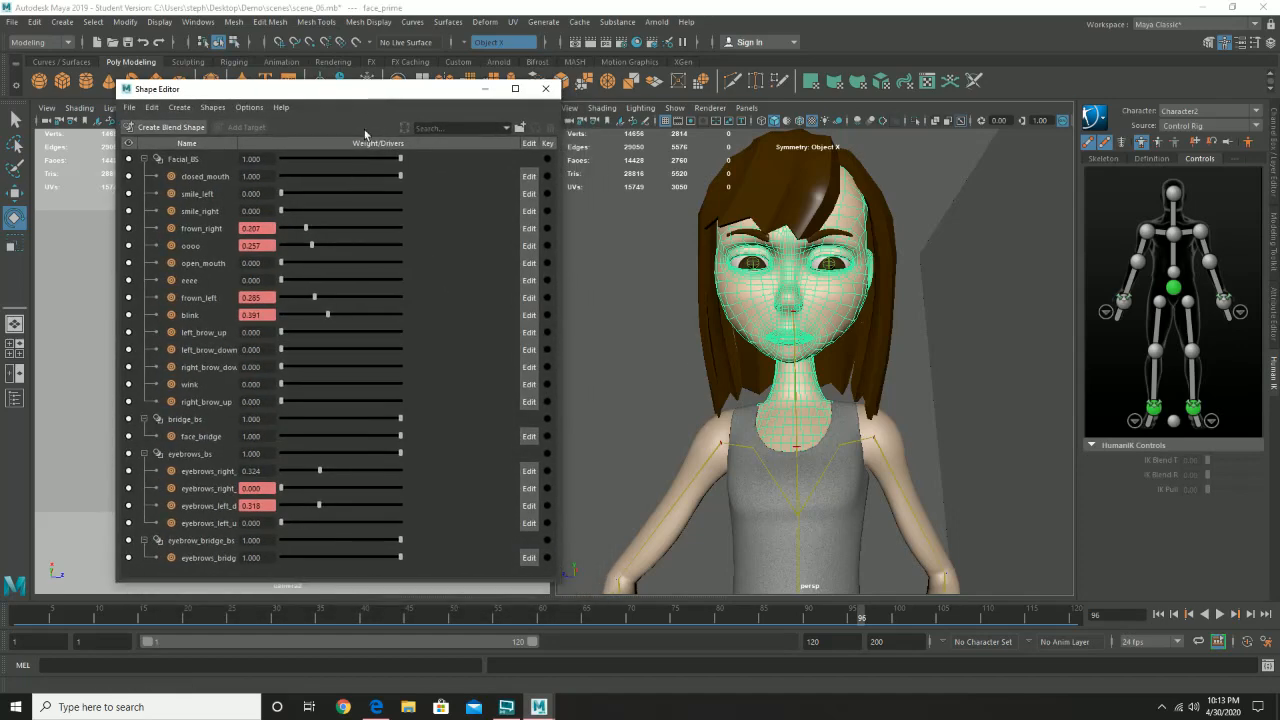
- Preview the animation from frame 1, and key the blink target's weight at 0.391 on frames 24 and 34
left_click_drag(62, 614, 5, 622)
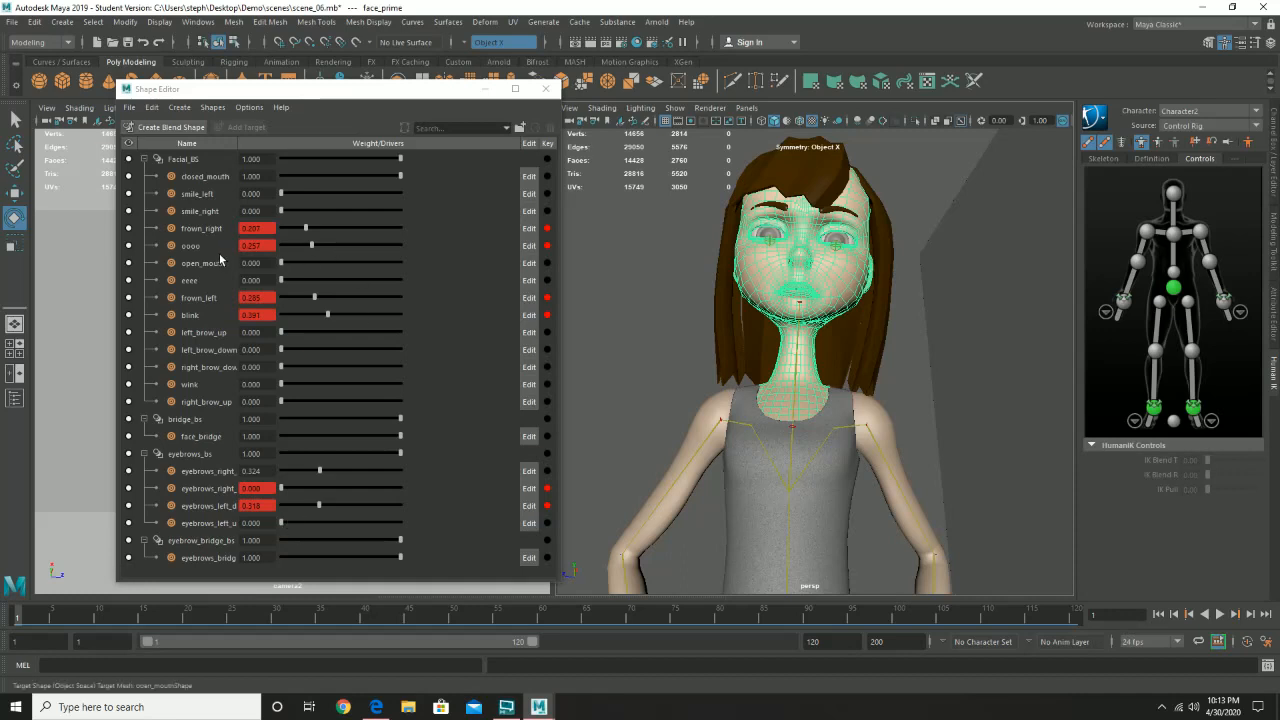
left_click(209, 316)
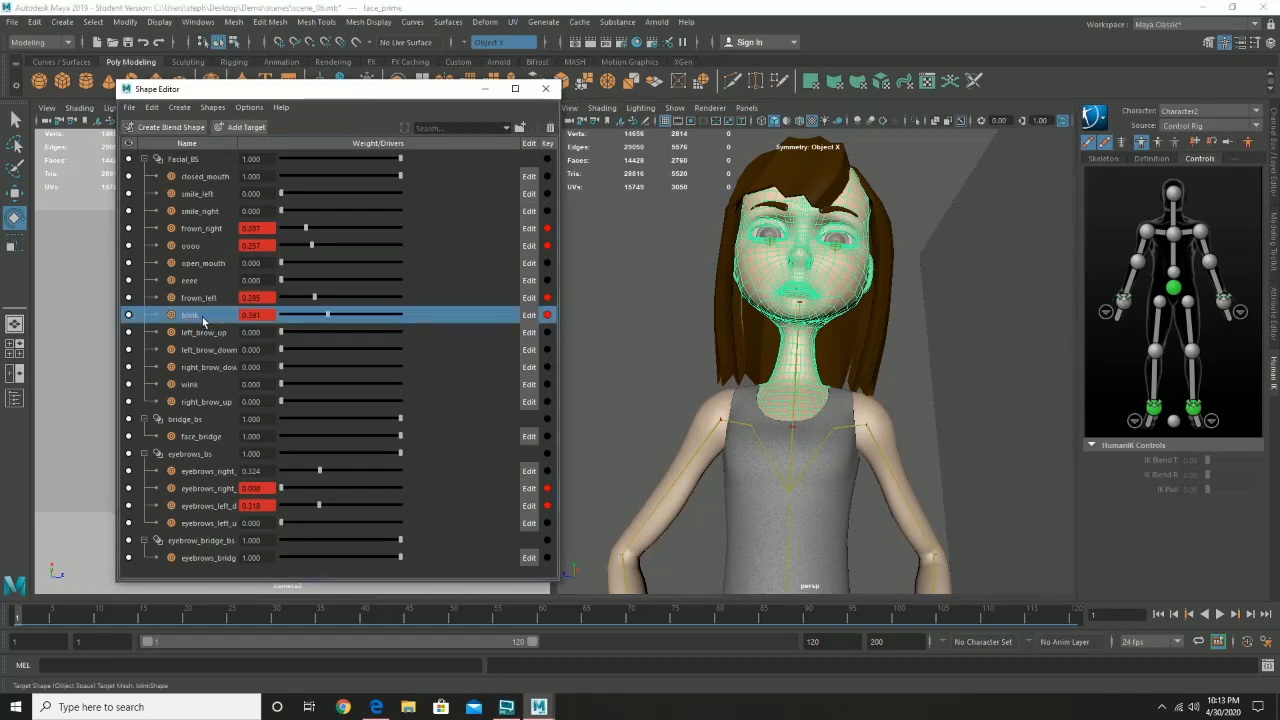
left_click(20, 620)
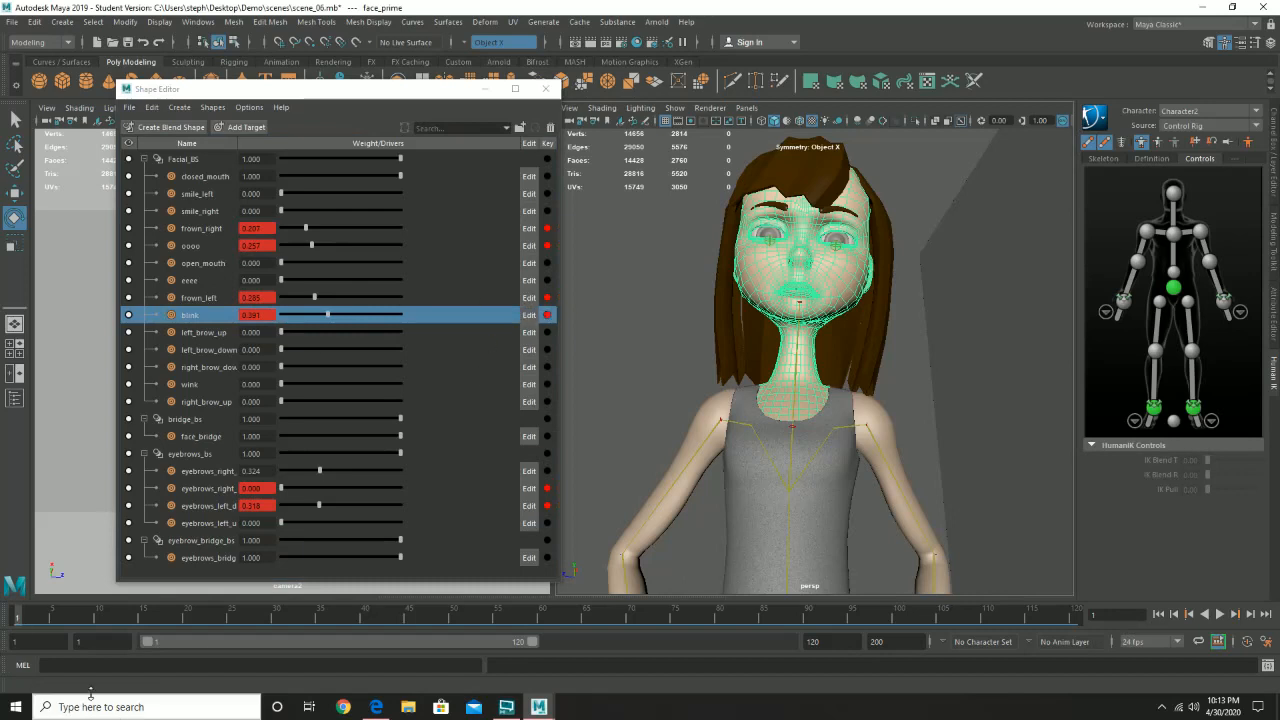
key("alt+v")
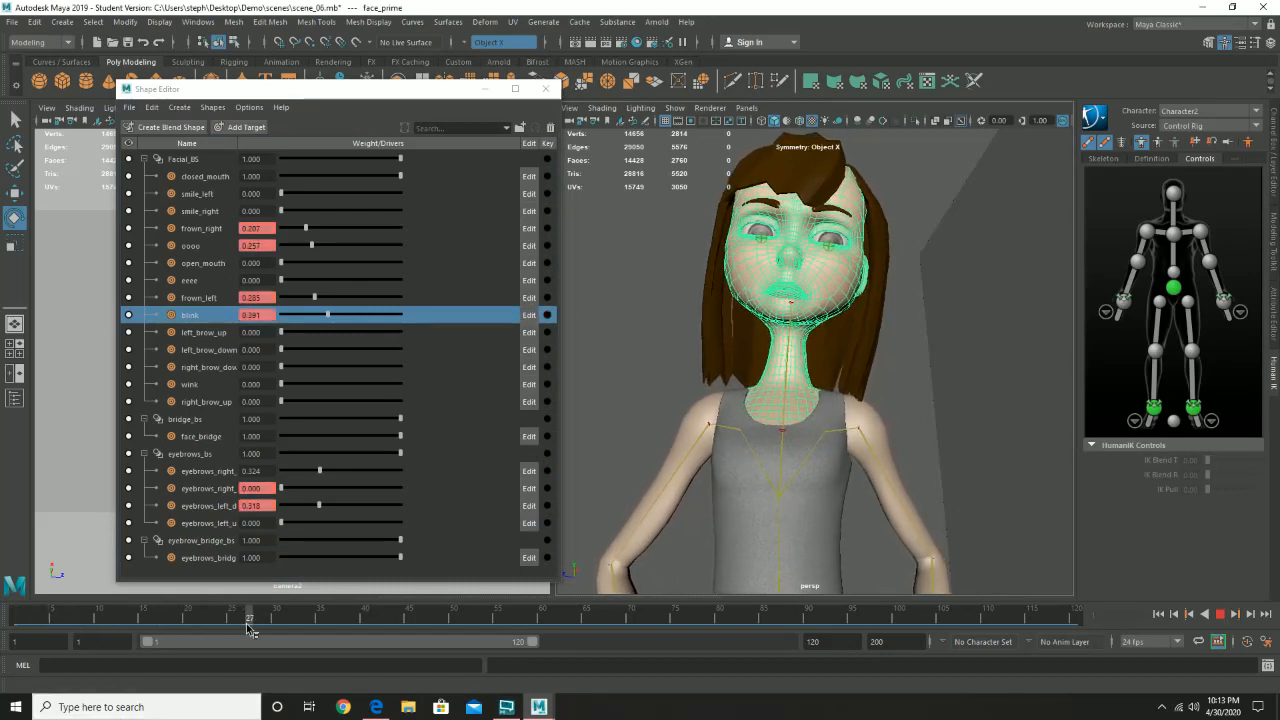
left_click_drag(262, 627, 225, 627)
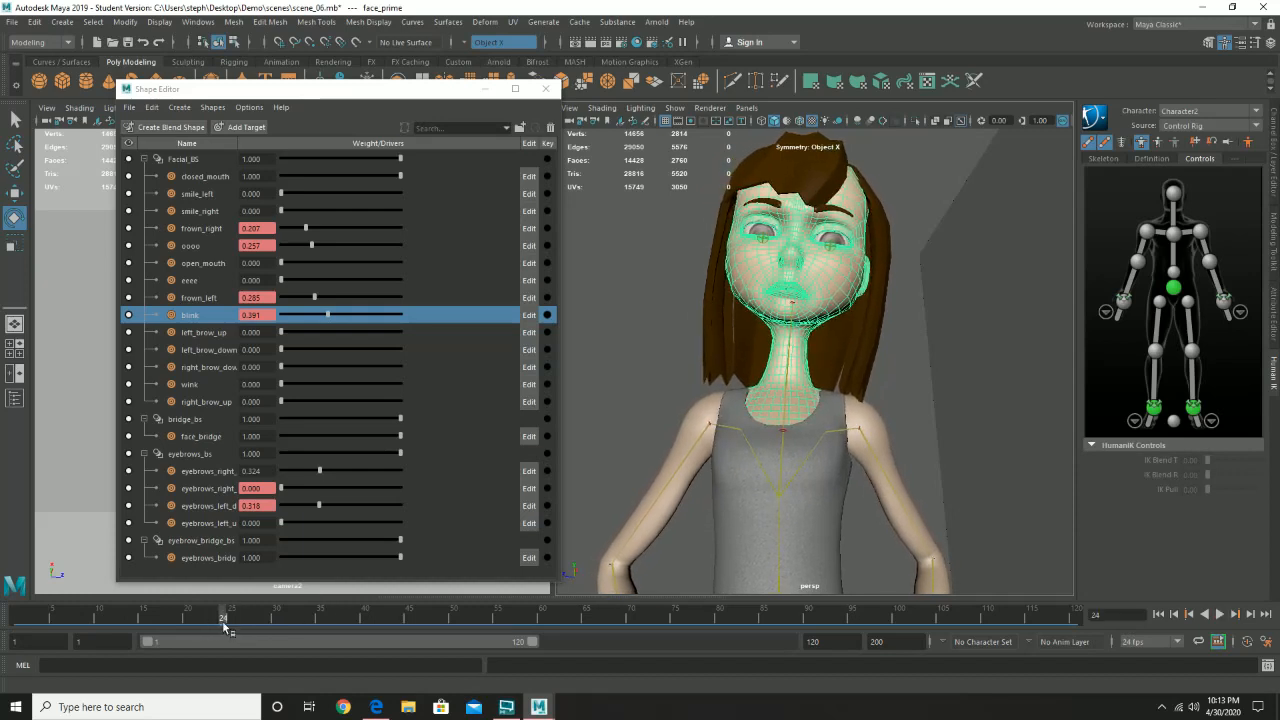
left_click(547, 315)
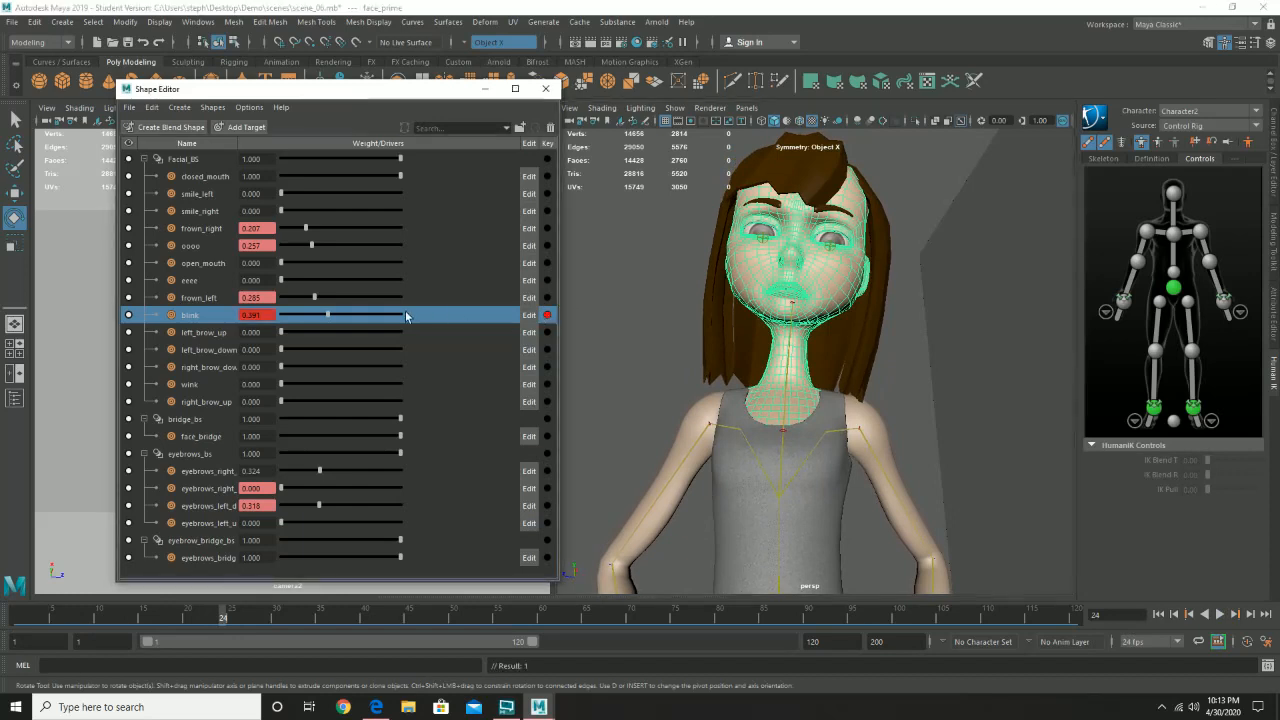
left_click(313, 619)
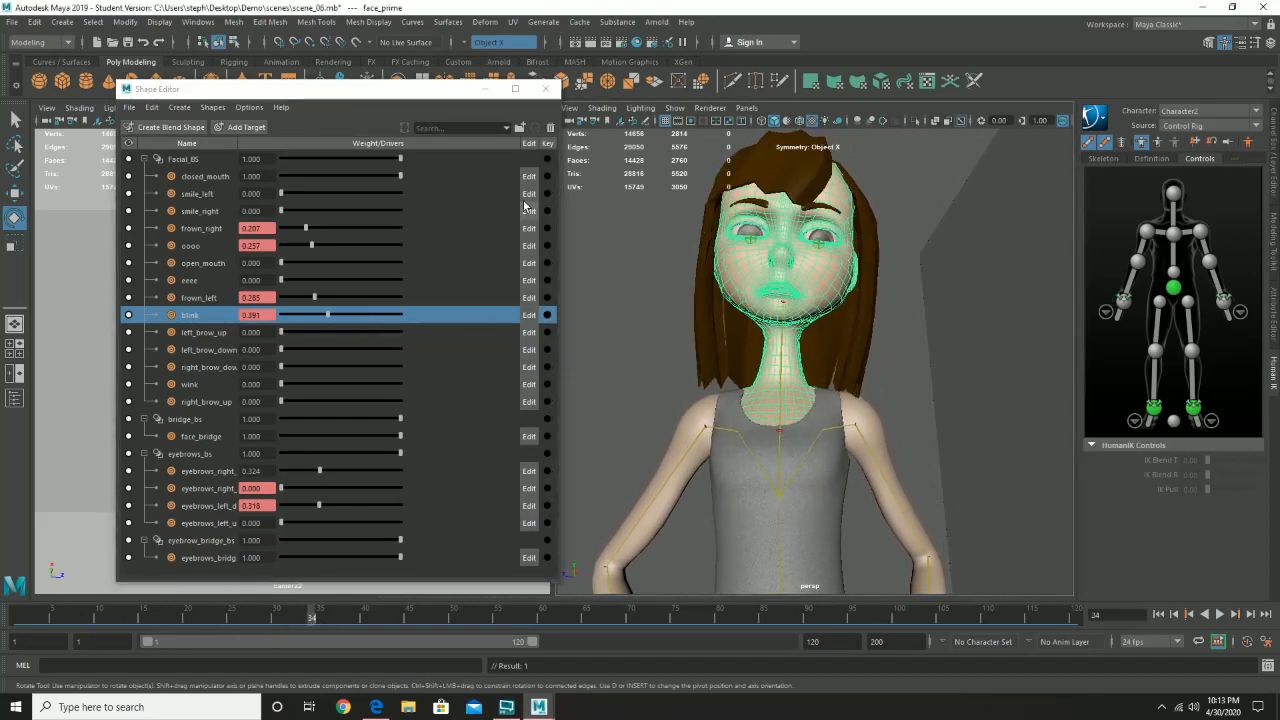
left_click(547, 315)
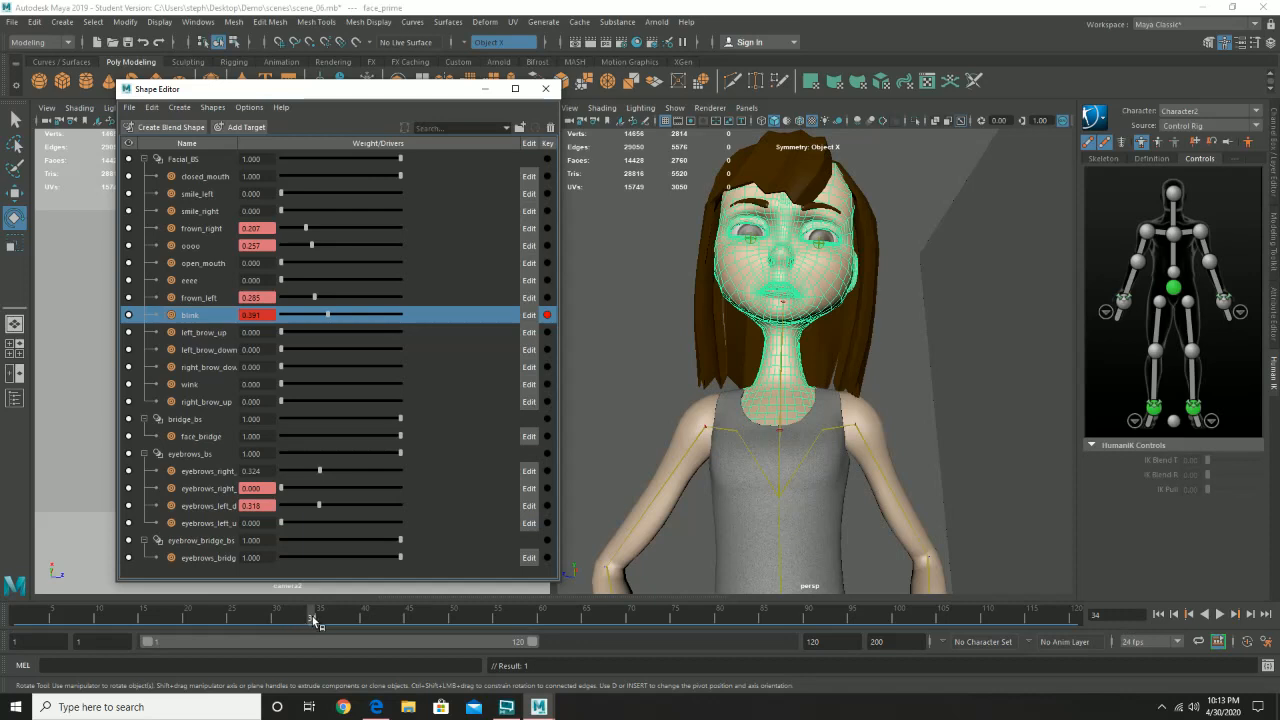
- At frame 29, raise the blink target's weight to 1.000 and key it
left_click_drag(313, 620, 268, 620)
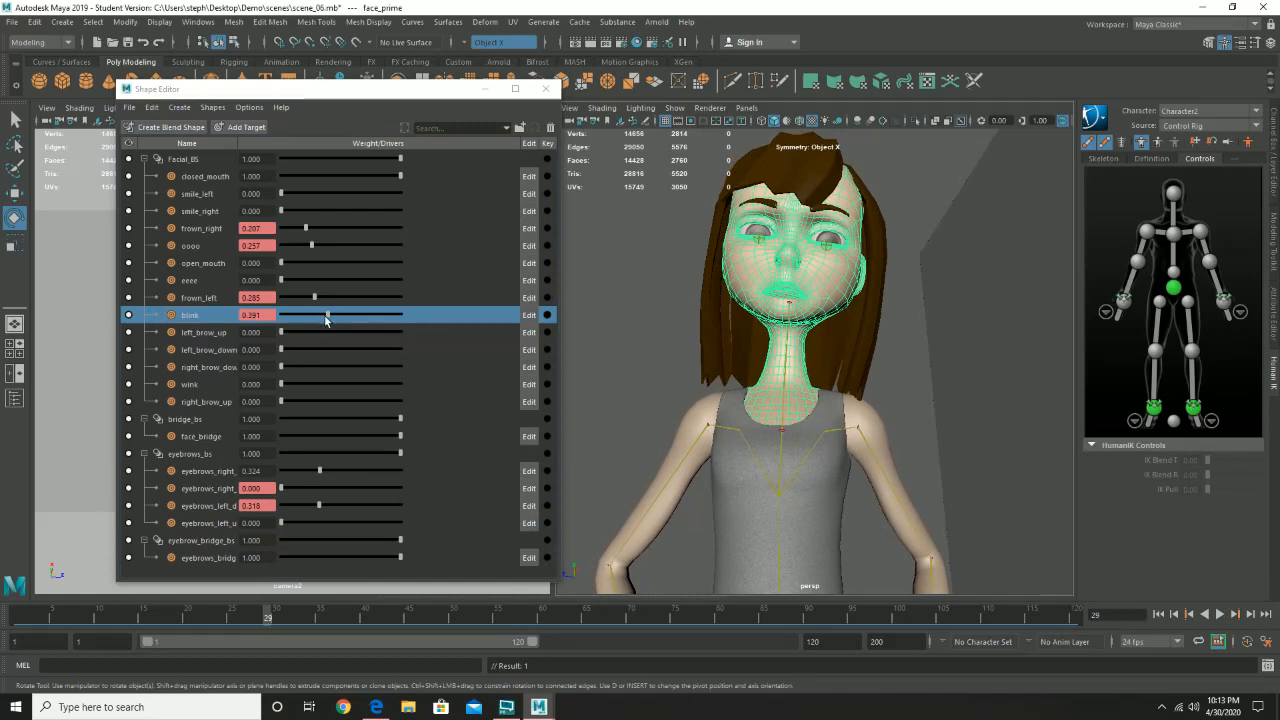
left_click_drag(327, 316, 405, 318)
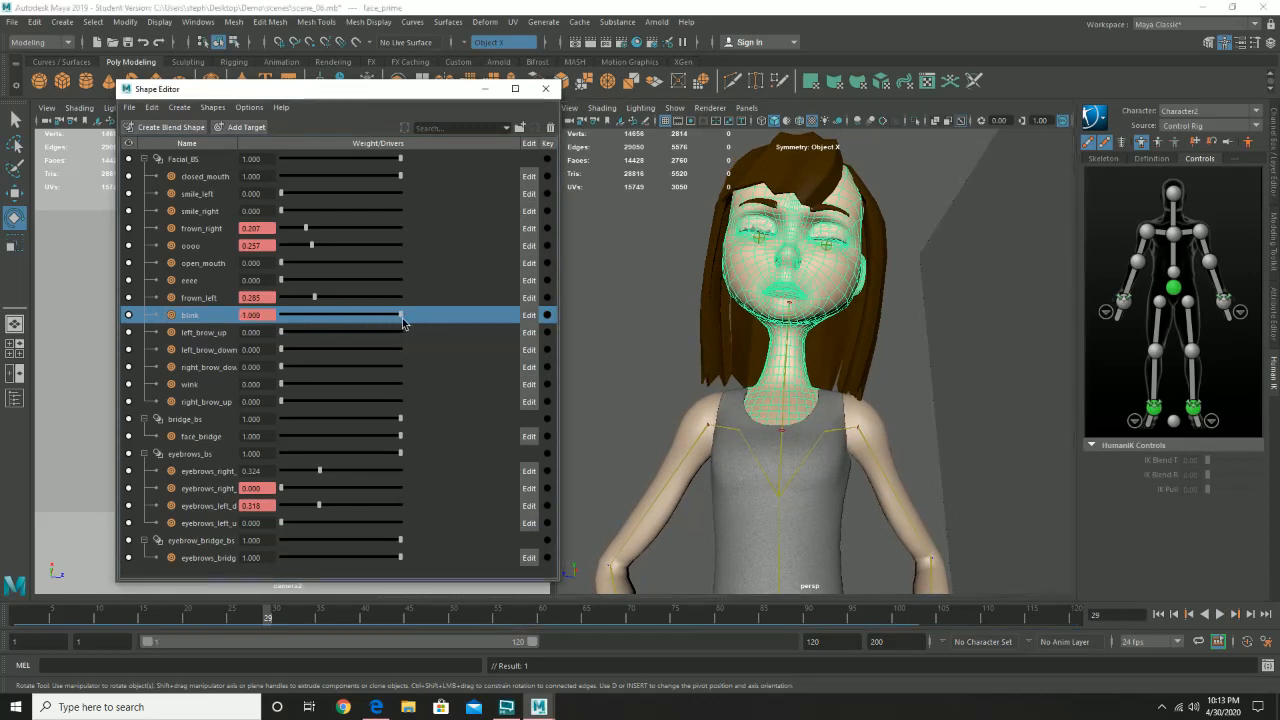
left_click(547, 315)
- Deselect the face and play the animation from frame 1 to check the blink, stopping playback at the end
left_click_drag(234, 613, 4, 612)
left_click(632, 250)
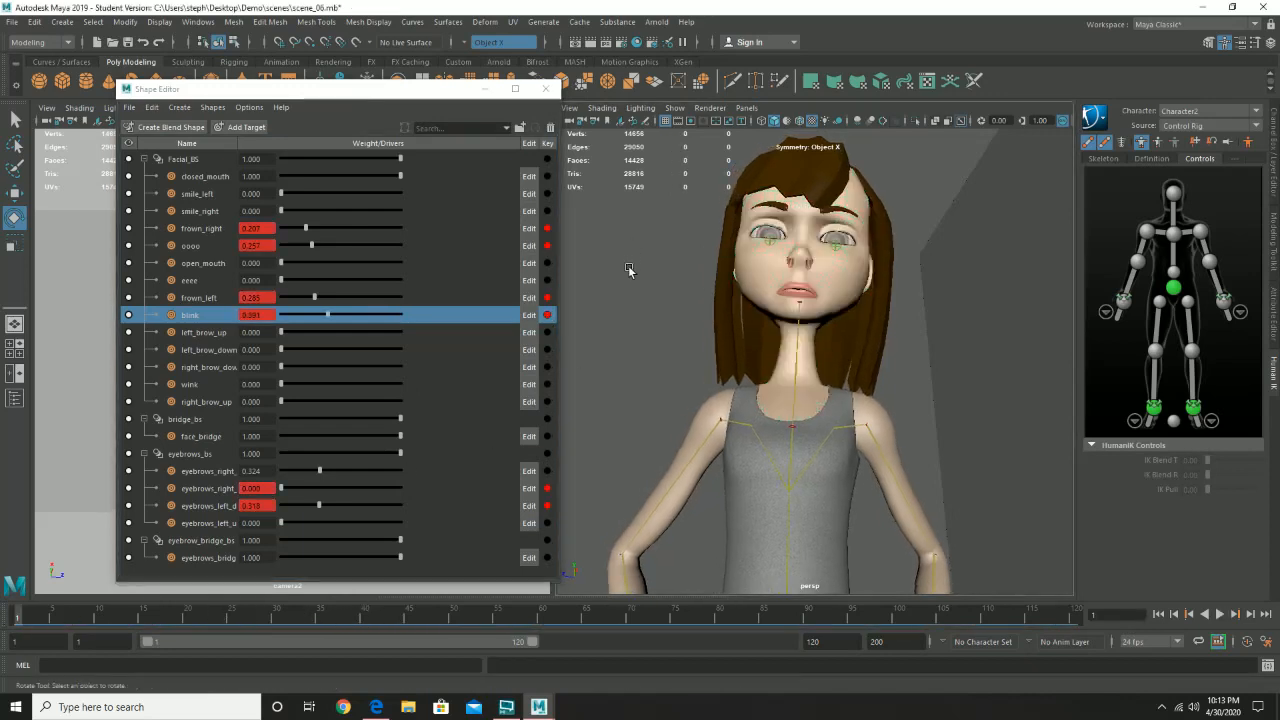
left_click(1220, 614)
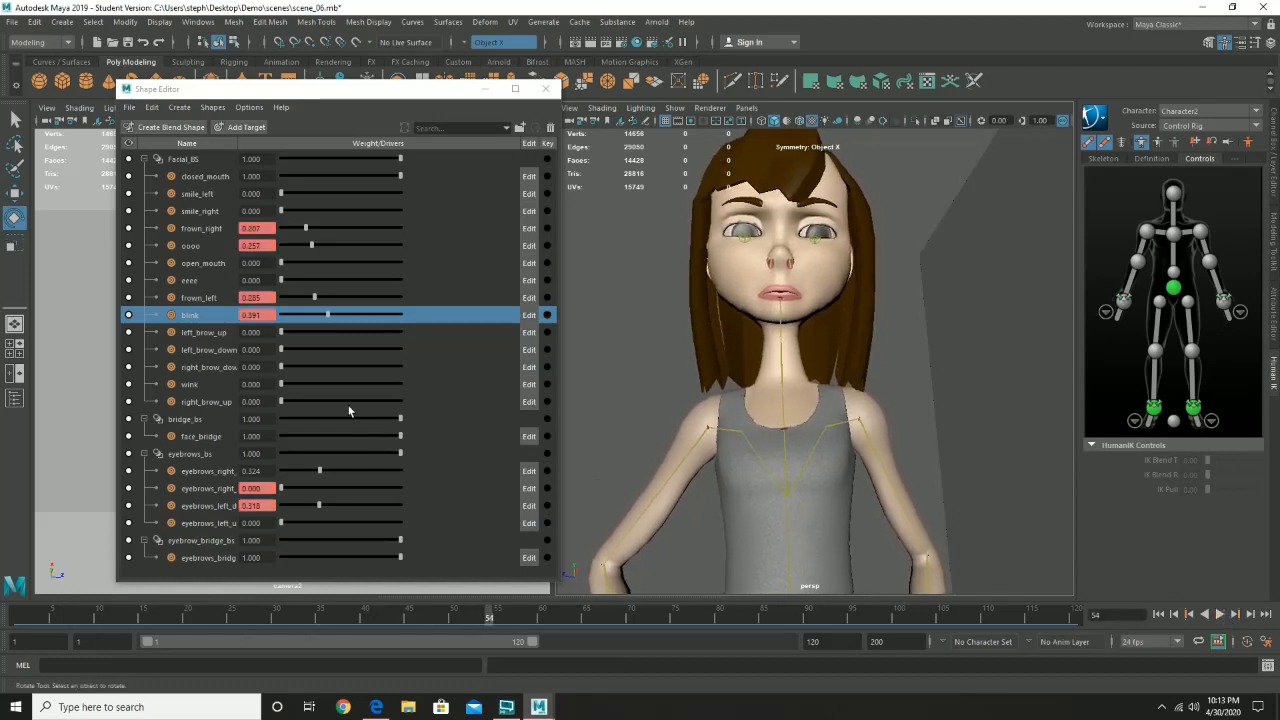
- Key the left and right brow-down targets of Facial_BS at 0.000 on frames 24 and 34
left_click(223, 617)
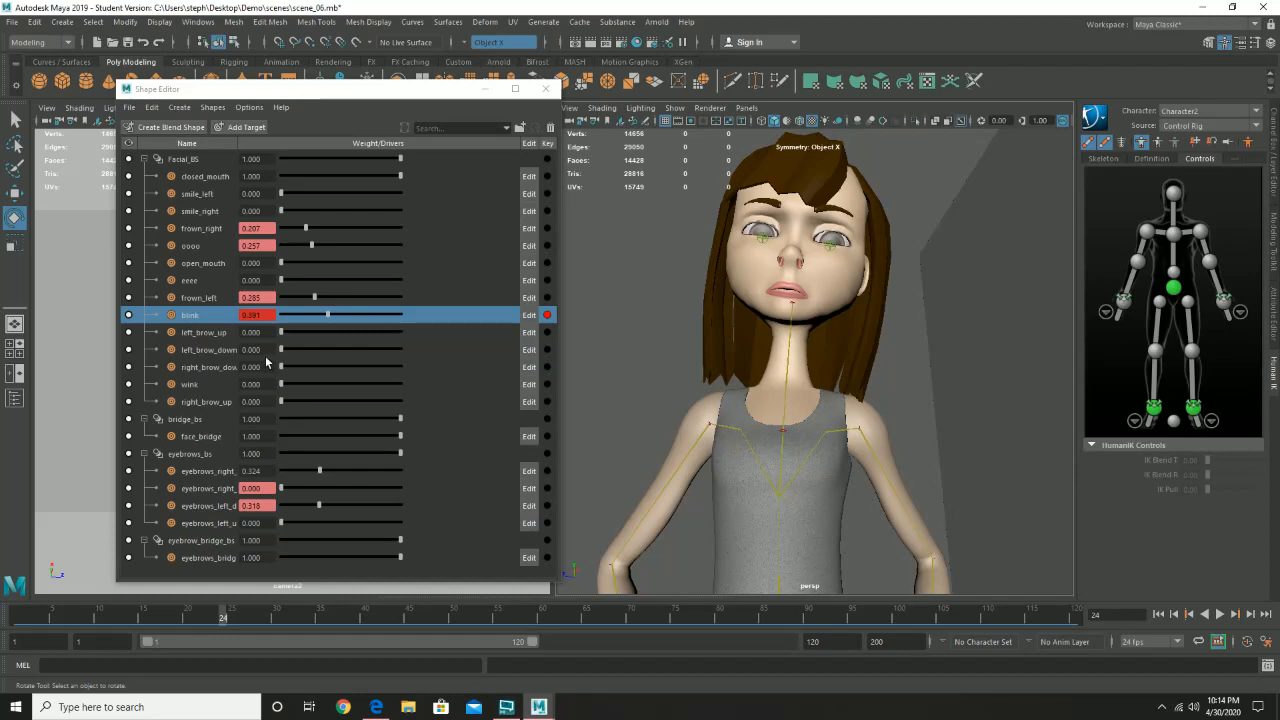
left_click(547, 349)
left_click(547, 367)
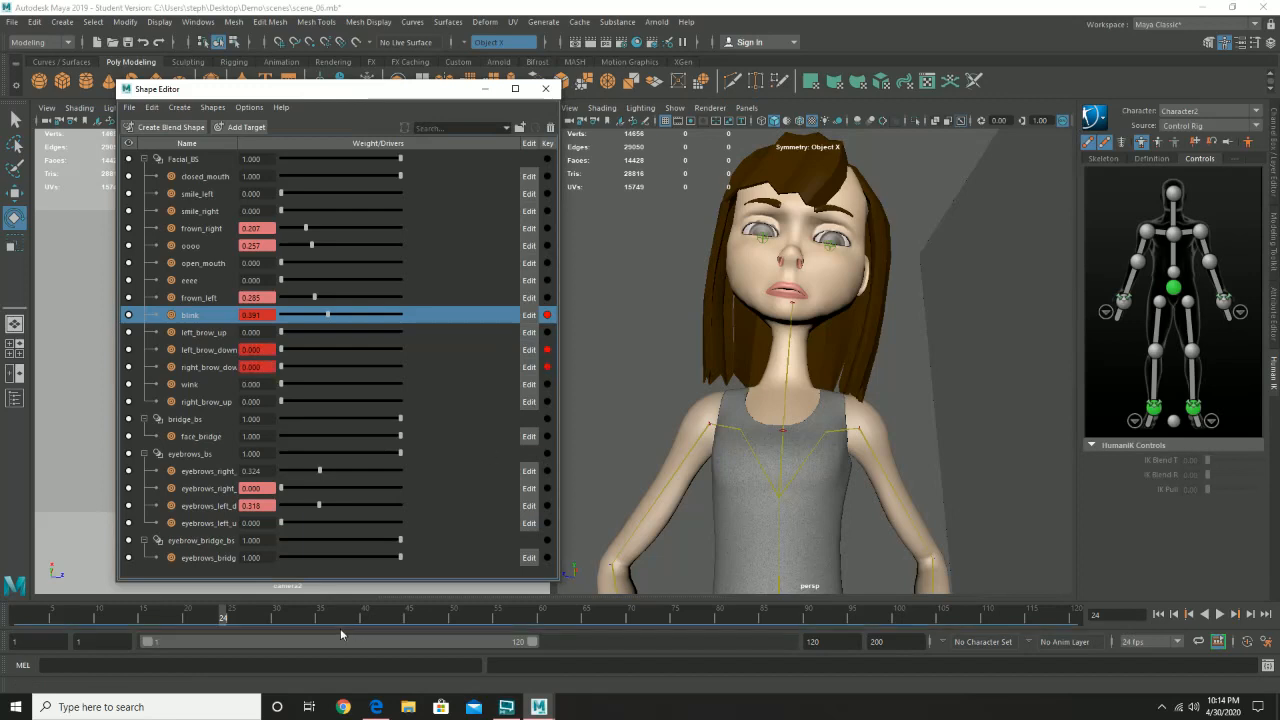
left_click(312, 617)
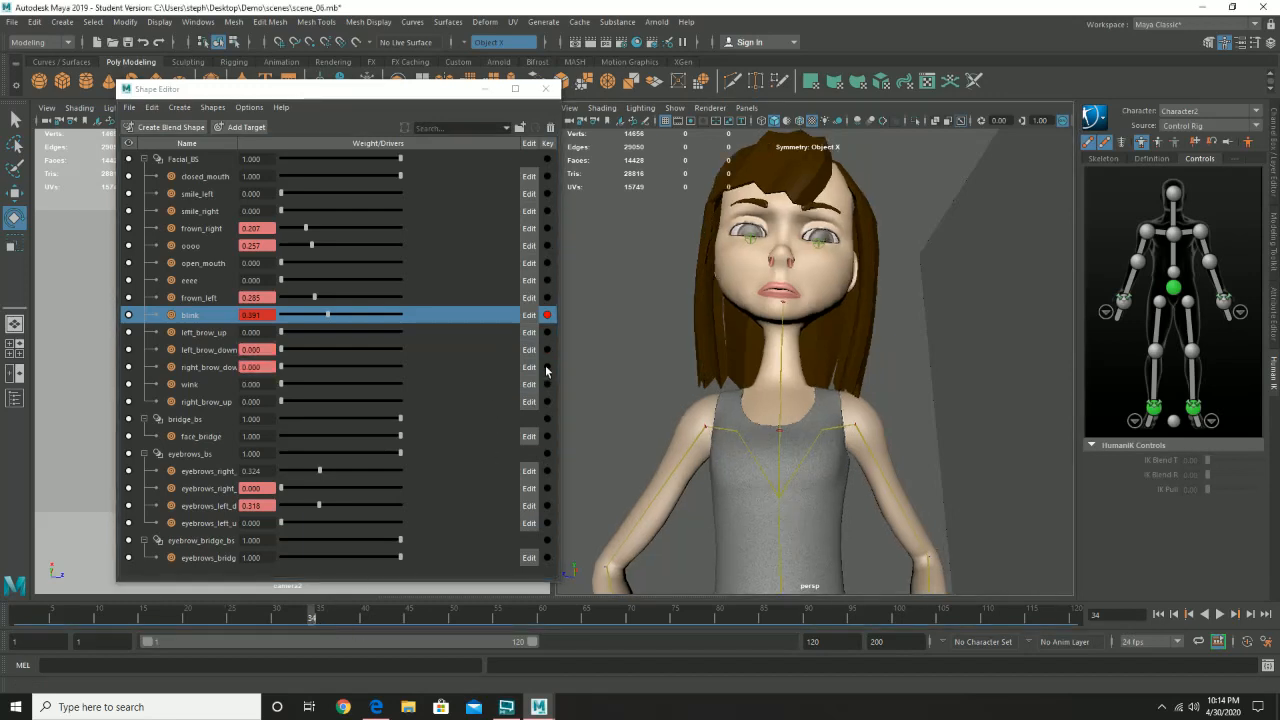
left_click(547, 350)
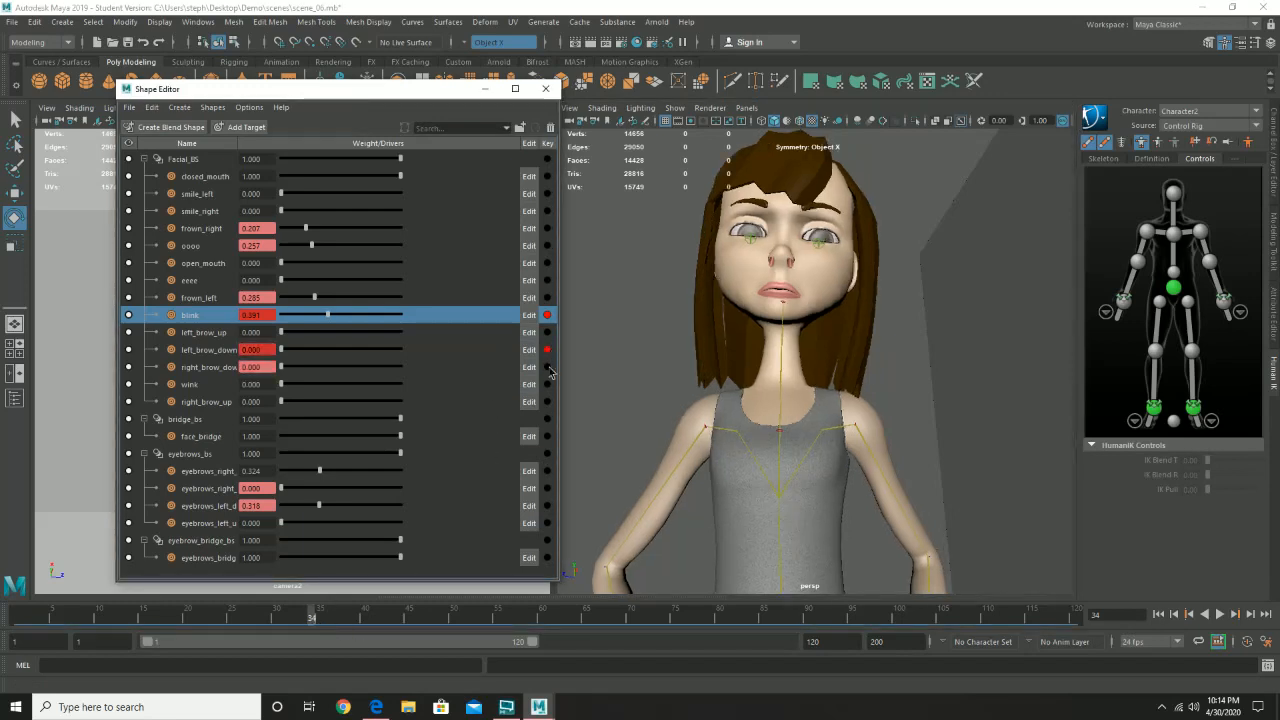
left_click(547, 367)
- At frame 29, raise the left and right brow-down weights of Facial_BS to about 0.36 and key both
left_click(270, 619)
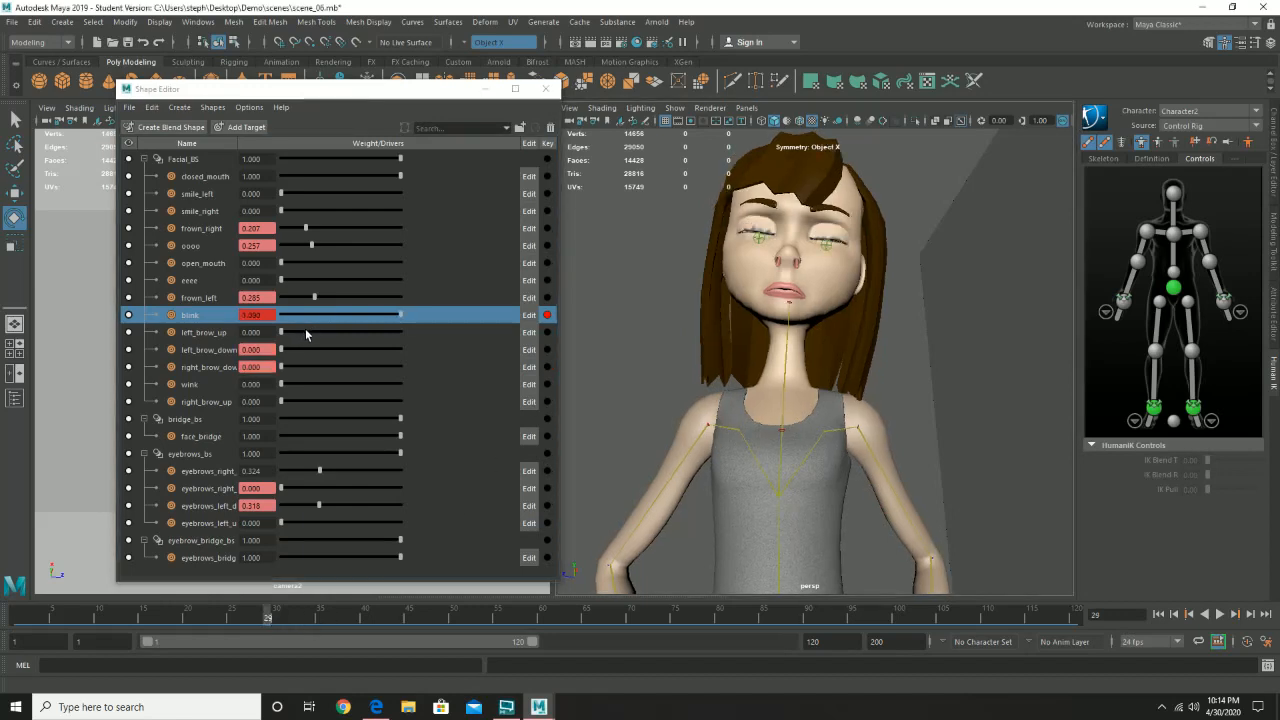
left_click(283, 350)
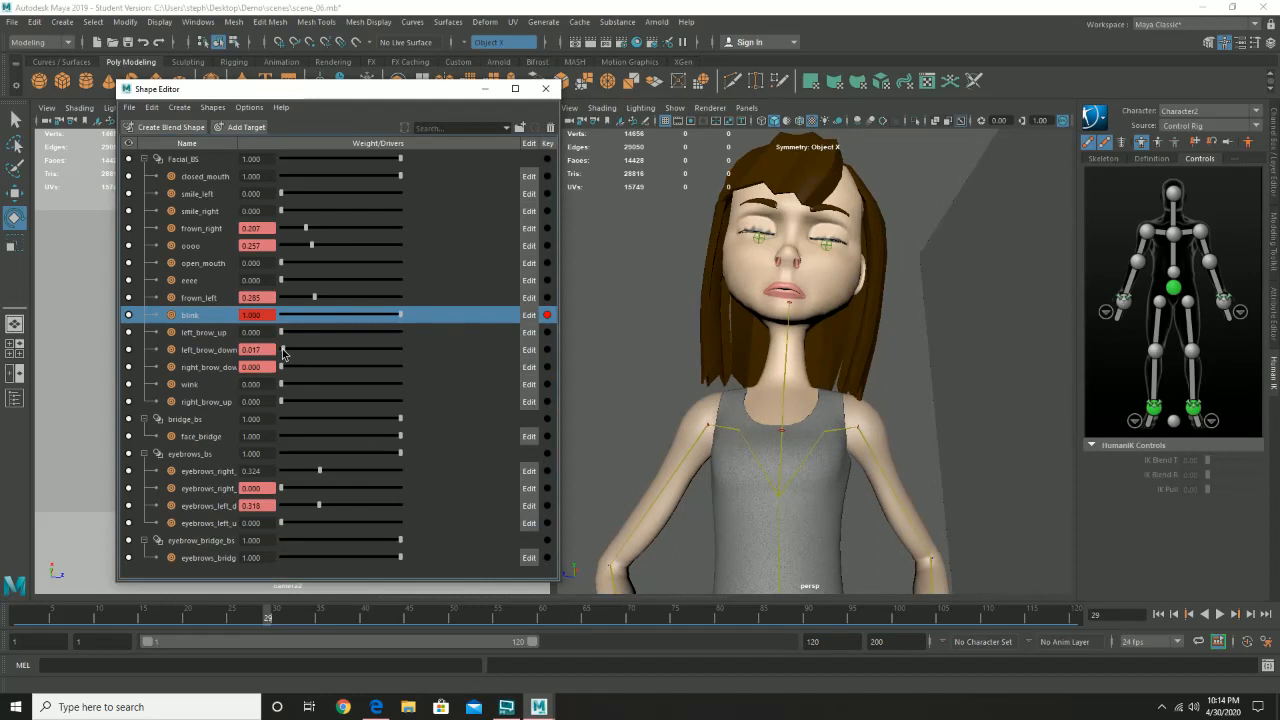
left_click_drag(283, 350, 322, 374)
left_click(547, 350)
left_click(547, 367)
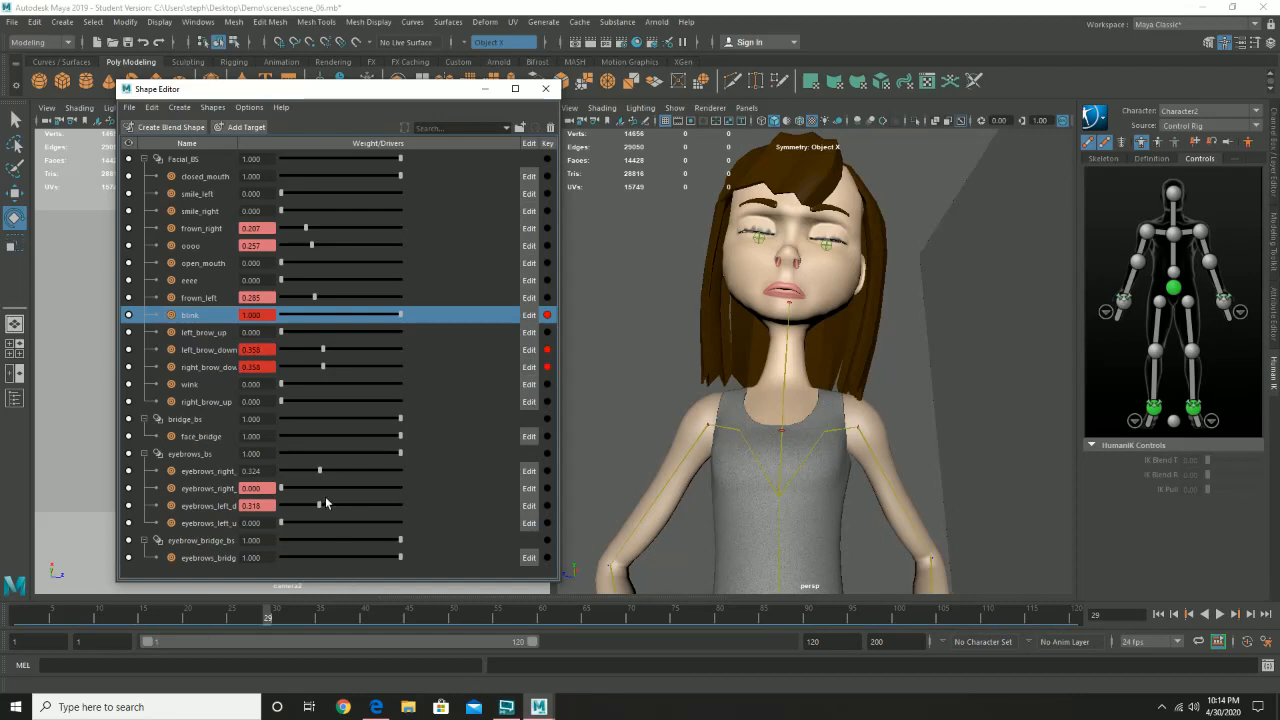
- In eyebrows_bs, key the second right-eyebrow target at 0.000 and the left-eyebrow down target at 0.318 on frames 24 and 34
left_click(223, 618)
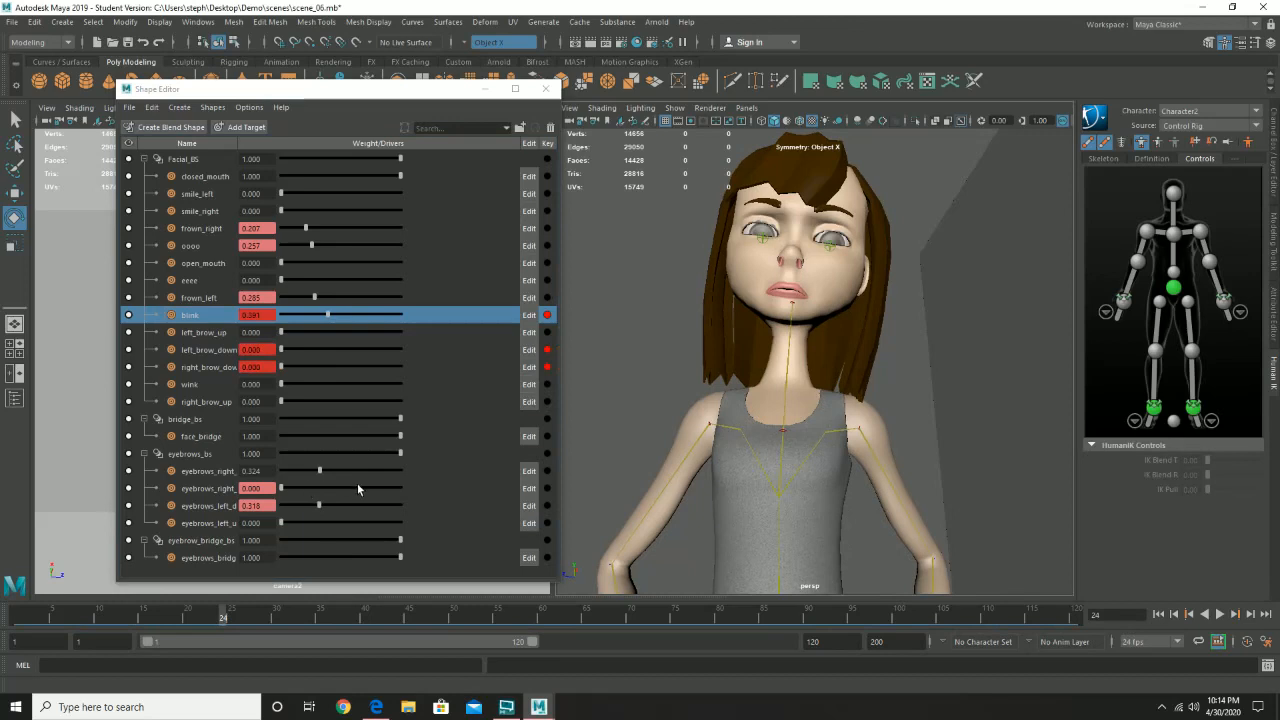
left_click(547, 489)
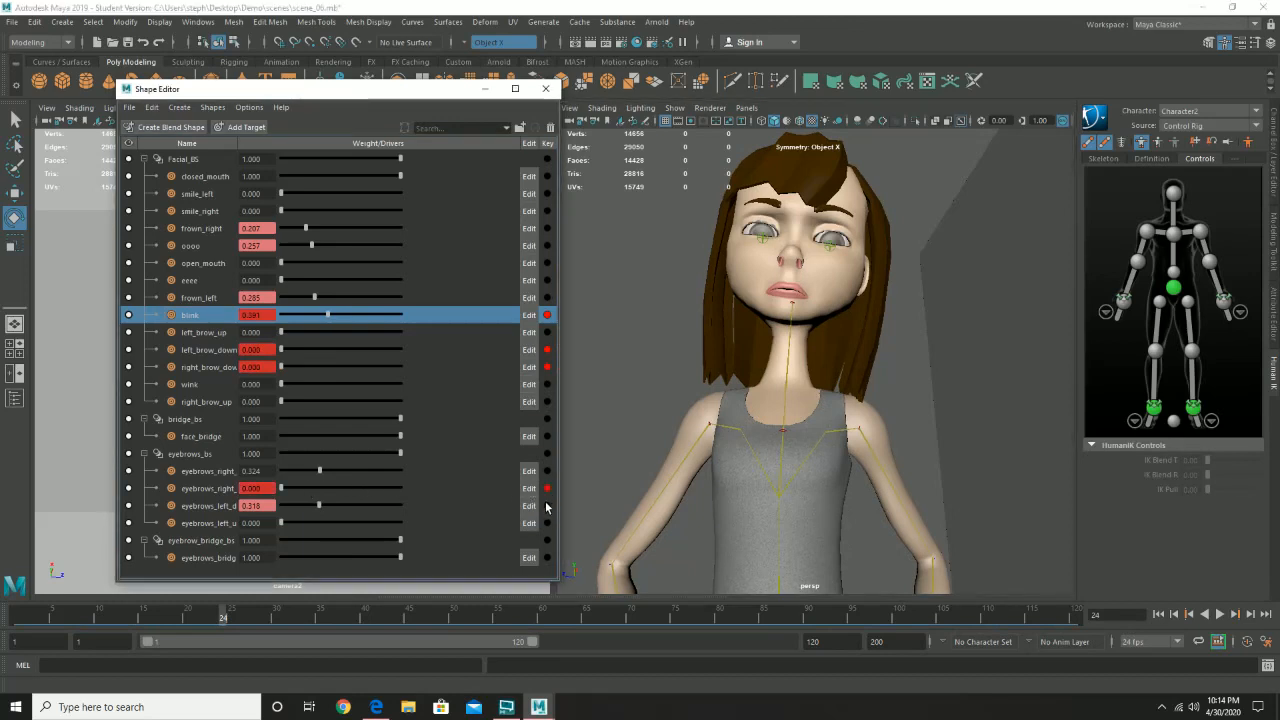
left_click_drag(223, 616, 312, 630)
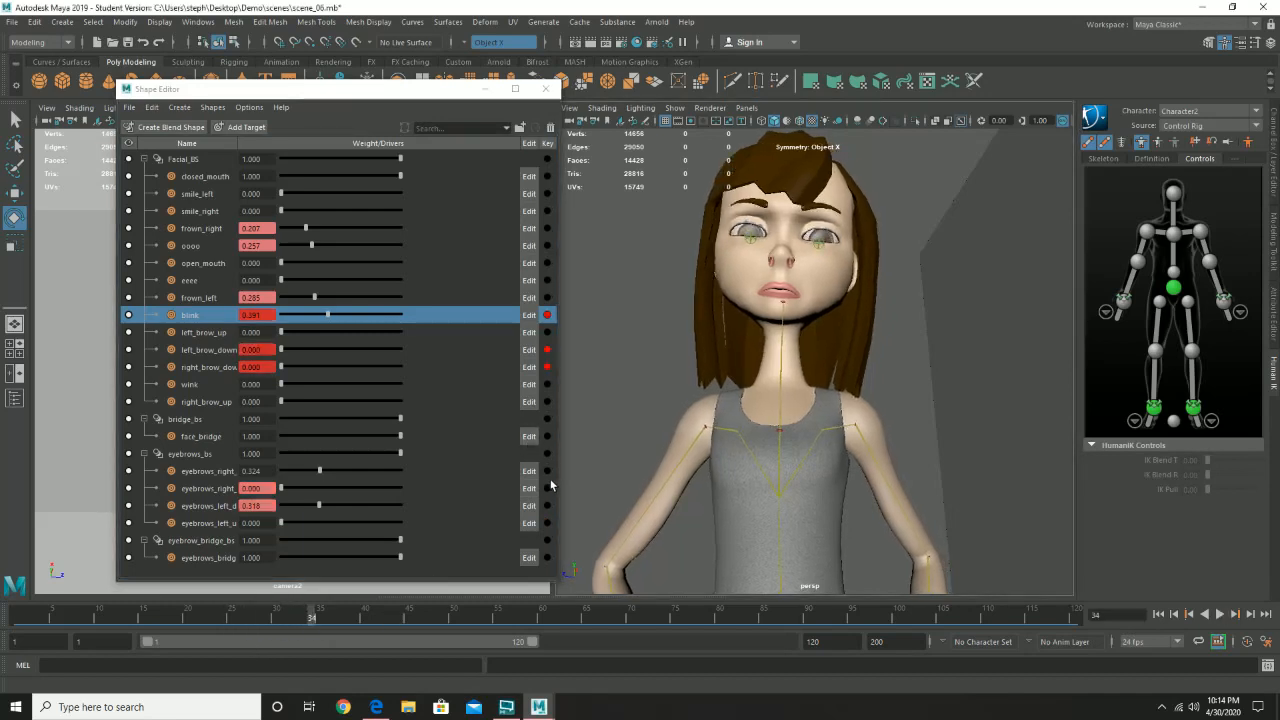
left_click(548, 489)
left_click(547, 505)
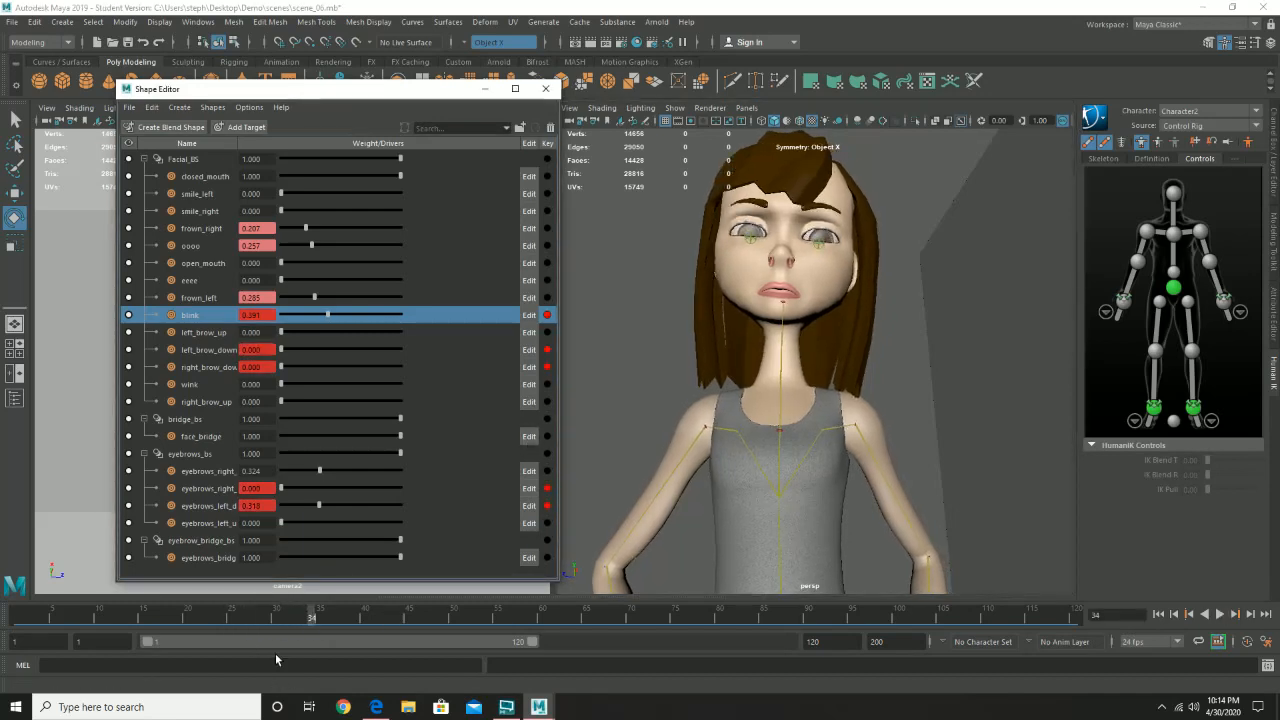
- At frame 29, try a weight of 0.441 for the left-eyebrow down target in eyebrows_bs
left_click(268, 616)
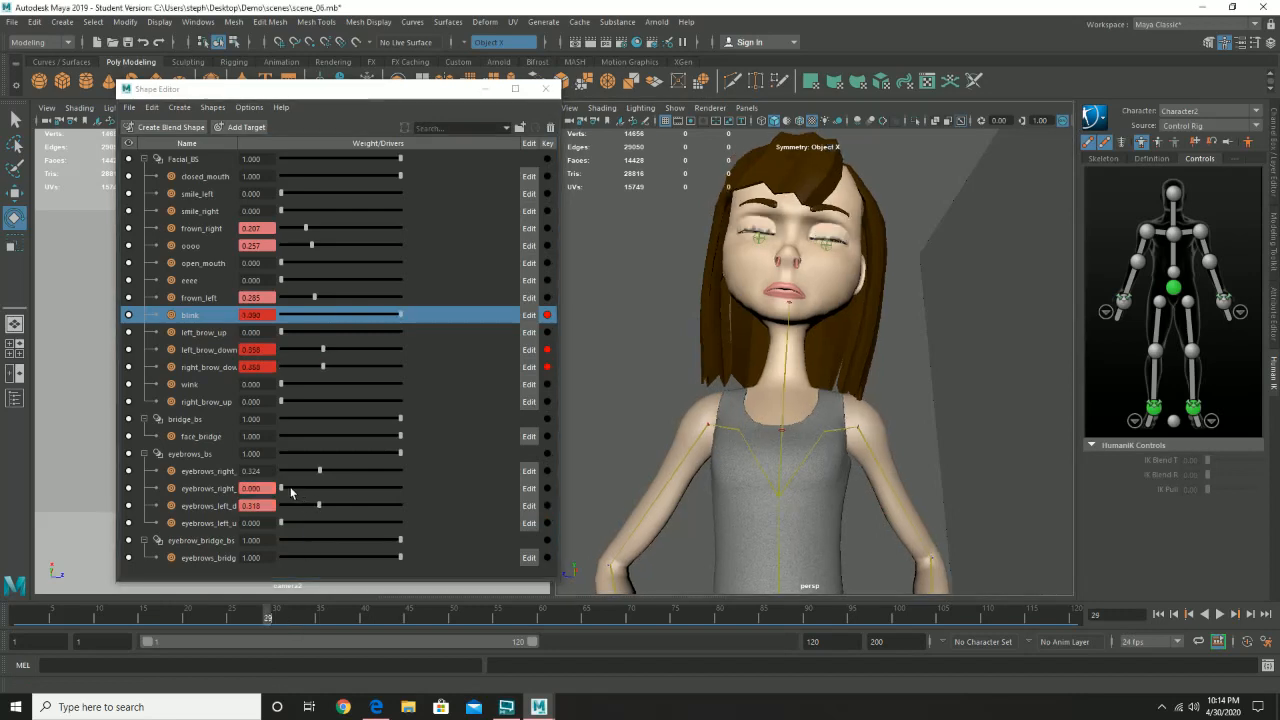
left_click_drag(288, 489, 333, 510)
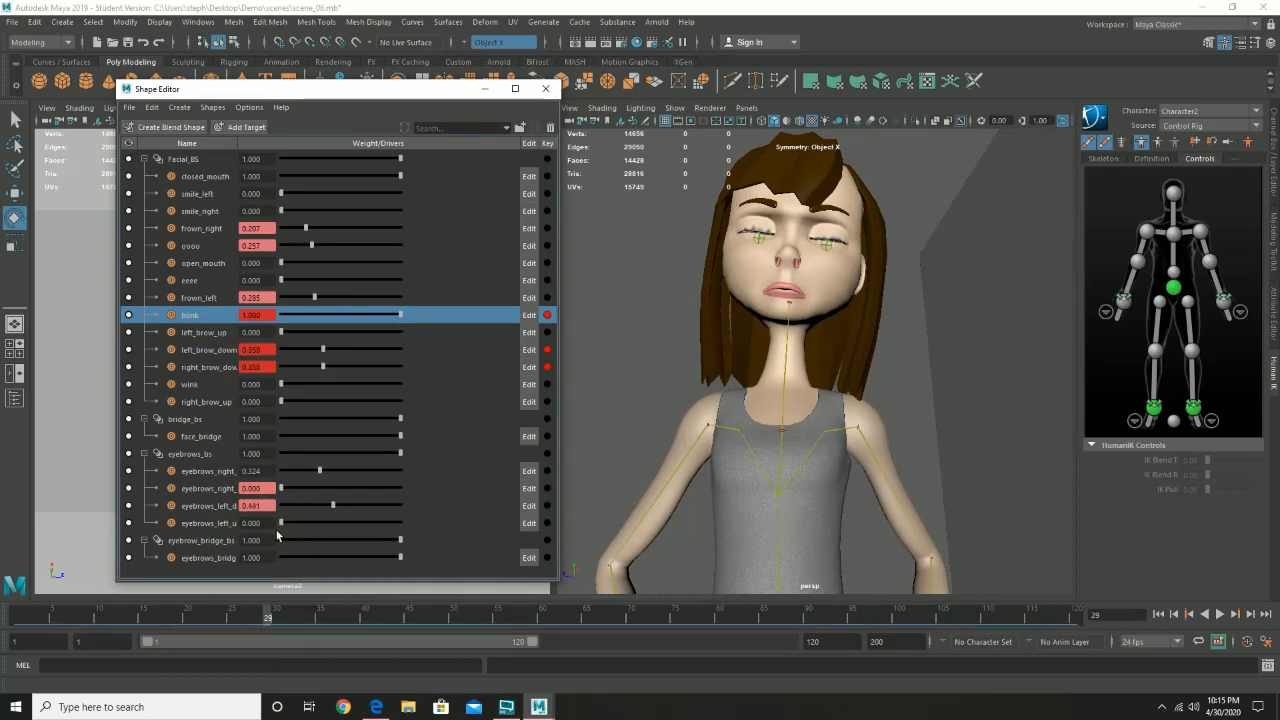
key("ctrl+z")
- Key the first right-eyebrow target in eyebrows_bs at 0.324 on frames 24 and 34, and move to frame 29
left_click(214, 474)
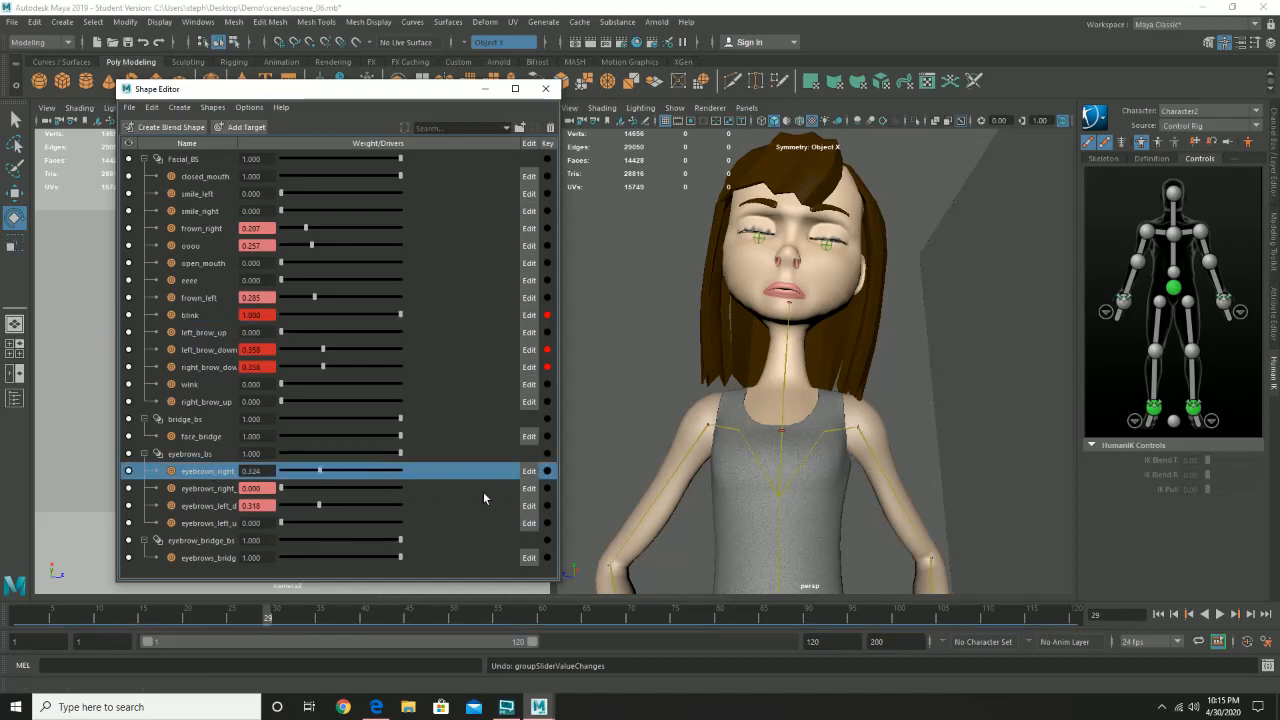
left_click_drag(262, 615, 223, 615)
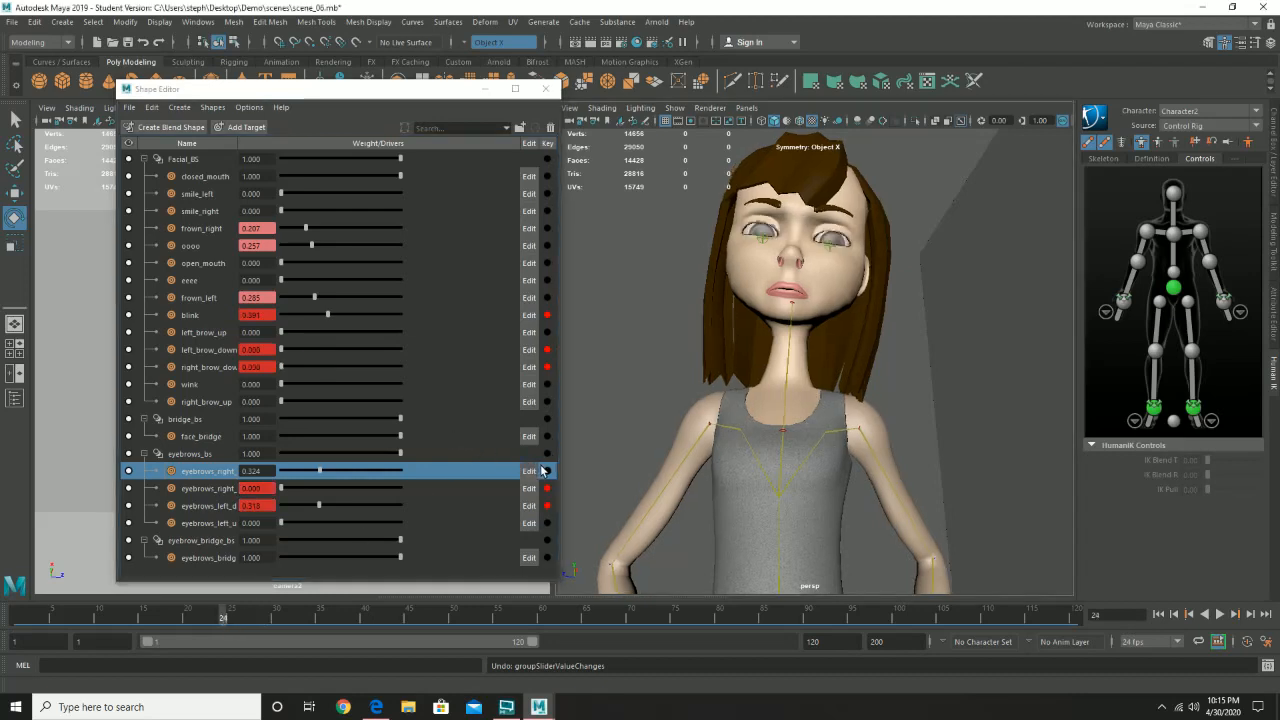
left_click(547, 474)
left_click(312, 617)
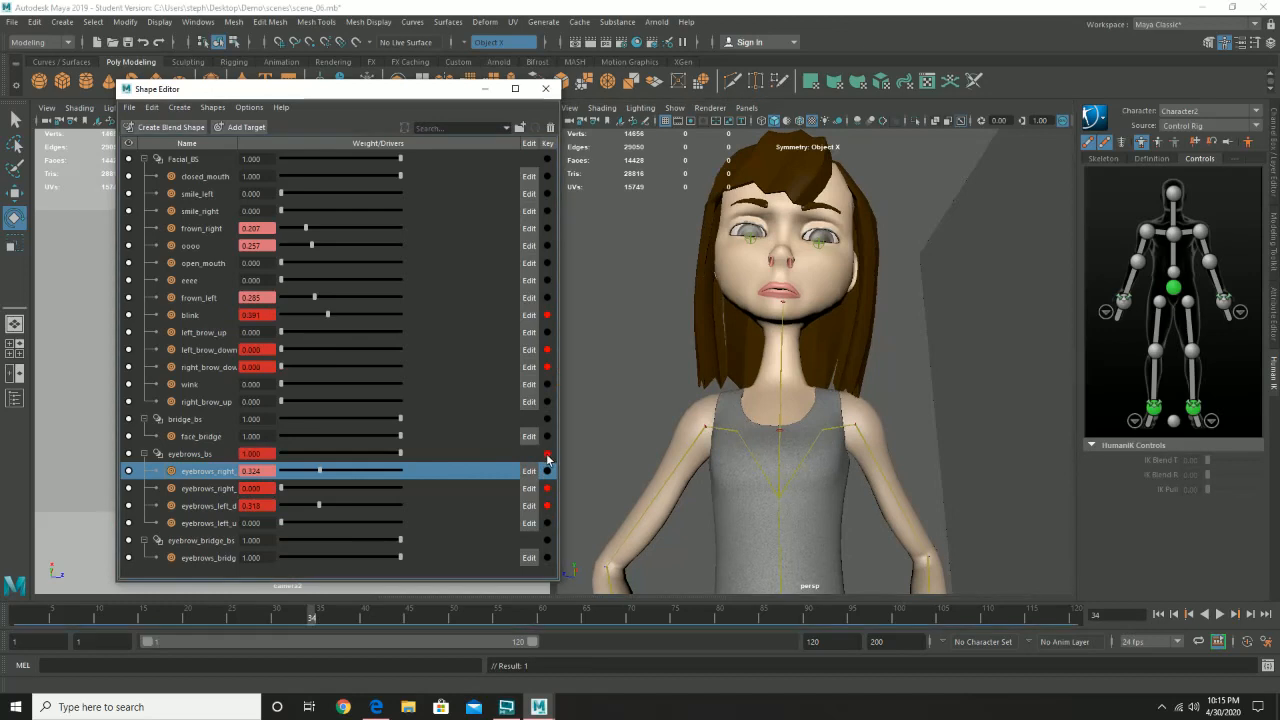
key("ctrl+z")
left_click(548, 472)
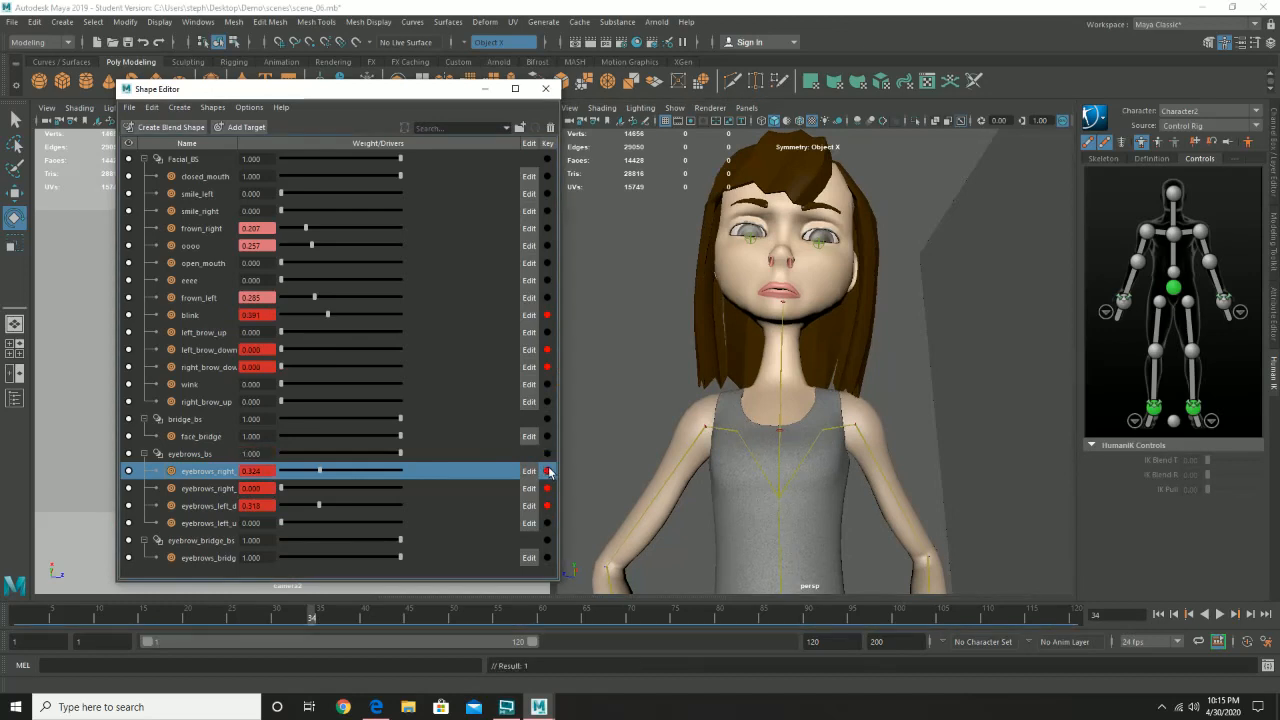
left_click(264, 616)
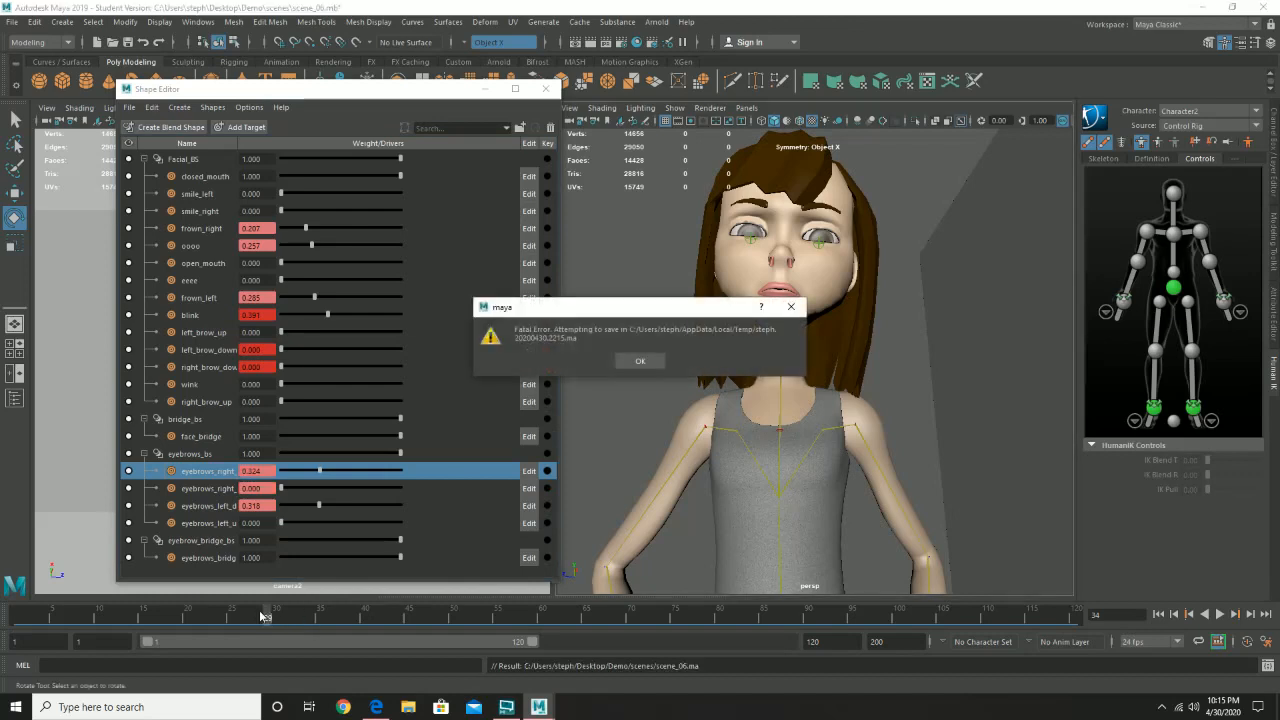
- Dismiss the fatal error and close the crash report without sending it
left_click(650, 362)
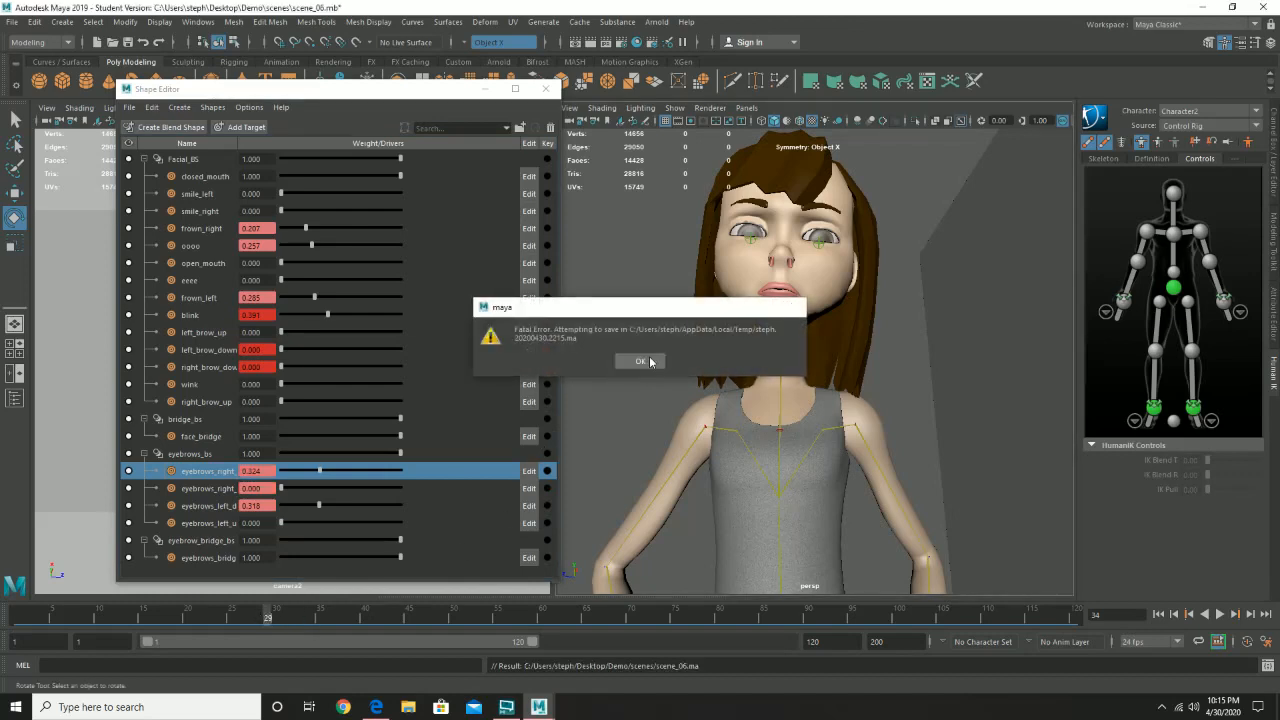
left_click(610, 365)
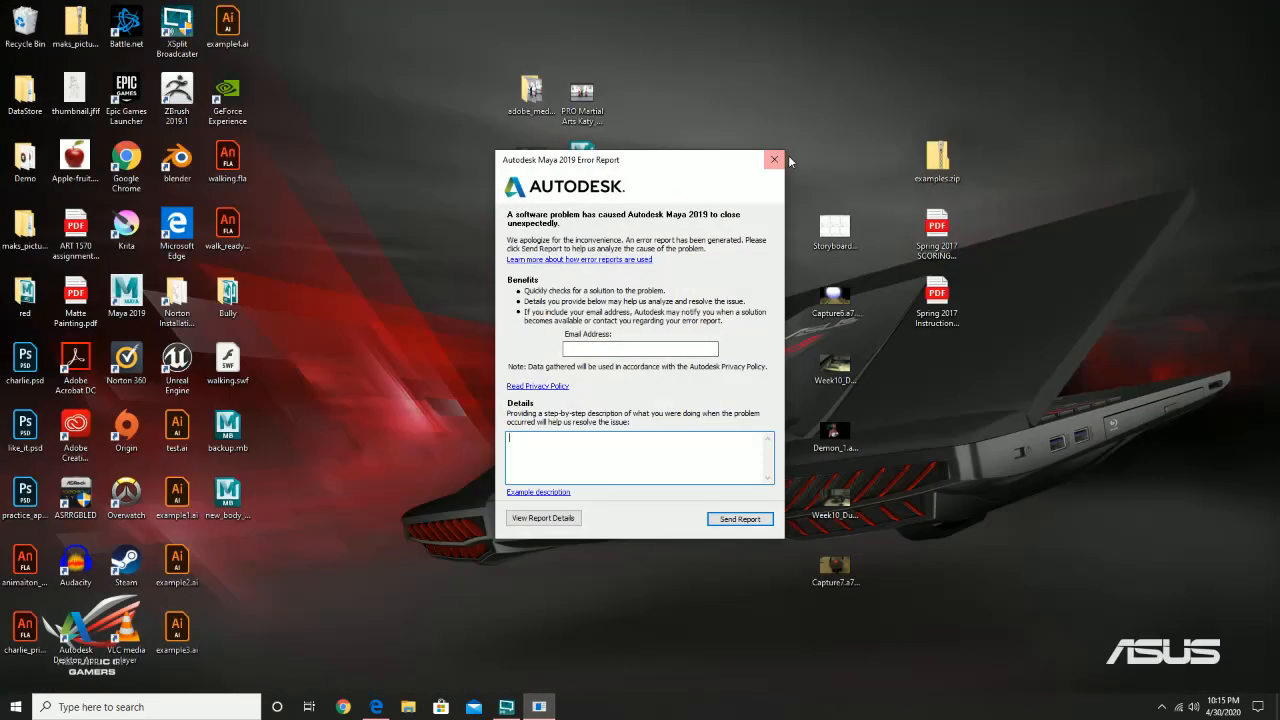
left_click(774, 159)
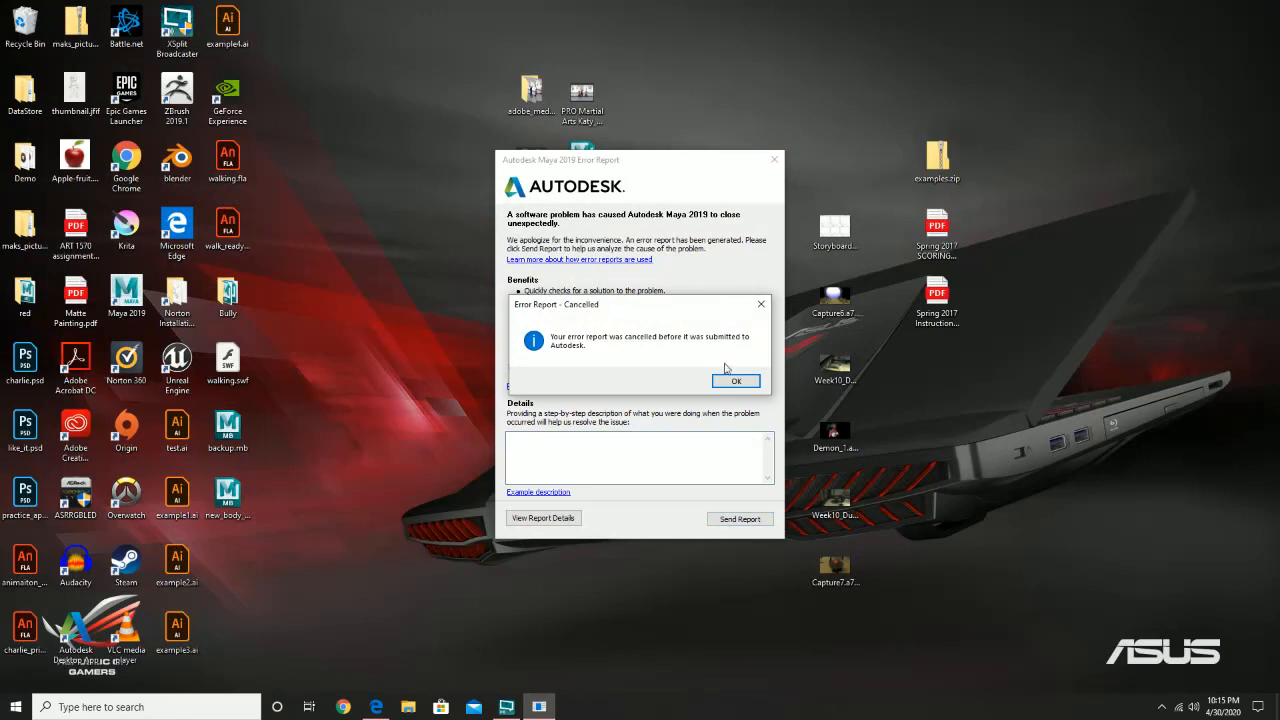
left_click(734, 382)
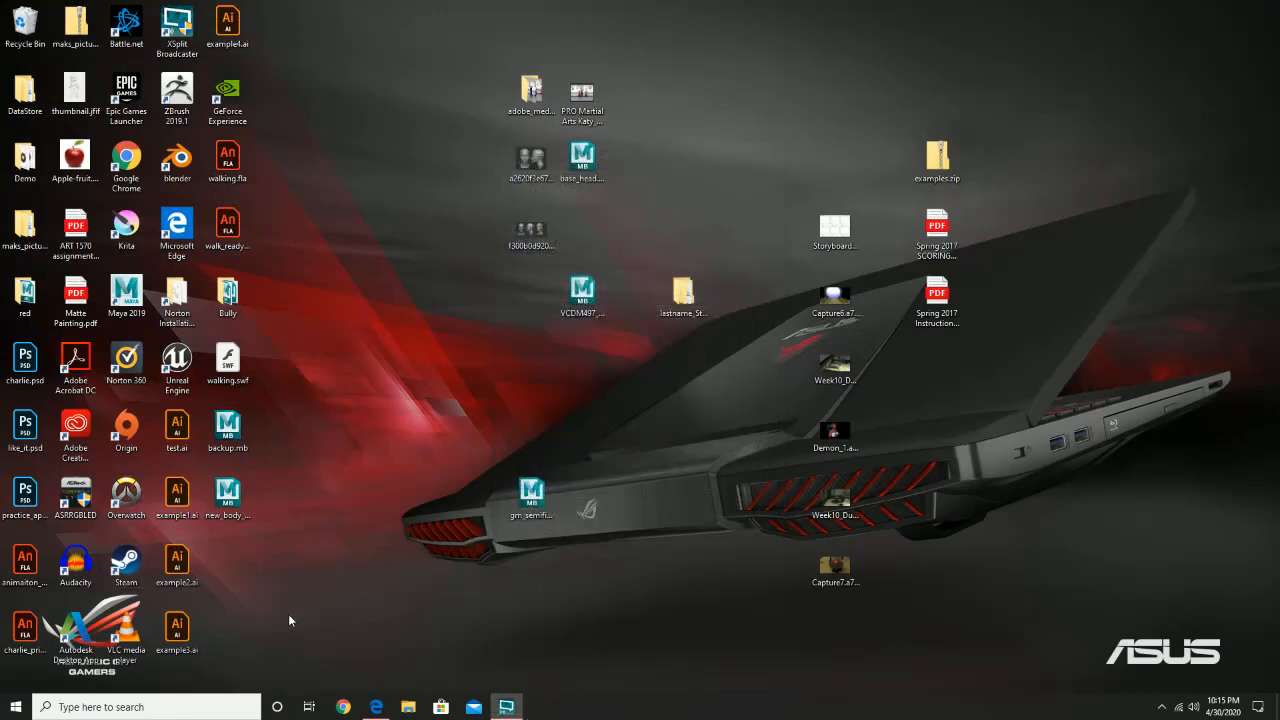
- Relaunch Maya 2019, recover the crash-saved temporary .ma scene despite the student-version notice, and close the crash log
double_click(118, 298)
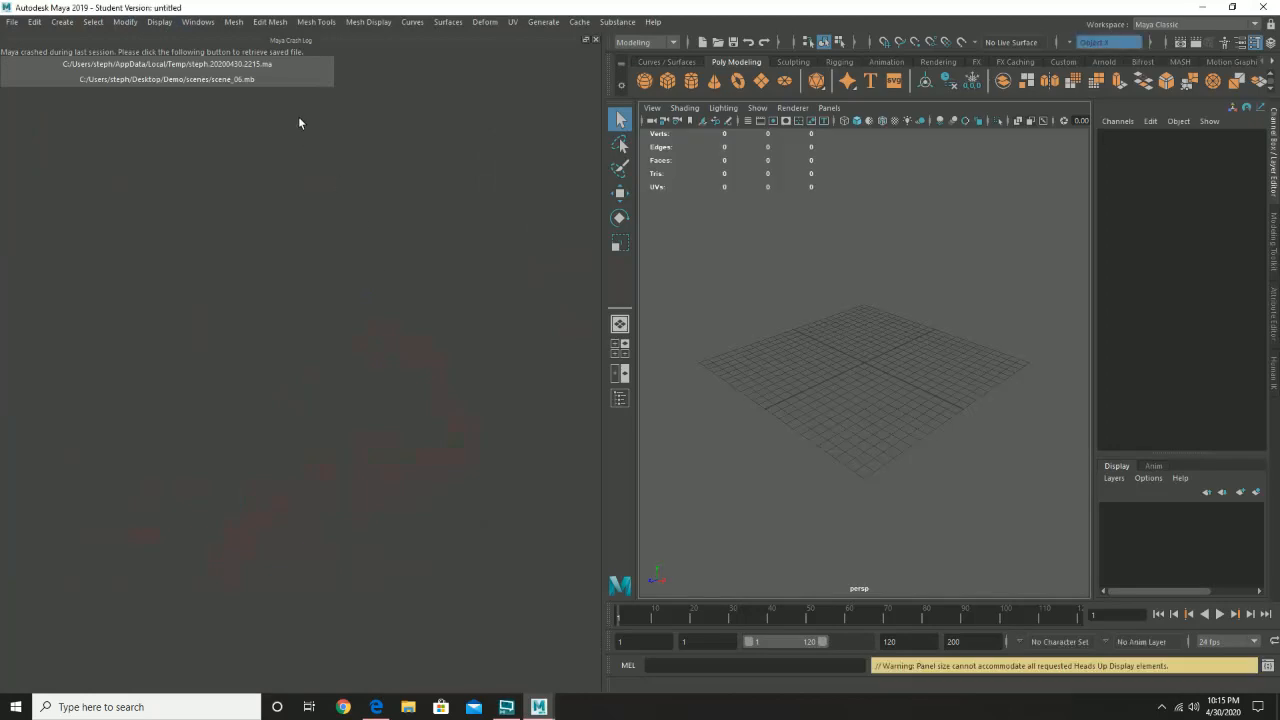
left_click(253, 66)
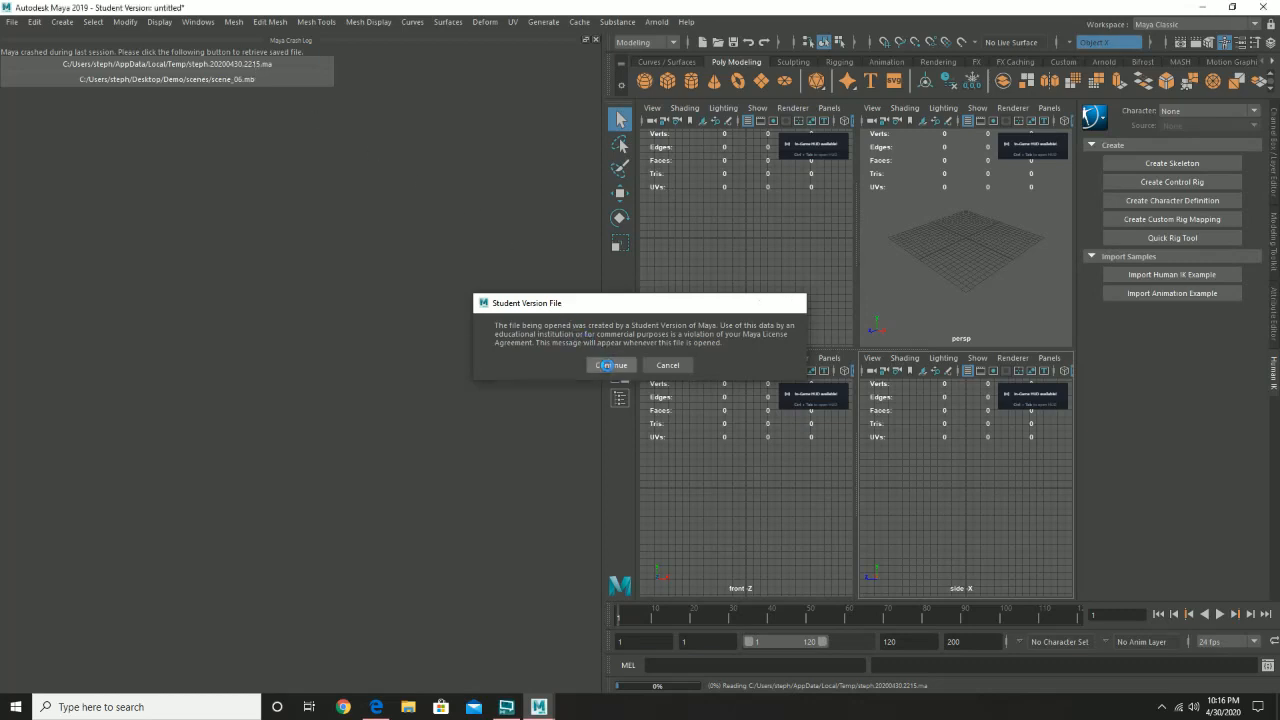
left_click(611, 365)
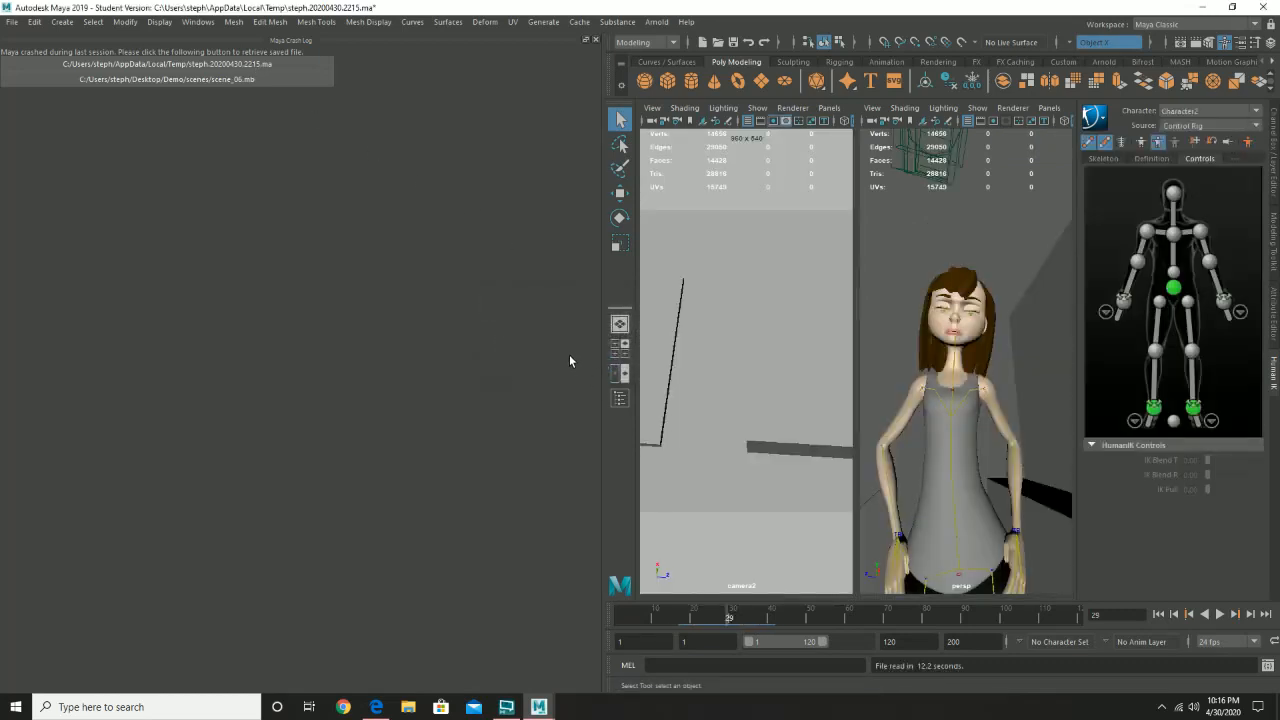
left_click(595, 41)
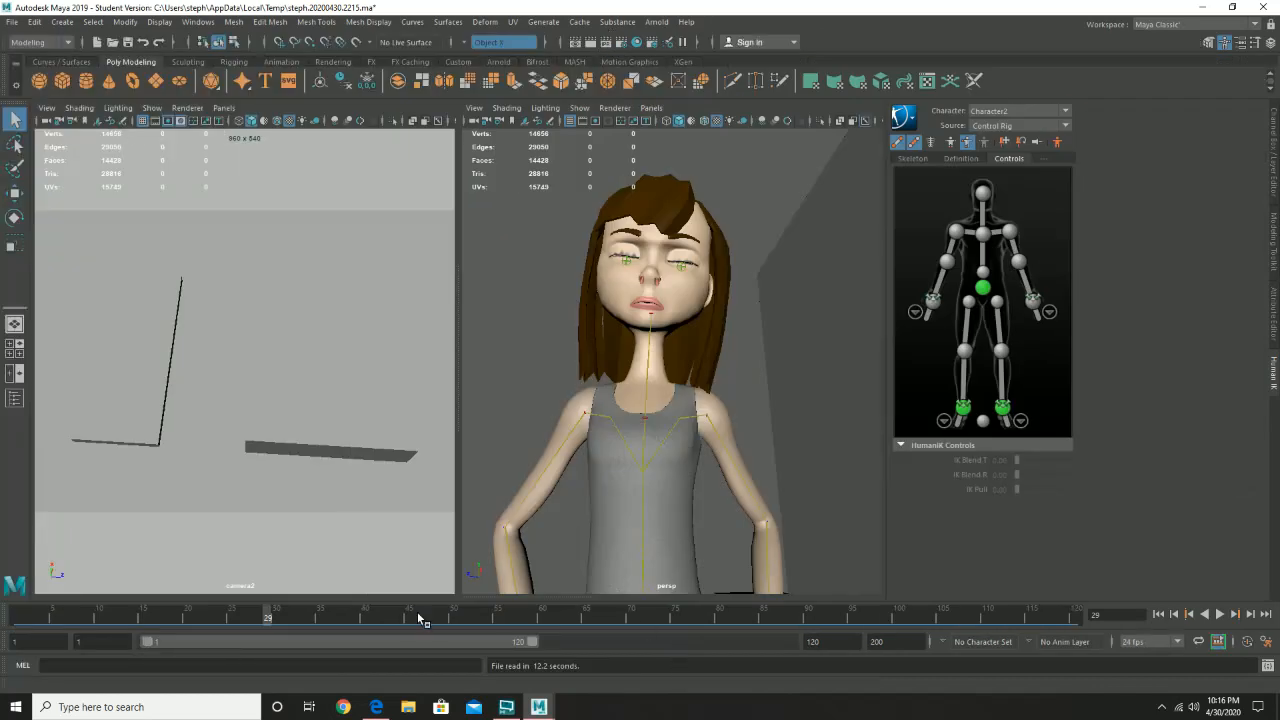
- Play and scrub the recovered animation to check the blink, and widen the two viewports
key("alt+v")
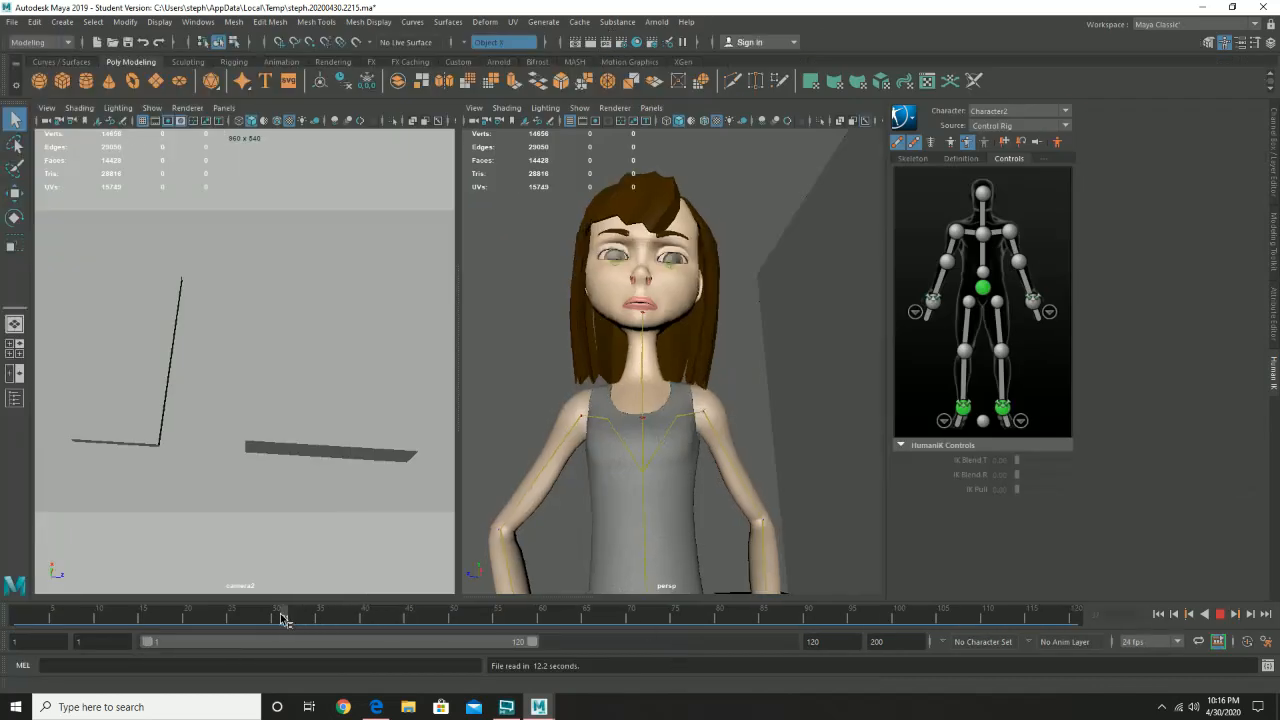
left_click_drag(284, 620, 400, 618)
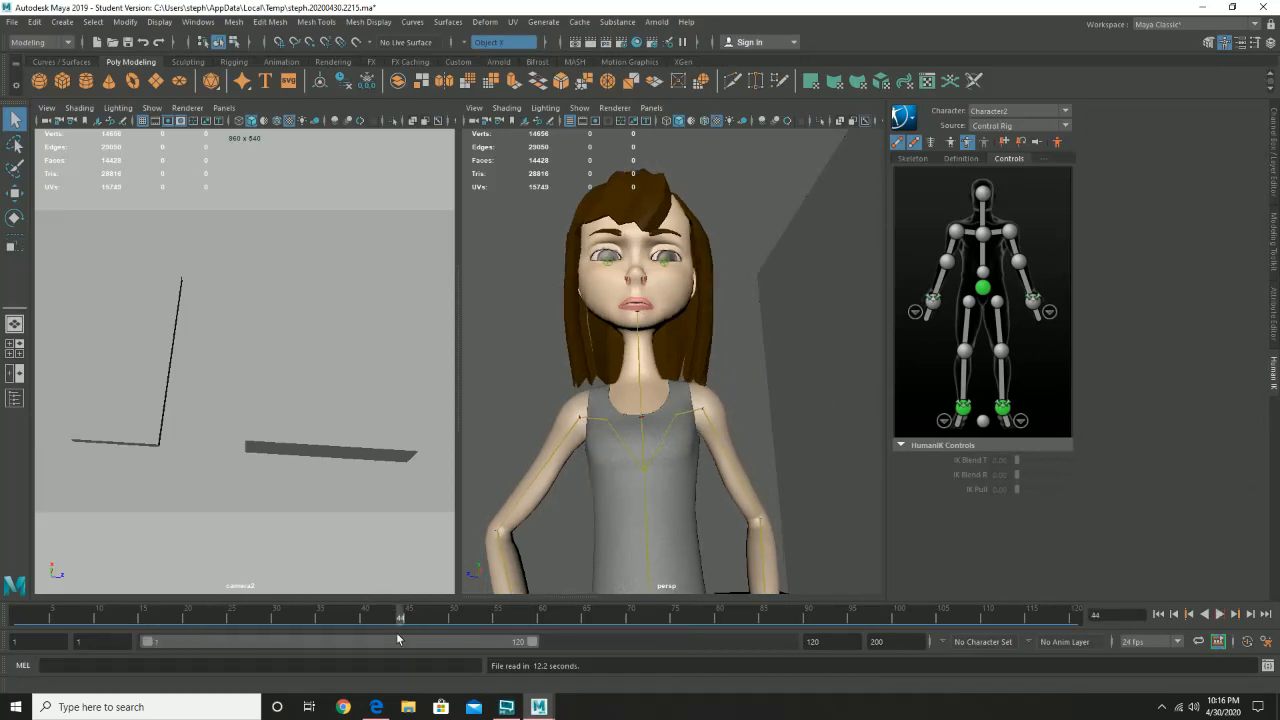
left_click(522, 284)
left_click_drag(316, 610, 445, 612)
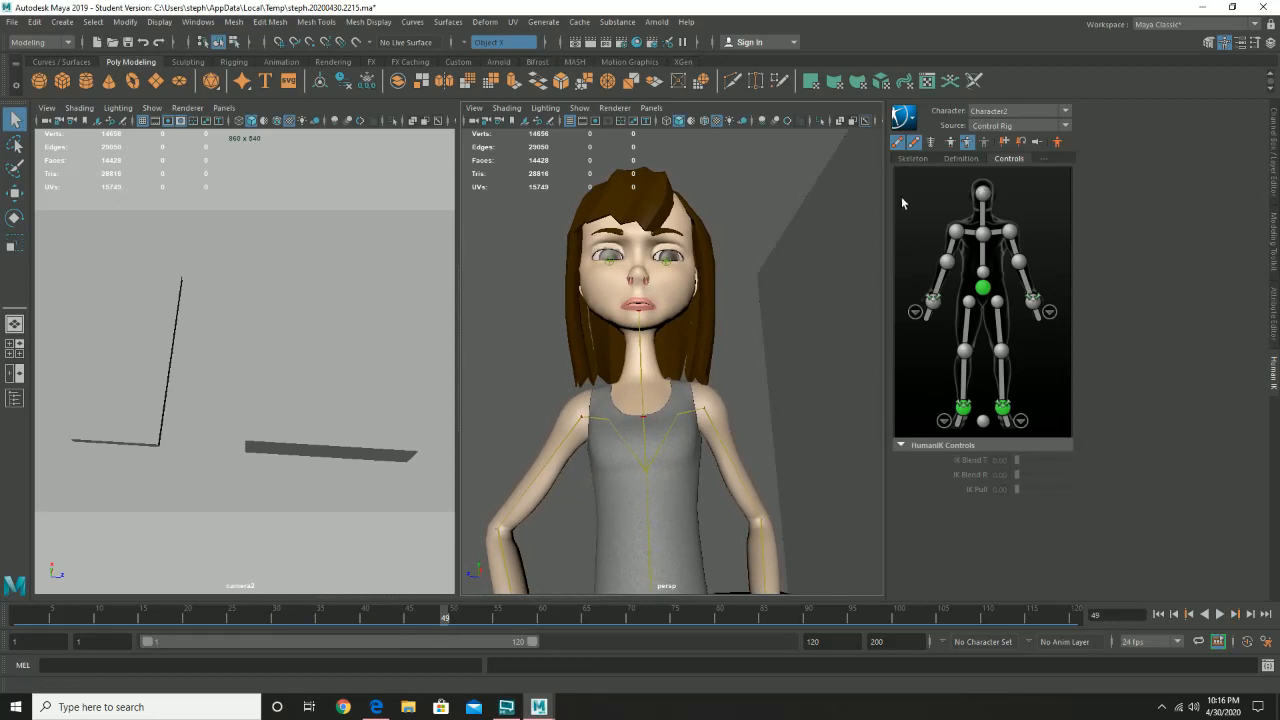
left_click_drag(888, 201, 1086, 229)
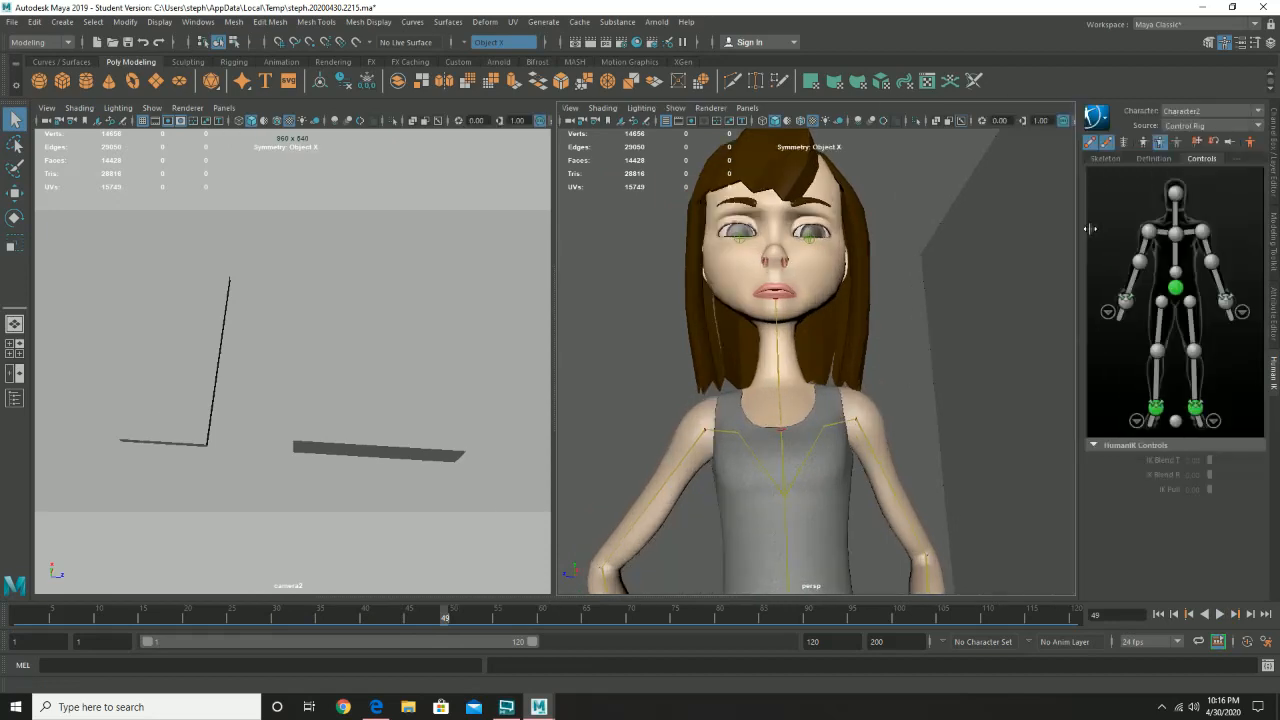
left_click_drag(409, 615, 226, 633)
- Open the Shape Editor beside the character and check the keyed eyebrow weights at frames 24 and 34
left_click(197, 22)
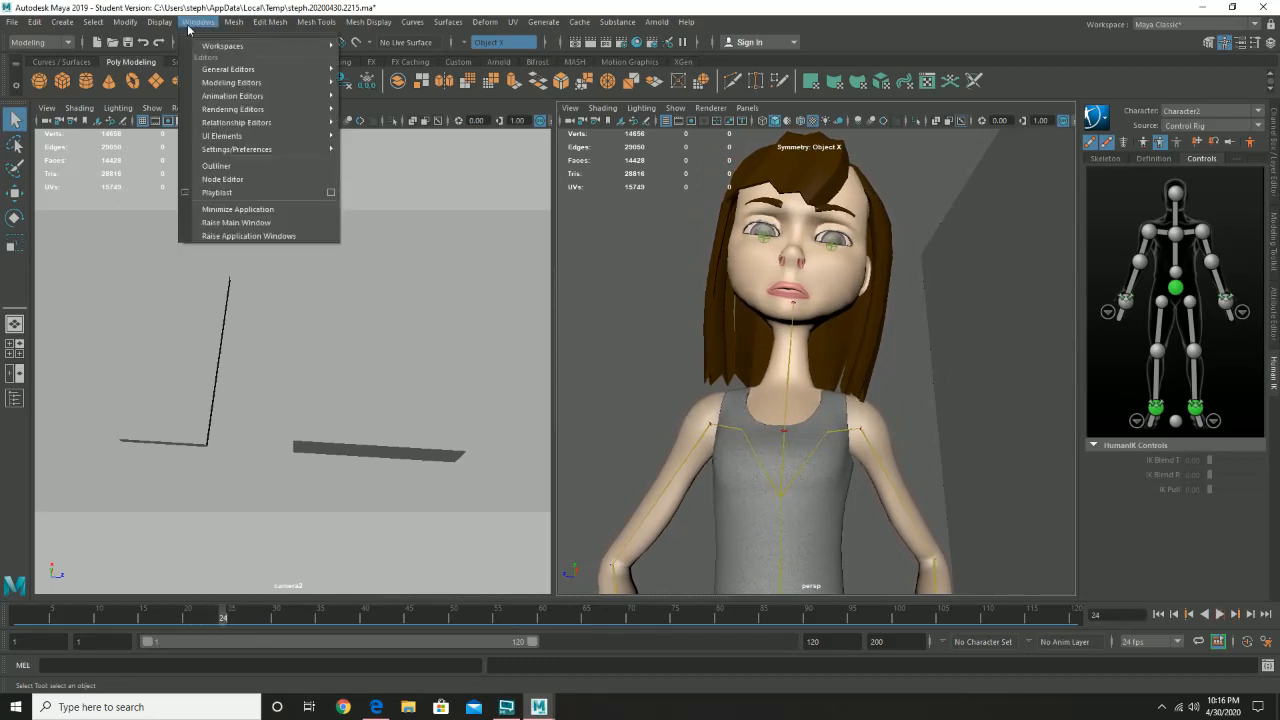
mouse_move(300, 96)
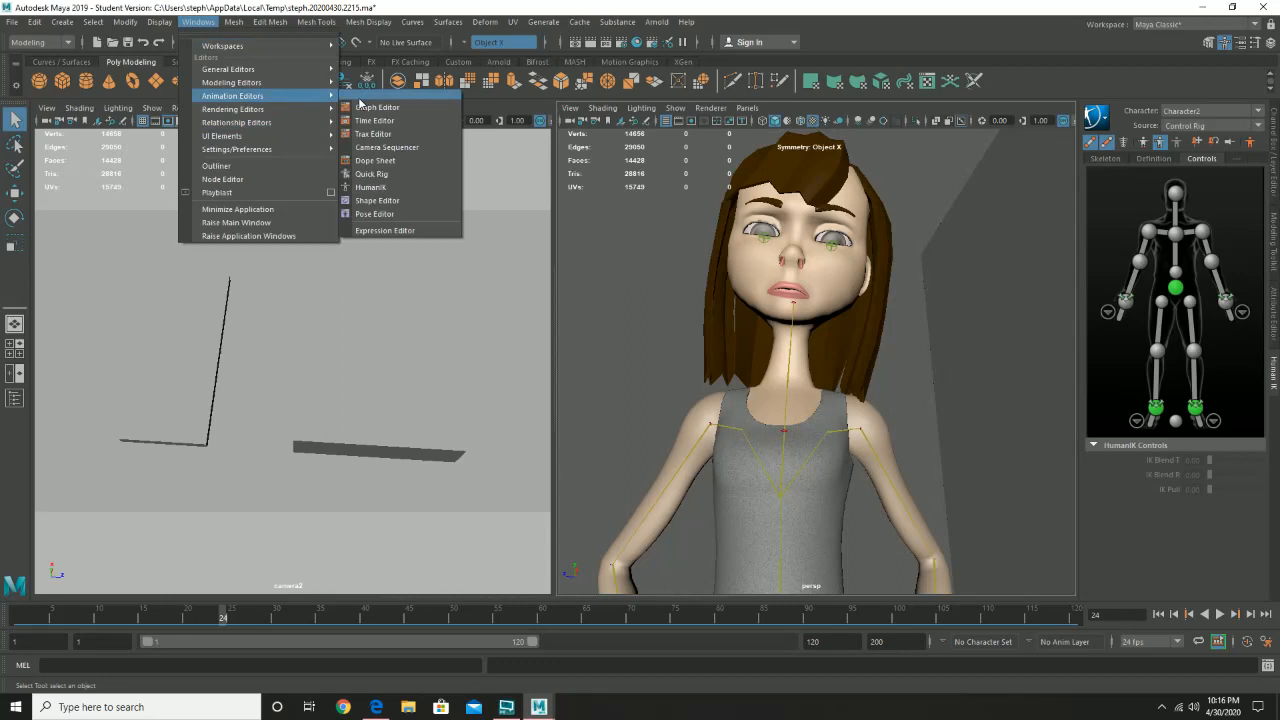
left_click(401, 199)
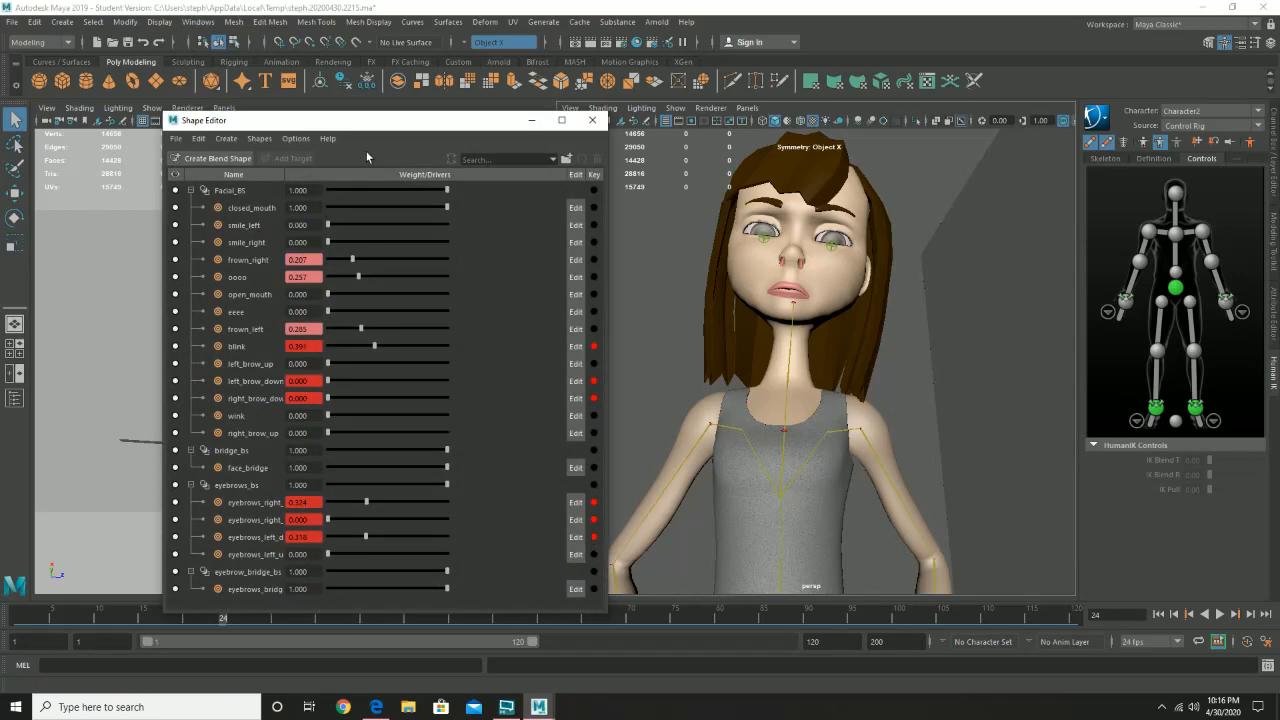
left_click_drag(379, 122, 350, 97)
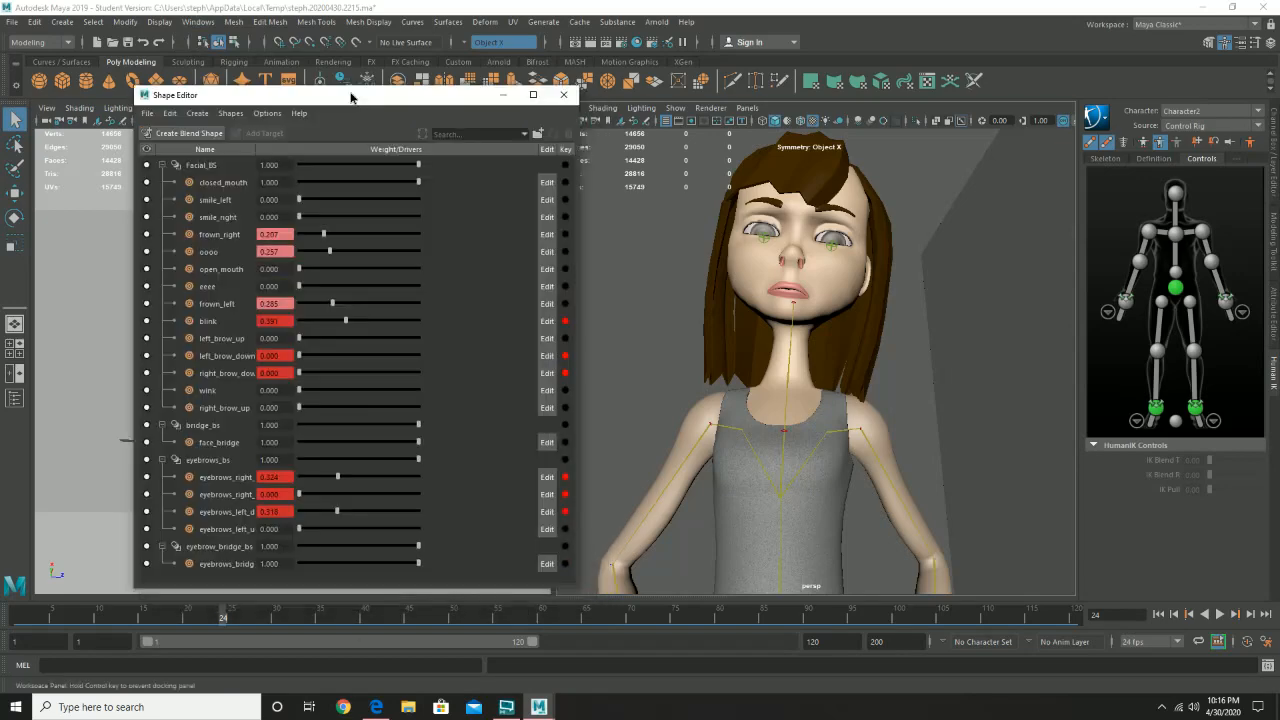
left_click(312, 618)
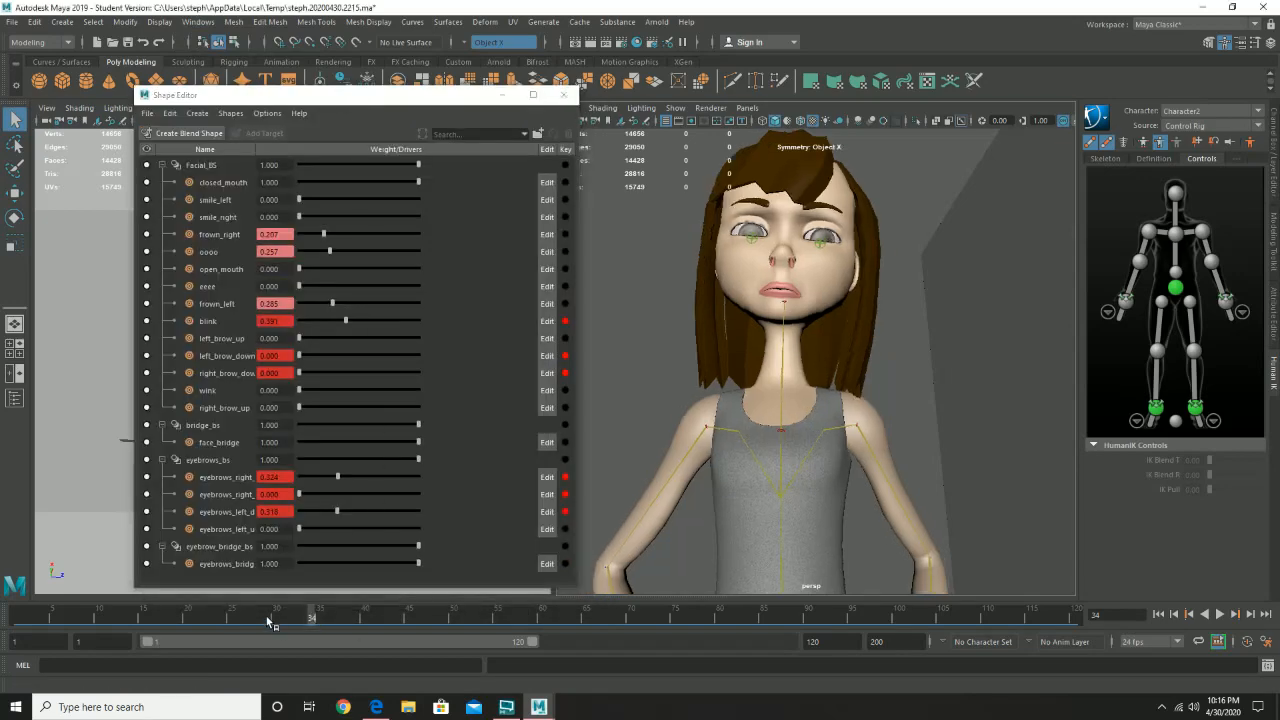
- At frame 29, key the first right-eyebrow target in eyebrows_bs at 0.592, and try keying the left-eyebrow down target at 0.547
left_click(268, 618)
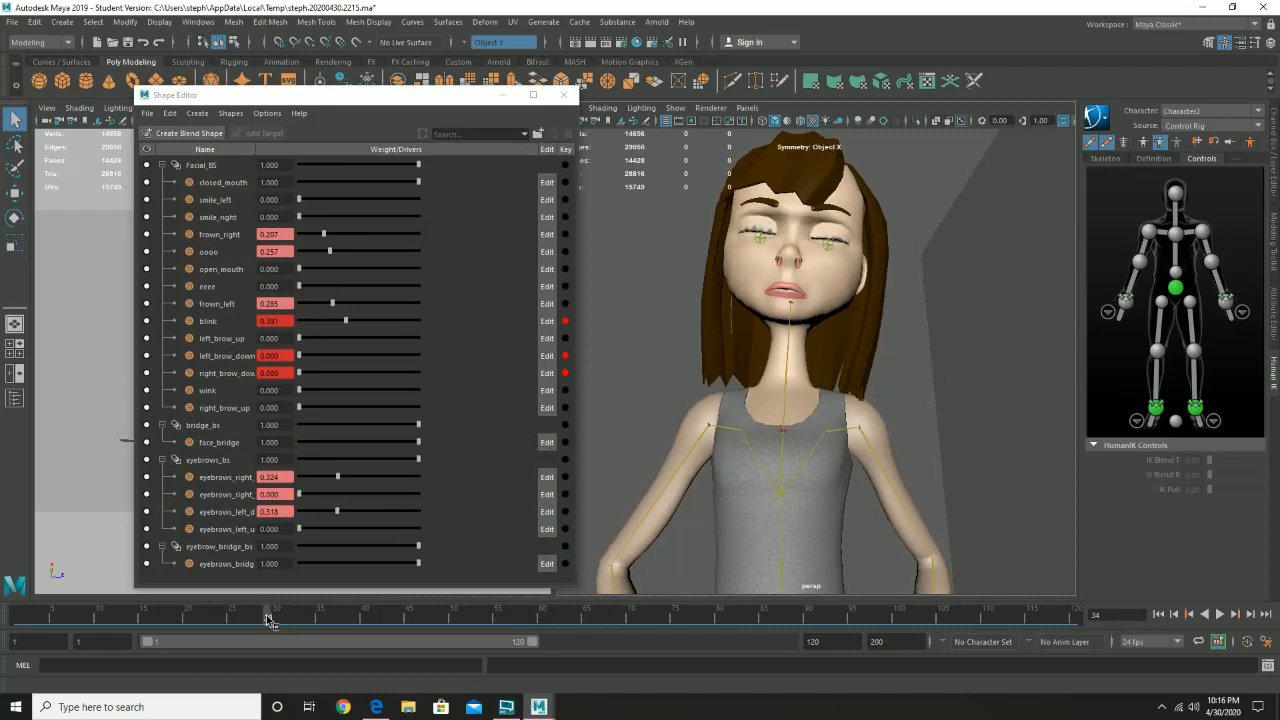
left_click(339, 477)
left_click_drag(331, 484, 363, 511)
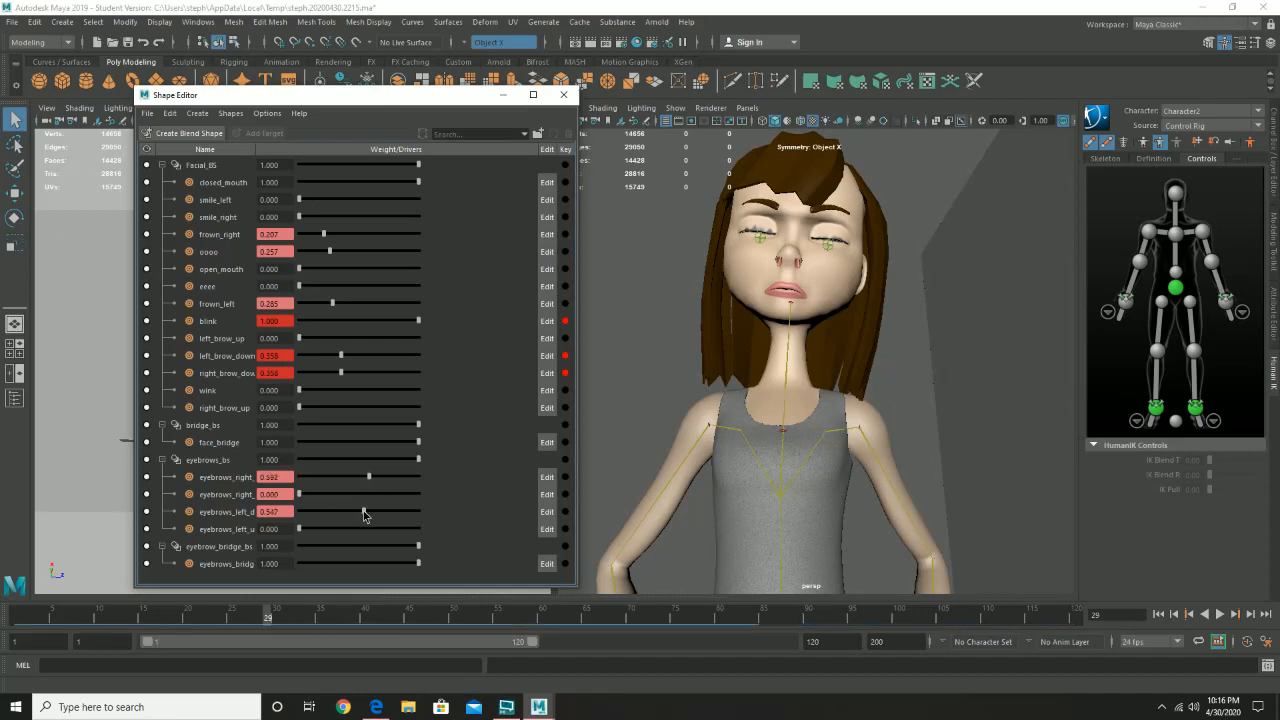
left_click(566, 477)
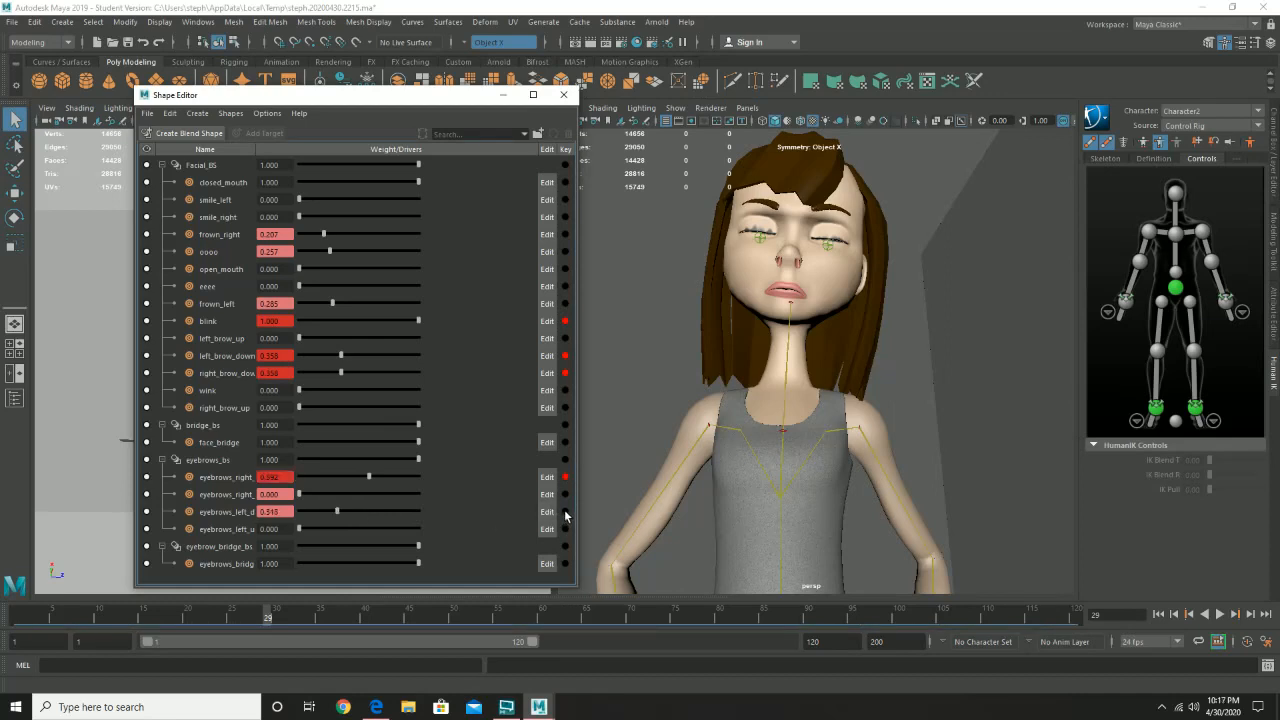
left_click(566, 512)
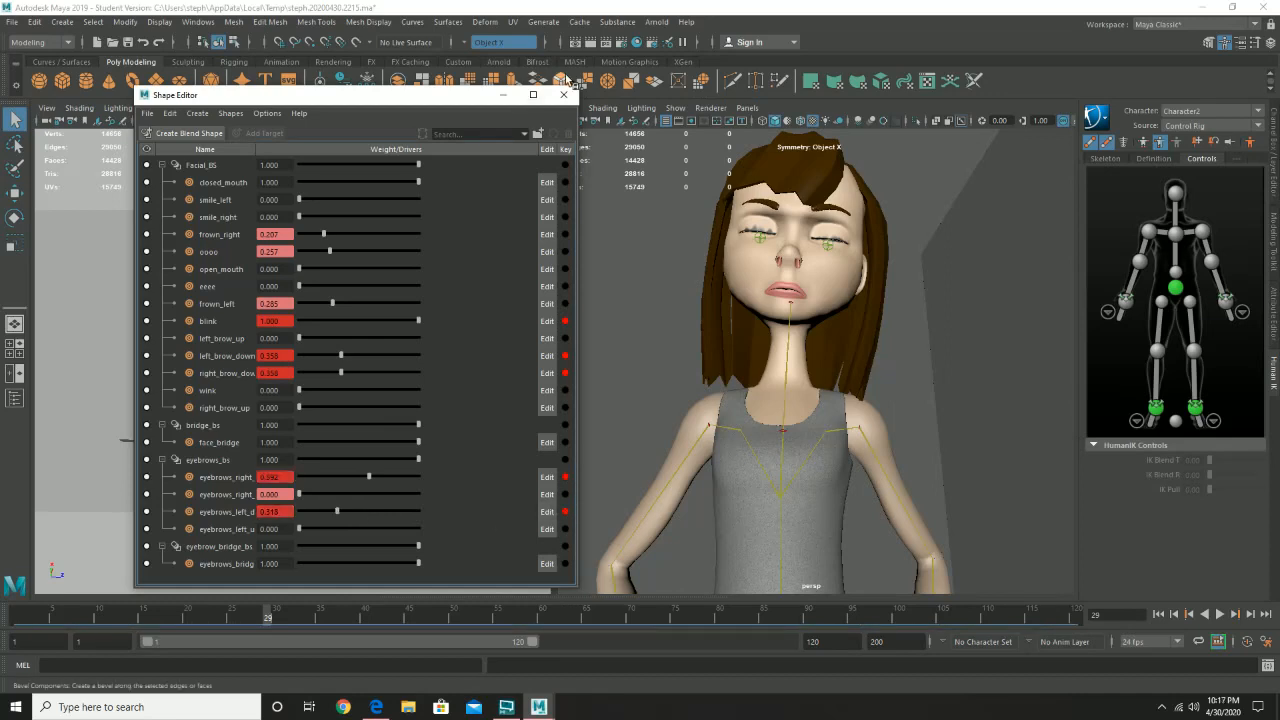
left_click(564, 95)
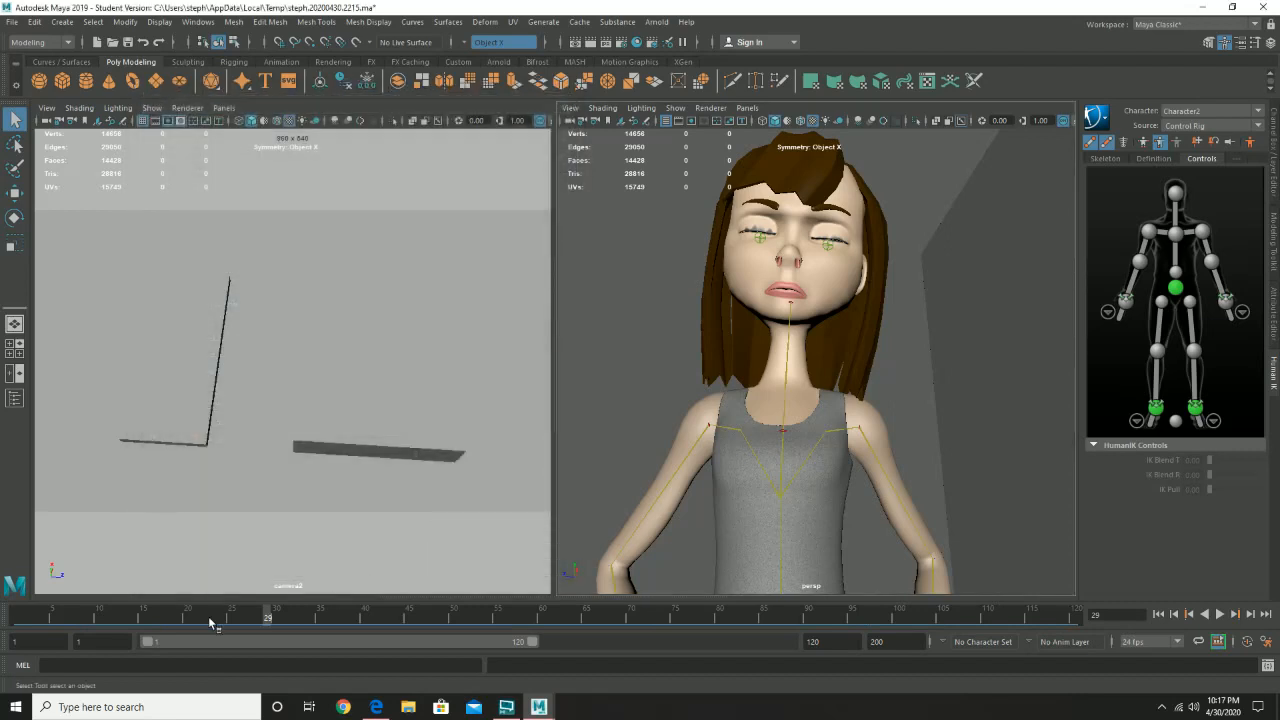
- Play the animation from frame 1 and scrub to frame 29 to review the blink with the brow motion
left_click_drag(210, 622, 16, 620)
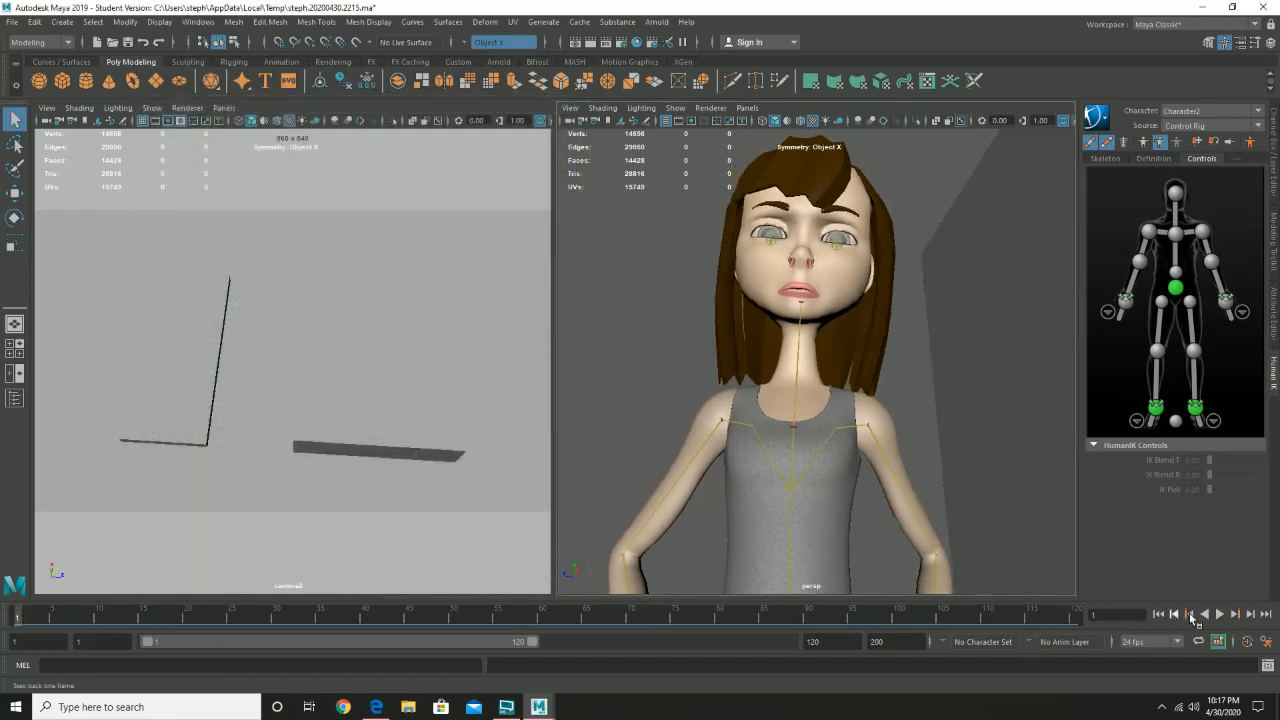
left_click(1220, 615)
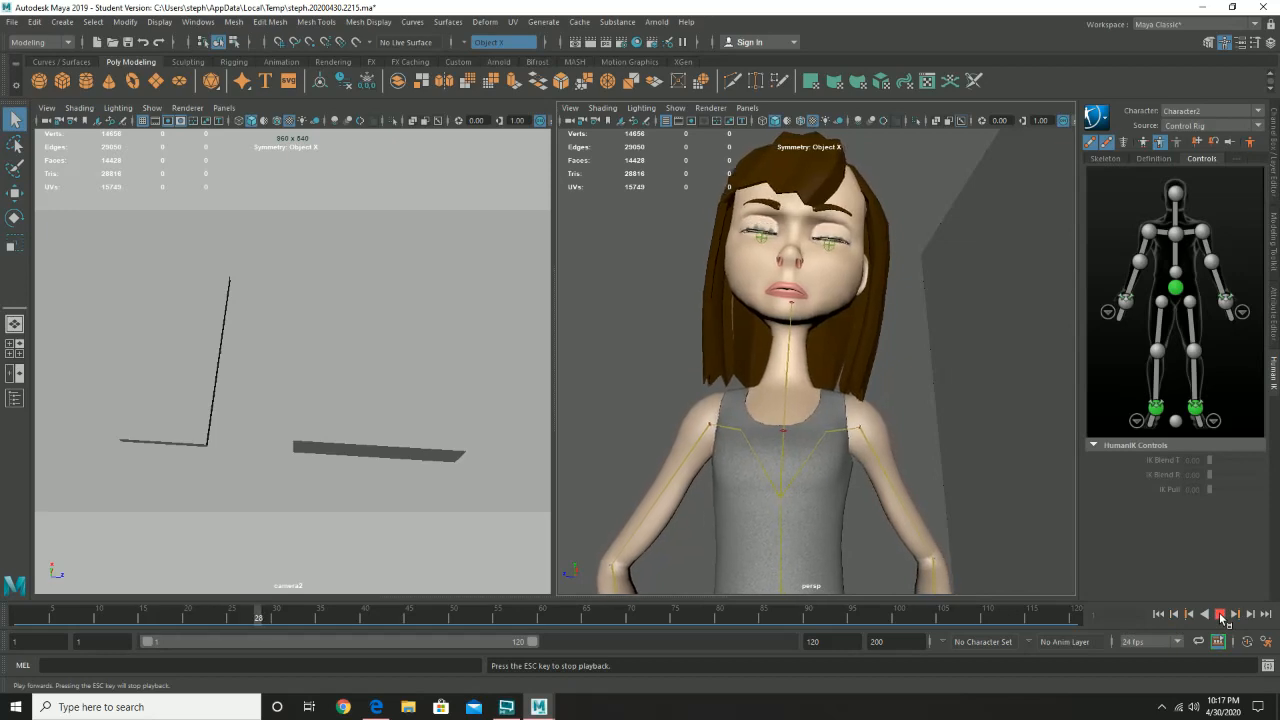
left_click(1220, 615)
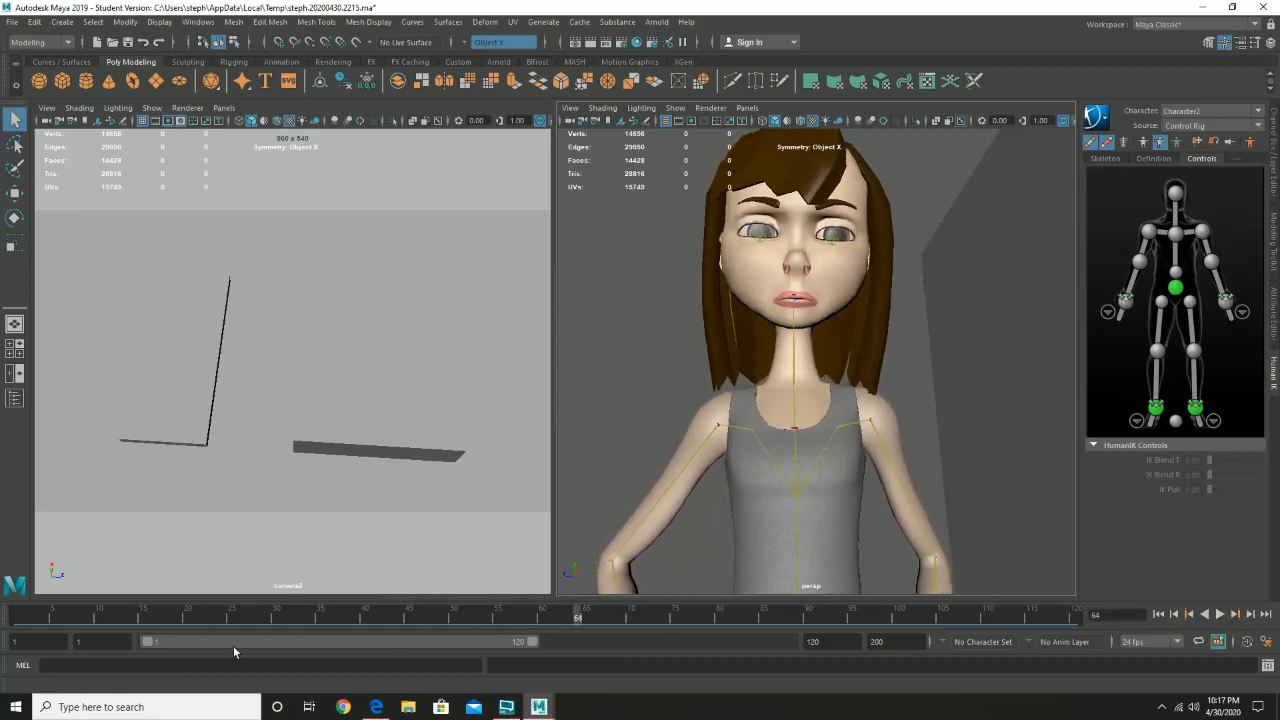
mouse_move(148, 615)
left_mouse_down()
mouse_move(285, 623)
mouse_move(224, 620)
mouse_move(267, 628)
left_mouse_up()
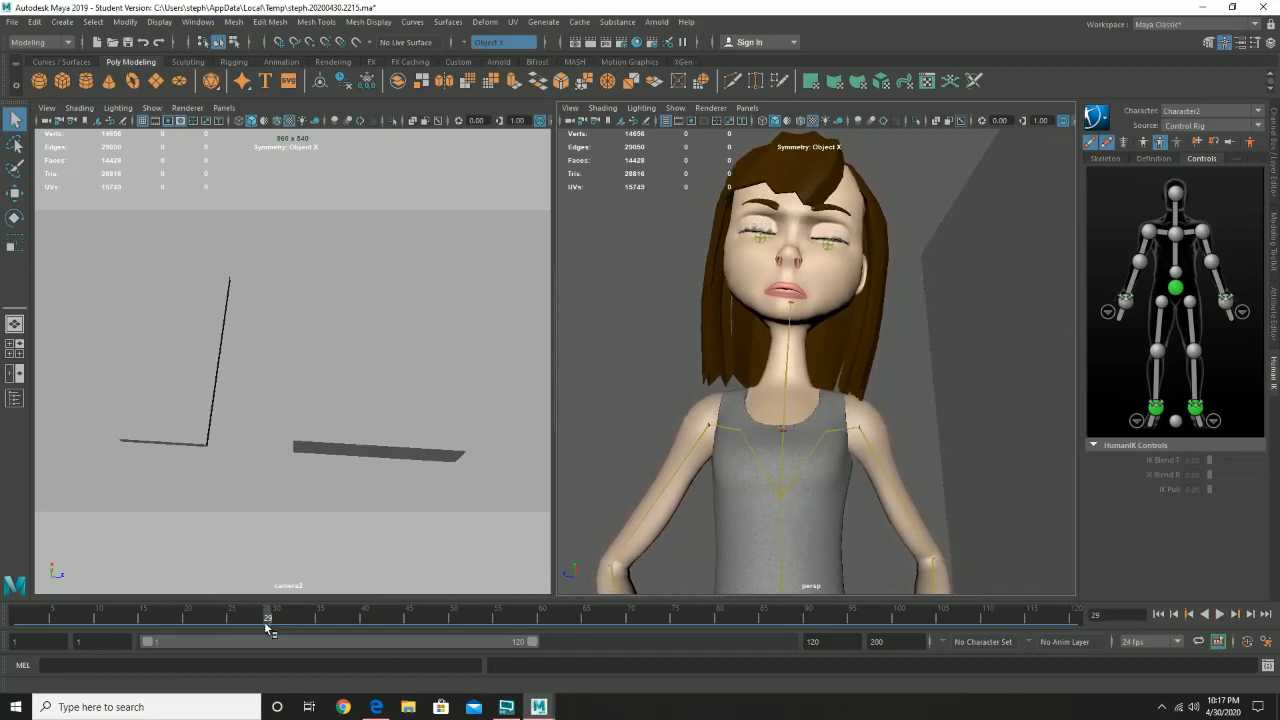
- Reopen the Shape Editor, raise the left-eyebrow down weight in eyebrows_bs at frame 29, and key it
left_click(198, 21)
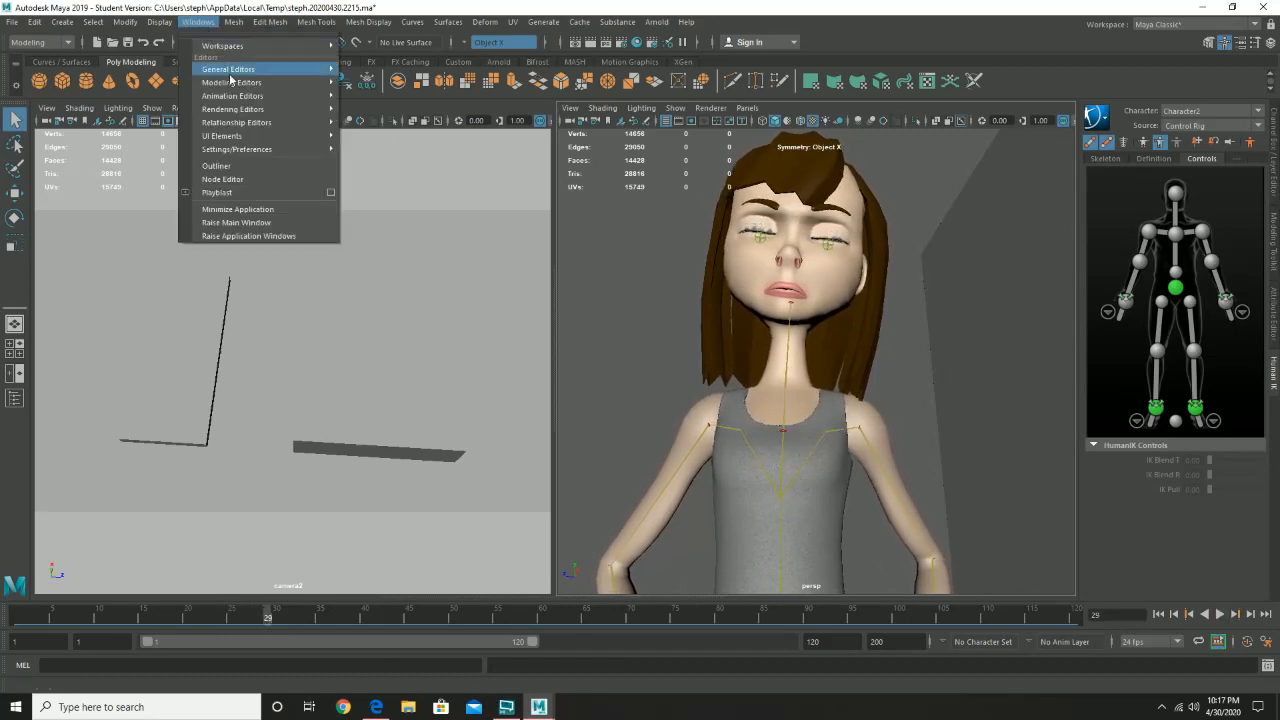
mouse_move(240, 96)
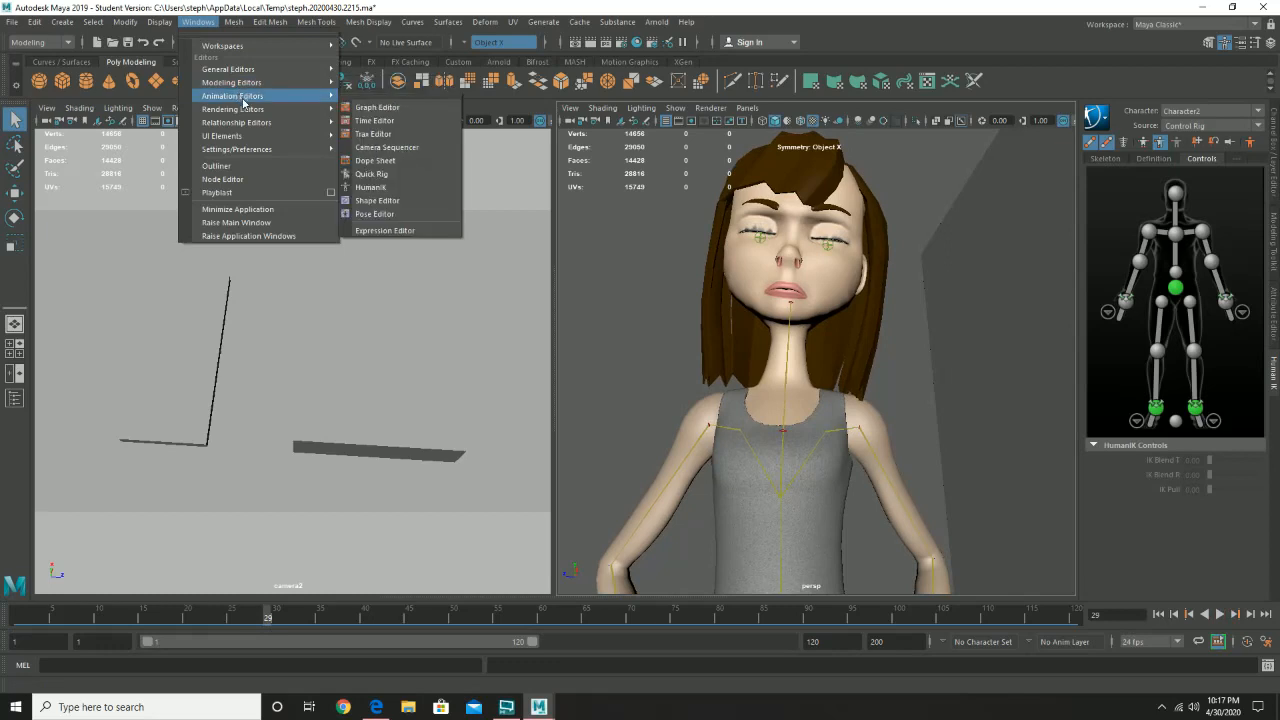
left_click(391, 201)
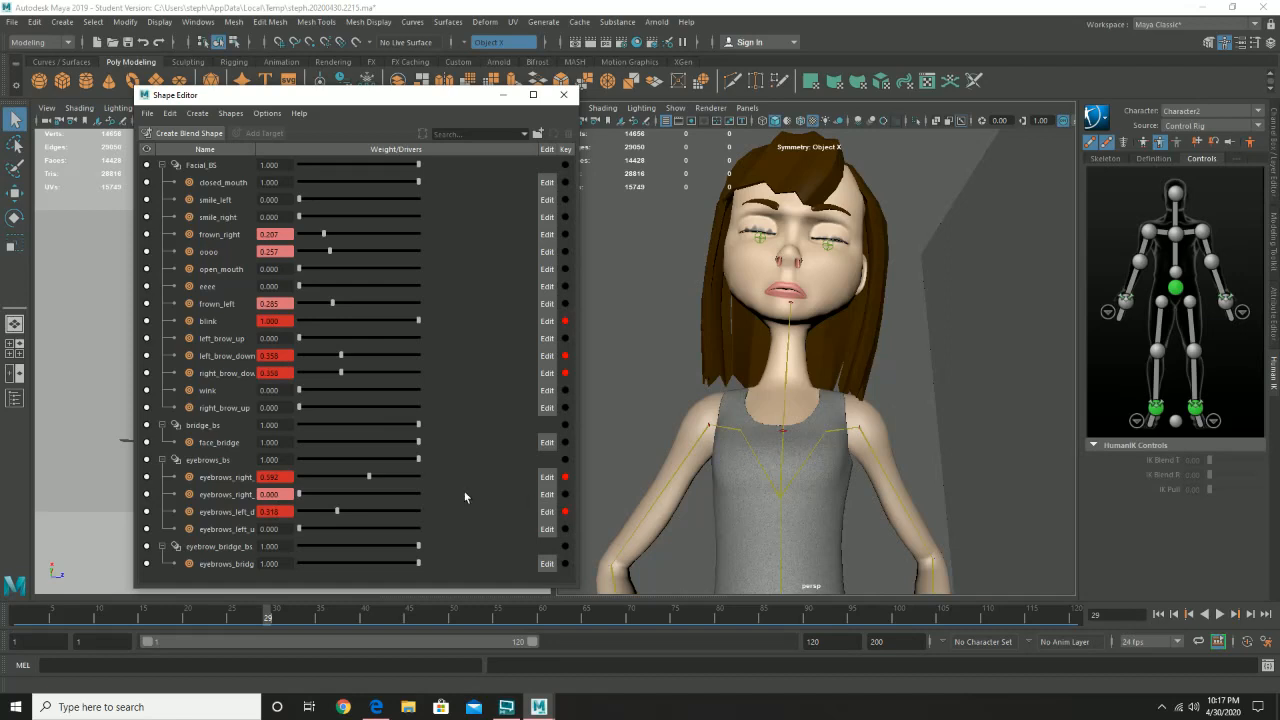
mouse_move(302, 497)
left_mouse_down()
mouse_move(341, 498)
mouse_move(281, 500)
mouse_move(319, 492)
mouse_move(291, 493)
left_mouse_up()
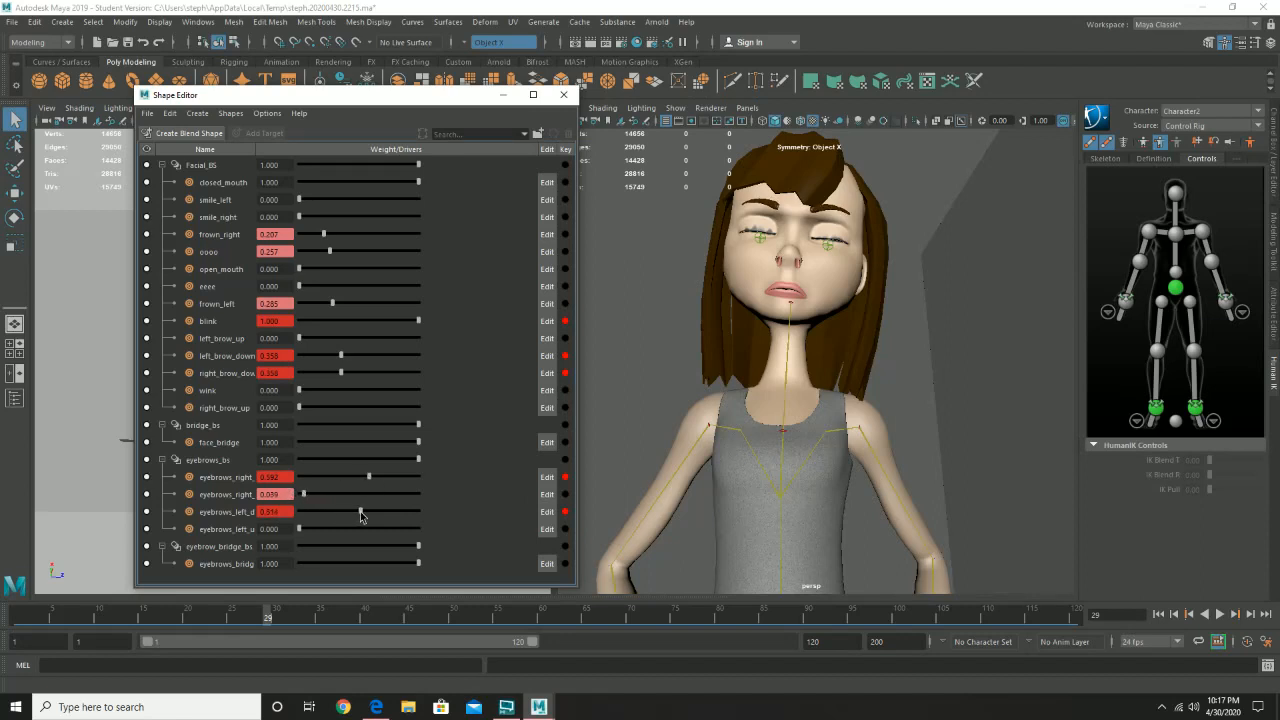
left_click_drag(361, 515, 371, 514)
left_click(565, 512)
left_click(565, 95)
- Scrub through the blink to frame 38 and examine the character's pose in the perspective view from several angles and distances
left_click_drag(222, 618, 352, 632)
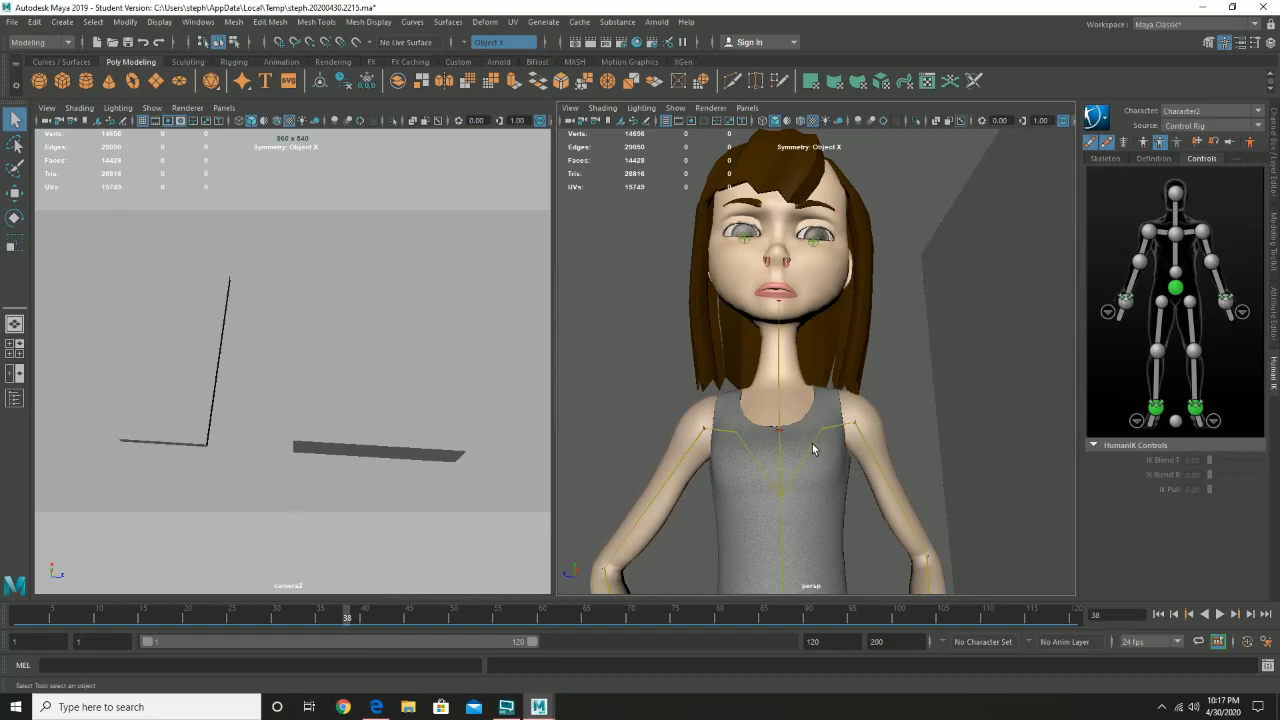
scroll(816, 446, "down", 5)
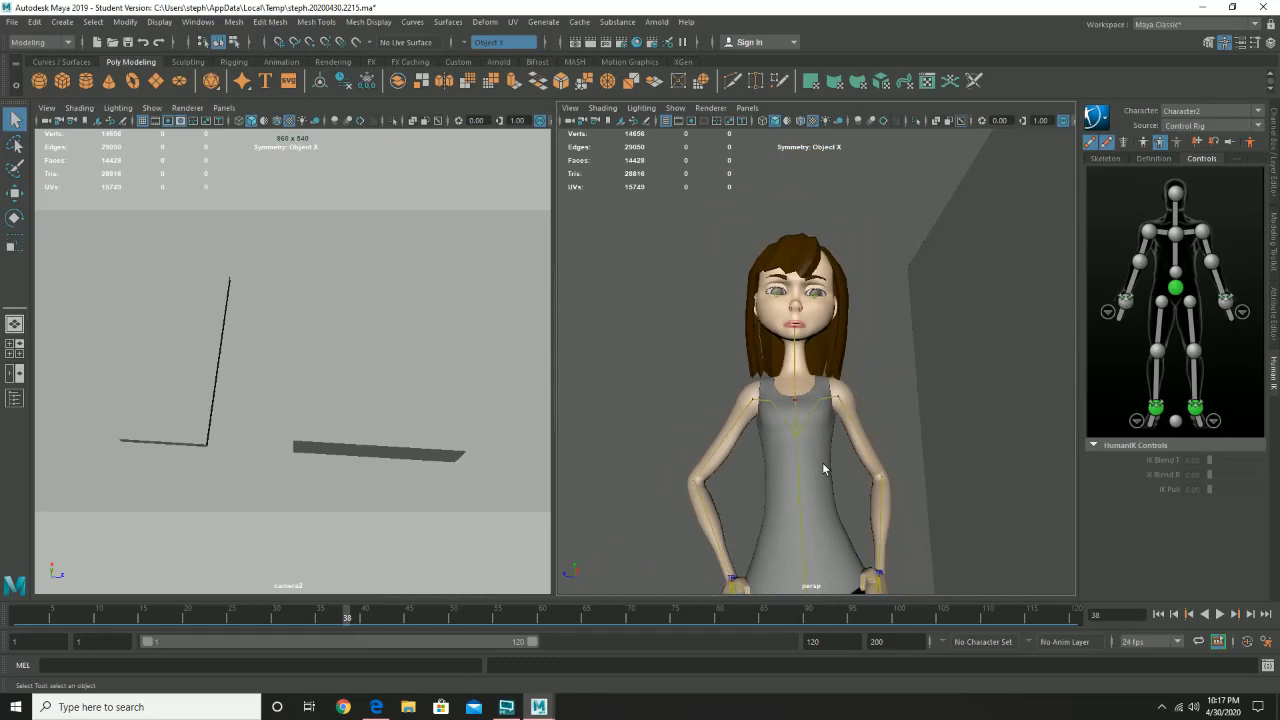
left_click_drag(770, 374, 817, 386, "alt")
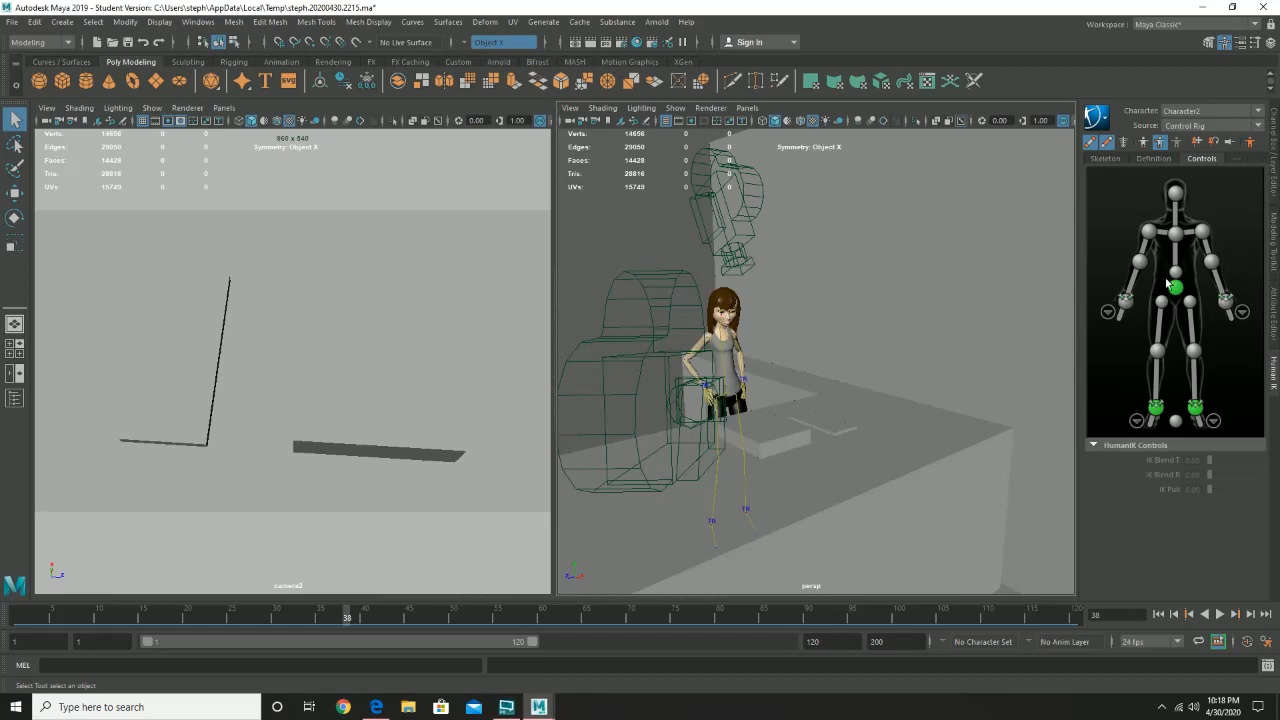
left_click_drag(902, 393, 794, 371, "alt")
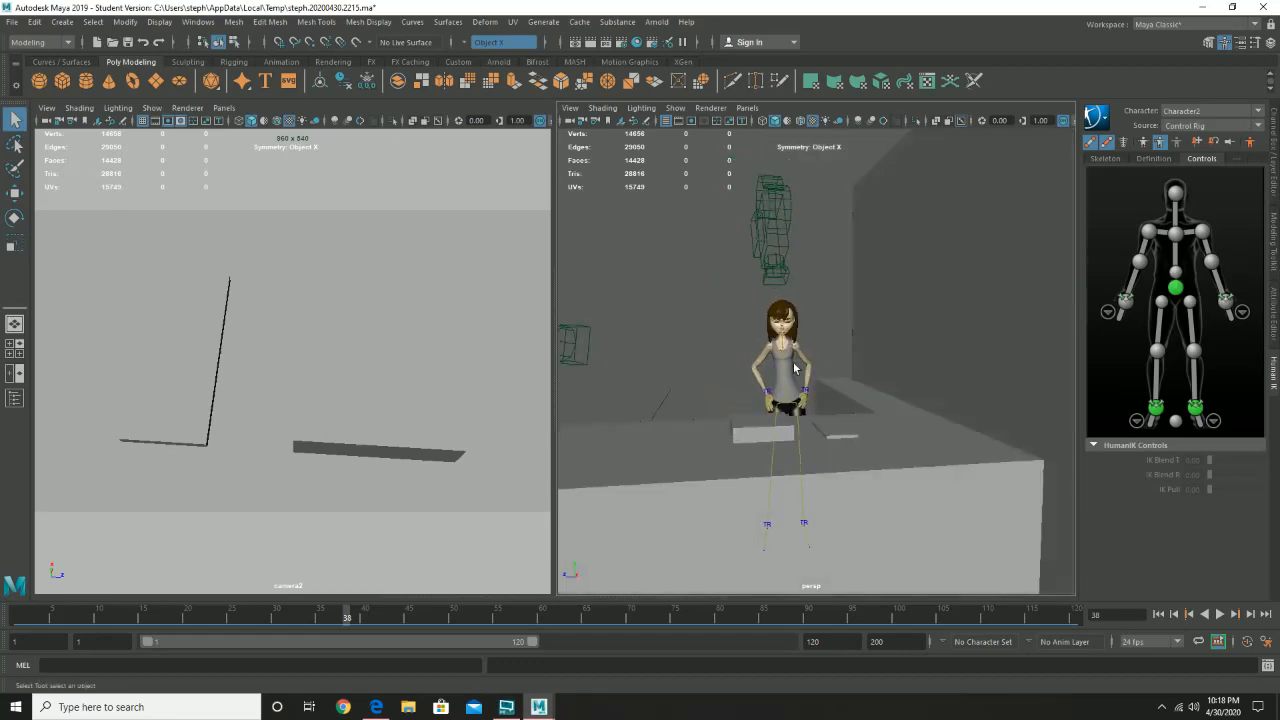
right_click_drag(749, 356, 970, 470, "alt")
middle_click_drag(755, 405, 862, 438, "alt")
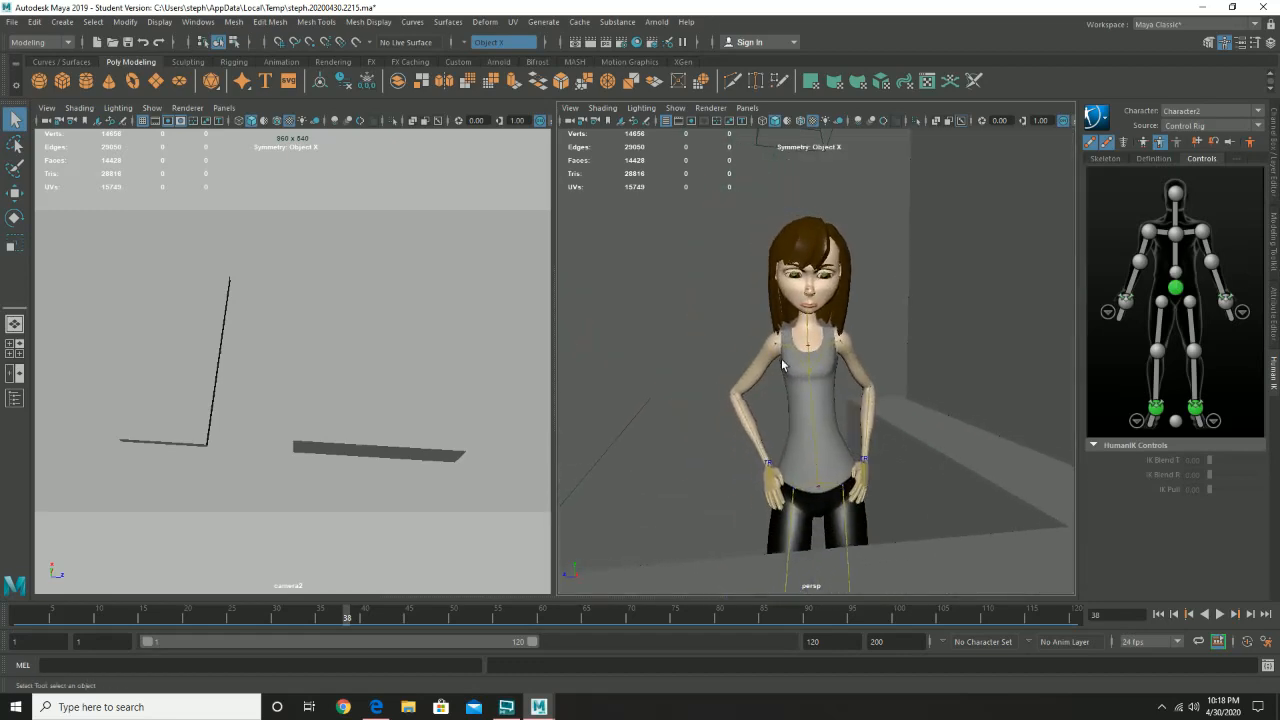
right_click_drag(782, 360, 819, 398, "alt")
middle_click_drag(873, 360, 866, 356, "alt")
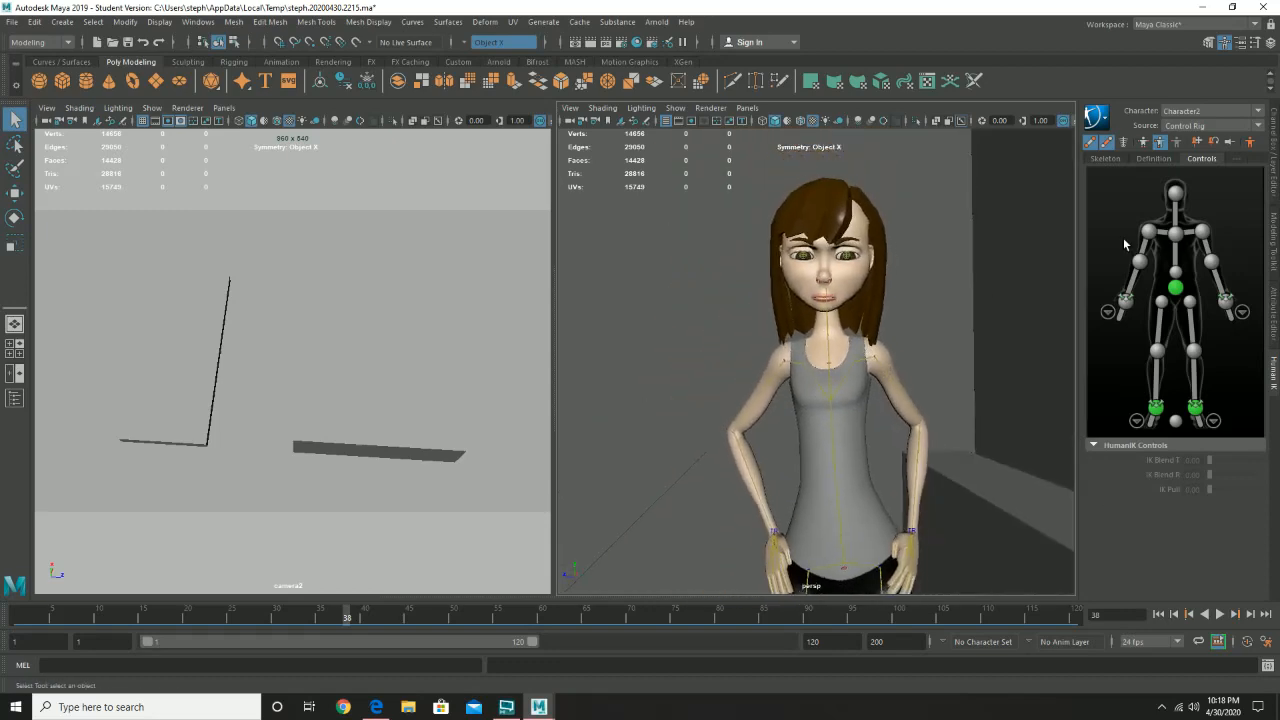
- Select the HumanIK head control and save the recovered scene as scene_06.mb in the Demo scenes folder, replacing the existing file
left_click(1175, 195)
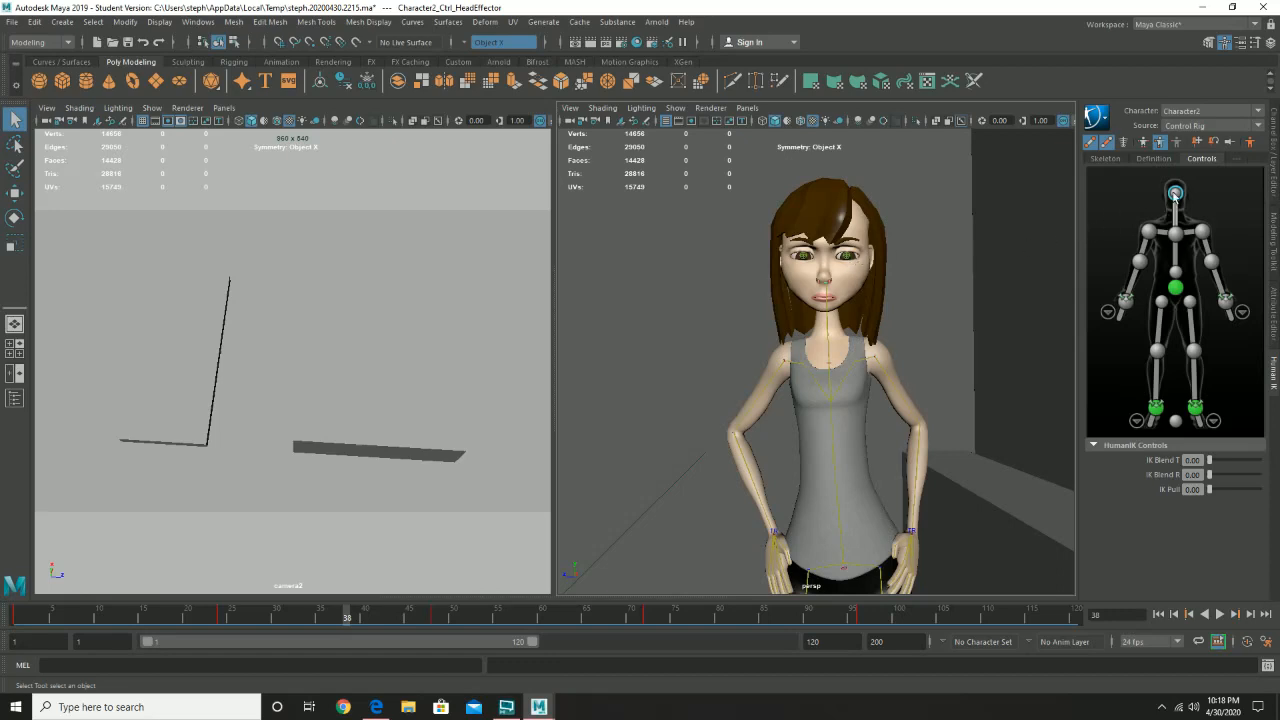
left_click(11, 21)
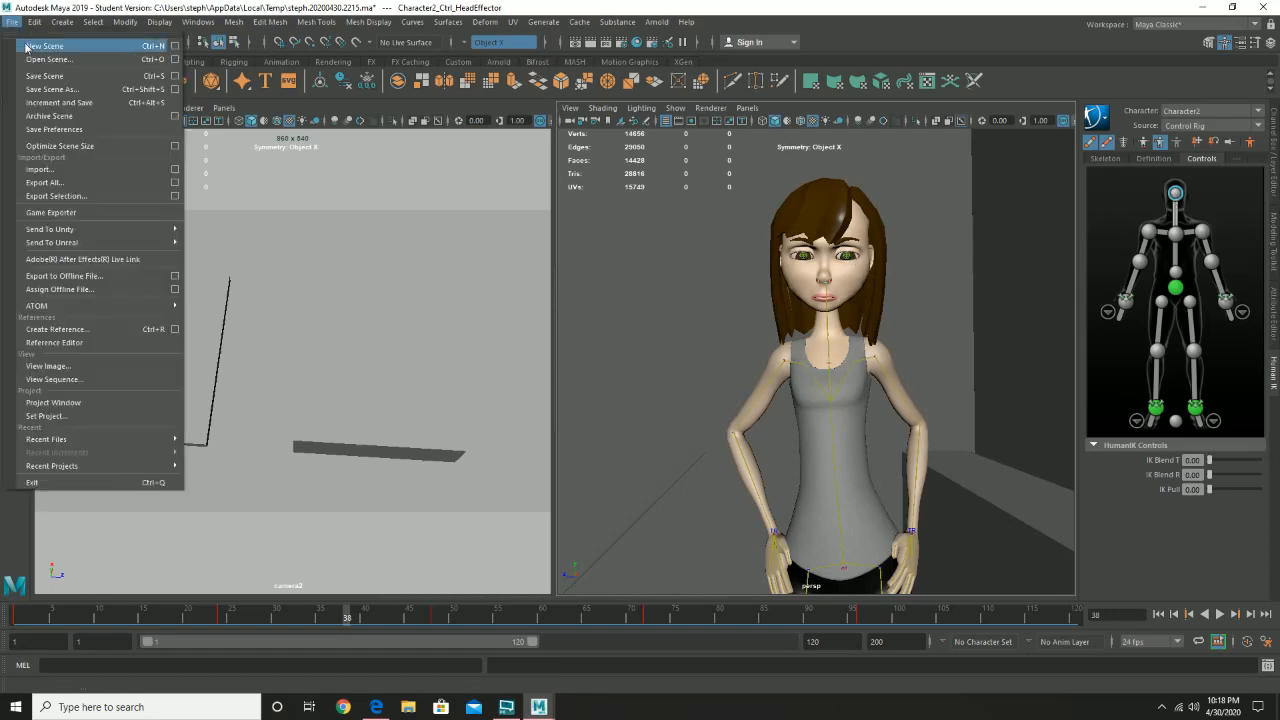
left_click(52, 89)
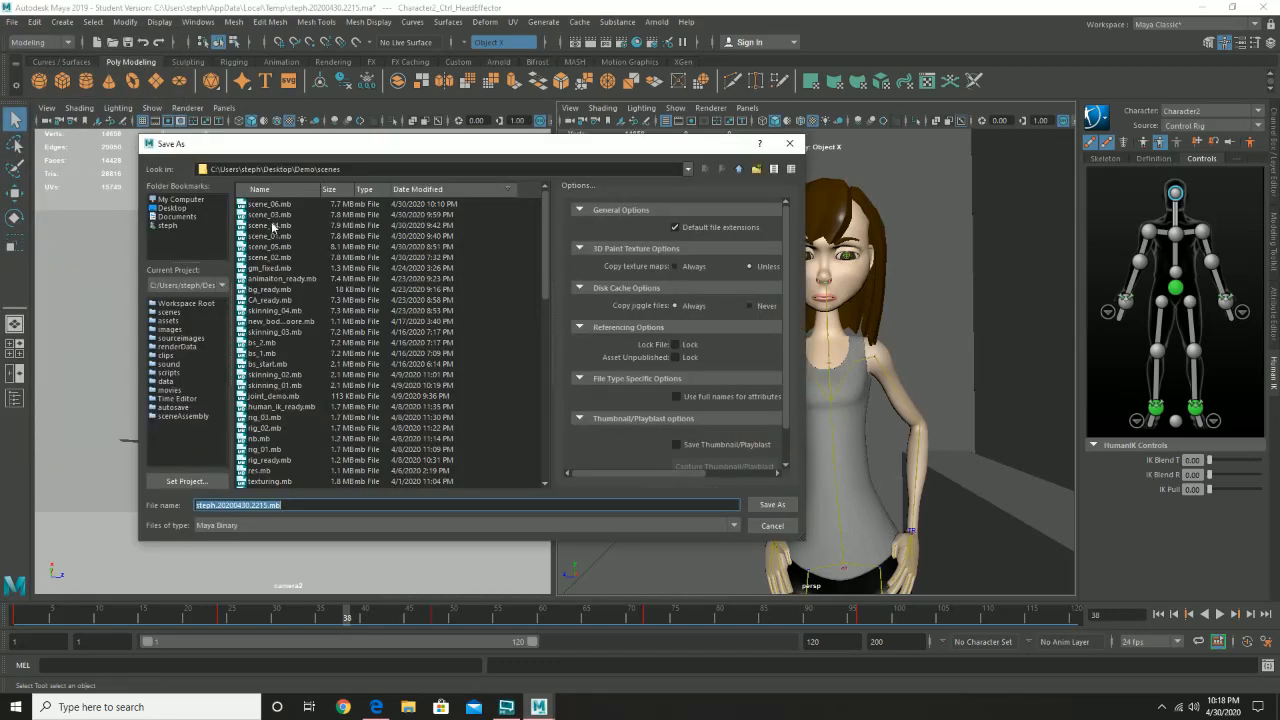
left_click(287, 207)
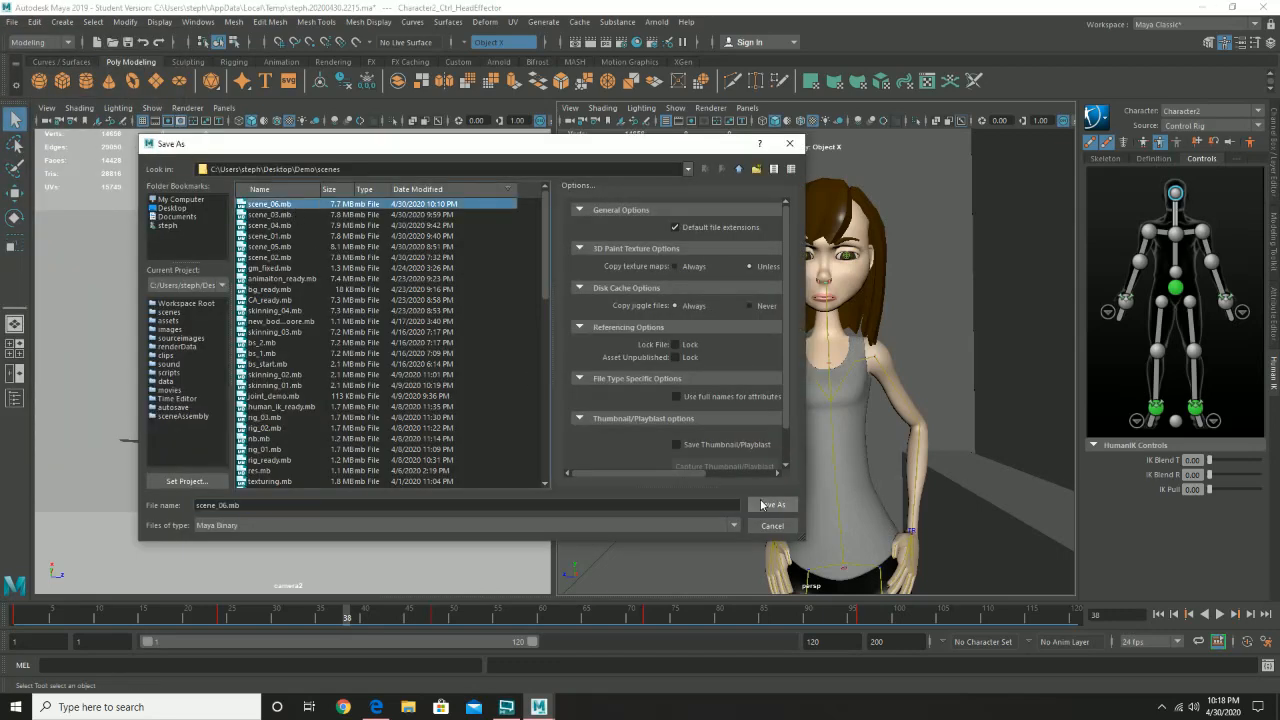
left_click(763, 505)
left_click(442, 360)
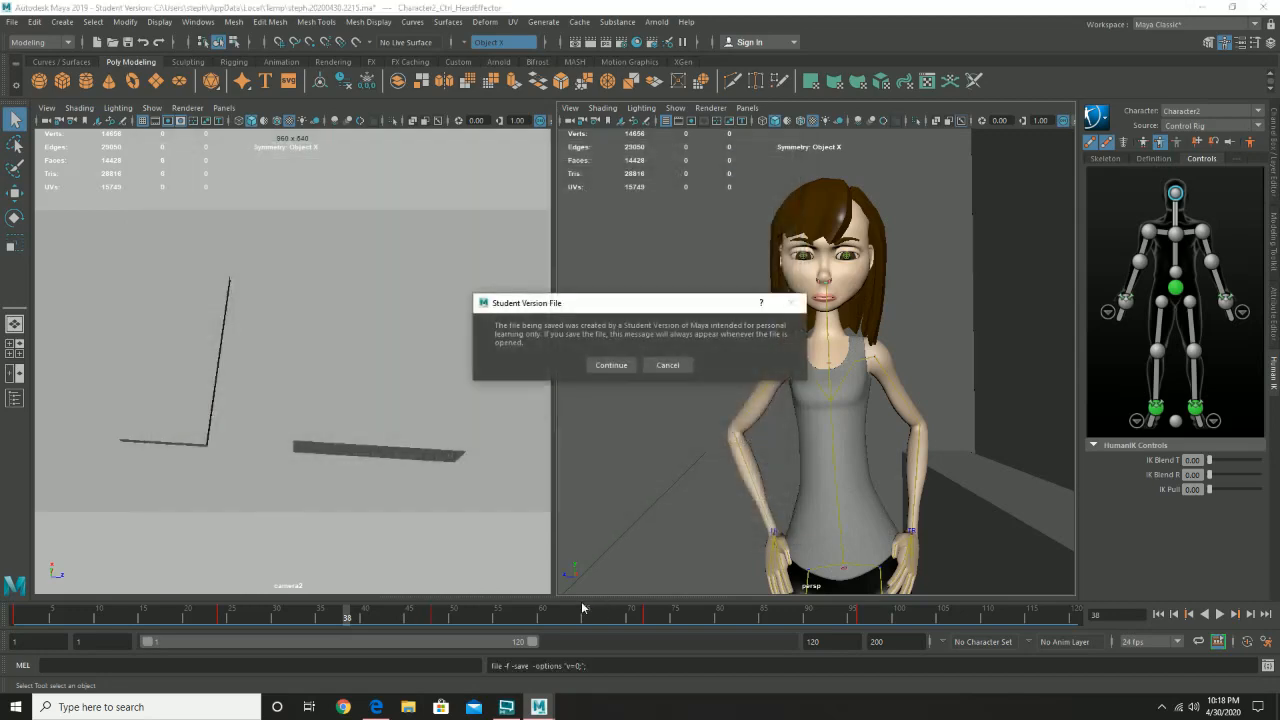
left_click(611, 365)
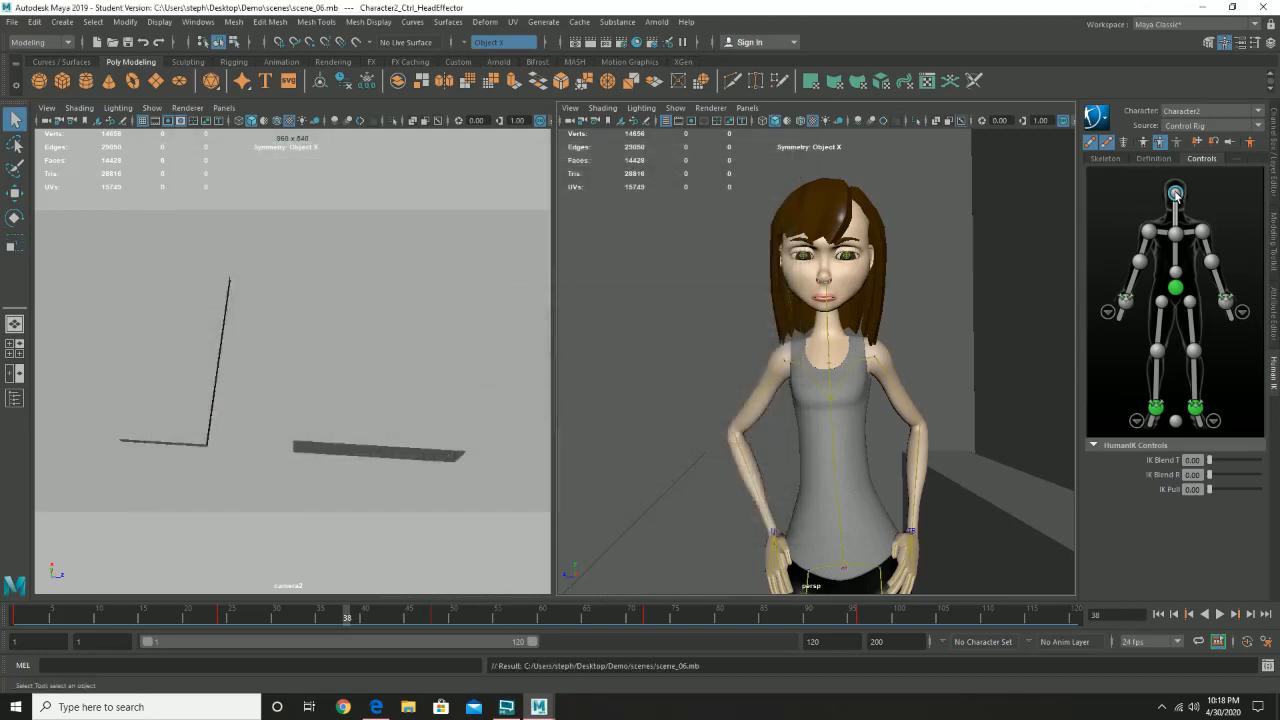
- Shift the head control's keys at frames 24 to 96 one frame earlier, and play the animation from frame 1
left_click(861, 616)
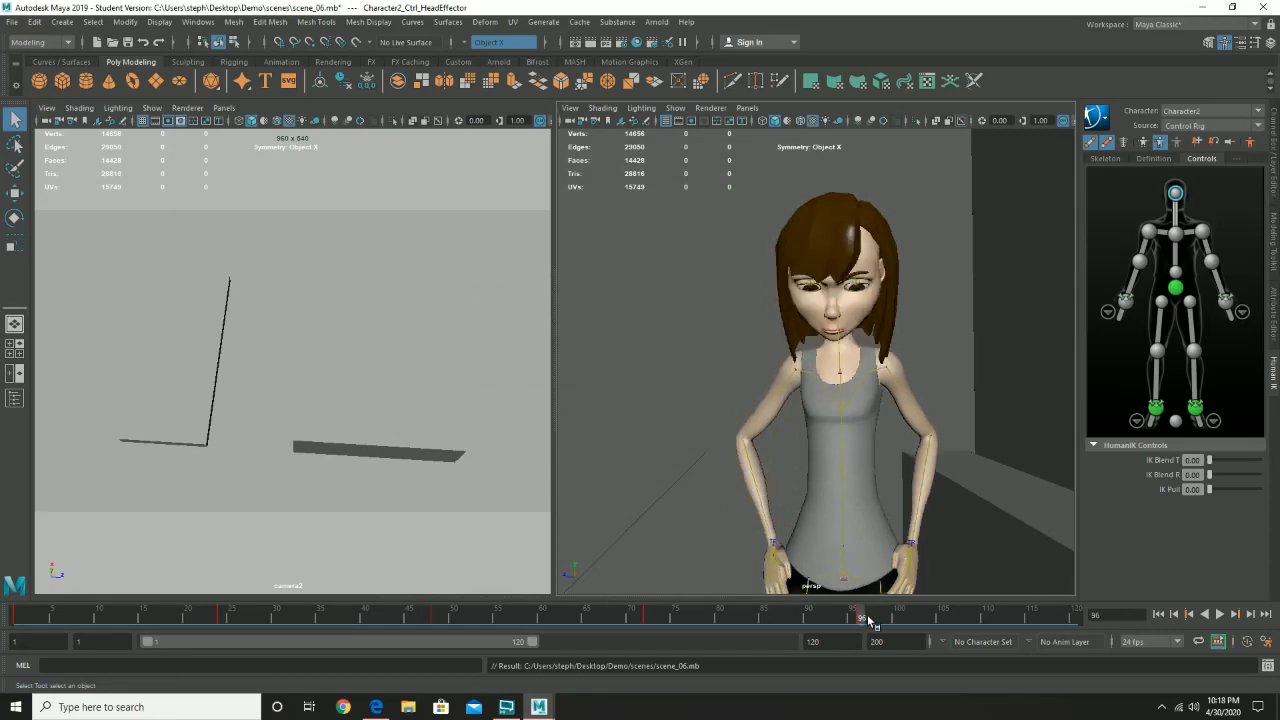
left_click_drag(864, 617, 5, 625, "shift")
left_click(969, 617)
left_click_drag(877, 617, 84, 616, "shift")
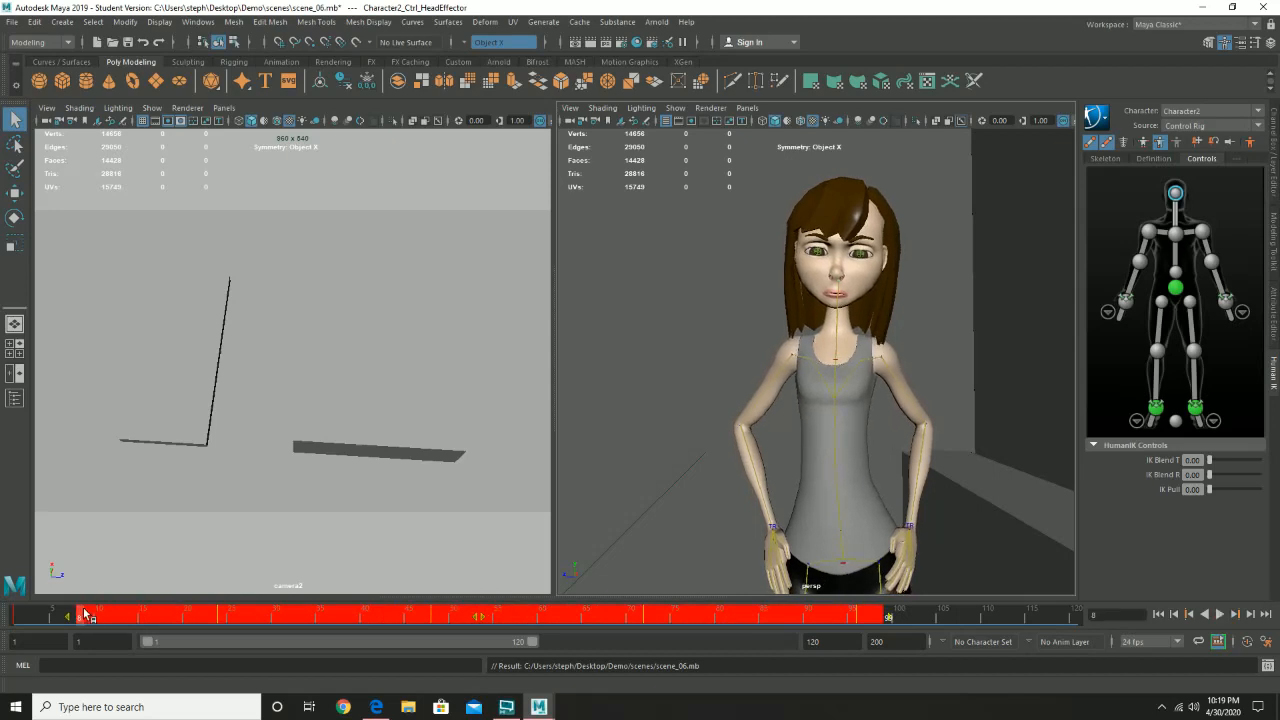
left_click_drag(487, 619, 484, 619)
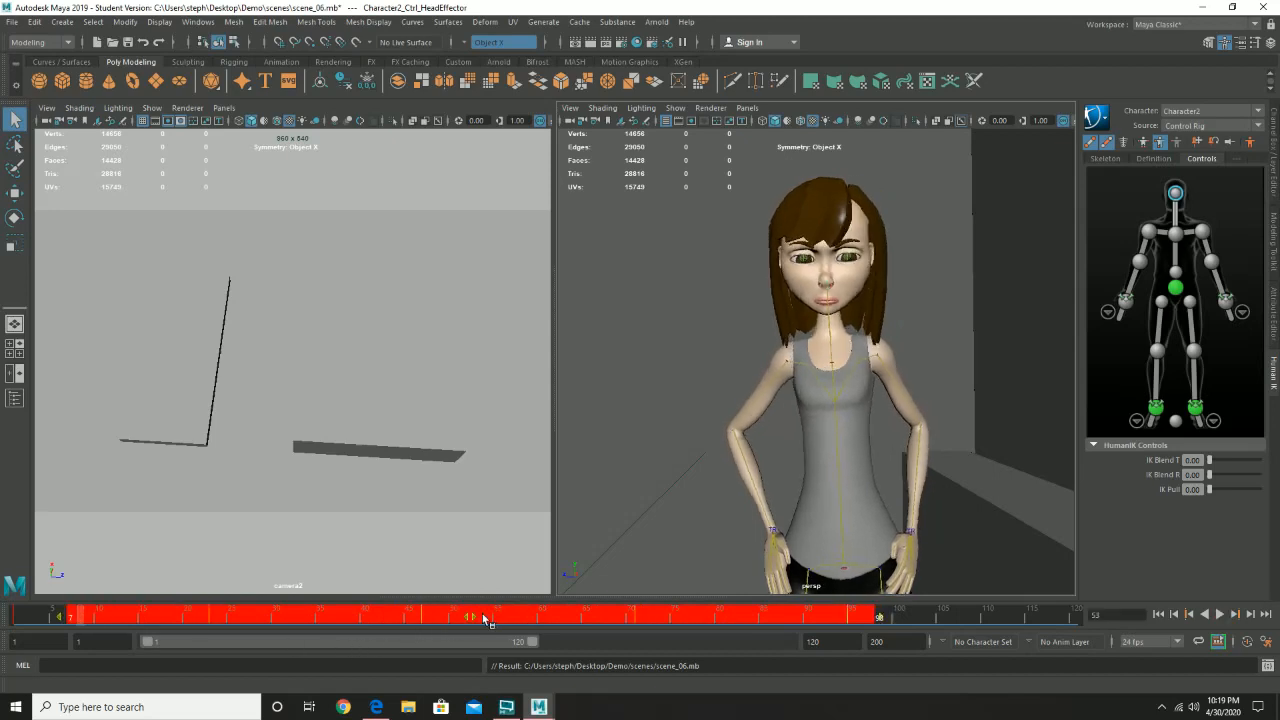
left_click(22, 617)
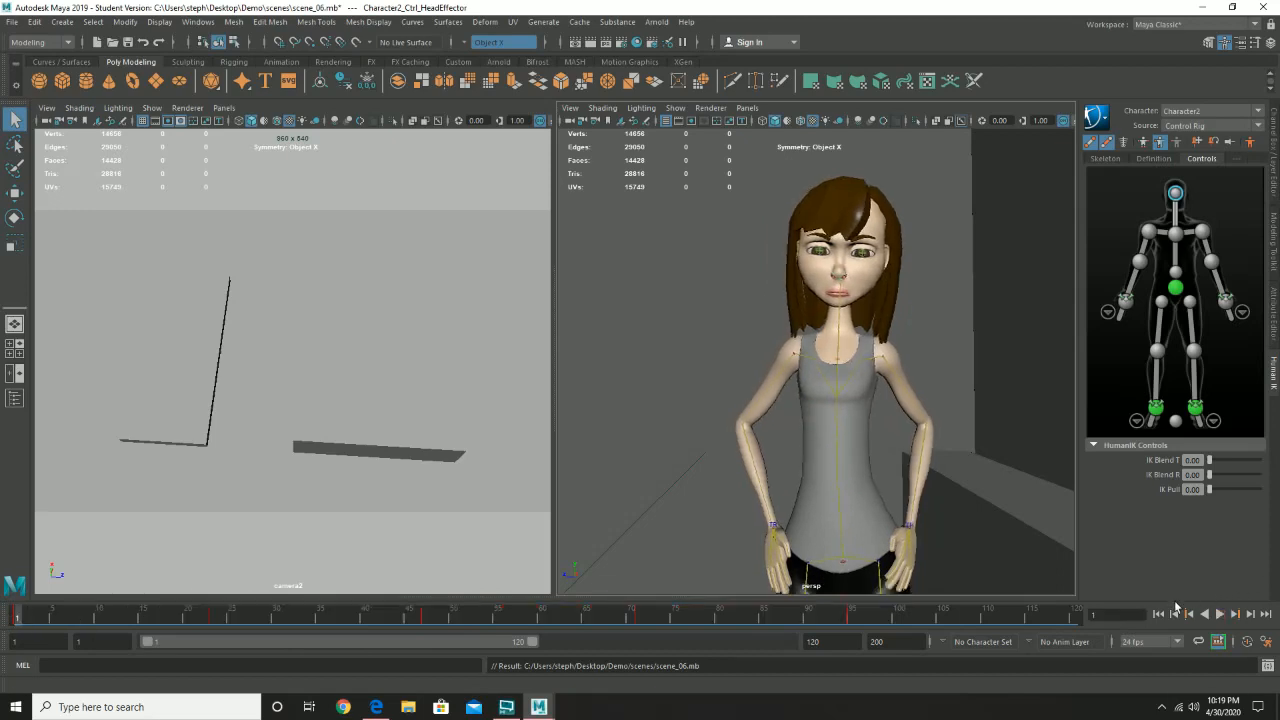
left_click(1220, 614)
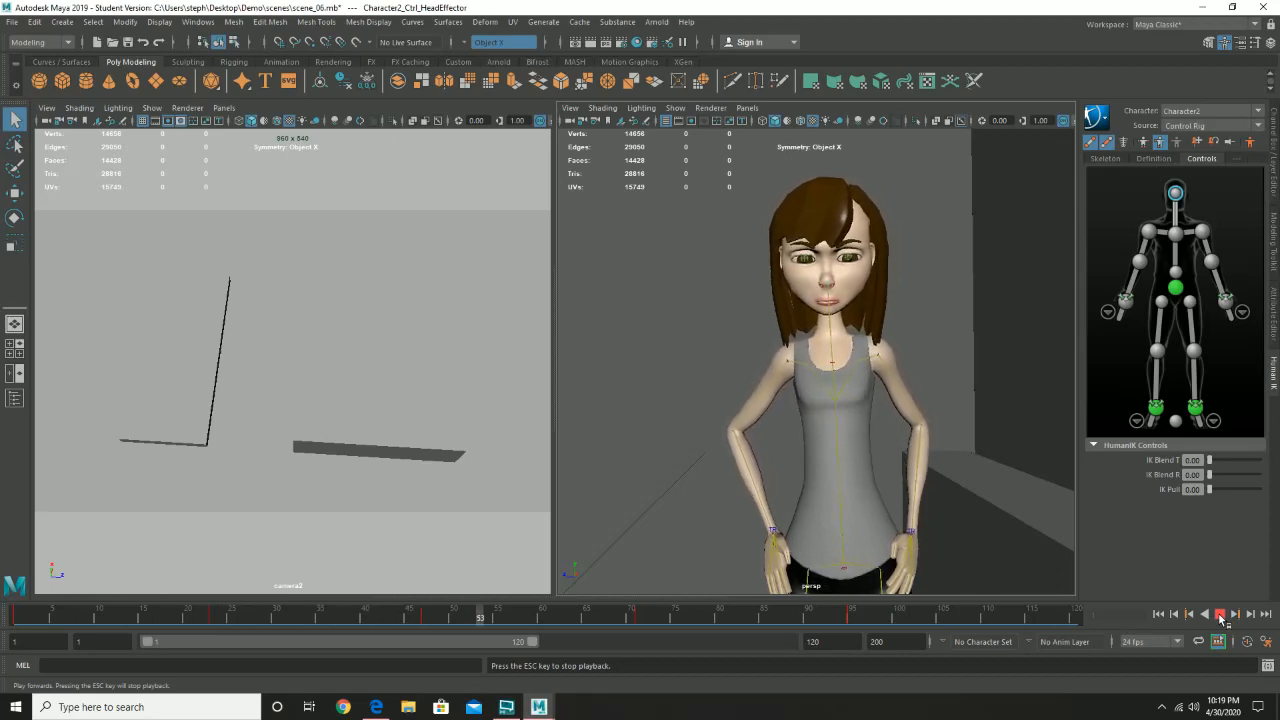
left_click(1220, 615)
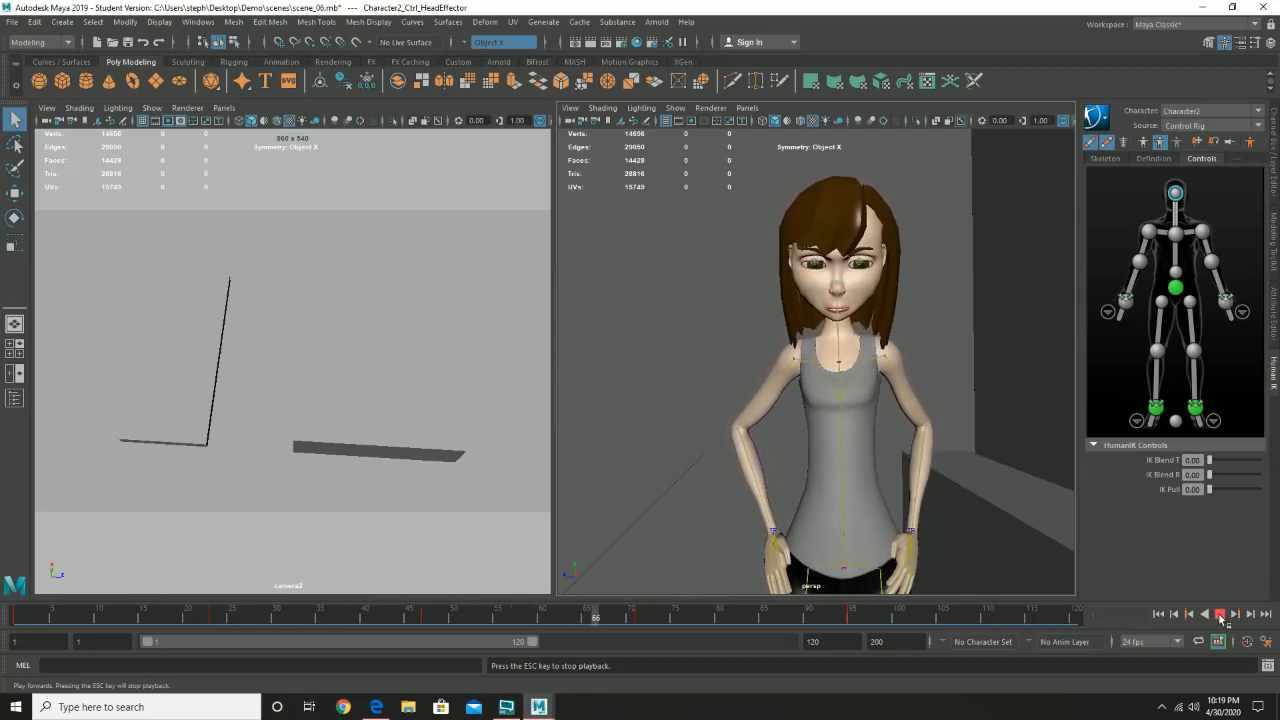
- Move the head control's keys at frames 23 to 95 another frame earlier, and replay the animation from the start
left_click(847, 617)
left_click(878, 612)
left_click_drag(878, 613, 35, 615, "shift")
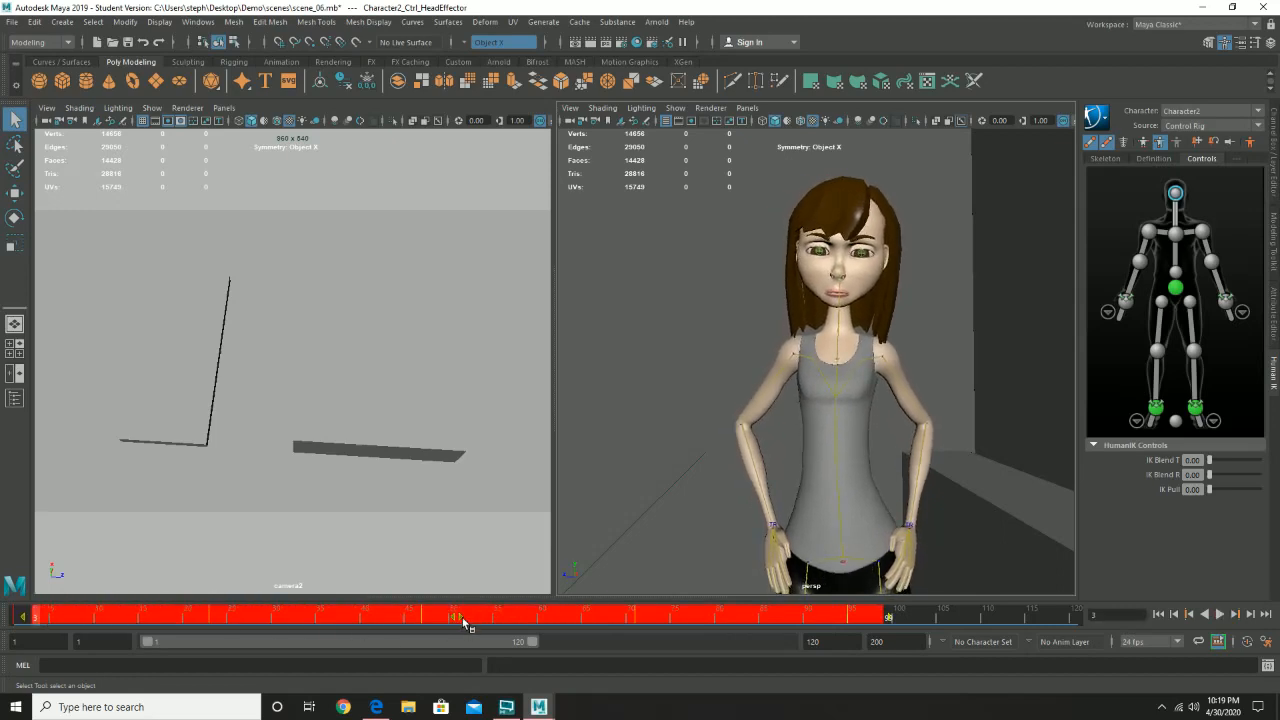
left_click_drag(460, 622, 454, 622)
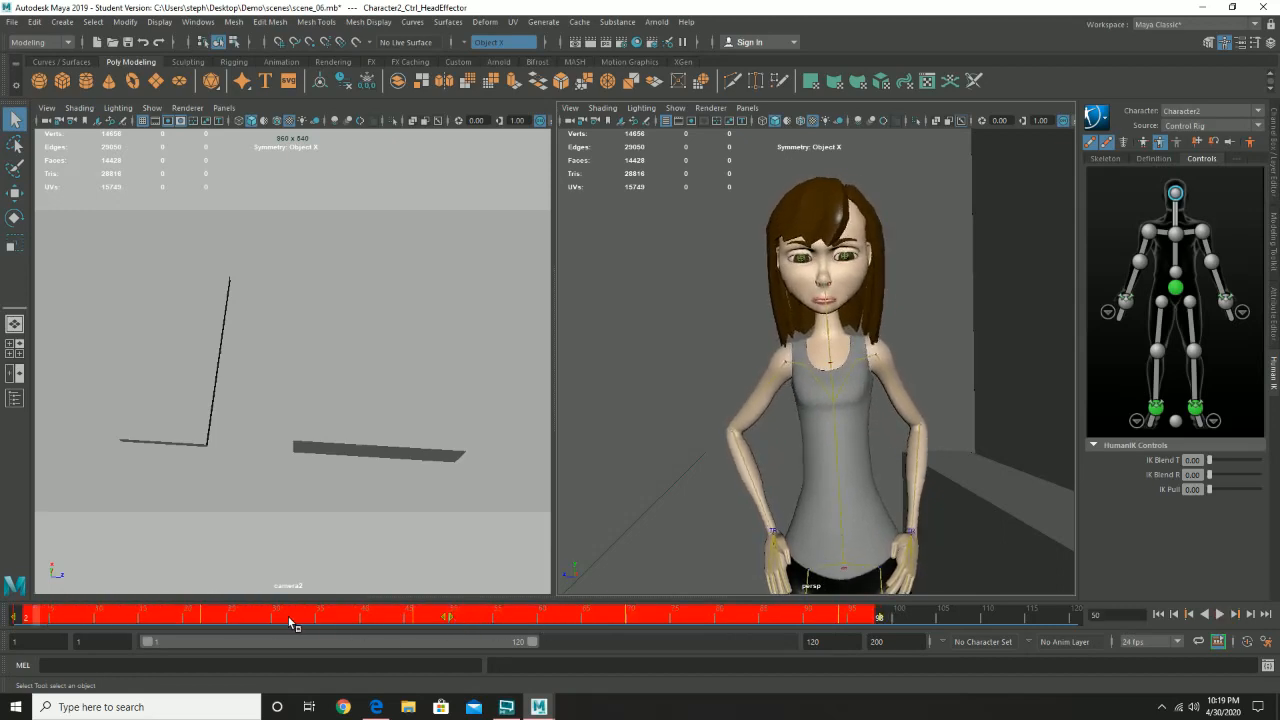
left_click(924, 617)
left_click(16, 613)
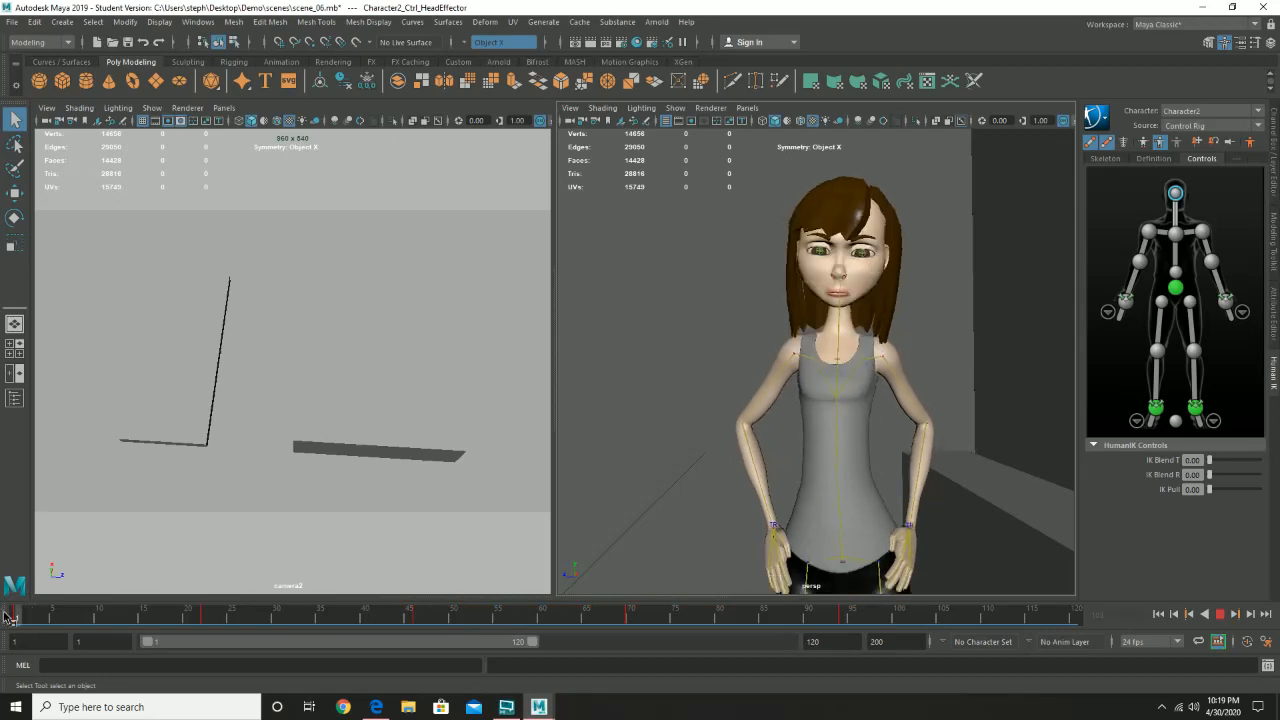
left_click(1220, 614)
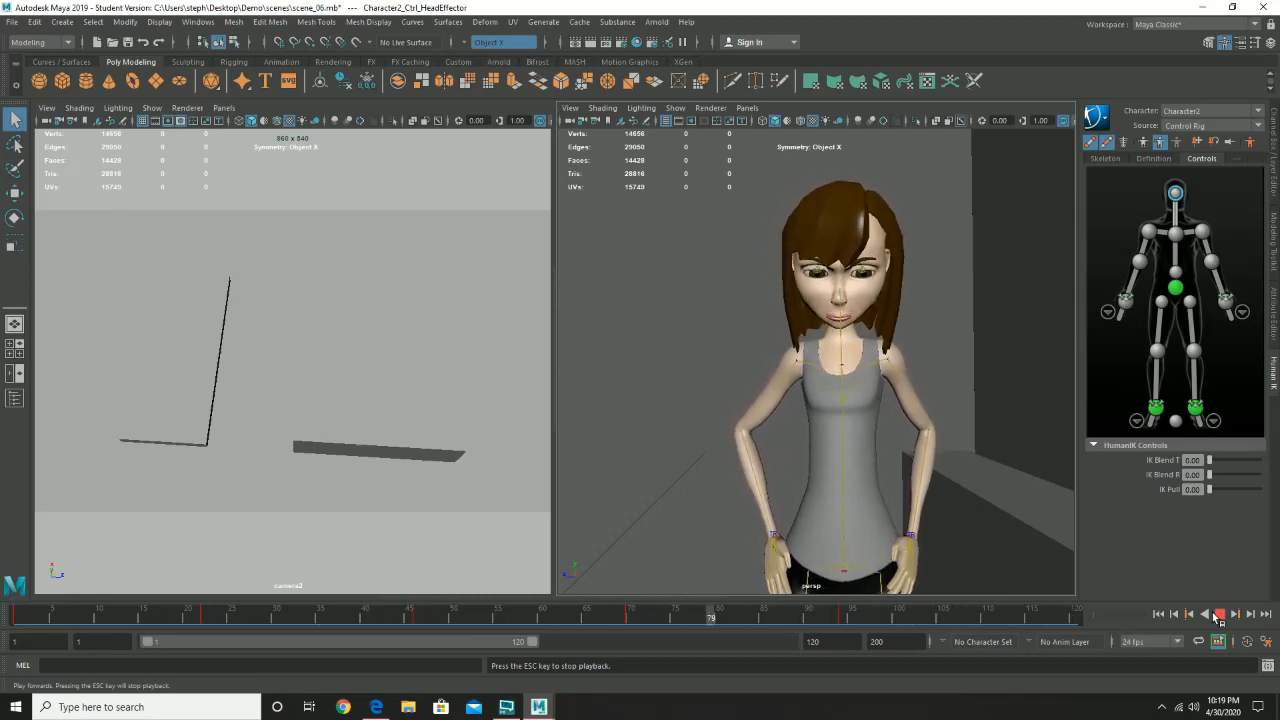
left_click(1217, 616)
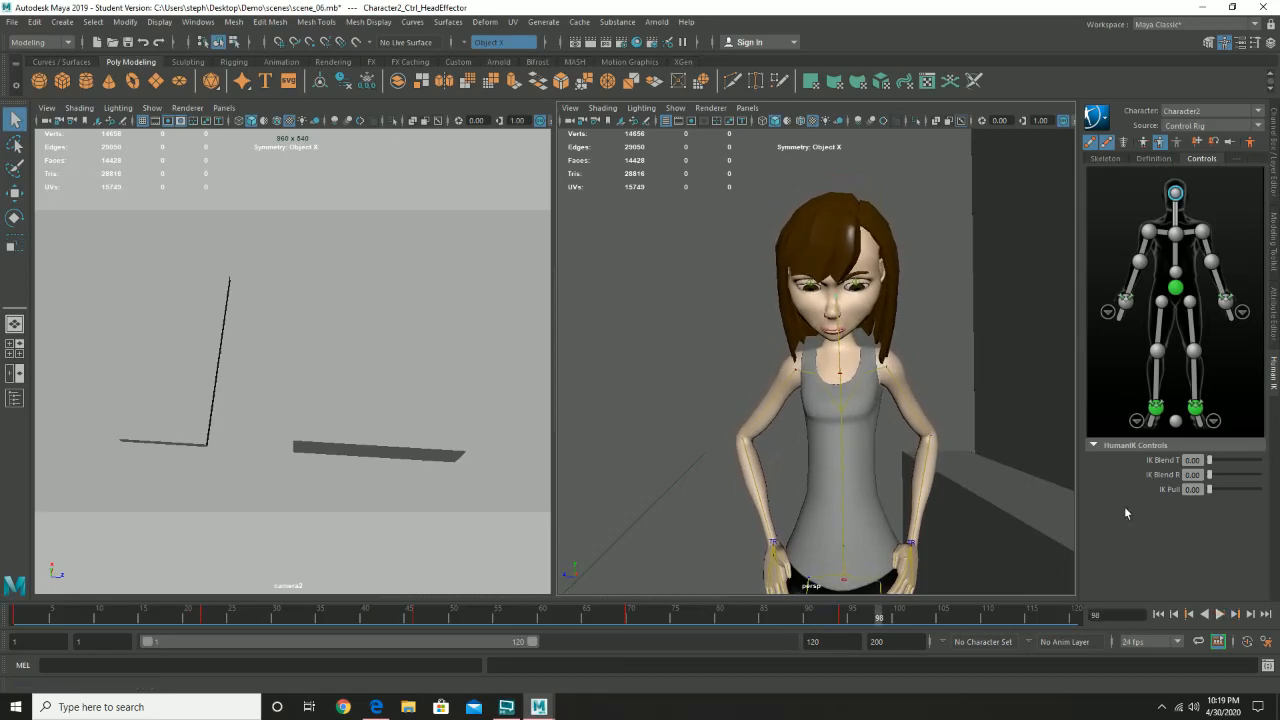
- Select the eyes, shift their keys at frames 24 to 96 one frame earlier, and play the animation from frame 1
left_click(857, 285)
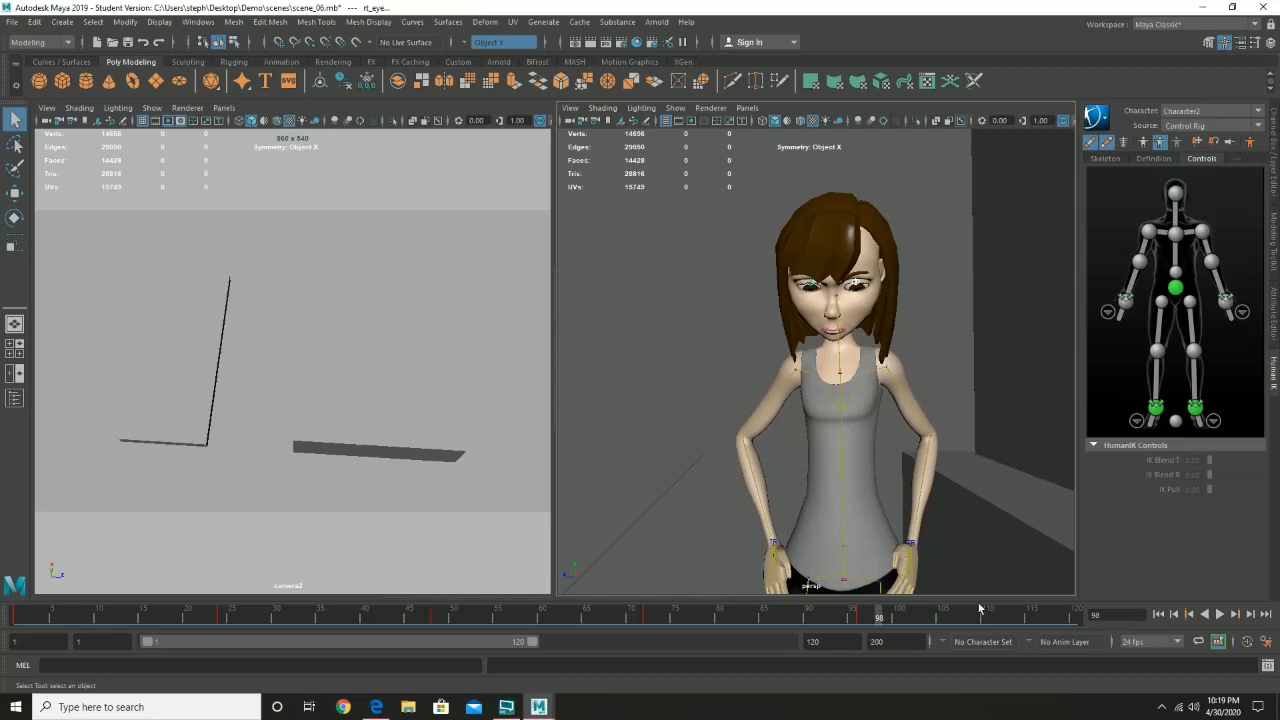
left_click_drag(943, 621, 123, 615, "shift")
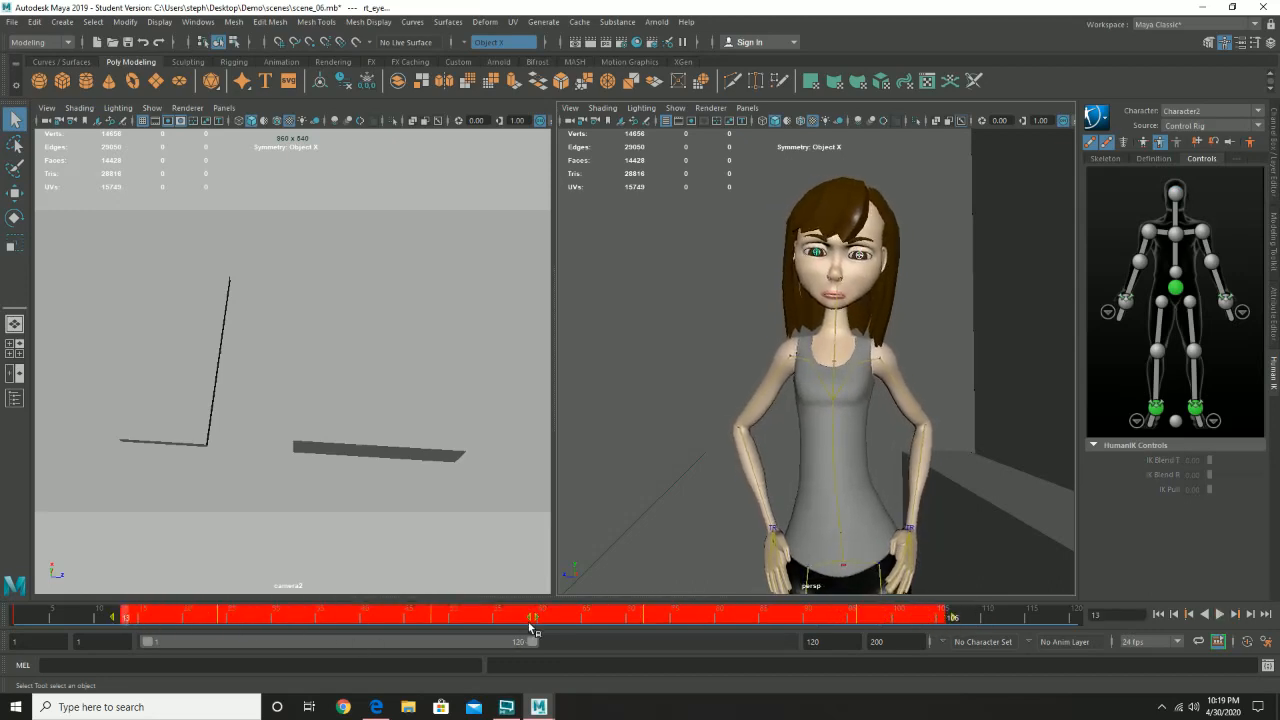
left_click_drag(535, 622, 522, 624)
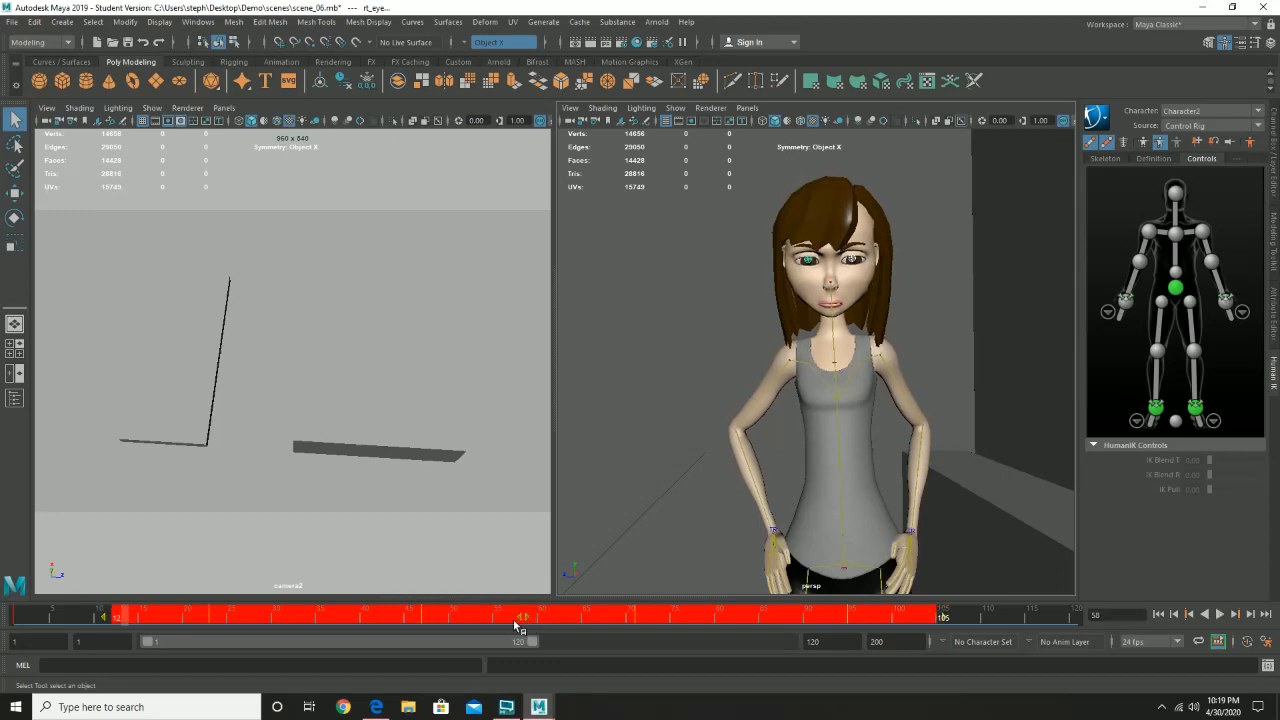
left_click(37, 617)
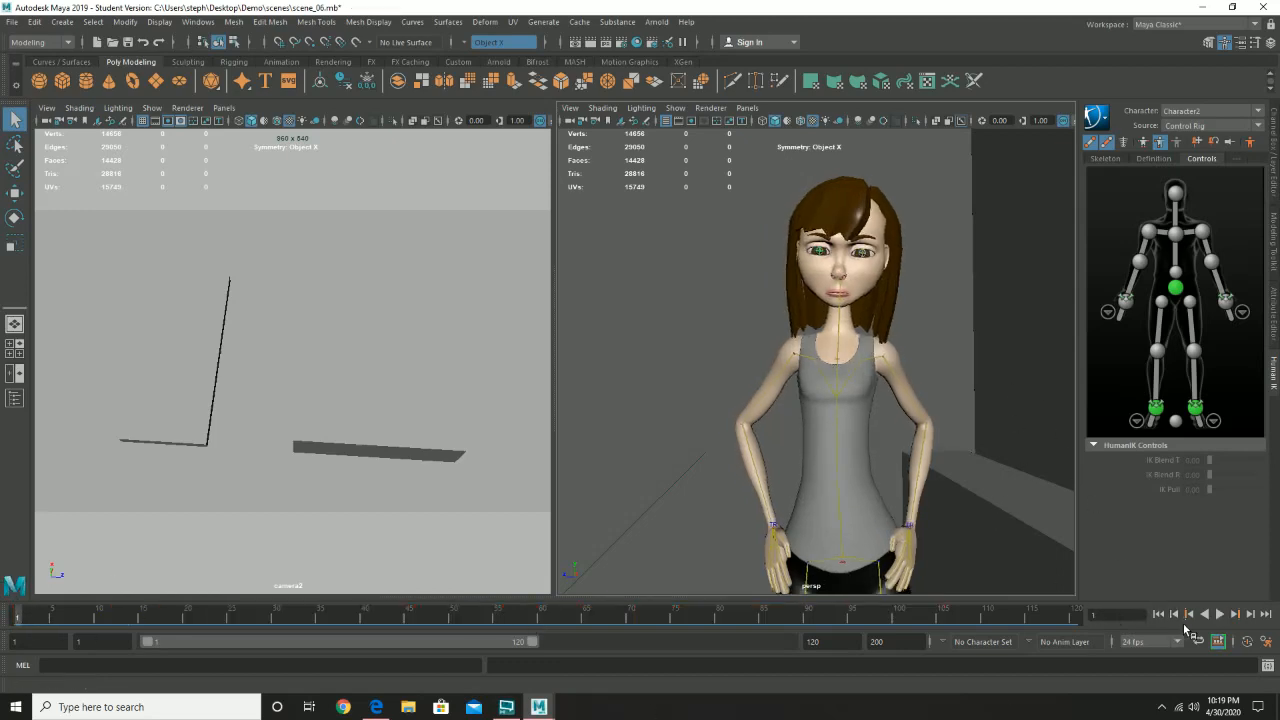
left_click(1219, 614)
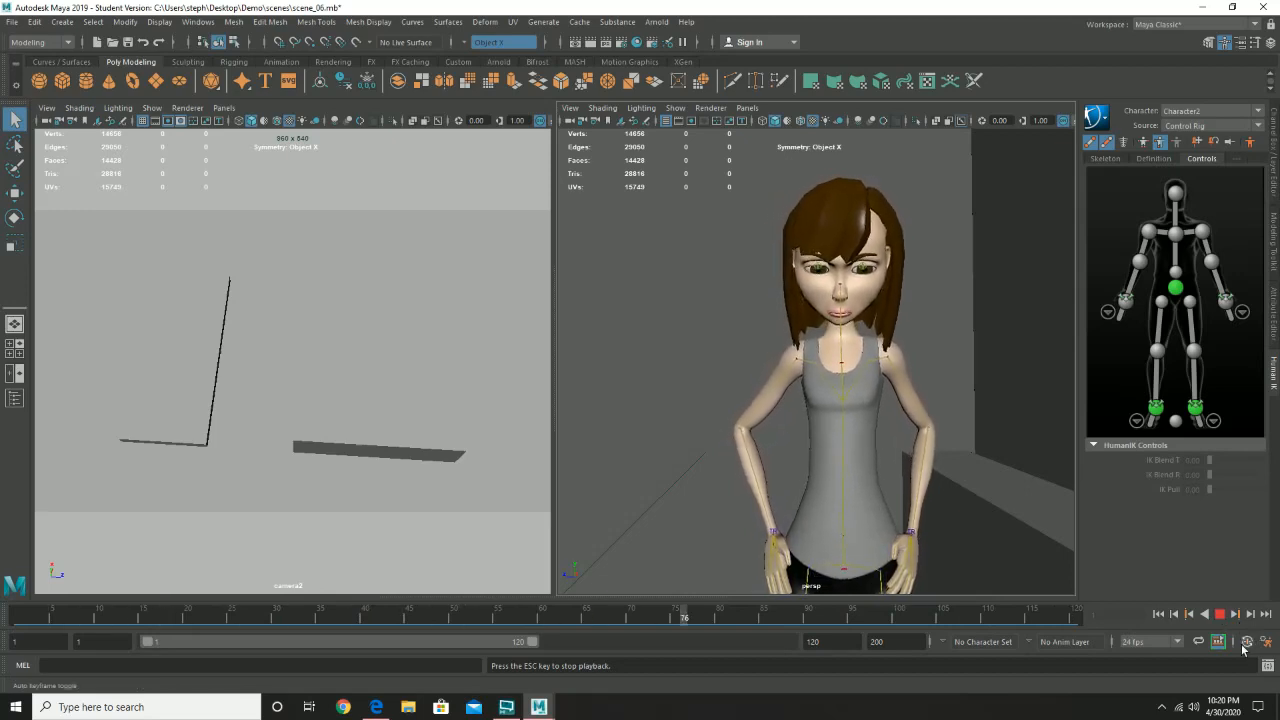
left_click(1220, 615)
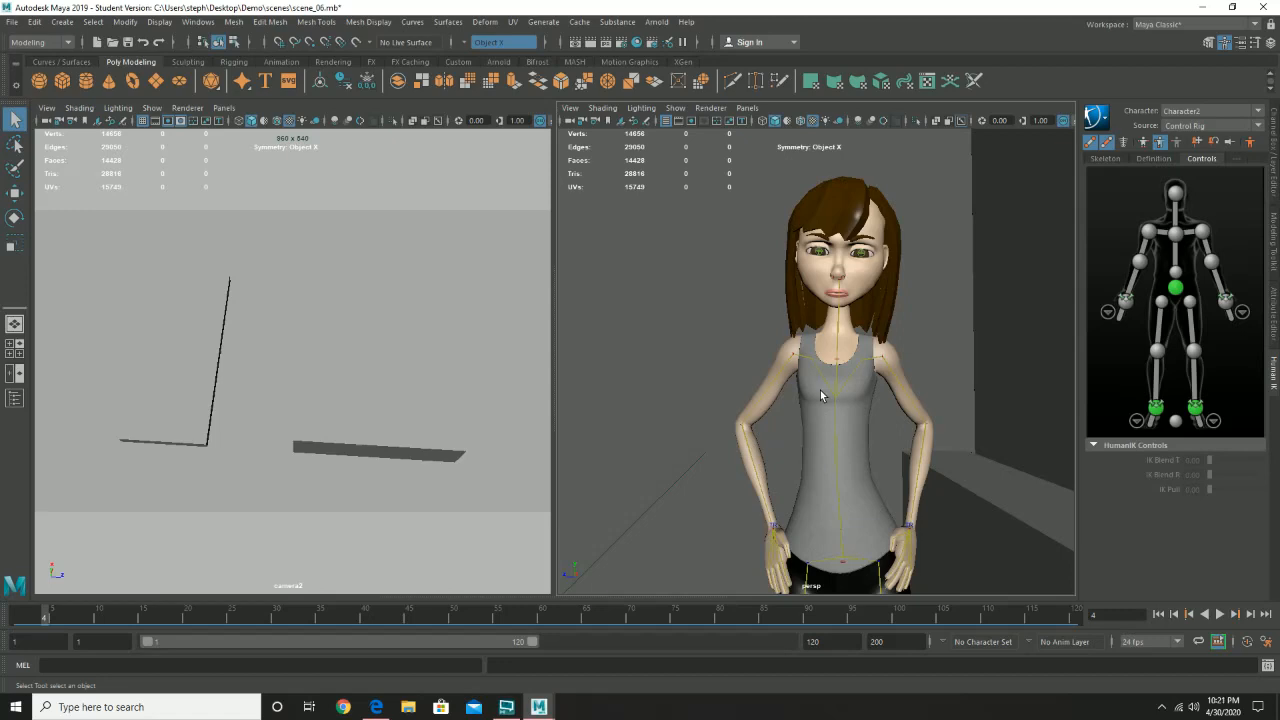
- Save the adjusted animation to the current scene file, scene_06.mb
left_click(12, 22)
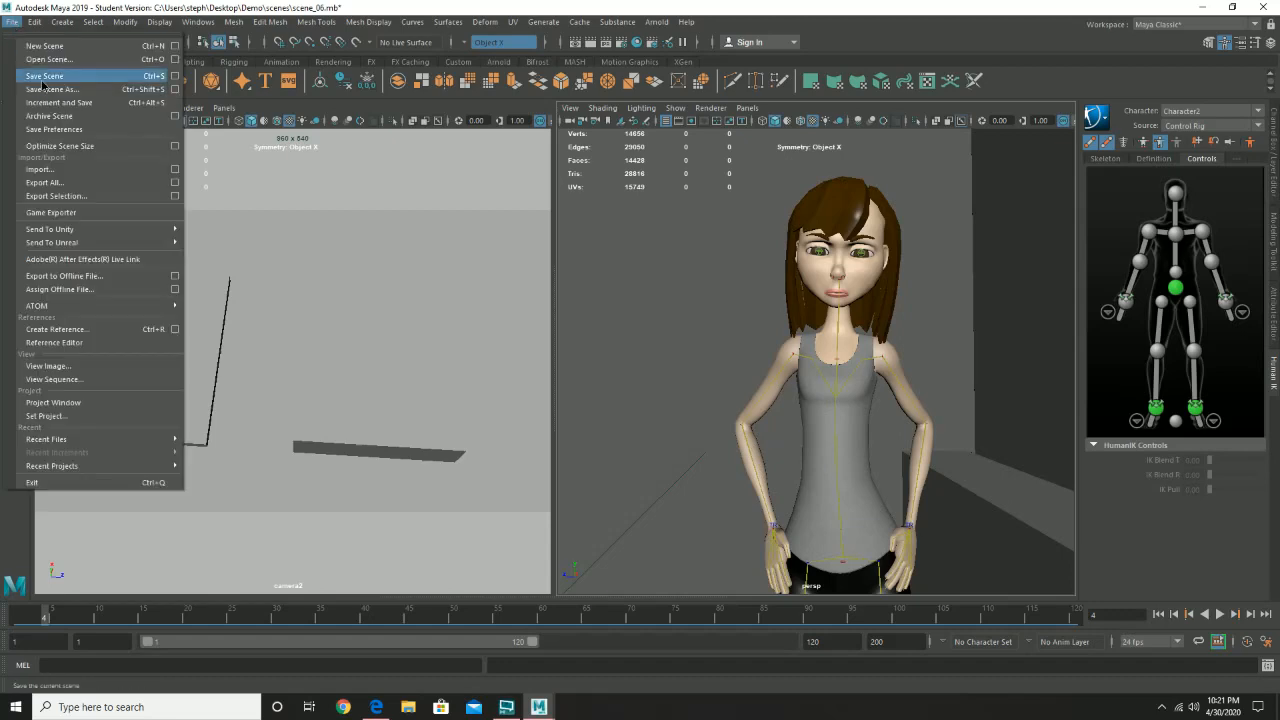
left_click(42, 85)
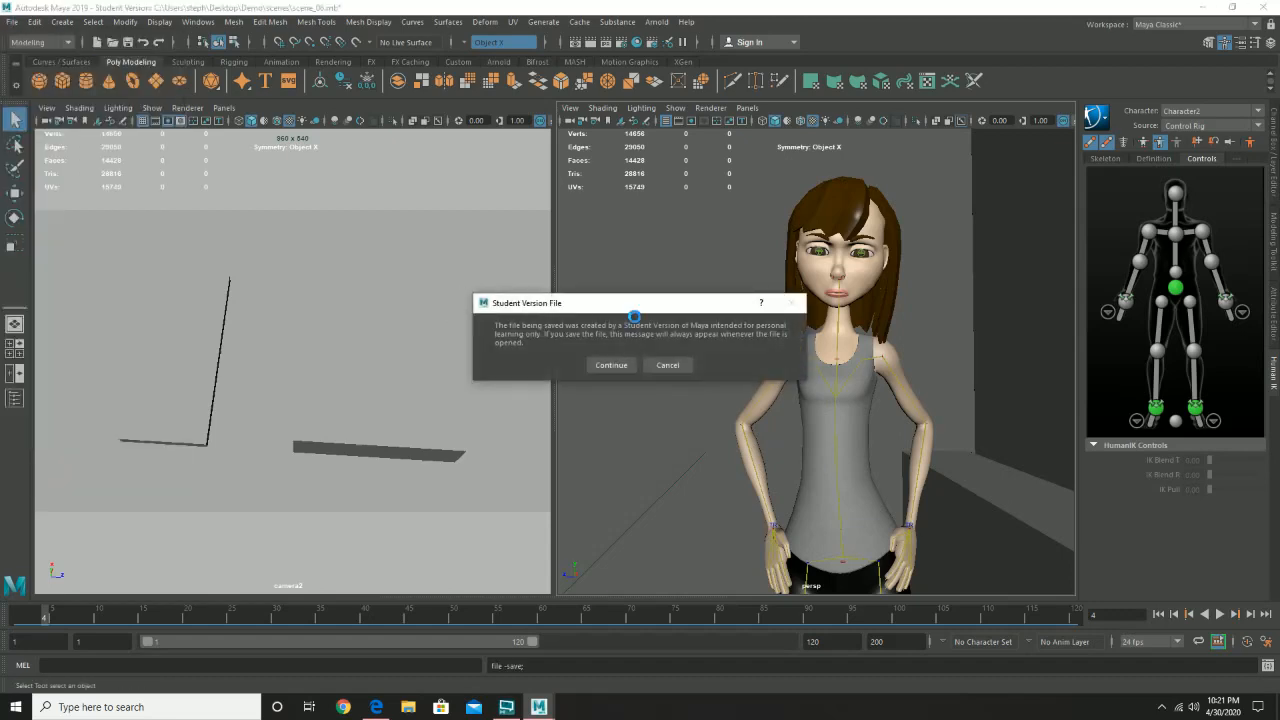
left_click(610, 365)
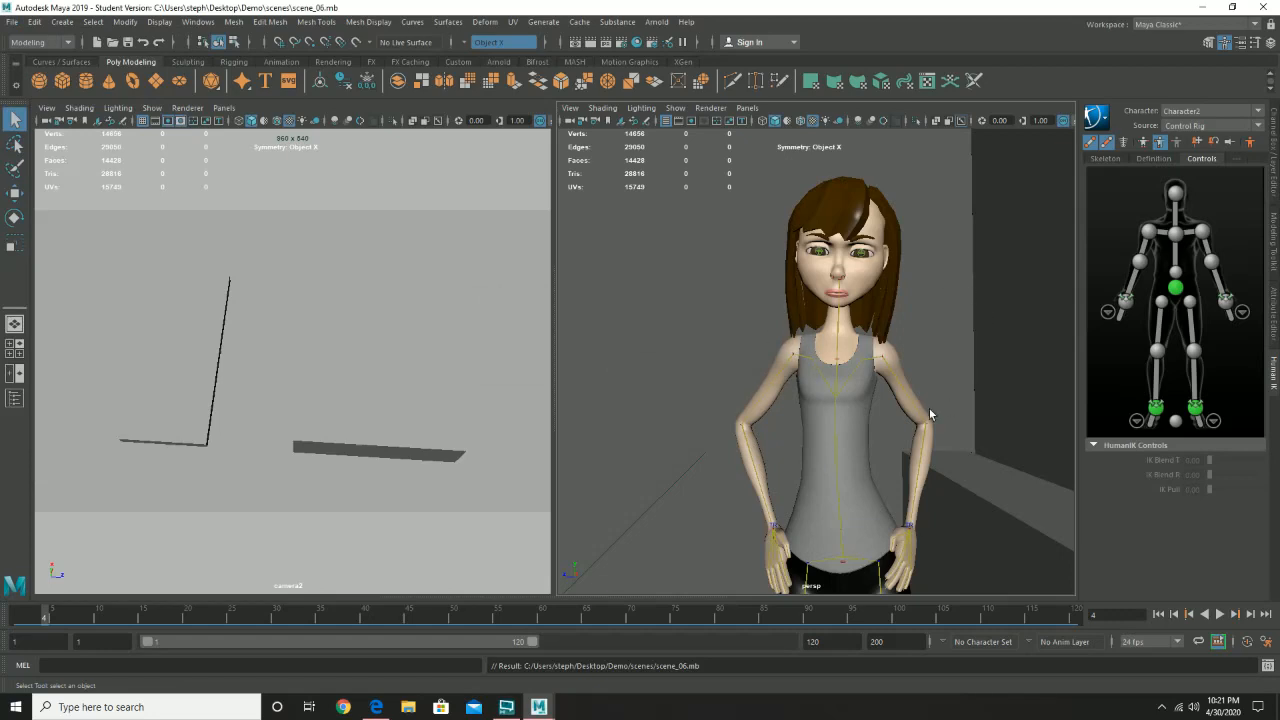